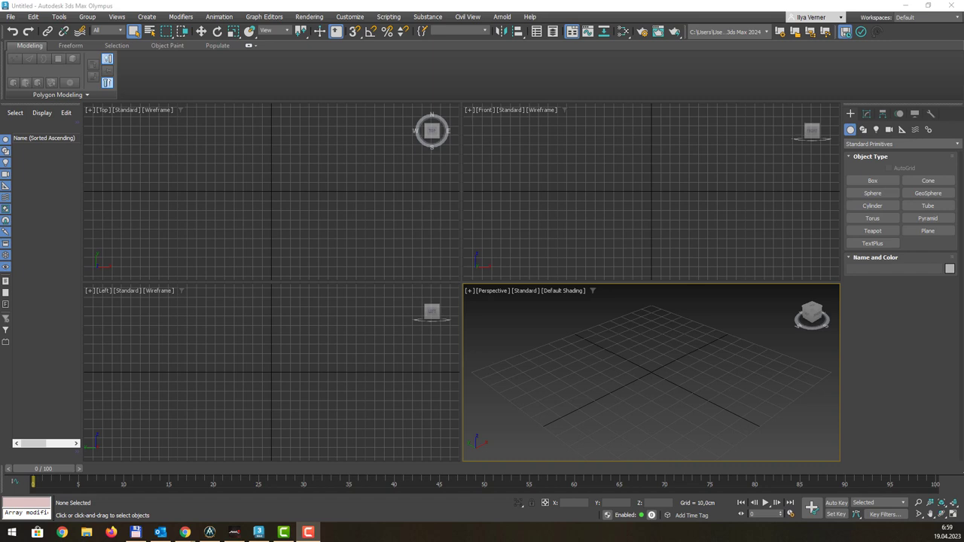
# Set the system unit scale and display units to centimetres.
pyautogui.click(350, 17)
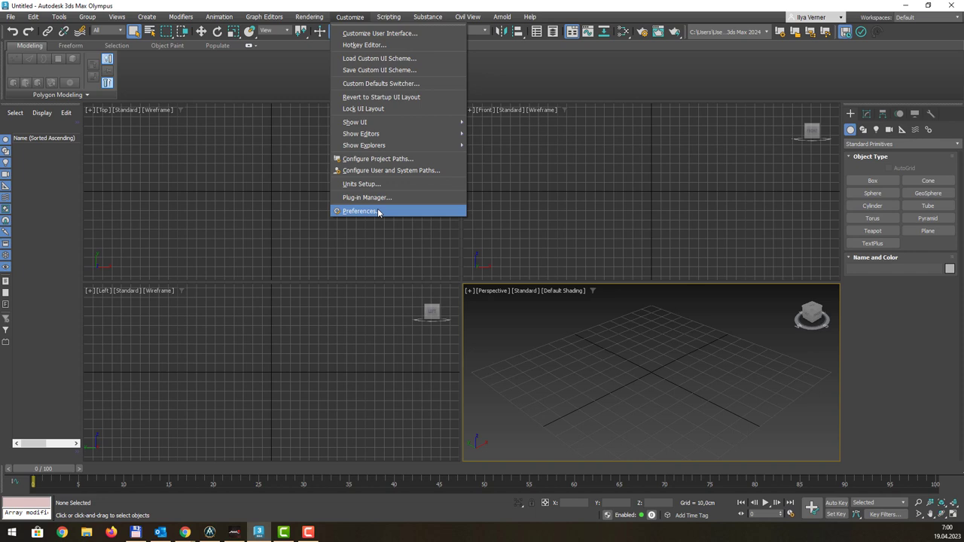
pyautogui.click(377, 184)
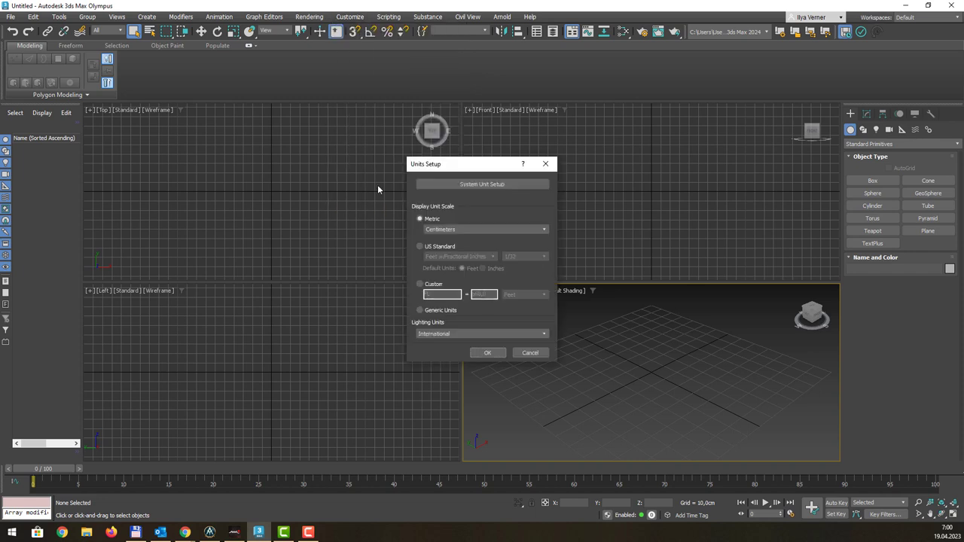
pyautogui.click(482, 183)
pyautogui.moveTo(488, 190); pyautogui.dragTo(643, 170)
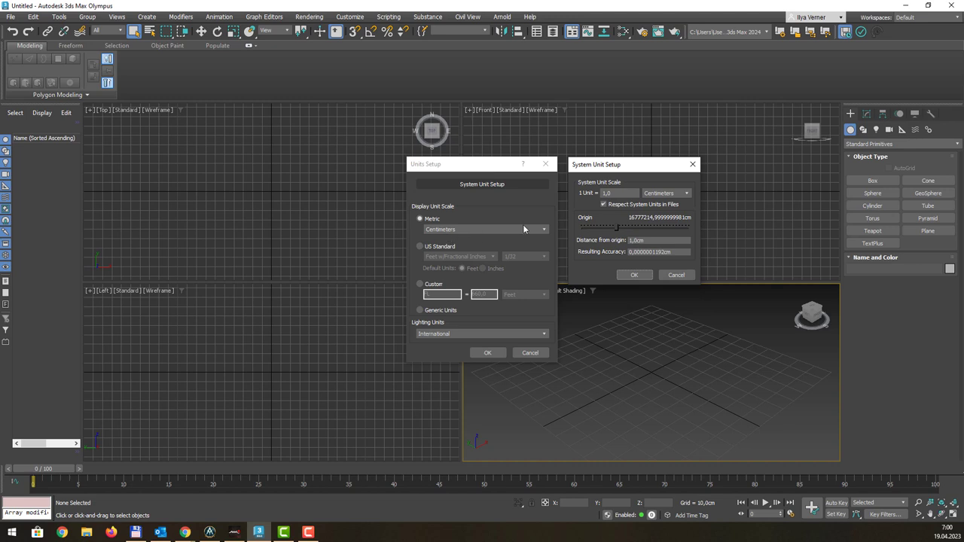
pyautogui.click(634, 276)
pyautogui.click(479, 354)
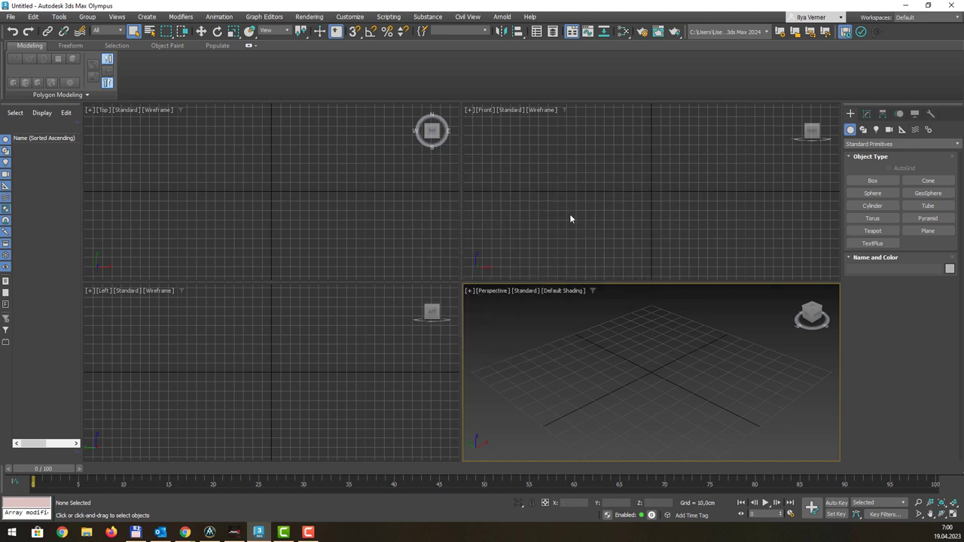
# Maximize the Perspective view and draw a flat box on the grid, showing edged faces.
pyautogui.hotkey('alt', 'w')
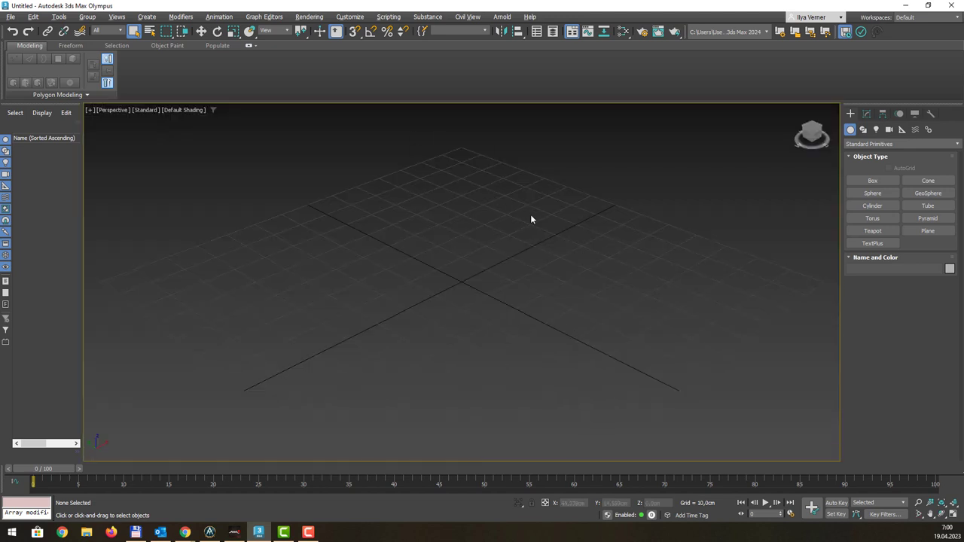
pyautogui.click(874, 183)
pyautogui.moveTo(518, 211); pyautogui.dragTo(409, 452)
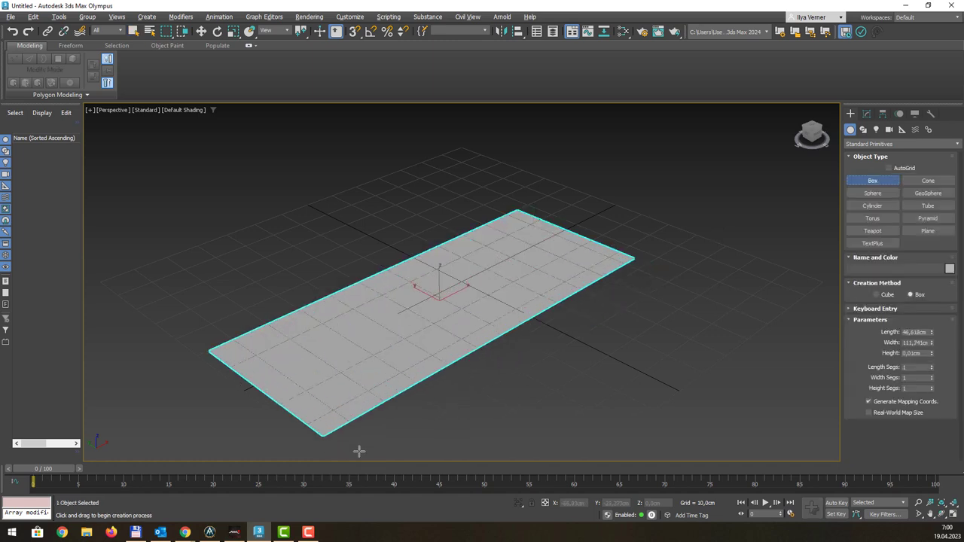
pyautogui.click(413, 437)
pyautogui.moveTo(451, 284)
pyautogui.keyDown('alt'); pyautogui.mouseDown(button='middle')
pyautogui.moveTo(450, 274)
pyautogui.moveTo(418, 280)
pyautogui.mouseUp(button='middle'); pyautogui.keyUp('alt')
pyautogui.press('F4')
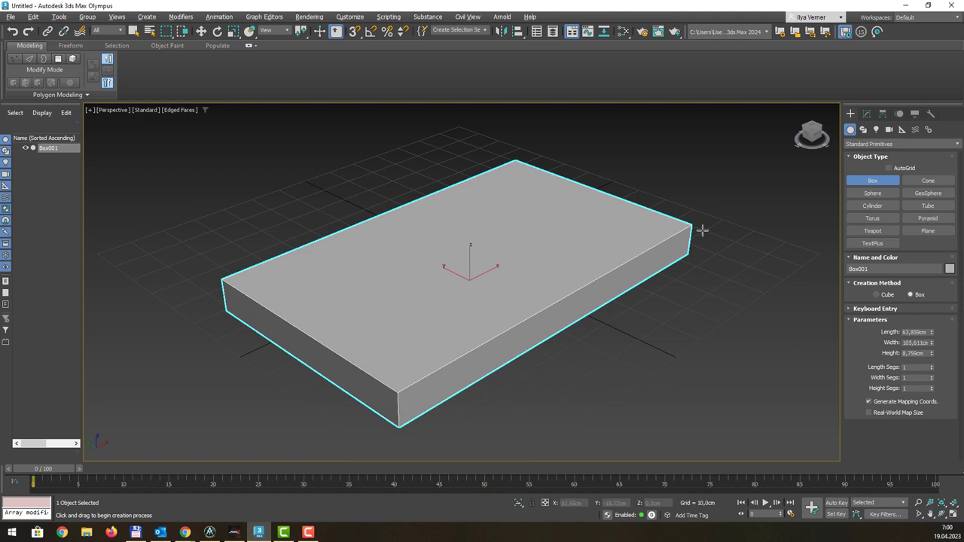
# Set the box's Length and Width to 400 cm.
pyautogui.click(867, 114)
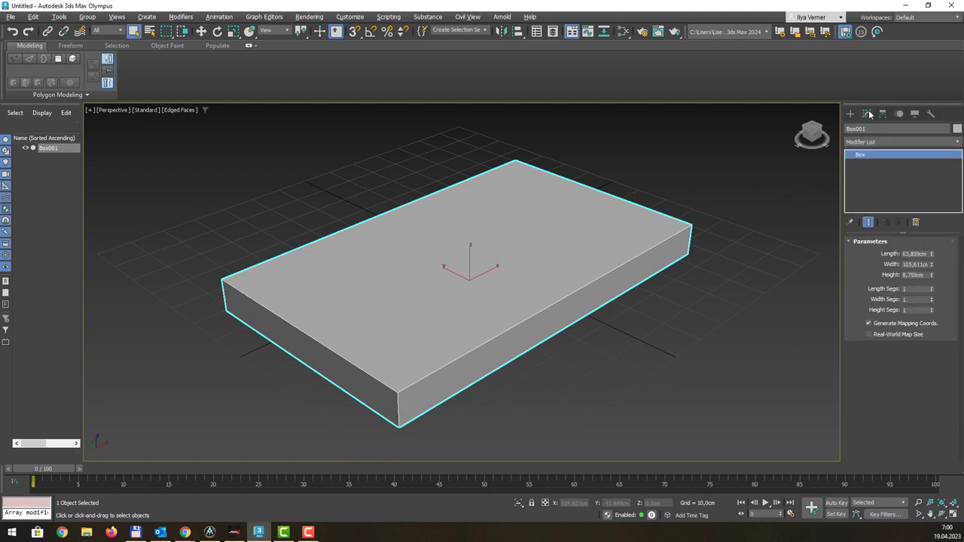
pyautogui.doubleClick(909, 254)
pyautogui.write('400')
pyautogui.press('Tab')
pyautogui.write('400')
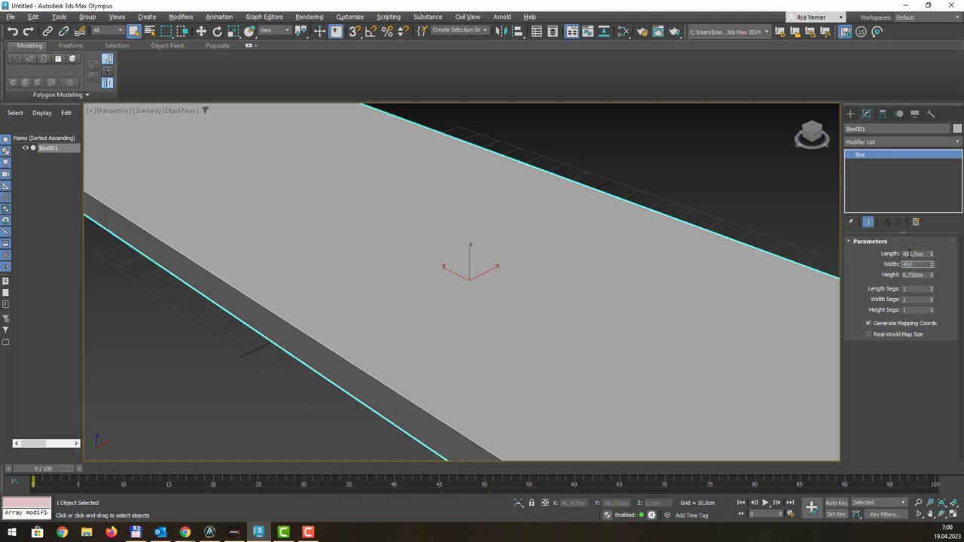
pyautogui.press('Tab')
pyautogui.write('2')
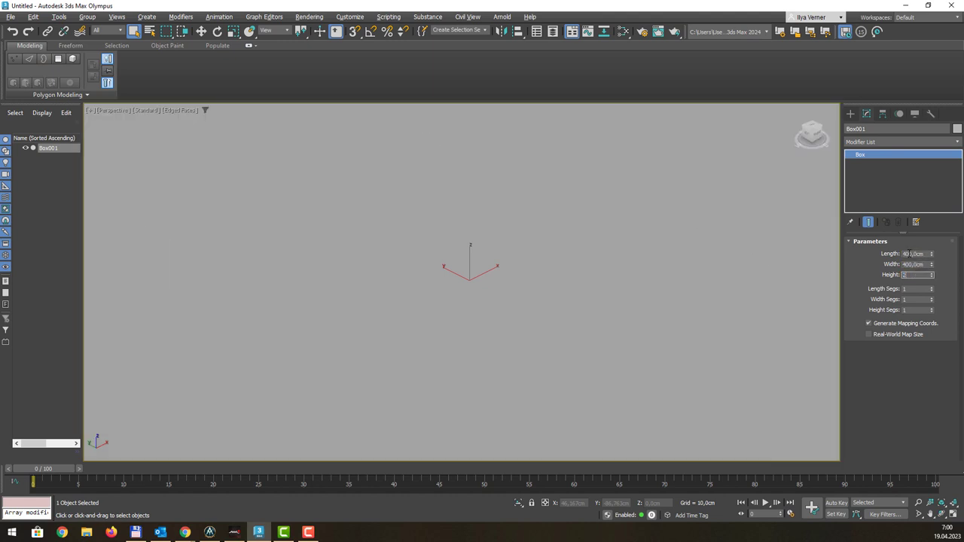
pyautogui.press('Return')
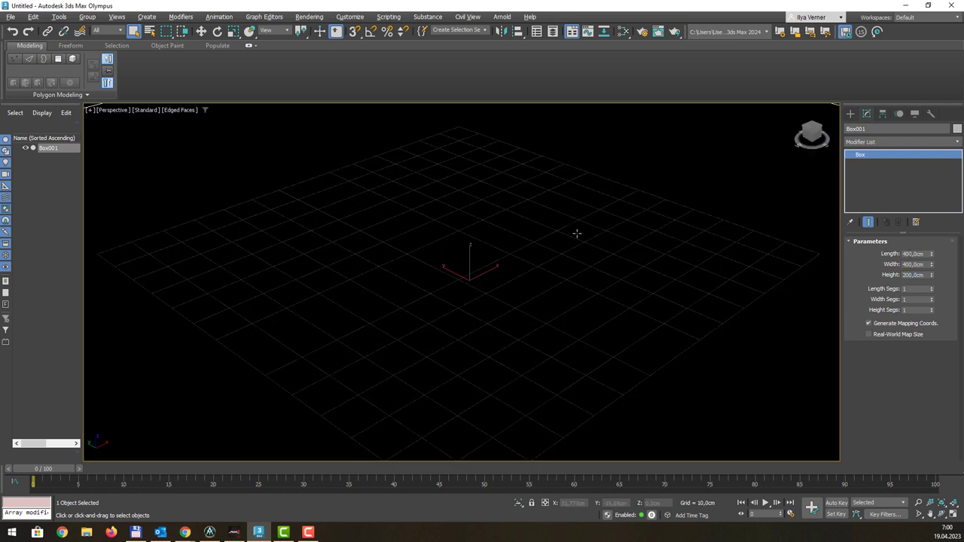
# Adjust the box's Height, settling on 100 cm.
pyautogui.press('z')
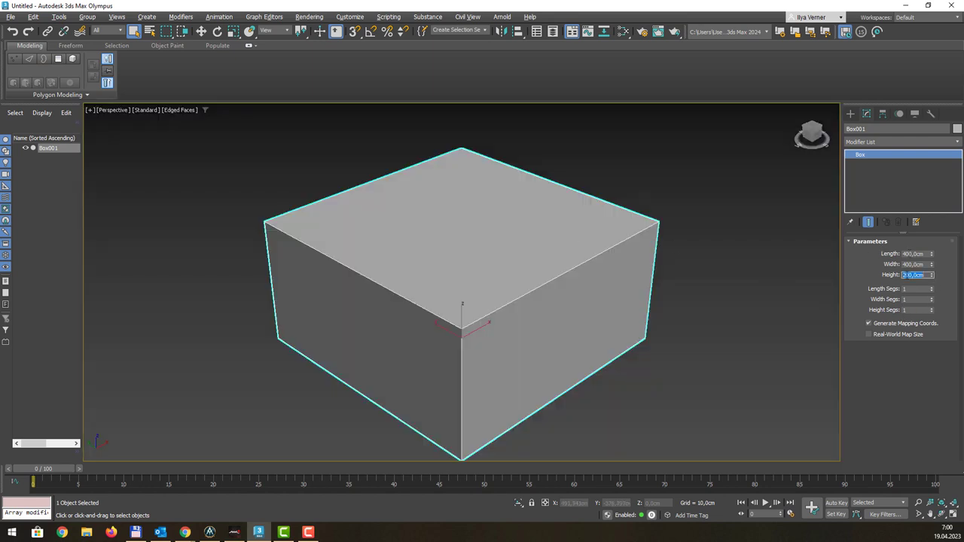
pyautogui.write('10')
pyautogui.press('Return')
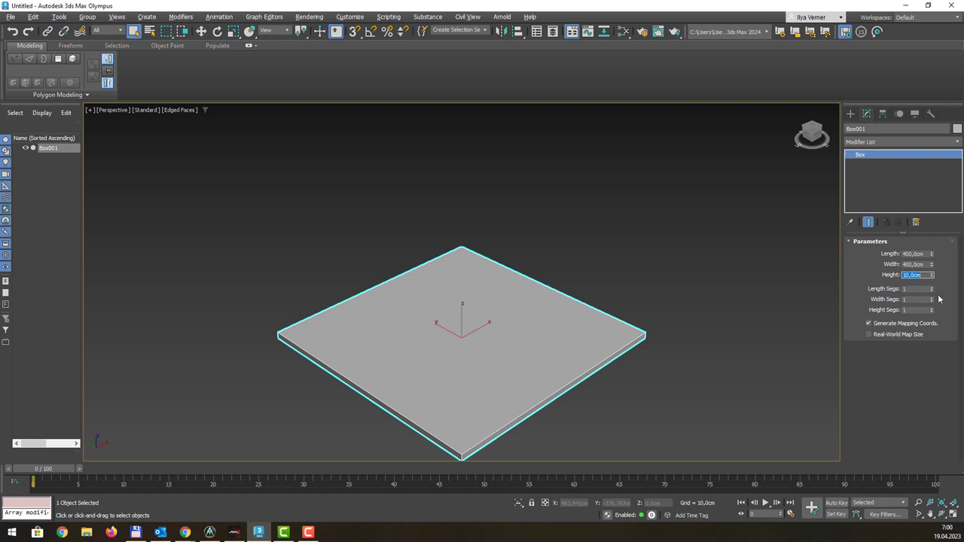
pyautogui.write('50')
pyautogui.press('Return')
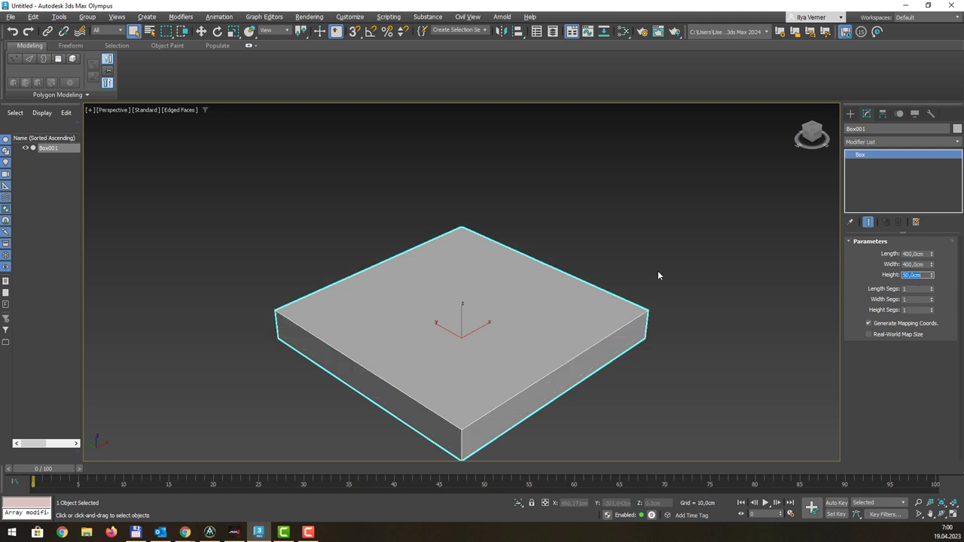
pyautogui.moveTo(430, 290); pyautogui.dragTo(422, 264, button='middle')
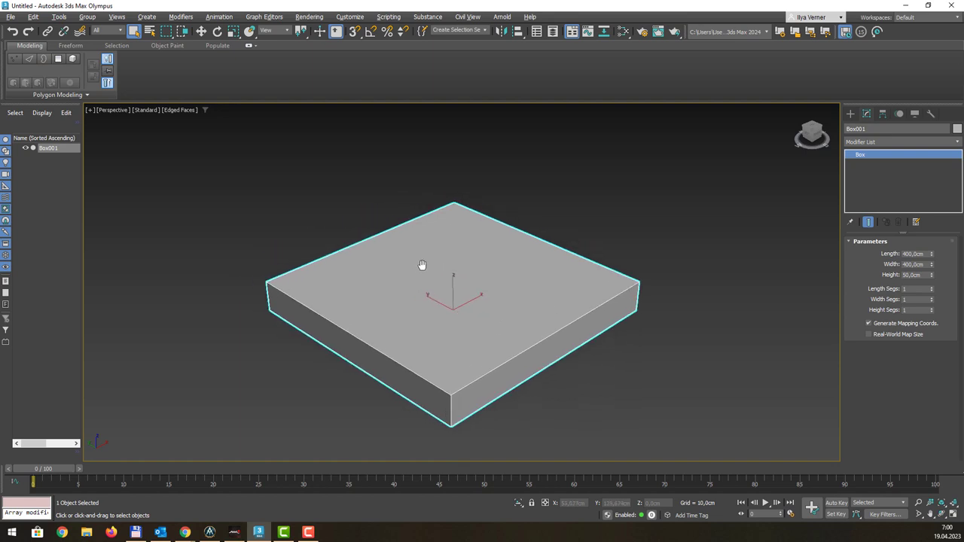
pyautogui.doubleClick(923, 276)
pyautogui.write('100')
pyautogui.press('Return')
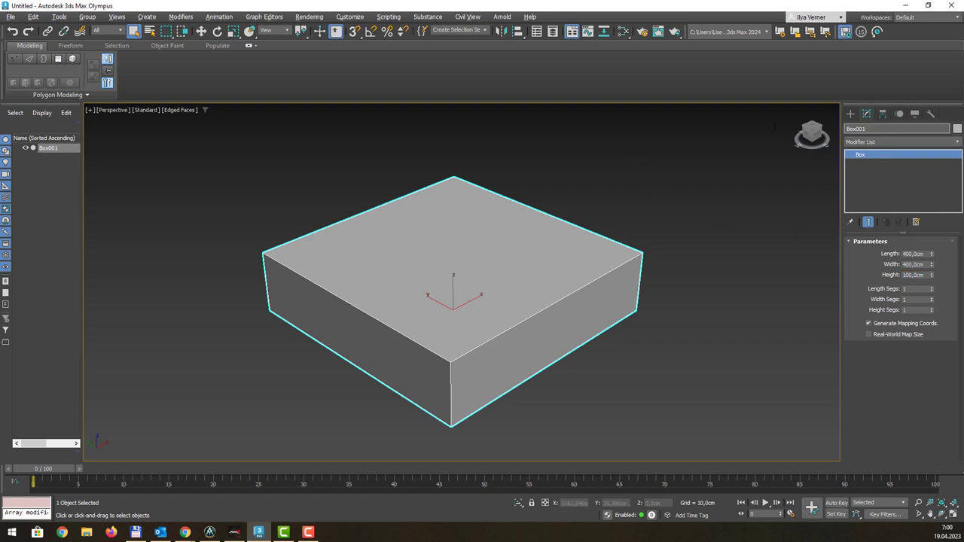
# Rename the box to Walls.
pyautogui.doubleClick(857, 129)
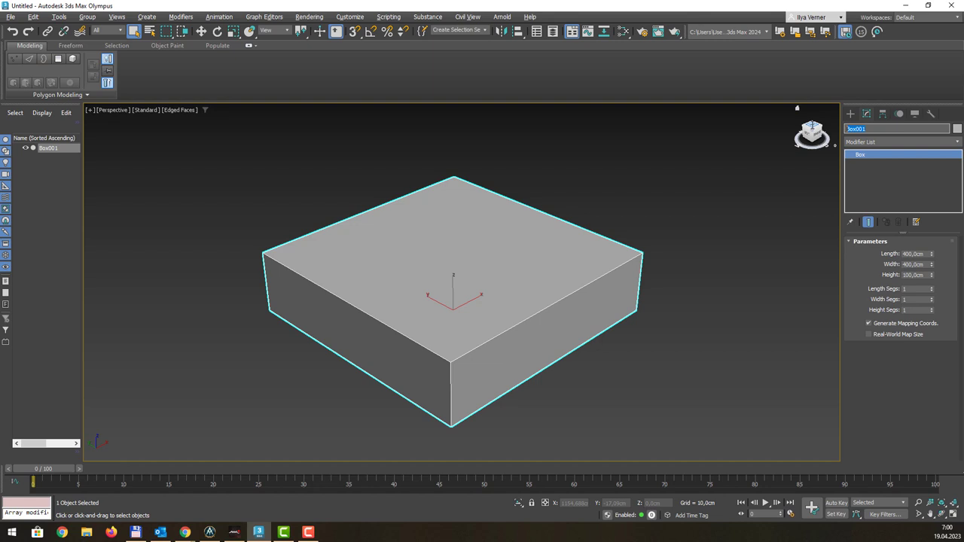
pyautogui.write('Wi')
pyautogui.write('ls')
pyautogui.press('Return')
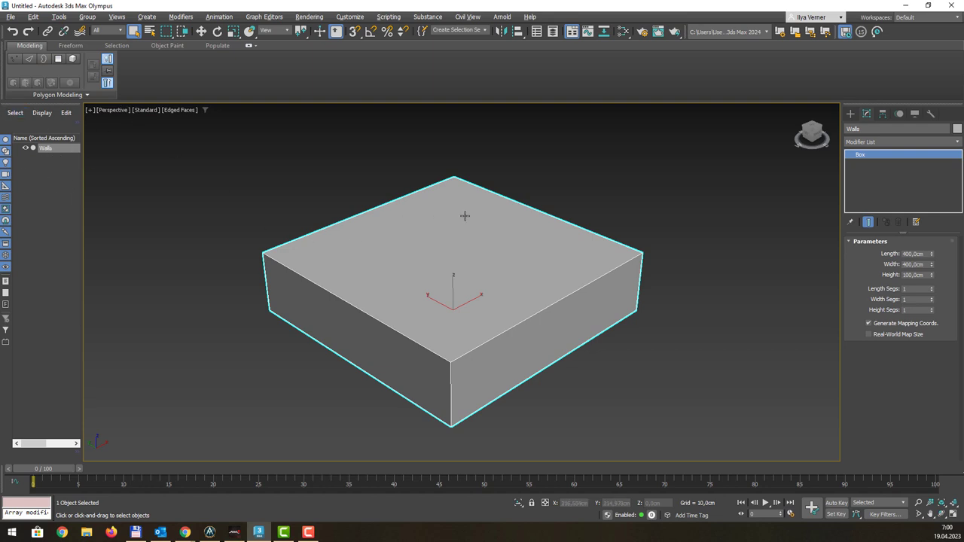
pyautogui.moveTo(462, 215); pyautogui.dragTo(440, 235, button='middle')
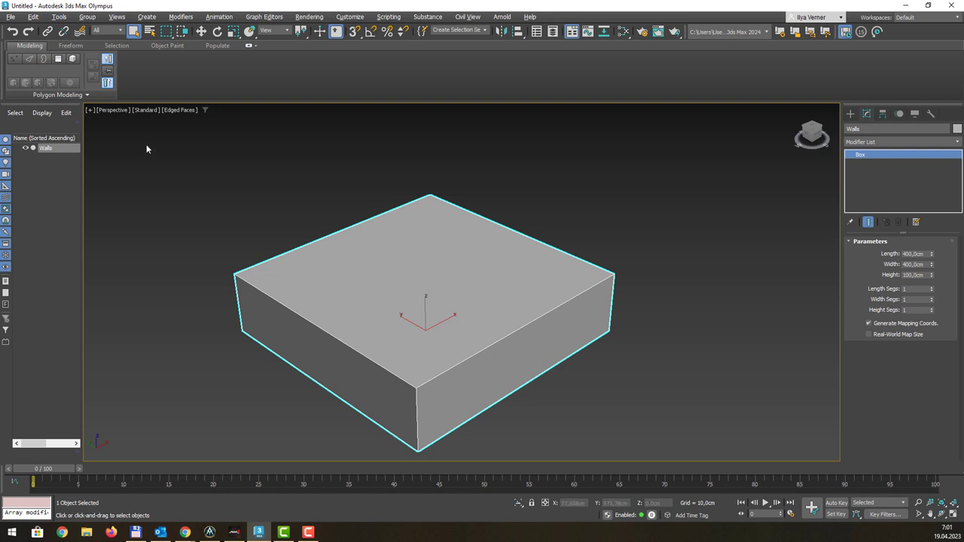
# Add an Edit Poly modifier and swift-loop edge loops near the left and right sides.
pyautogui.click(59, 59)
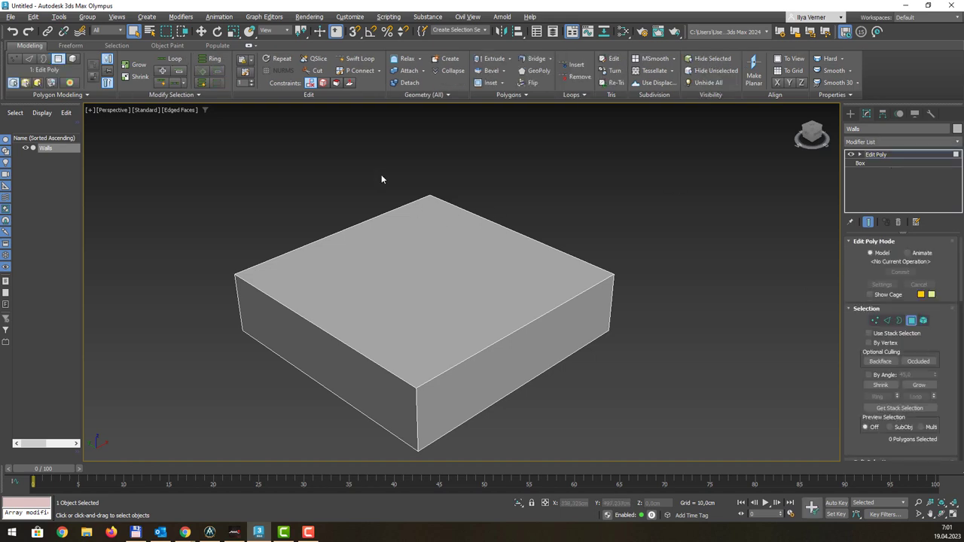
pyautogui.click(356, 58)
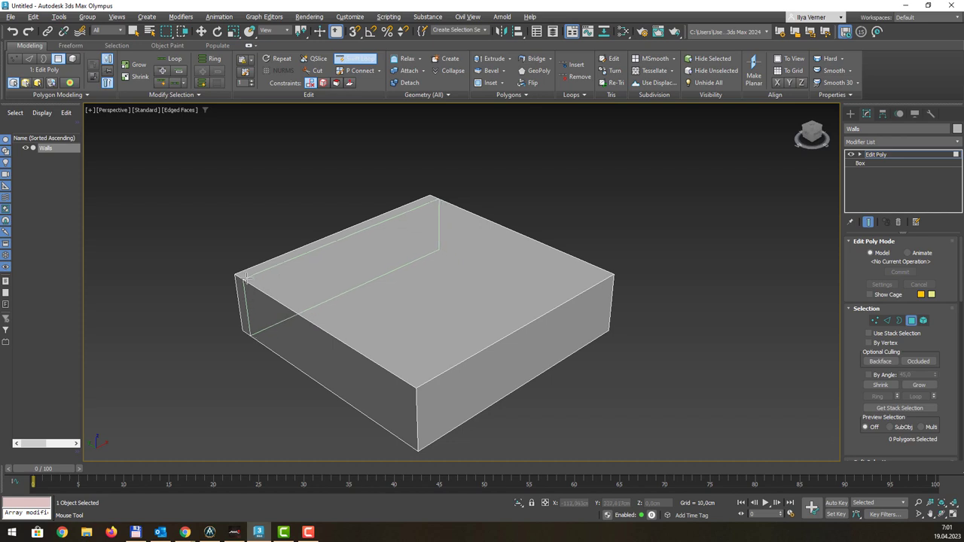
pyautogui.click(406, 274)
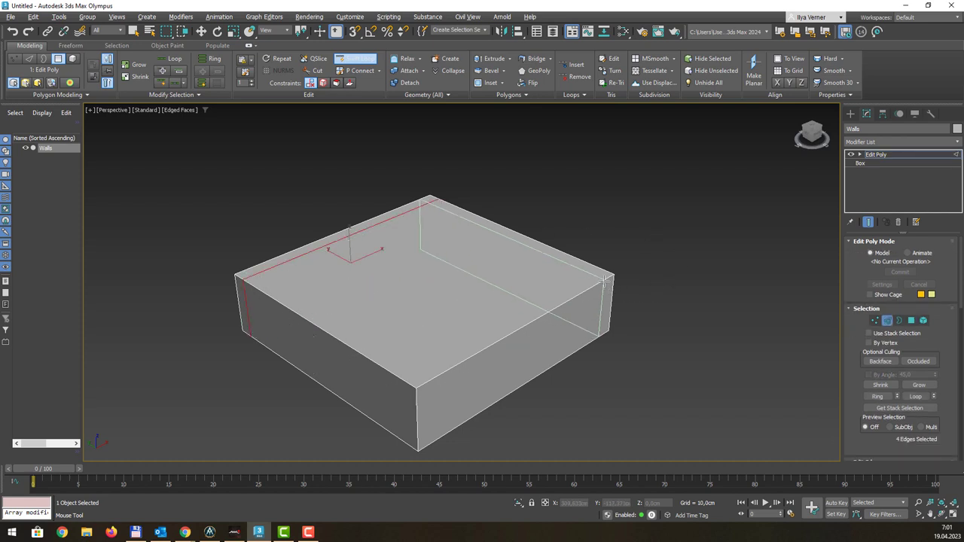
pyautogui.click(605, 280)
# Activate the Move tool and frame the box's top face in the view.
pyautogui.press('w')
pyautogui.moveTo(247, 229); pyautogui.dragTo(267, 227, button='middle')
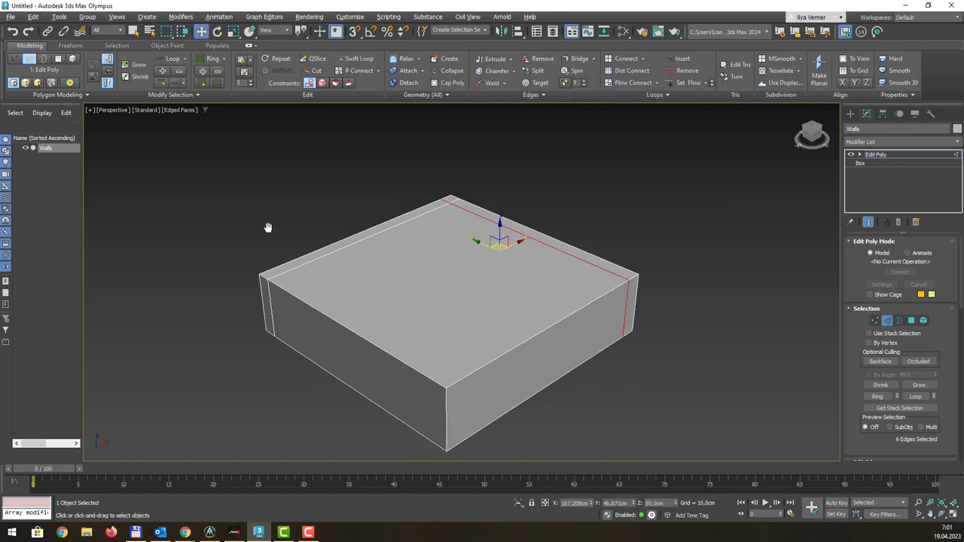
pyautogui.scroll(2, 317, 249)
pyautogui.scroll(3, 319, 271)
pyautogui.scroll(2, 451, 273)
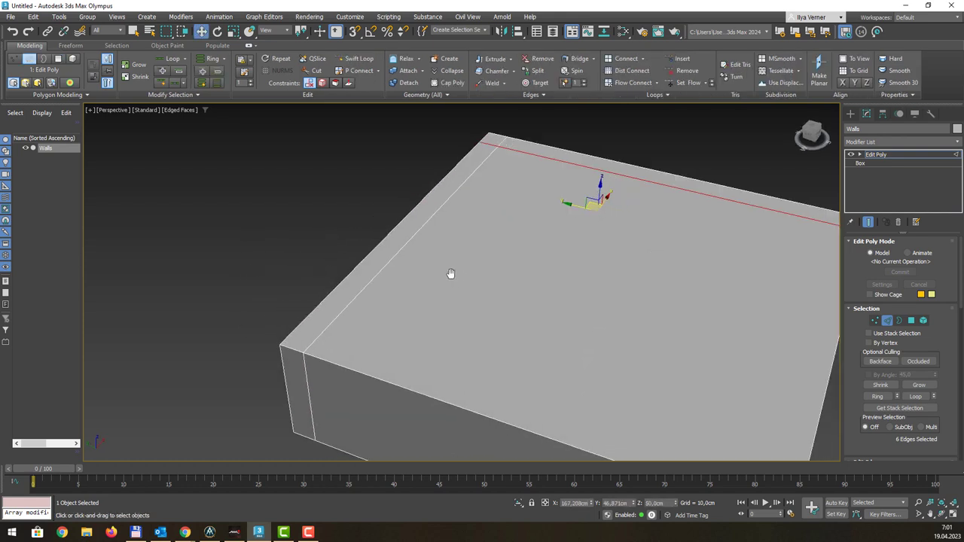
pyautogui.moveTo(450, 274); pyautogui.dragTo(387, 260, button='middle')
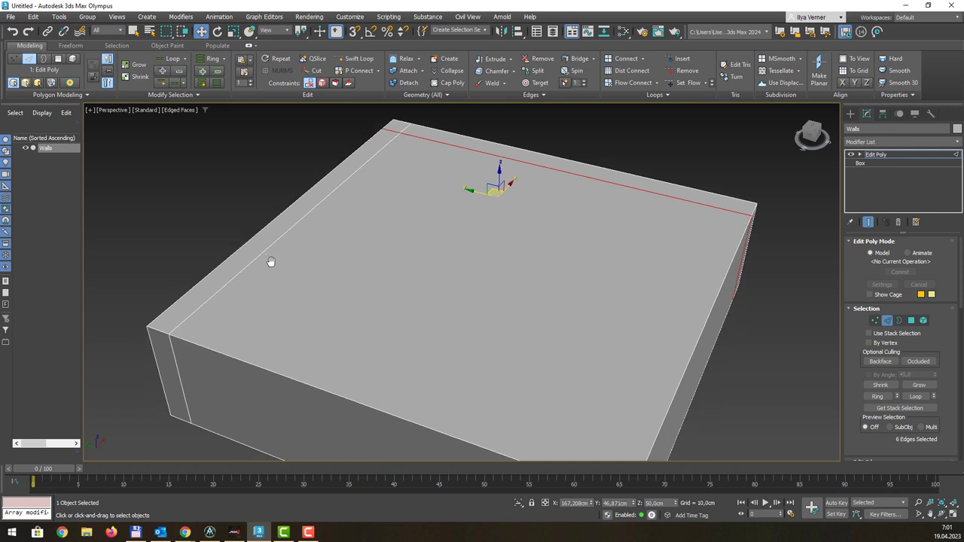
pyautogui.moveTo(271, 263); pyautogui.dragTo(305, 251, button='middle')
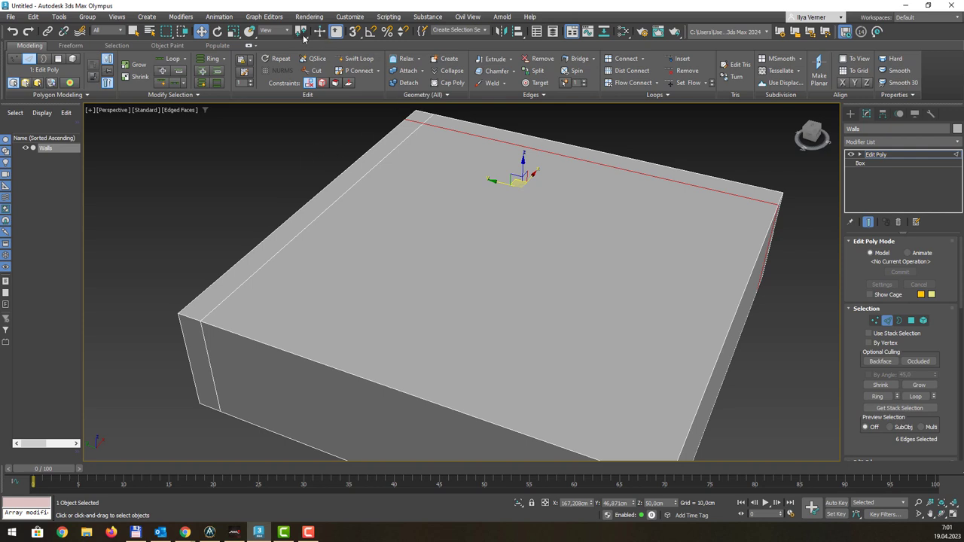
# Snap the left edge loop to the outer corner, then offset it -10 cm in Y.
pyautogui.rightClick(356, 33)
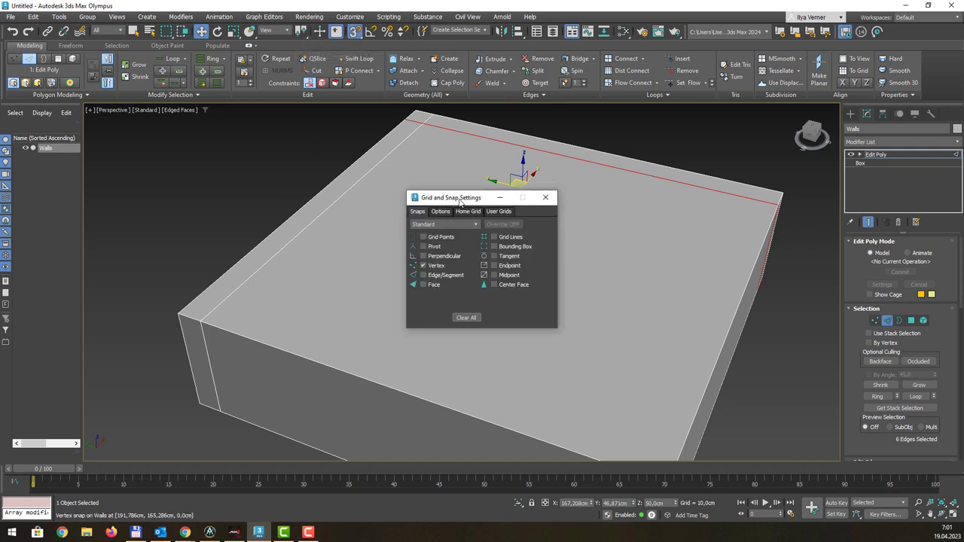
pyautogui.moveTo(462, 197)
pyautogui.mouseDown()
pyautogui.moveTo(66, 185)
pyautogui.moveTo(69, 171)
pyautogui.mouseUp()
pyautogui.keyDown('alt'); pyautogui.moveTo(311, 303); pyautogui.dragTo(340, 295, button='middle'); pyautogui.keyUp('alt')
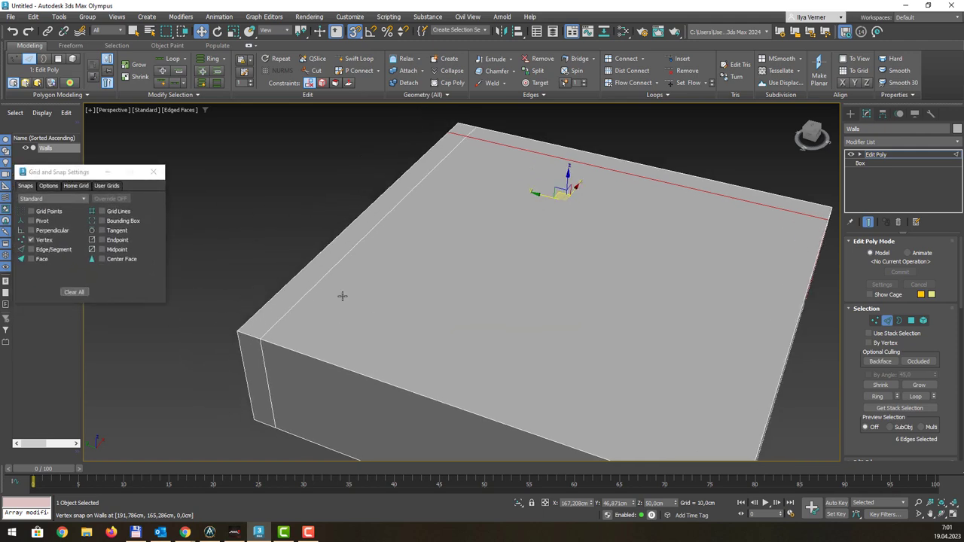
pyautogui.doubleClick(314, 286)
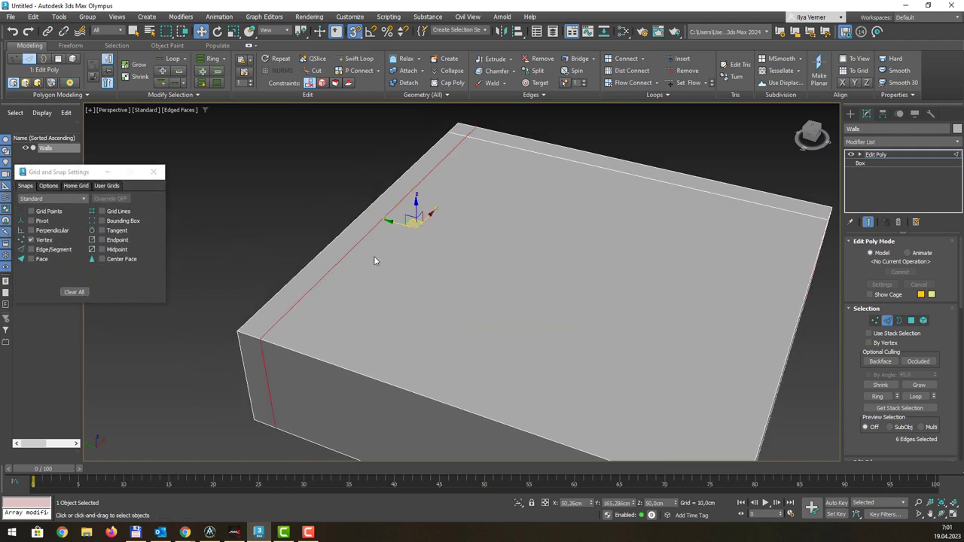
pyautogui.moveTo(375, 232); pyautogui.dragTo(240, 332)
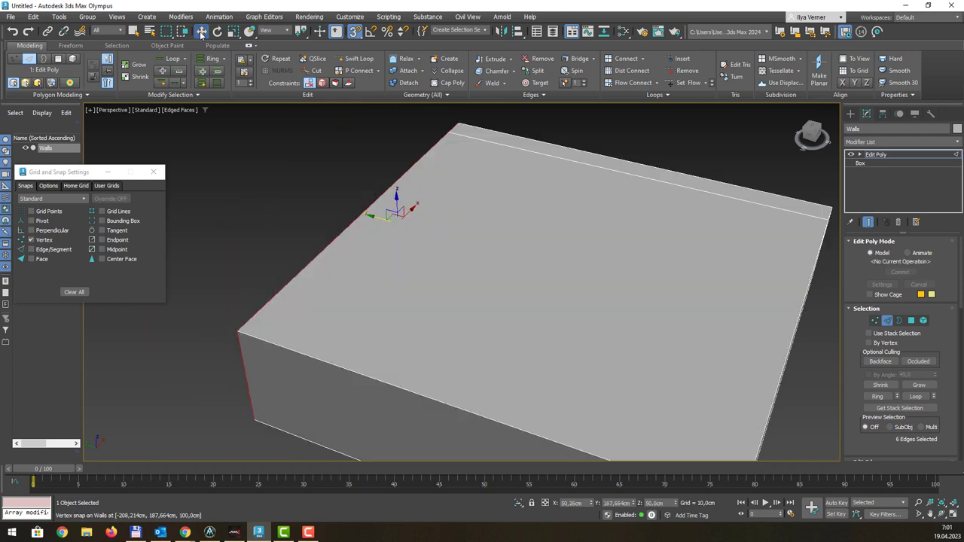
pyautogui.rightClick(201, 31)
pyautogui.moveTo(474, 221); pyautogui.dragTo(598, 139)
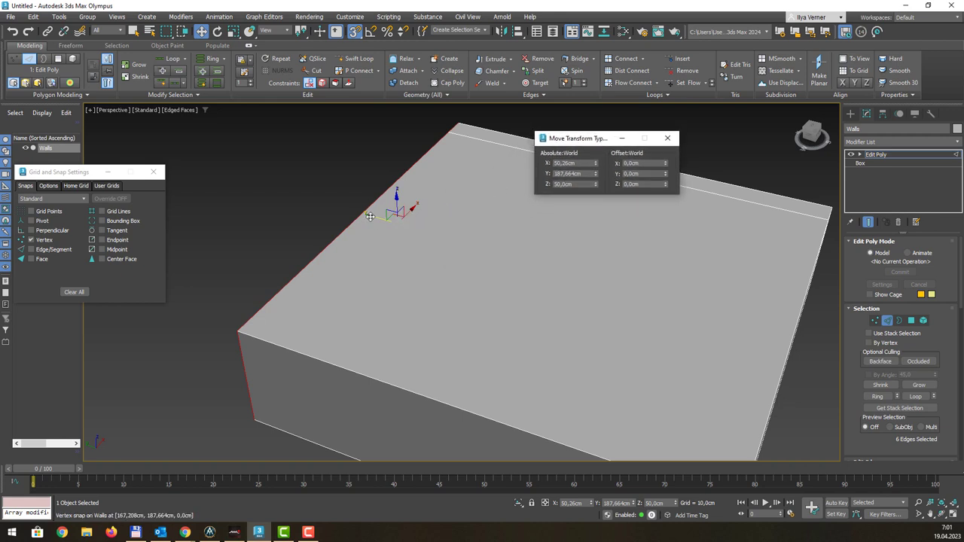
pyautogui.click(645, 173)
pyautogui.write('-10')
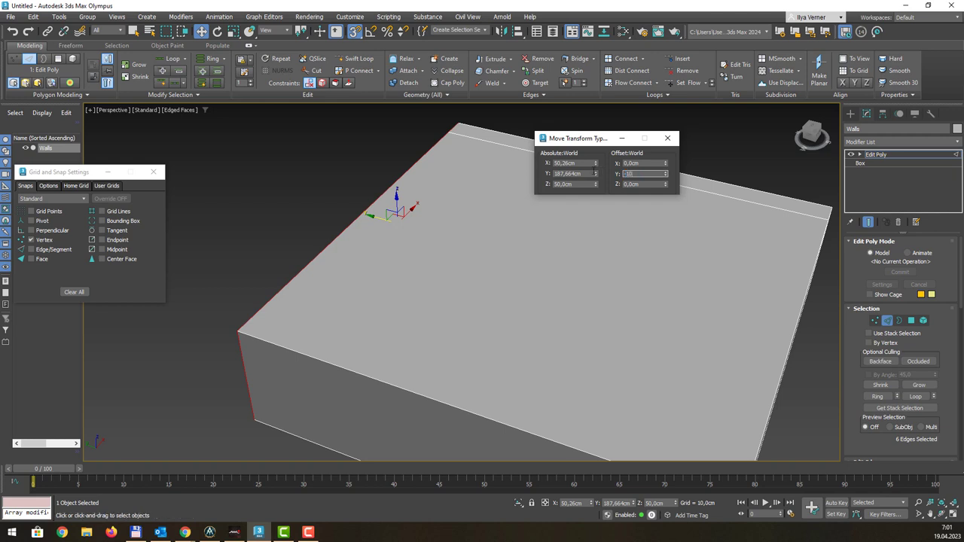
pyautogui.press('Return')
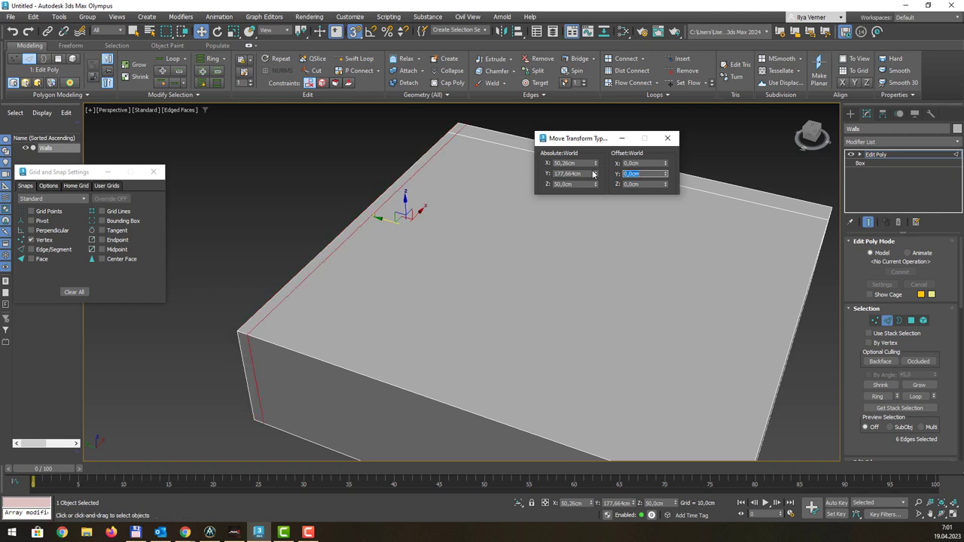
# Snap the back edge loop to the corner, offset it -10 cm in X, and close both dialogs.
pyautogui.moveTo(585, 143)
pyautogui.mouseDown()
pyautogui.moveTo(275, 152)
pyautogui.moveTo(238, 139)
pyautogui.mouseUp()
pyautogui.moveTo(548, 199)
pyautogui.keyDown('alt'); pyautogui.mouseDown(button='middle')
pyautogui.moveTo(527, 237)
pyautogui.moveTo(558, 230)
pyautogui.mouseUp(button='middle'); pyautogui.keyUp('alt')
pyautogui.click(558, 230)
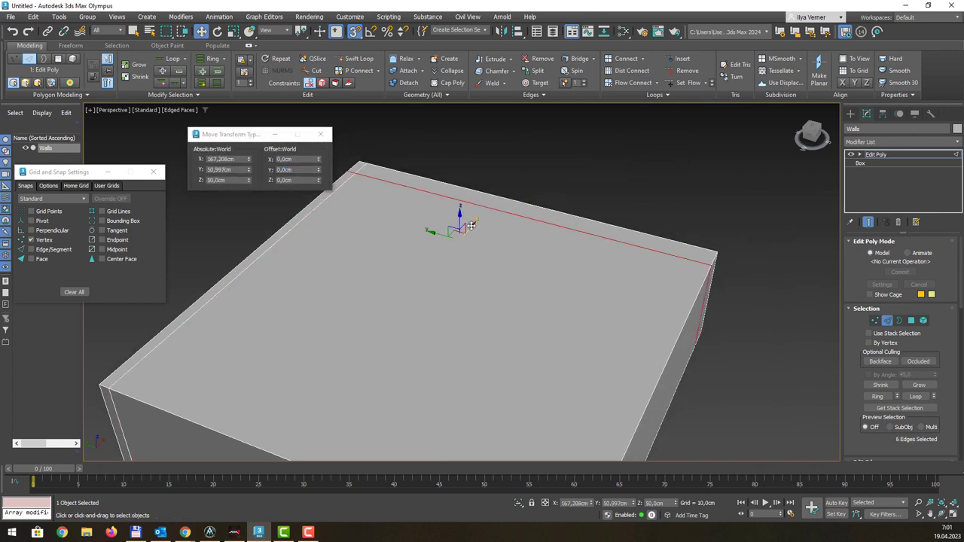
pyautogui.moveTo(471, 224)
pyautogui.mouseDown()
pyautogui.moveTo(370, 181)
pyautogui.moveTo(362, 163)
pyautogui.mouseUp()
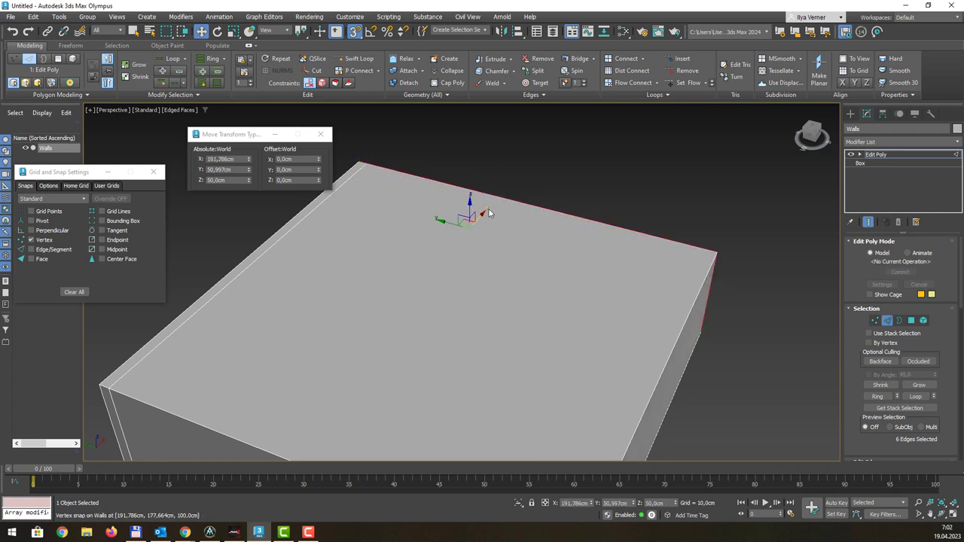
pyautogui.click(297, 159)
pyautogui.press('BackSpace')
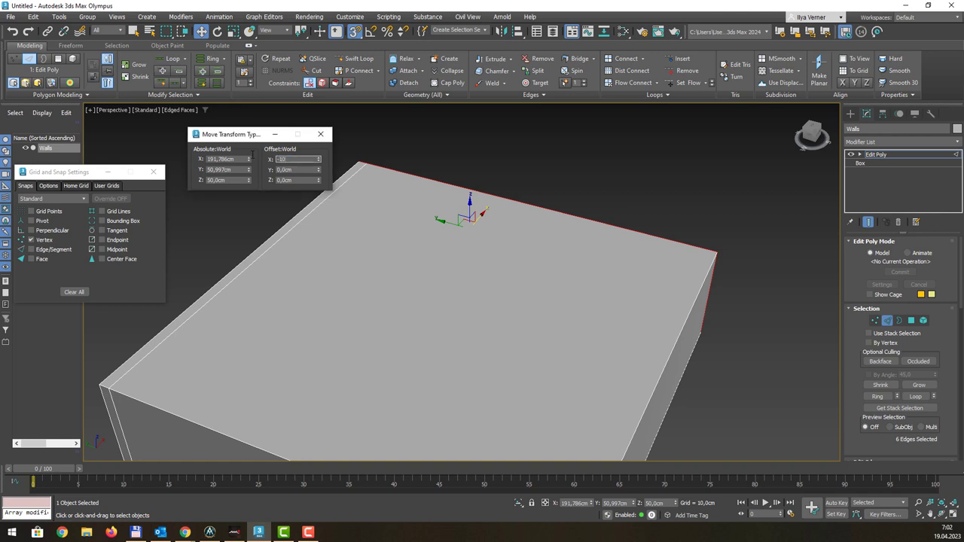
pyautogui.press('Return')
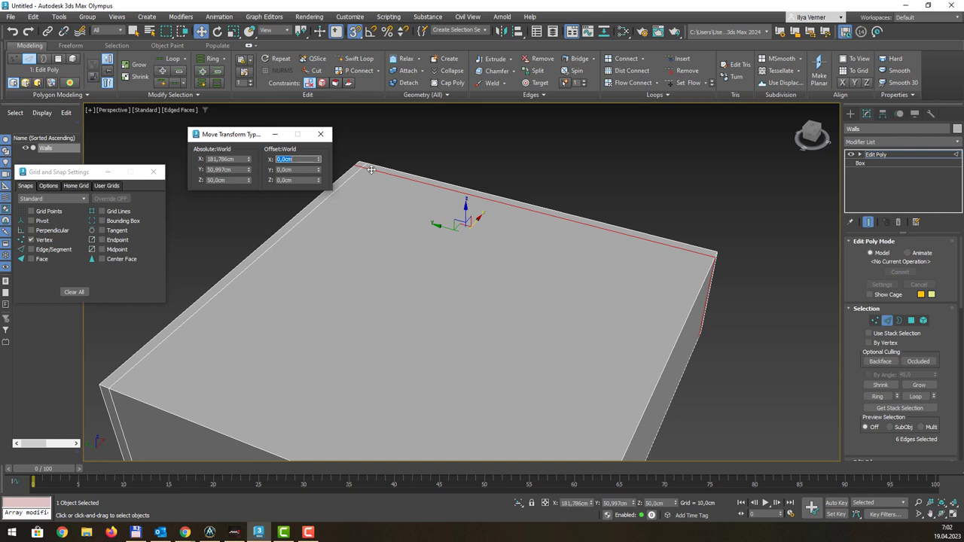
pyautogui.press('F12')
pyautogui.click(150, 174)
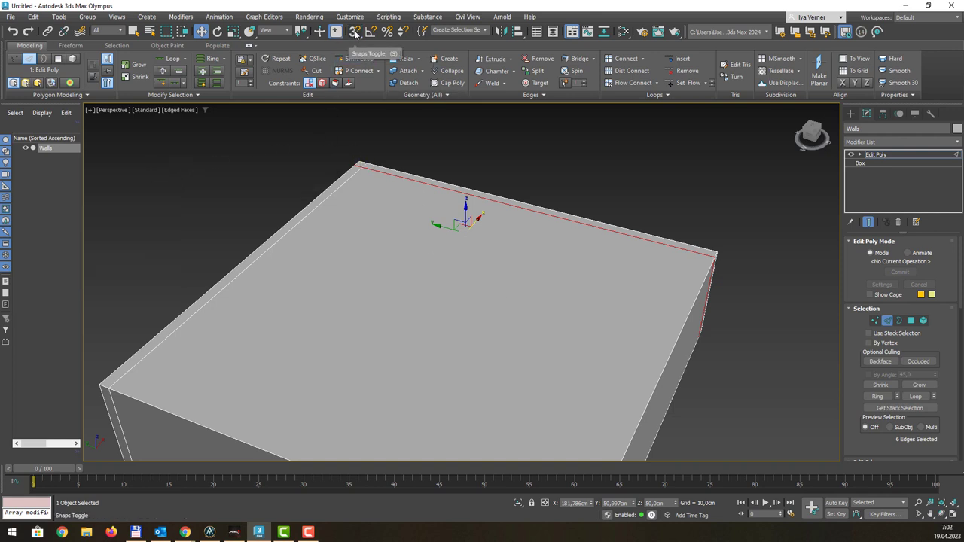
pyautogui.moveTo(580, 161)
pyautogui.keyDown('alt'); pyautogui.mouseDown(button='middle')
pyautogui.moveTo(551, 172)
pyautogui.moveTo(558, 164)
pyautogui.mouseUp(button='middle'); pyautogui.keyUp('alt')
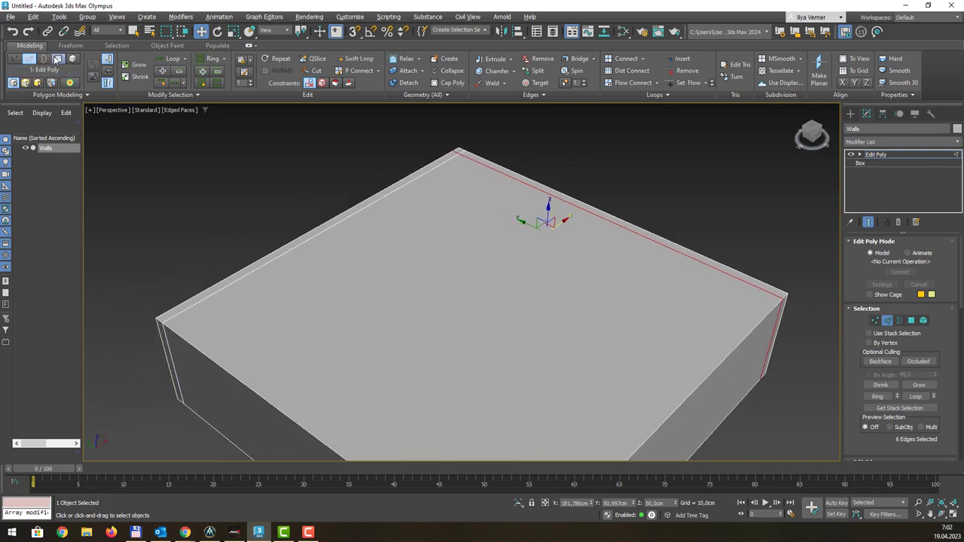
# Select the three thin outer strip polygons of the Walls box.
pyautogui.click(58, 60)
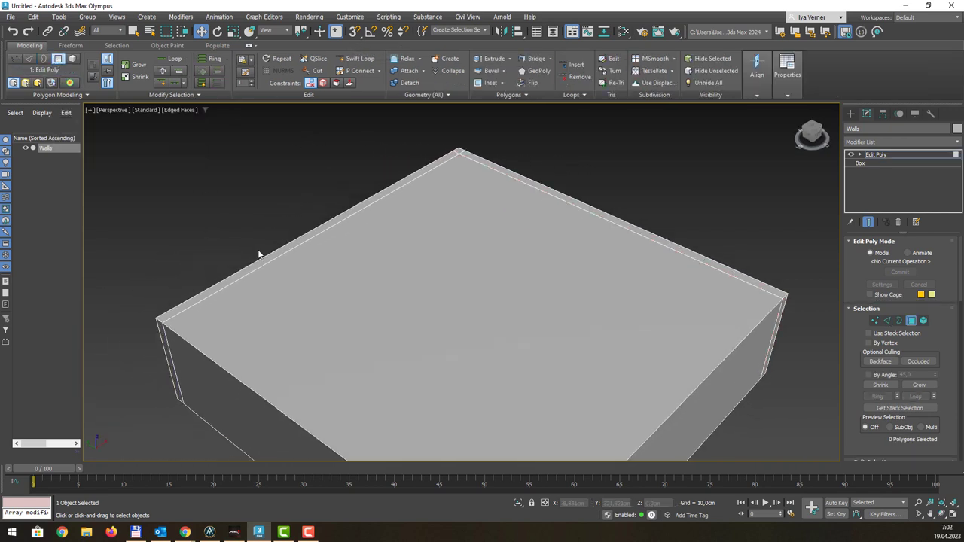
pyautogui.click(265, 259)
pyautogui.press('q')
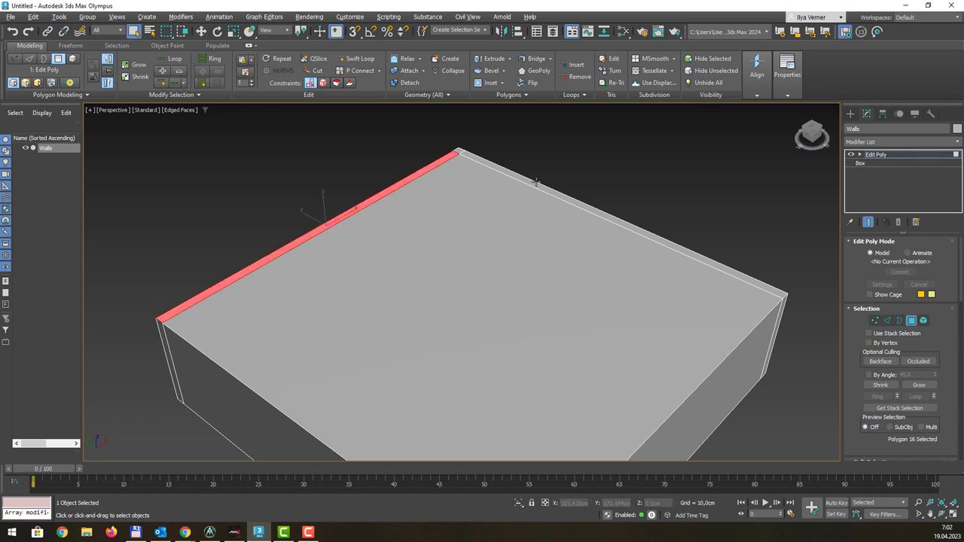
pyautogui.keyDown('ctrl'); pyautogui.click(486, 162); pyautogui.keyUp('ctrl')
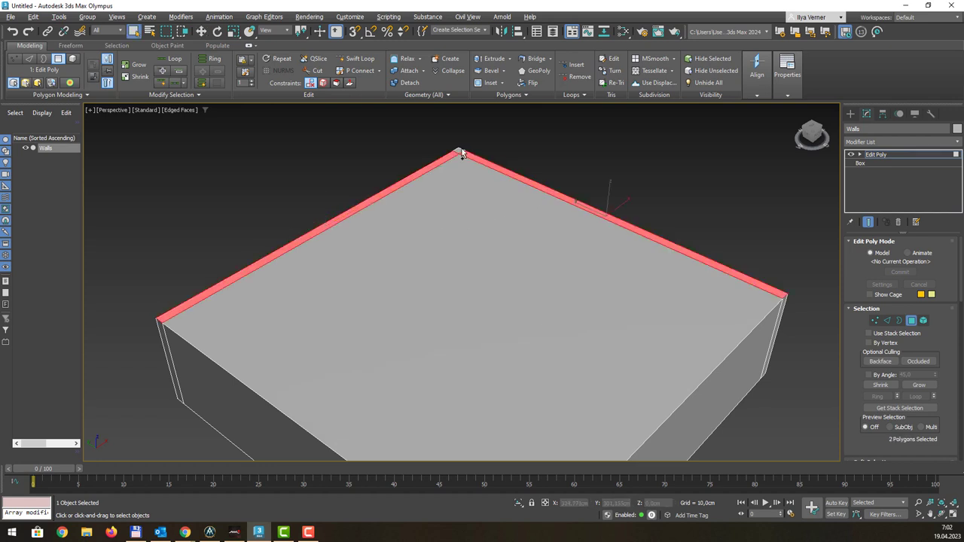
pyautogui.keyDown('ctrl'); pyautogui.click(462, 153); pyautogui.keyUp('ctrl')
pyautogui.scroll(-5, 426, 232)
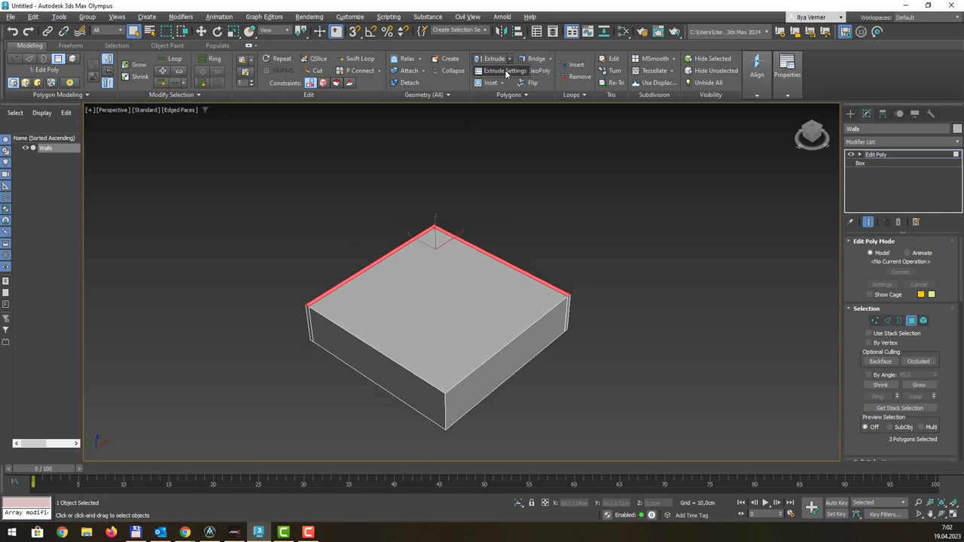
# Extrude the strips 230 cm upward into walls and exit polygon mode.
pyautogui.click(505, 70)
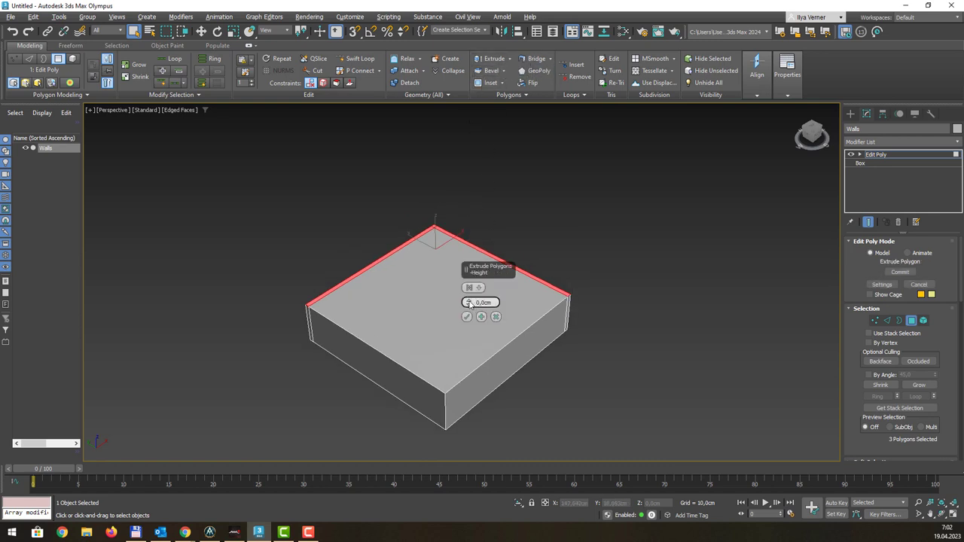
pyautogui.moveTo(470, 304); pyautogui.dragTo(474, 140)
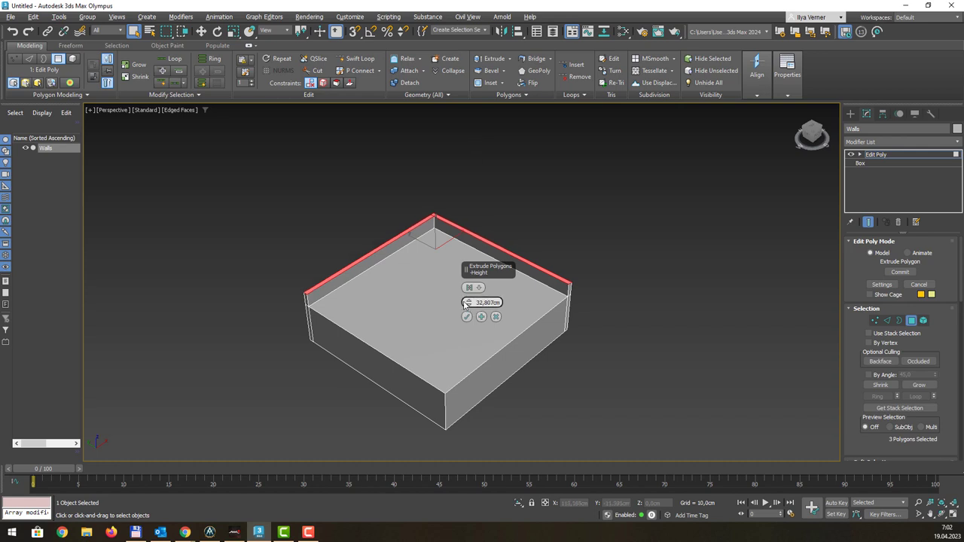
pyautogui.moveTo(467, 303); pyautogui.dragTo(473, 207)
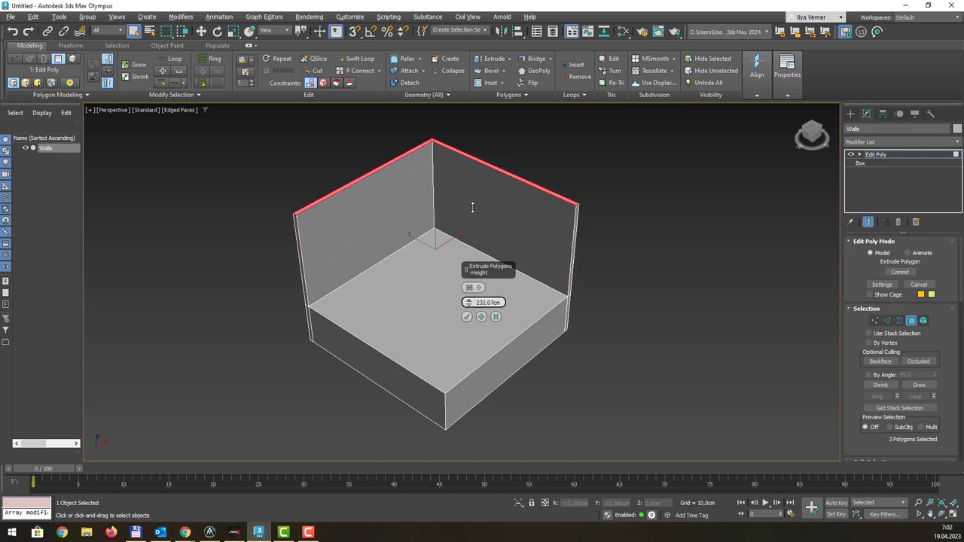
pyautogui.click(479, 302)
pyautogui.write('230')
pyautogui.press('Return')
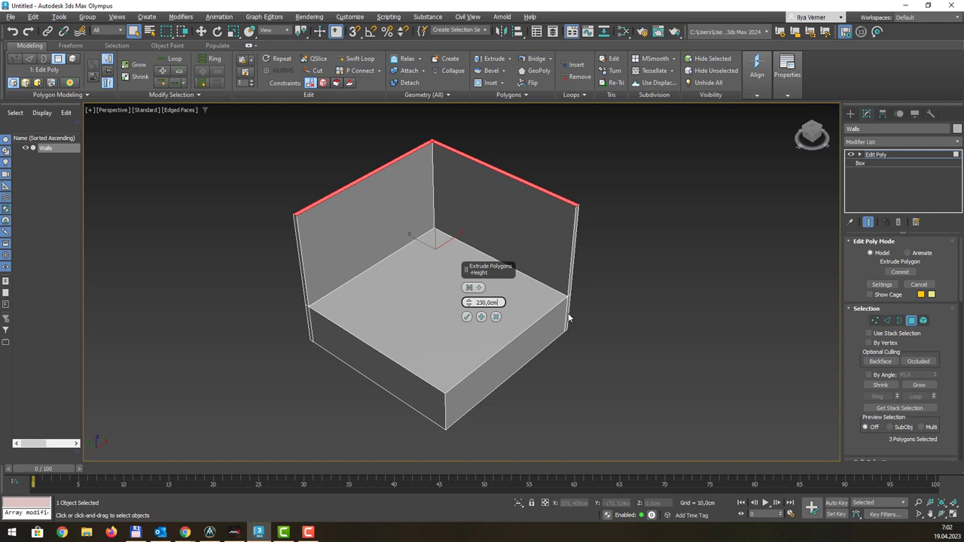
pyautogui.click(466, 318)
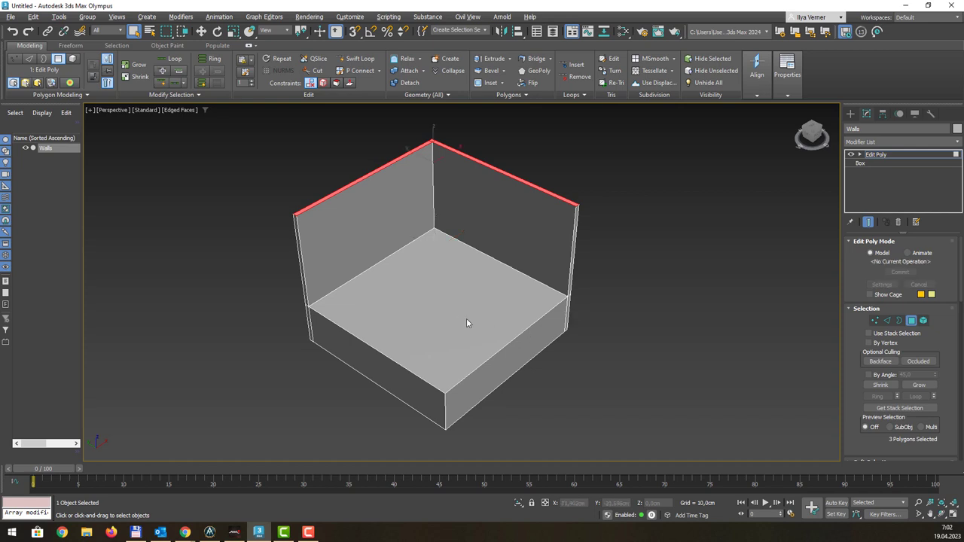
pyautogui.moveTo(489, 269); pyautogui.dragTo(456, 314, button='middle')
pyautogui.scroll(2, 364, 276)
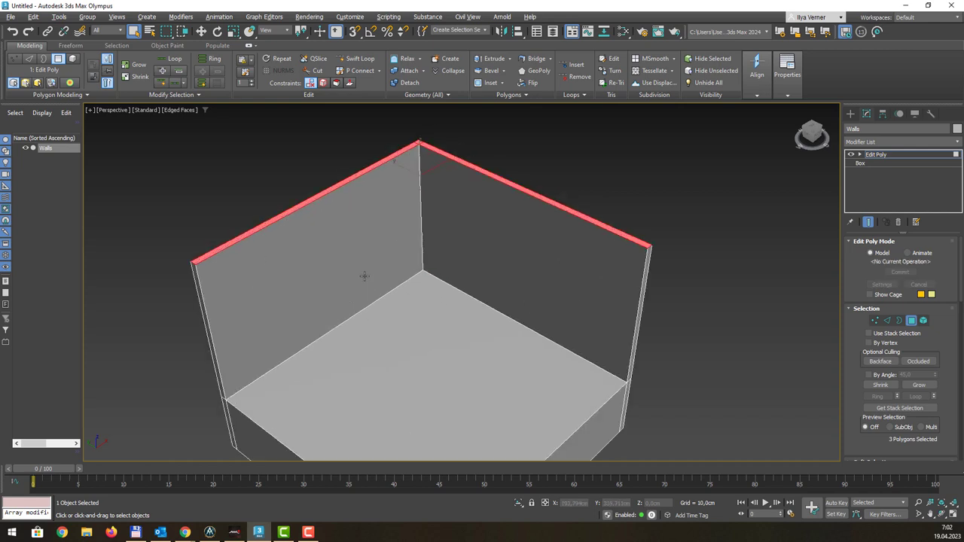
pyautogui.click(896, 154)
pyautogui.moveTo(409, 272)
pyautogui.keyDown('alt'); pyautogui.mouseDown(button='middle')
pyautogui.moveTo(409, 258)
pyautogui.moveTo(409, 275)
pyautogui.moveTo(393, 287)
pyautogui.mouseUp(button='middle'); pyautogui.keyUp('alt')
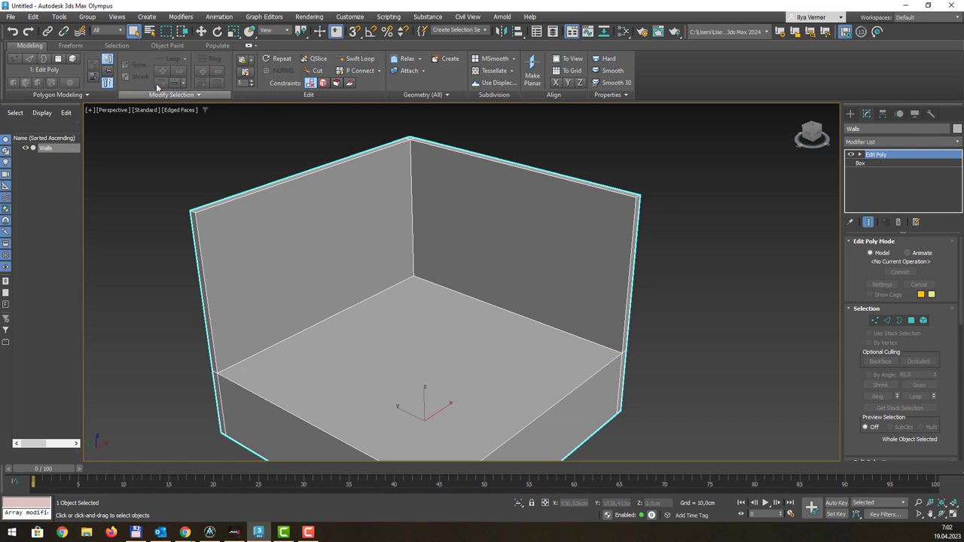
# Draw a new box against the left wall.
pyautogui.click(851, 113)
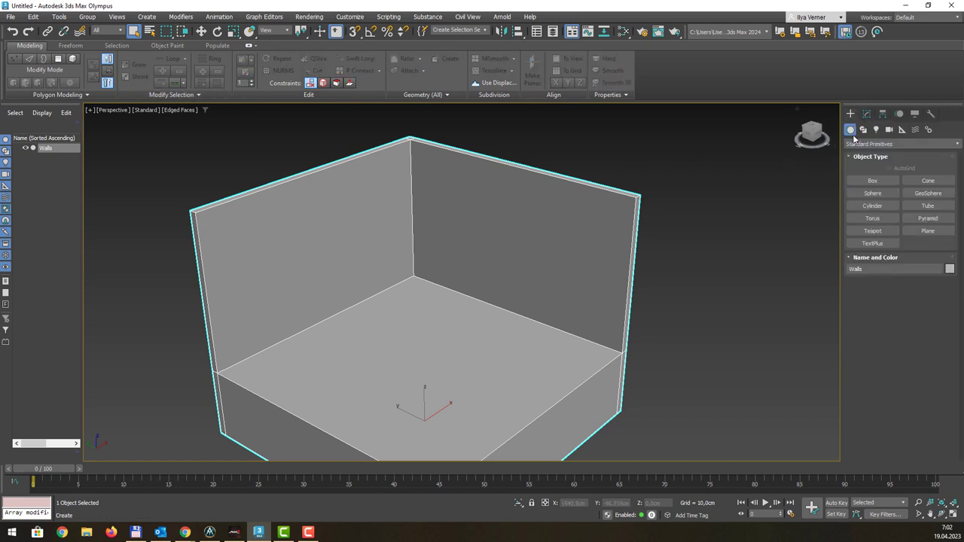
pyautogui.click(873, 181)
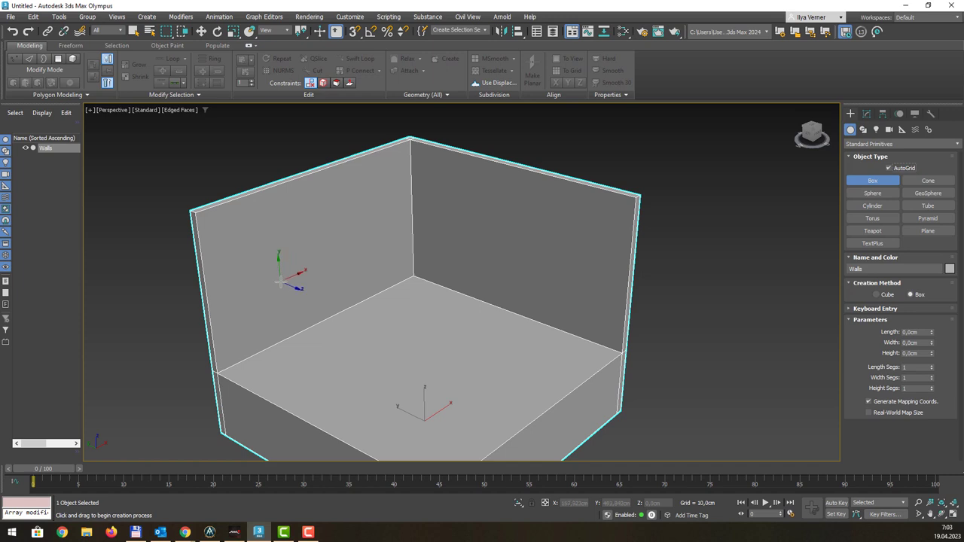
pyautogui.moveTo(283, 286)
pyautogui.mouseDown()
pyautogui.moveTo(381, 260)
pyautogui.moveTo(365, 251)
pyautogui.moveTo(401, 265)
pyautogui.mouseUp()
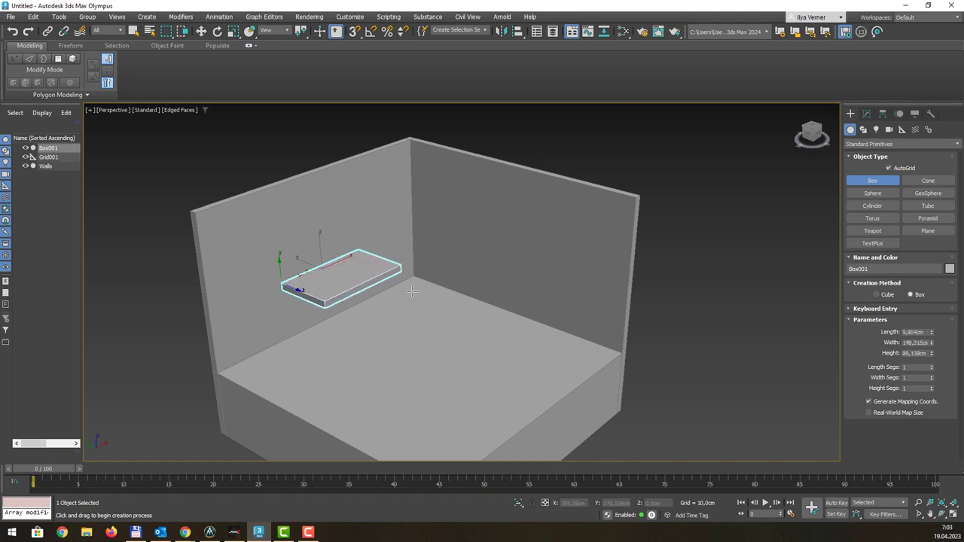
pyautogui.click(414, 295)
pyautogui.rightClick(415, 295)
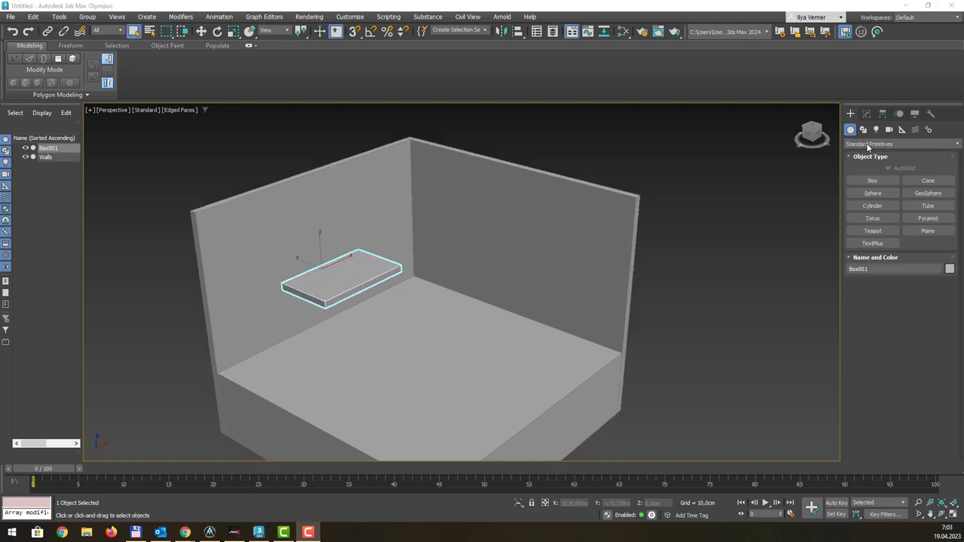
# Set Box001's Length to 3 cm to make it a thin panel.
pyautogui.click(870, 117)
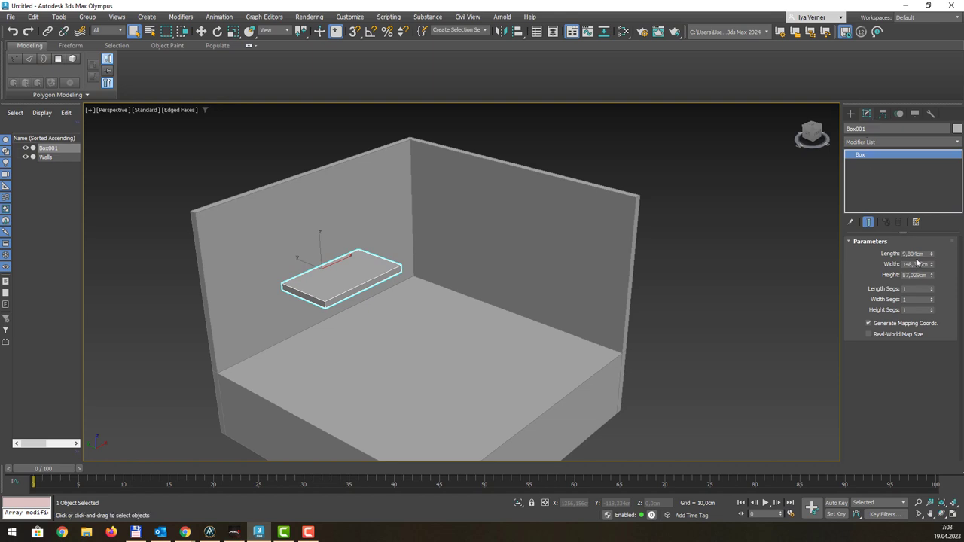
pyautogui.moveTo(932, 254); pyautogui.dragTo(932, 290)
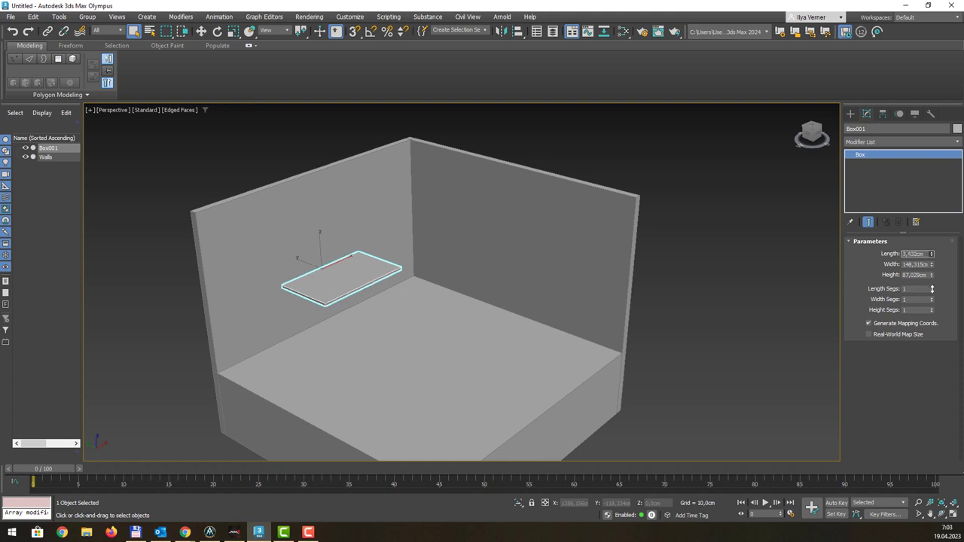
pyautogui.doubleClick(908, 253)
pyautogui.write(',5')
pyautogui.press('Return')
pyautogui.moveTo(340, 273); pyautogui.dragTo(354, 265, button='middle')
pyautogui.scroll(3, 354, 265)
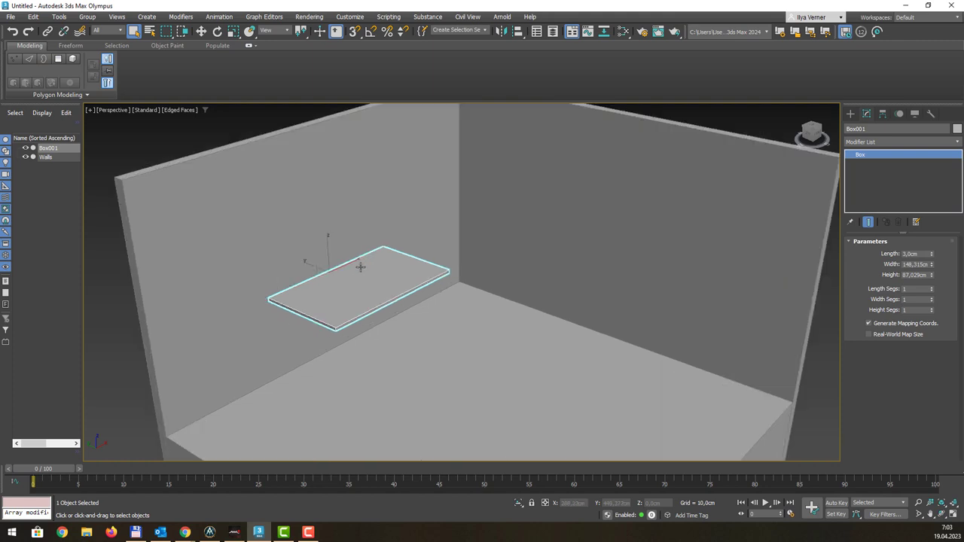
# Move Box001 down to a height of 150 cm.
pyautogui.press('w')
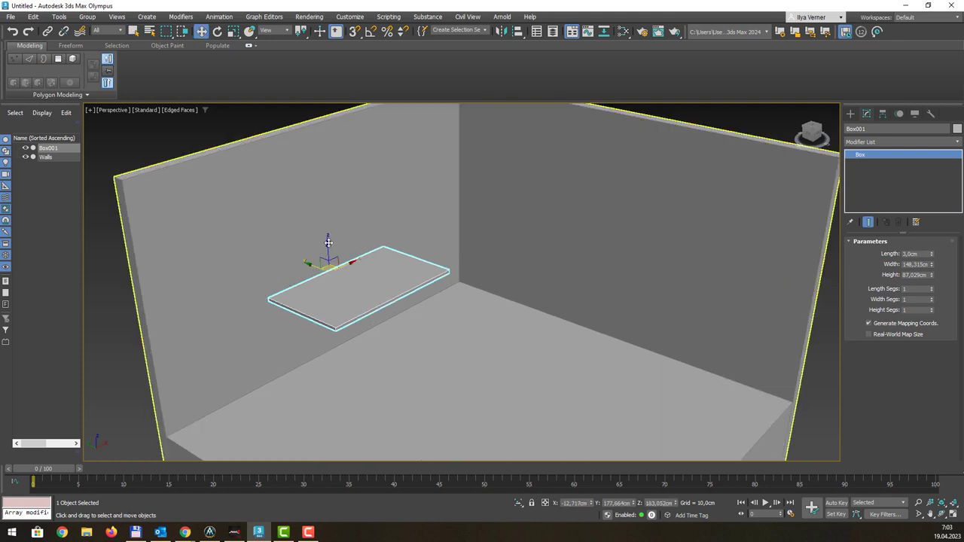
pyautogui.click(327, 247)
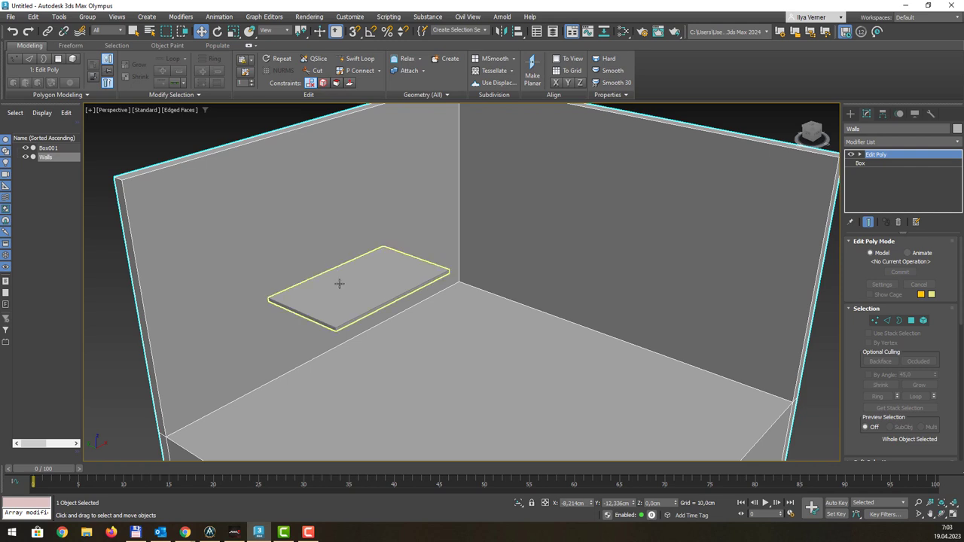
pyautogui.click(339, 283)
pyautogui.moveTo(327, 248); pyautogui.dragTo(351, 271)
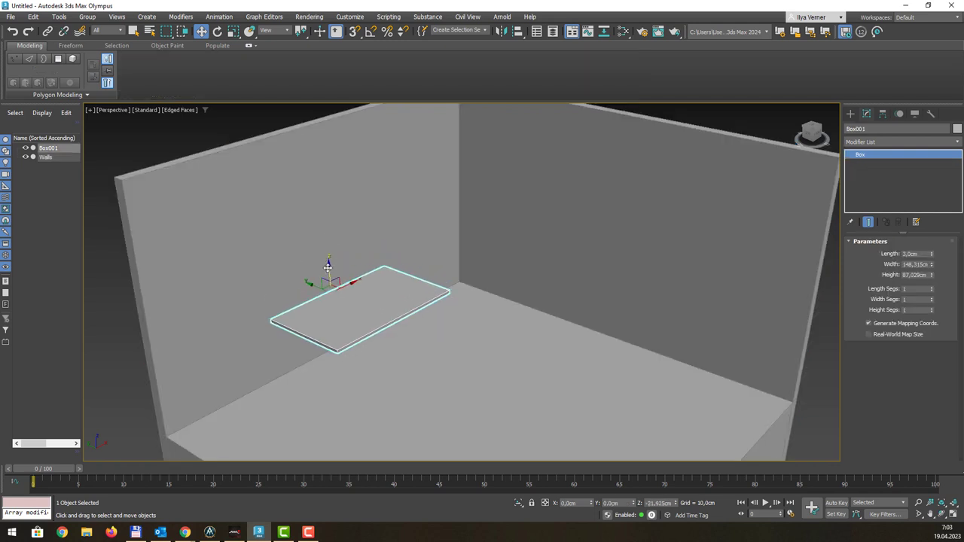
pyautogui.moveTo(351, 271)
pyautogui.keyDown('alt'); pyautogui.mouseDown(button='middle')
pyautogui.moveTo(425, 227)
pyautogui.moveTo(378, 239)
pyautogui.mouseUp(button='middle'); pyautogui.keyUp('alt')
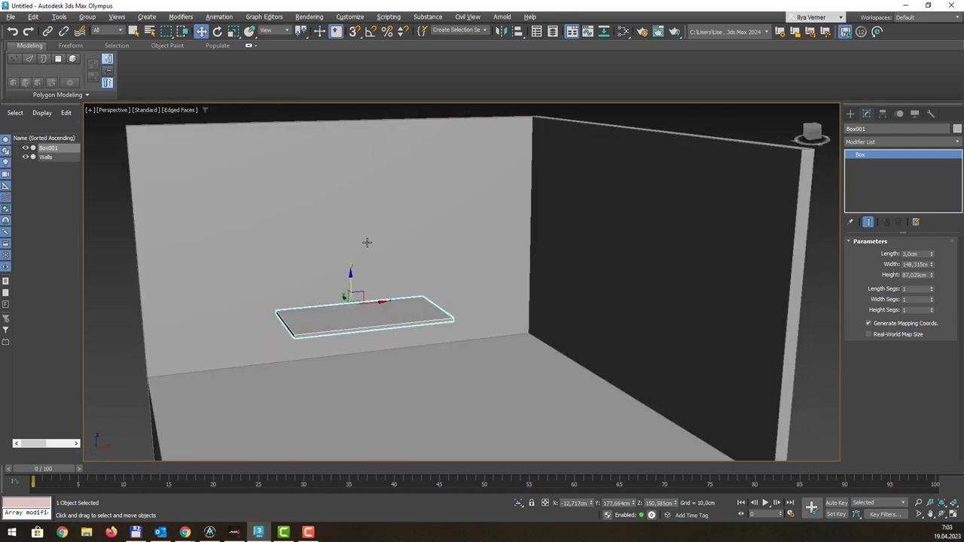
pyautogui.scroll(-3, 407, 220)
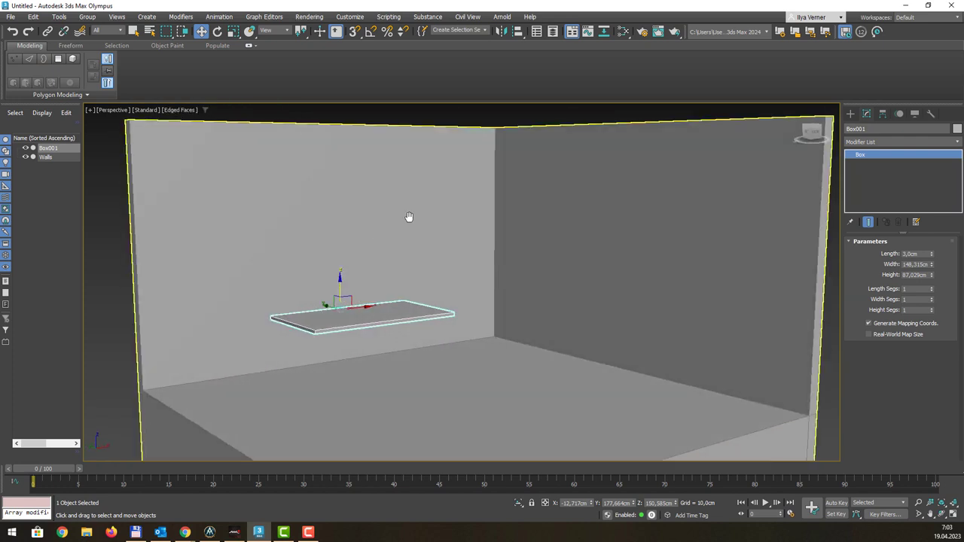
pyautogui.keyDown('alt'); pyautogui.moveTo(402, 226); pyautogui.dragTo(389, 228, button='middle'); pyautogui.keyUp('alt')
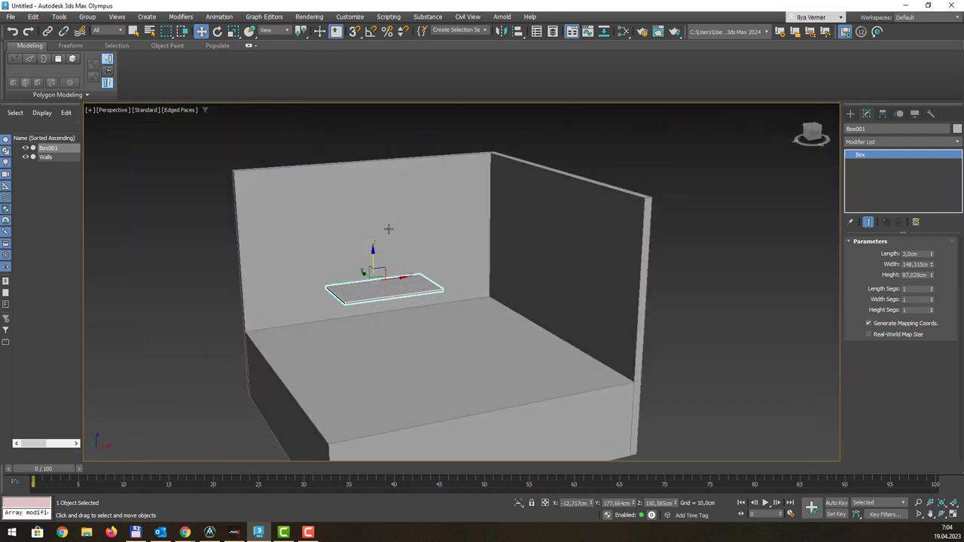
# Set Box001's Width to 140 cm and Height to 85 cm.
pyautogui.doubleClick(915, 265)
pyautogui.write('140')
pyautogui.press('Return')
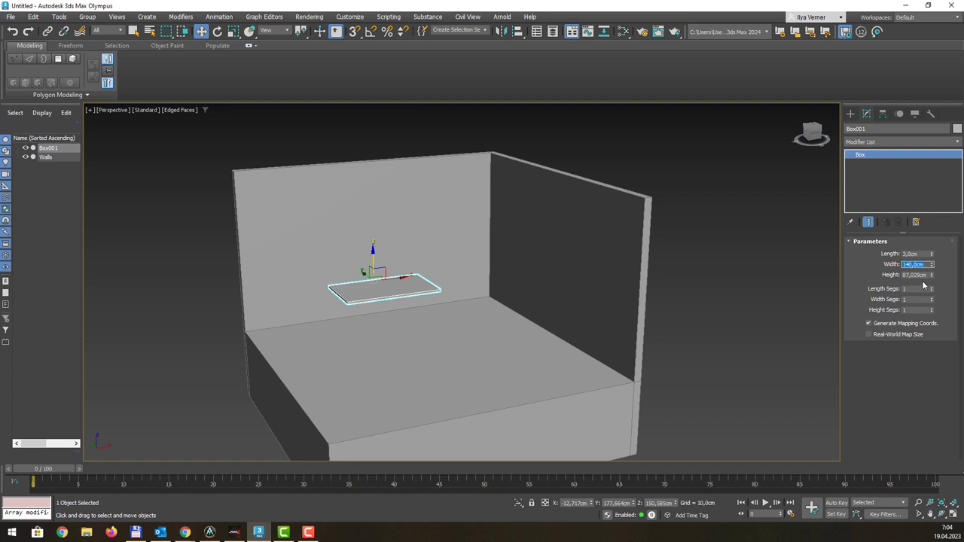
pyautogui.moveTo(495, 200)
pyautogui.keyDown('alt'); pyautogui.mouseDown(button='middle')
pyautogui.moveTo(545, 201)
pyautogui.moveTo(512, 202)
pyautogui.mouseUp(button='middle'); pyautogui.keyUp('alt')
pyautogui.doubleClick(915, 274)
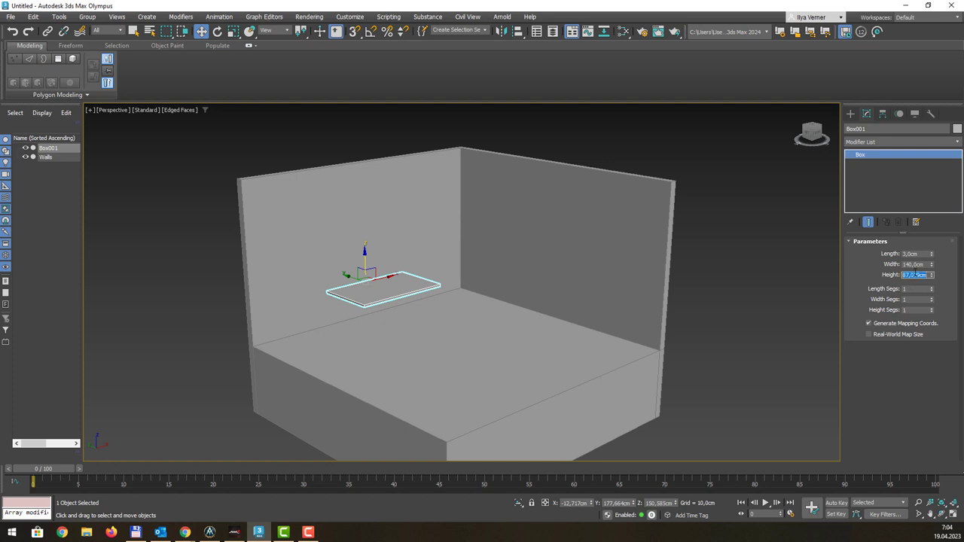
pyautogui.write('85')
pyautogui.press('Return')
pyautogui.moveTo(673, 320)
pyautogui.keyDown('alt'); pyautogui.mouseDown(button='middle')
pyautogui.moveTo(535, 244)
pyautogui.moveTo(474, 256)
pyautogui.mouseUp(button='middle'); pyautogui.keyUp('alt')
pyautogui.scroll(3, 475, 226)
pyautogui.moveTo(474, 216)
pyautogui.keyDown('alt'); pyautogui.mouseDown(button='middle')
pyautogui.moveTo(469, 201)
pyautogui.moveTo(457, 198)
pyautogui.moveTo(478, 208)
pyautogui.moveTo(411, 204)
pyautogui.mouseUp(button='middle'); pyautogui.keyUp('alt')
pyautogui.click(410, 203)
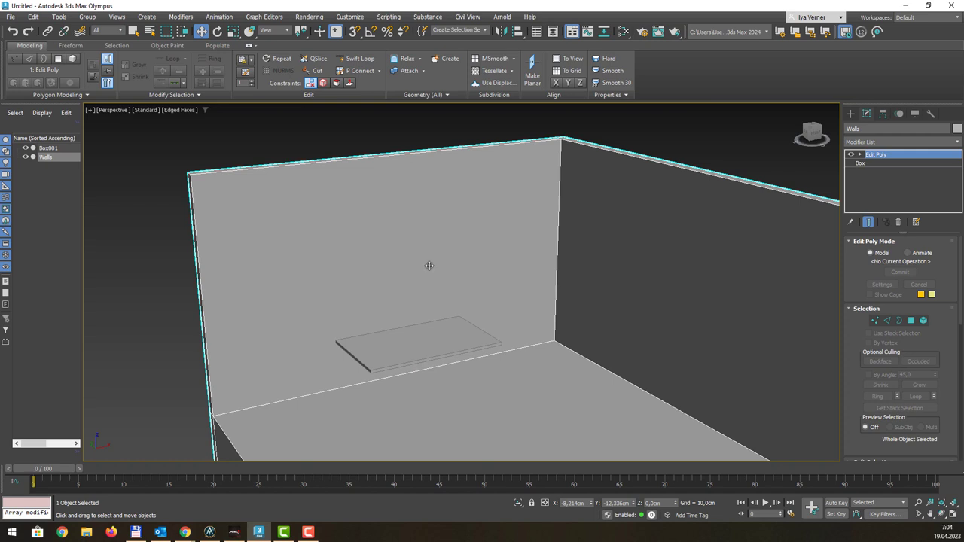
# Rename the flat box to Table.
pyautogui.click(435, 332)
pyautogui.click(874, 128)
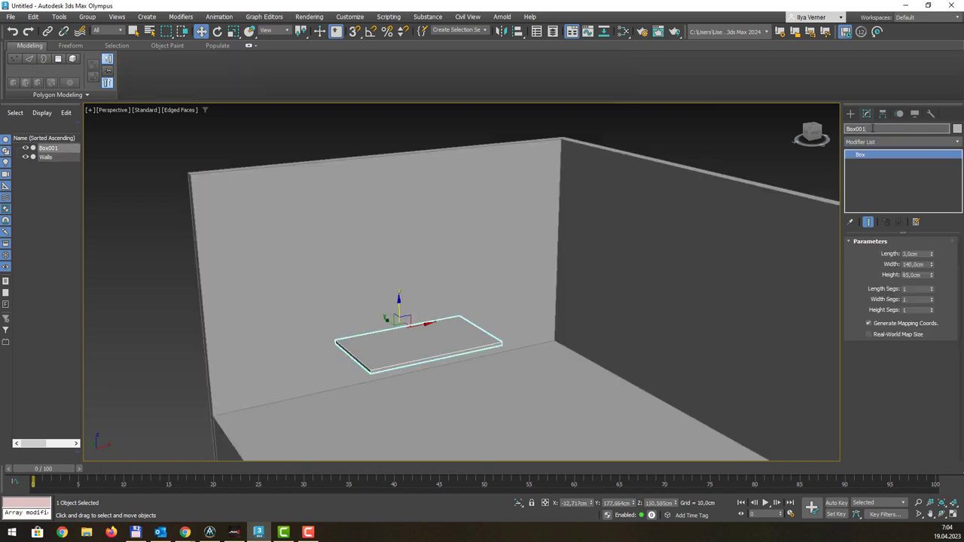
pyautogui.write('Table')
pyautogui.press('Return')
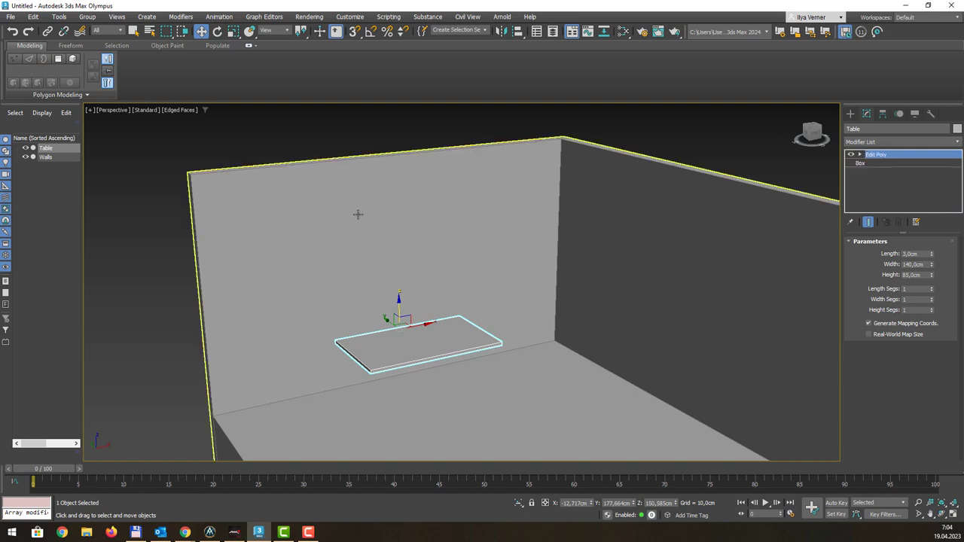
# Select the Walls object in Polygon mode and pick the left wall polygon.
pyautogui.click(357, 215)
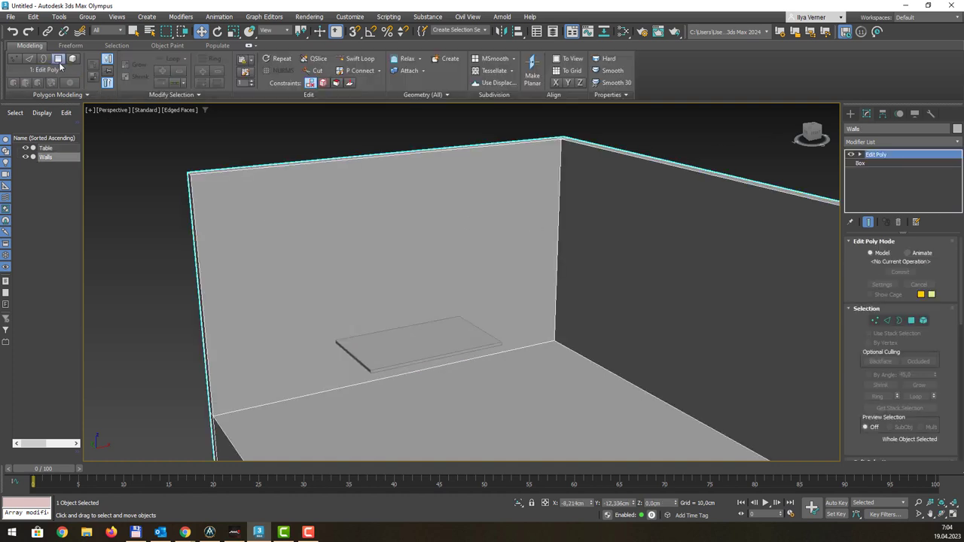
pyautogui.click(58, 58)
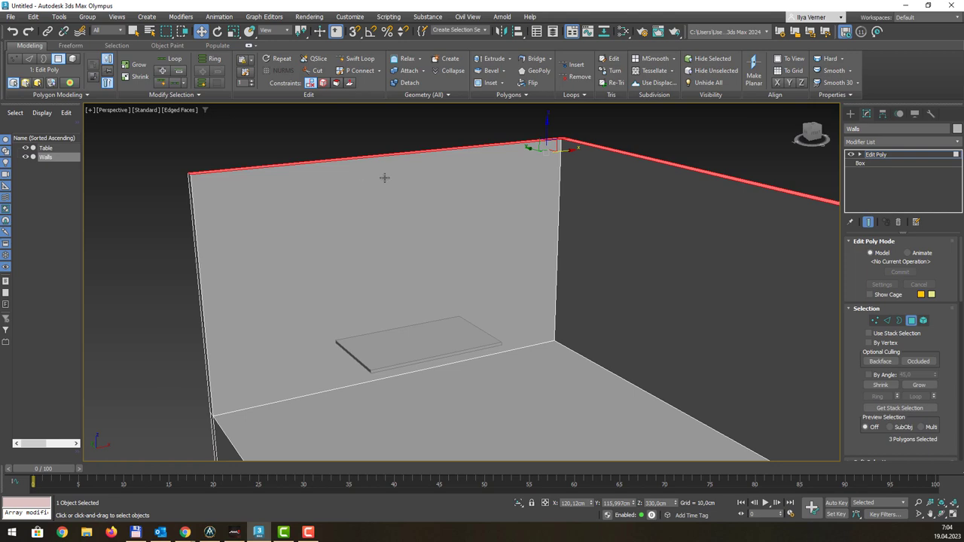
pyautogui.moveTo(384, 178)
pyautogui.keyDown('alt'); pyautogui.mouseDown(button='middle')
pyautogui.moveTo(422, 184)
pyautogui.moveTo(405, 166)
pyautogui.mouseUp(button='middle'); pyautogui.keyUp('alt')
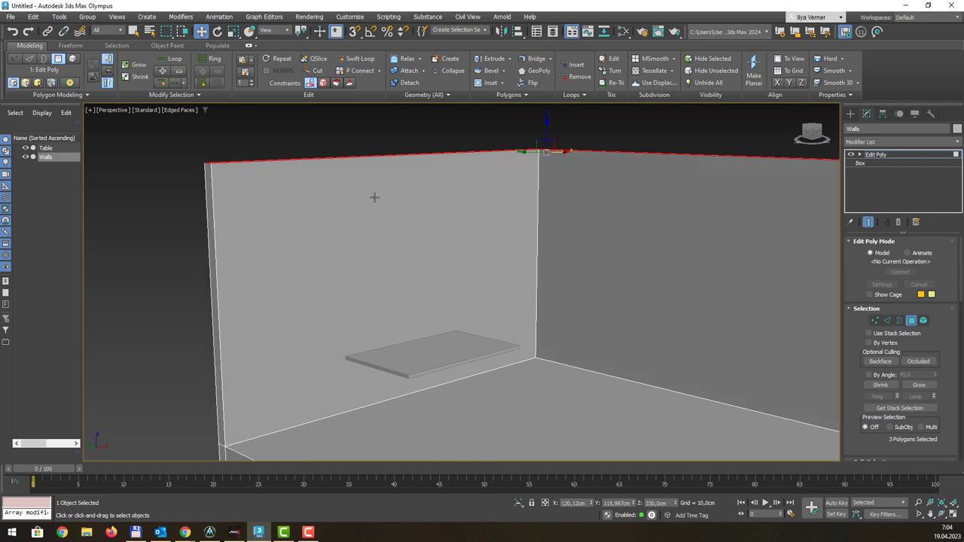
pyautogui.press('q')
pyautogui.click(372, 198)
pyautogui.moveTo(402, 181)
pyautogui.keyDown('alt'); pyautogui.mouseDown(button='middle')
pyautogui.moveTo(512, 184)
pyautogui.moveTo(462, 216)
pyautogui.mouseUp(button='middle'); pyautogui.keyUp('alt')
# Add the front wall polygon to the selection and inset both wall polygons.
pyautogui.keyDown('ctrl'); pyautogui.click(510, 175); pyautogui.keyUp('ctrl')
pyautogui.keyDown('alt'); pyautogui.moveTo(510, 172); pyautogui.dragTo(557, 174, button='middle'); pyautogui.keyUp('alt')
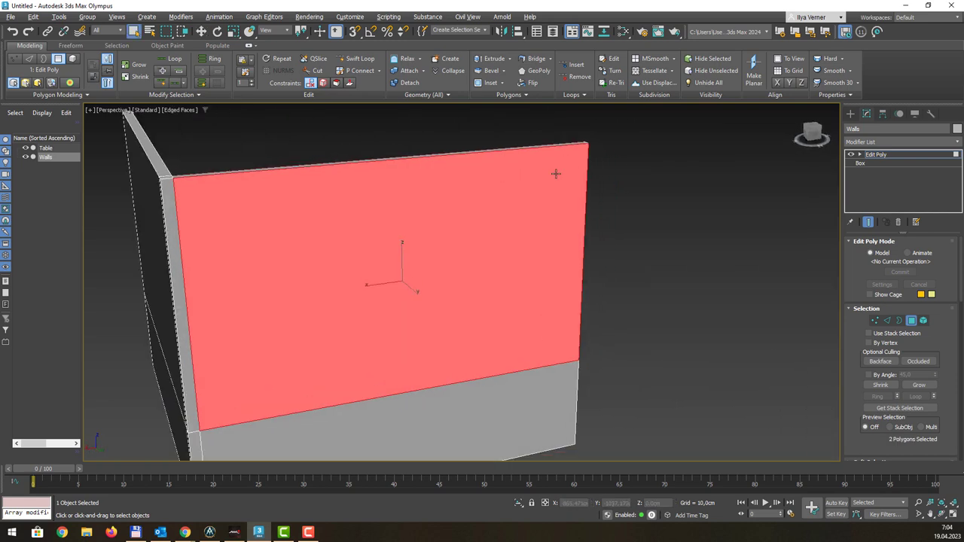
pyautogui.click(490, 82)
pyautogui.moveTo(556, 208)
pyautogui.mouseDown()
pyautogui.moveTo(498, 227)
pyautogui.moveTo(216, 181)
pyautogui.moveTo(276, 218)
pyautogui.moveTo(145, 142)
pyautogui.mouseUp()
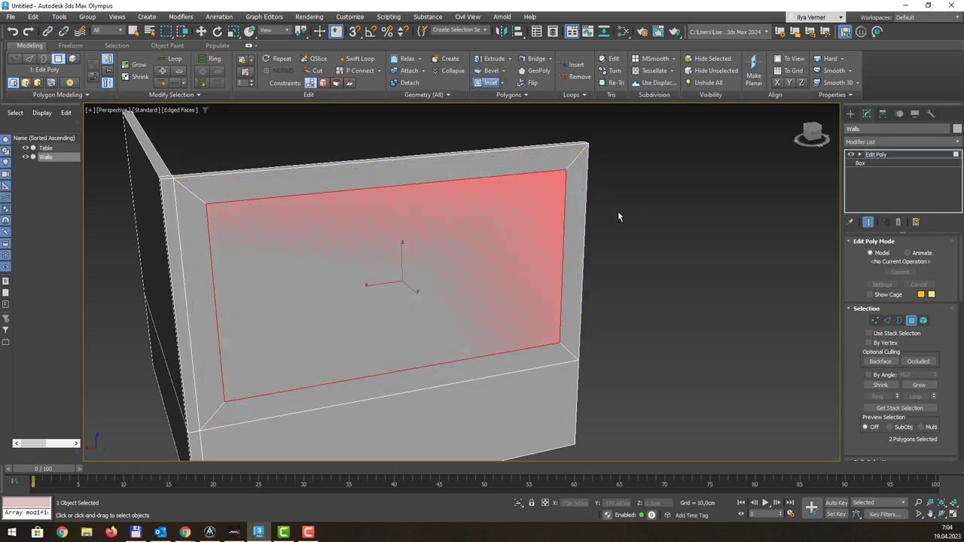
# Scale the inset faces narrower and raise them higher up the wall.
pyautogui.moveTo(614, 208)
pyautogui.keyDown('alt'); pyautogui.mouseDown(button='middle')
pyautogui.moveTo(505, 227)
pyautogui.moveTo(613, 203)
pyautogui.mouseUp(button='middle'); pyautogui.keyUp('alt')
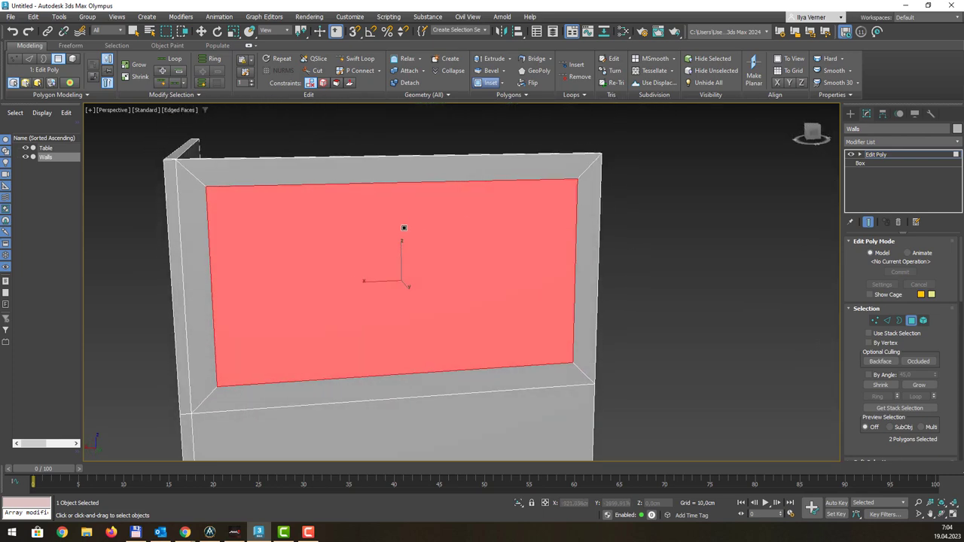
pyautogui.press('r')
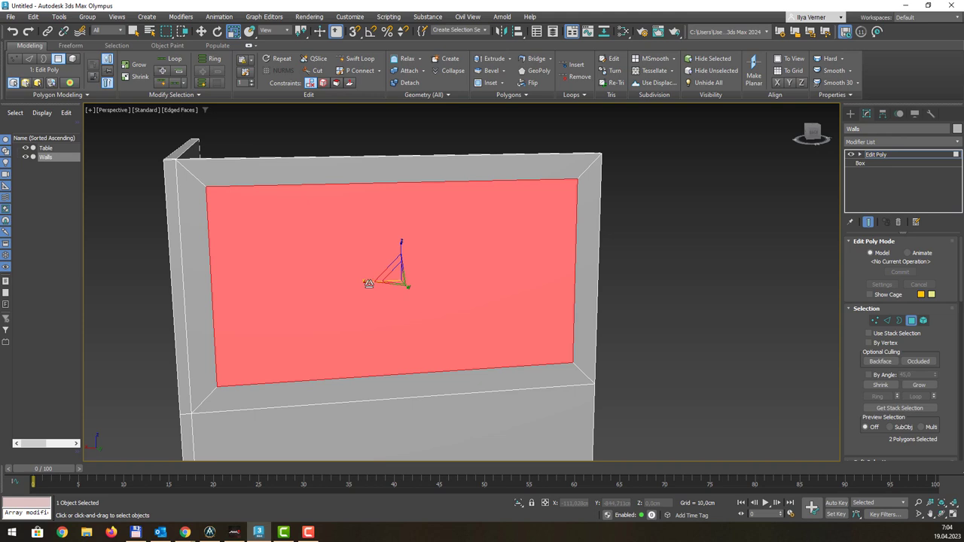
pyautogui.moveTo(368, 284)
pyautogui.mouseDown()
pyautogui.moveTo(392, 273)
pyautogui.moveTo(404, 285)
pyautogui.mouseUp()
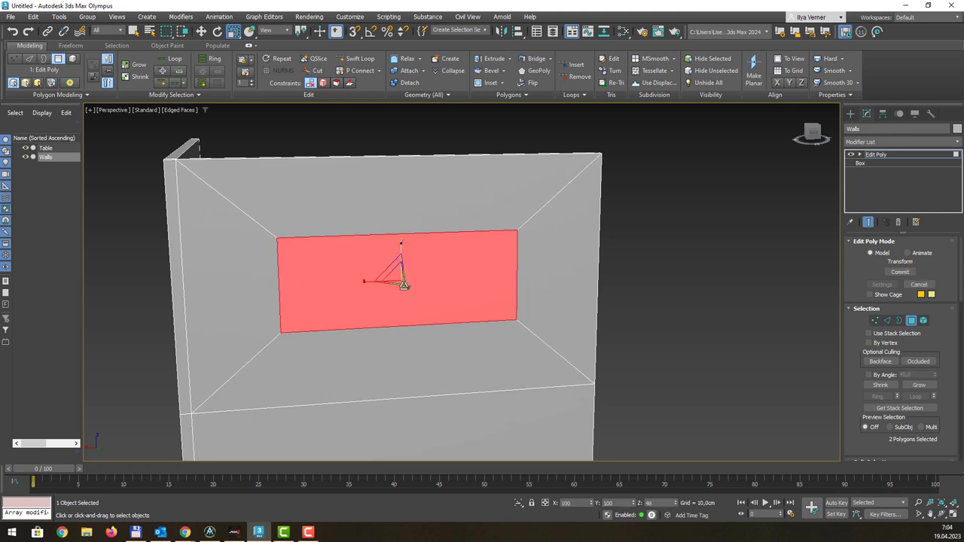
pyautogui.keyDown('alt'); pyautogui.moveTo(596, 254); pyautogui.dragTo(426, 253, button='middle'); pyautogui.keyUp('alt')
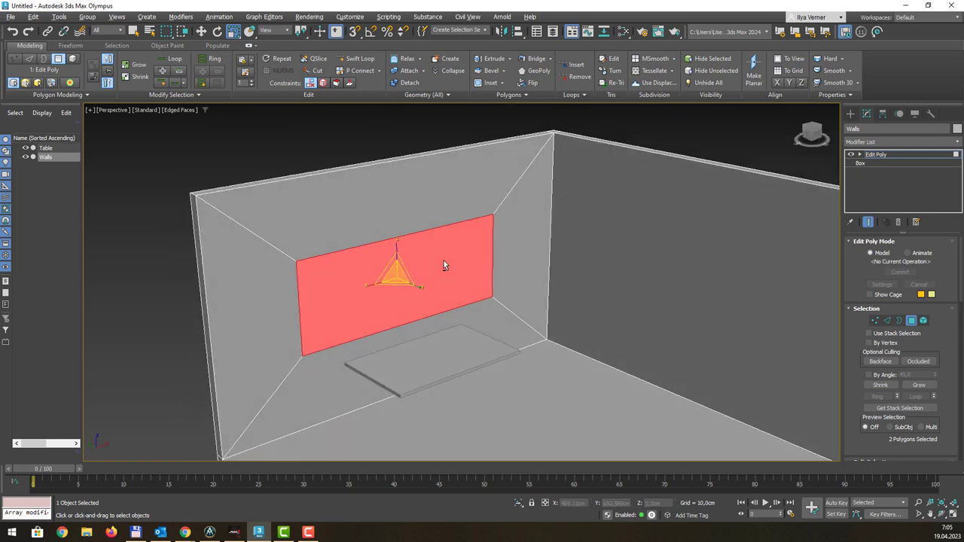
pyautogui.press('w')
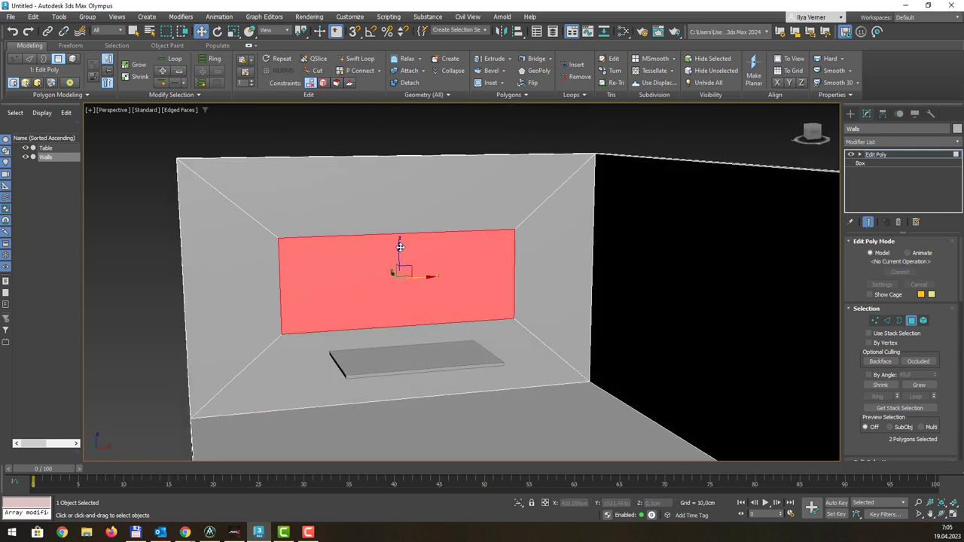
pyautogui.moveTo(400, 246); pyautogui.dragTo(398, 237)
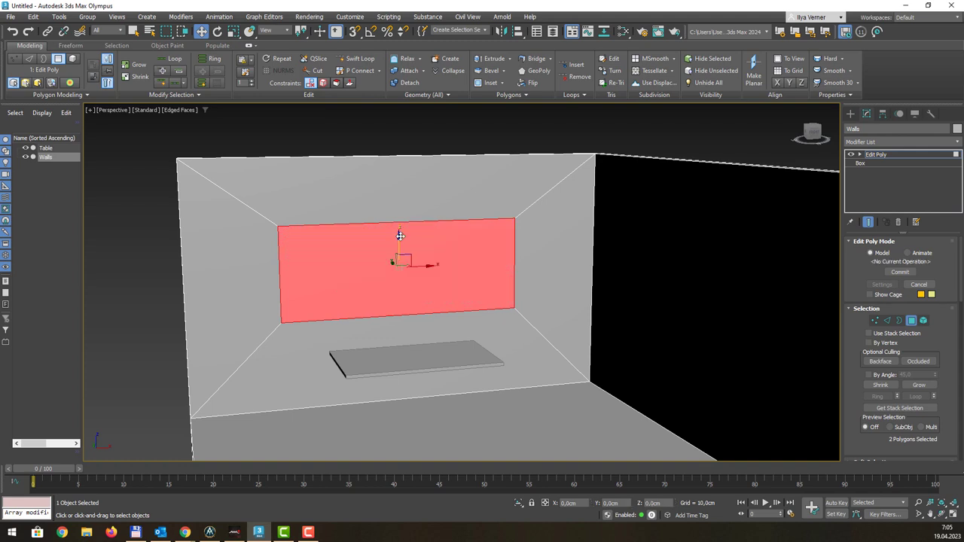
pyautogui.keyDown('alt'); pyautogui.moveTo(398, 236); pyautogui.dragTo(424, 241, button='middle'); pyautogui.keyUp('alt')
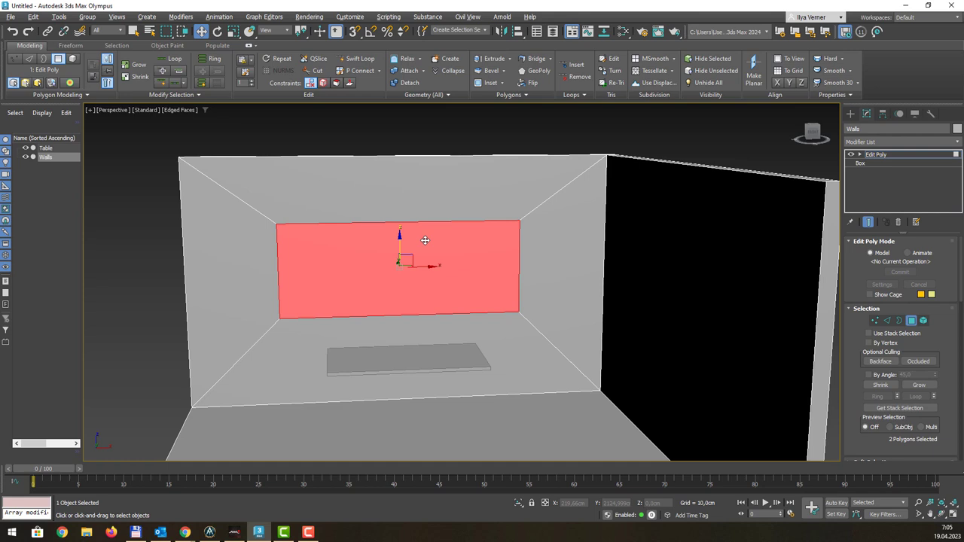
pyautogui.moveTo(425, 239)
pyautogui.keyDown('alt'); pyautogui.mouseDown(button='middle')
pyautogui.moveTo(400, 244)
pyautogui.moveTo(470, 241)
pyautogui.mouseUp(button='middle'); pyautogui.keyUp('alt')
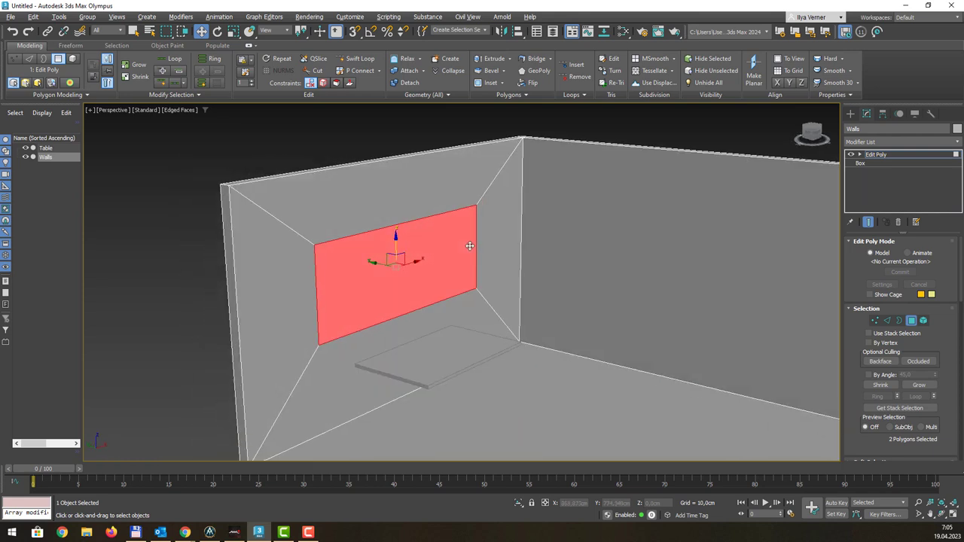
pyautogui.scroll(-5, 890, 297)
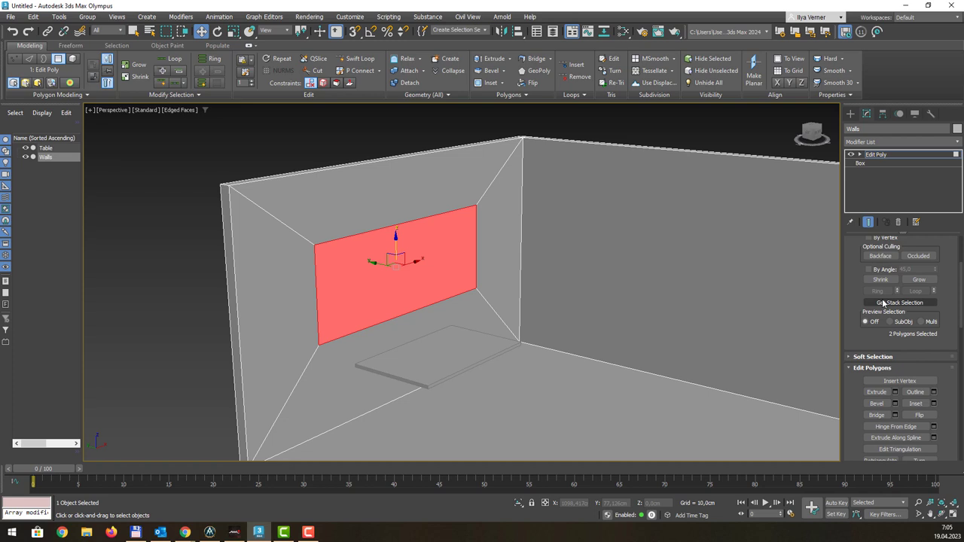
# Bridge the two wall faces to cut the window hole through the wall.
pyautogui.click(535, 59)
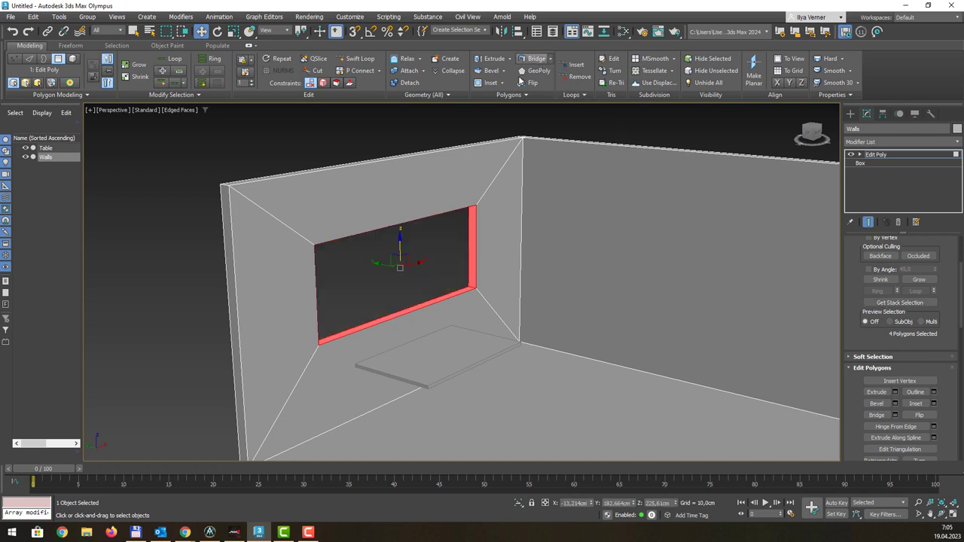
pyautogui.keyDown('alt'); pyautogui.moveTo(517, 230); pyautogui.dragTo(505, 232, button='middle'); pyautogui.keyUp('alt')
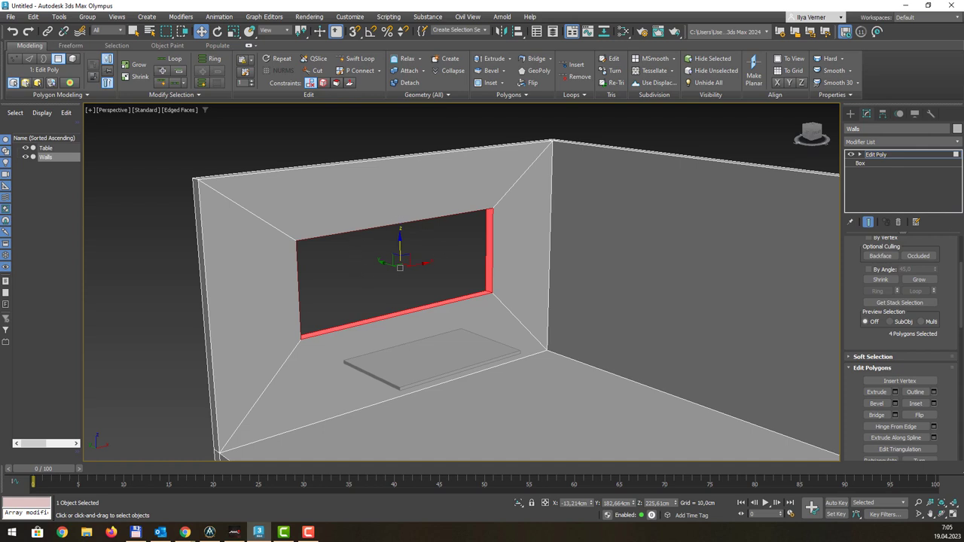
pyautogui.press('F10')
pyautogui.keyDown('alt'); pyautogui.moveTo(436, 261); pyautogui.dragTo(405, 216, button='middle'); pyautogui.keyUp('alt')
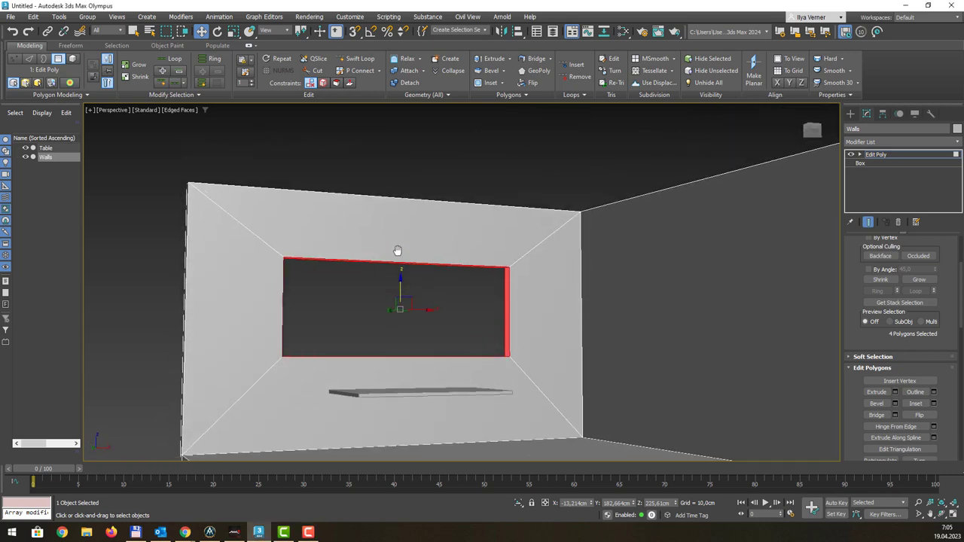
pyautogui.scroll(3, 399, 249)
pyautogui.scroll(3, 400, 263)
# Select the top face inside the window opening and inset it into a thin strip.
pyautogui.click(410, 247)
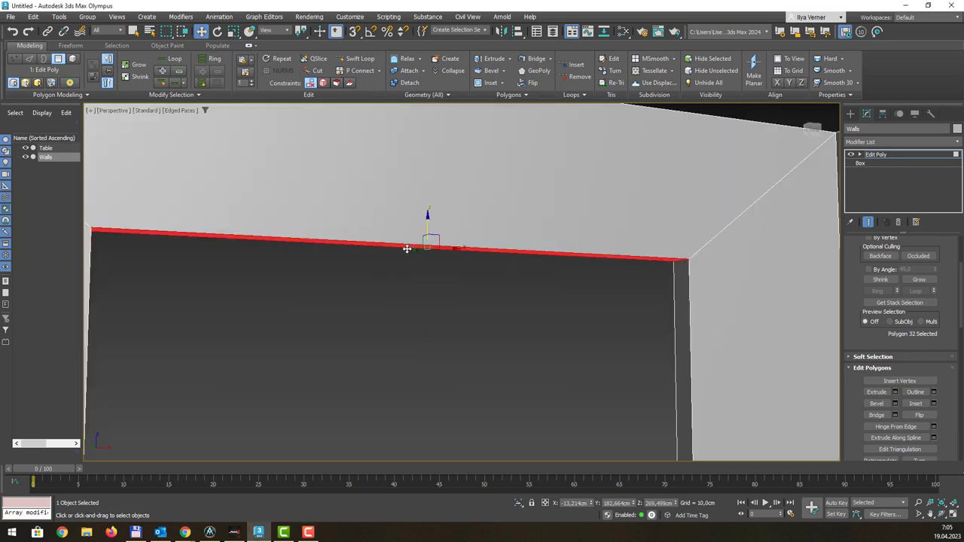
pyautogui.scroll(-3, 361, 275)
pyautogui.keyDown('alt'); pyautogui.moveTo(389, 252); pyautogui.dragTo(386, 246, button='middle'); pyautogui.keyUp('alt')
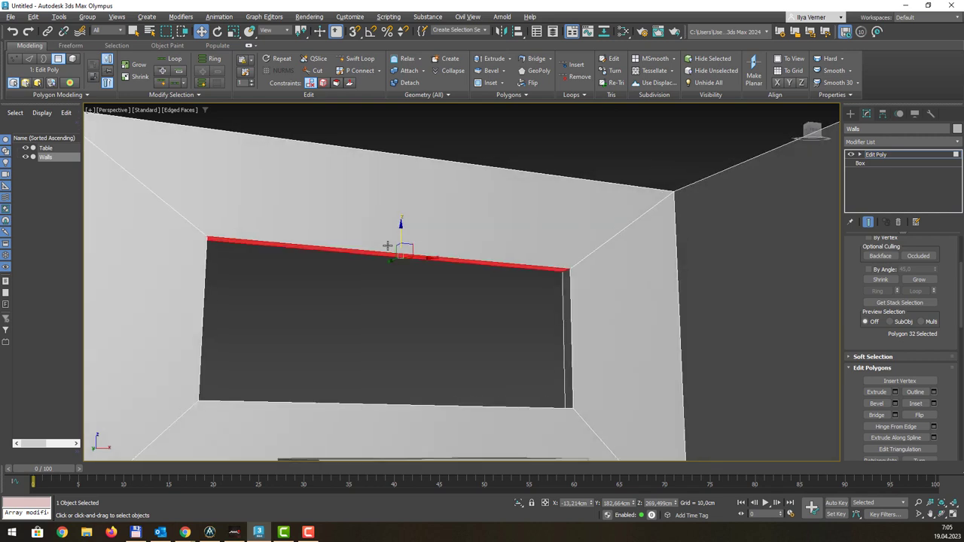
pyautogui.click(491, 83)
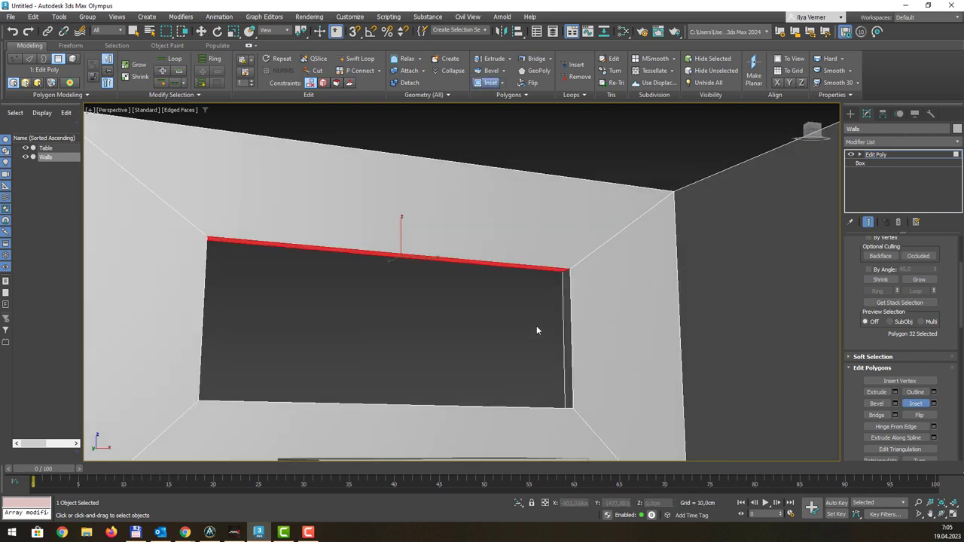
pyautogui.scroll(5, 527, 248)
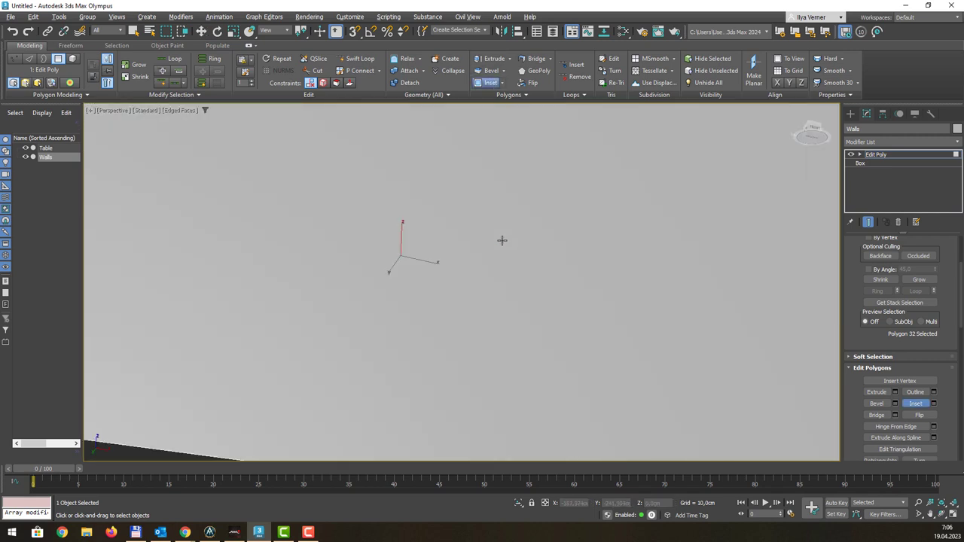
pyautogui.scroll(-5, 500, 248)
pyautogui.moveTo(495, 265); pyautogui.dragTo(368, 278)
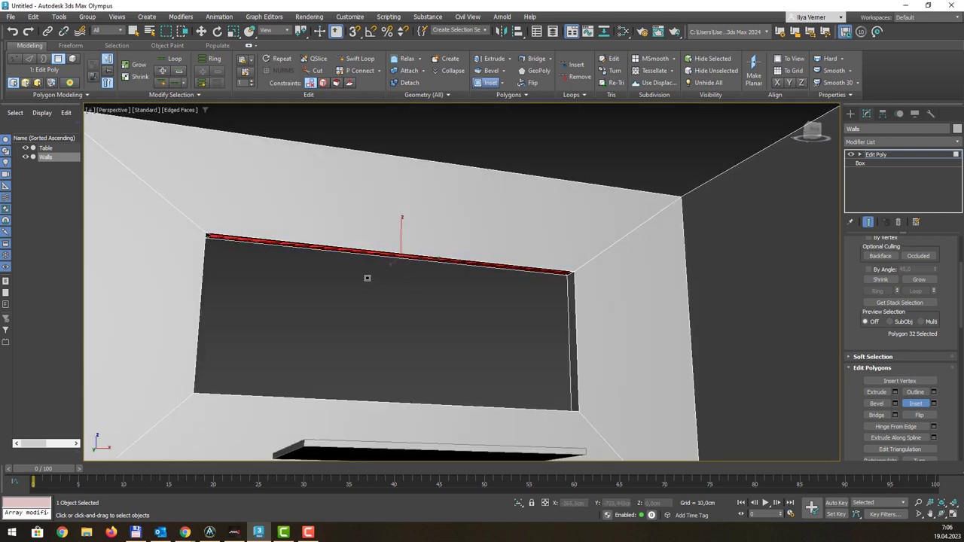
# Try sliding the inset strip down the wall, then undo the move.
pyautogui.keyDown('alt'); pyautogui.moveTo(367, 278); pyautogui.dragTo(394, 239, button='middle'); pyautogui.keyUp('alt')
pyautogui.press('w')
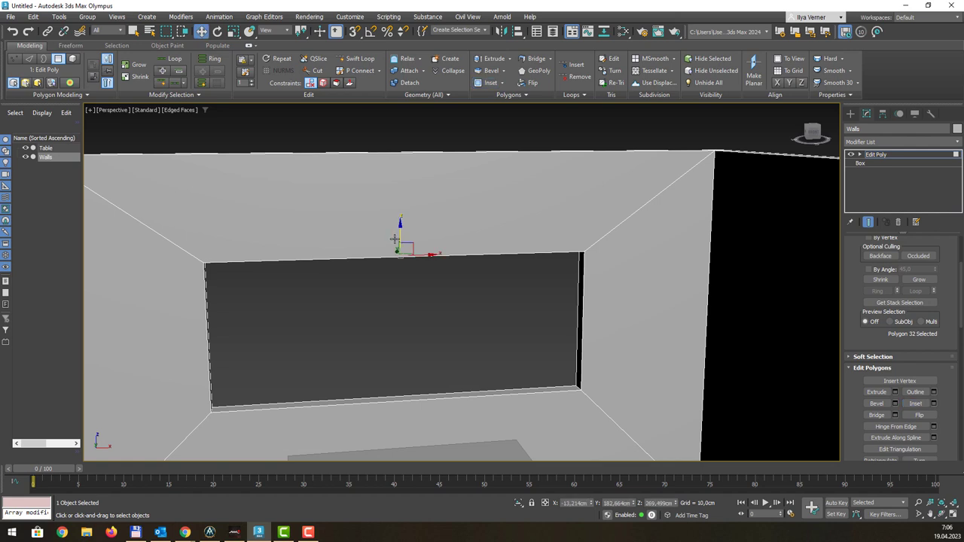
pyautogui.moveTo(402, 234); pyautogui.dragTo(397, 289)
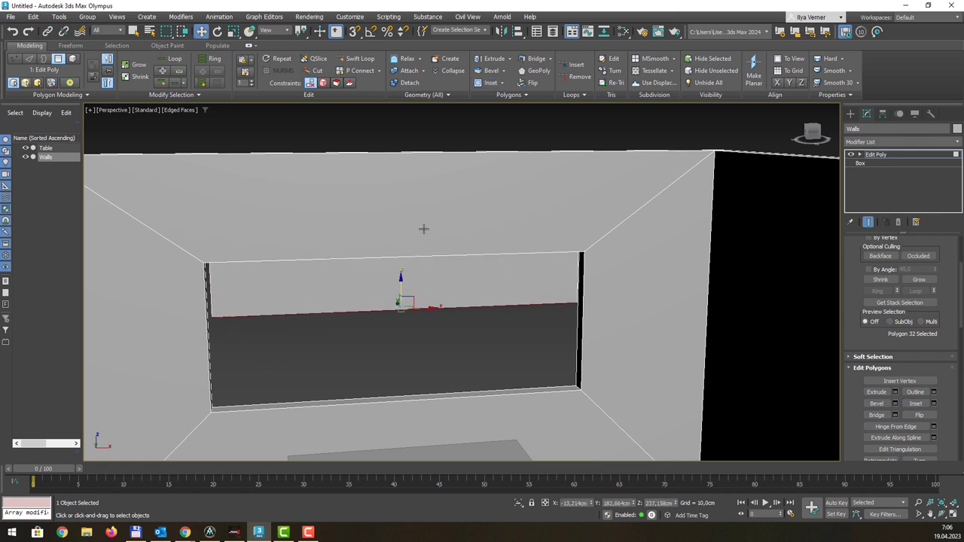
pyautogui.moveTo(424, 229)
pyautogui.keyDown('alt'); pyautogui.mouseDown(button='middle')
pyautogui.moveTo(411, 197)
pyautogui.moveTo(439, 215)
pyautogui.mouseUp(button='middle'); pyautogui.keyUp('alt')
pyautogui.scroll(2, 355, 268)
pyautogui.keyDown('alt'); pyautogui.moveTo(355, 268); pyautogui.dragTo(397, 206, button='middle'); pyautogui.keyUp('alt')
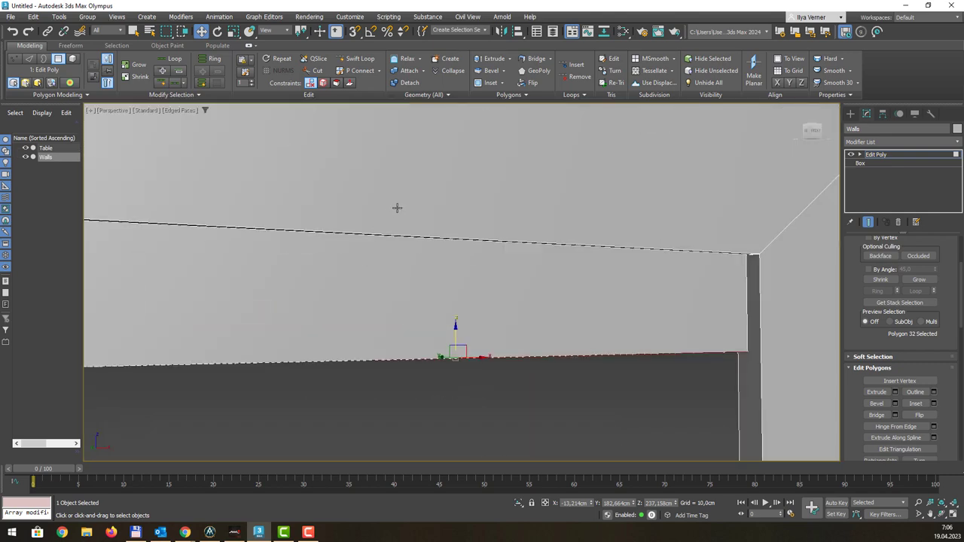
pyautogui.scroll(-3, 358, 216)
pyautogui.scroll(1, 369, 211)
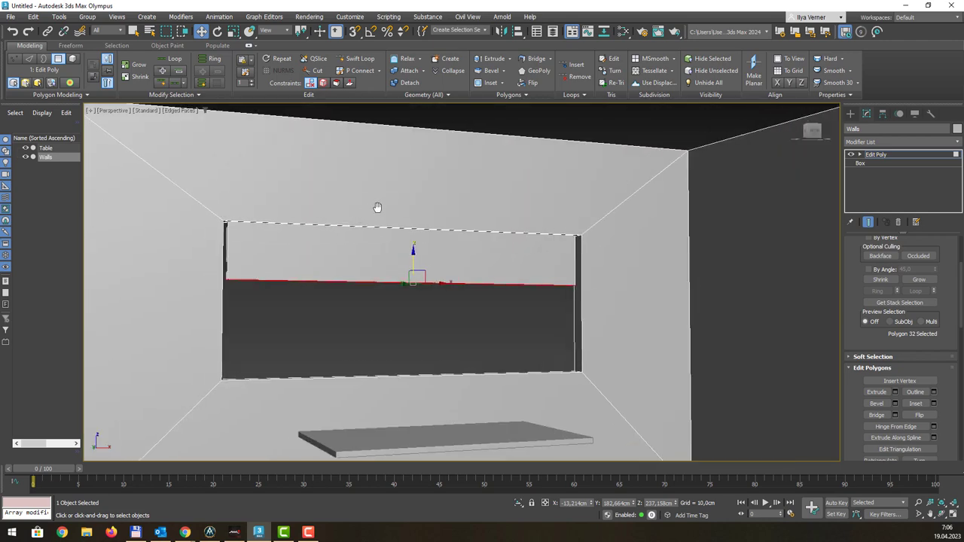
pyautogui.hotkey('ctrl', 'z')
# Scale the strip above the window with Select and Scale.
pyautogui.moveTo(389, 201)
pyautogui.keyDown('alt'); pyautogui.mouseDown(button='middle')
pyautogui.moveTo(383, 189)
pyautogui.moveTo(377, 200)
pyautogui.mouseUp(button='middle'); pyautogui.keyUp('alt')
pyautogui.press('r')
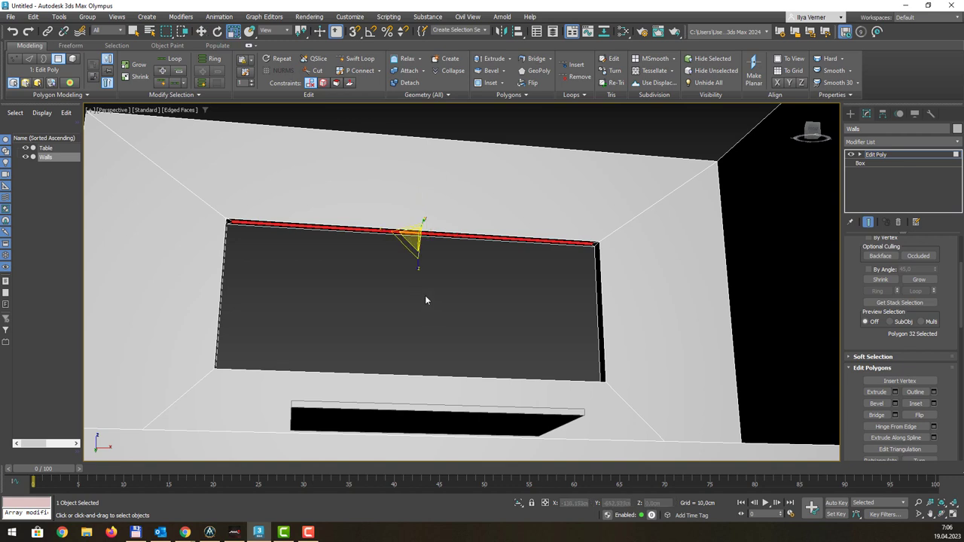
pyautogui.moveTo(382, 230); pyautogui.dragTo(384, 227)
pyautogui.scroll(3, 241, 229)
pyautogui.moveTo(254, 196); pyautogui.dragTo(256, 218, button='middle')
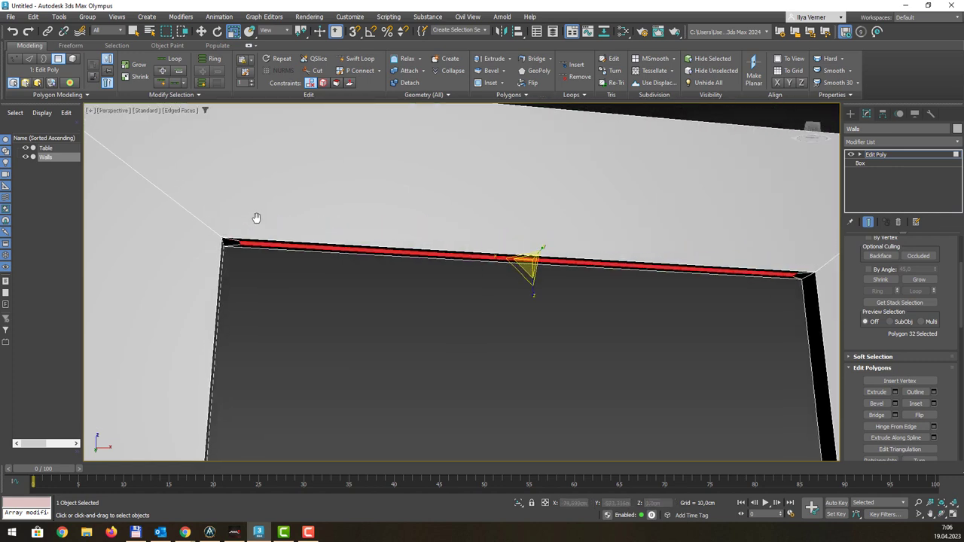
# At Edge level, move the strip's left end edge -5 cm on X.
pyautogui.press('2')
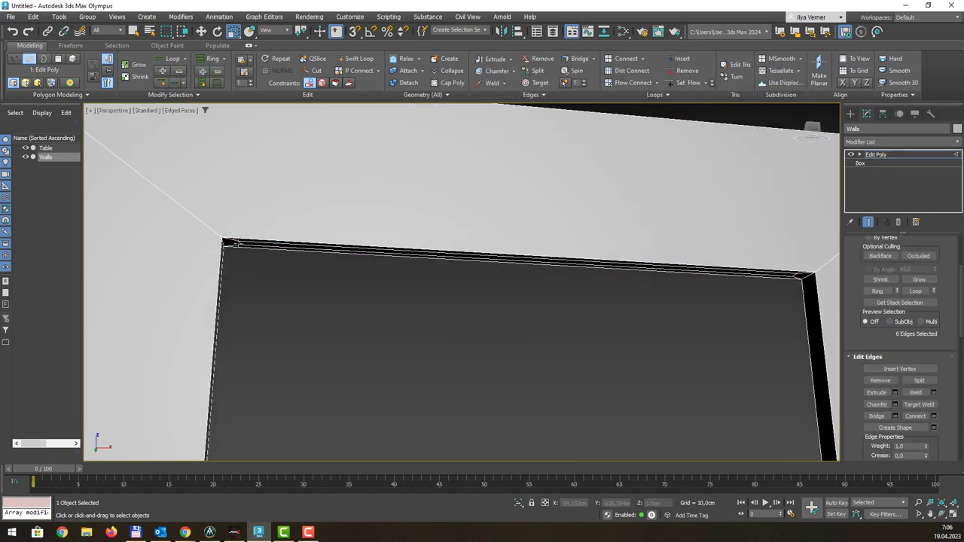
pyautogui.scroll(2, 236, 242)
pyautogui.click(241, 240)
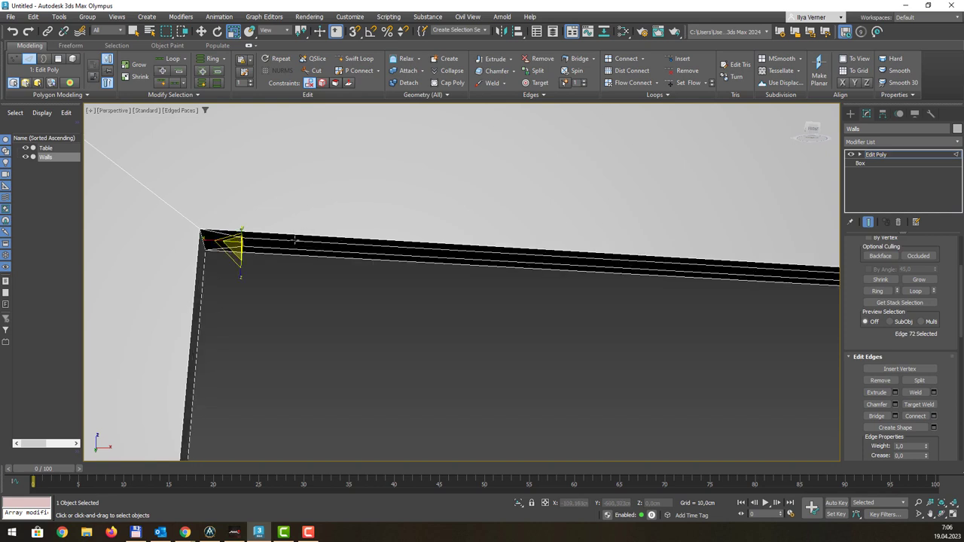
pyautogui.press('w')
pyautogui.moveTo(267, 247)
pyautogui.mouseDown()
pyautogui.moveTo(230, 241)
pyautogui.moveTo(194, 271)
pyautogui.mouseUp()
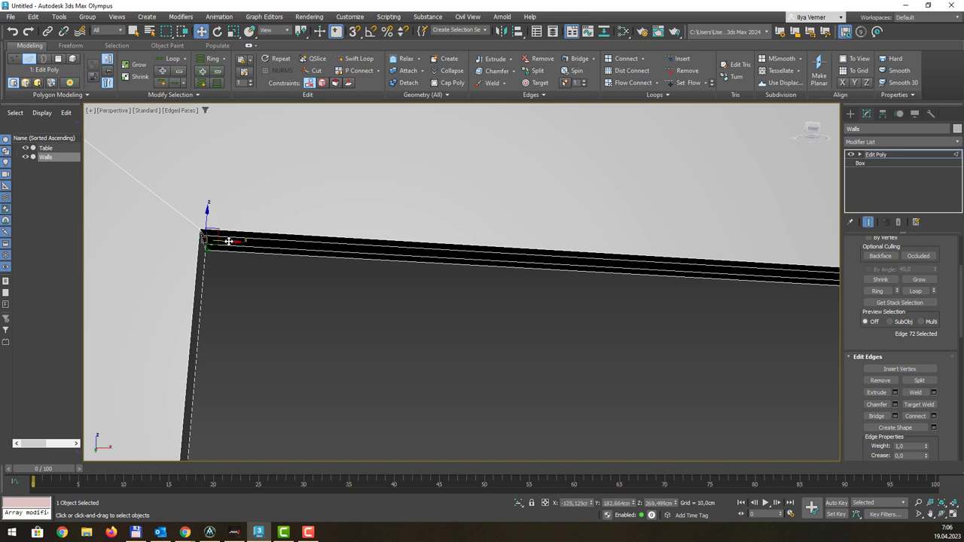
# Move the right corner edge +3.35 cm on X to reach the wall corner.
pyautogui.scroll(-5, 456, 284)
pyautogui.scroll(2, 520, 267)
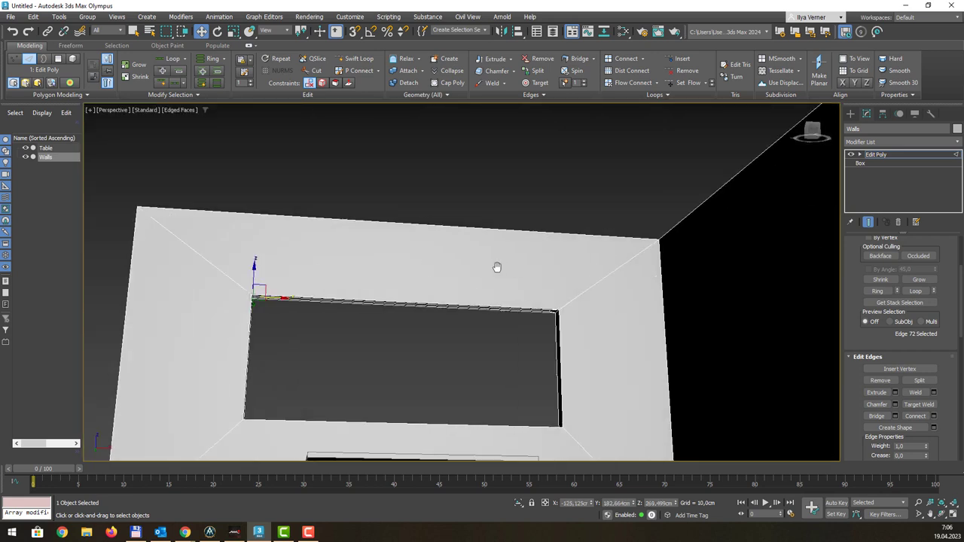
pyautogui.scroll(5, 560, 324)
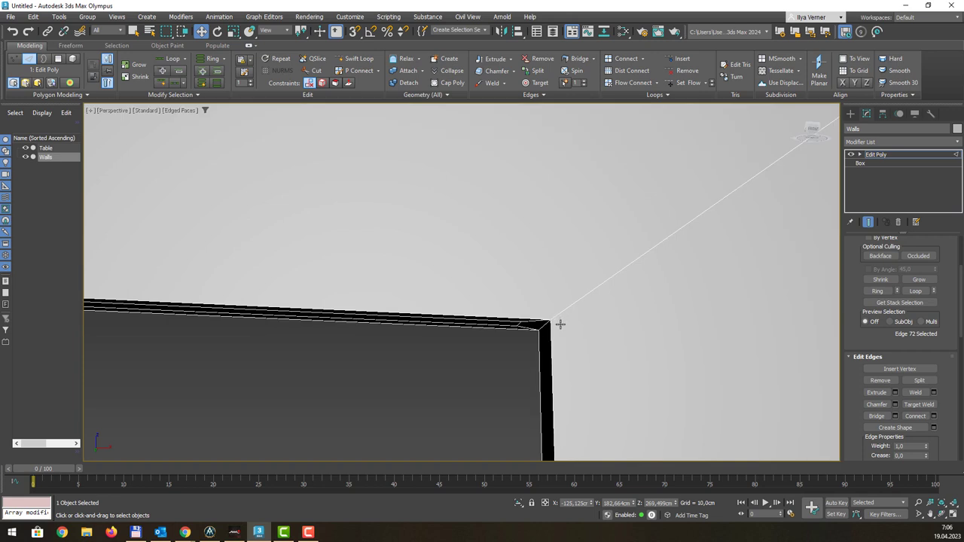
pyautogui.click(519, 325)
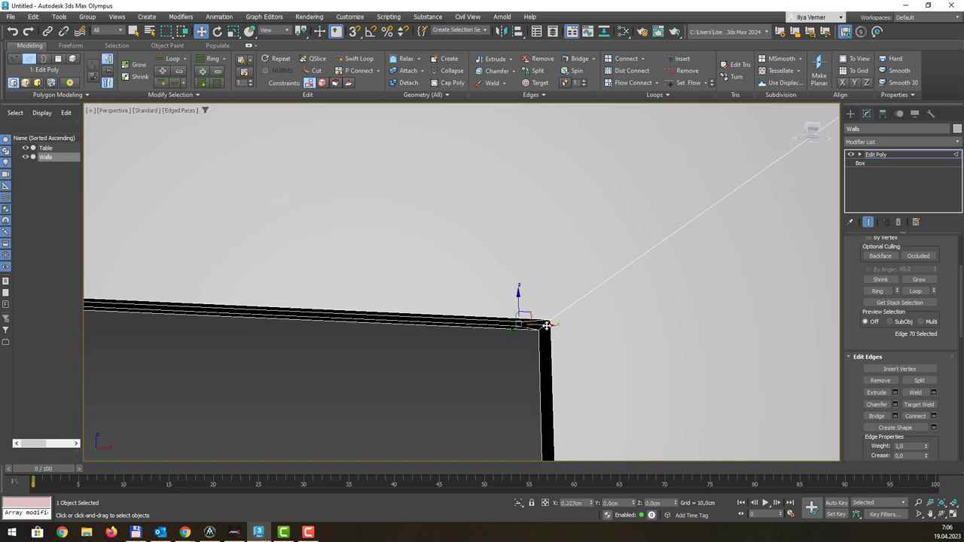
pyautogui.moveTo(544, 327); pyautogui.dragTo(570, 329)
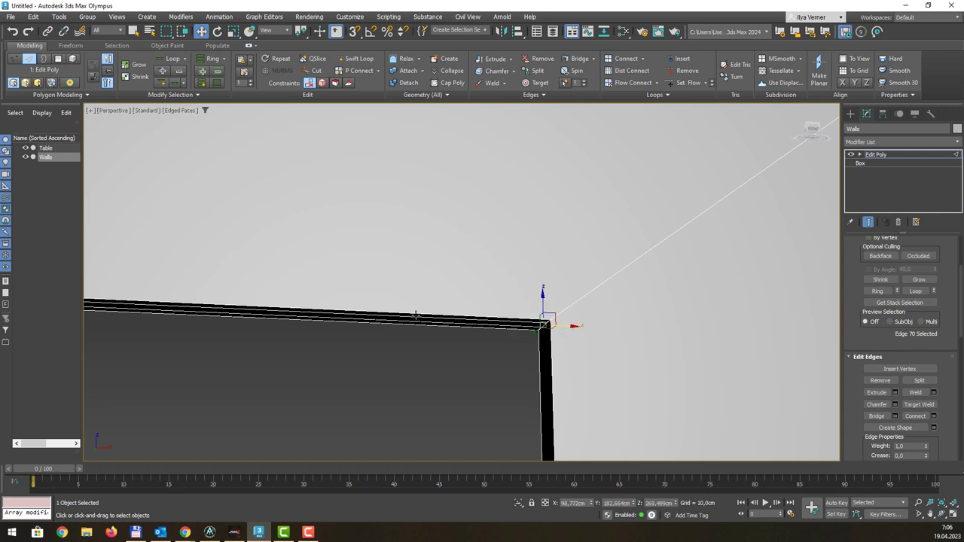
pyautogui.moveTo(416, 316); pyautogui.dragTo(460, 317, button='middle')
# At Polygon level, move the top strip down on Z to lower the window's top.
pyautogui.press('4')
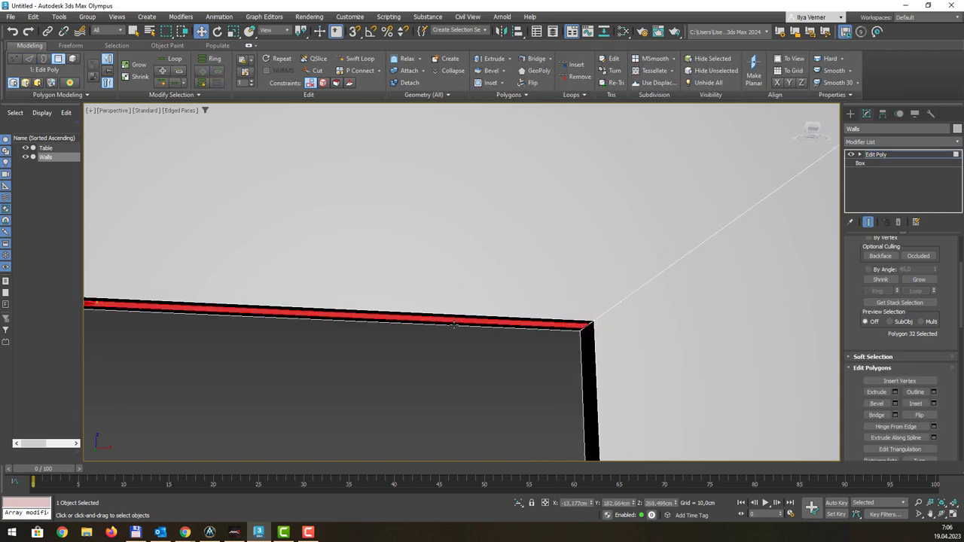
pyautogui.scroll(-2, 456, 326)
pyautogui.scroll(-2, 379, 308)
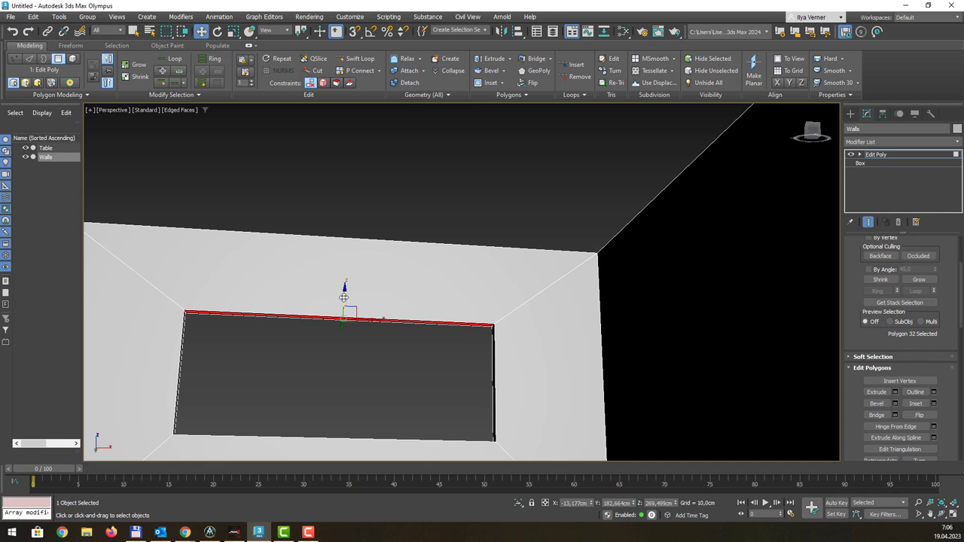
pyautogui.keyDown('shift'); pyautogui.moveTo(344, 297); pyautogui.dragTo(350, 341); pyautogui.keyUp('shift')
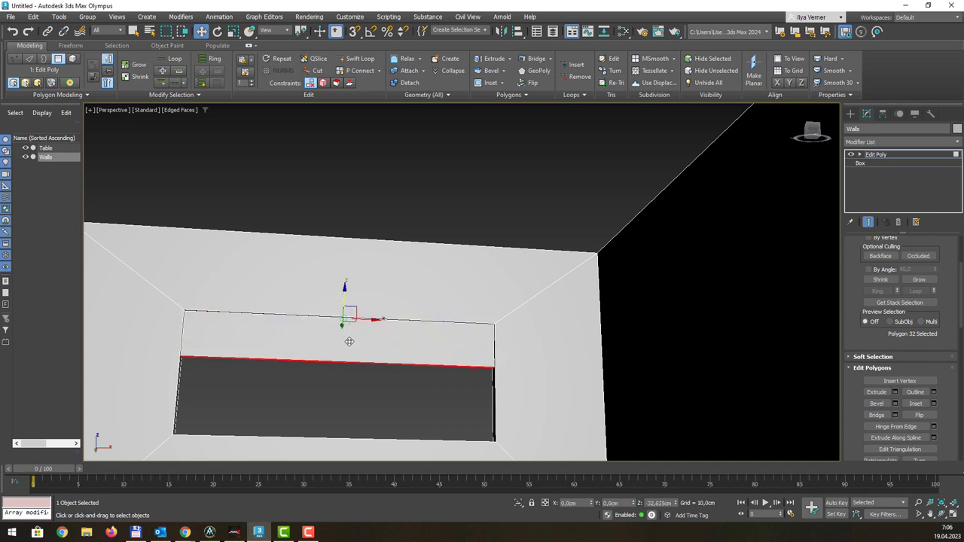
pyautogui.keyDown('alt'); pyautogui.moveTo(359, 151); pyautogui.dragTo(369, 311, button='middle'); pyautogui.keyUp('alt')
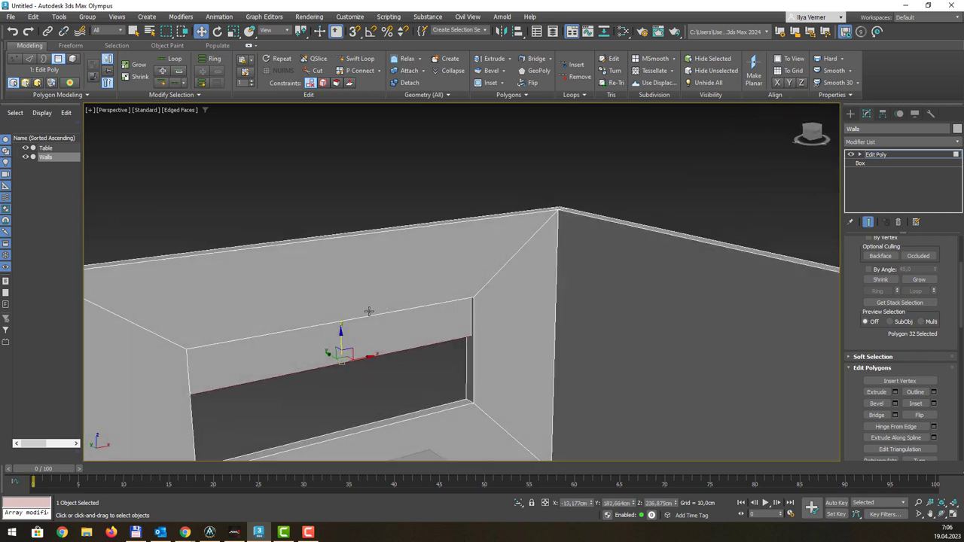
pyautogui.scroll(4, 340, 328)
pyautogui.keyDown('alt'); pyautogui.moveTo(508, 292); pyautogui.dragTo(502, 295, button='middle'); pyautogui.keyUp('alt')
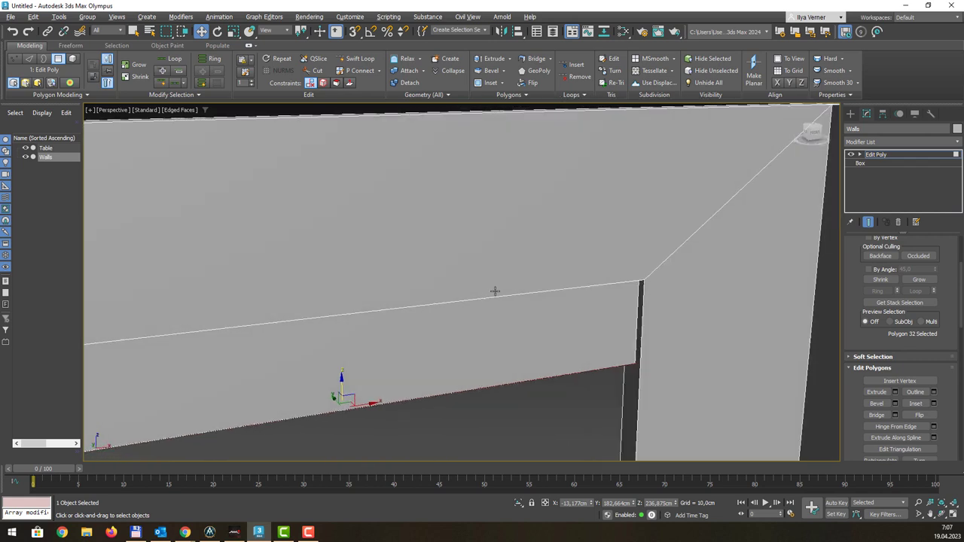
# Check the Snaps Toggle settings, close them, and return to plain selection.
pyautogui.rightClick(357, 34)
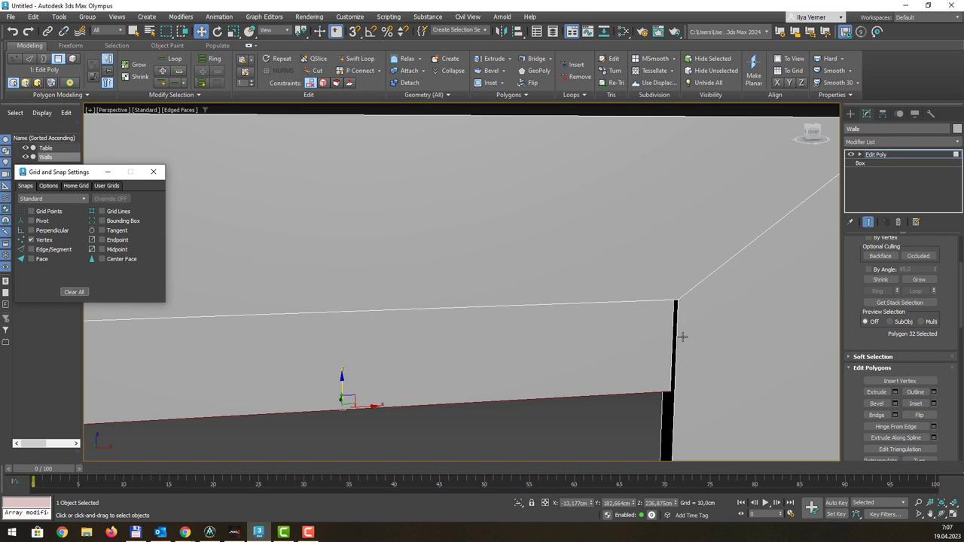
pyautogui.click(153, 171)
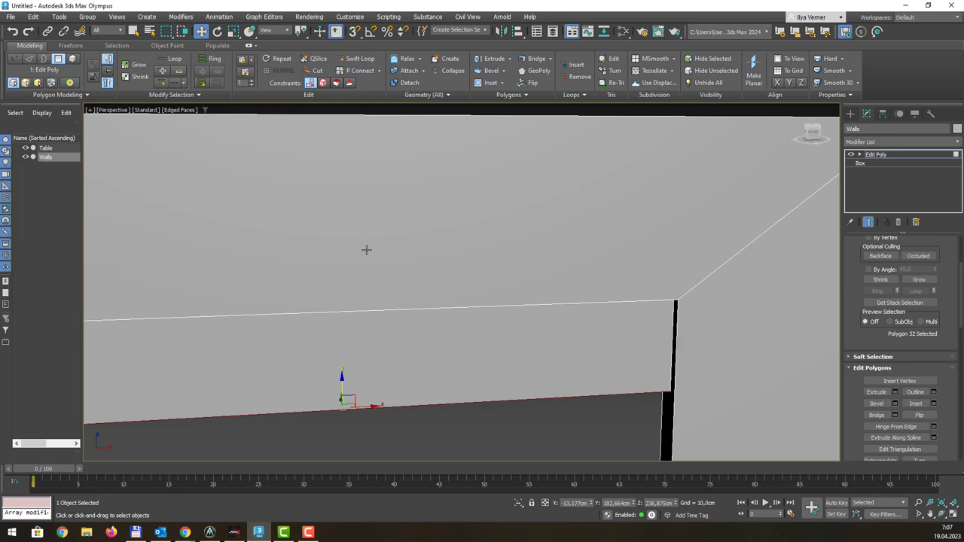
pyautogui.scroll(-5, 366, 249)
pyautogui.keyDown('alt'); pyautogui.moveTo(382, 272); pyautogui.dragTo(398, 269, button='middle'); pyautogui.keyUp('alt')
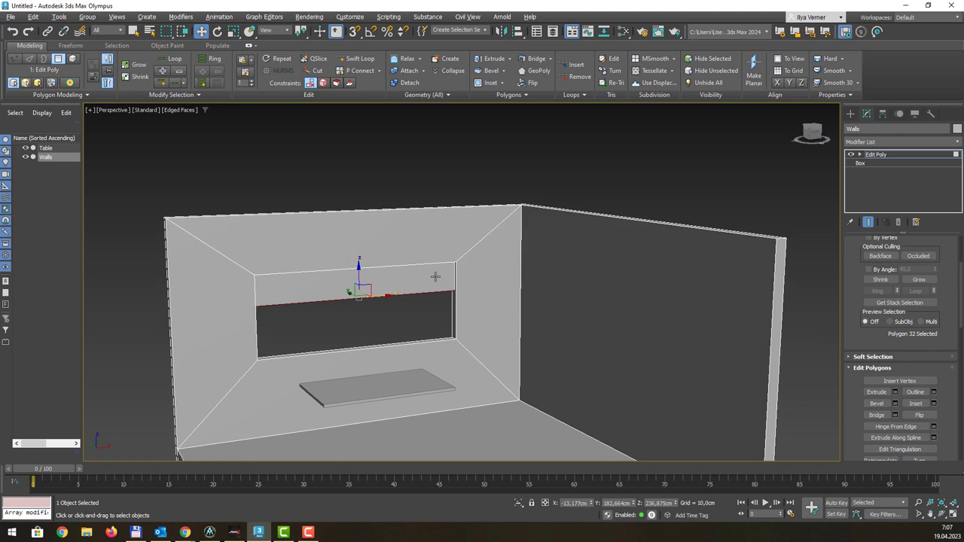
pyautogui.scroll(4, 437, 276)
pyautogui.moveTo(435, 308); pyautogui.dragTo(523, 176, button='middle')
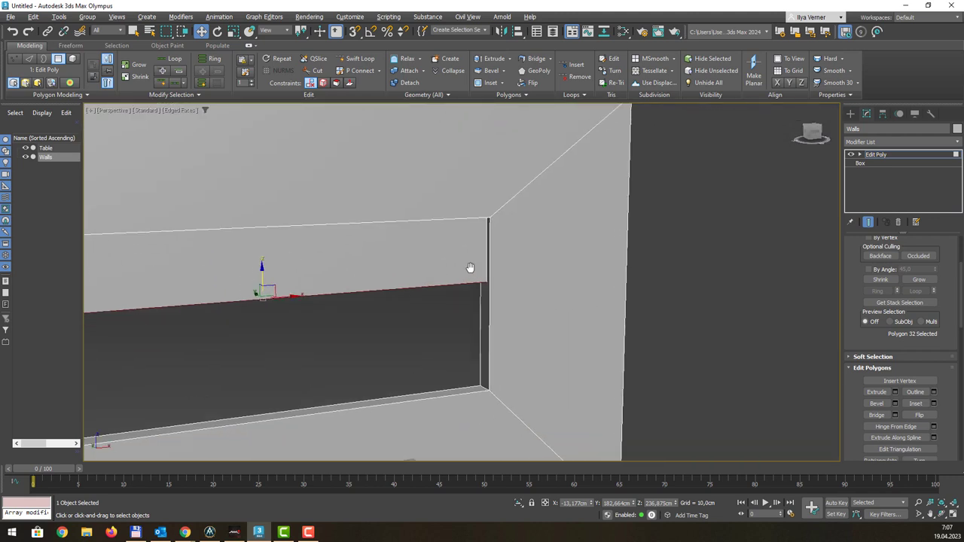
pyautogui.press('q')
pyautogui.scroll(-2, 463, 204)
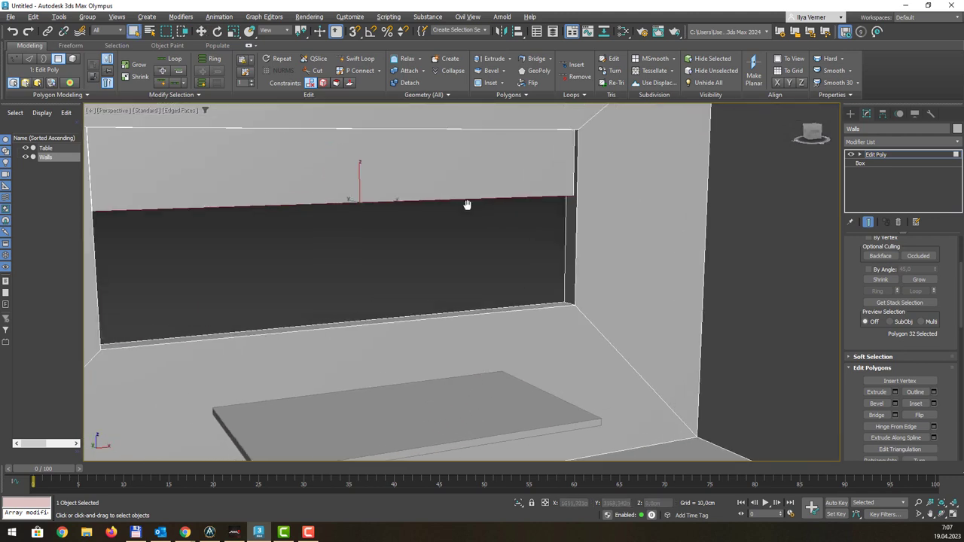
pyautogui.scroll(-1, 464, 204)
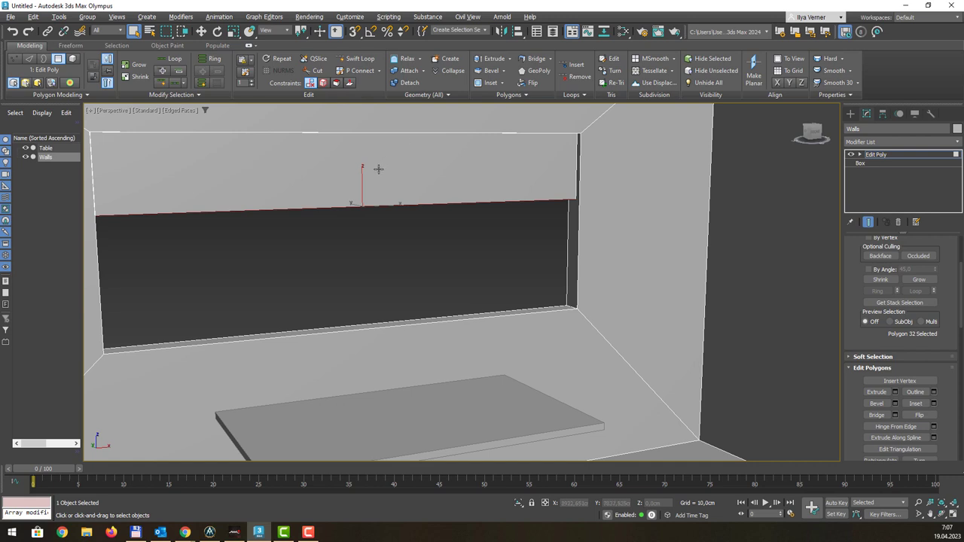
pyautogui.scroll(-2, 378, 169)
pyautogui.scroll(-2, 422, 185)
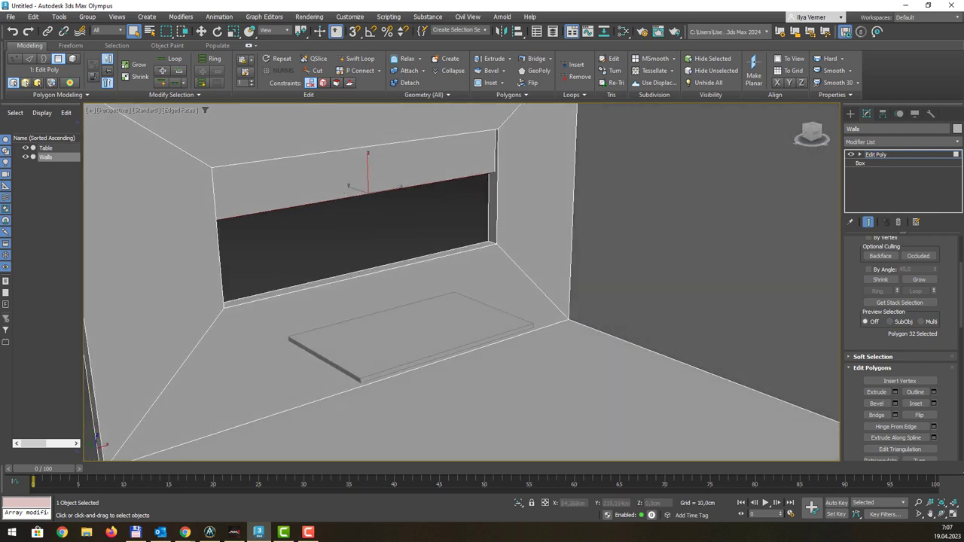
pyautogui.press('F10')
# Select the Table and isolate it, hiding the walls.
pyautogui.moveTo(416, 317); pyautogui.dragTo(422, 299, button='middle')
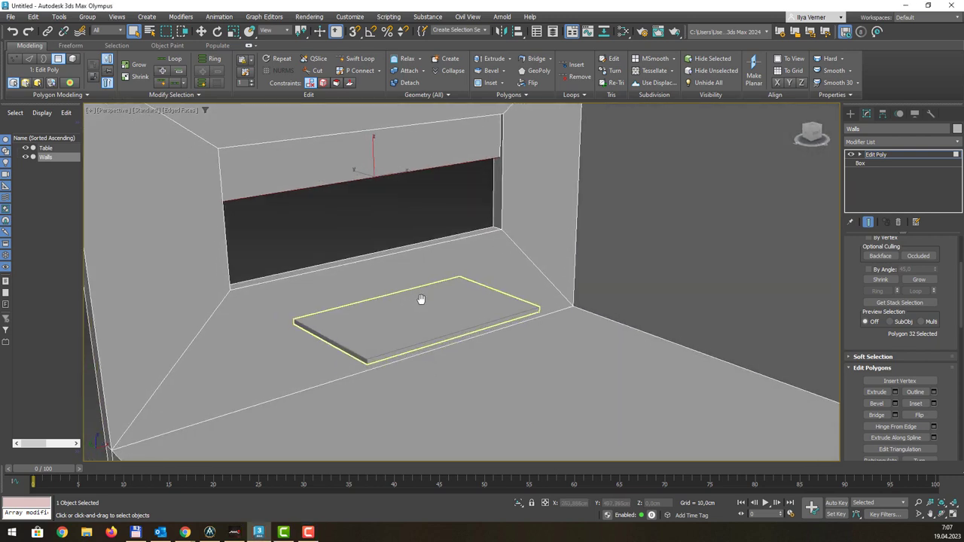
pyautogui.click(421, 304)
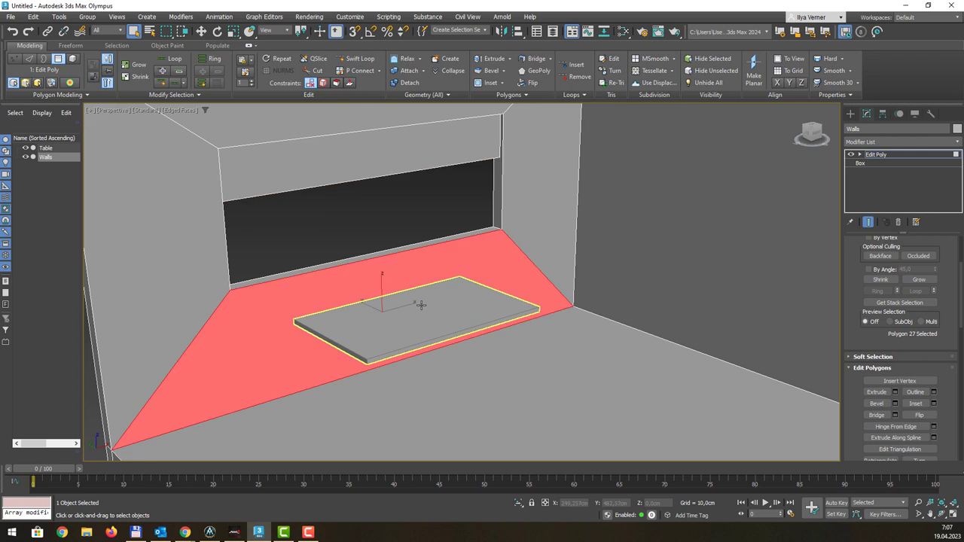
pyautogui.click(877, 155)
pyautogui.click(429, 317)
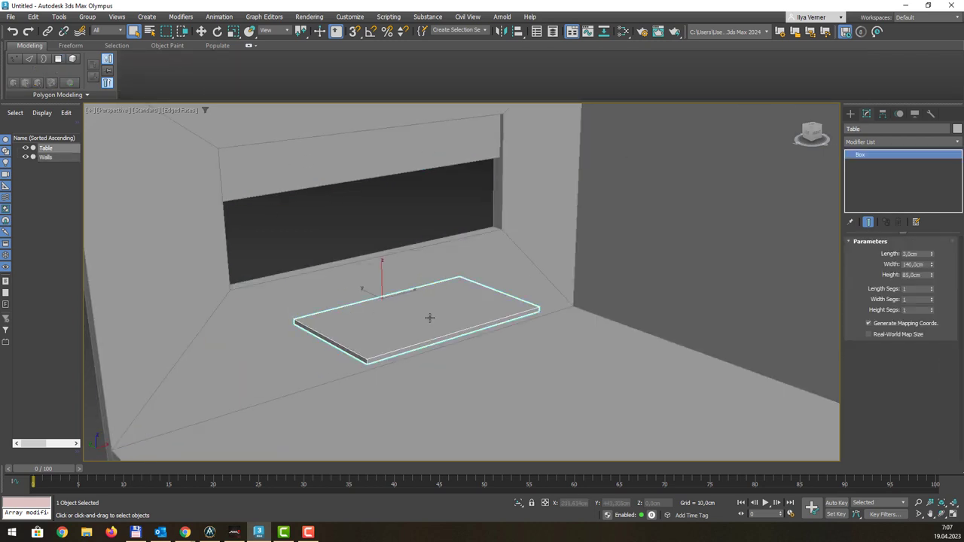
pyautogui.click(519, 503)
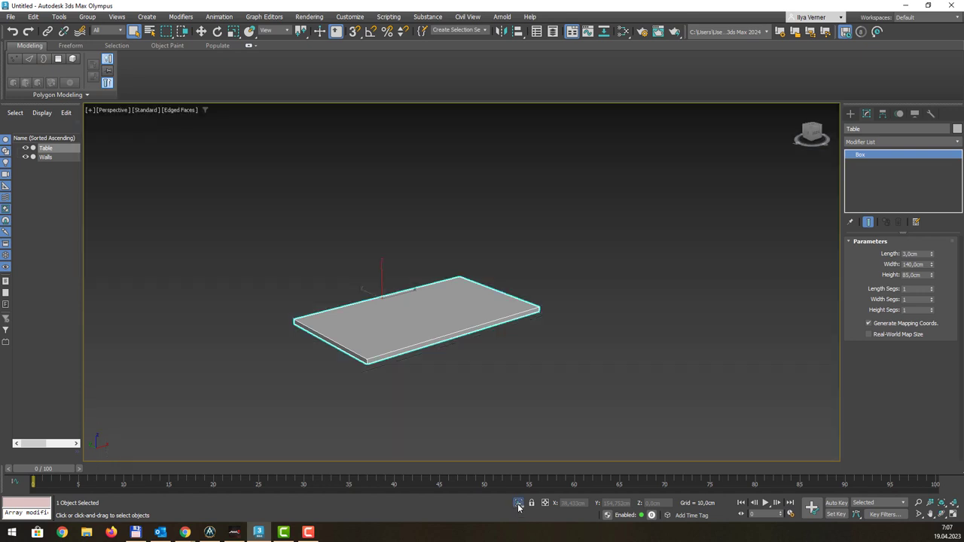
# Add an Edit Poly modifier to the Table from the Polygon Modeling ribbon.
pyautogui.moveTo(512, 348)
pyautogui.keyDown('alt'); pyautogui.mouseDown(button='middle')
pyautogui.moveTo(481, 282)
pyautogui.moveTo(490, 307)
pyautogui.moveTo(481, 342)
pyautogui.mouseUp(button='middle'); pyautogui.keyUp('alt')
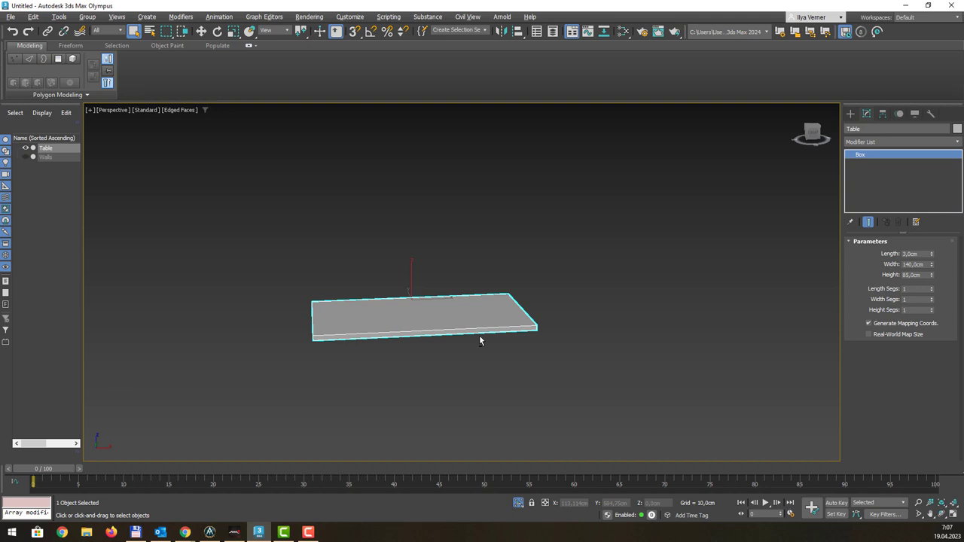
pyautogui.keyDown('alt'); pyautogui.moveTo(480, 341); pyautogui.dragTo(479, 340, button='middle'); pyautogui.keyUp('alt')
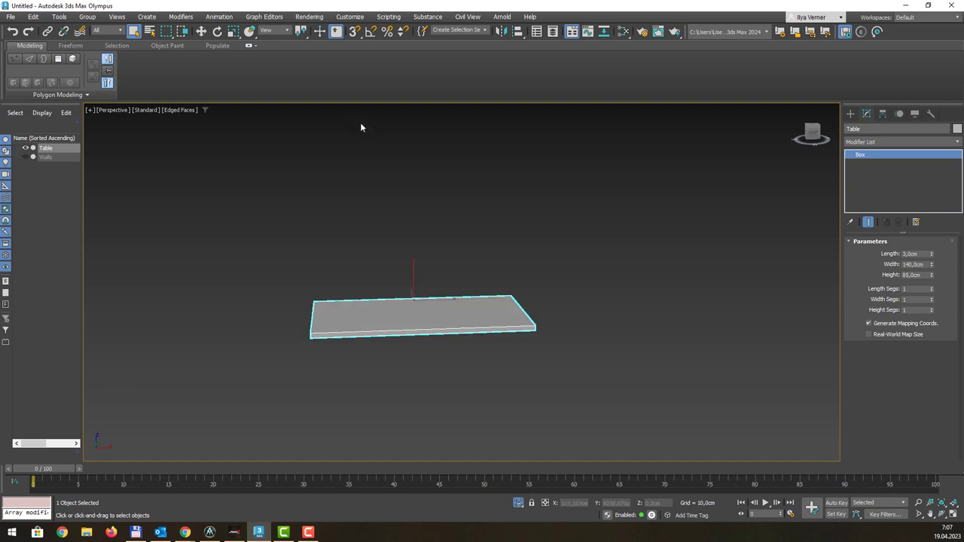
pyautogui.click(57, 62)
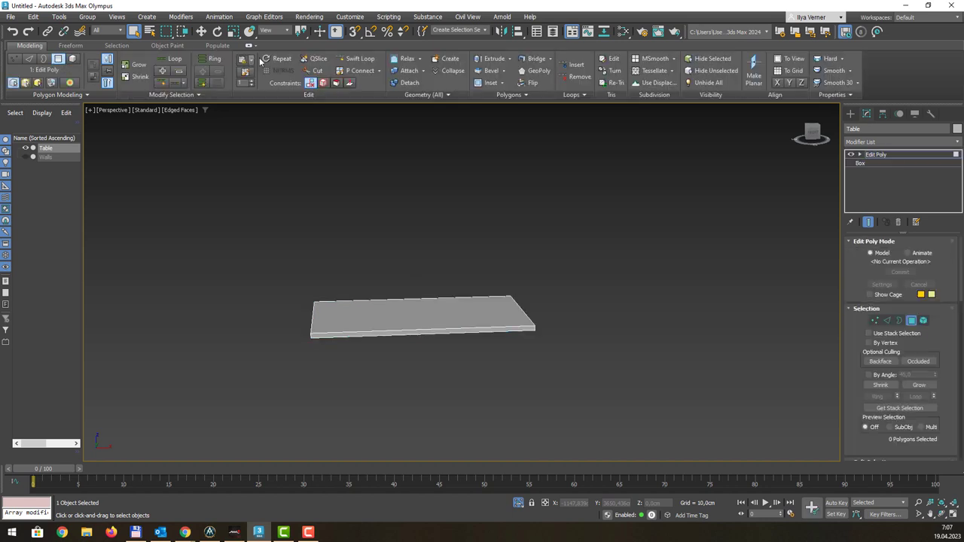
# Swift Loop an edge loop across the Table's centre, then go to Polygon level.
pyautogui.click(360, 60)
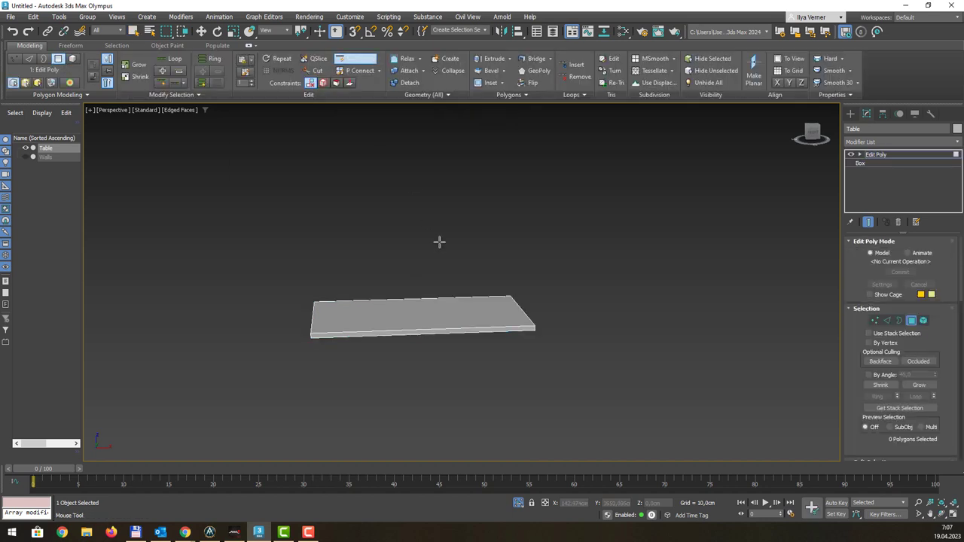
pyautogui.click(411, 320)
pyautogui.press('w')
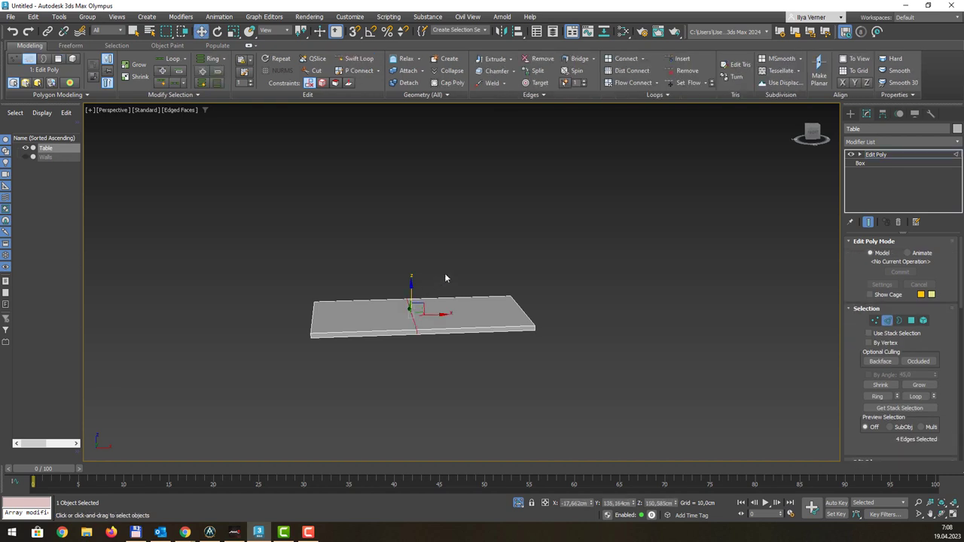
pyautogui.moveTo(461, 274)
pyautogui.keyDown('alt'); pyautogui.mouseDown(button='middle')
pyautogui.moveTo(464, 261)
pyautogui.moveTo(440, 238)
pyautogui.moveTo(458, 235)
pyautogui.mouseUp(button='middle'); pyautogui.keyUp('alt')
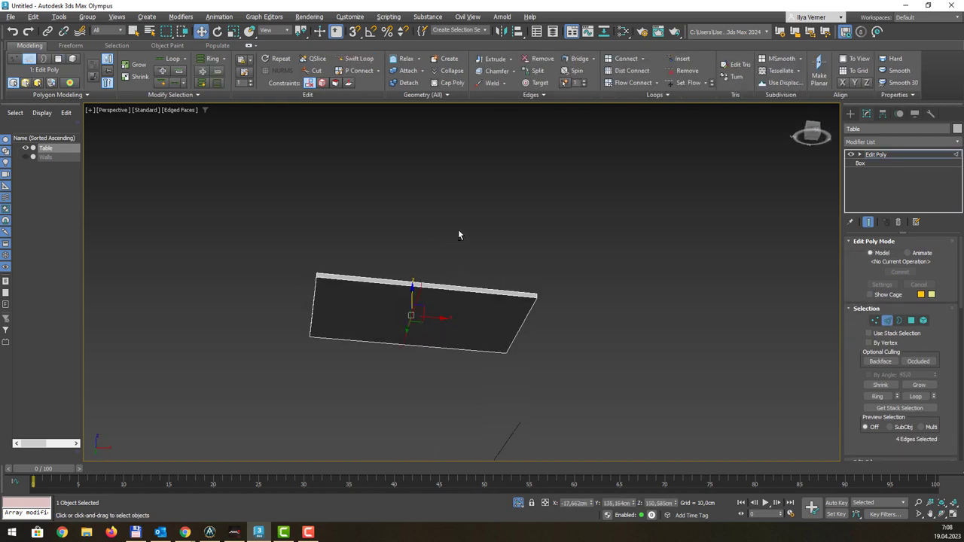
pyautogui.click(58, 58)
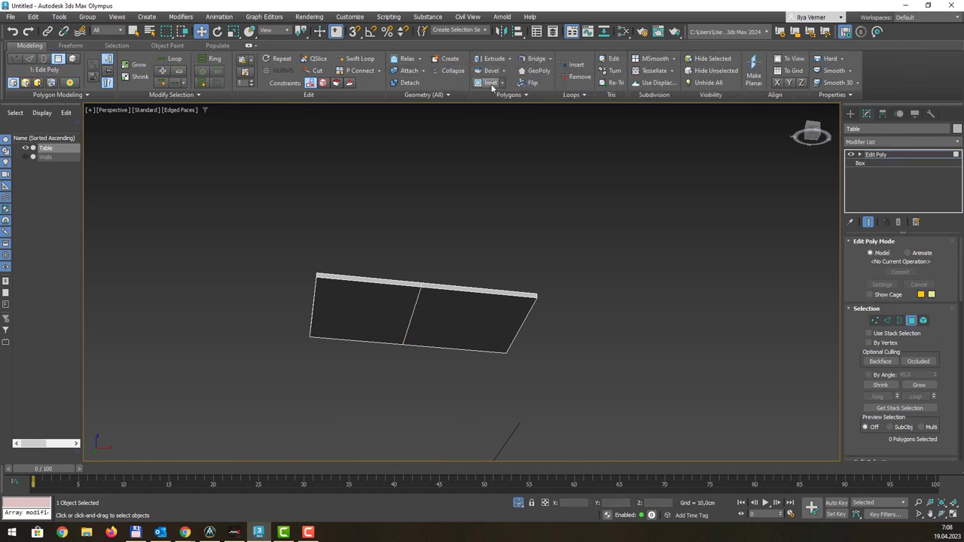
# Inset both underside faces of the Table slab.
pyautogui.click(489, 82)
pyautogui.moveTo(391, 310); pyautogui.dragTo(436, 332)
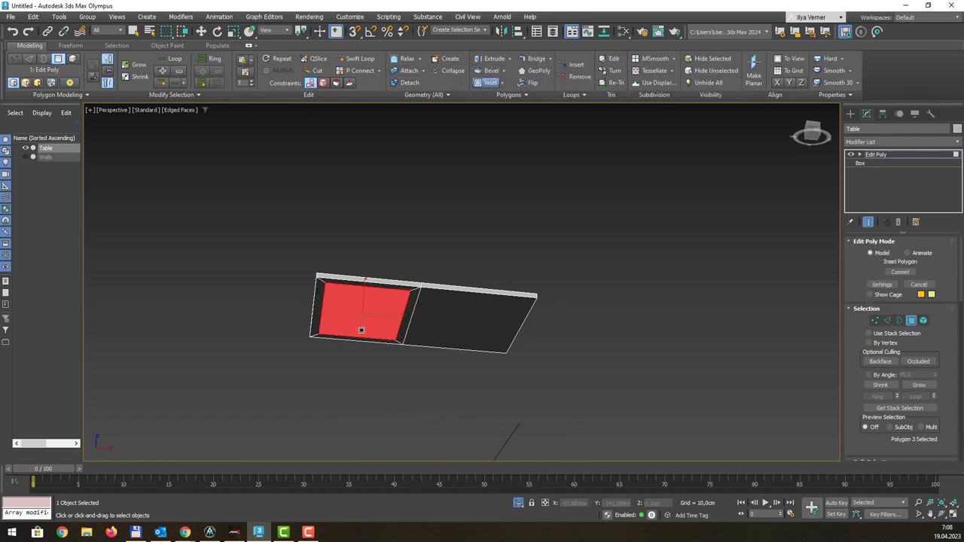
pyautogui.moveTo(496, 309); pyautogui.dragTo(414, 362)
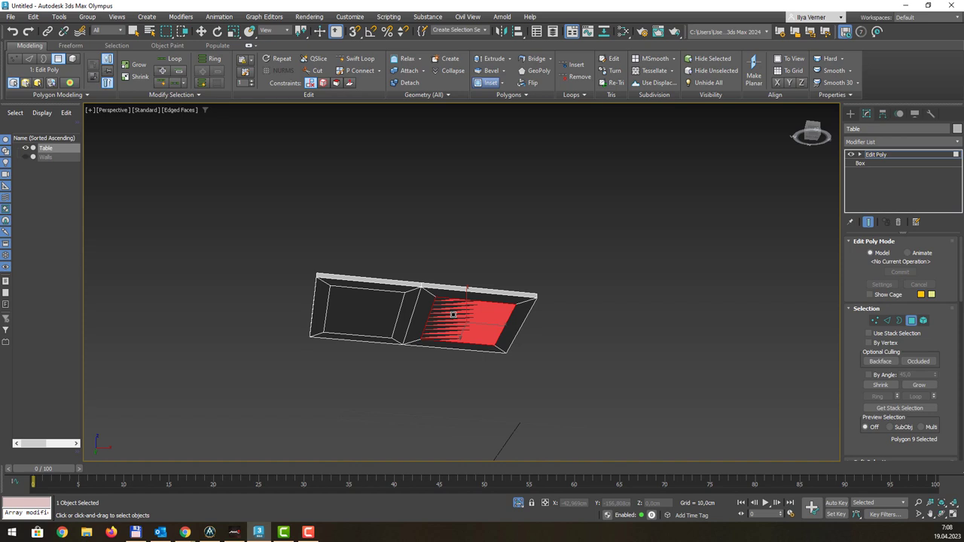
pyautogui.rightClick(453, 314)
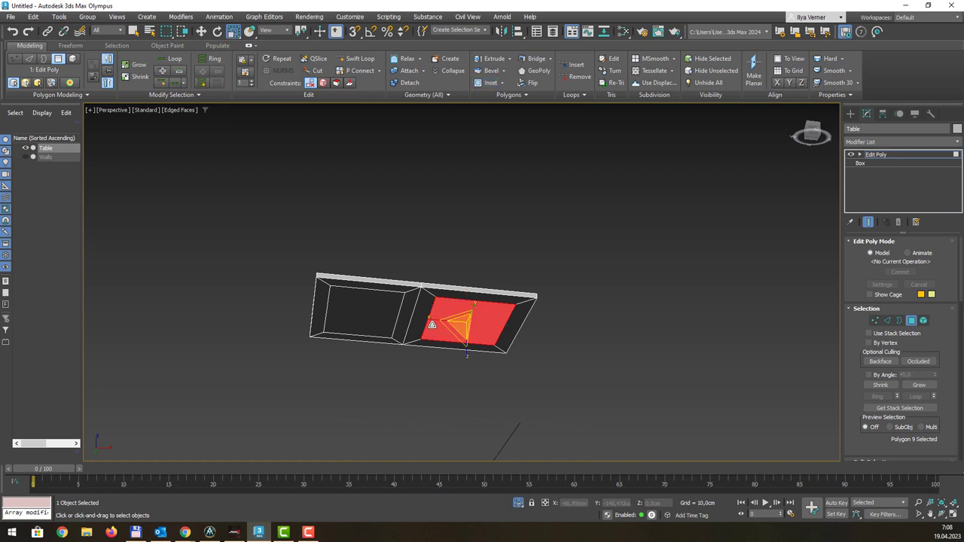
# Scale the right face into a narrow strip, halve and shift the left face, then select both.
pyautogui.moveTo(438, 320)
pyautogui.mouseDown()
pyautogui.moveTo(491, 338)
pyautogui.moveTo(532, 325)
pyautogui.mouseUp()
pyautogui.press('w')
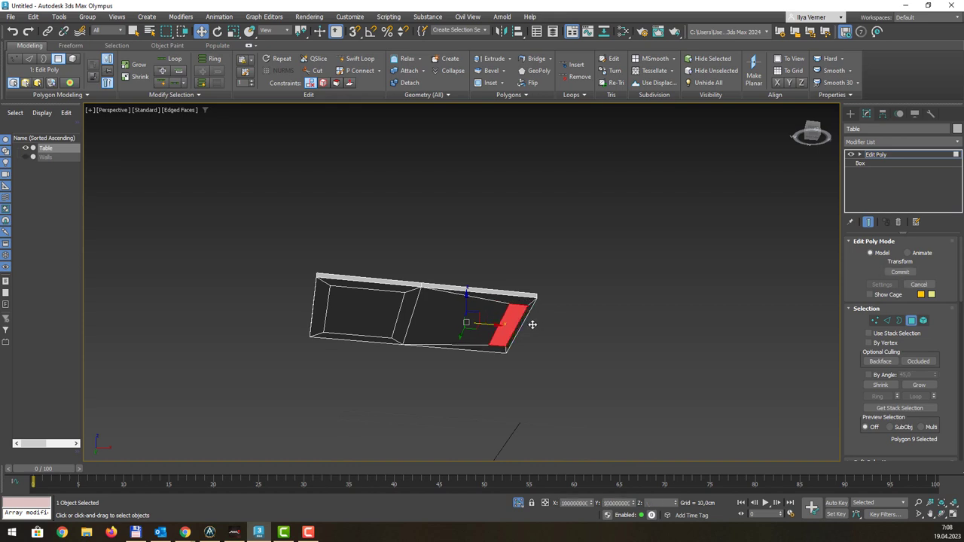
pyautogui.click(370, 315)
pyautogui.press('r')
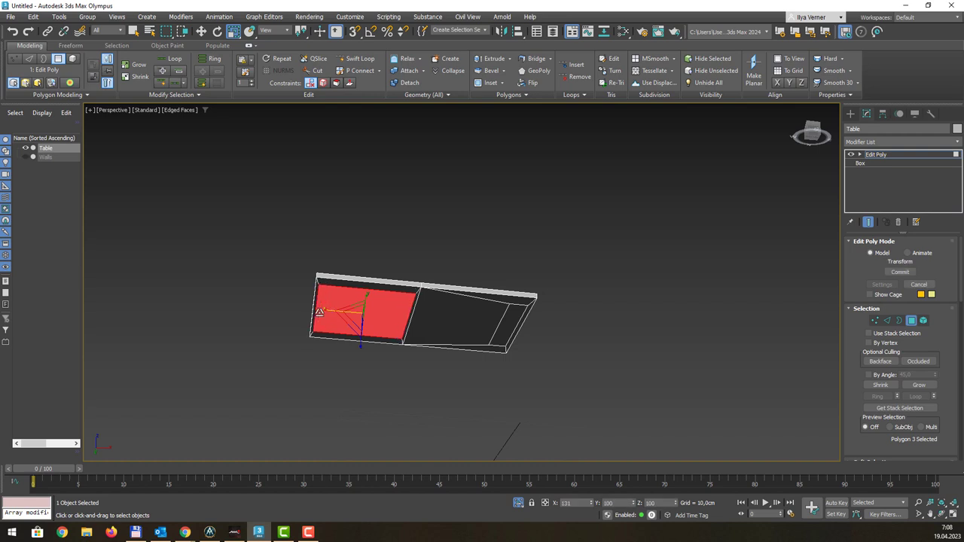
pyautogui.moveTo(330, 312)
pyautogui.mouseDown()
pyautogui.moveTo(368, 310)
pyautogui.moveTo(341, 310)
pyautogui.mouseUp()
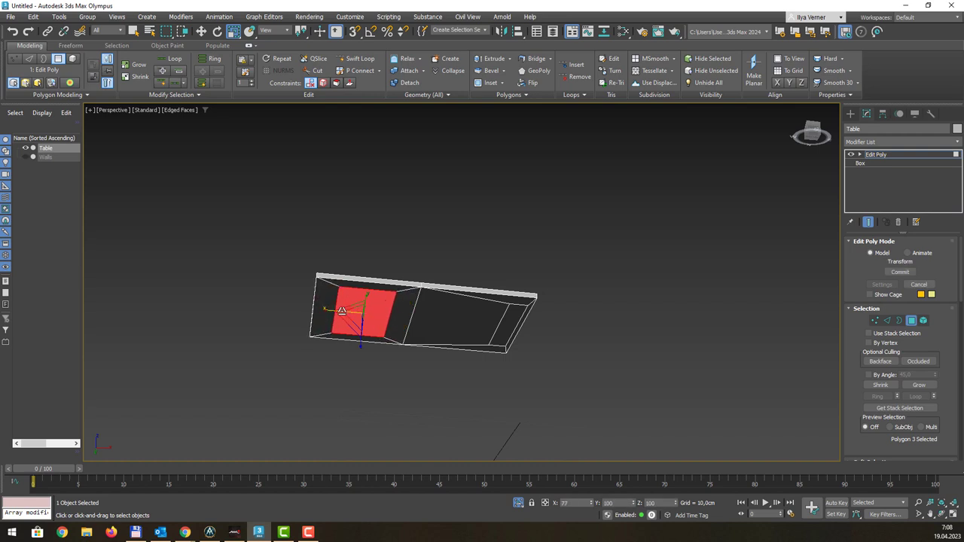
pyautogui.press('w')
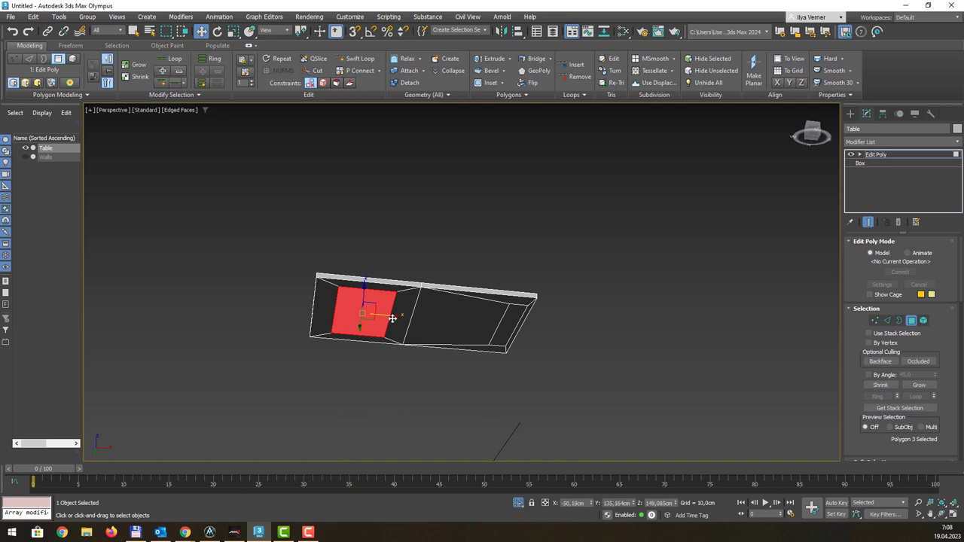
pyautogui.moveTo(392, 318); pyautogui.dragTo(354, 313)
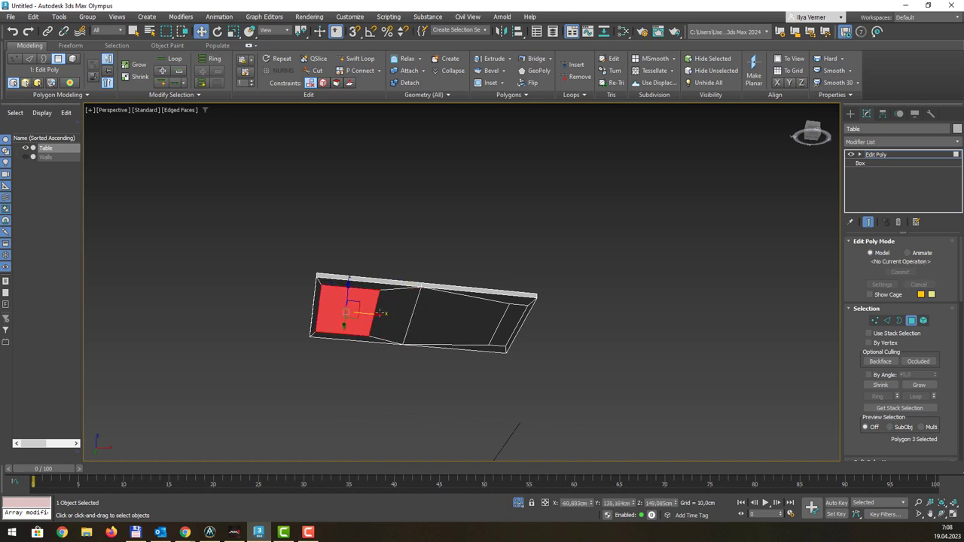
pyautogui.keyDown('ctrl'); pyautogui.click(507, 323); pyautogui.keyUp('ctrl')
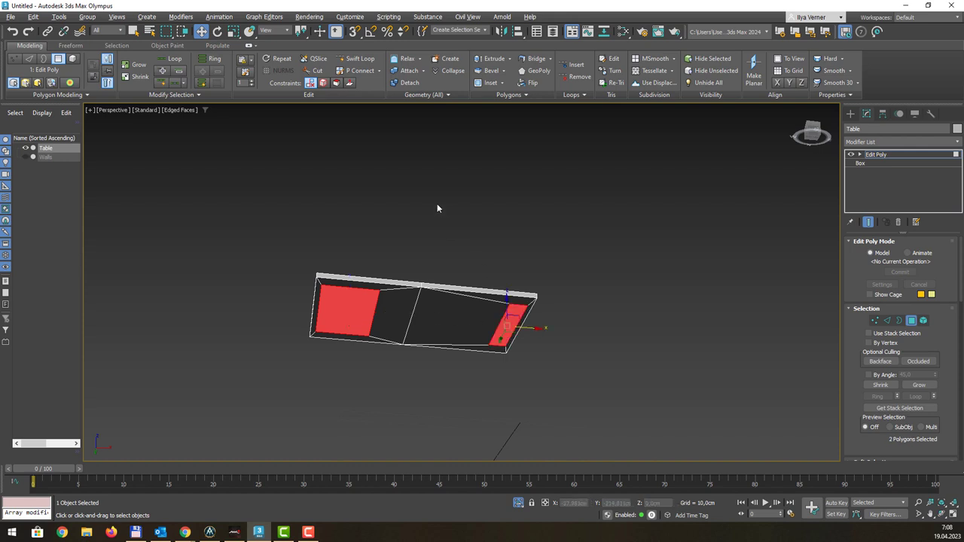
# Pull both inset faces down into two table legs and unhide the walls.
pyautogui.moveTo(437, 203)
pyautogui.keyDown('alt'); pyautogui.mouseDown(button='middle')
pyautogui.moveTo(446, 241)
pyautogui.moveTo(445, 227)
pyautogui.moveTo(505, 253)
pyautogui.mouseUp(button='middle'); pyautogui.keyUp('alt')
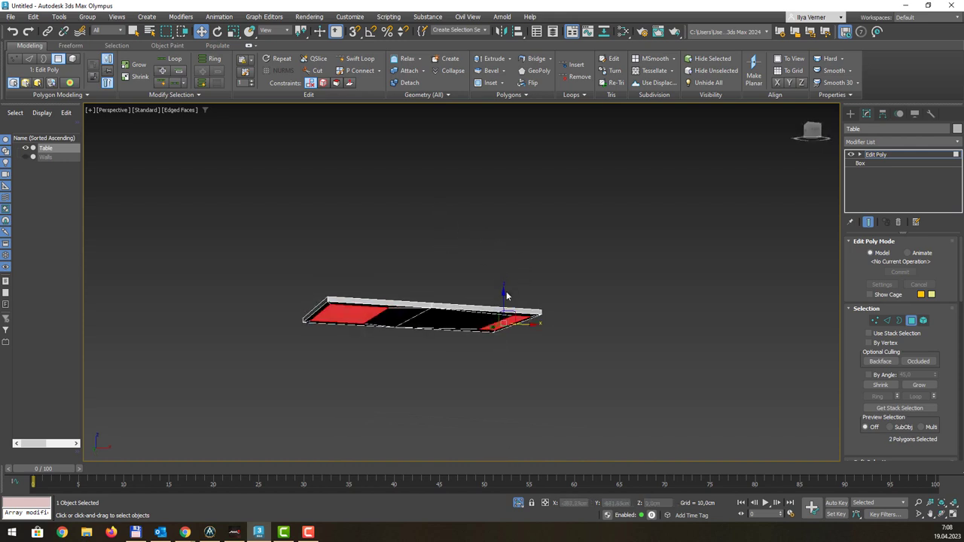
pyautogui.keyDown('shift'); pyautogui.moveTo(506, 294); pyautogui.dragTo(502, 361); pyautogui.keyUp('shift')
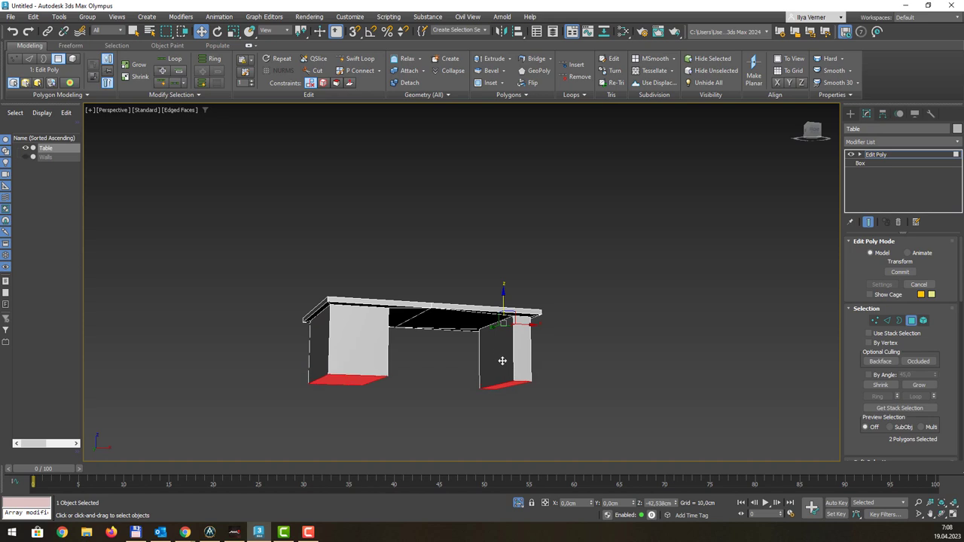
pyautogui.moveTo(502, 361)
pyautogui.keyDown('alt'); pyautogui.mouseDown(button='middle')
pyautogui.moveTo(532, 278)
pyautogui.moveTo(519, 263)
pyautogui.moveTo(545, 263)
pyautogui.mouseUp(button='middle'); pyautogui.keyUp('alt')
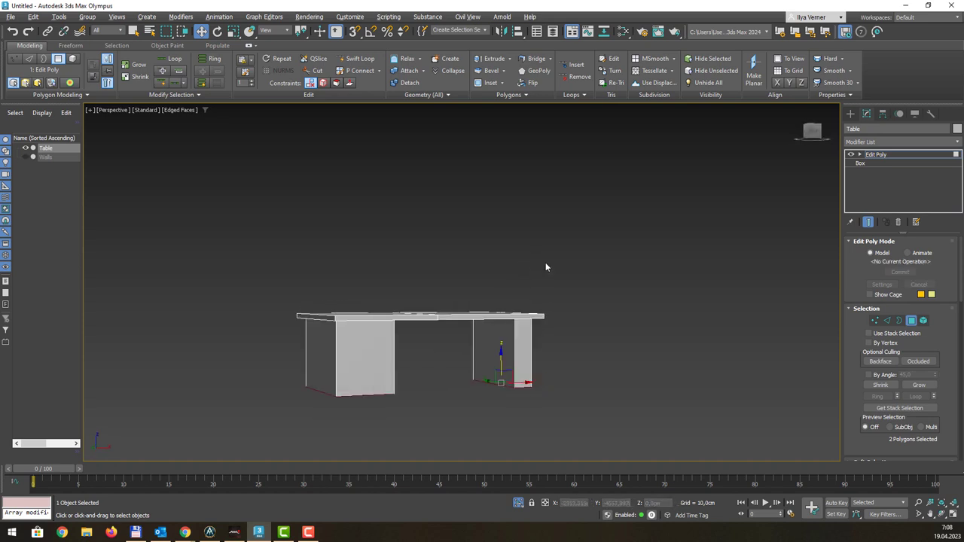
pyautogui.click(519, 505)
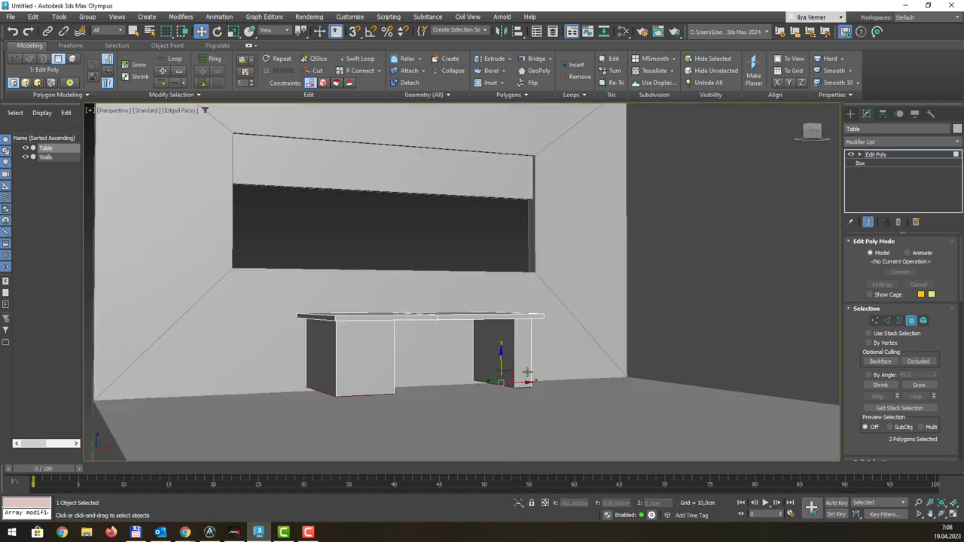
pyautogui.moveTo(503, 289)
pyautogui.keyDown('alt'); pyautogui.mouseDown(button='middle')
pyautogui.moveTo(458, 316)
pyautogui.moveTo(415, 275)
pyautogui.mouseUp(button='middle'); pyautogui.keyUp('alt')
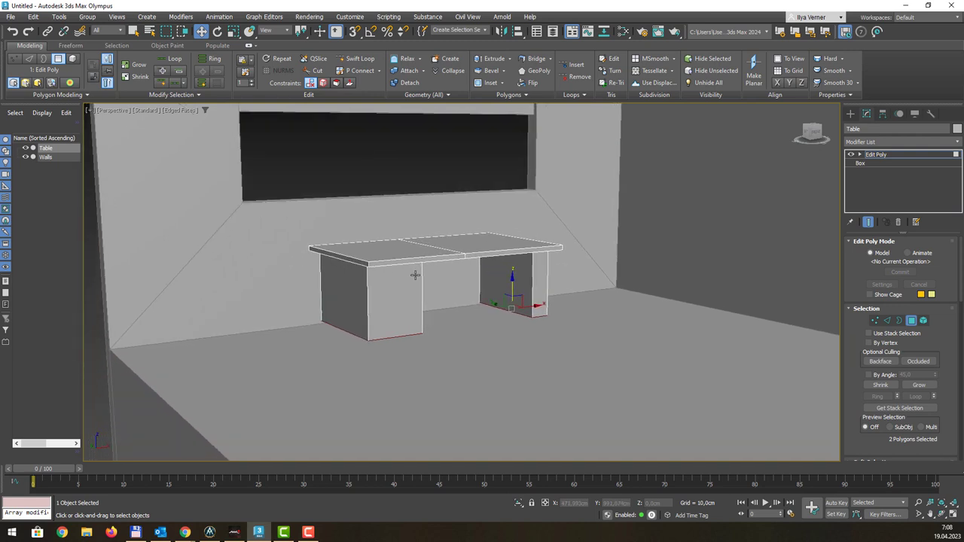
pyautogui.scroll(-4, 408, 305)
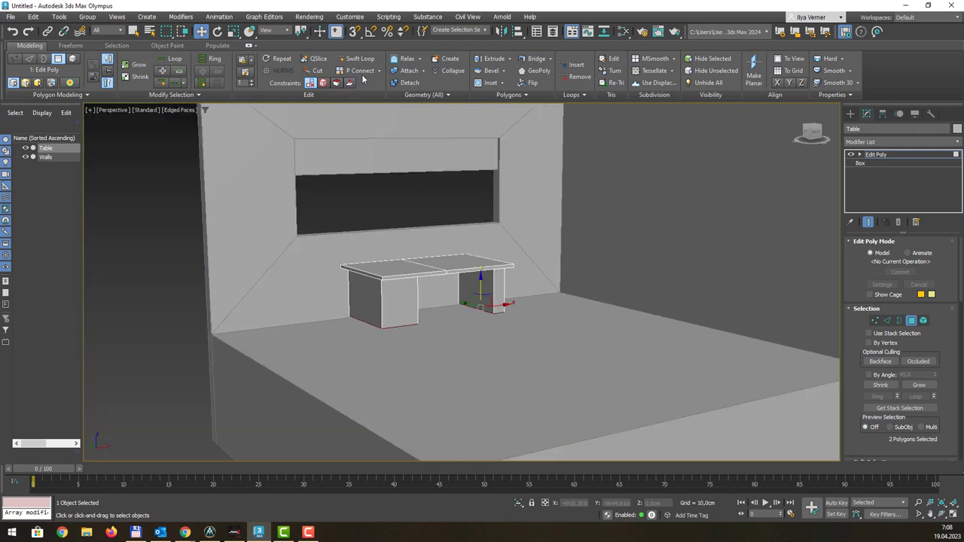
# Try a snapped move of the leg faces, then cancel it and turn snapping off.
pyautogui.rightClick(354, 31)
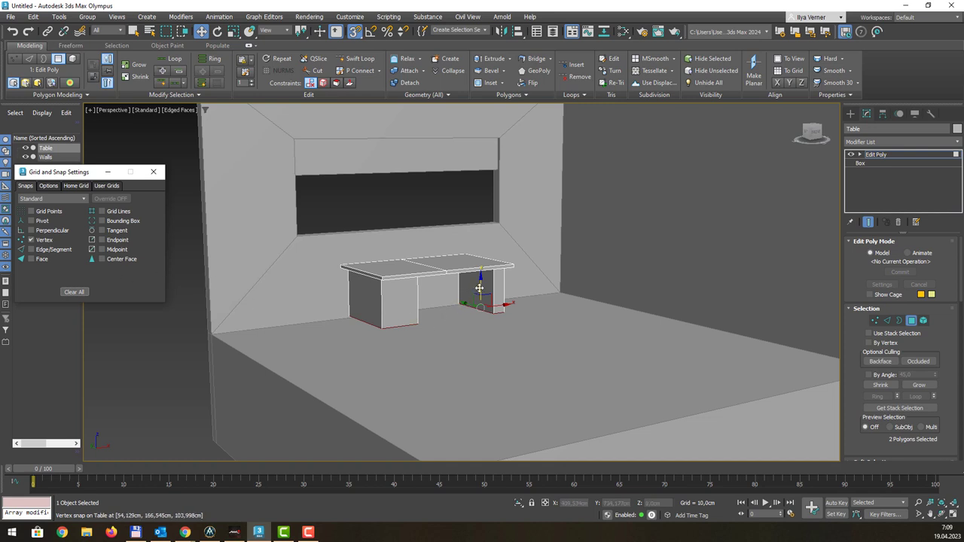
pyautogui.moveTo(482, 289); pyautogui.dragTo(219, 333)
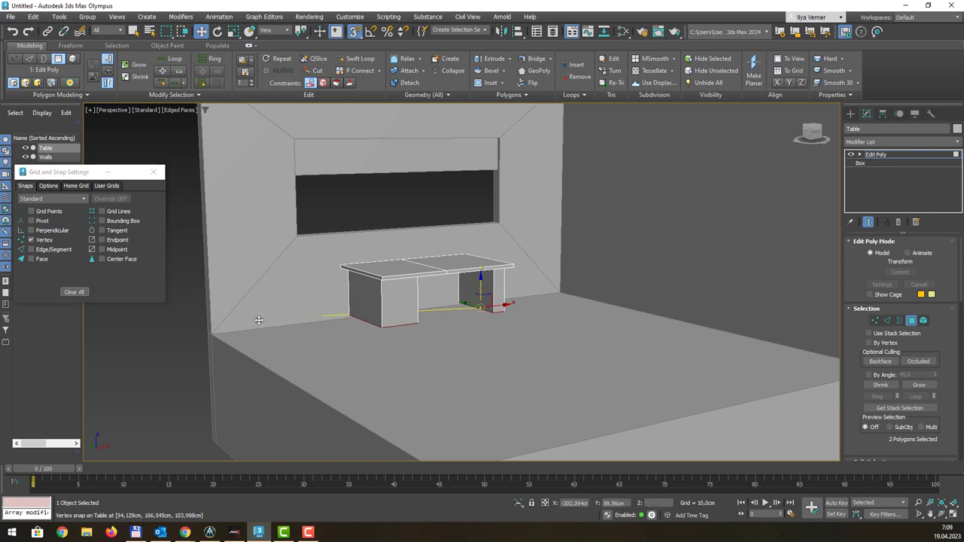
pyautogui.rightClick(219, 332)
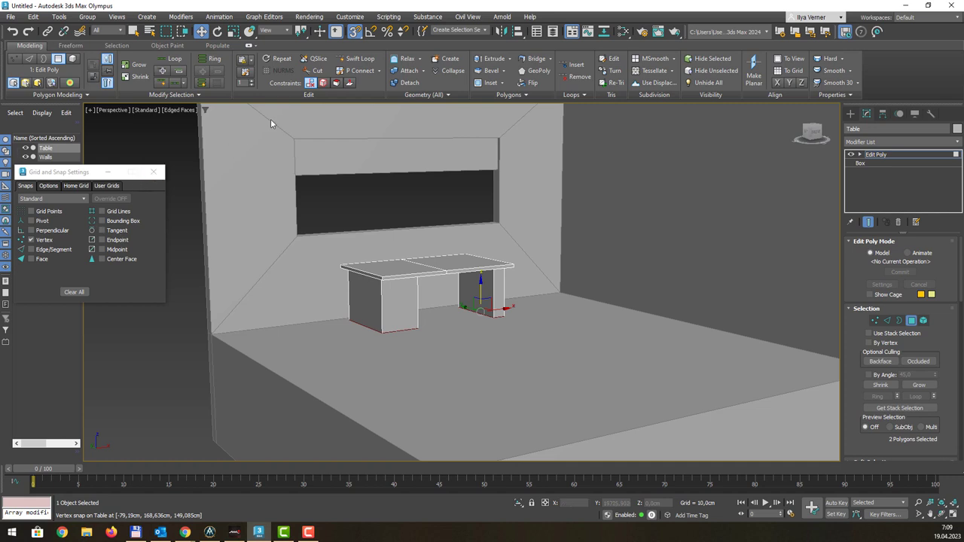
pyautogui.click(354, 32)
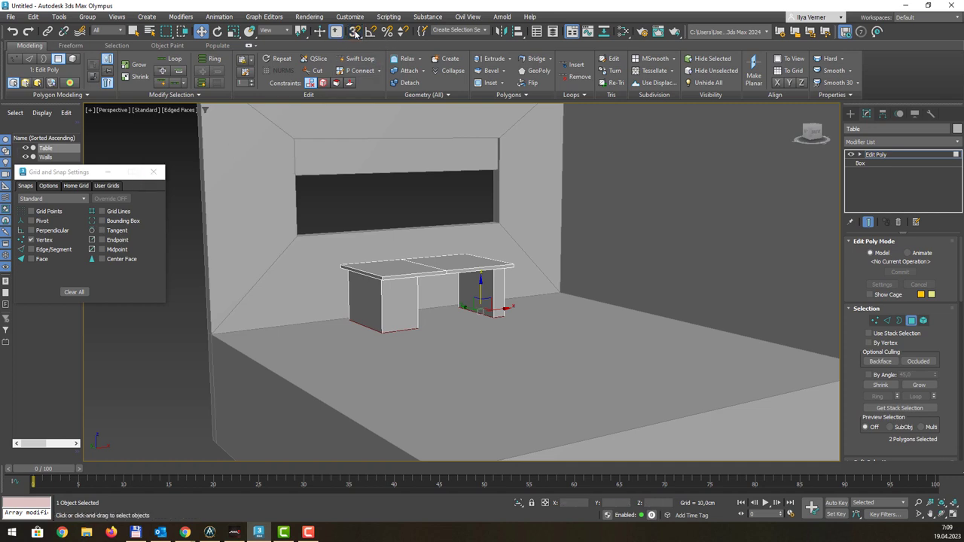
pyautogui.click(154, 172)
# Exit face editing and frame a low, level view of the table and window.
pyautogui.keyDown('alt'); pyautogui.moveTo(366, 205); pyautogui.dragTo(467, 237, button='middle'); pyautogui.keyUp('alt')
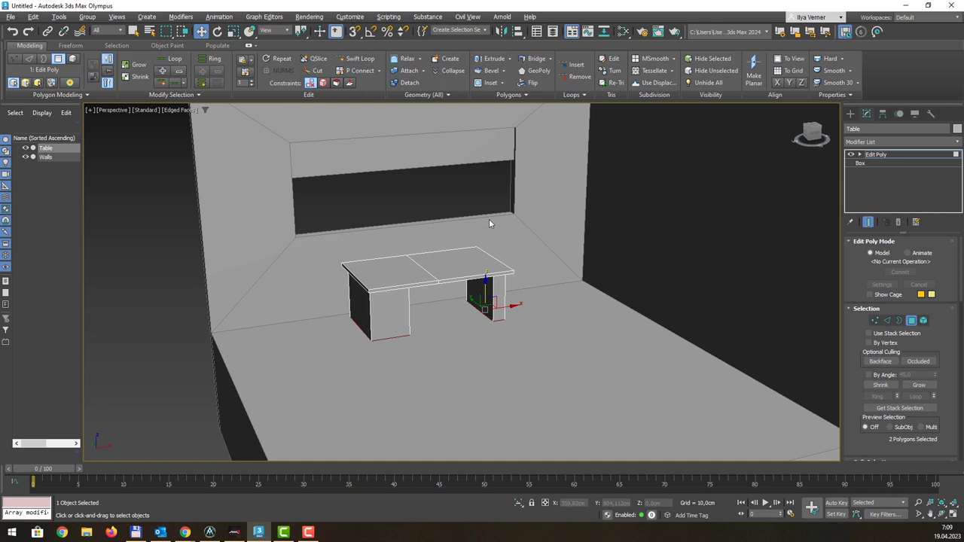
pyautogui.click(877, 155)
pyautogui.moveTo(498, 257)
pyautogui.keyDown('alt'); pyautogui.mouseDown(button='middle')
pyautogui.moveTo(480, 259)
pyautogui.moveTo(494, 262)
pyautogui.mouseUp(button='middle'); pyautogui.keyUp('alt')
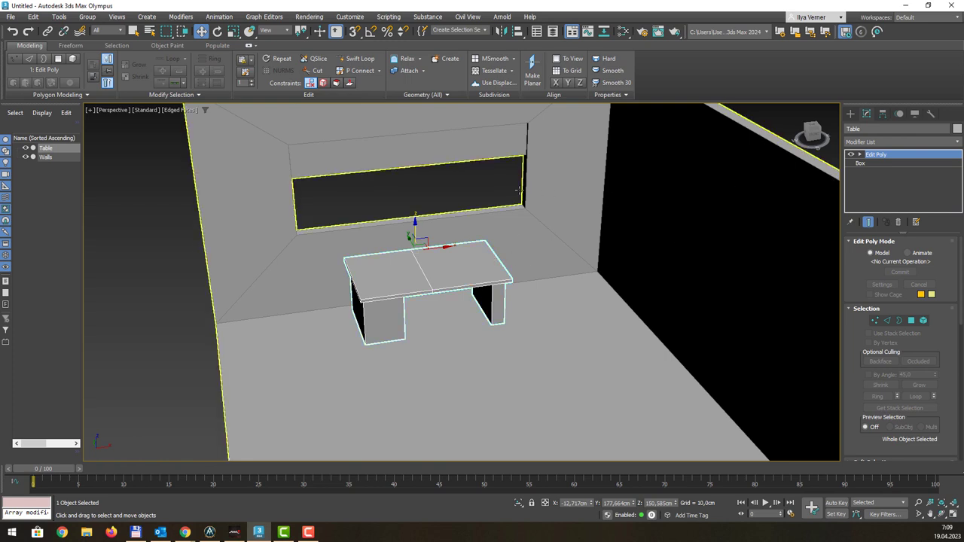
pyautogui.keyDown('alt'); pyautogui.moveTo(519, 190); pyautogui.dragTo(457, 237, button='middle'); pyautogui.keyUp('alt')
pyautogui.scroll(3, 457, 234)
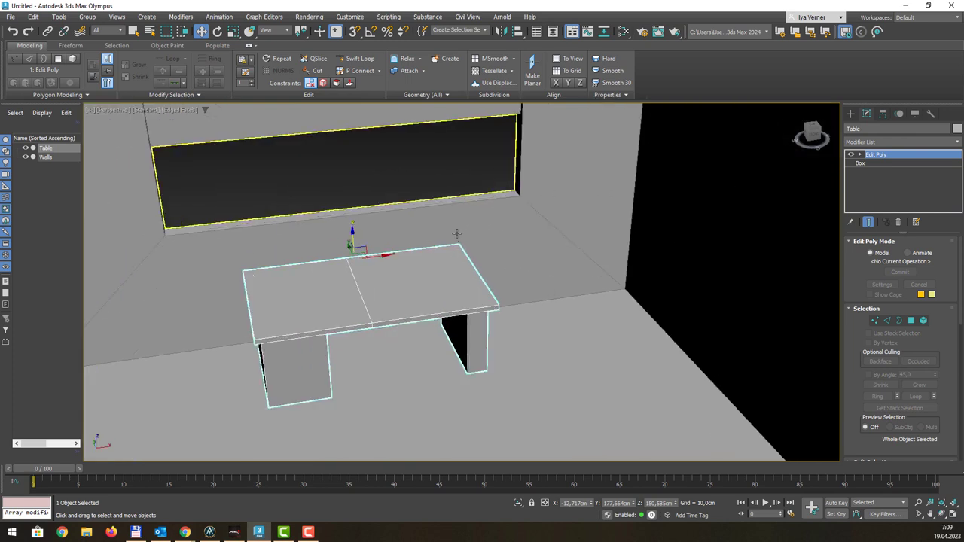
pyautogui.scroll(2, 456, 234)
pyautogui.moveTo(511, 262)
pyautogui.keyDown('alt'); pyautogui.mouseDown(button='middle')
pyautogui.moveTo(508, 237)
pyautogui.moveTo(507, 253)
pyautogui.mouseUp(button='middle'); pyautogui.keyUp('alt')
# Create a narrow Box primitive, Box001, on the tabletop.
pyautogui.click(851, 113)
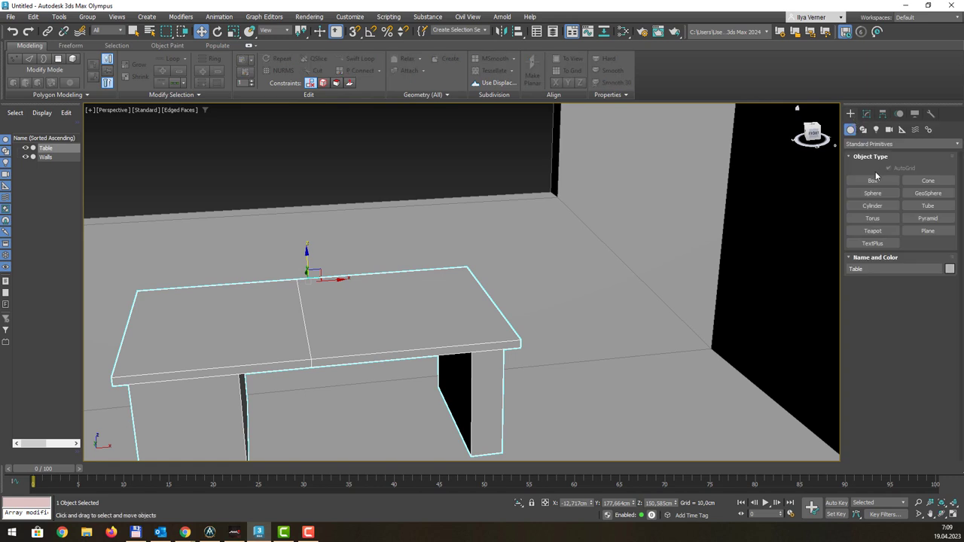
pyautogui.click(873, 181)
pyautogui.keyDown('alt'); pyautogui.moveTo(610, 256); pyautogui.dragTo(565, 285, button='middle'); pyautogui.keyUp('alt')
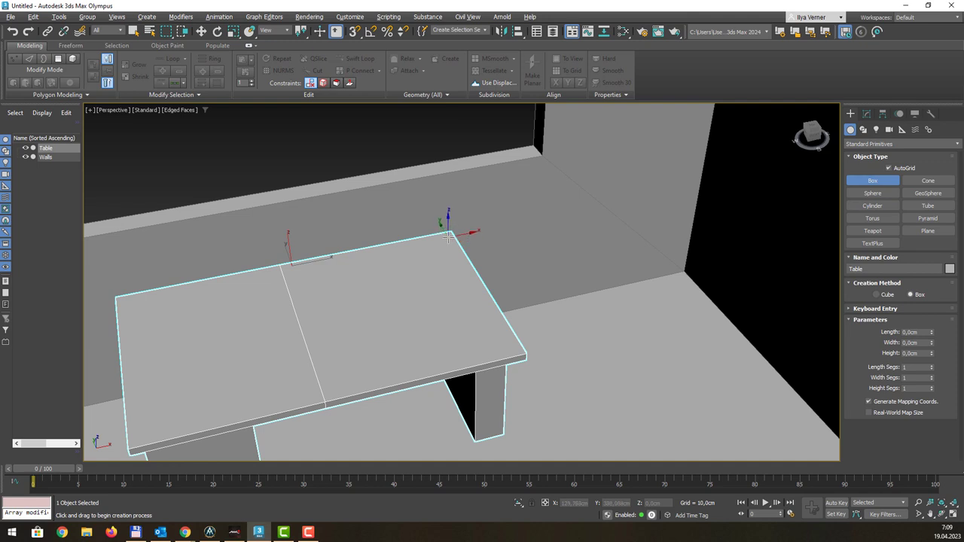
pyautogui.moveTo(448, 240); pyautogui.dragTo(479, 369)
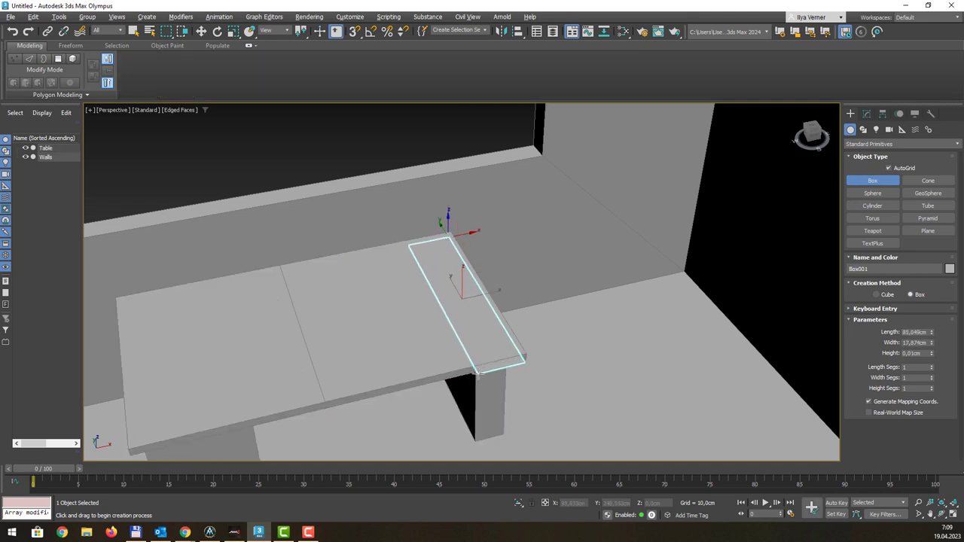
pyautogui.click(475, 298)
# Move Box001 onto the right-hand wall with vertex snapping on.
pyautogui.press('w')
pyautogui.keyDown('alt'); pyautogui.moveTo(475, 298); pyautogui.dragTo(547, 313, button='middle'); pyautogui.keyUp('alt')
pyautogui.scroll(-2, 546, 313)
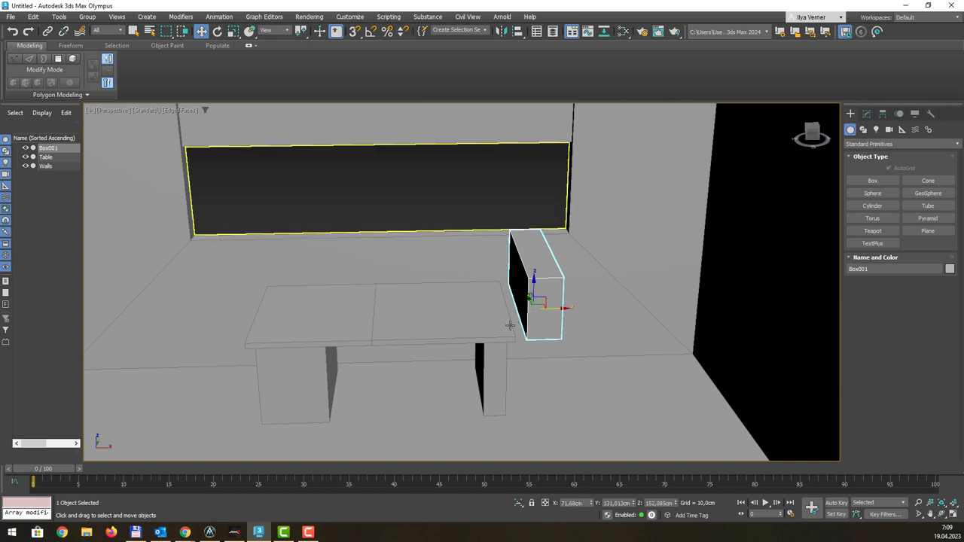
pyautogui.scroll(-4, 520, 304)
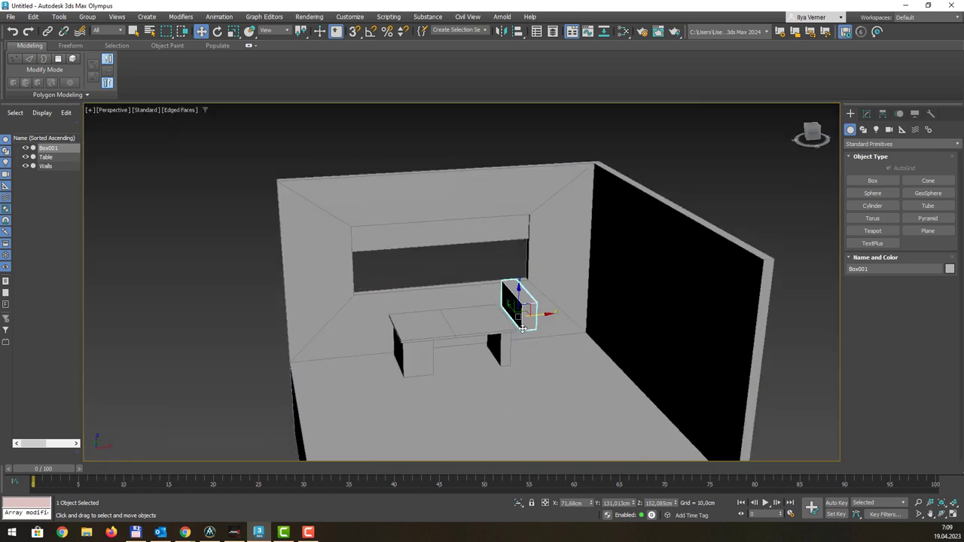
pyautogui.scroll(2, 521, 325)
pyautogui.press('s')
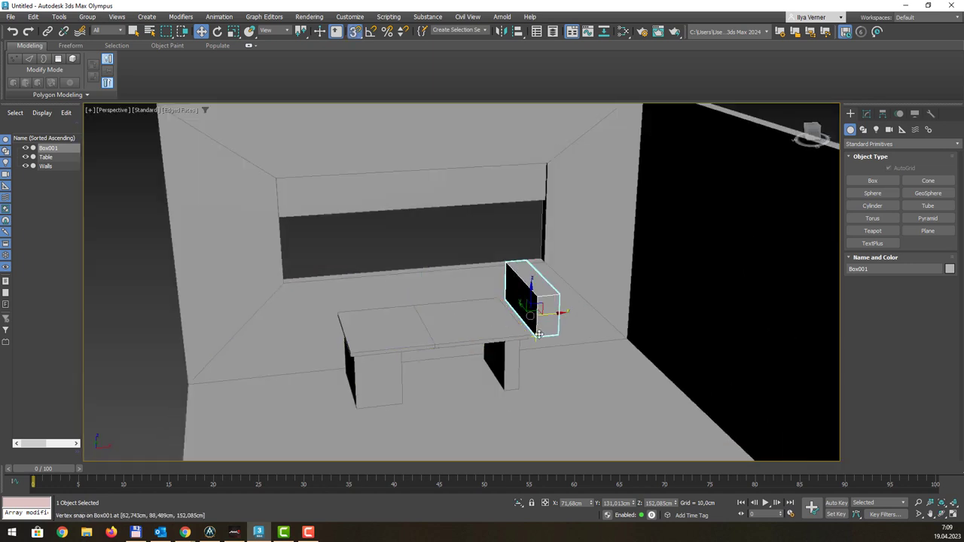
pyautogui.moveTo(536, 335); pyautogui.dragTo(626, 338)
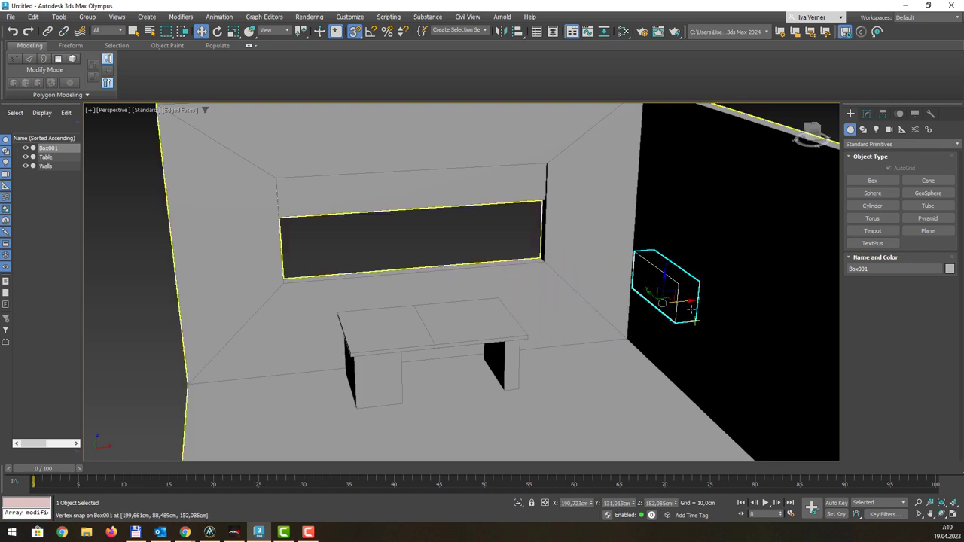
pyautogui.click(673, 305)
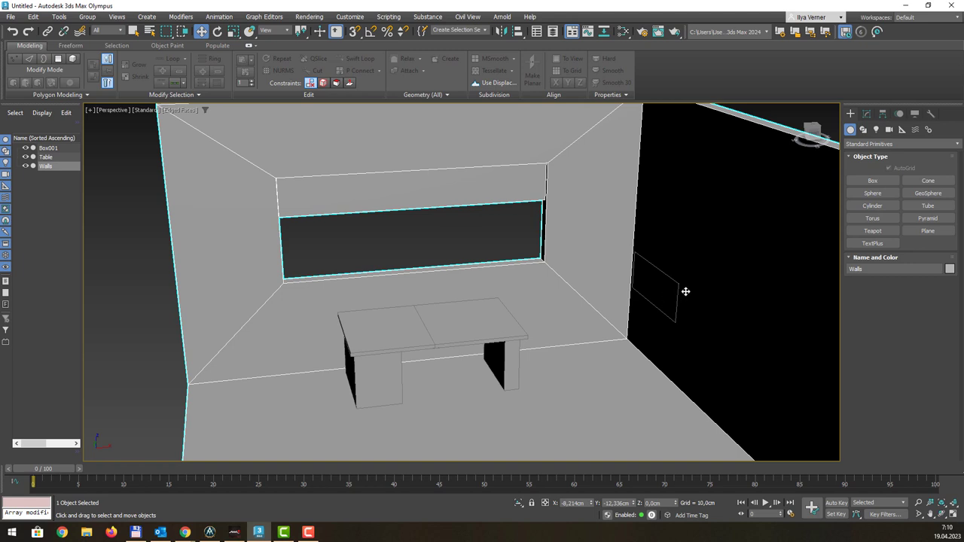
# Reselect Box001 and move it to the table's right end.
pyautogui.scroll(-2, 670, 290)
pyautogui.scroll(-4, 671, 288)
pyautogui.scroll(-4, 673, 284)
pyautogui.keyDown('alt'); pyautogui.moveTo(674, 283); pyautogui.dragTo(698, 320, button='middle'); pyautogui.keyUp('alt')
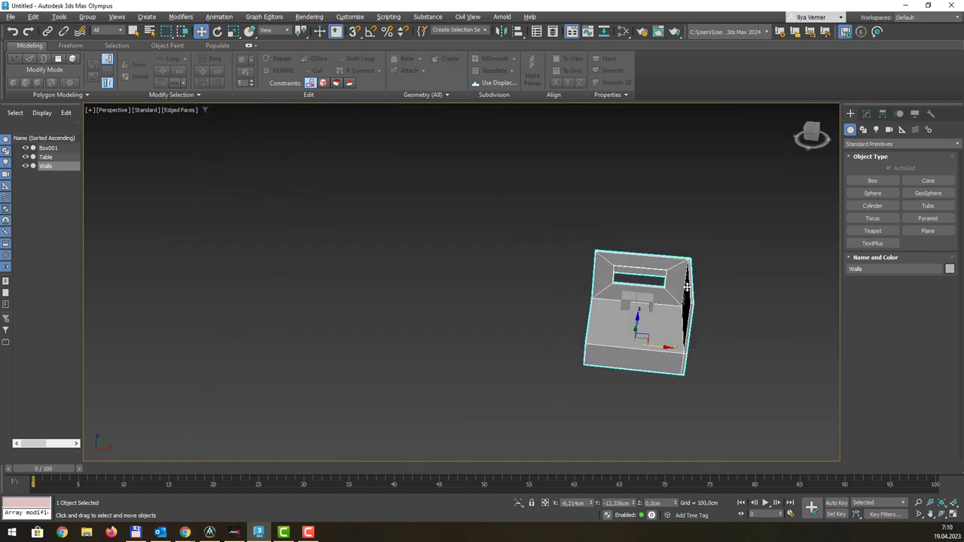
pyautogui.click(697, 318)
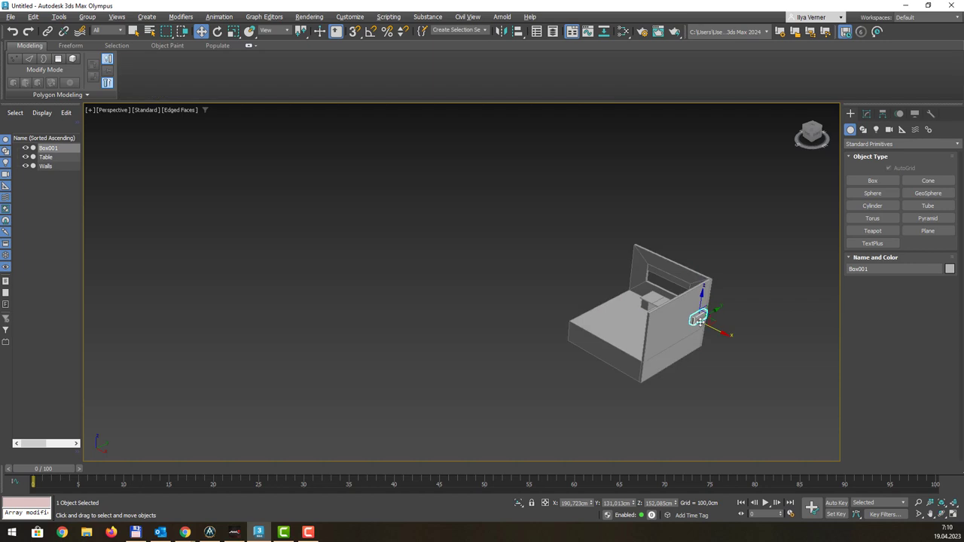
pyautogui.moveTo(725, 335); pyautogui.dragTo(678, 301)
pyautogui.keyDown('alt'); pyautogui.moveTo(678, 301); pyautogui.dragTo(699, 292, button='middle'); pyautogui.keyUp('alt')
pyautogui.scroll(5, 690, 294)
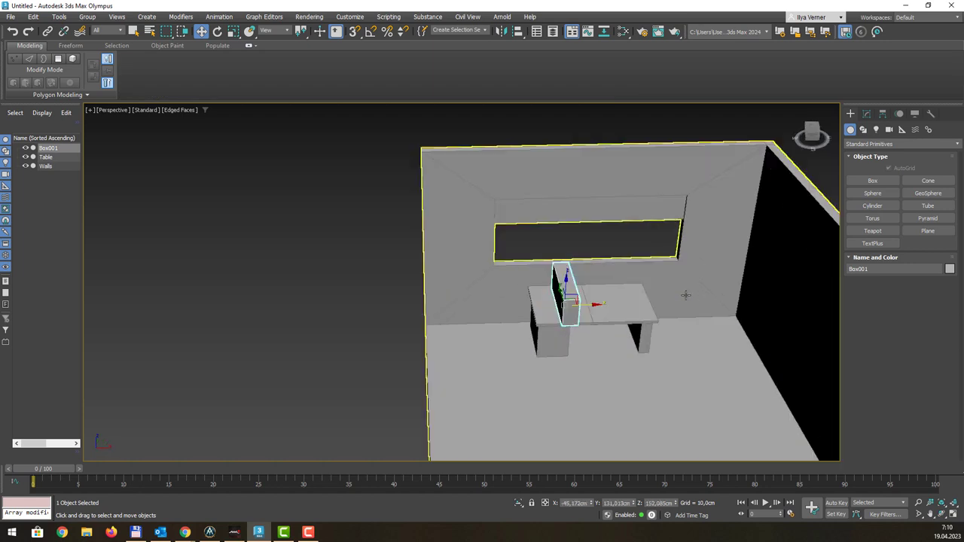
pyautogui.scroll(4, 687, 294)
pyautogui.moveTo(411, 321); pyautogui.dragTo(640, 311)
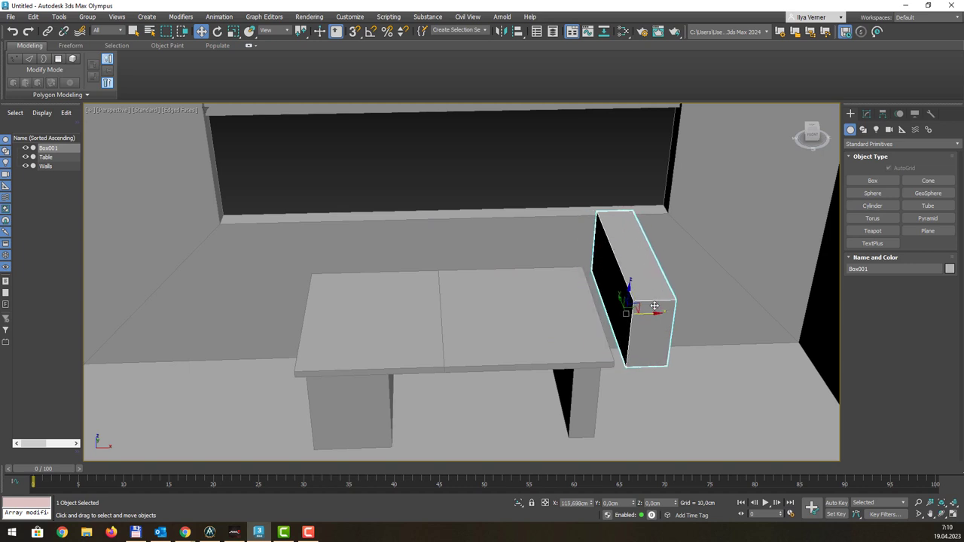
pyautogui.keyDown('alt'); pyautogui.moveTo(640, 312); pyautogui.dragTo(648, 311, button='middle'); pyautogui.keyUp('alt')
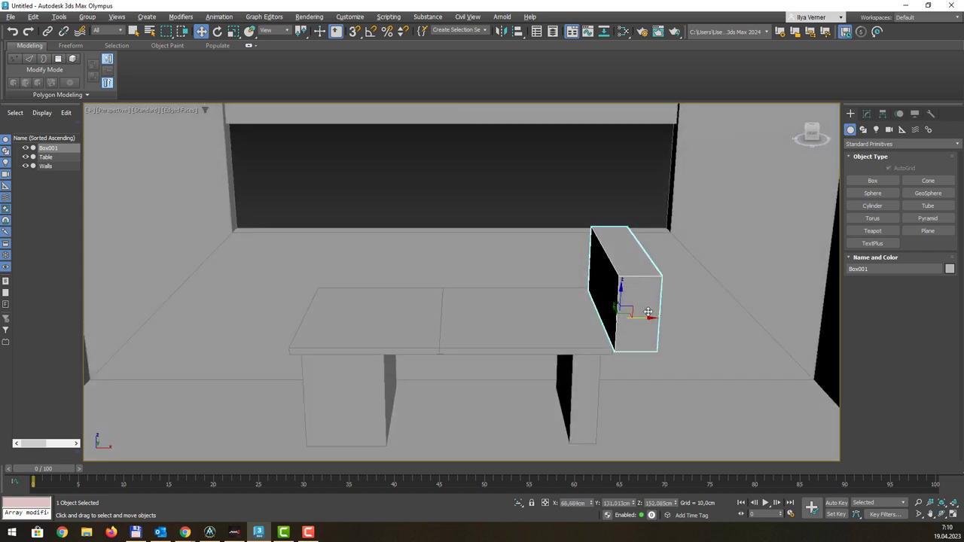
# In Front view, lower Box001 to the floor, snapping it to the table's vertex.
pyautogui.press('f')
pyautogui.scroll(-4, 456, 273)
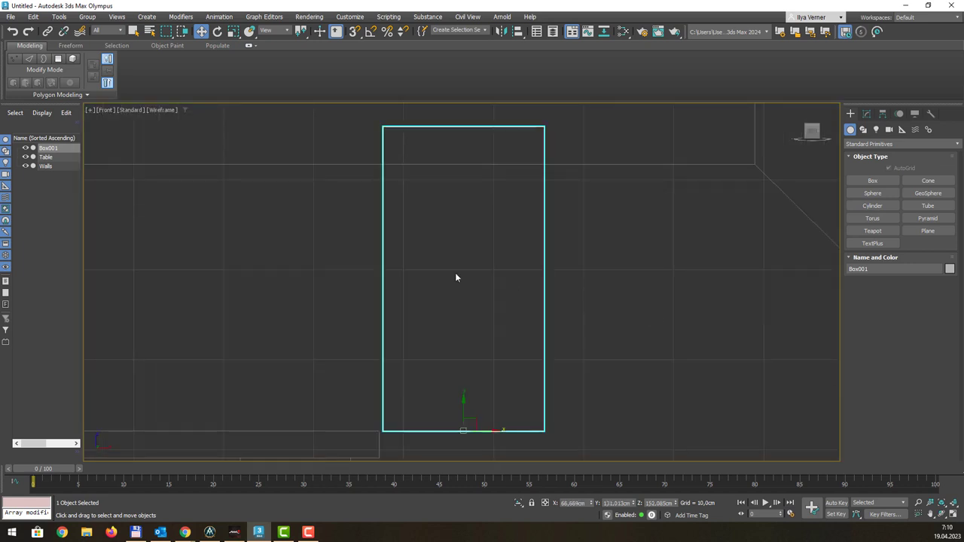
pyautogui.scroll(-4, 439, 272)
pyautogui.scroll(-2, 439, 272)
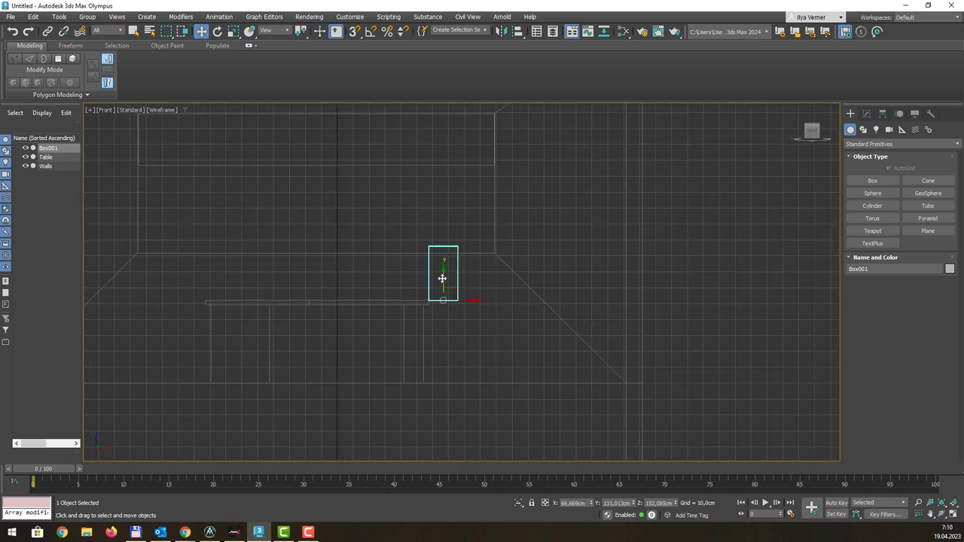
pyautogui.moveTo(443, 279); pyautogui.dragTo(442, 353)
pyautogui.press('s')
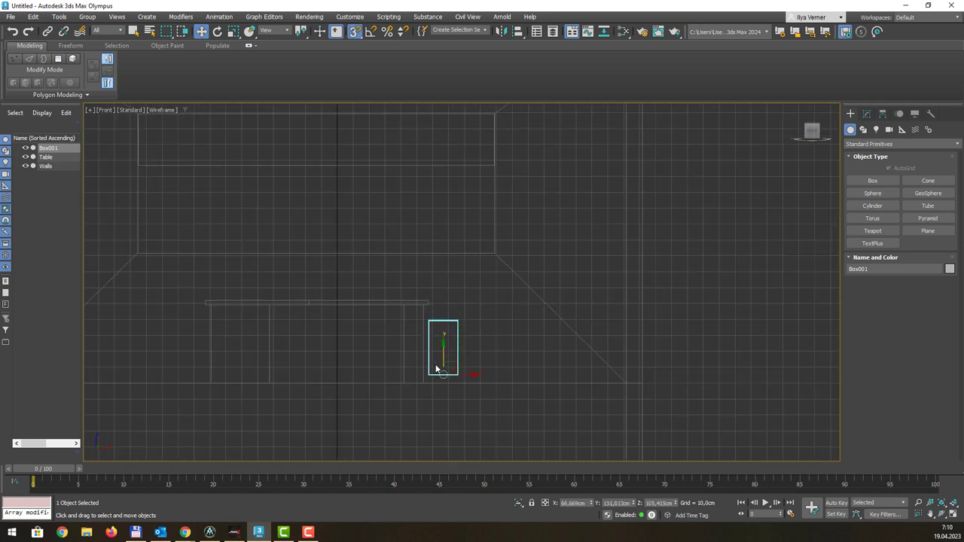
pyautogui.moveTo(428, 373); pyautogui.dragTo(428, 376)
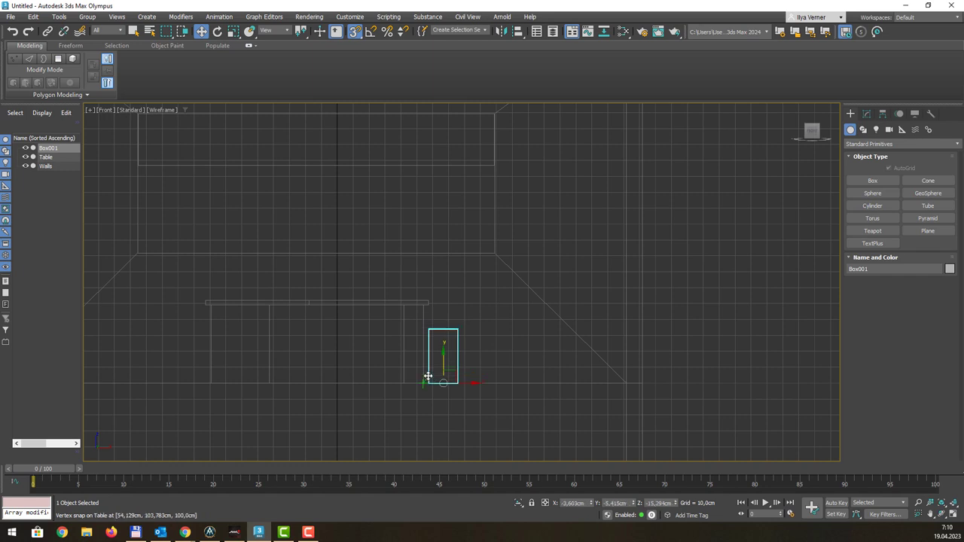
pyautogui.scroll(2, 430, 329)
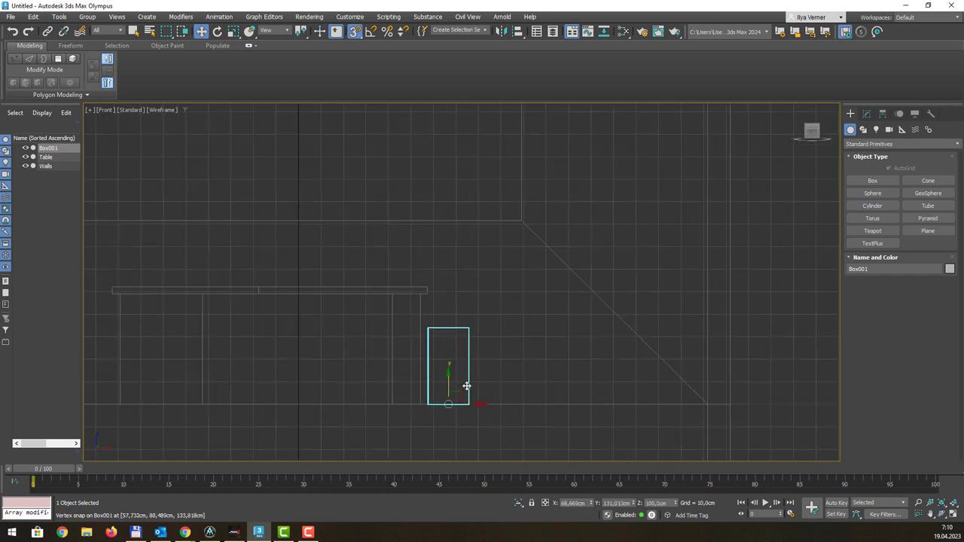
pyautogui.press('s')
pyautogui.moveTo(469, 407); pyautogui.dragTo(459, 408)
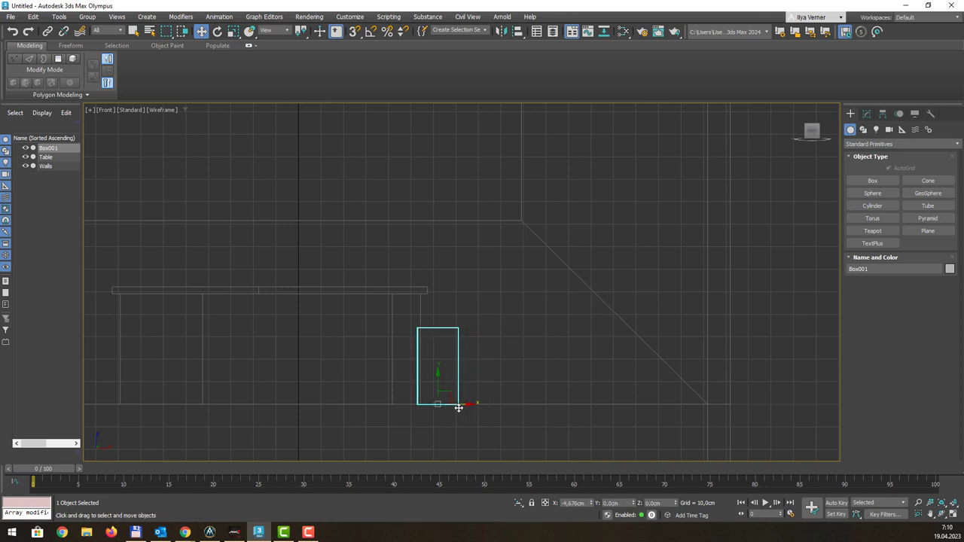
pyautogui.moveTo(458, 407); pyautogui.dragTo(458, 408)
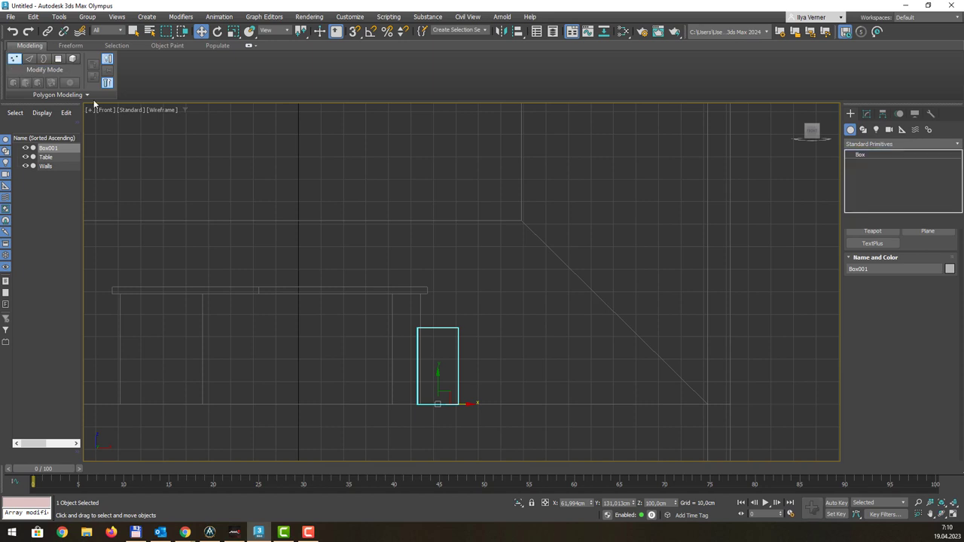
# Select Box001's top four vertices and snap them up to the tabletop height.
pyautogui.press('1')
pyautogui.moveTo(494, 302); pyautogui.dragTo(402, 350)
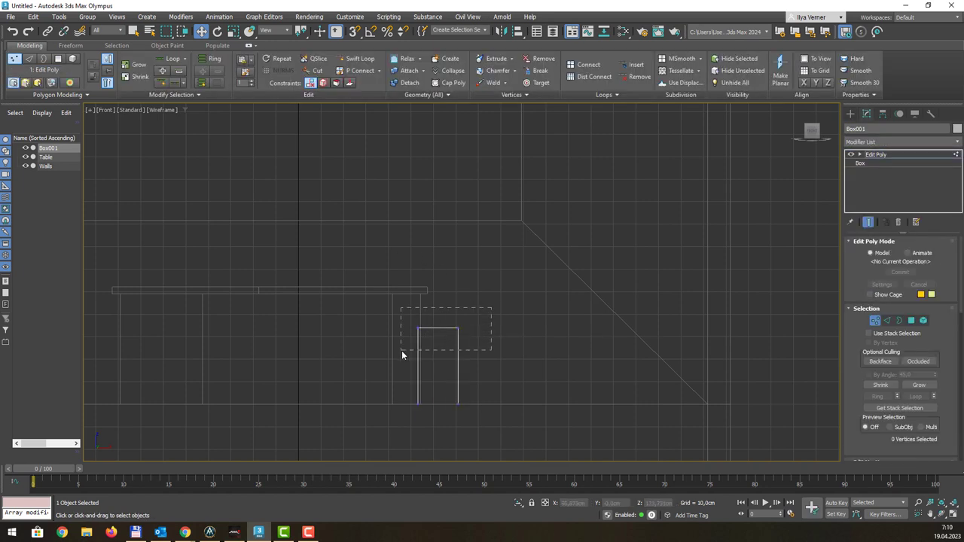
pyautogui.press('s')
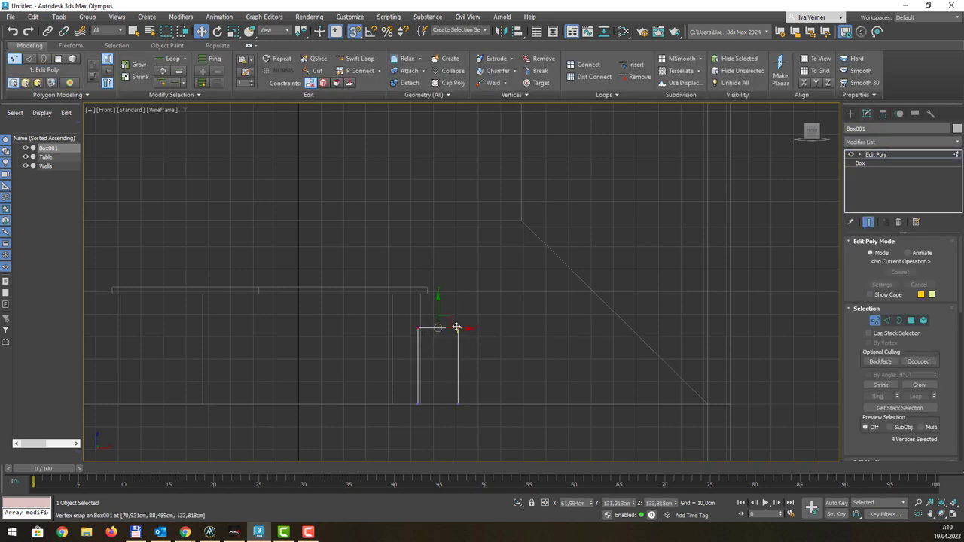
pyautogui.moveTo(438, 304); pyautogui.dragTo(422, 295)
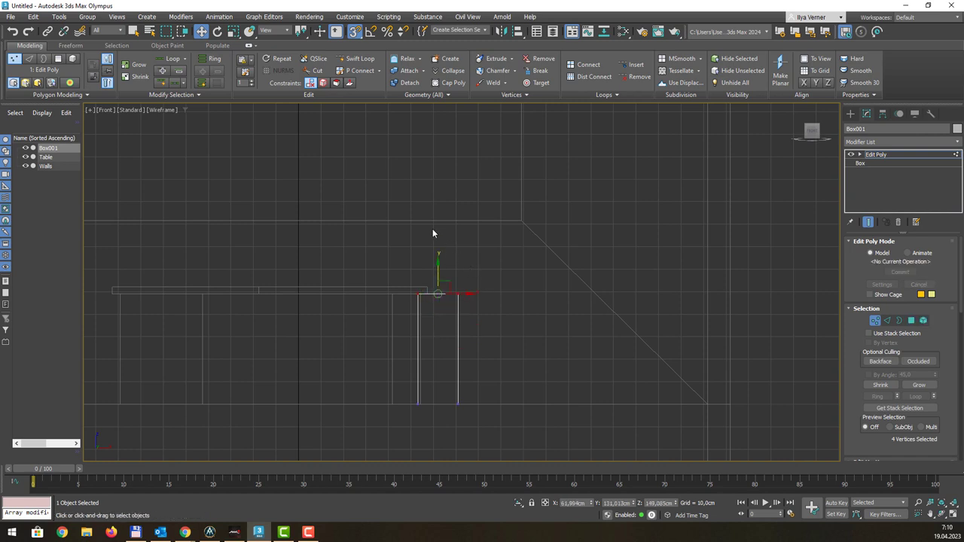
# In Top view, shift the box's near-end vertices right to slant the block.
pyautogui.press('t')
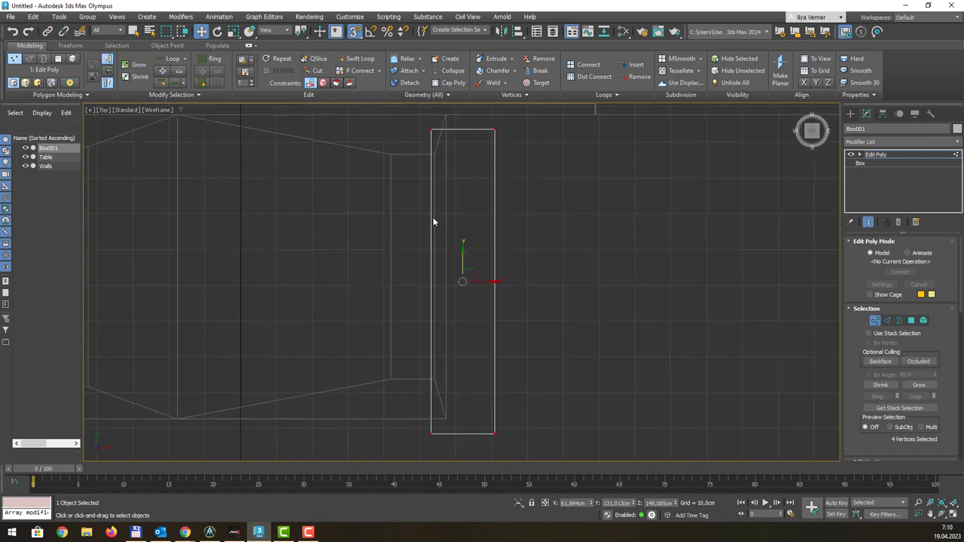
pyautogui.moveTo(433, 217); pyautogui.dragTo(429, 230, button='middle')
pyautogui.scroll(-2, 430, 230)
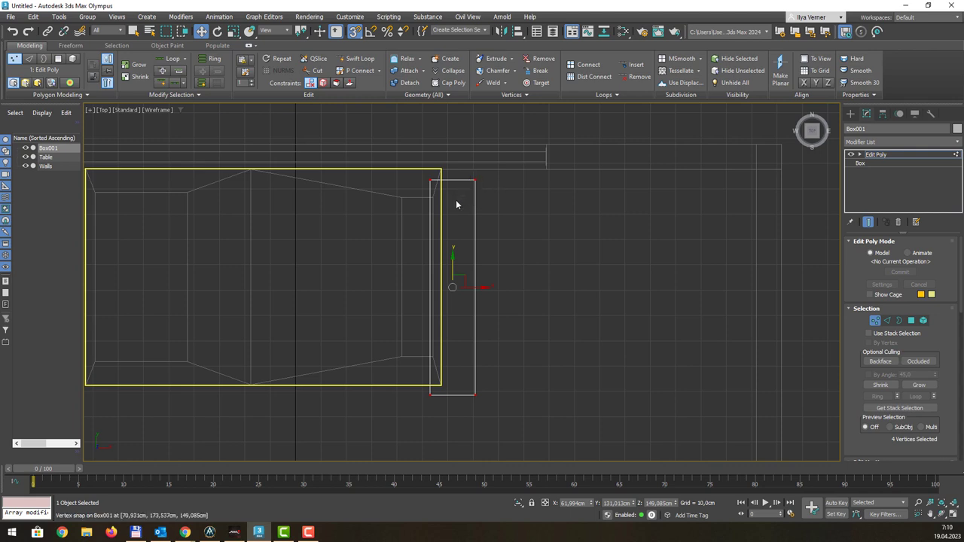
pyautogui.moveTo(400, 179)
pyautogui.mouseDown()
pyautogui.moveTo(477, 185)
pyautogui.moveTo(442, 169)
pyautogui.mouseUp()
pyautogui.moveTo(394, 373); pyautogui.dragTo(397, 372)
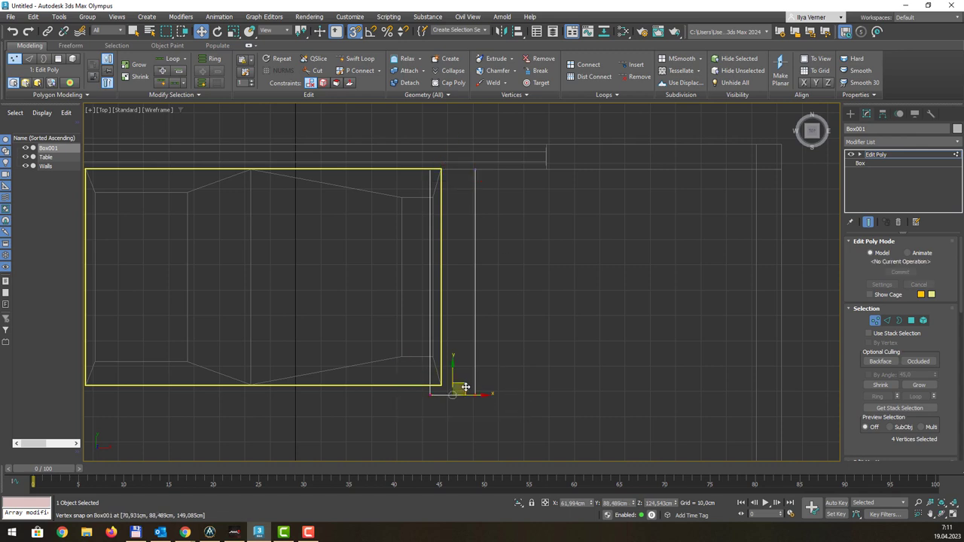
pyautogui.moveTo(453, 393)
pyautogui.mouseDown()
pyautogui.moveTo(448, 382)
pyautogui.moveTo(470, 394)
pyautogui.moveTo(445, 374)
pyautogui.mouseUp()
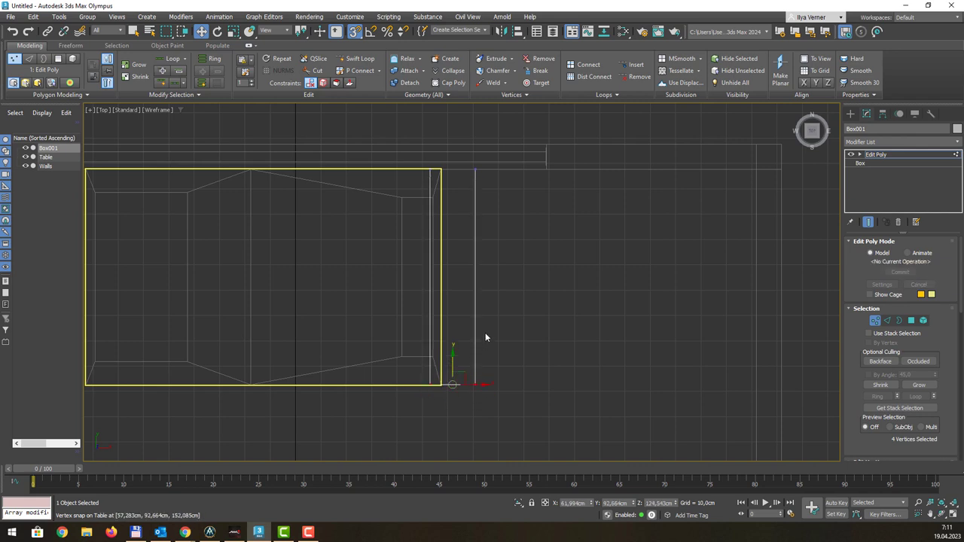
# Back in Perspective, select the top polygon of the upright block.
pyautogui.press('p')
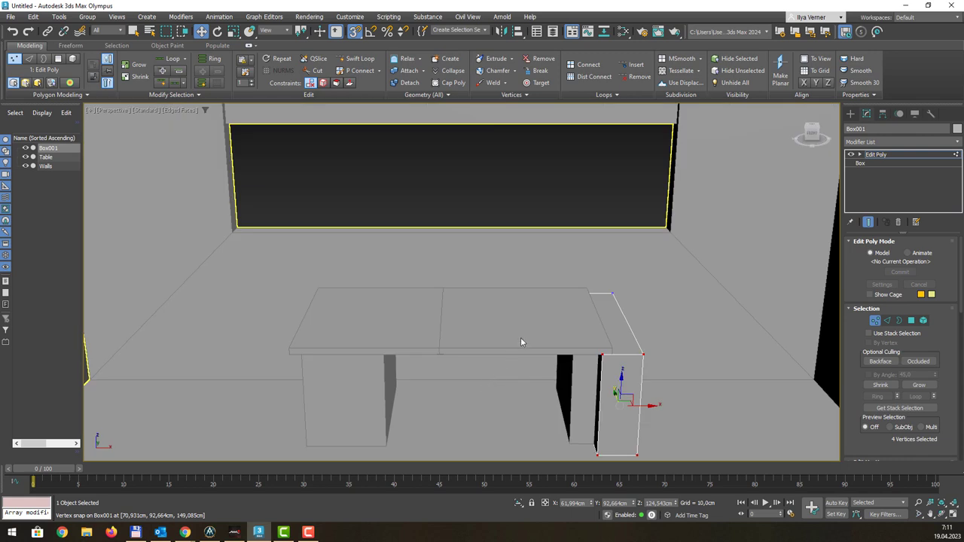
pyautogui.click(57, 61)
pyautogui.click(621, 322)
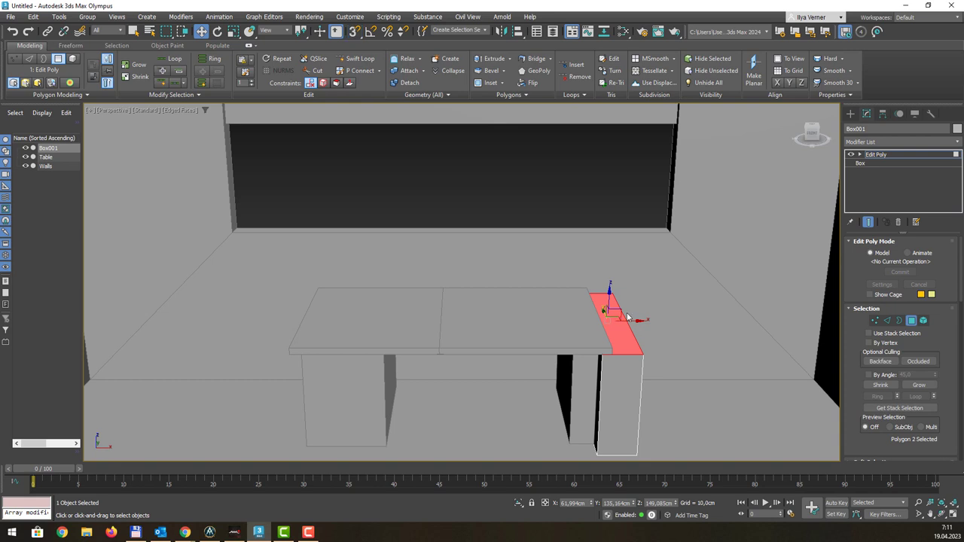
# Extrude the block's top face well above the tabletop and nudge its two front faces sideways.
pyautogui.keyDown('shift'); pyautogui.moveTo(611, 303); pyautogui.dragTo(611, 251); pyautogui.keyUp('shift')
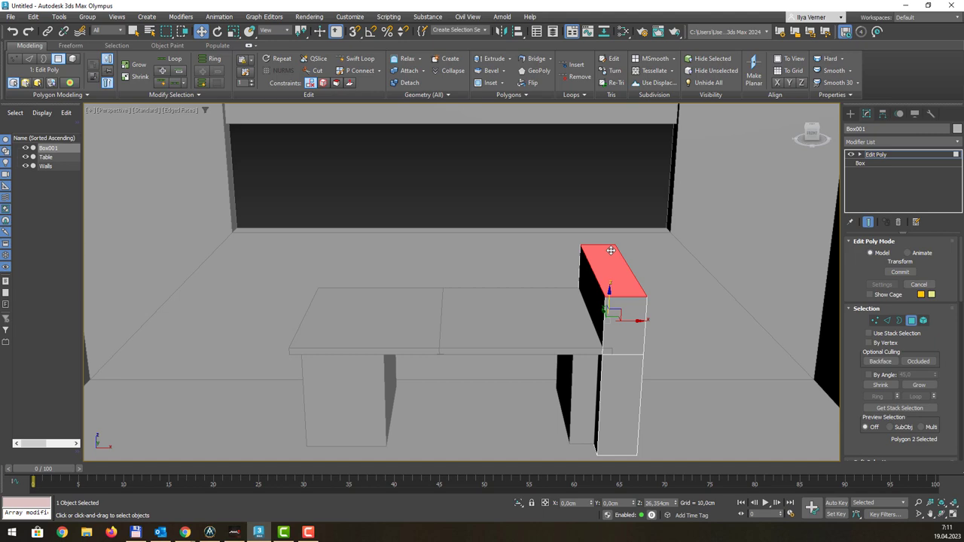
pyautogui.moveTo(611, 256)
pyautogui.keyDown('alt'); pyautogui.mouseDown(button='middle')
pyautogui.moveTo(665, 281)
pyautogui.moveTo(649, 270)
pyautogui.moveTo(654, 251)
pyautogui.moveTo(663, 263)
pyautogui.mouseUp(button='middle'); pyautogui.keyUp('alt')
pyautogui.click(685, 324)
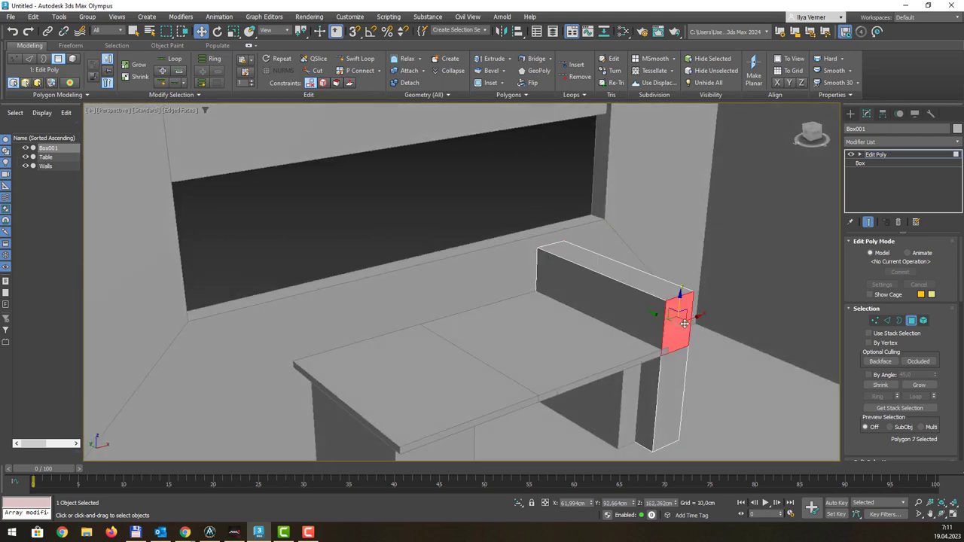
pyautogui.keyDown('ctrl'); pyautogui.click(678, 377); pyautogui.keyUp('ctrl')
pyautogui.moveTo(656, 351); pyautogui.dragTo(648, 347)
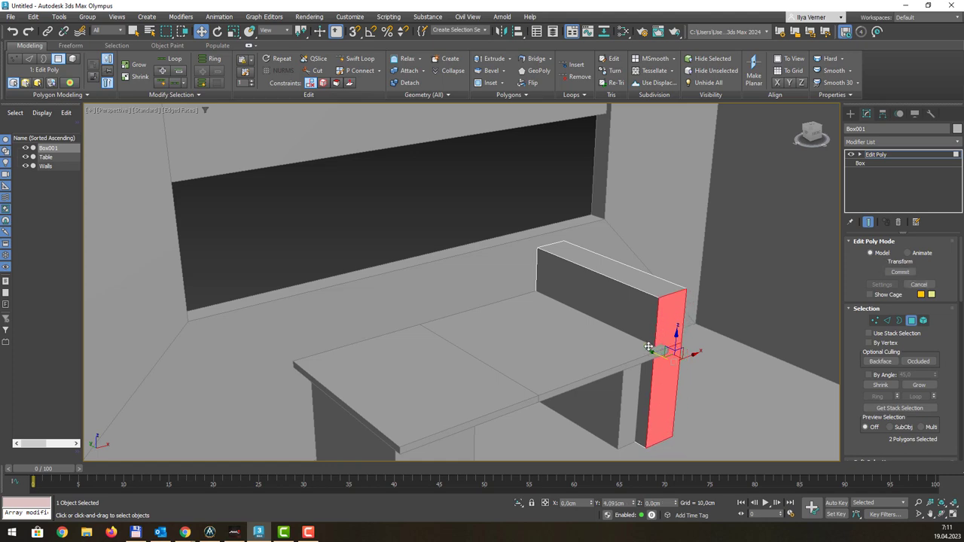
# Reframe the desk in the viewport and exit face editing on the block.
pyautogui.moveTo(648, 347)
pyautogui.keyDown('alt'); pyautogui.mouseDown(button='middle')
pyautogui.moveTo(637, 276)
pyautogui.moveTo(604, 291)
pyautogui.moveTo(692, 299)
pyautogui.mouseUp(button='middle'); pyautogui.keyUp('alt')
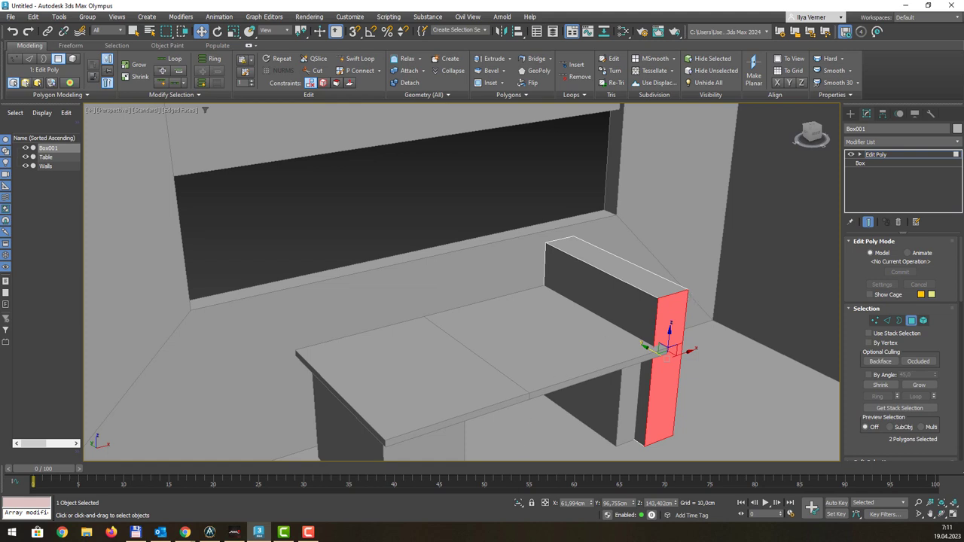
pyautogui.press('F10')
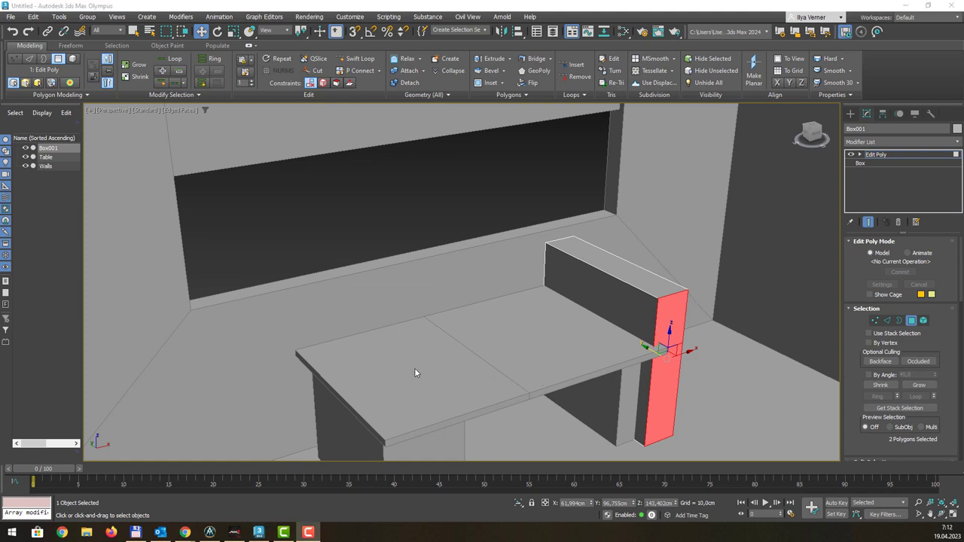
pyautogui.moveTo(419, 368); pyautogui.dragTo(455, 267, button='middle')
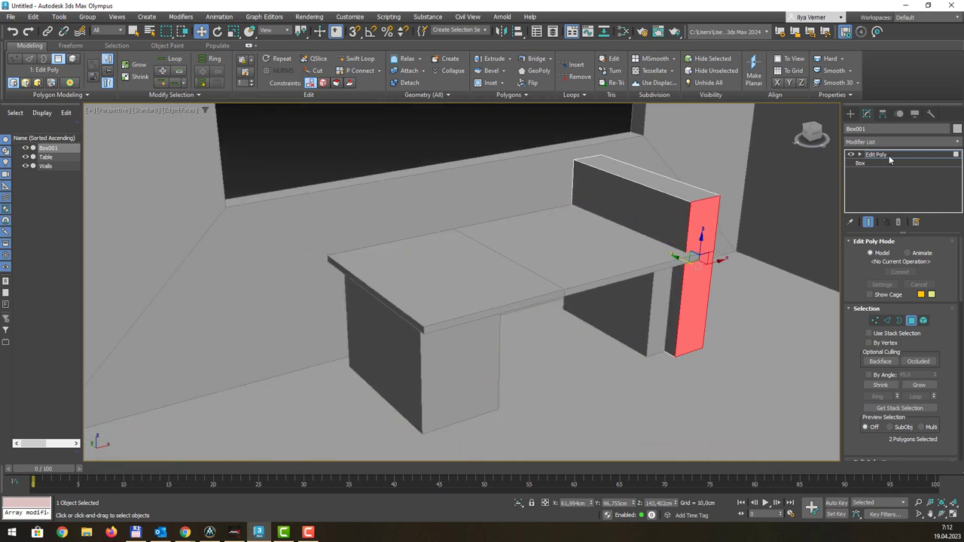
pyautogui.click(875, 154)
# Select the Table and add a Swift Loop edge loop around its left leg.
pyautogui.click(424, 283)
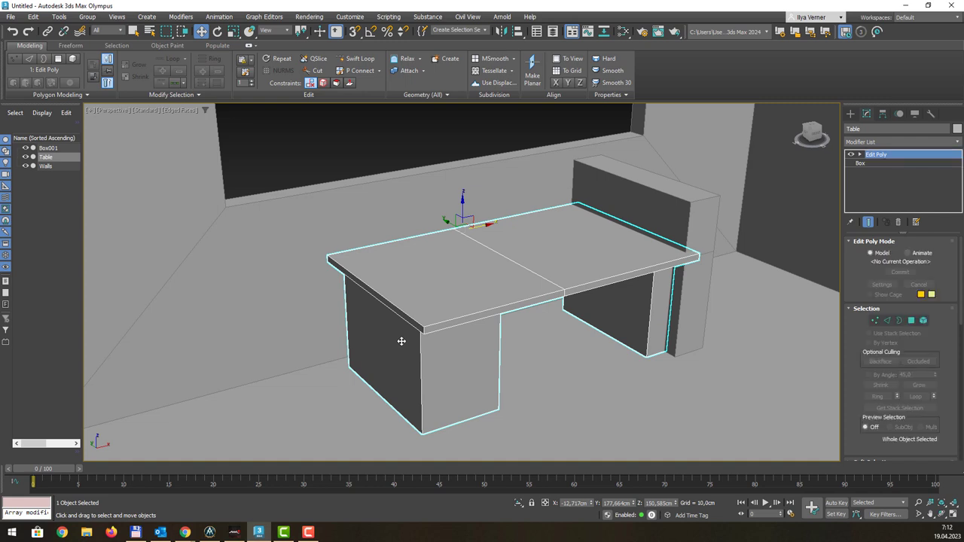
pyautogui.press('2')
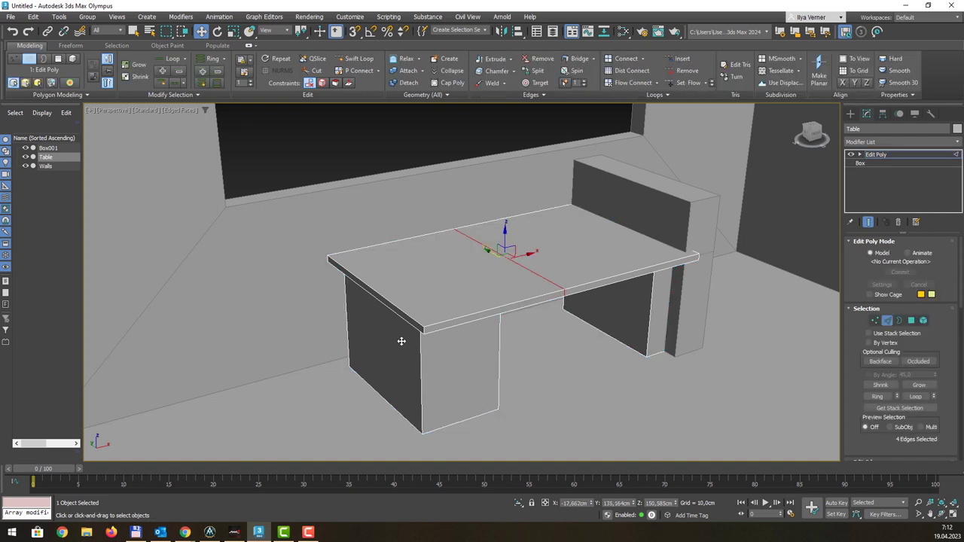
pyautogui.click(354, 58)
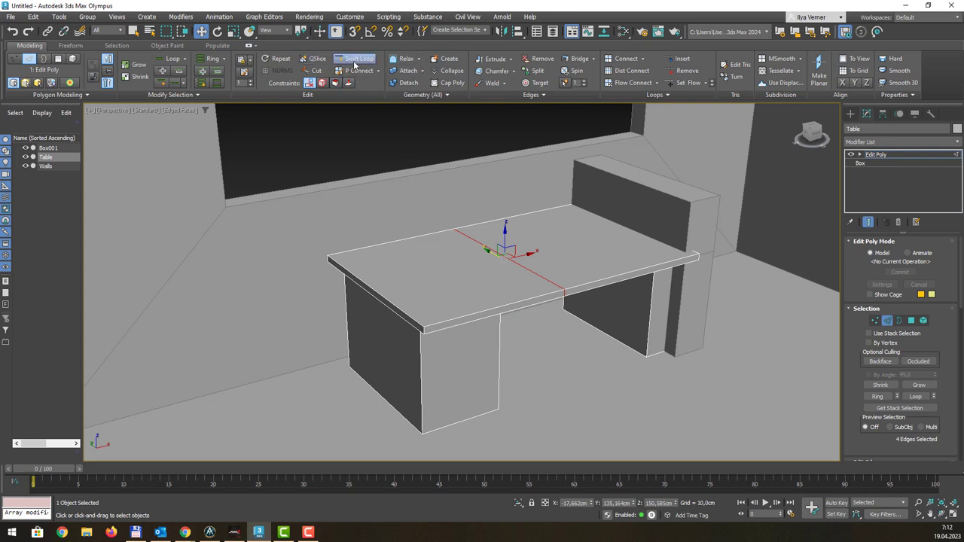
pyautogui.click(460, 354)
pyautogui.press('w')
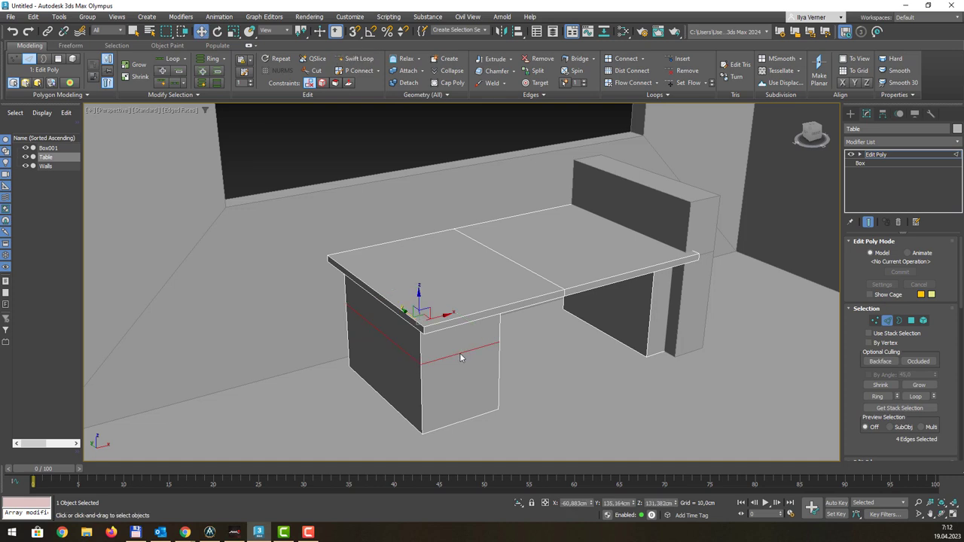
# Move the left leg's outer polygon left along X to create a slanted face.
pyautogui.press('4')
pyautogui.click(398, 379)
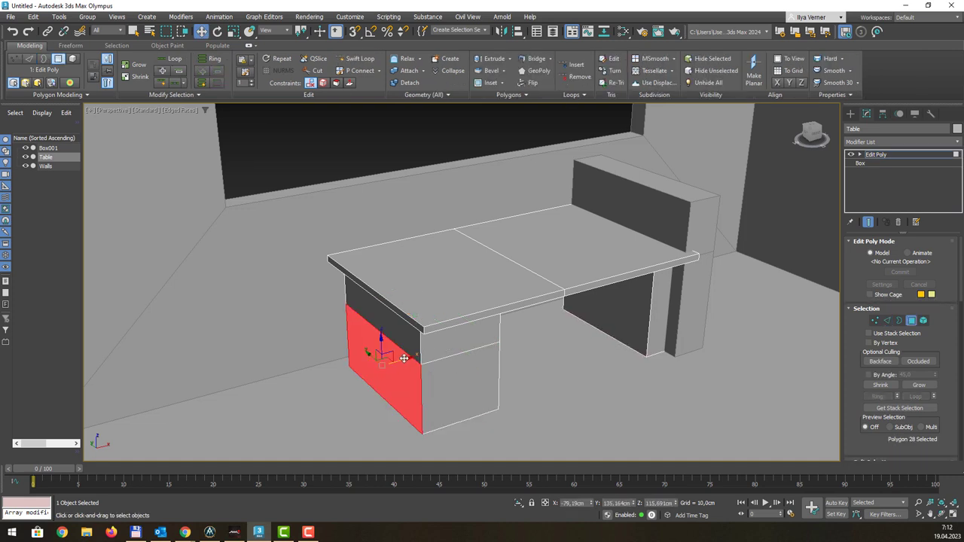
pyautogui.moveTo(405, 358); pyautogui.dragTo(385, 363)
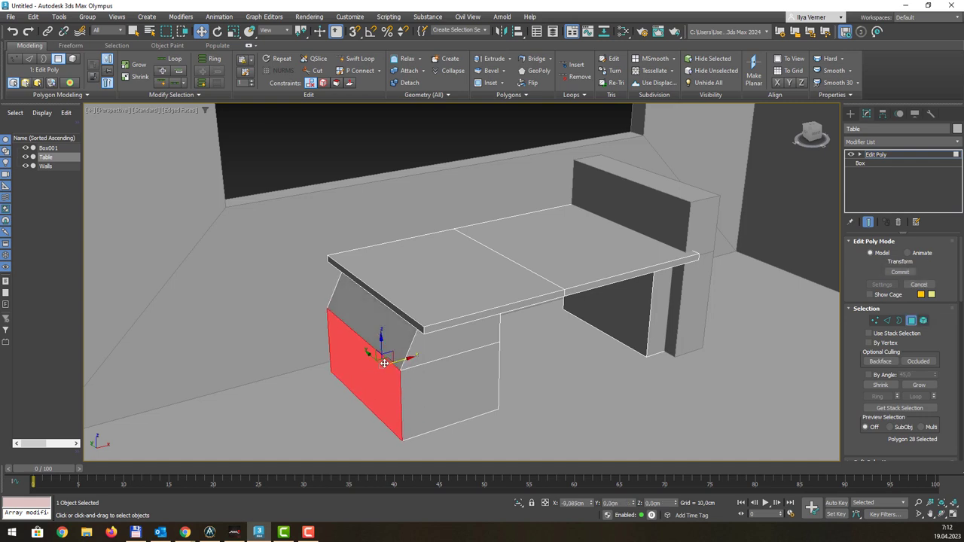
pyautogui.moveTo(384, 364); pyautogui.dragTo(383, 363)
pyautogui.keyDown('alt'); pyautogui.moveTo(465, 334); pyautogui.dragTo(437, 316, button='middle'); pyautogui.keyUp('alt')
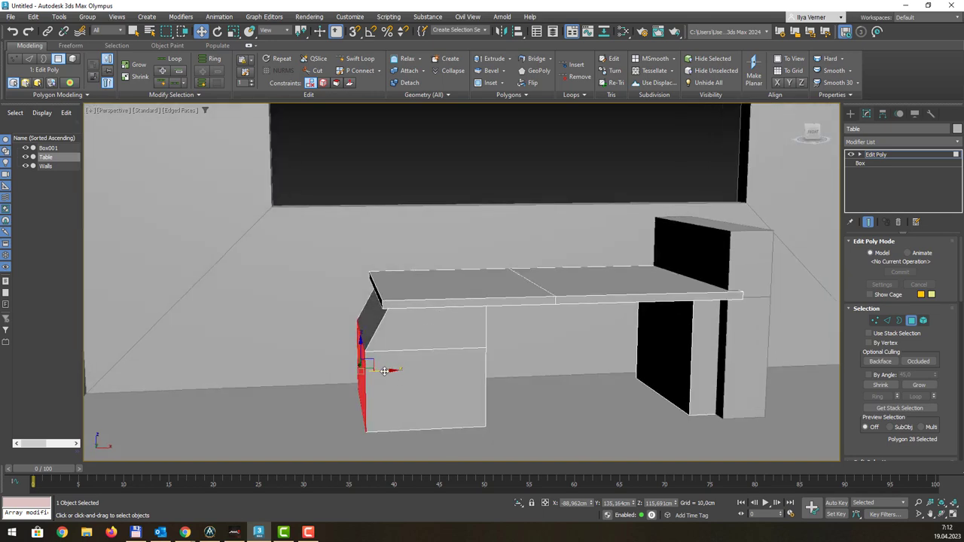
pyautogui.moveTo(382, 370); pyautogui.dragTo(377, 370)
pyautogui.scroll(-5, 378, 370)
pyautogui.keyDown('alt'); pyautogui.moveTo(377, 370); pyautogui.dragTo(447, 334, button='middle'); pyautogui.keyUp('alt')
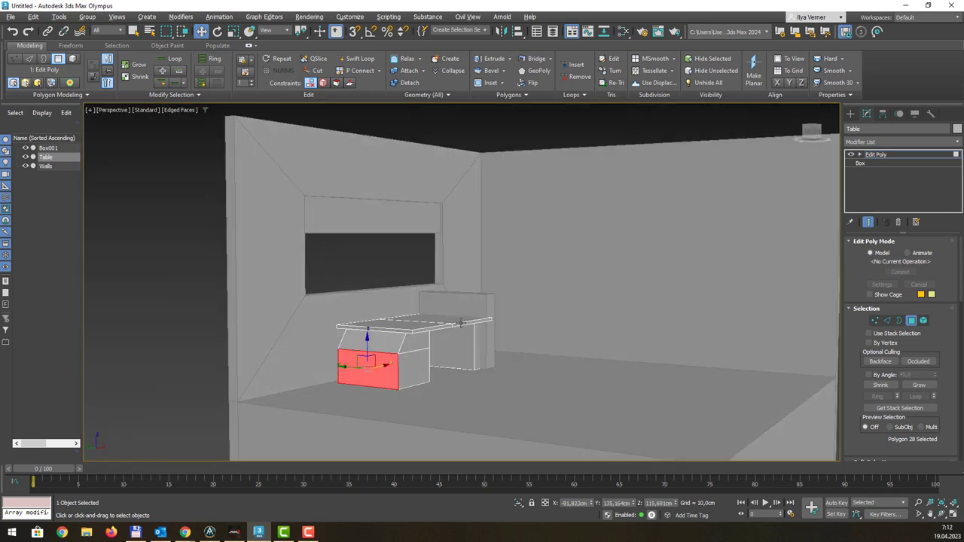
pyautogui.hotkey('shift', 'z')
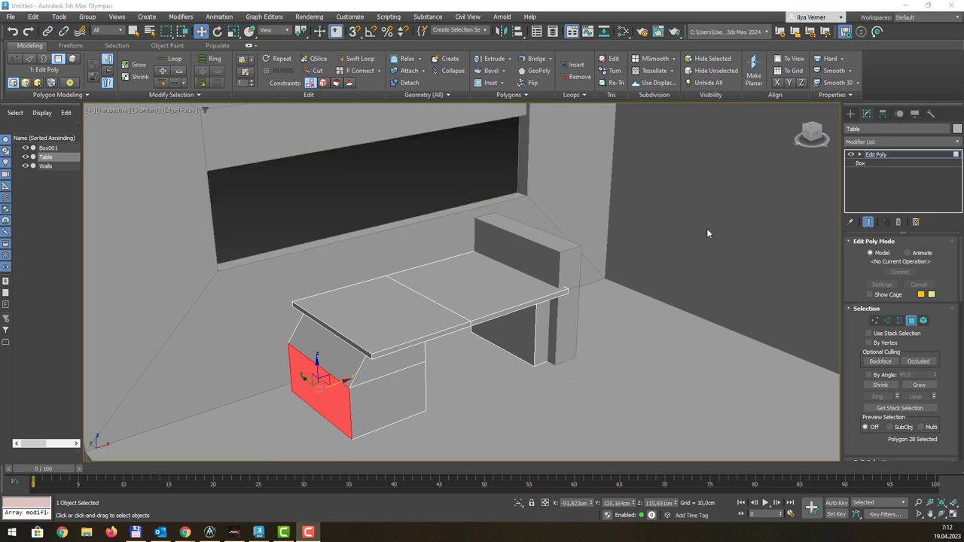
# Widen the Box001 side panel by moving its two side faces along X.
pyautogui.click(881, 157)
pyautogui.click(561, 256)
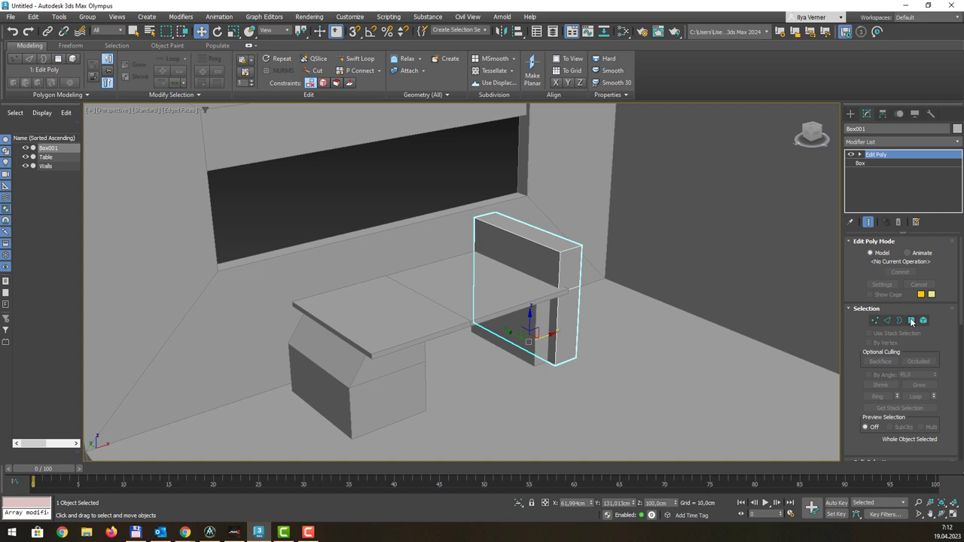
pyautogui.click(911, 320)
pyautogui.click(910, 320)
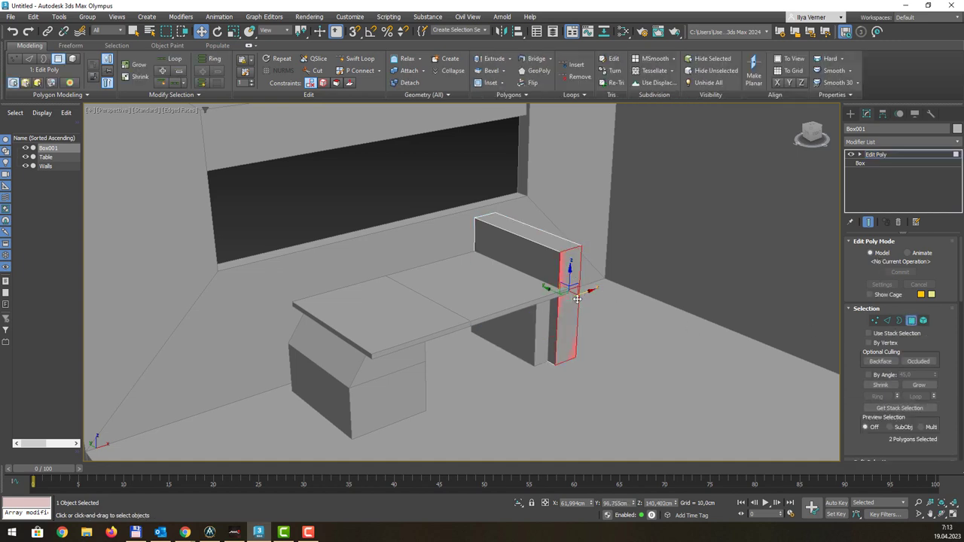
pyautogui.moveTo(554, 291); pyautogui.dragTo(566, 296)
pyautogui.moveTo(617, 247)
pyautogui.keyDown('alt'); pyautogui.mouseDown(button='middle')
pyautogui.moveTo(574, 251)
pyautogui.moveTo(605, 253)
pyautogui.mouseUp(button='middle'); pyautogui.keyUp('alt')
# Select Box001 with the Table and move both left along X in the room.
pyautogui.click(881, 156)
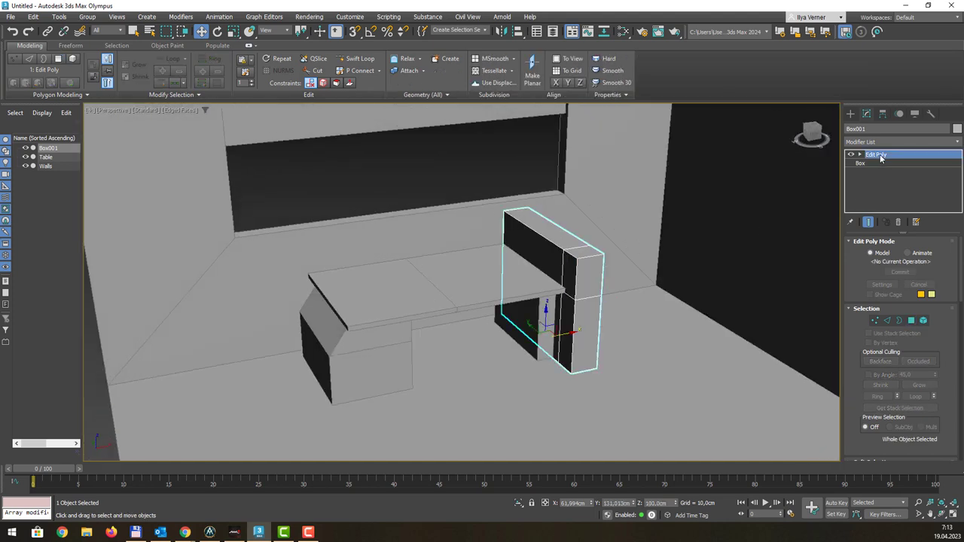
pyautogui.keyDown('ctrl'); pyautogui.click(457, 312); pyautogui.keyUp('ctrl')
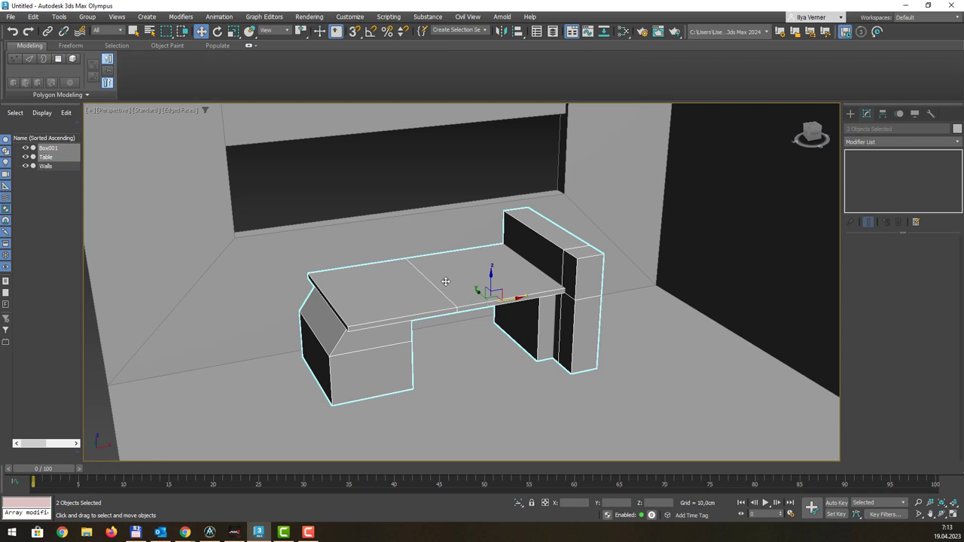
pyautogui.moveTo(514, 300); pyautogui.dragTo(429, 314)
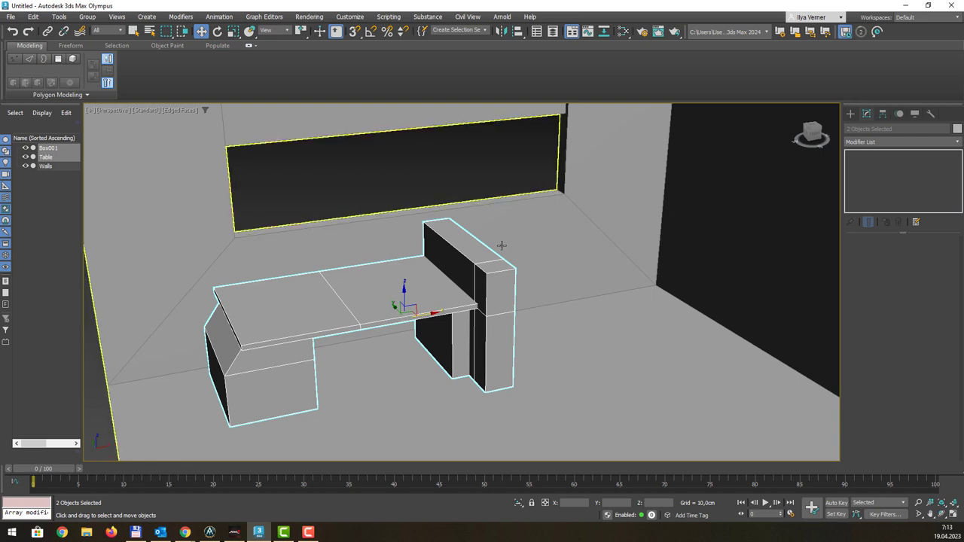
pyautogui.moveTo(502, 246)
pyautogui.keyDown('alt'); pyautogui.mouseDown(button='middle')
pyautogui.moveTo(456, 276)
pyautogui.moveTo(512, 261)
pyautogui.mouseUp(button='middle'); pyautogui.keyUp('alt')
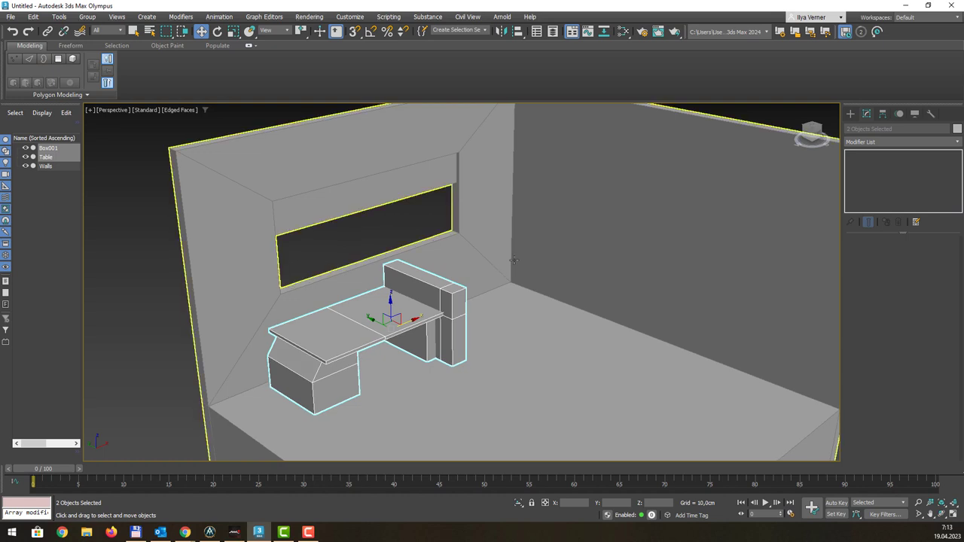
pyautogui.keyDown('alt'); pyautogui.moveTo(530, 248); pyautogui.dragTo(517, 239, button='middle'); pyautogui.keyUp('alt')
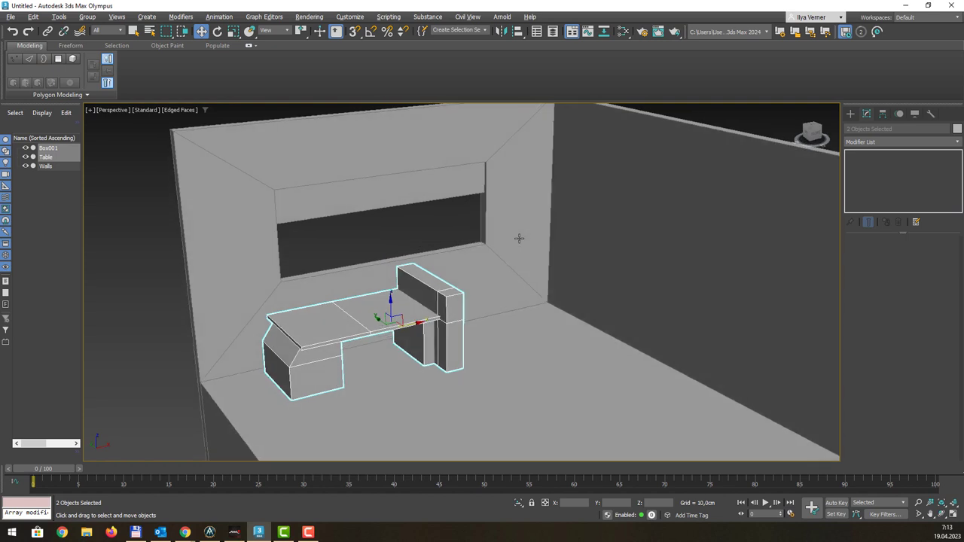
# On the Walls object, move the window sill polygon down about 16 cm along Z.
pyautogui.click(366, 264)
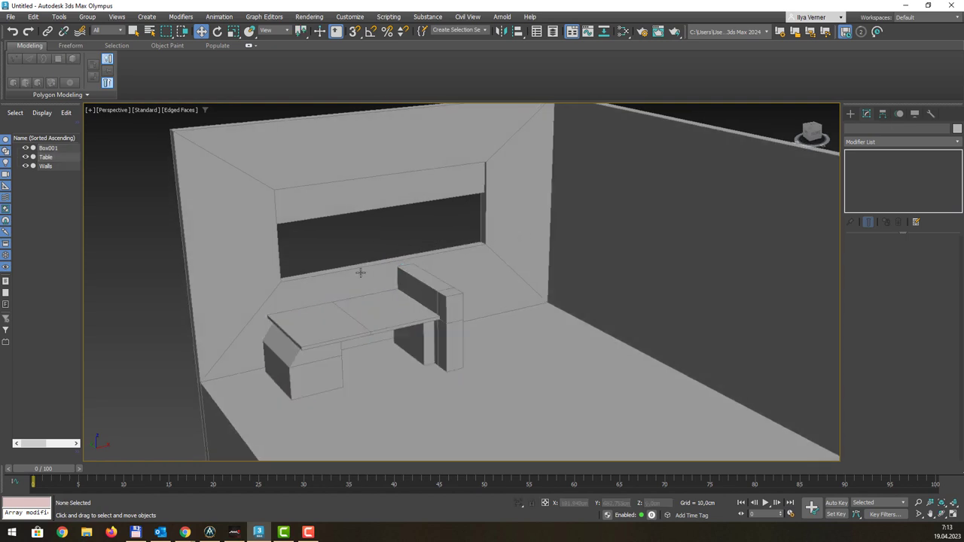
pyautogui.click(360, 274)
pyautogui.press('4')
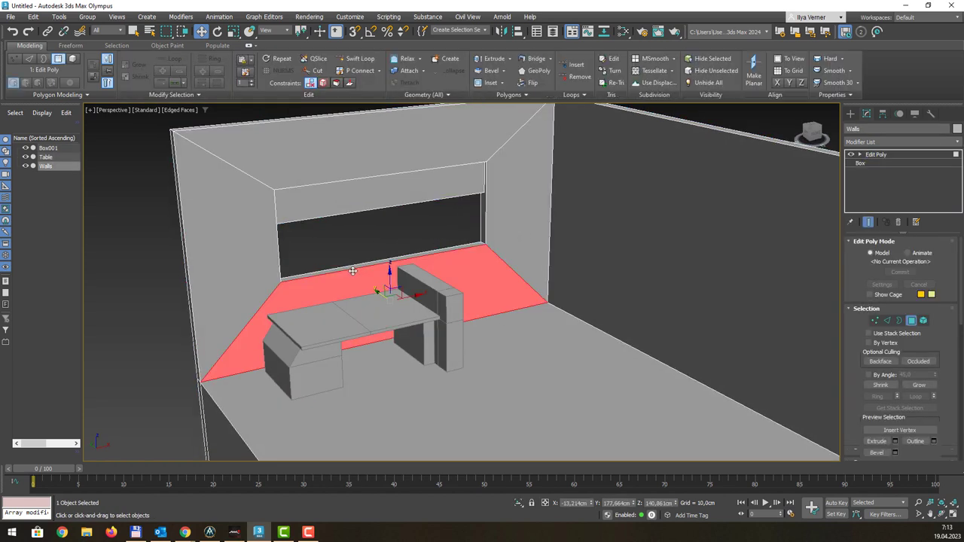
pyautogui.click(352, 266)
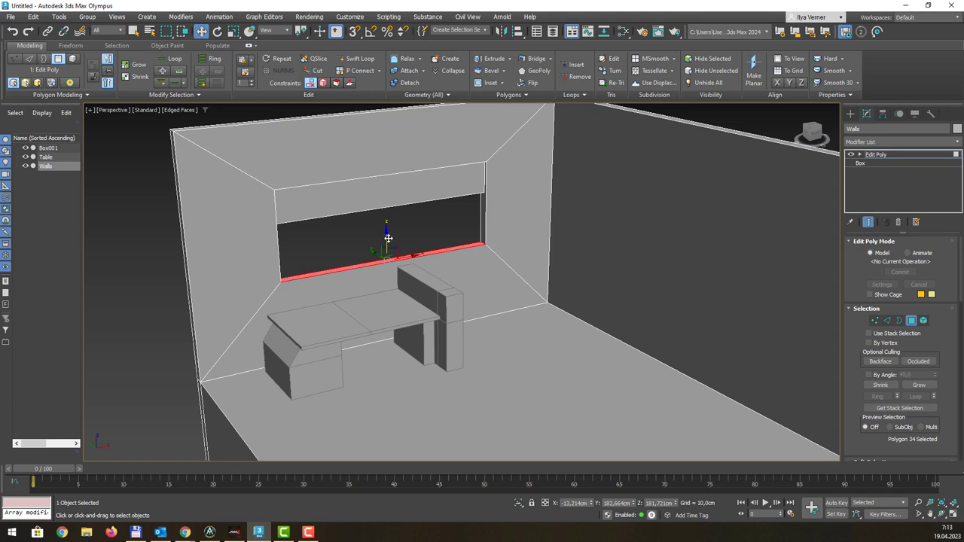
pyautogui.moveTo(387, 238); pyautogui.dragTo(391, 255)
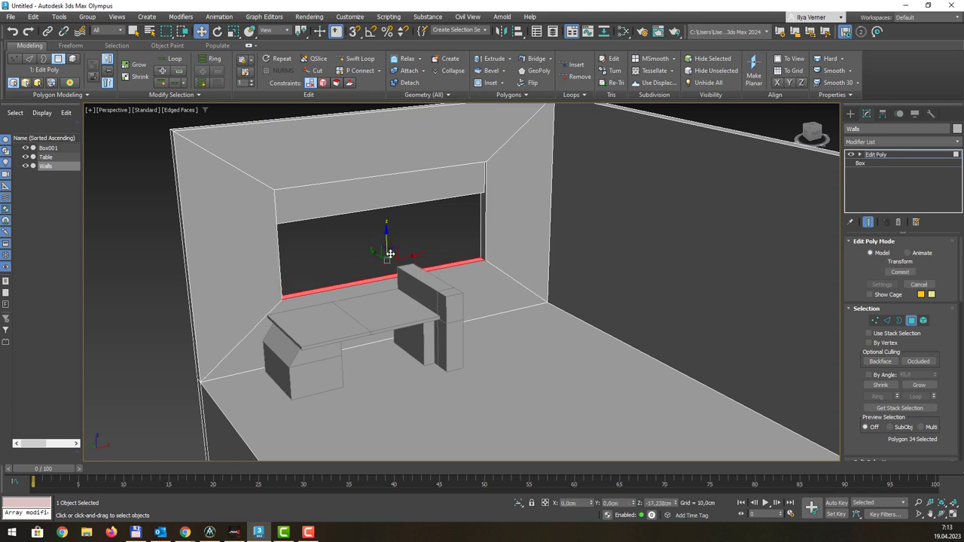
pyautogui.keyDown('alt'); pyautogui.moveTo(413, 241); pyautogui.dragTo(427, 247, button='middle'); pyautogui.keyUp('alt')
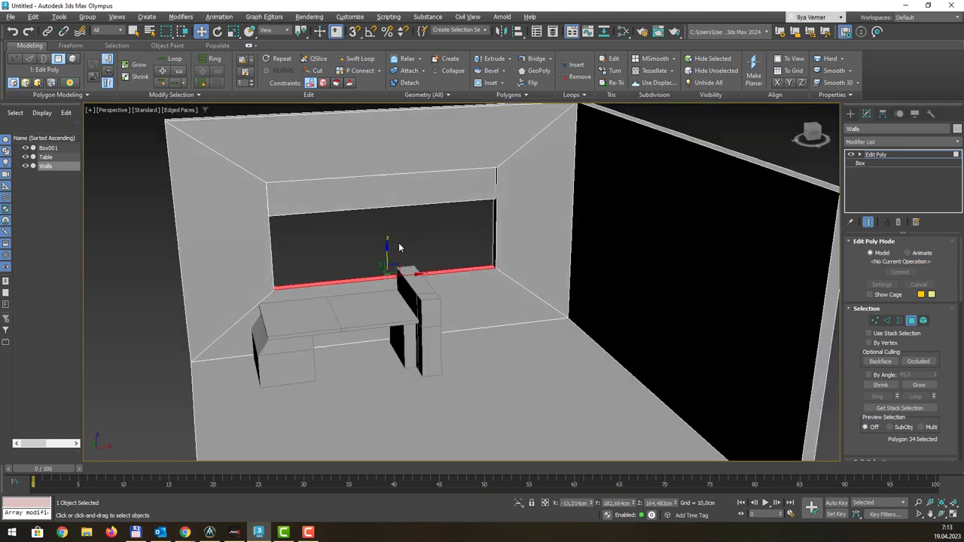
pyautogui.press('6')
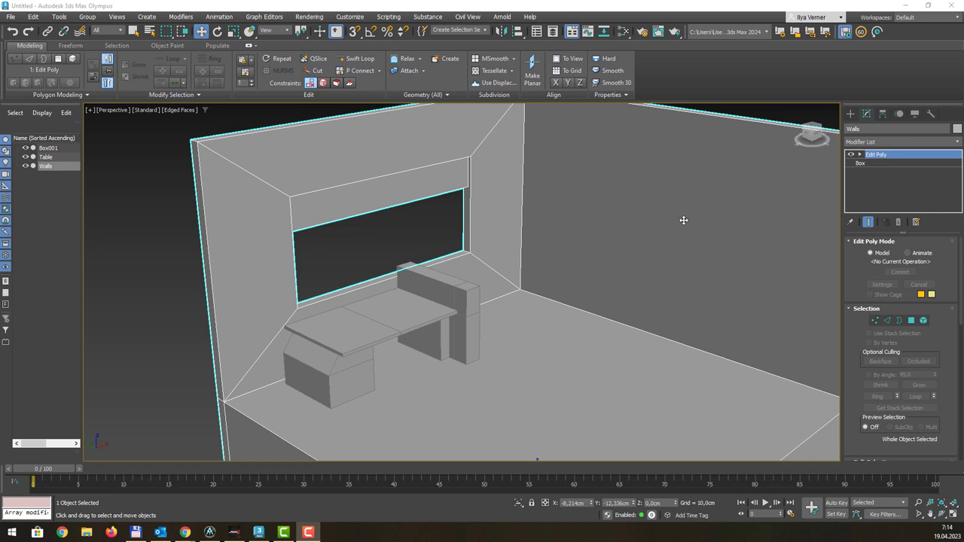
# Draw a thin box, Box002, about 150,8 cm wide and 32,8 cm high beside the window.
pyautogui.keyDown('alt'); pyautogui.moveTo(682, 218); pyautogui.dragTo(639, 251, button='middle'); pyautogui.keyUp('alt')
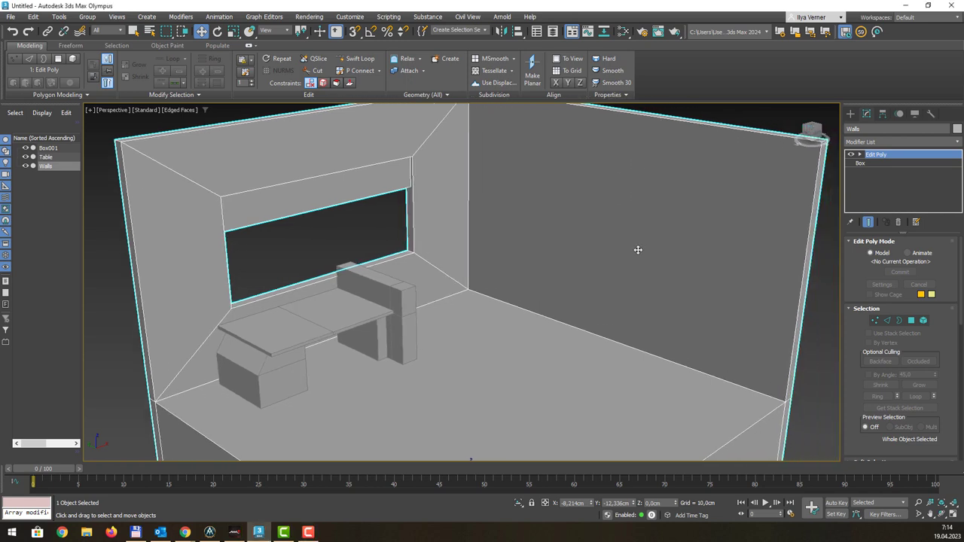
pyautogui.click(851, 113)
pyautogui.click(873, 175)
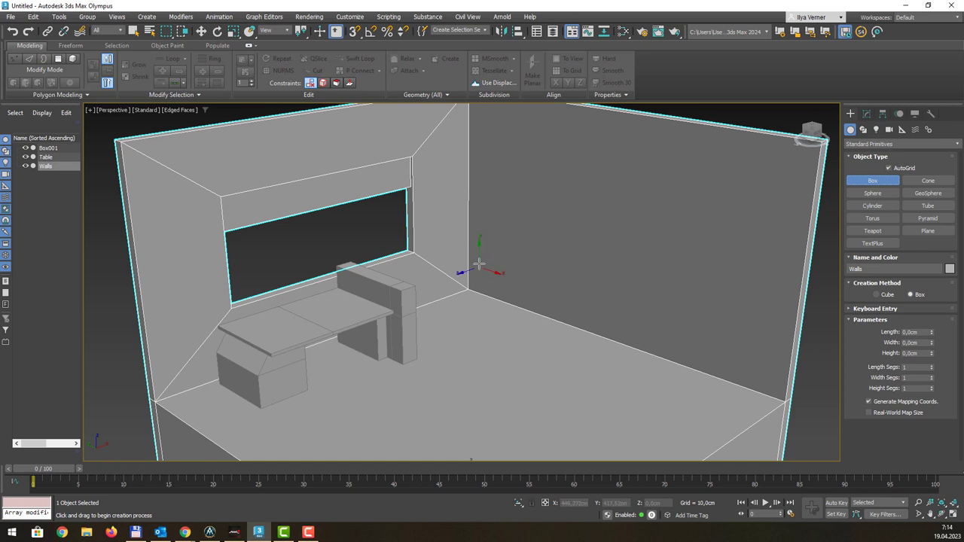
pyautogui.moveTo(474, 261); pyautogui.dragTo(579, 293)
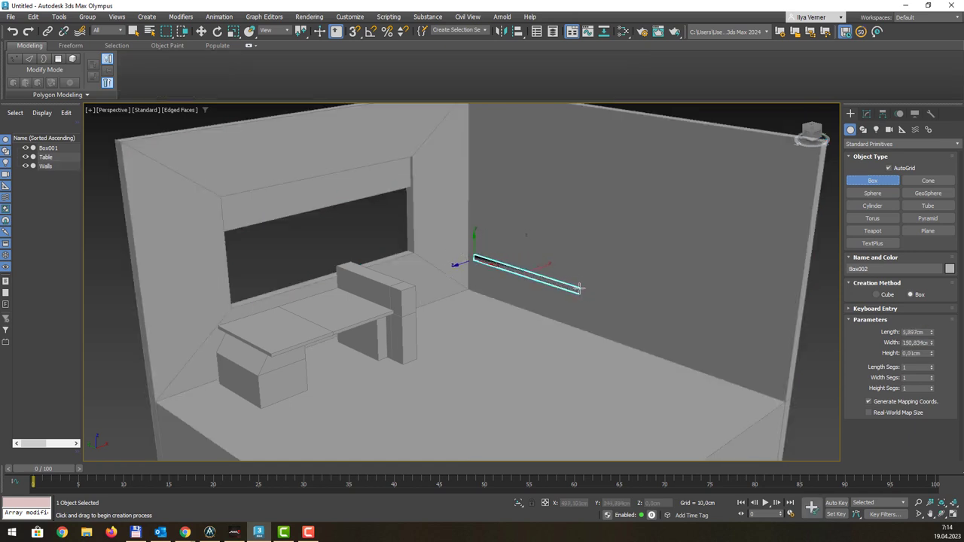
pyautogui.click(559, 302)
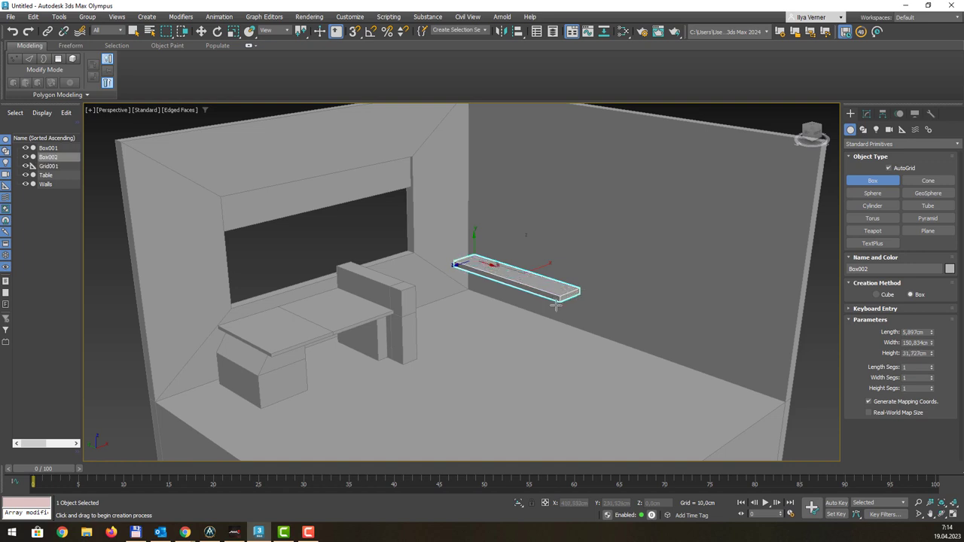
pyautogui.click(554, 301)
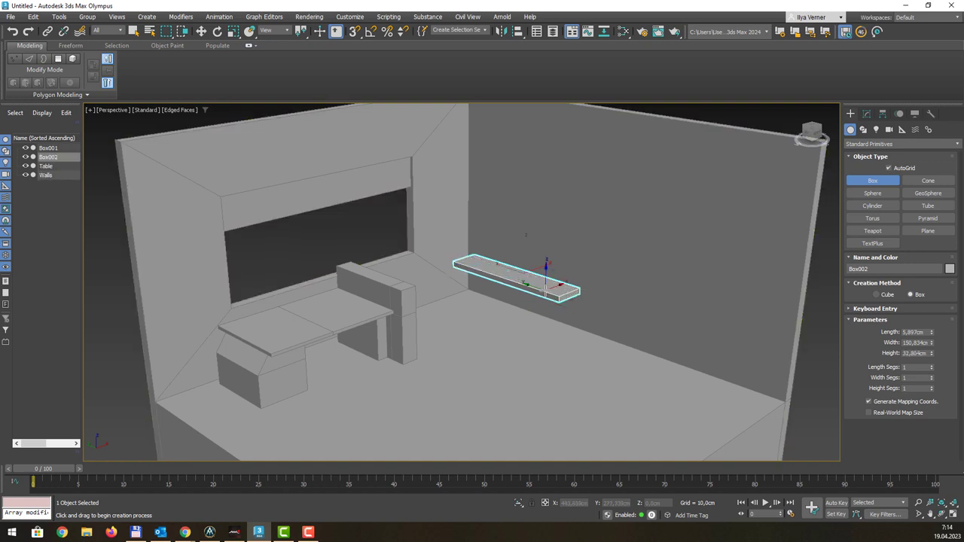
pyautogui.moveTo(550, 271)
pyautogui.keyDown('alt'); pyautogui.mouseDown(button='middle')
pyautogui.moveTo(516, 265)
pyautogui.moveTo(610, 249)
pyautogui.moveTo(598, 245)
pyautogui.mouseUp(button='middle'); pyautogui.keyUp('alt')
pyautogui.scroll(4, 532, 267)
pyautogui.press('w')
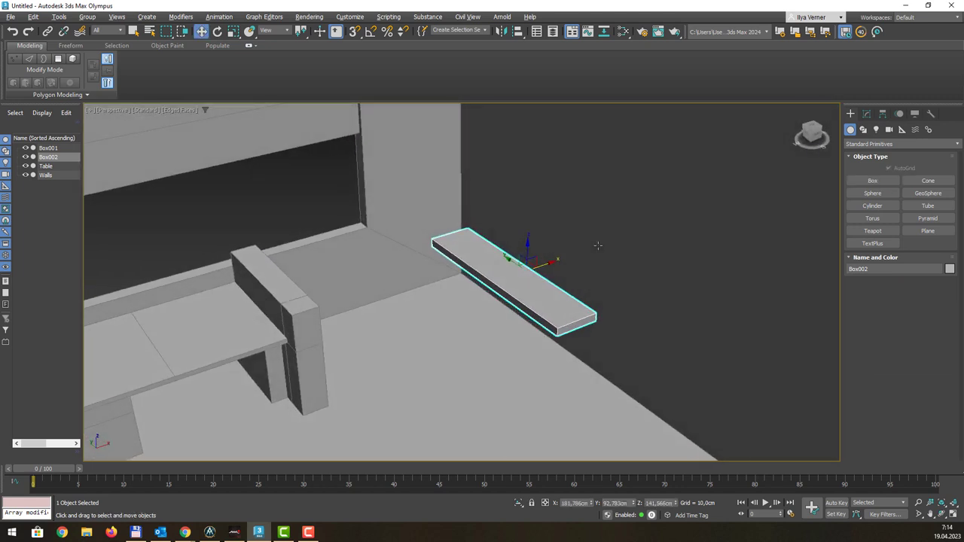
# Set Box002's Length to 5 cm, Width to 200 cm and Height to 50 cm.
pyautogui.click(866, 113)
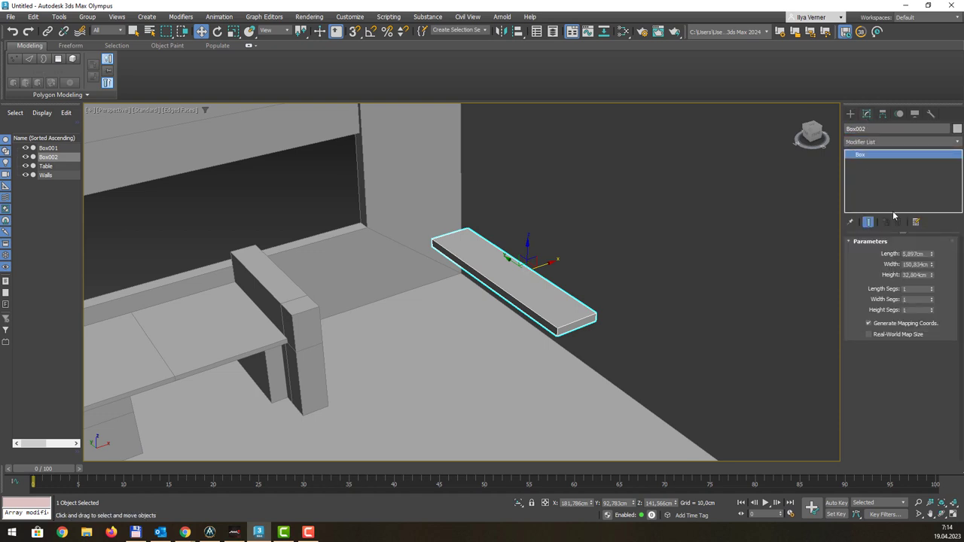
pyautogui.doubleClick(928, 253)
pyautogui.write('5')
pyautogui.press('Return')
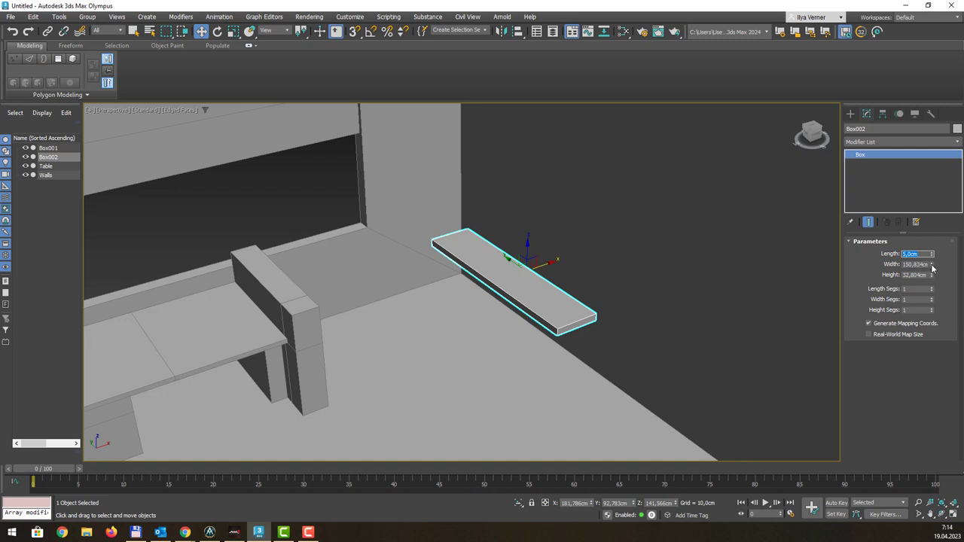
pyautogui.moveTo(933, 268); pyautogui.dragTo(934, 254)
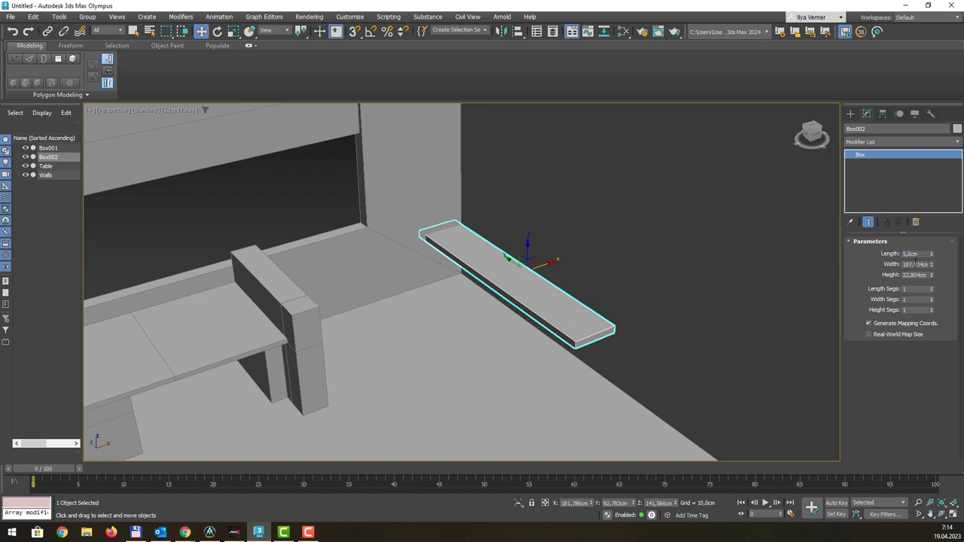
pyautogui.doubleClick(916, 265)
pyautogui.write('200')
pyautogui.press('Return')
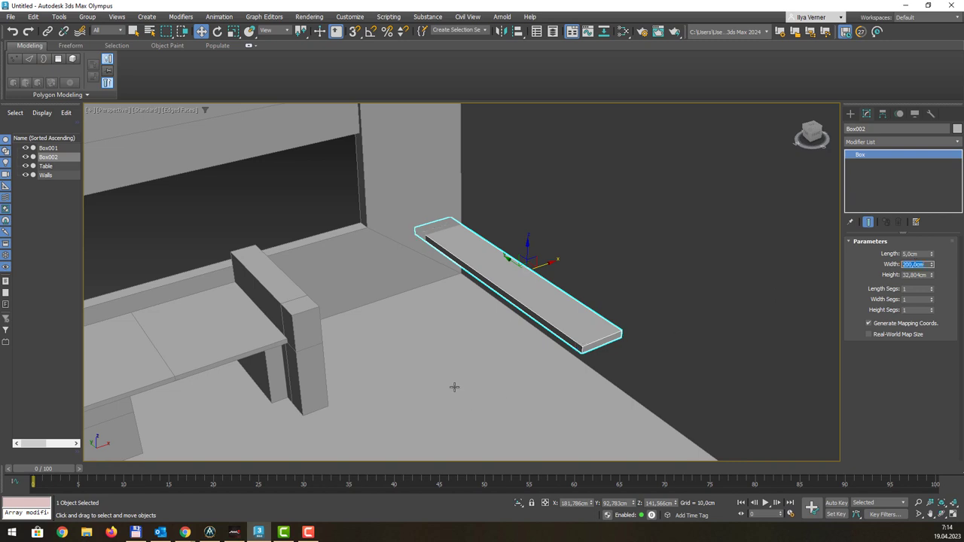
pyautogui.moveTo(523, 261); pyautogui.dragTo(546, 277)
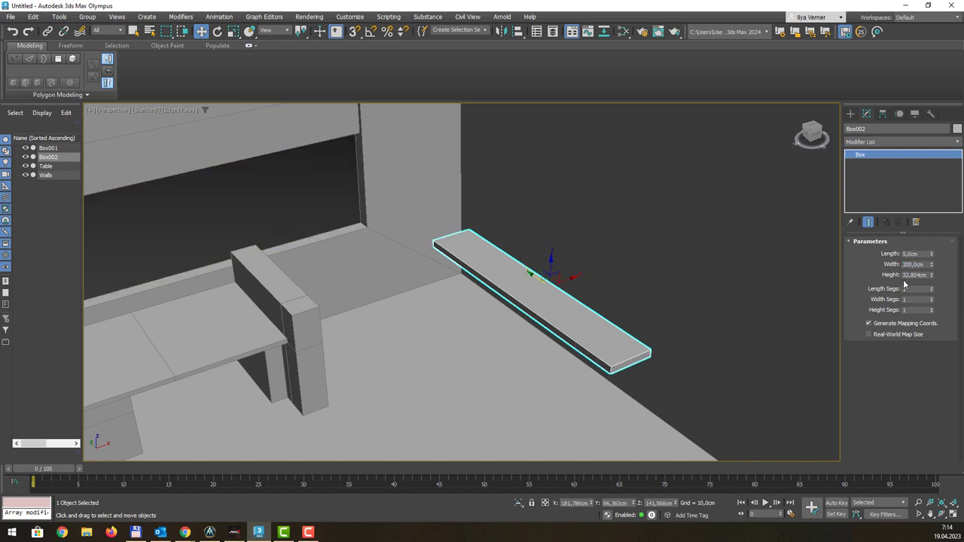
pyautogui.moveTo(931, 277); pyautogui.dragTo(932, 270)
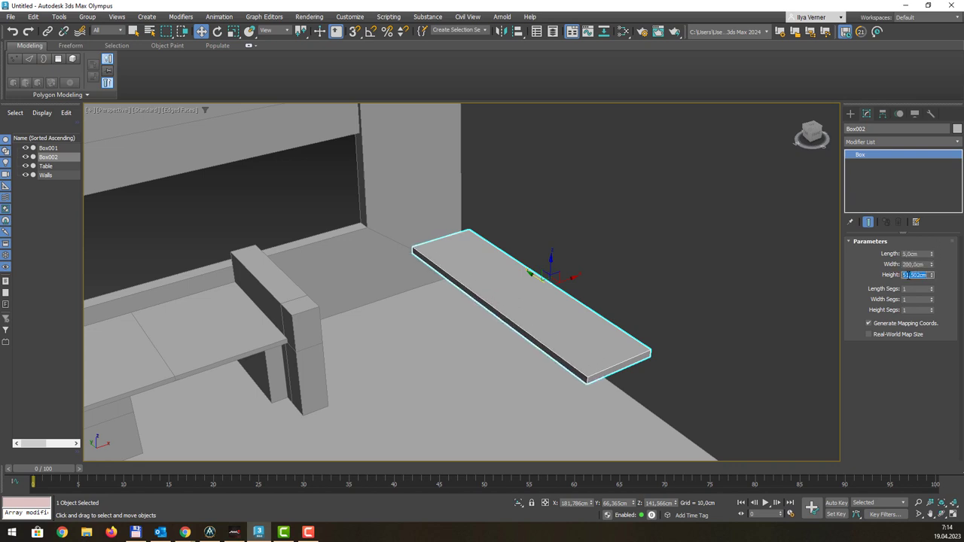
pyautogui.write('50')
pyautogui.press('Return')
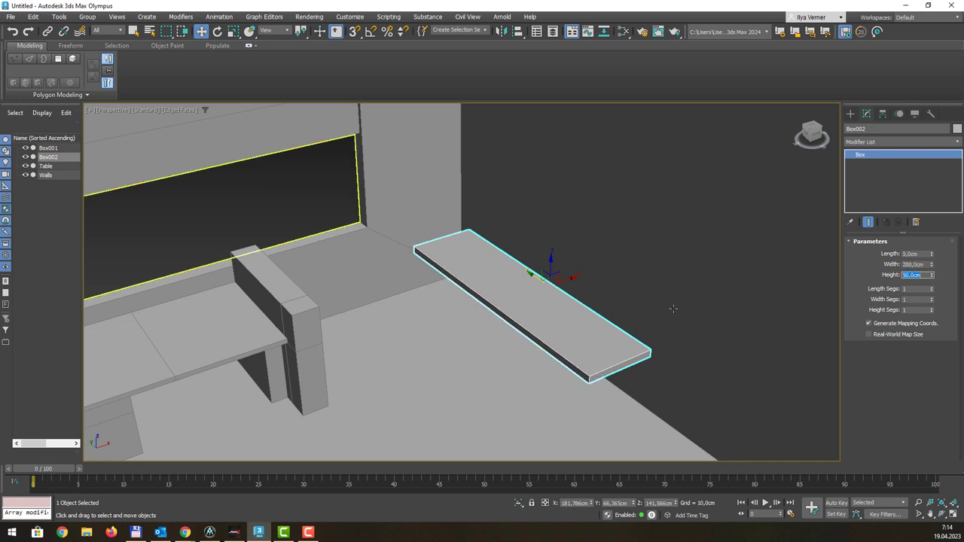
pyautogui.keyDown('alt'); pyautogui.moveTo(590, 321); pyautogui.dragTo(625, 287, button='middle'); pyautogui.keyUp('alt')
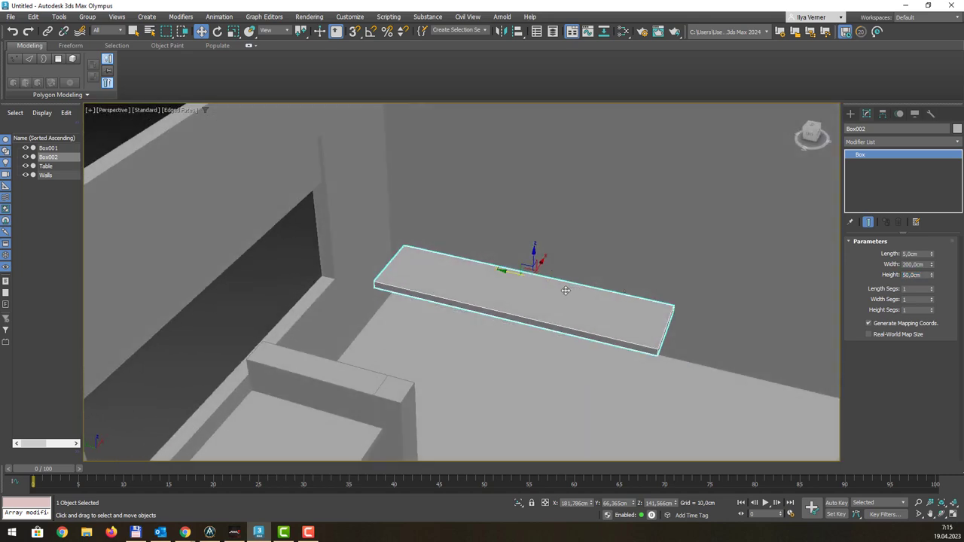
# In Top view with 3D Snaps on, snap Box002's back edge to the Walls vertex.
pyautogui.press('t')
pyautogui.moveTo(520, 243); pyautogui.dragTo(463, 371, button='middle')
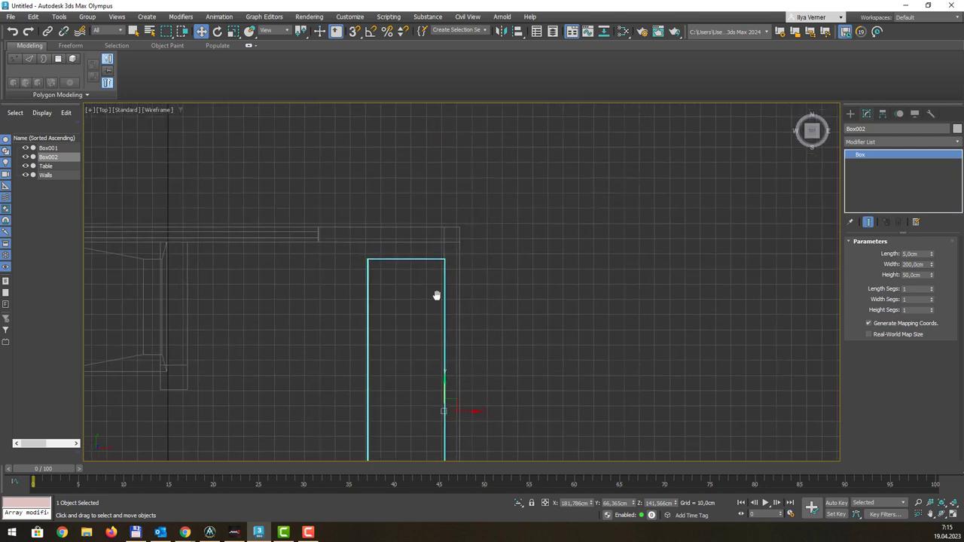
pyautogui.scroll(2, 390, 259)
pyautogui.scroll(2, 389, 259)
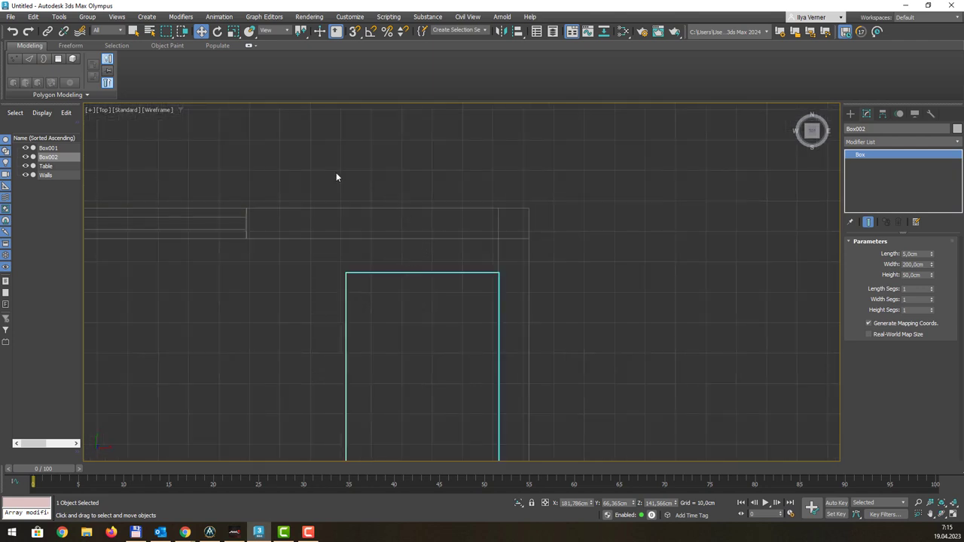
pyautogui.press('s')
pyautogui.click(496, 253)
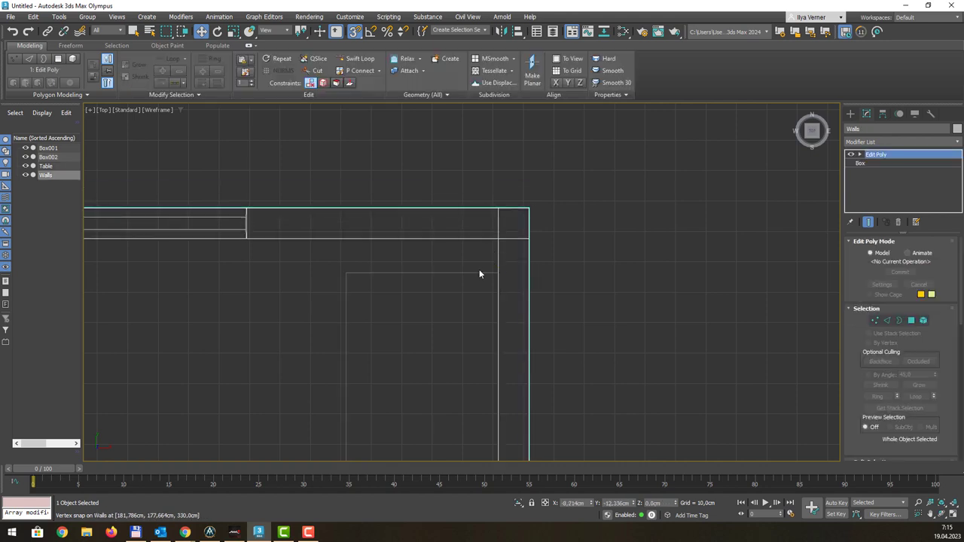
pyautogui.click(476, 273)
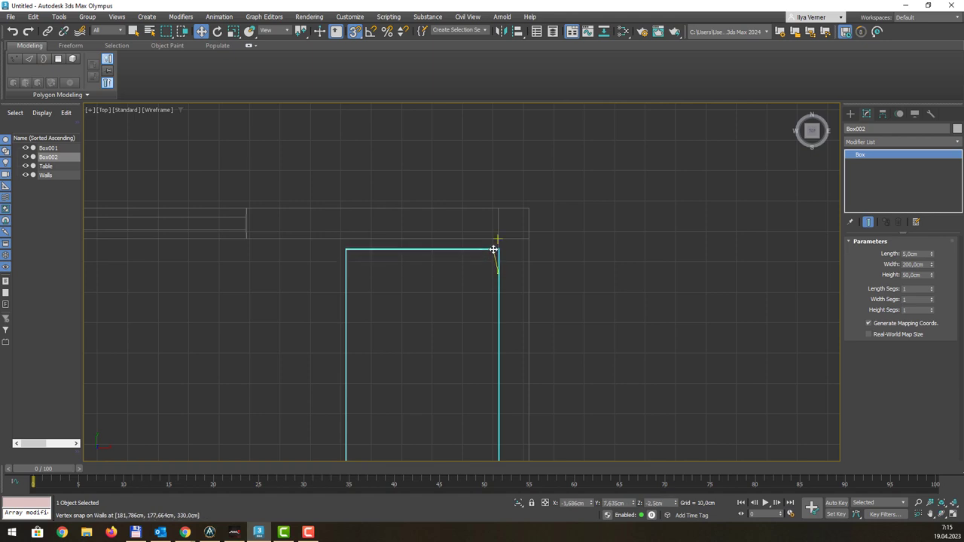
pyautogui.moveTo(495, 272); pyautogui.dragTo(498, 240)
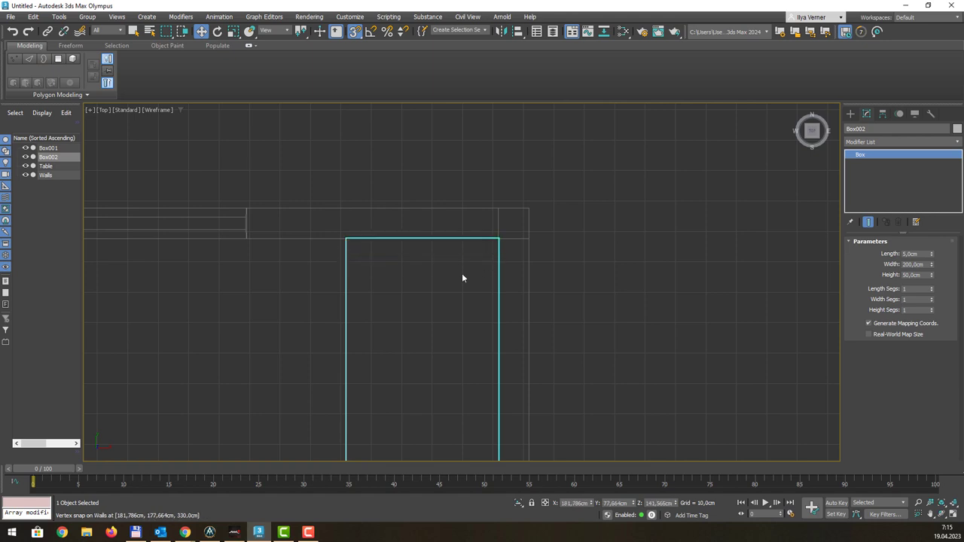
# Toggle 3D Snaps off and check the shelf against the wall in Perspective.
pyautogui.press('p')
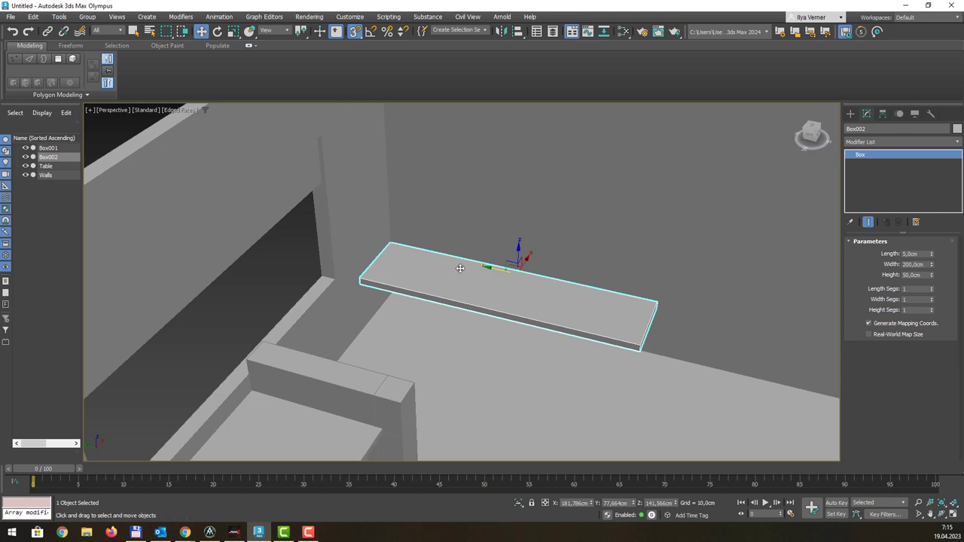
pyautogui.moveTo(461, 269)
pyautogui.keyDown('alt'); pyautogui.mouseDown(button='middle')
pyautogui.moveTo(510, 206)
pyautogui.moveTo(504, 196)
pyautogui.moveTo(549, 223)
pyautogui.moveTo(541, 227)
pyautogui.mouseUp(button='middle'); pyautogui.keyUp('alt')
pyautogui.press('s')
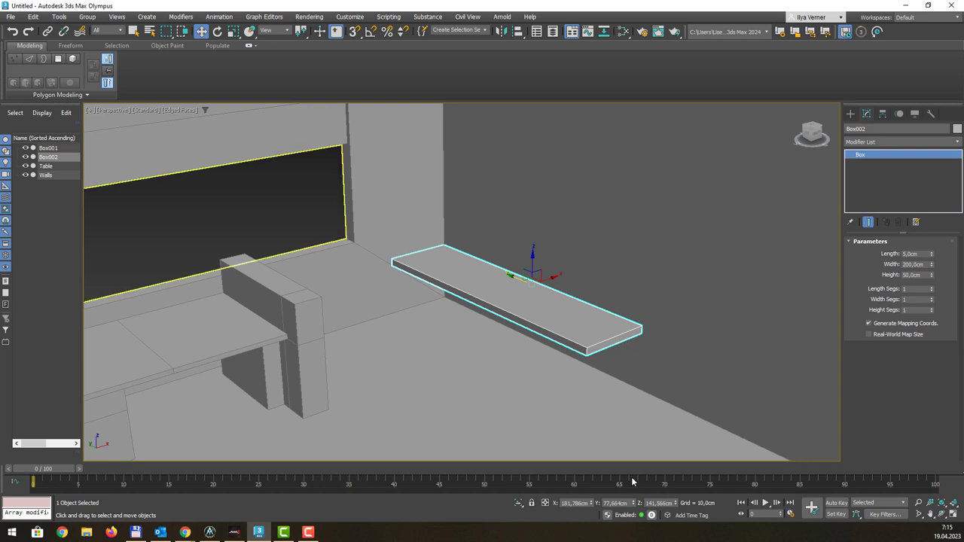
pyautogui.moveTo(486, 296)
pyautogui.keyDown('alt'); pyautogui.mouseDown(button='middle')
pyautogui.moveTo(508, 295)
pyautogui.moveTo(452, 308)
pyautogui.moveTo(512, 290)
pyautogui.mouseUp(button='middle'); pyautogui.keyUp('alt')
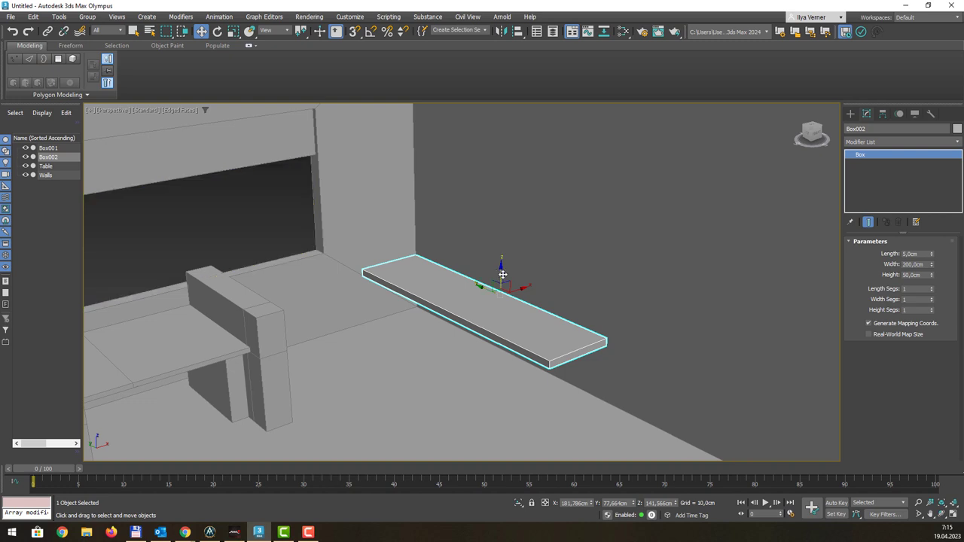
# Clone the shelf board into a new box, Box003, and set its width to 50 cm.
pyautogui.keyDown('shift'); pyautogui.moveTo(501, 289); pyautogui.dragTo(501, 332); pyautogui.keyUp('shift')
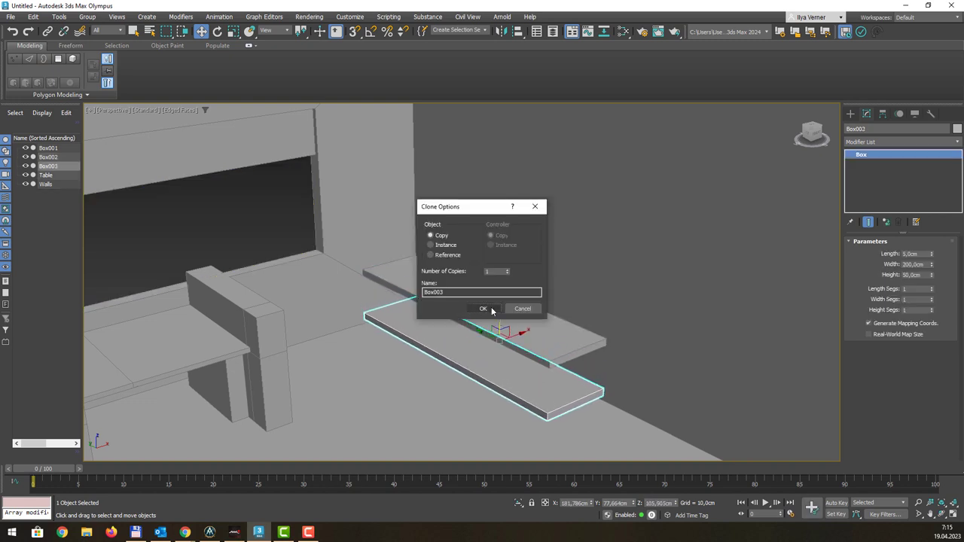
pyautogui.click(490, 308)
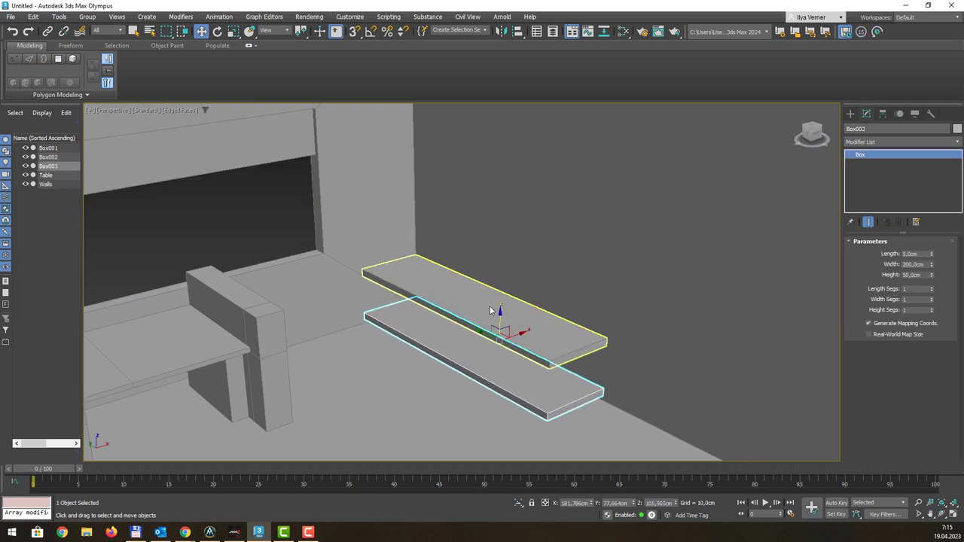
pyautogui.doubleClick(914, 264)
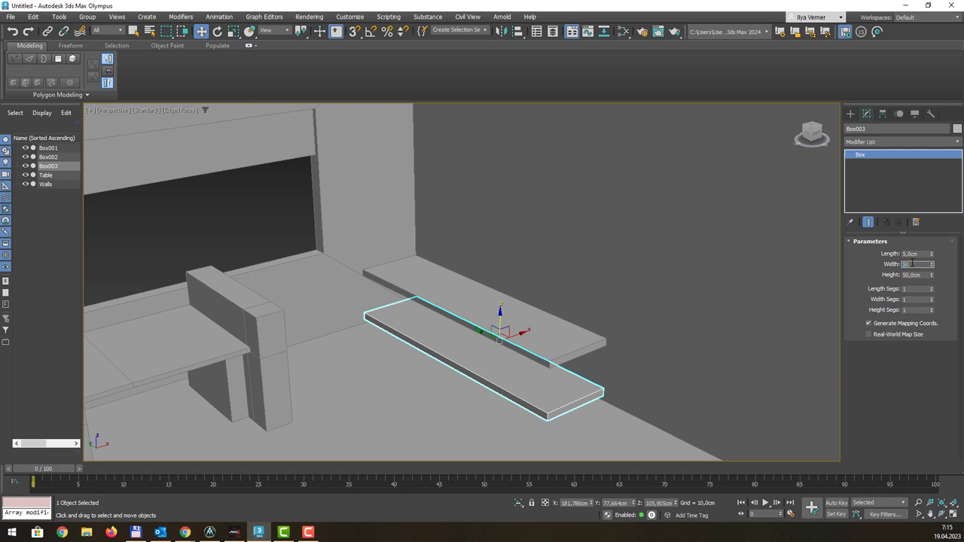
pyautogui.write('50')
pyautogui.press('Return')
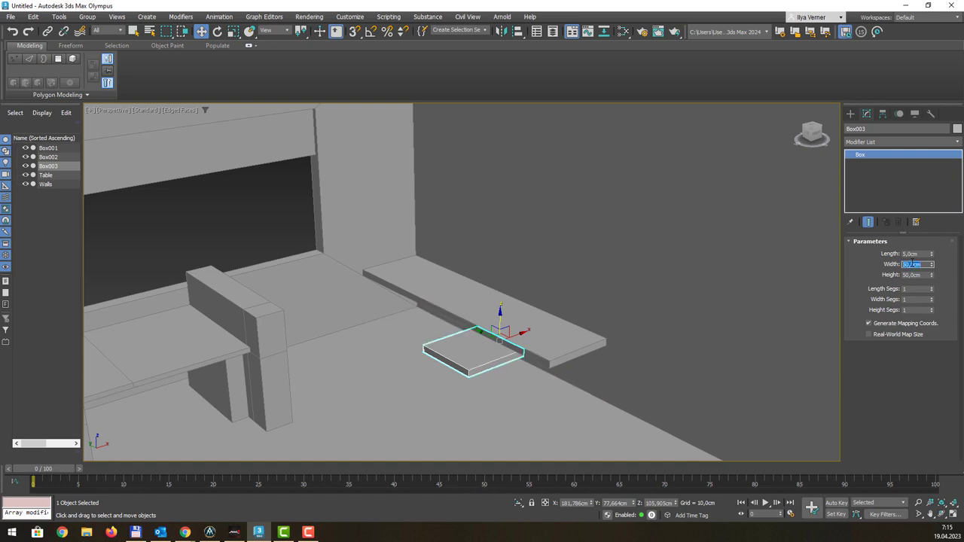
# Move Box003 forward along the floor and size it to 42,75 × 50 × 50 cm.
pyautogui.moveTo(499, 360); pyautogui.dragTo(500, 281, button='middle')
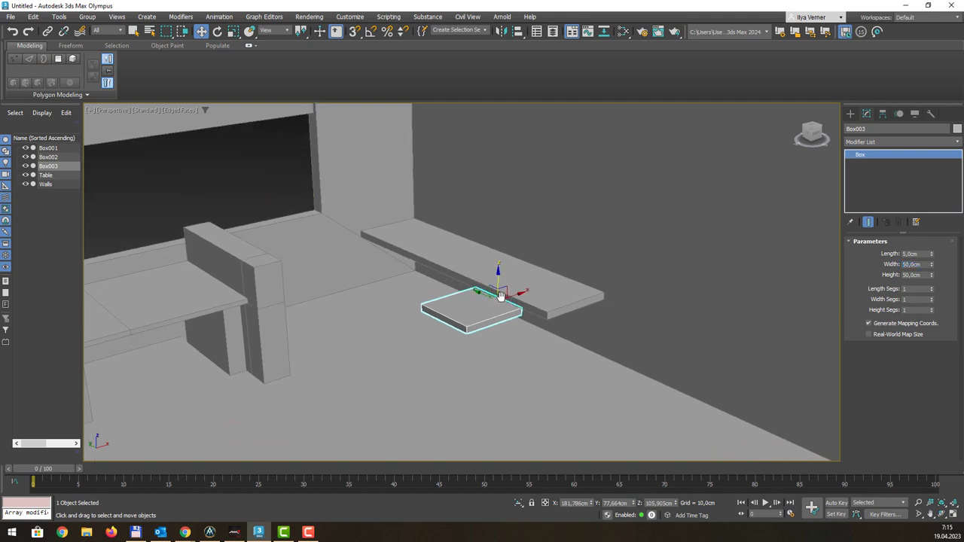
pyautogui.moveTo(482, 276); pyautogui.dragTo(529, 297)
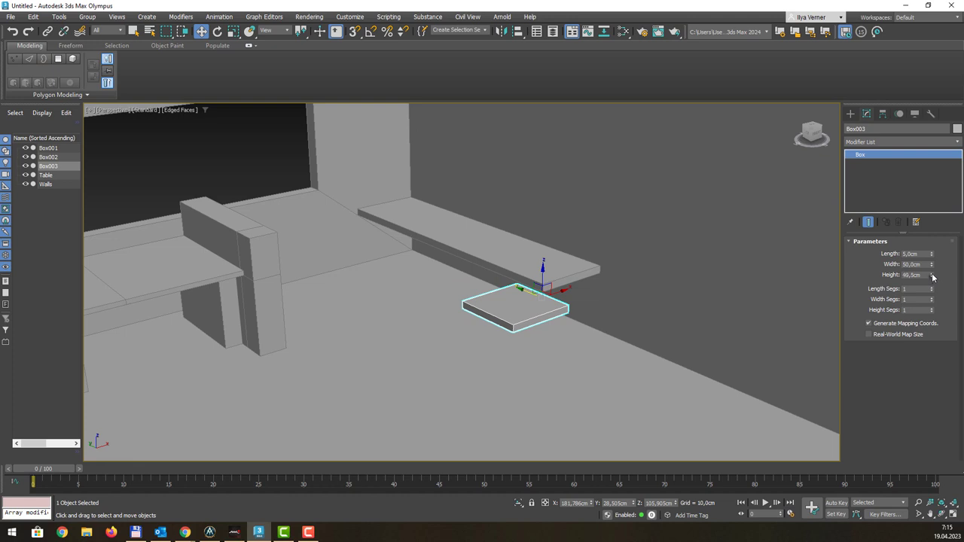
pyautogui.moveTo(935, 279)
pyautogui.mouseDown()
pyautogui.moveTo(948, 63)
pyautogui.moveTo(935, 386)
pyautogui.mouseUp()
pyautogui.hotkey('ctrl', 'z')
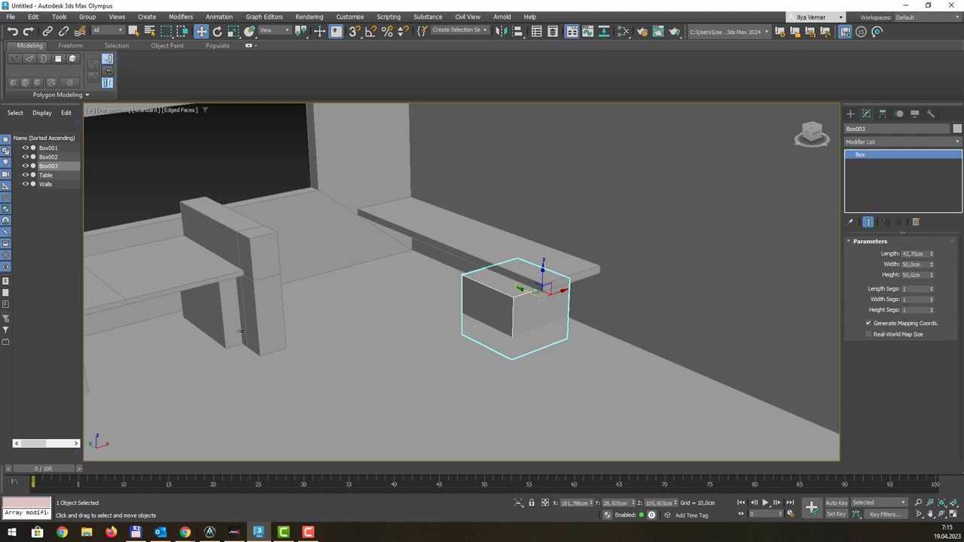
# In the Front view, raise Box003 and trim its Length to 41.591 cm.
pyautogui.press('f')
pyautogui.moveTo(673, 333); pyautogui.dragTo(487, 344, button='middle')
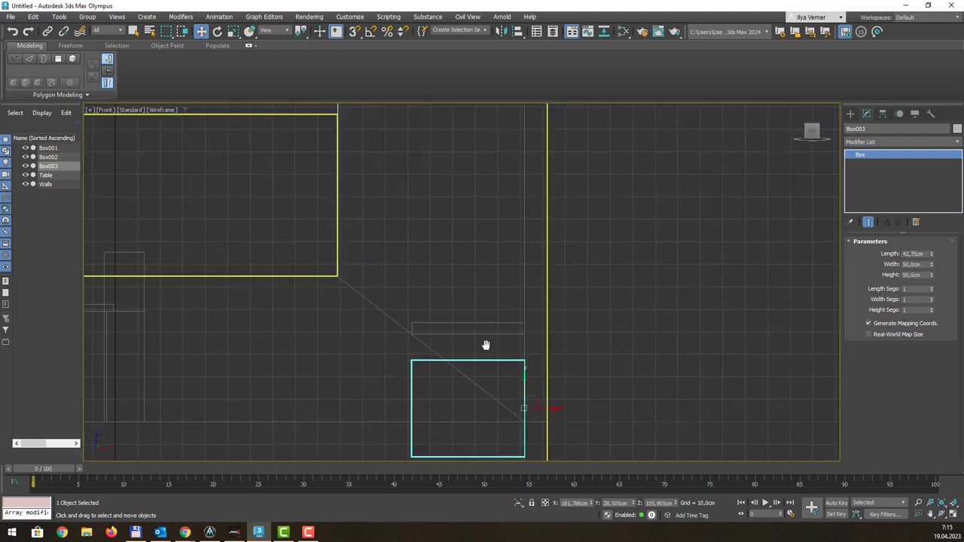
pyautogui.scroll(-2, 465, 348)
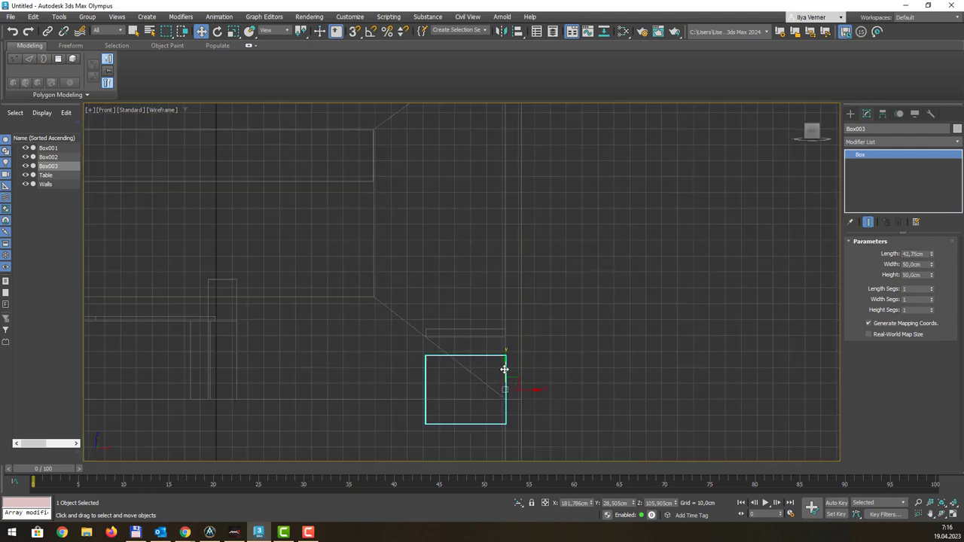
pyautogui.moveTo(505, 370); pyautogui.dragTo(502, 349)
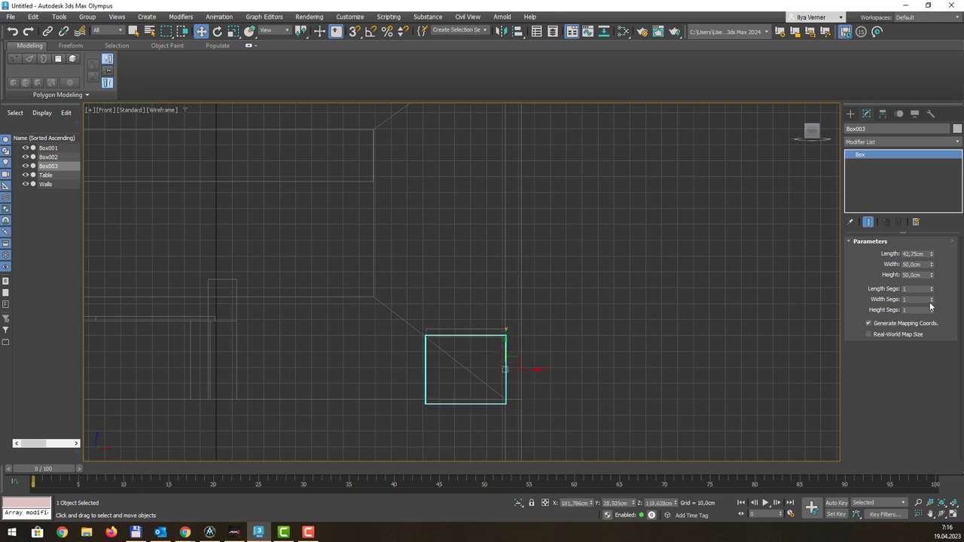
pyautogui.scroll(2, 495, 358)
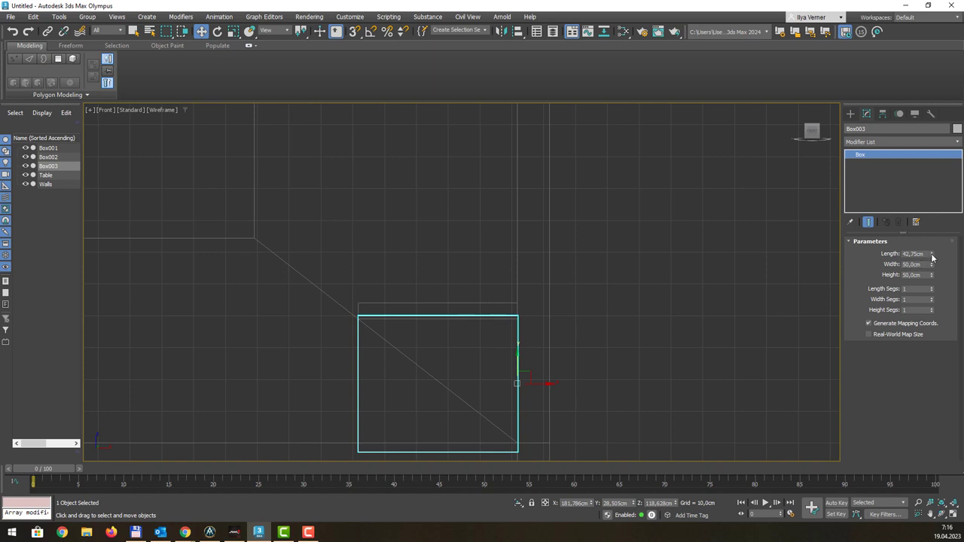
pyautogui.moveTo(932, 258); pyautogui.dragTo(913, 264)
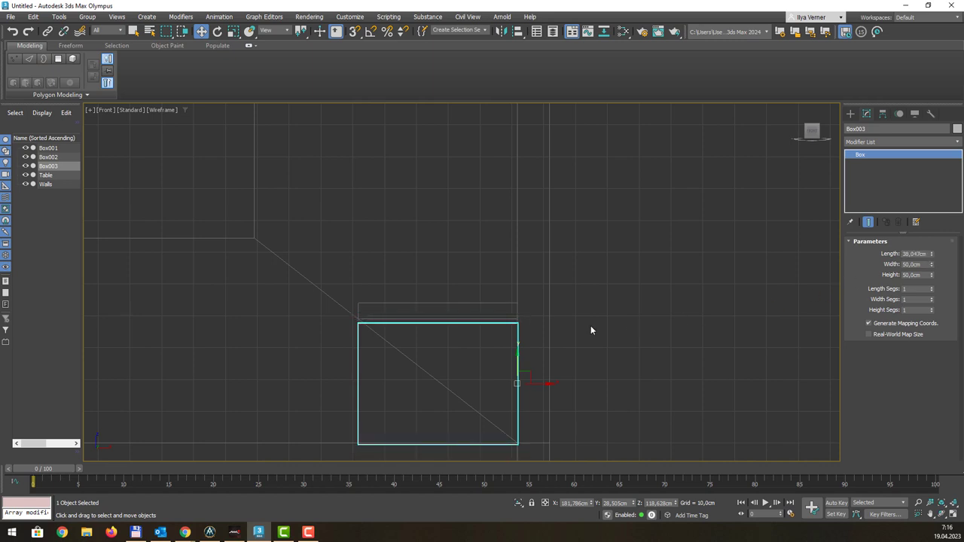
pyautogui.moveTo(519, 361); pyautogui.dragTo(519, 352)
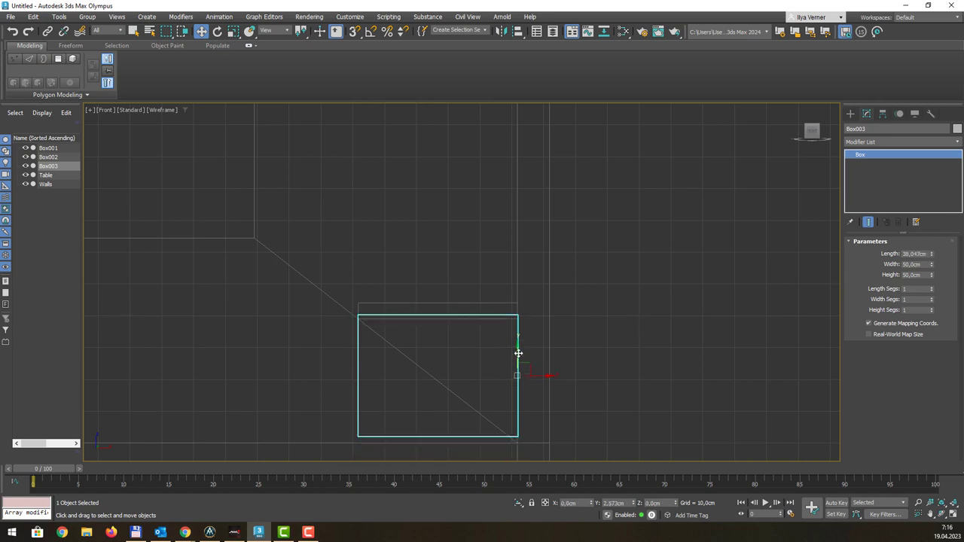
pyautogui.moveTo(934, 257); pyautogui.dragTo(933, 251)
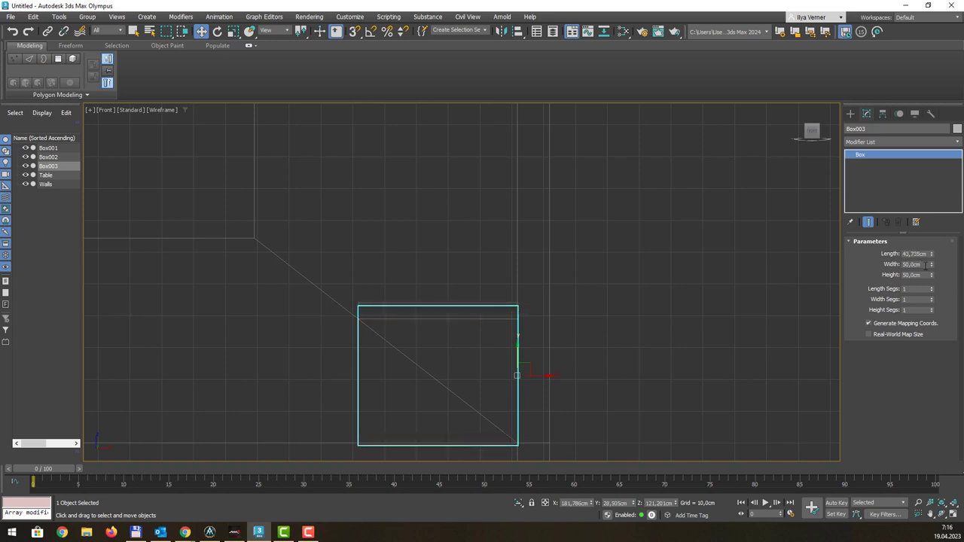
pyautogui.moveTo(934, 257); pyautogui.dragTo(933, 259)
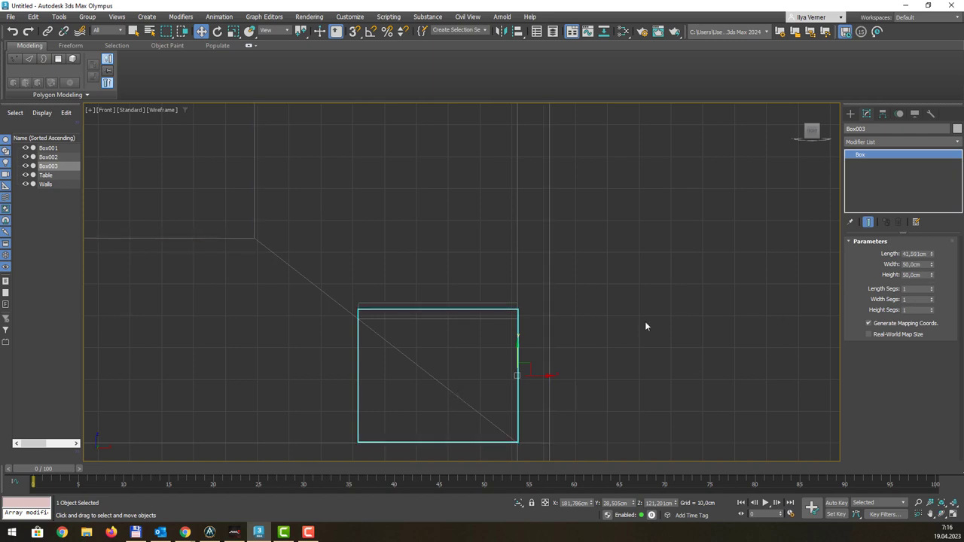
pyautogui.moveTo(487, 385); pyautogui.dragTo(493, 347, button='middle')
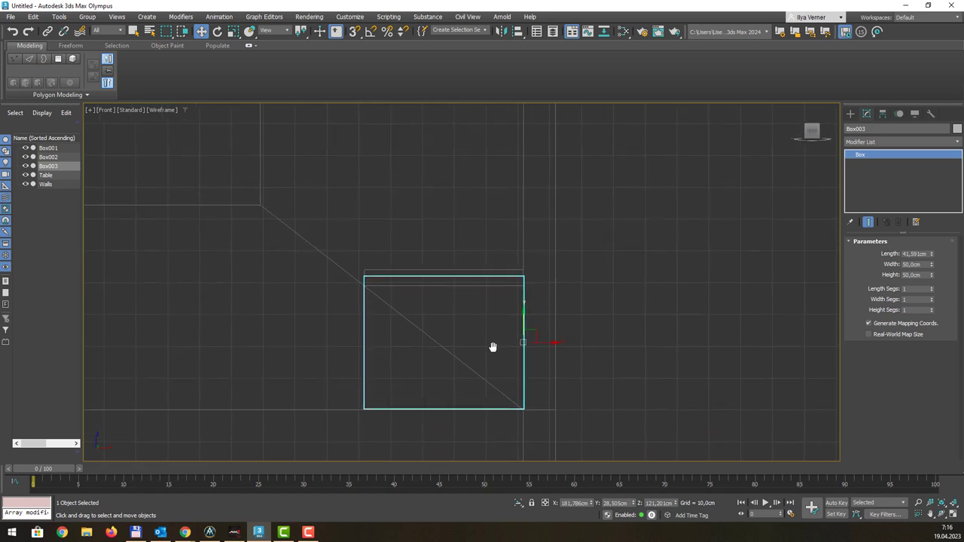
# Add Edit Poly to Box003, widen its left side and snap its bottom vertices to the floor.
pyautogui.click(15, 59)
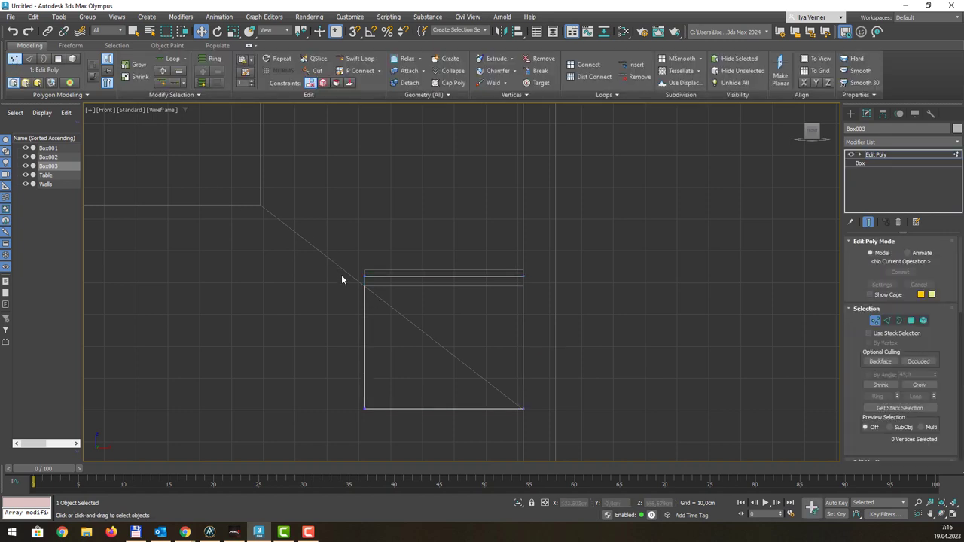
pyautogui.moveTo(387, 409); pyautogui.dragTo(394, 422)
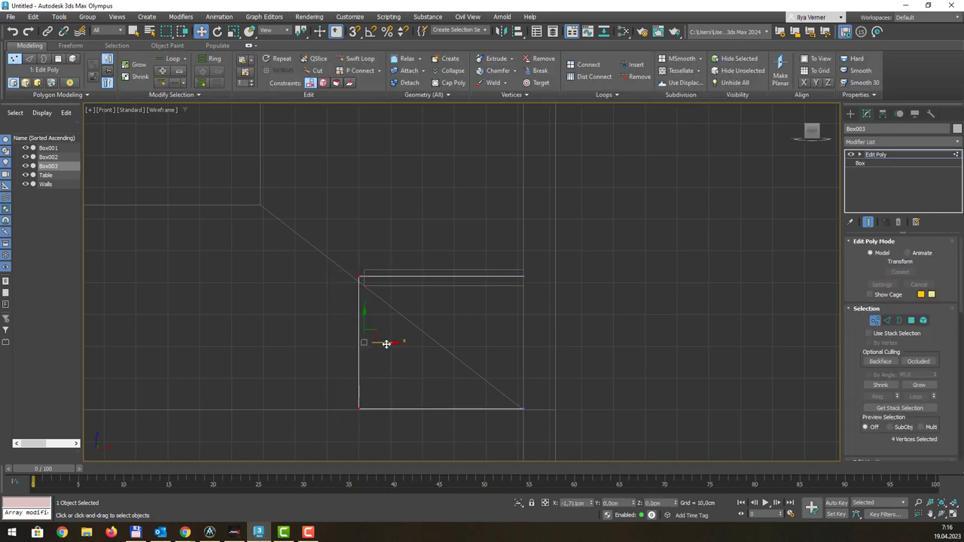
pyautogui.moveTo(395, 344); pyautogui.dragTo(382, 344)
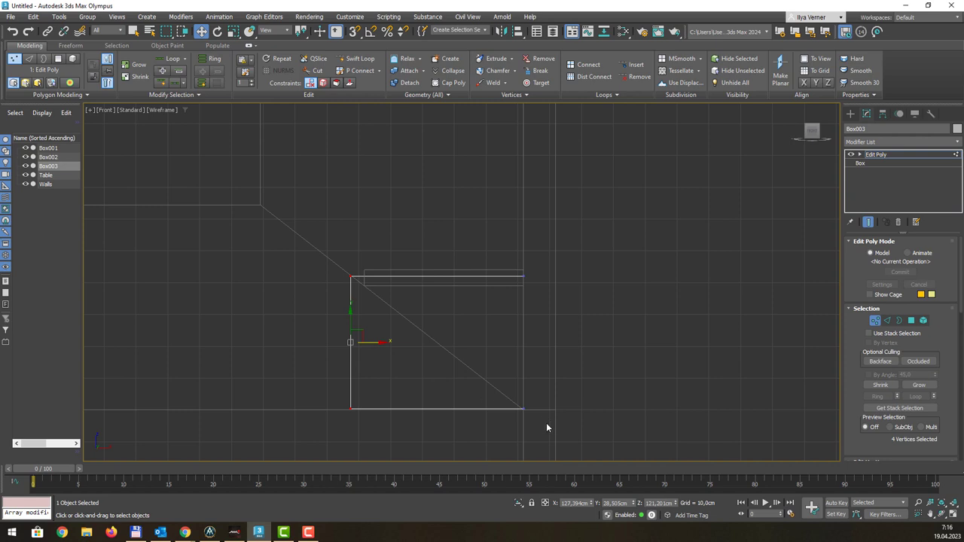
pyautogui.moveTo(309, 390); pyautogui.dragTo(309, 386)
pyautogui.press('s')
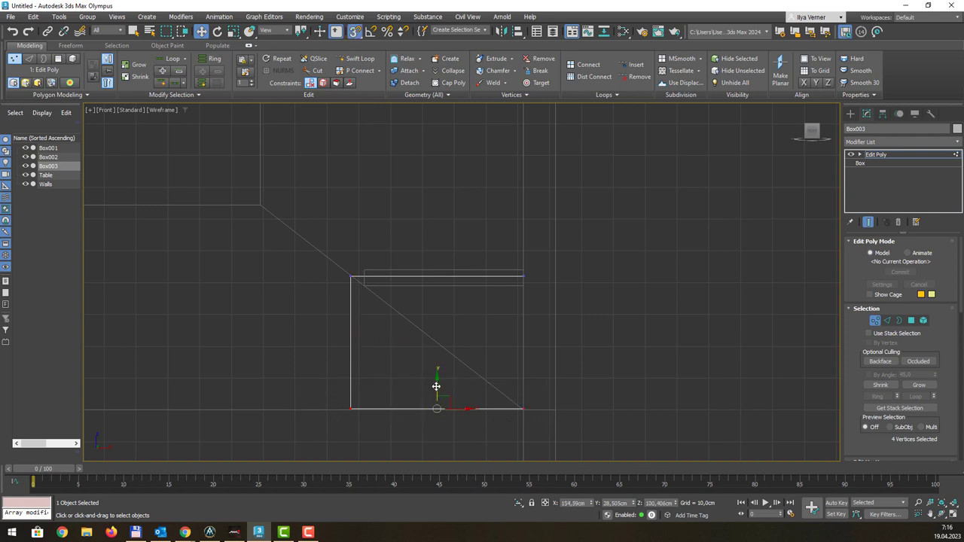
pyautogui.moveTo(437, 409)
pyautogui.mouseDown()
pyautogui.moveTo(481, 384)
pyautogui.moveTo(523, 408)
pyautogui.mouseUp()
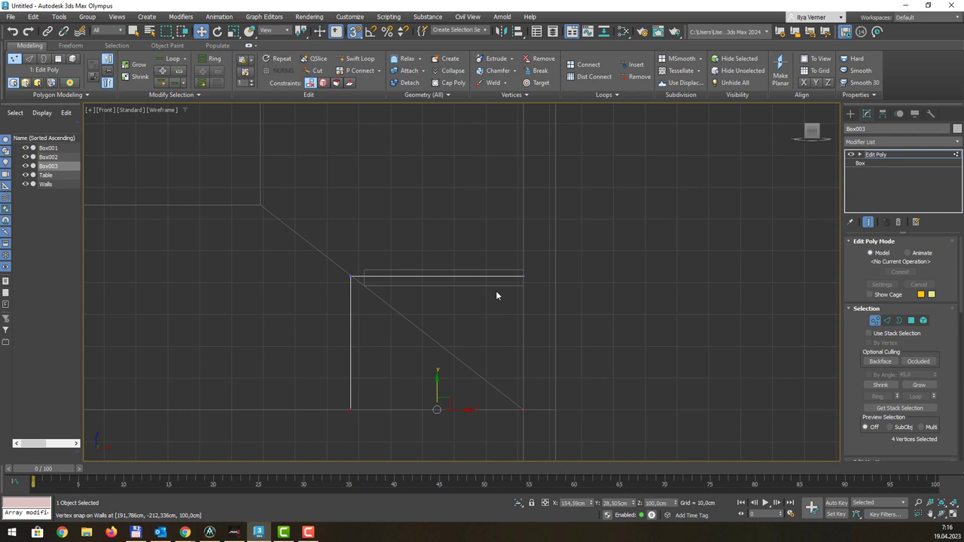
# In the Perspective view, move Box003 under the shelf's end.
pyautogui.press('p')
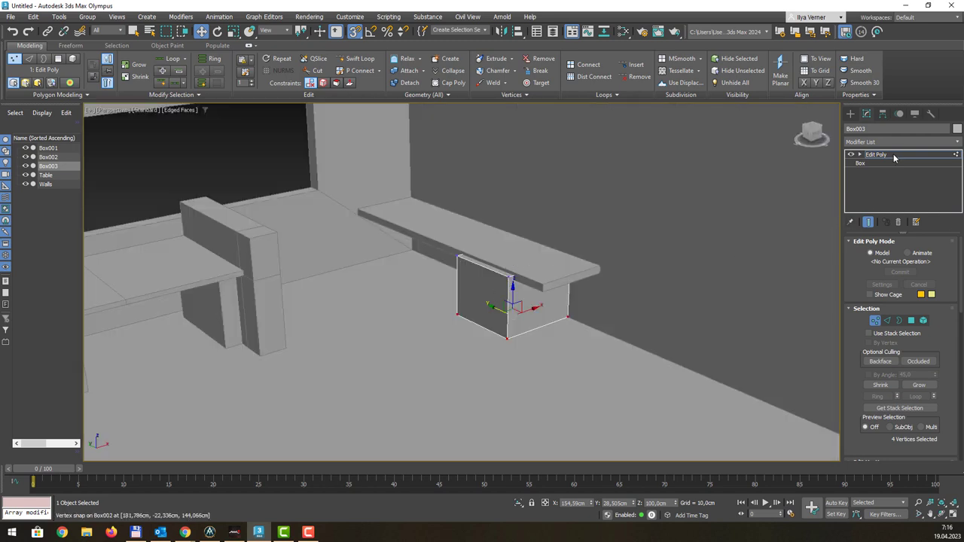
pyautogui.click(896, 155)
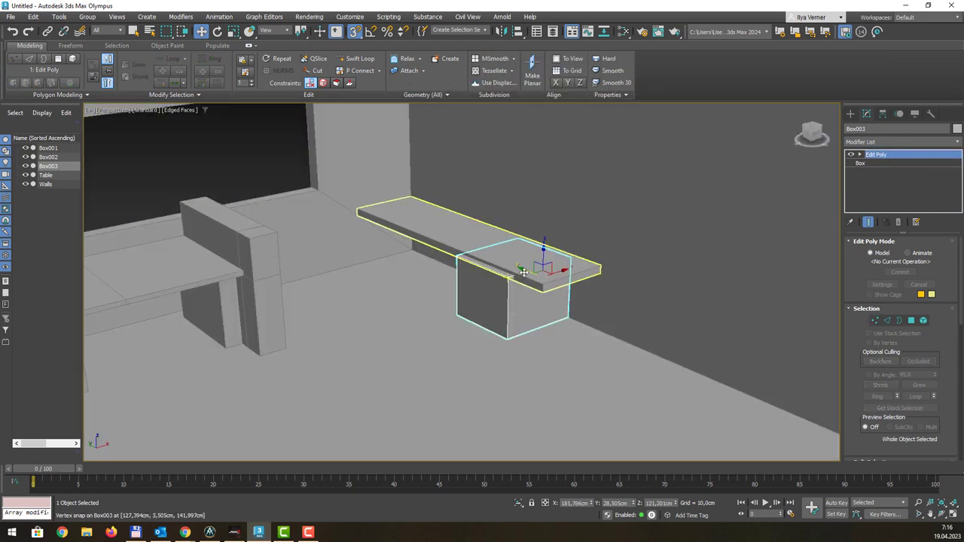
pyautogui.moveTo(526, 269); pyautogui.dragTo(558, 296)
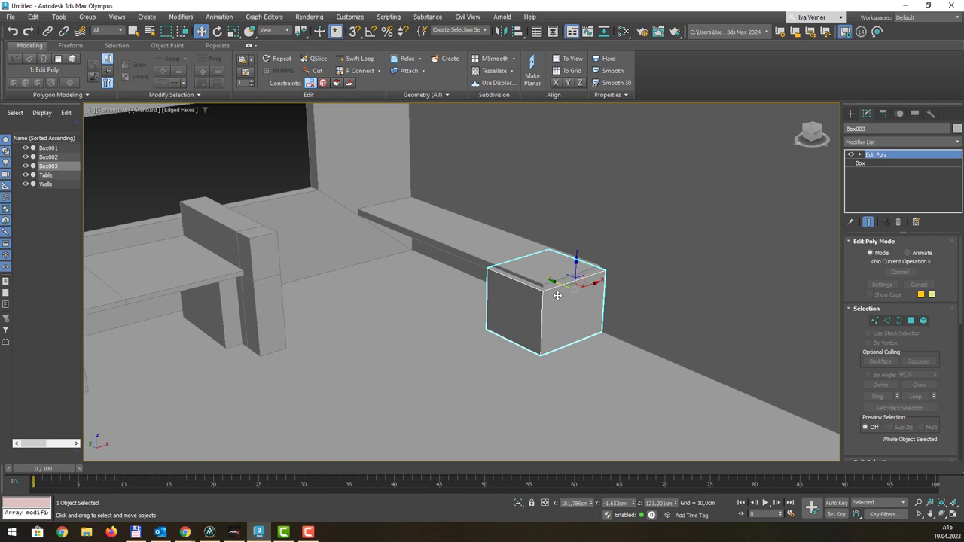
# Select Box003's top polygon and lower it slightly.
pyautogui.press('3')
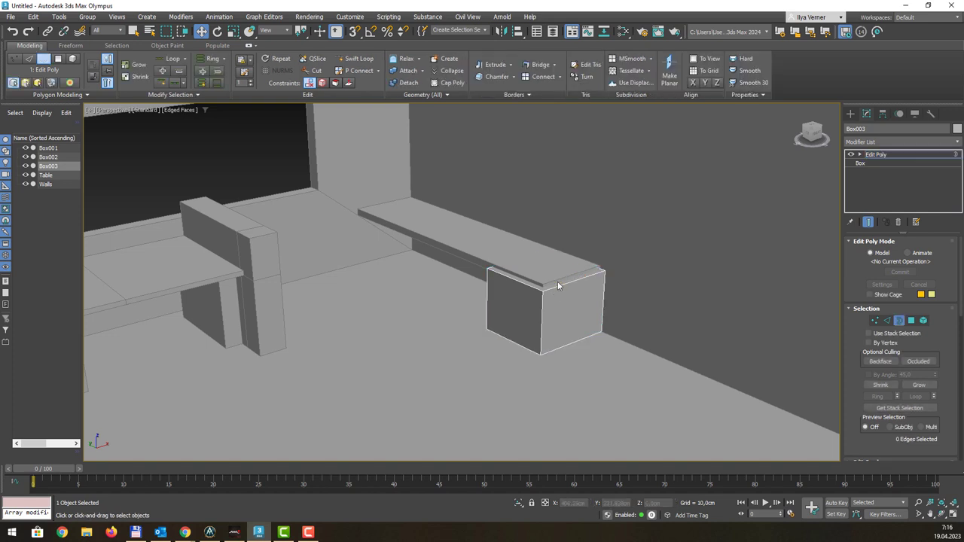
pyautogui.press('4')
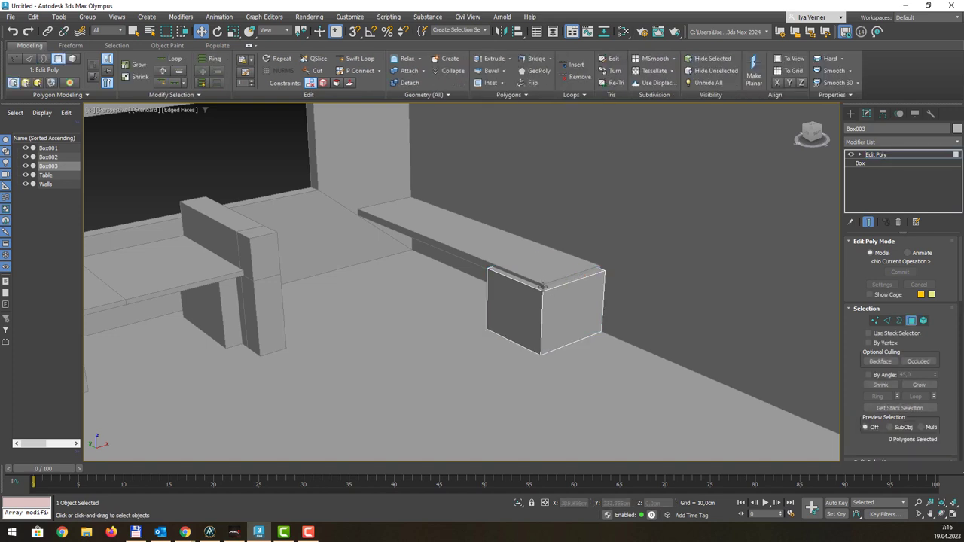
pyautogui.click(544, 286)
pyautogui.moveTo(549, 257); pyautogui.dragTo(548, 254)
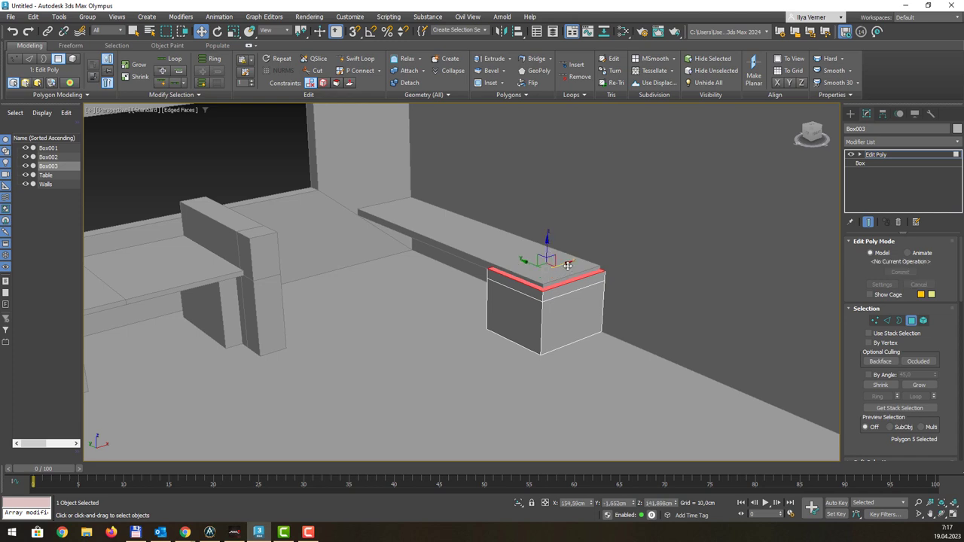
pyautogui.moveTo(619, 272)
pyautogui.keyDown('alt'); pyautogui.mouseDown(button='middle')
pyautogui.moveTo(628, 266)
pyautogui.moveTo(619, 273)
pyautogui.mouseUp(button='middle'); pyautogui.keyUp('alt')
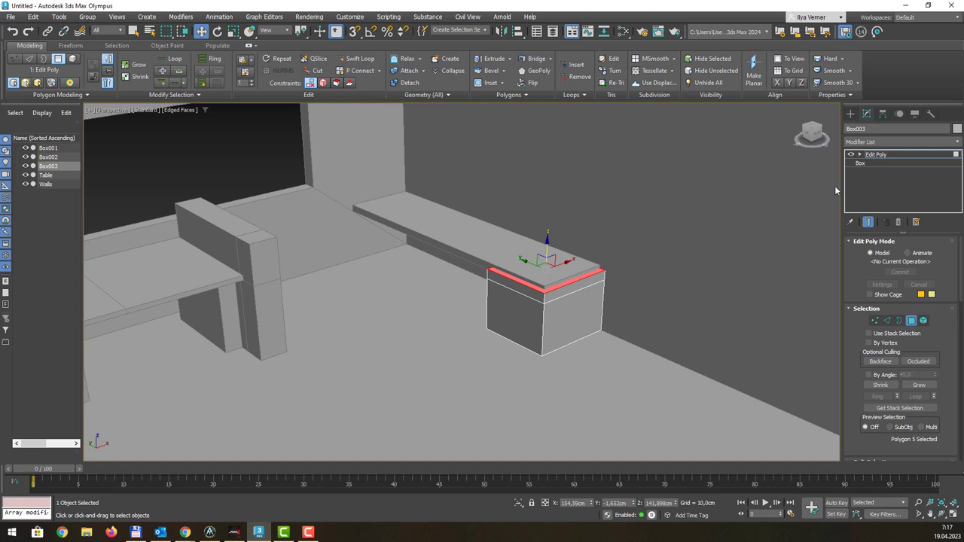
pyautogui.click(890, 157)
pyautogui.write('Sofa')
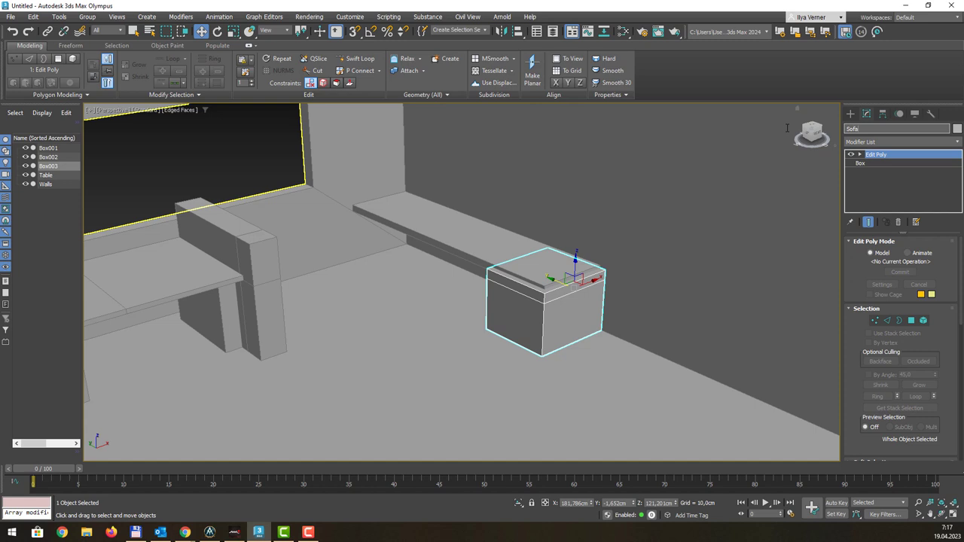
# Rename the box to Sofa and attach the bench box to it.
pyautogui.press('Return')
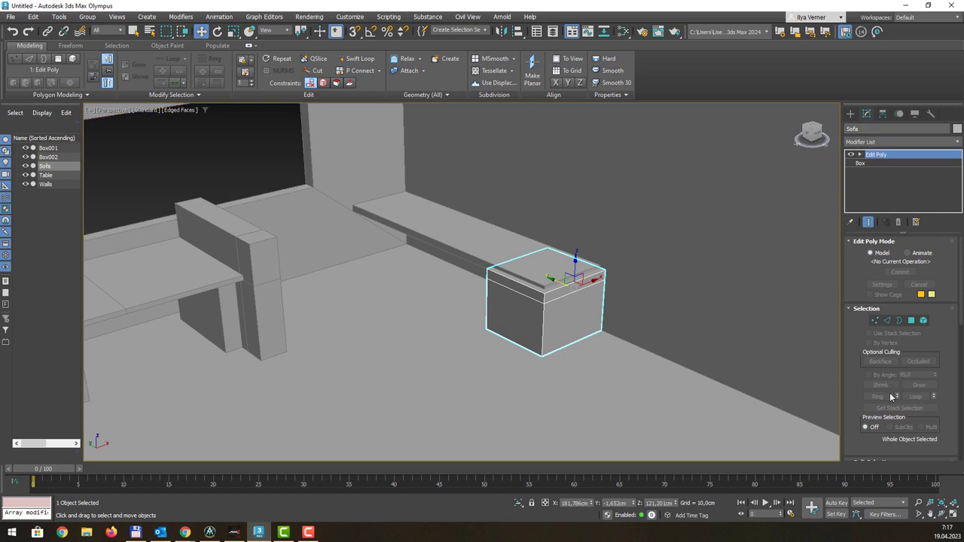
pyautogui.scroll(-2, 889, 393)
pyautogui.scroll(-2, 889, 392)
pyautogui.scroll(-2, 890, 392)
pyautogui.click(877, 382)
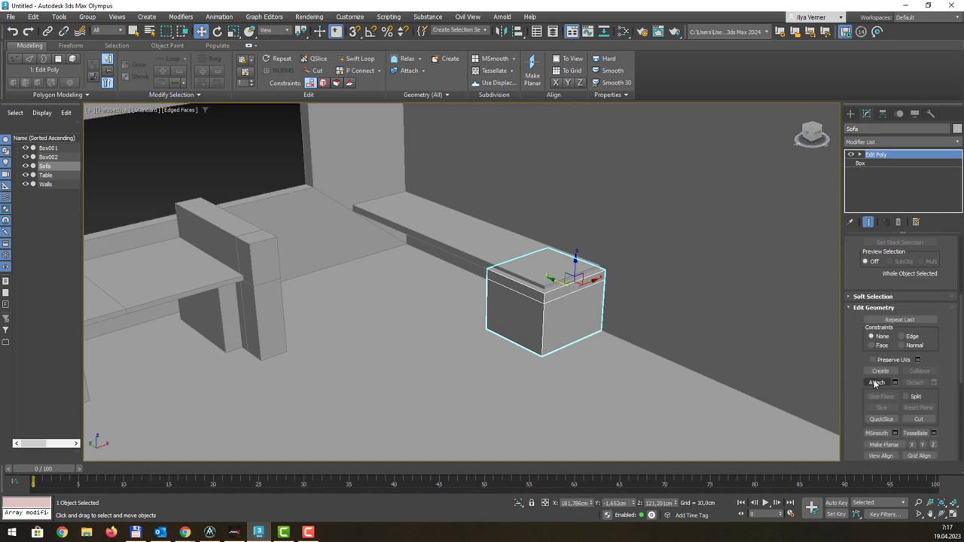
pyautogui.click(478, 233)
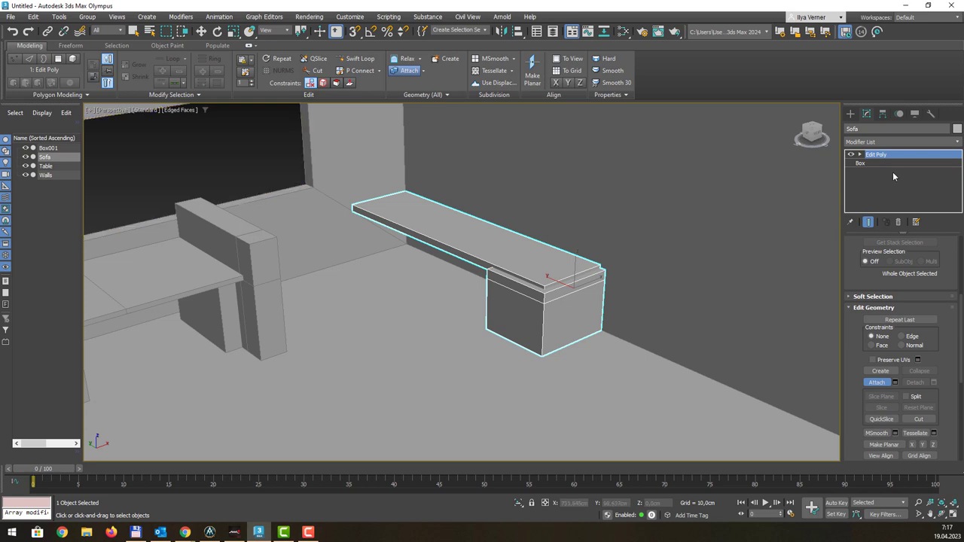
# Check the Sofa's merged elements, return to object level, and select Box001.
pyautogui.press('2')
pyautogui.press('w')
pyautogui.press('5')
pyautogui.click(520, 313)
pyautogui.click(520, 270)
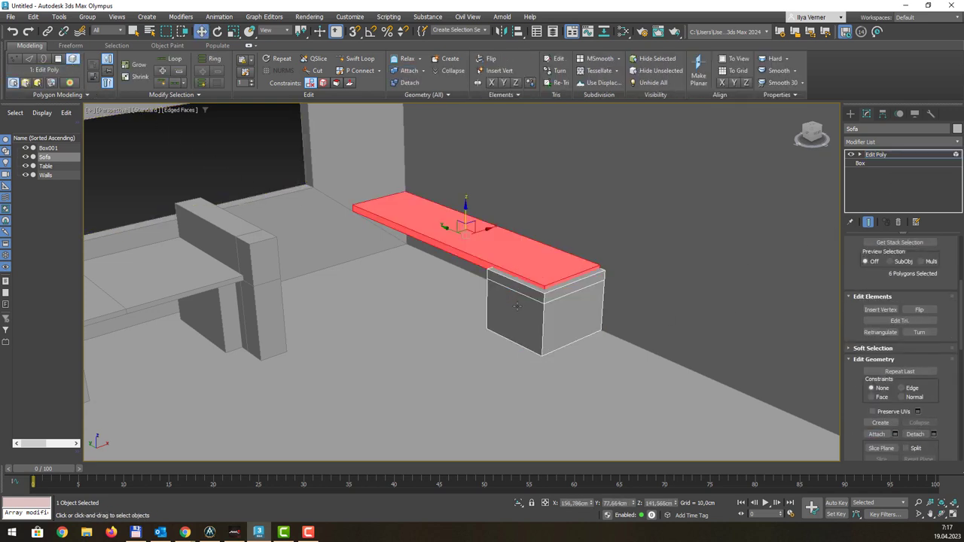
pyautogui.click(517, 310)
pyautogui.click(495, 263)
pyautogui.click(874, 156)
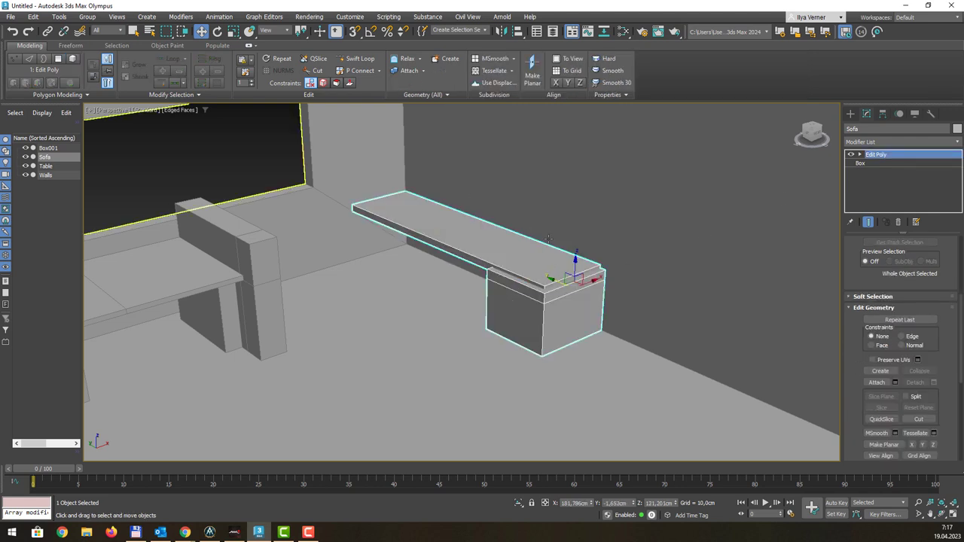
pyautogui.moveTo(547, 238)
pyautogui.mouseDown(button='middle')
pyautogui.moveTo(418, 261)
pyautogui.moveTo(402, 252)
pyautogui.moveTo(416, 274)
pyautogui.moveTo(412, 292)
pyautogui.mouseUp(button='middle')
pyautogui.click(386, 270)
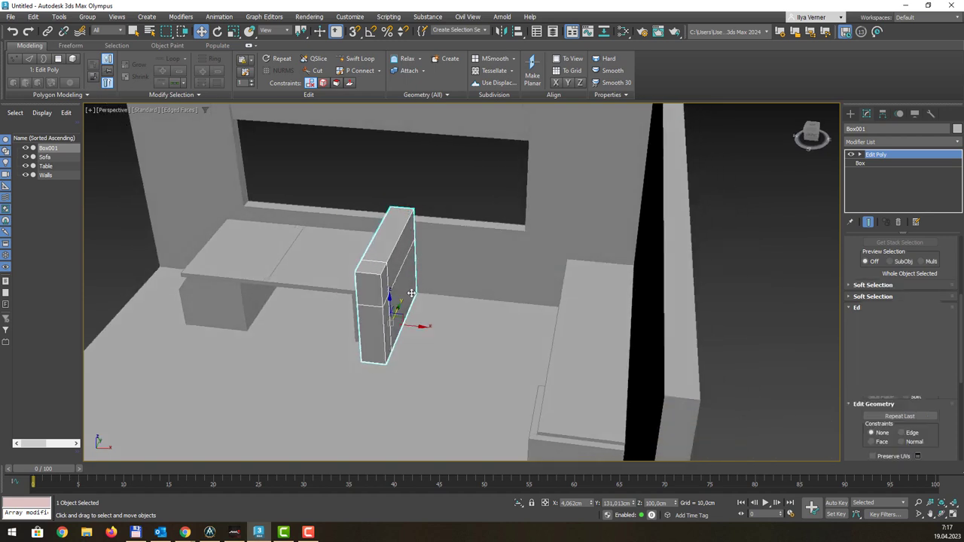
# Select Box001's four side polygons and push them outward along X.
pyautogui.press('4')
pyautogui.click(370, 279)
pyautogui.click(399, 298)
pyautogui.press('q')
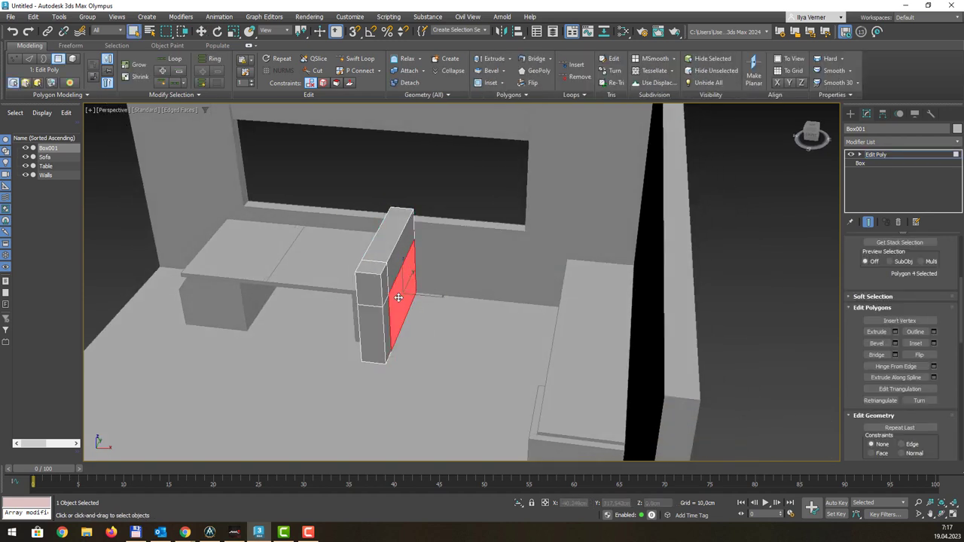
pyautogui.keyDown('ctrl'); pyautogui.click(386, 324); pyautogui.keyUp('ctrl')
pyautogui.keyDown('ctrl'); pyautogui.click(386, 279); pyautogui.keyUp('ctrl')
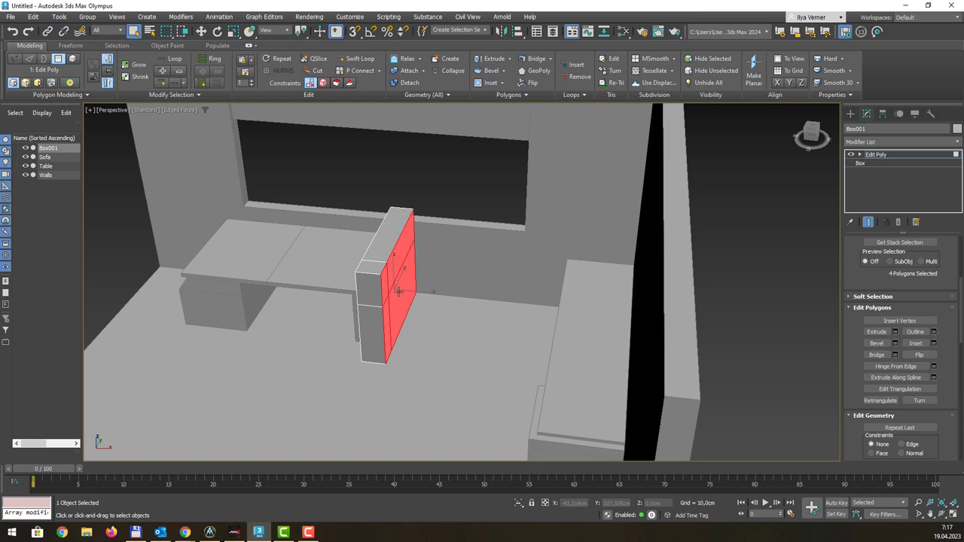
pyautogui.press('w')
pyautogui.moveTo(420, 293); pyautogui.dragTo(435, 295)
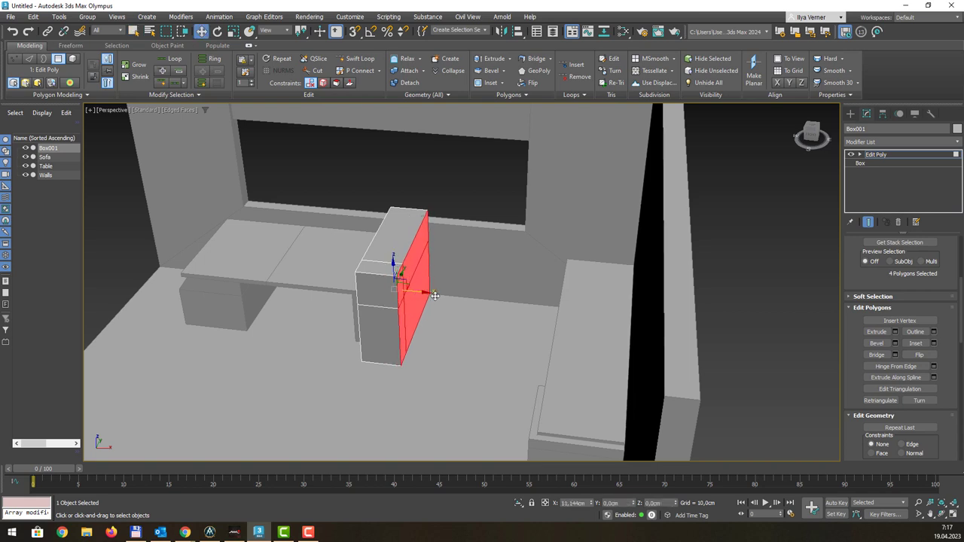
pyautogui.moveTo(434, 296); pyautogui.dragTo(439, 298)
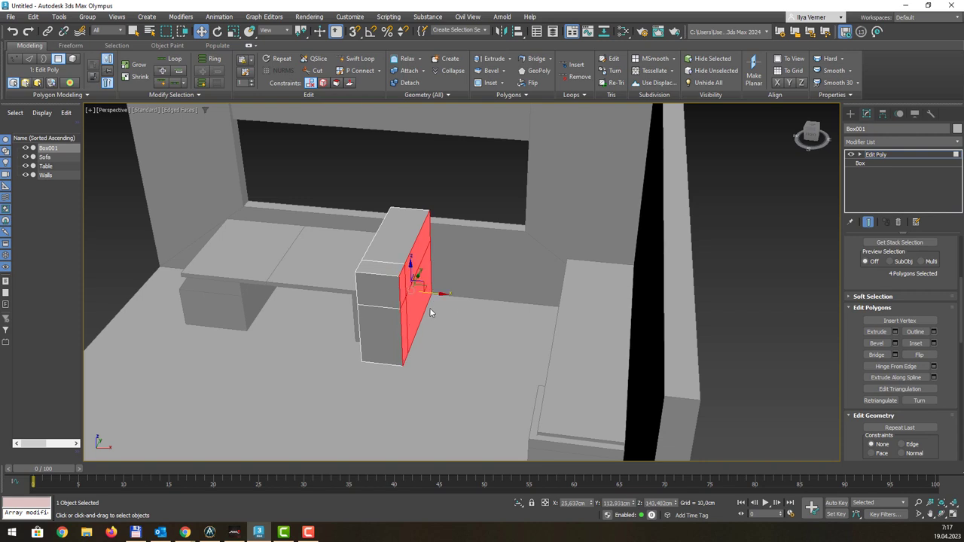
# Deselect the upper two side faces and push the lower two further out.
pyautogui.press('q')
pyautogui.keyDown('alt'); pyautogui.click(418, 260); pyautogui.keyUp('alt')
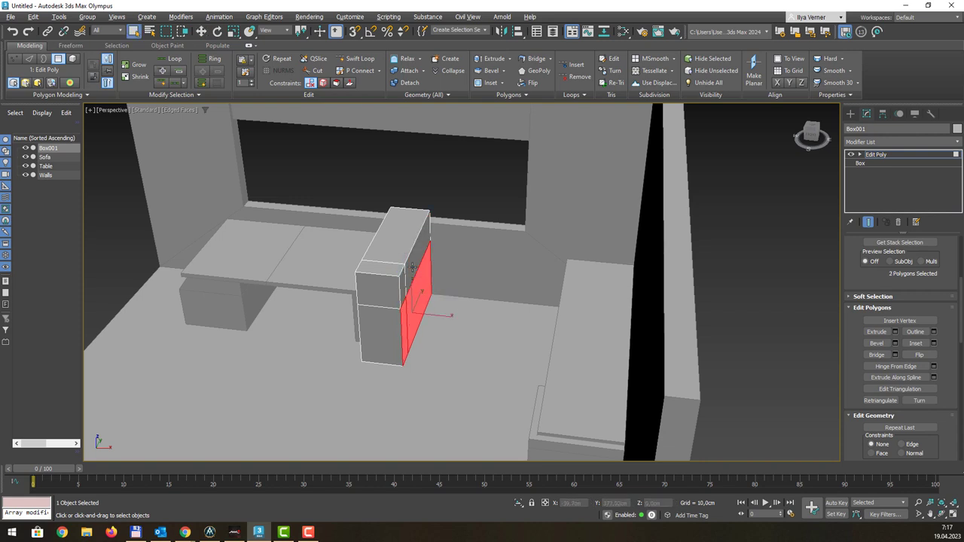
pyautogui.keyDown('alt'); pyautogui.moveTo(448, 284); pyautogui.dragTo(450, 284, button='middle'); pyautogui.keyUp('alt')
pyautogui.press('w')
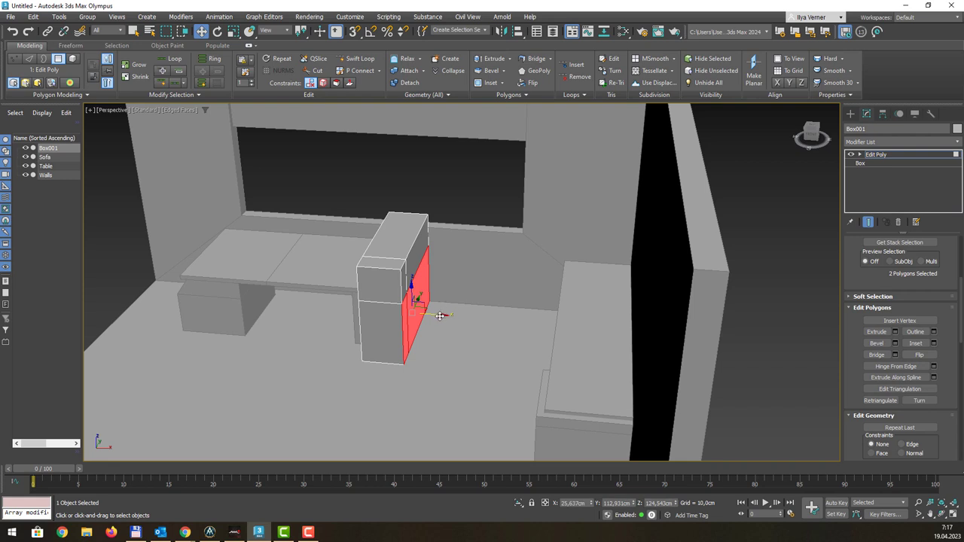
pyautogui.moveTo(441, 316); pyautogui.dragTo(476, 319)
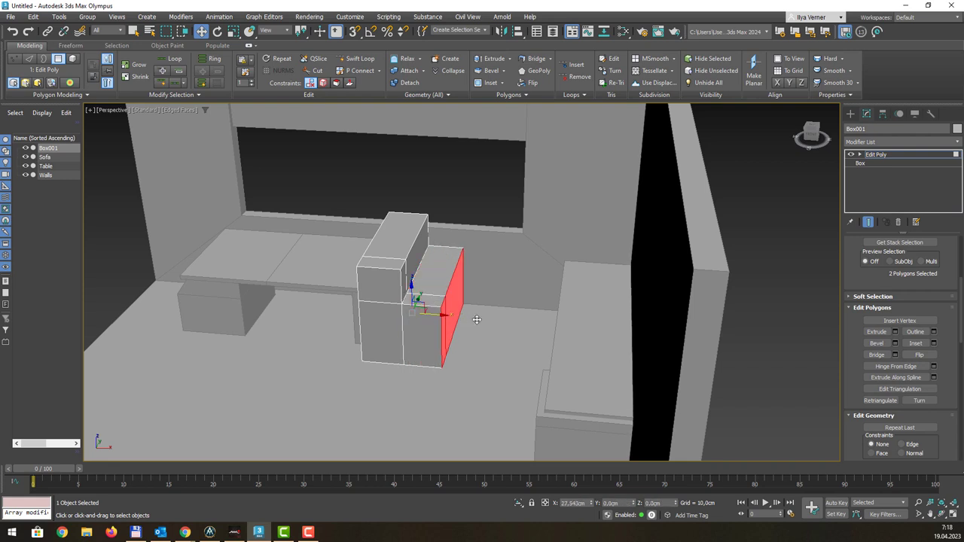
pyautogui.moveTo(477, 320); pyautogui.dragTo(480, 319)
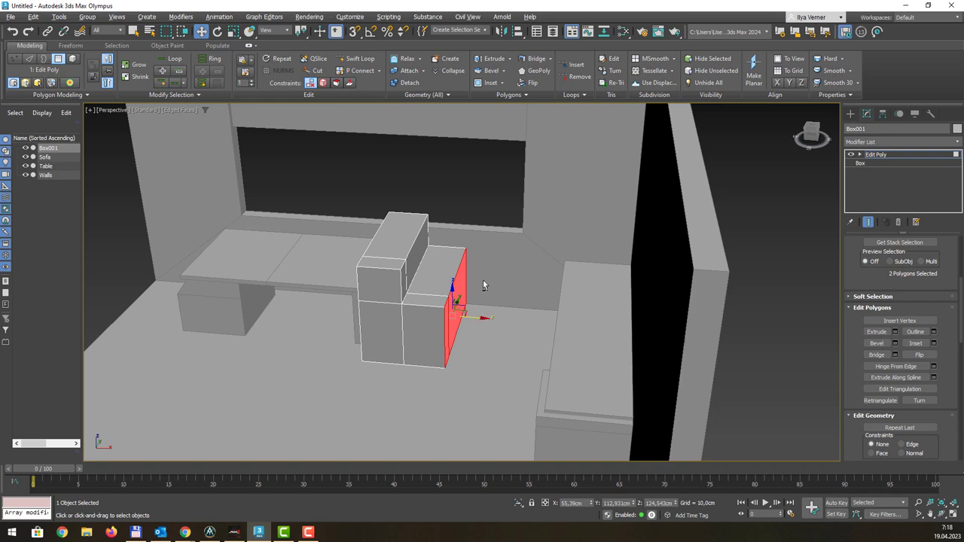
pyautogui.moveTo(483, 280)
pyautogui.keyDown('alt'); pyautogui.mouseDown(button='middle')
pyautogui.moveTo(496, 279)
pyautogui.moveTo(482, 275)
pyautogui.mouseUp(button='middle'); pyautogui.keyUp('alt')
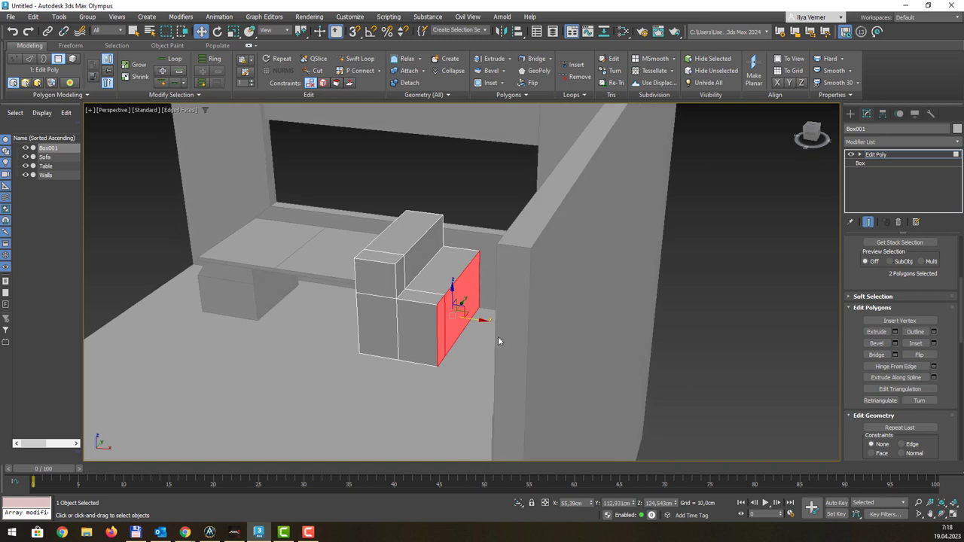
pyautogui.scroll(5, 483, 324)
pyautogui.click(426, 249)
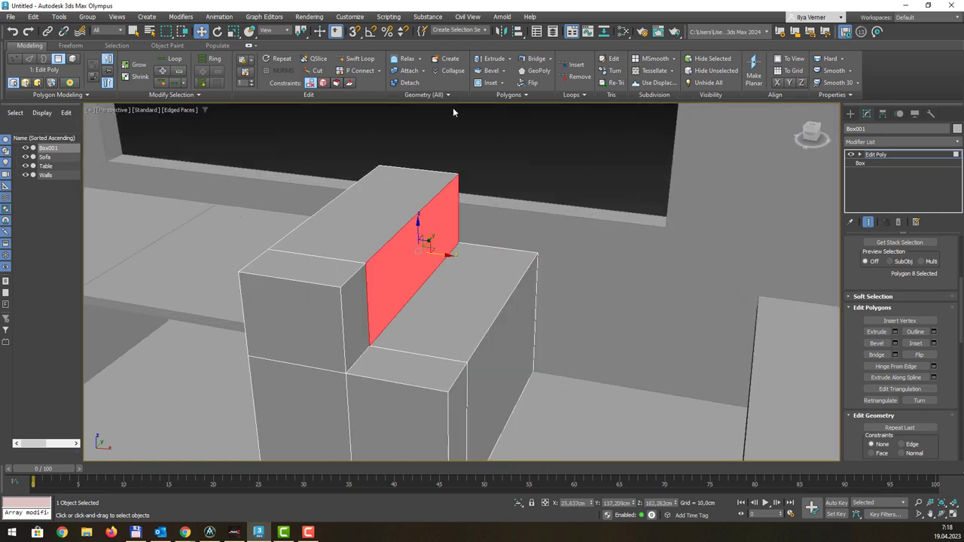
# Inset the upper side face of Box001 and push the panel slightly inward along X.
pyautogui.click(488, 83)
pyautogui.moveTo(438, 229); pyautogui.dragTo(431, 260)
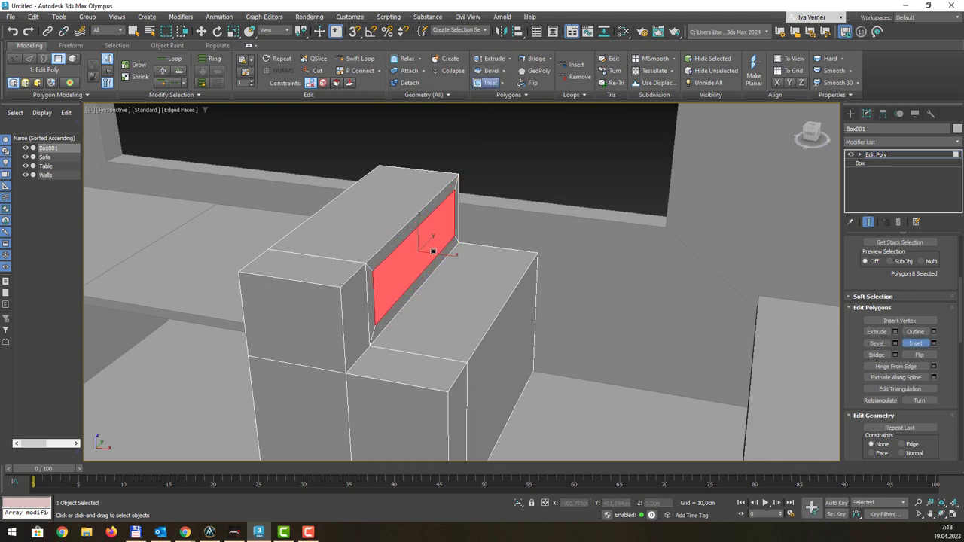
pyautogui.press('w')
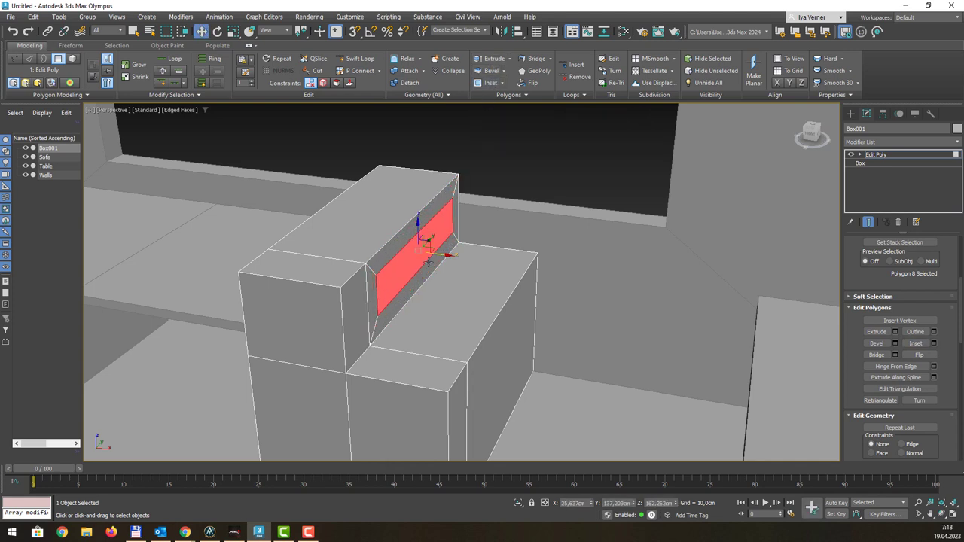
pyautogui.press('F10')
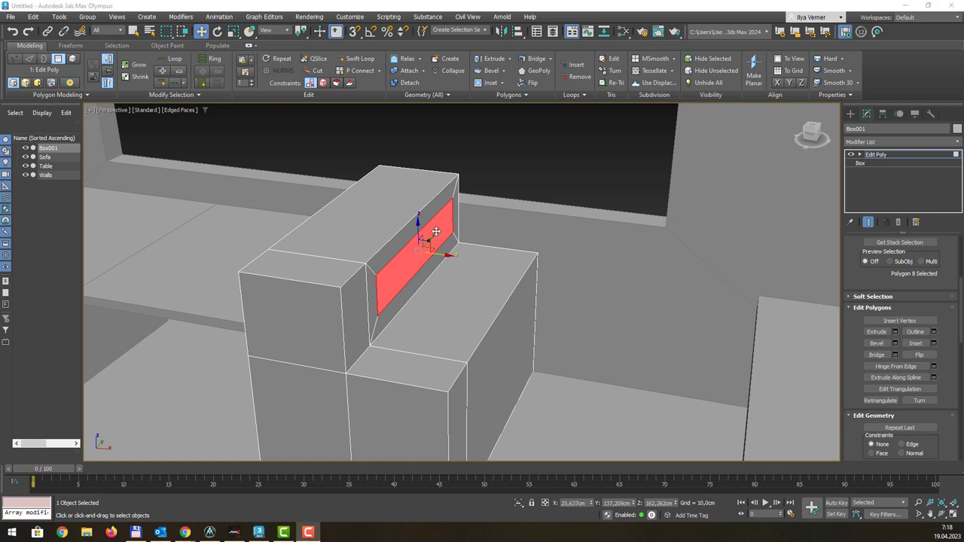
pyautogui.moveTo(441, 254); pyautogui.dragTo(432, 253)
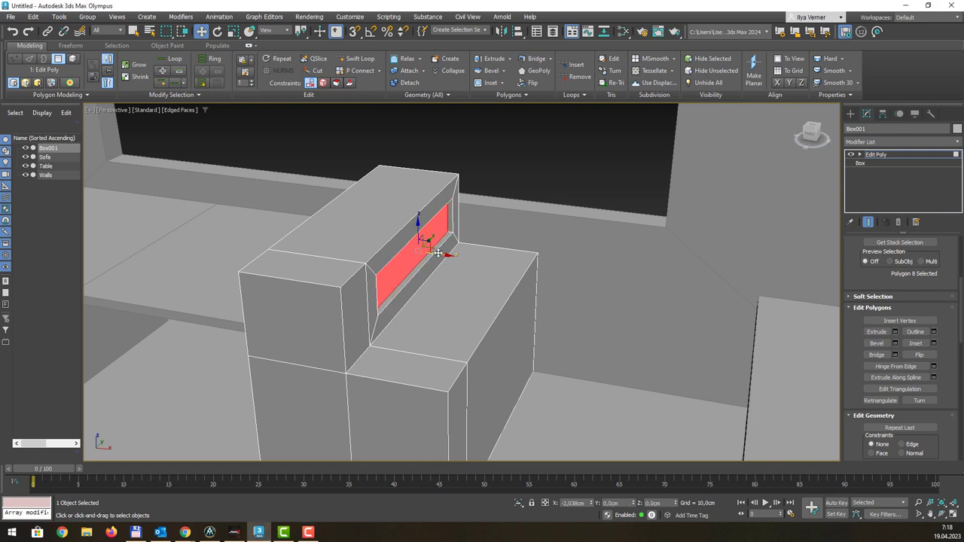
# Orbit around Box001 to inspect the recessed panel alongside the table and sofa.
pyautogui.keyDown('alt'); pyautogui.moveTo(514, 242); pyautogui.dragTo(524, 252, button='middle'); pyautogui.keyUp('alt')
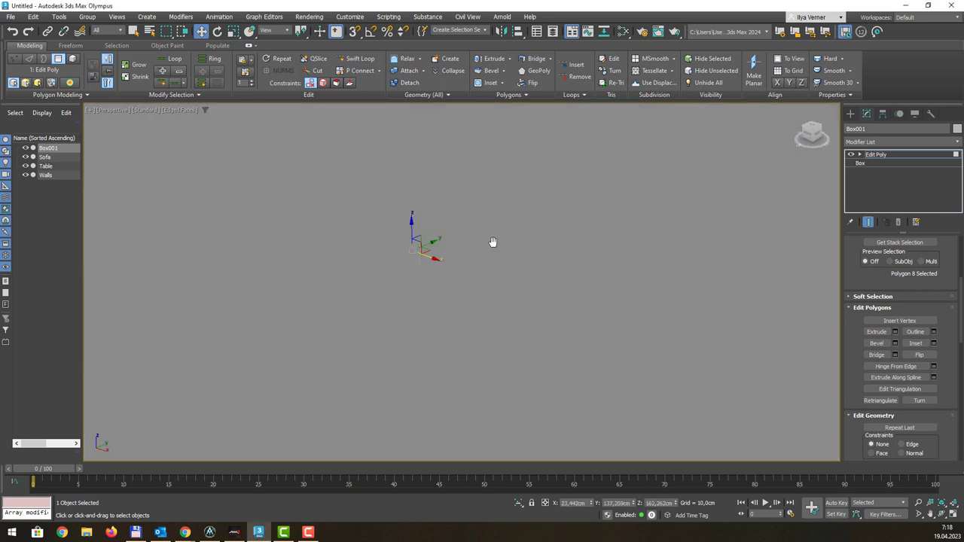
pyautogui.scroll(-5, 520, 271)
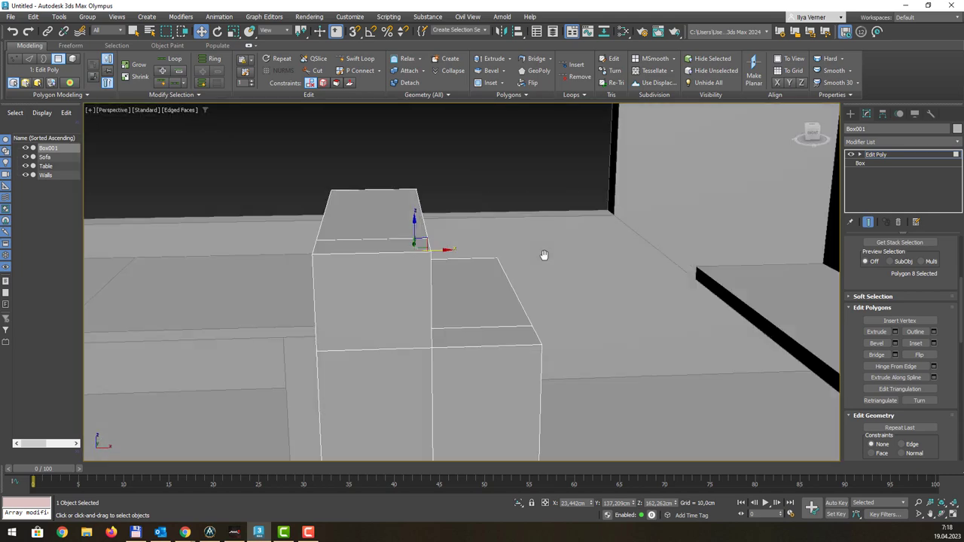
pyautogui.moveTo(542, 254)
pyautogui.keyDown('alt'); pyautogui.mouseDown(button='middle')
pyautogui.moveTo(558, 263)
pyautogui.moveTo(547, 264)
pyautogui.moveTo(551, 257)
pyautogui.mouseUp(button='middle'); pyautogui.keyUp('alt')
pyautogui.scroll(-5, 553, 260)
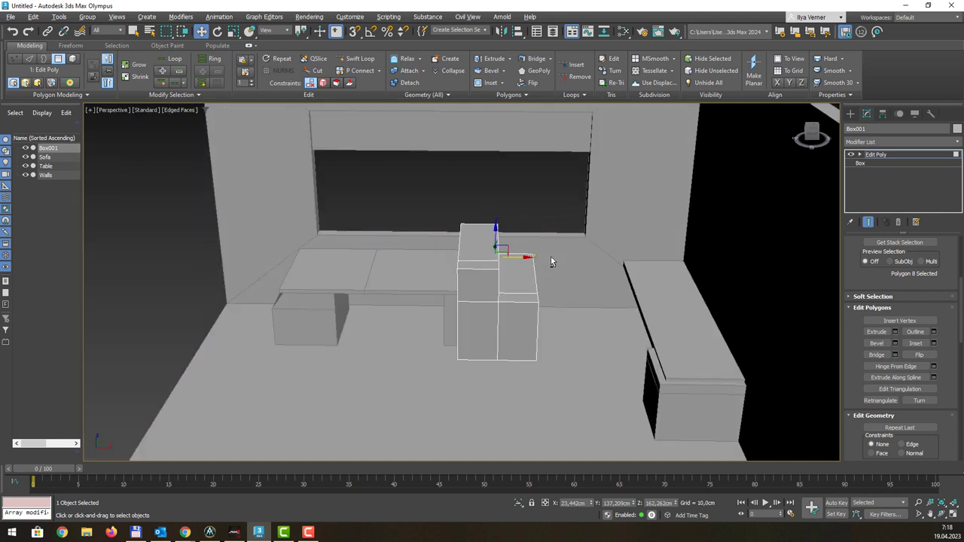
pyautogui.press('F10')
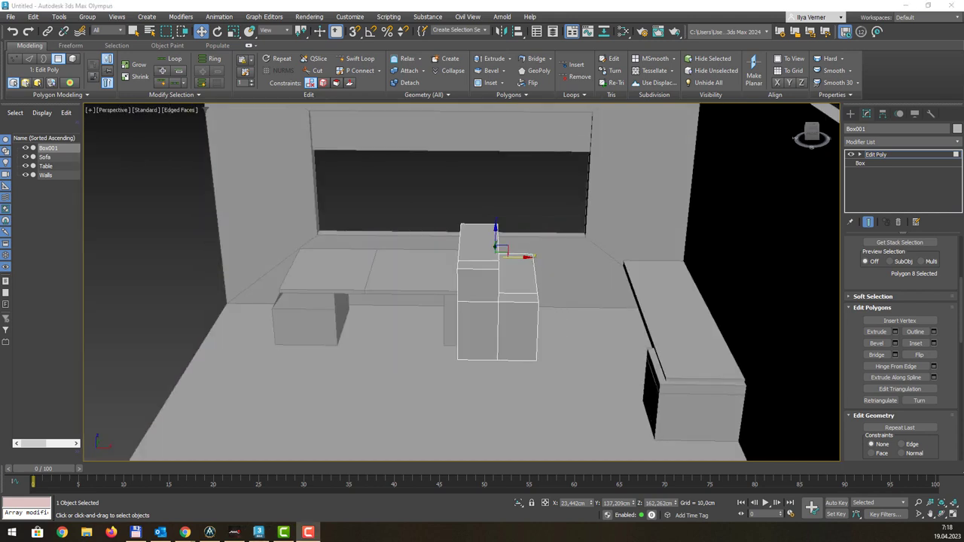
pyautogui.keyDown('alt'); pyautogui.moveTo(465, 243); pyautogui.dragTo(492, 248, button='middle'); pyautogui.keyUp('alt')
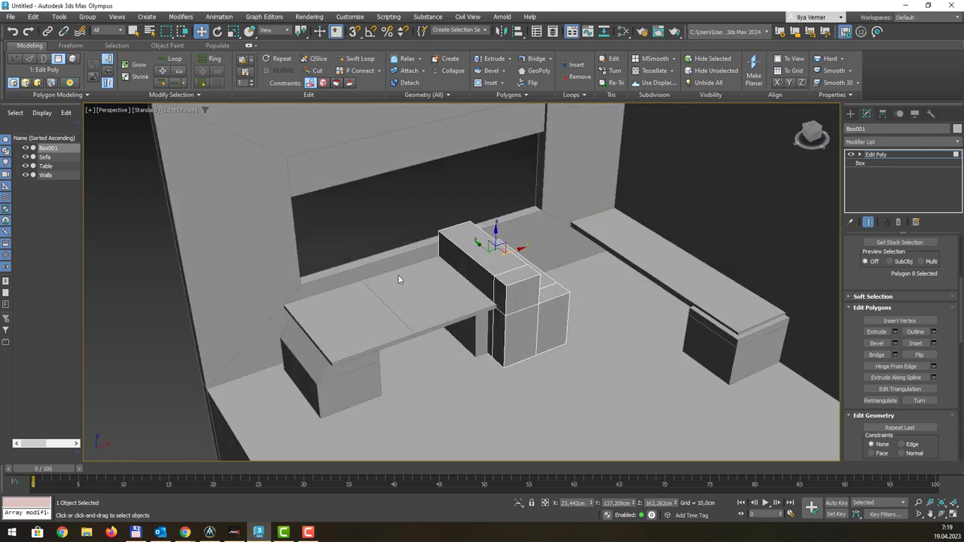
pyautogui.scroll(2, 400, 279)
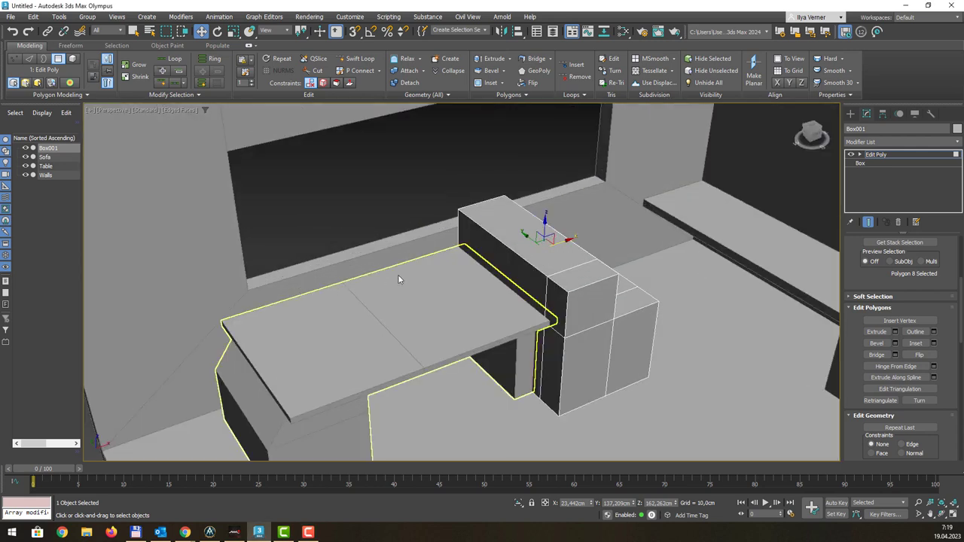
# Draw a thin upright box about 31 cm tall on the table top using AutoGrid.
pyautogui.click(898, 154)
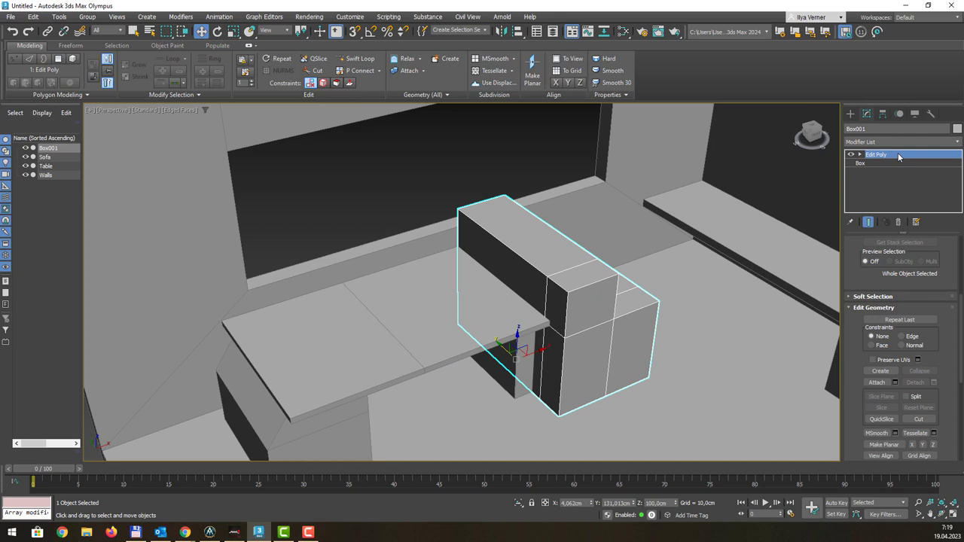
pyautogui.click(851, 113)
pyautogui.click(881, 182)
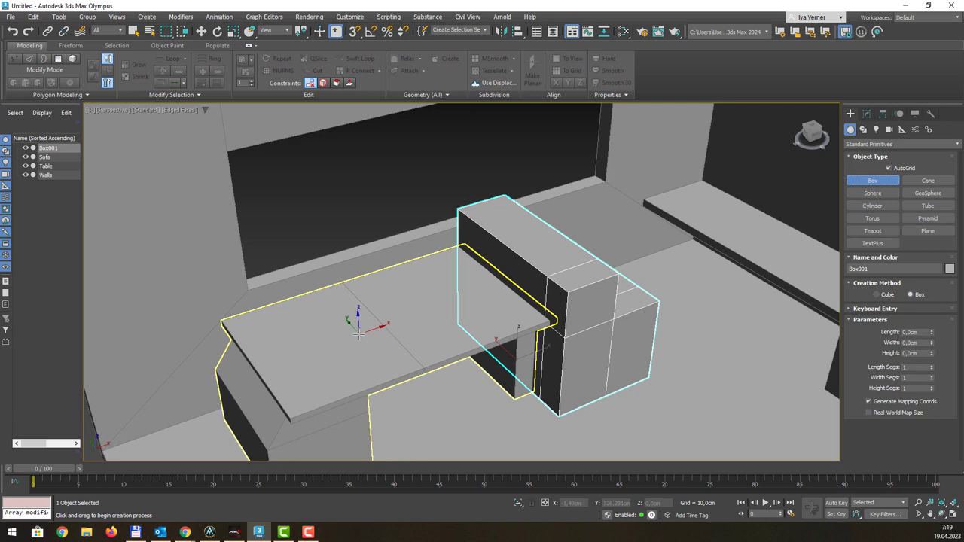
pyautogui.moveTo(358, 334); pyautogui.dragTo(447, 307)
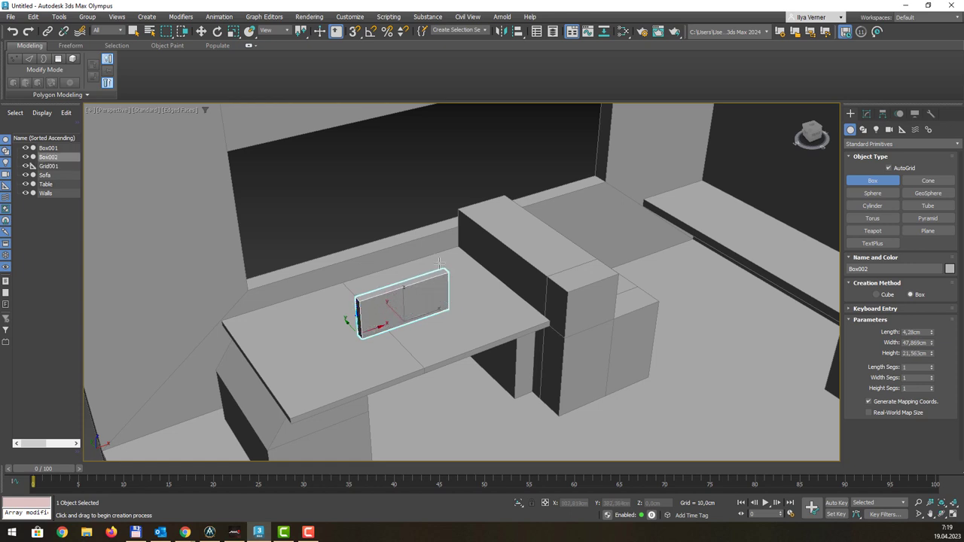
pyautogui.click(441, 246)
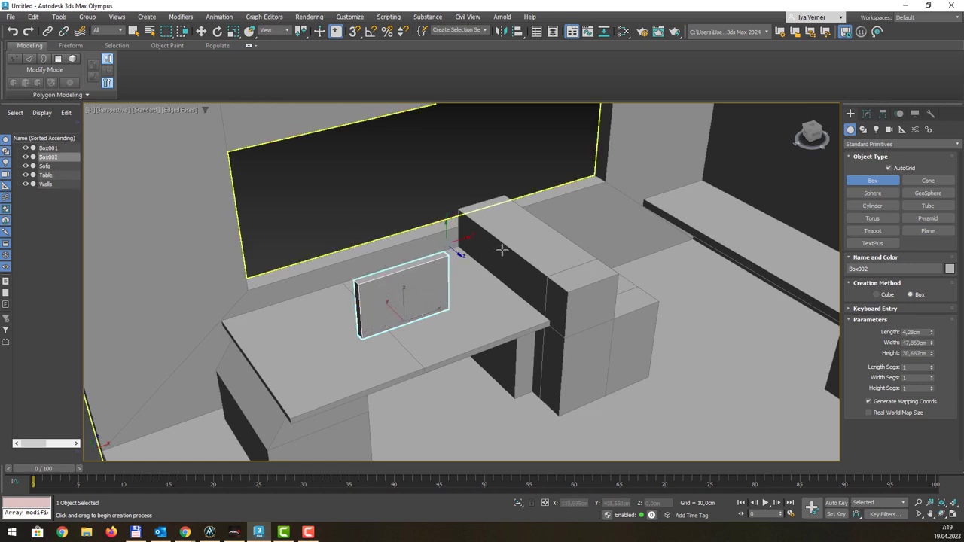
# Rename the new upright box to Monitor.
pyautogui.press('w')
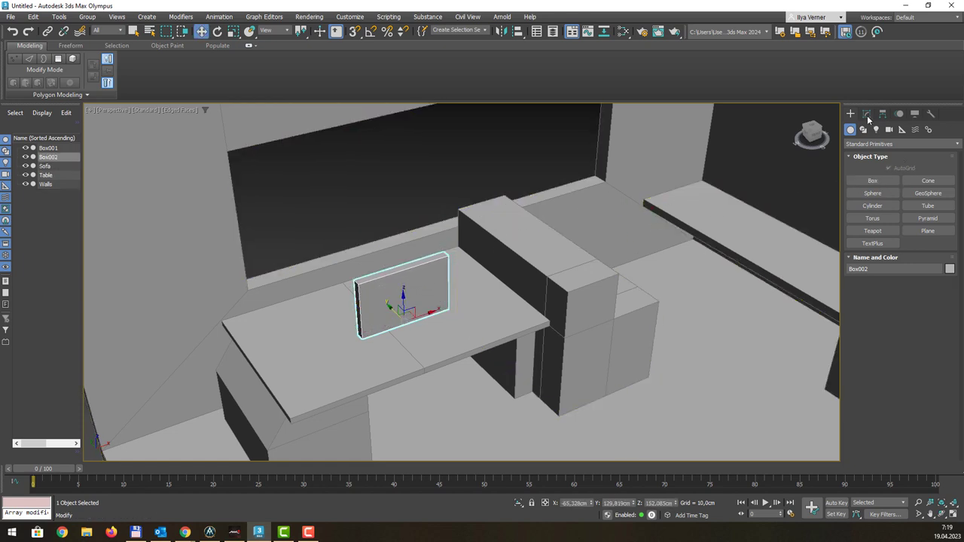
pyautogui.click(867, 114)
pyautogui.click(880, 131)
pyautogui.write('Monitor')
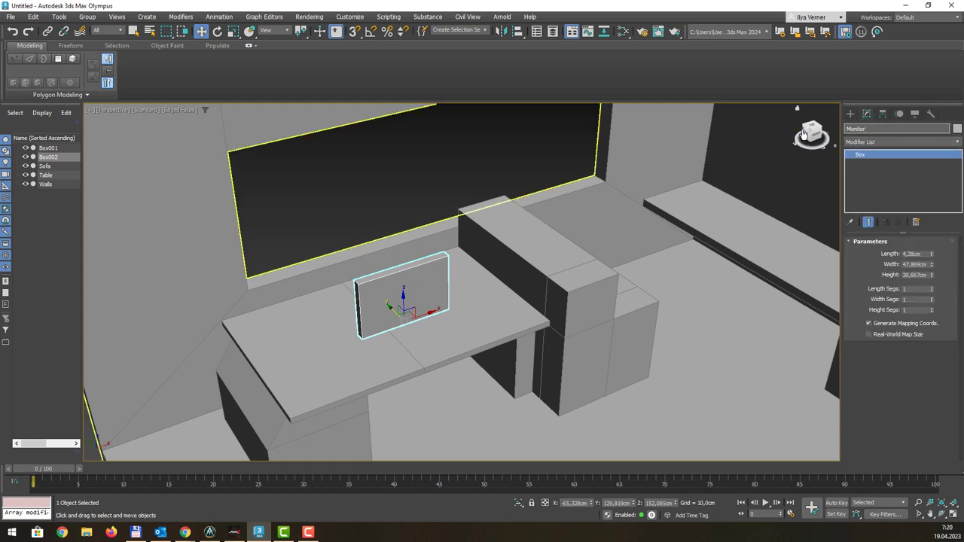
pyautogui.press('Return')
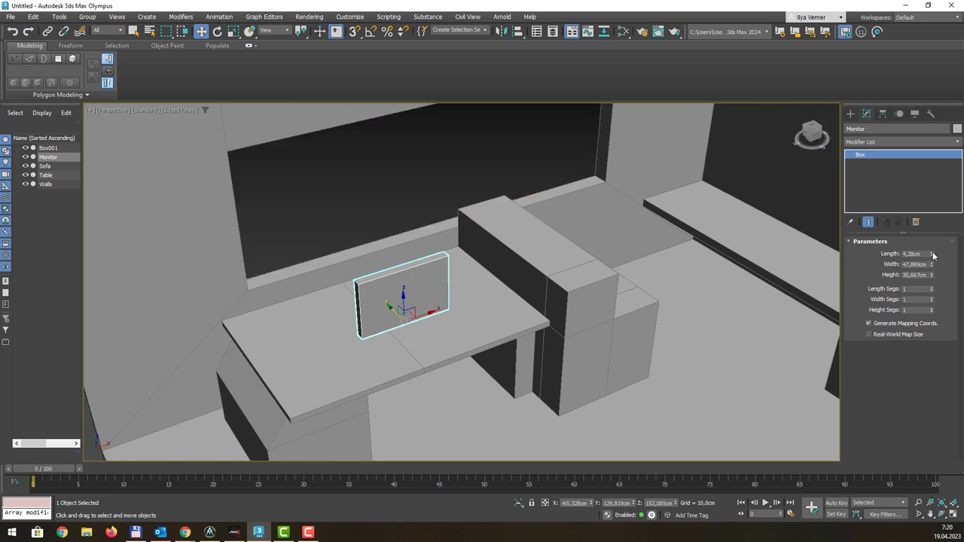
# Set the Monitor's Length to 3, Width to 48 and Height to 30 cm.
pyautogui.moveTo(933, 256); pyautogui.dragTo(924, 254)
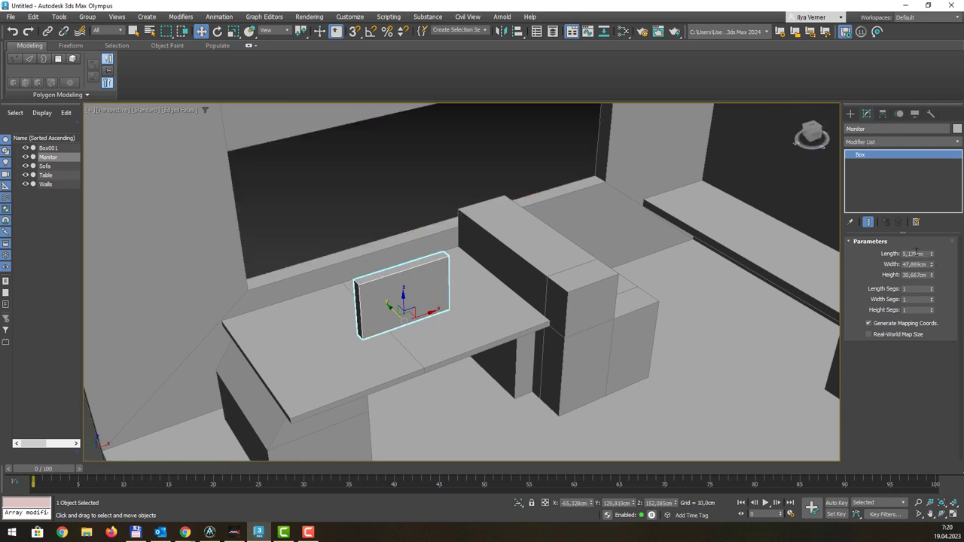
pyautogui.doubleClick(917, 253)
pyautogui.write('5')
pyautogui.press('Return')
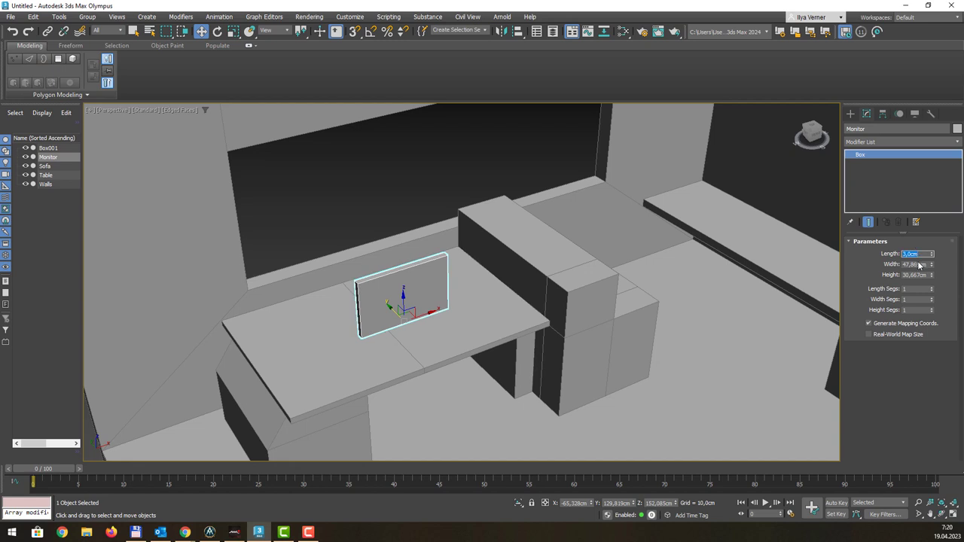
pyautogui.doubleClick(919, 265)
pyautogui.write('48')
pyautogui.press('Tab')
pyautogui.write('30')
pyautogui.press('Return')
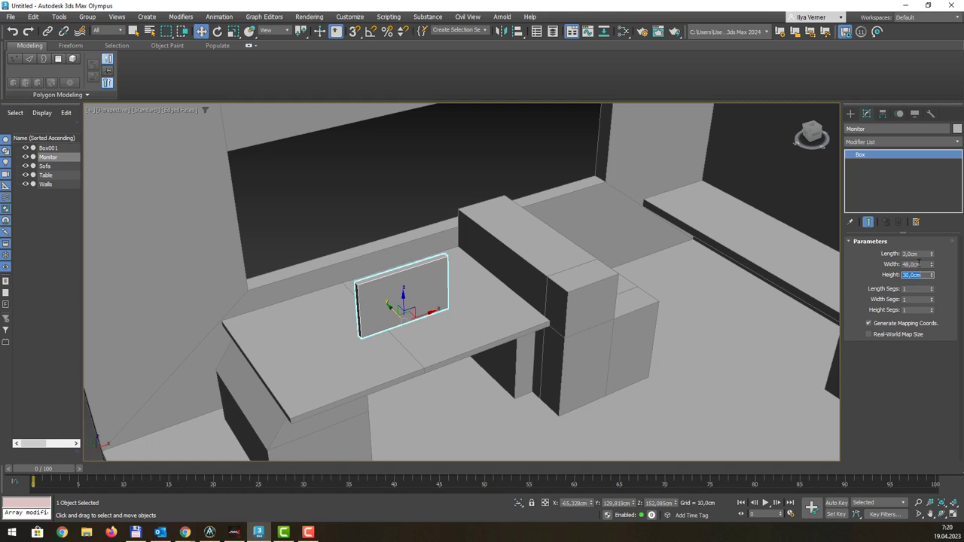
# Move the Monitor further back on the desk.
pyautogui.keyDown('alt'); pyautogui.moveTo(477, 384); pyautogui.dragTo(446, 267, button='middle'); pyautogui.keyUp('alt')
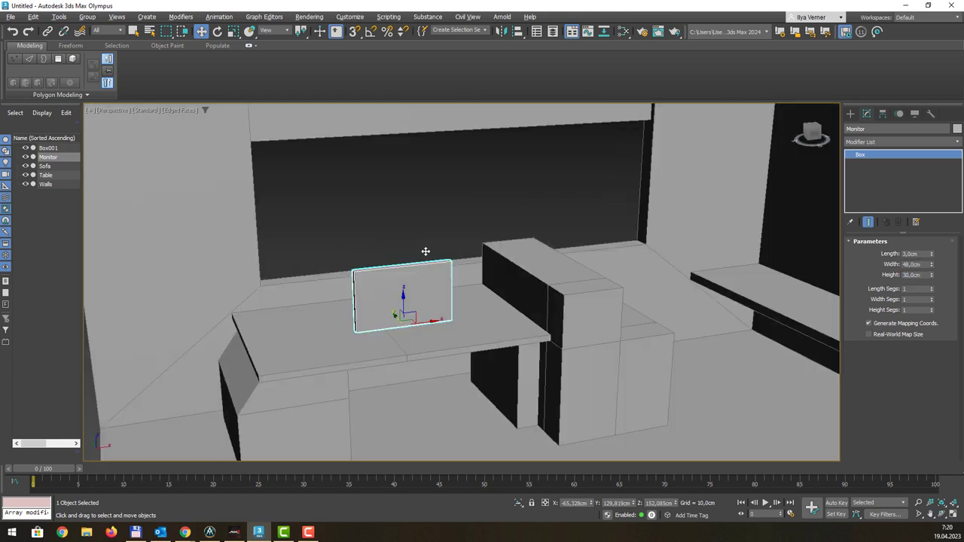
pyautogui.scroll(2, 447, 267)
pyautogui.scroll(3, 388, 291)
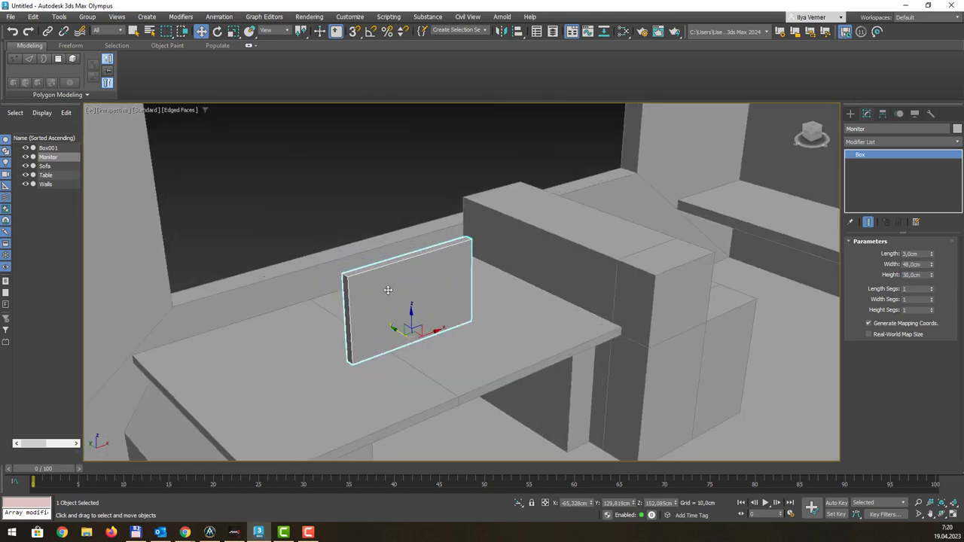
pyautogui.moveTo(398, 330); pyautogui.dragTo(370, 295)
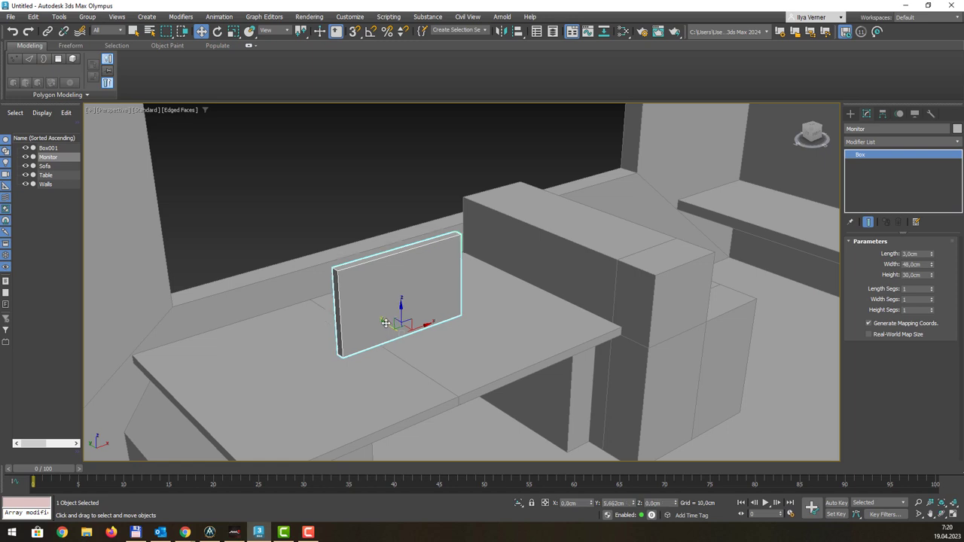
pyautogui.scroll(2, 370, 290)
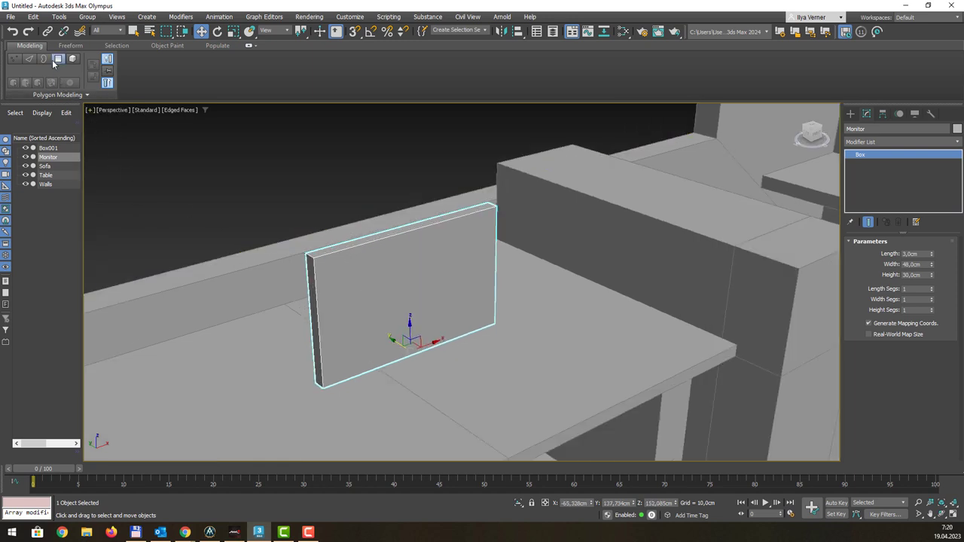
# Add Edit Poly to the Monitor and inset its front face to leave a border.
pyautogui.click(58, 59)
pyautogui.click(417, 256)
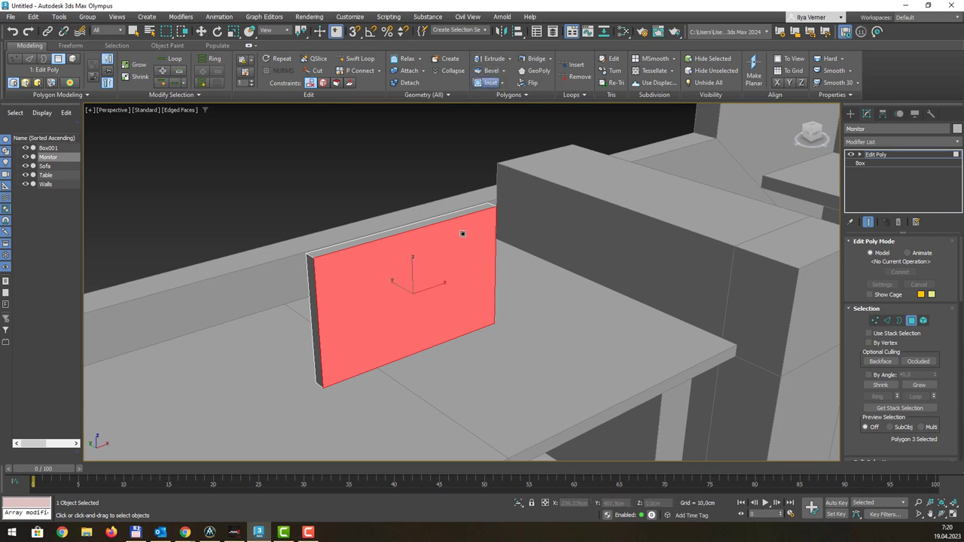
pyautogui.moveTo(463, 234)
pyautogui.mouseDown()
pyautogui.moveTo(452, 243)
pyautogui.moveTo(460, 238)
pyautogui.mouseUp()
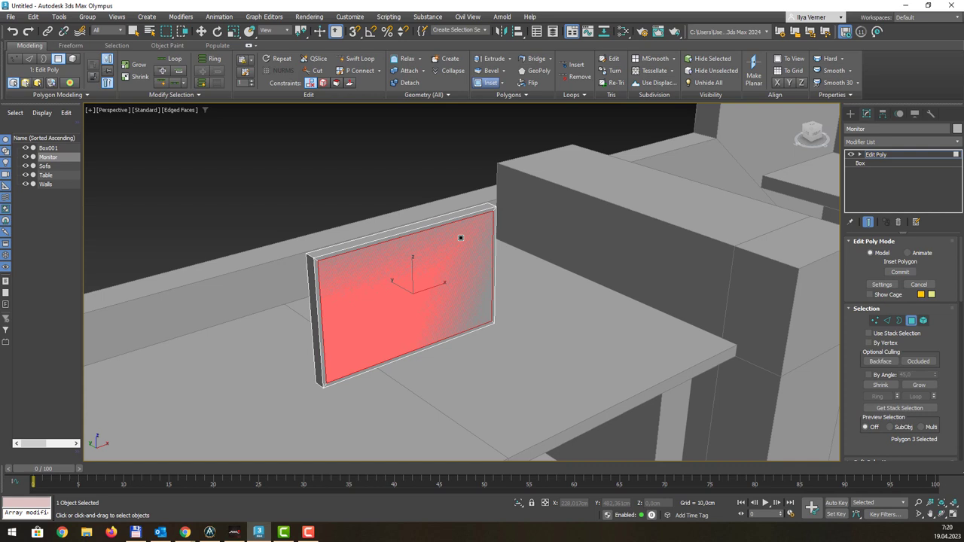
pyautogui.moveTo(461, 238); pyautogui.dragTo(461, 238)
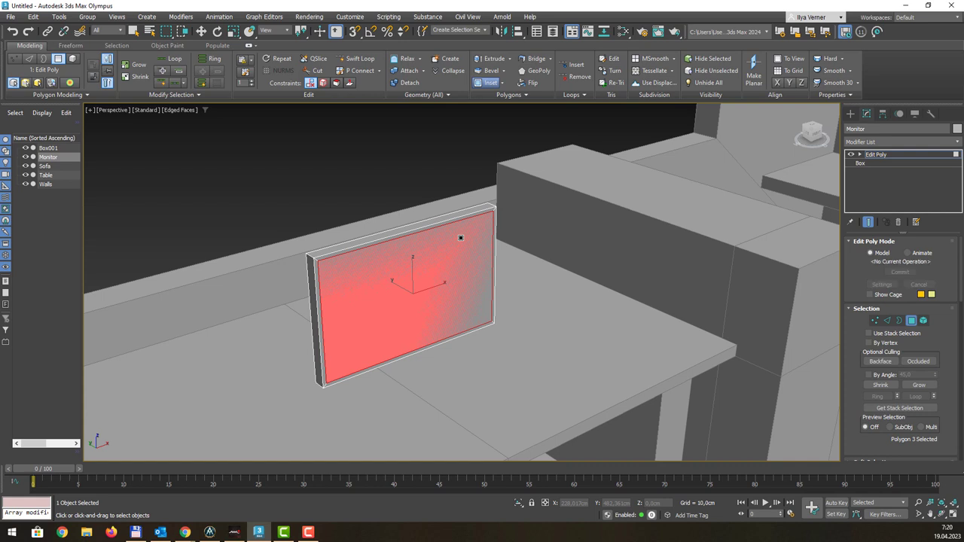
pyautogui.press('r')
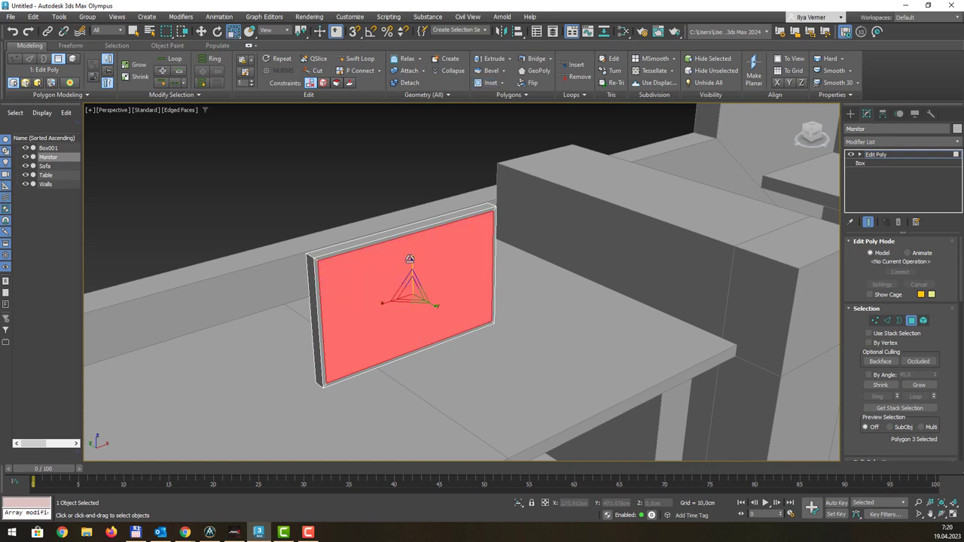
pyautogui.moveTo(410, 259); pyautogui.dragTo(410, 260)
pyautogui.press('w')
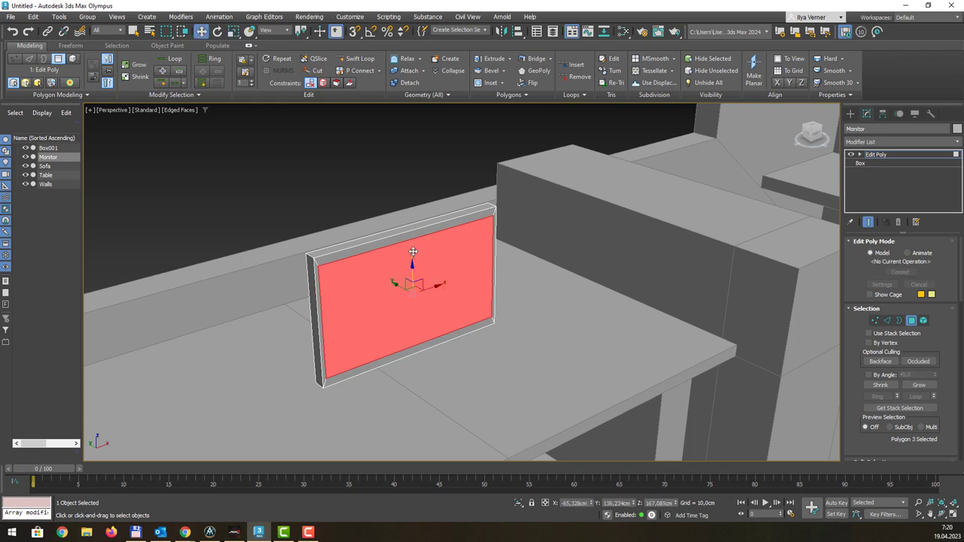
pyautogui.moveTo(413, 266); pyautogui.dragTo(413, 264)
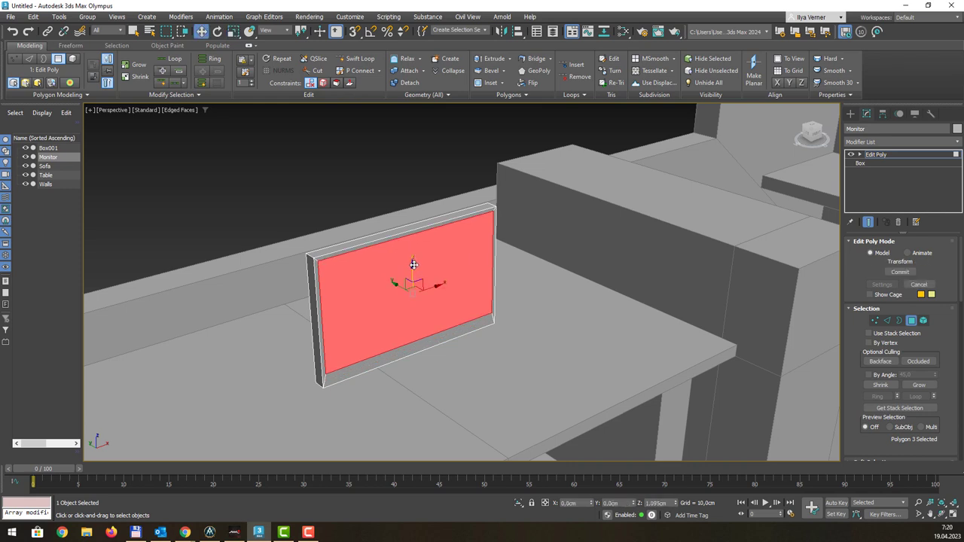
pyautogui.hotkey('ctrl', 'z')
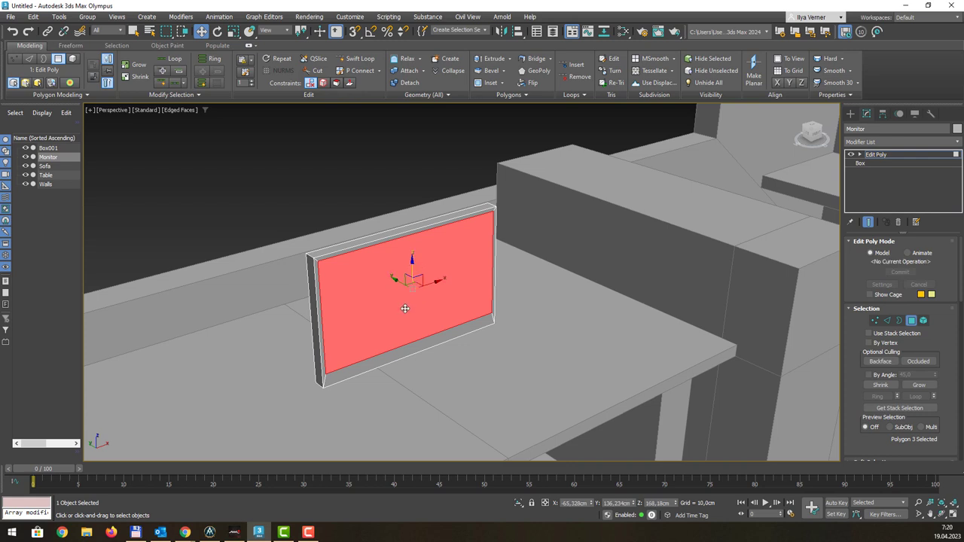
# Lower the bottom front edge slightly and push the front face in to recess the screen.
pyautogui.press('2')
pyautogui.click(410, 342)
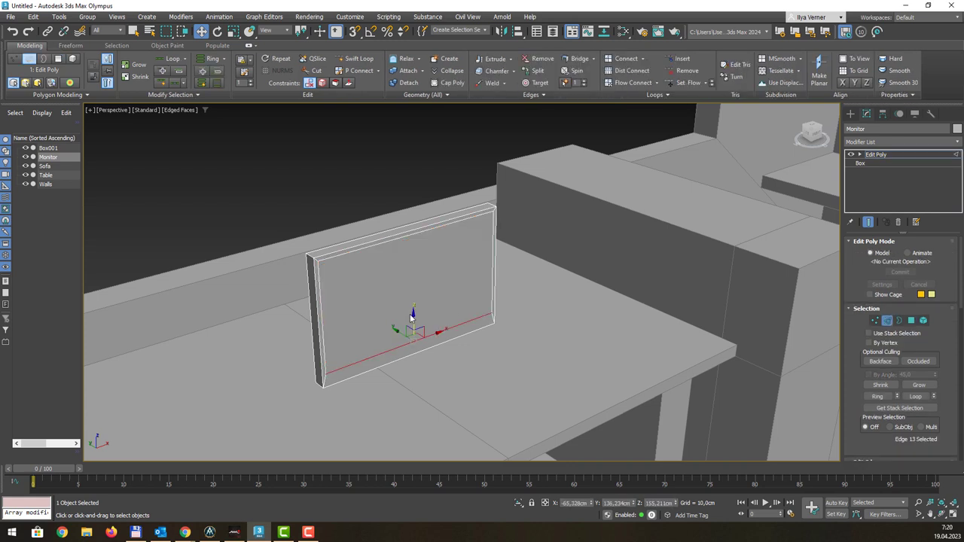
pyautogui.moveTo(413, 312); pyautogui.dragTo(412, 315)
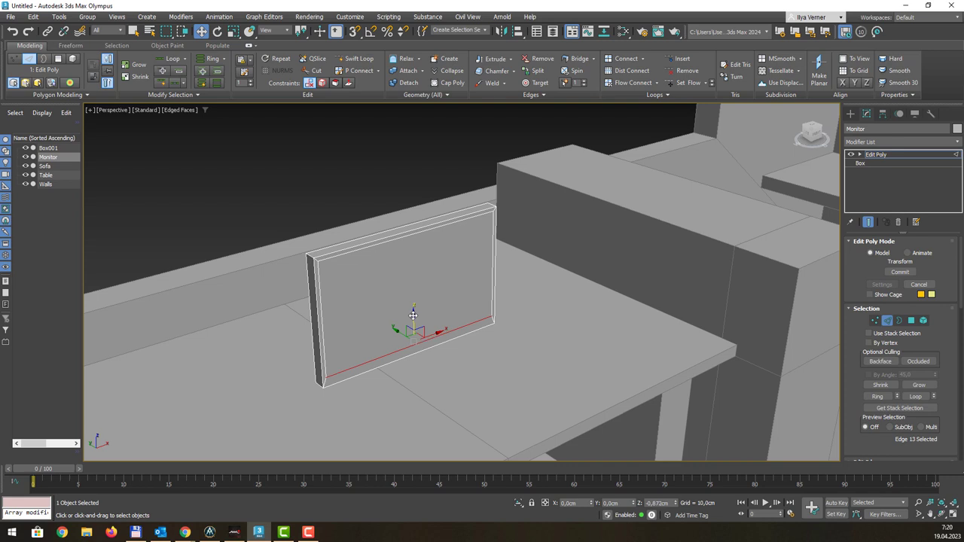
pyautogui.press('4')
pyautogui.click(403, 305)
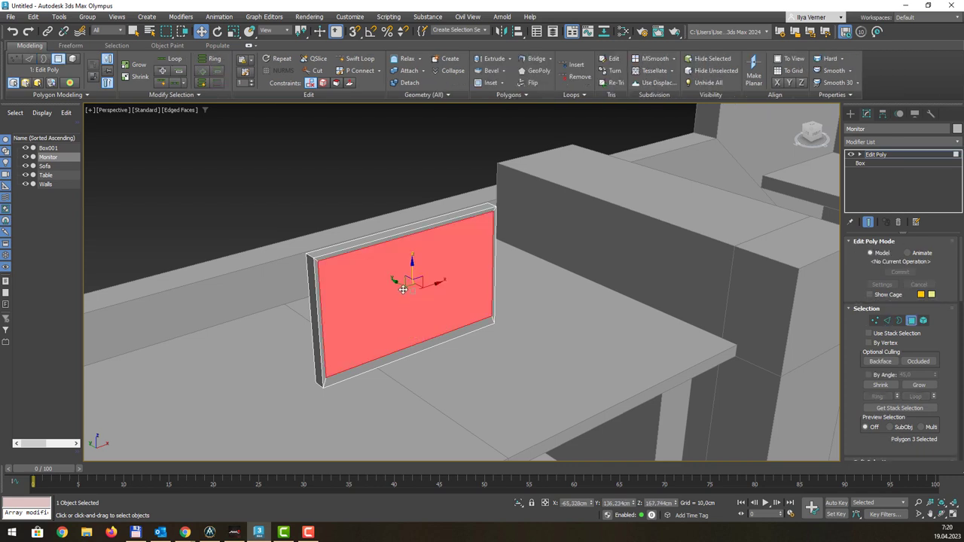
pyautogui.moveTo(402, 286); pyautogui.dragTo(400, 283)
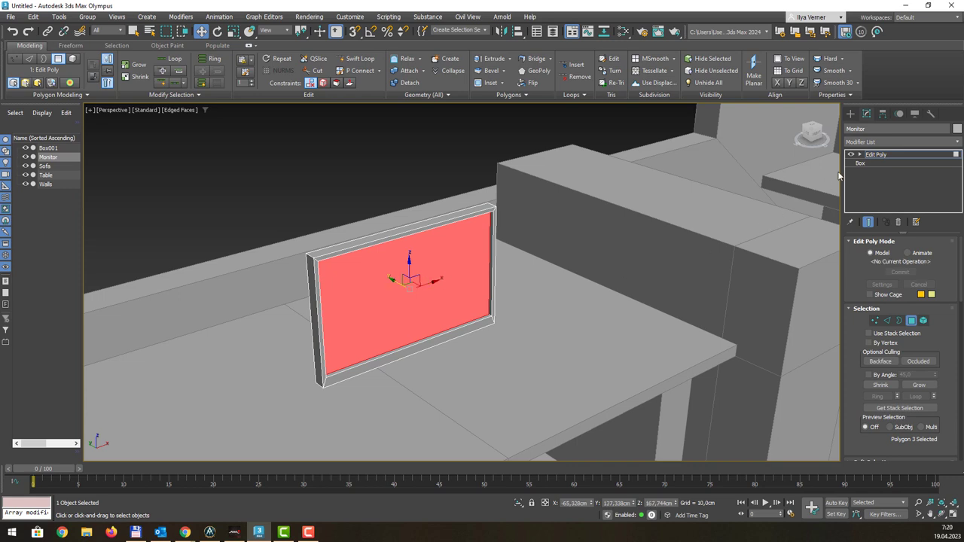
pyautogui.click(875, 155)
# Orbit around the Monitor to check the framed screen, then zoom out to the room.
pyautogui.keyDown('alt'); pyautogui.moveTo(442, 243); pyautogui.dragTo(436, 239, button='middle'); pyautogui.keyUp('alt')
pyautogui.click(439, 239)
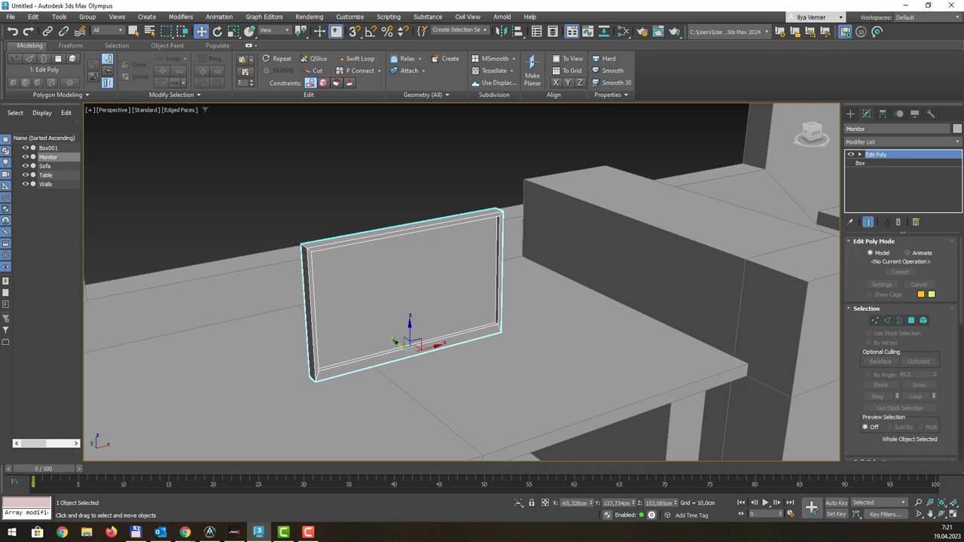
pyautogui.keyDown('alt'); pyautogui.moveTo(445, 218); pyautogui.dragTo(446, 226, button='middle'); pyautogui.keyUp('alt')
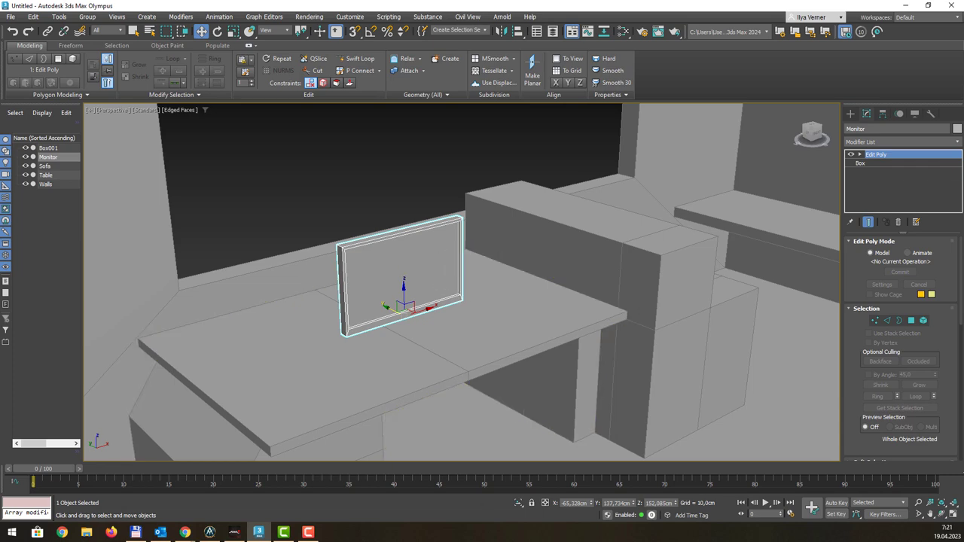
pyautogui.scroll(-3, 600, 357)
pyautogui.moveTo(600, 357)
pyautogui.keyDown('alt'); pyautogui.mouseDown(button='middle')
pyautogui.moveTo(642, 269)
pyautogui.moveTo(447, 269)
pyautogui.moveTo(475, 284)
pyautogui.mouseUp(button='middle'); pyautogui.keyUp('alt')
# Create a tall box on the floor beside the right wall.
pyautogui.scroll(-5, 448, 269)
pyautogui.scroll(1, 620, 325)
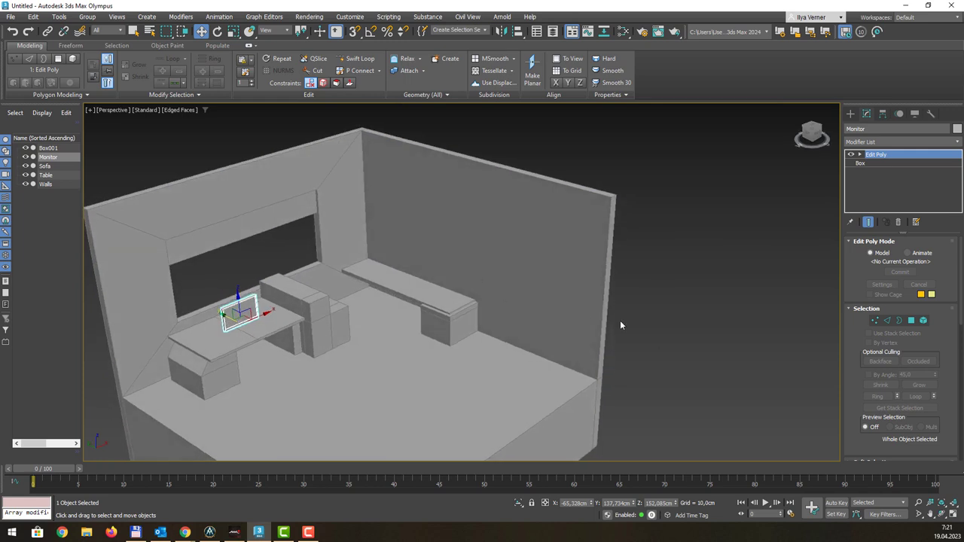
pyautogui.click(850, 113)
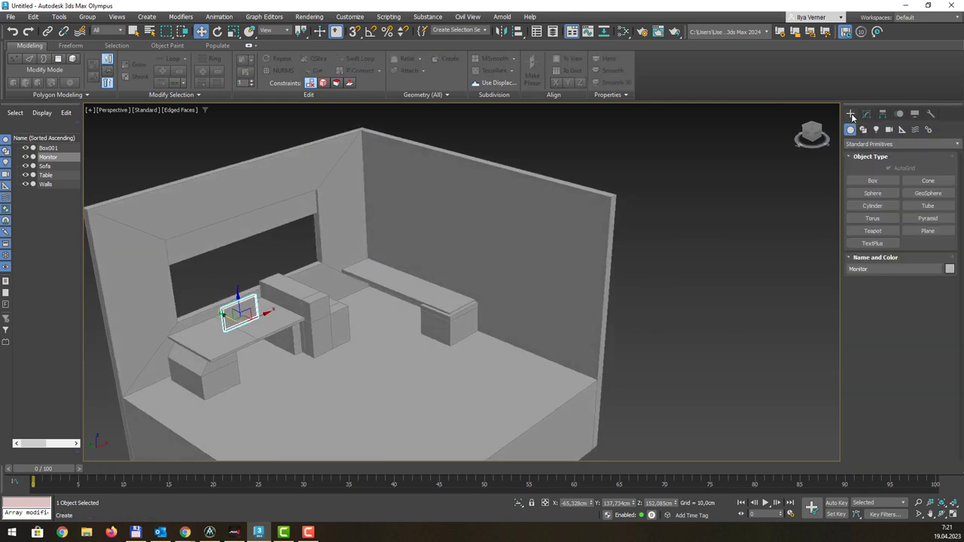
pyautogui.click(859, 181)
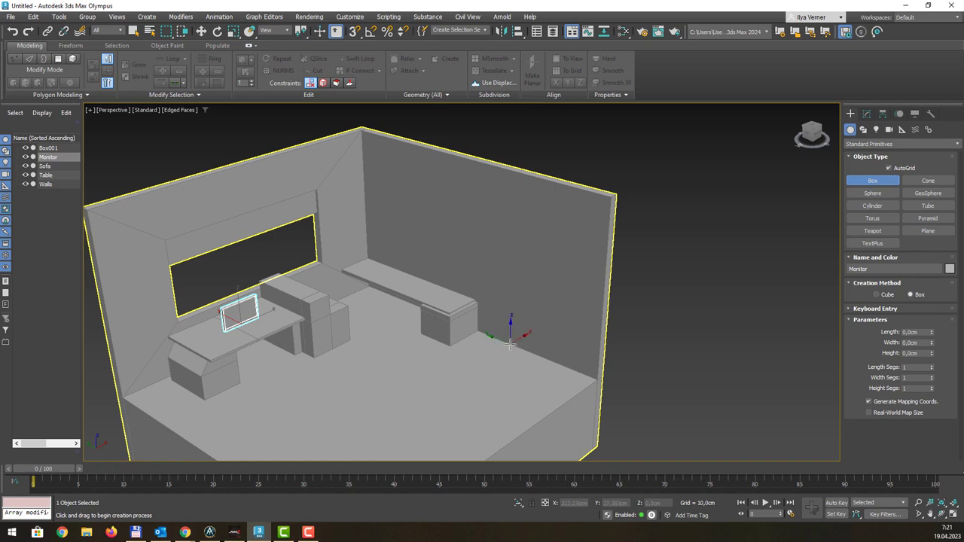
pyautogui.moveTo(505, 348)
pyautogui.mouseDown()
pyautogui.moveTo(523, 362)
pyautogui.moveTo(513, 381)
pyautogui.moveTo(518, 375)
pyautogui.mouseUp()
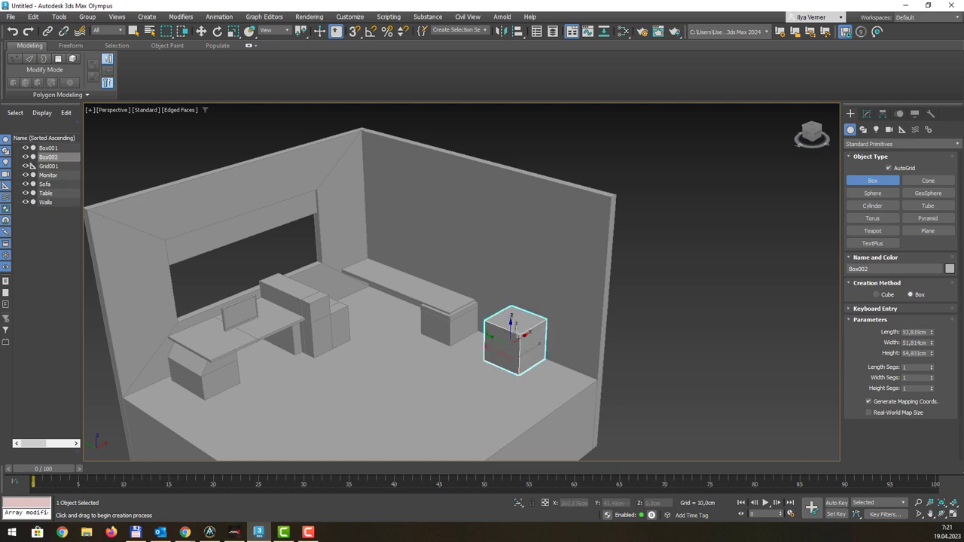
pyautogui.click(512, 320)
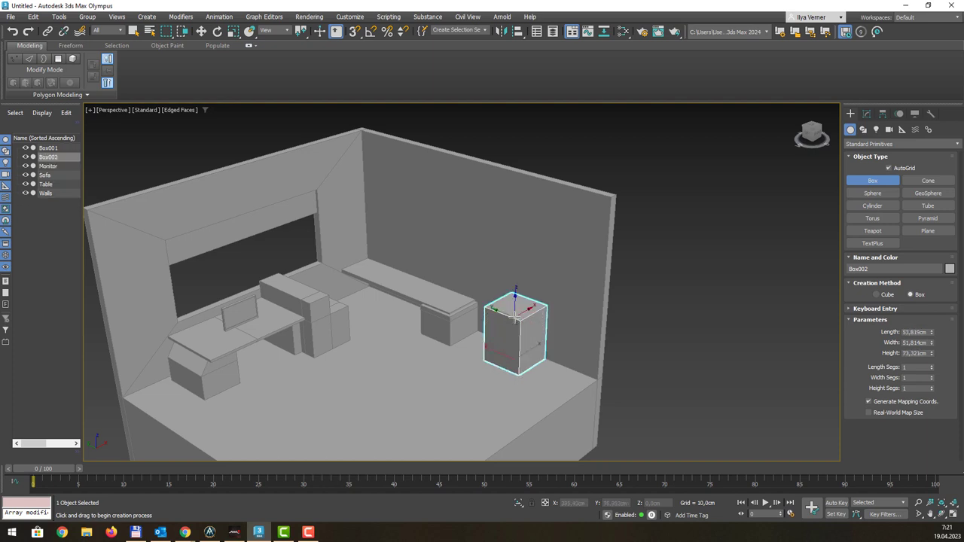
# Rename the new floor box to Panel01.
pyautogui.scroll(3, 512, 319)
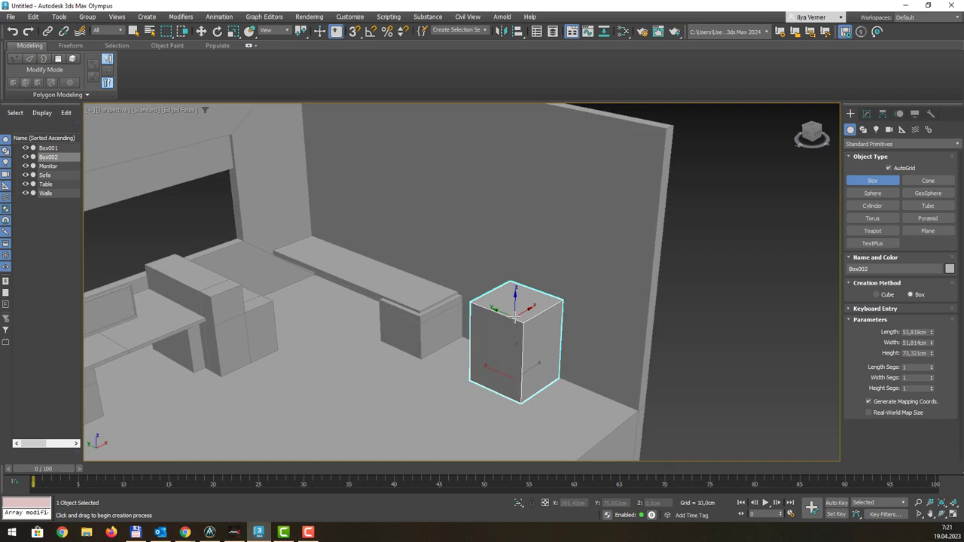
pyautogui.click(866, 114)
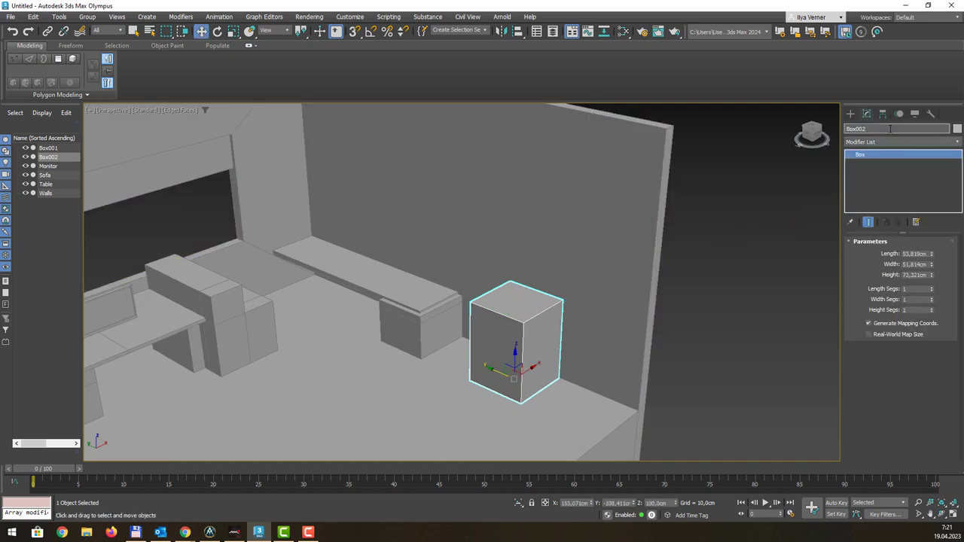
pyautogui.click(890, 129)
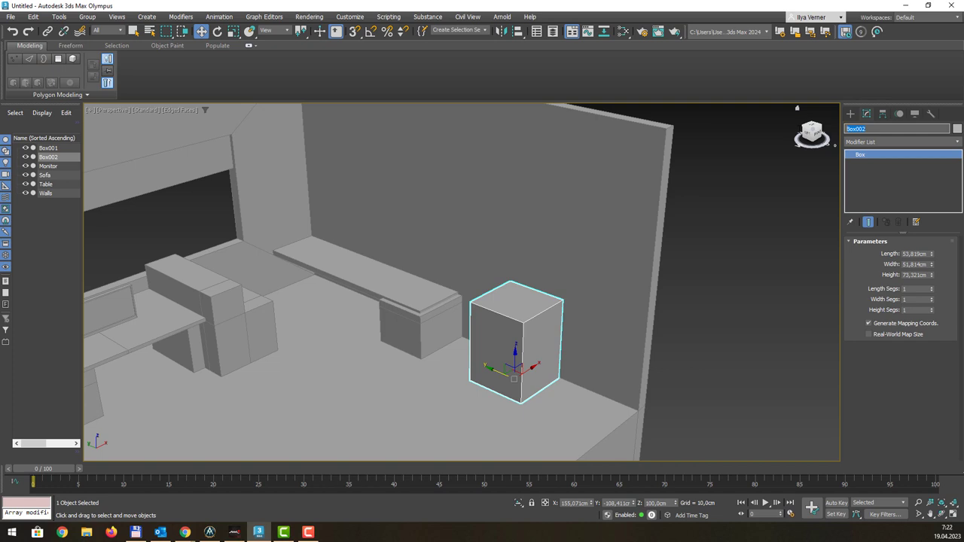
pyautogui.write('01')
pyautogui.press('Return')
pyautogui.click(892, 129)
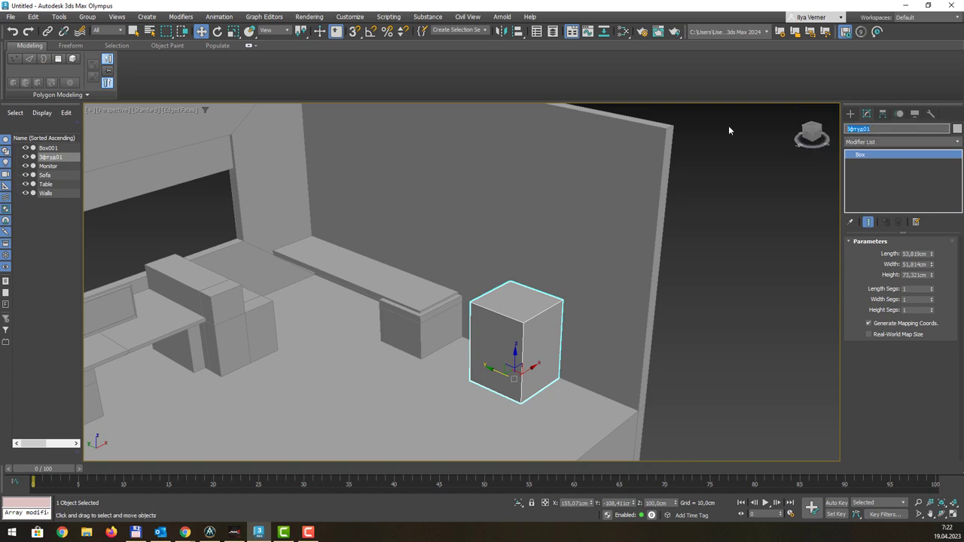
pyautogui.write('Panel01')
pyautogui.press('Return')
pyautogui.scroll(2, 490, 327)
pyautogui.scroll(1, 474, 299)
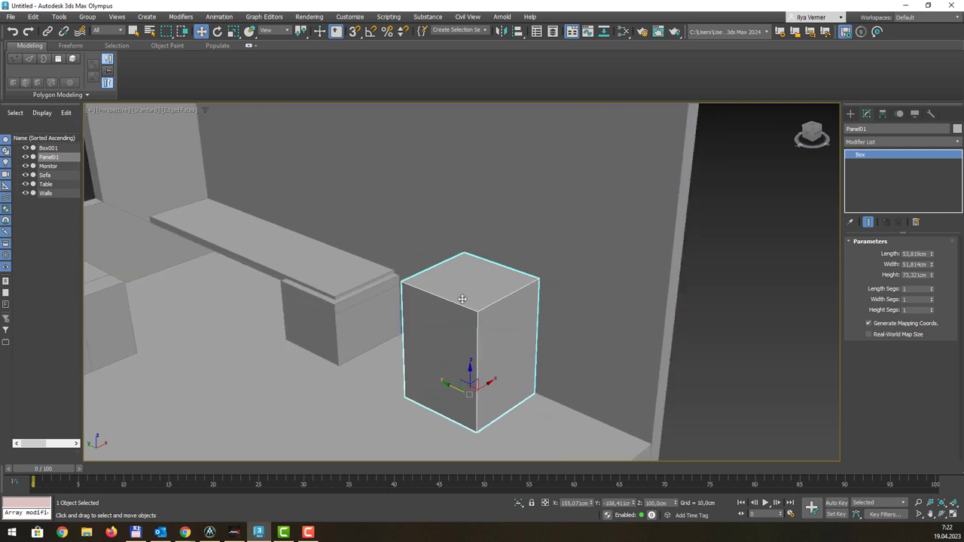
pyautogui.scroll(1, 464, 299)
pyautogui.scroll(1, 497, 253)
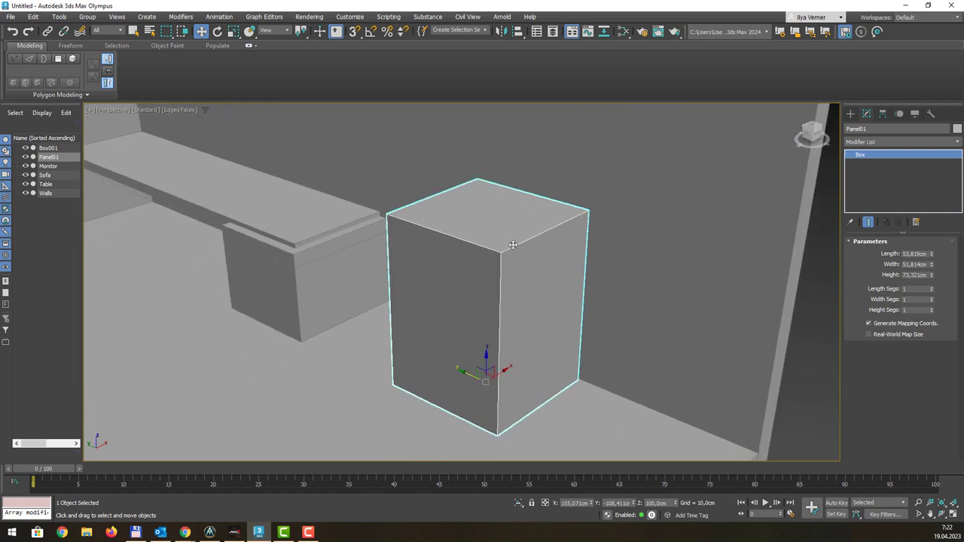
# Add Edit Poly to Panel01 and cut a single horizontal edge loop around its middle.
pyautogui.keyDown('alt'); pyautogui.moveTo(513, 245); pyautogui.dragTo(482, 249, button='middle'); pyautogui.keyUp('alt')
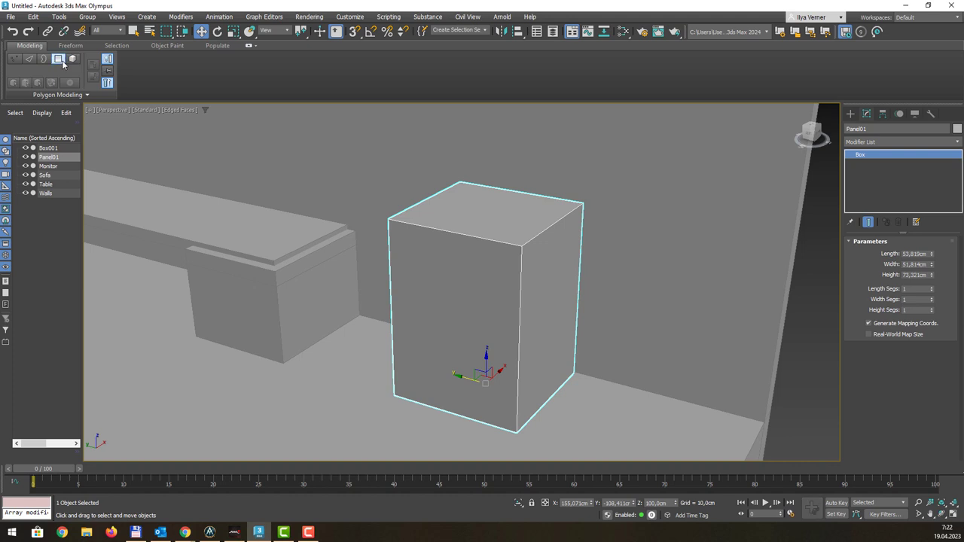
pyautogui.click(63, 64)
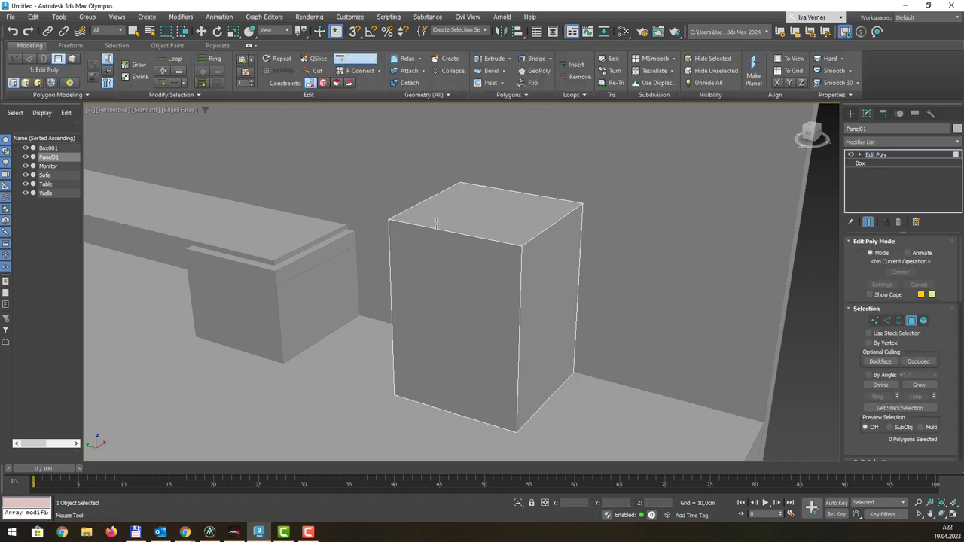
pyautogui.click(359, 58)
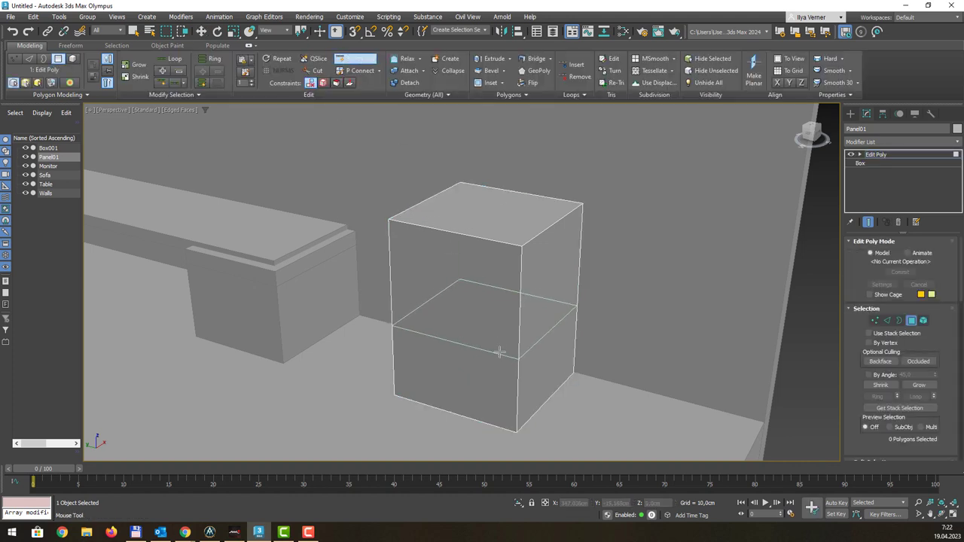
pyautogui.click(483, 313)
pyautogui.click(484, 278)
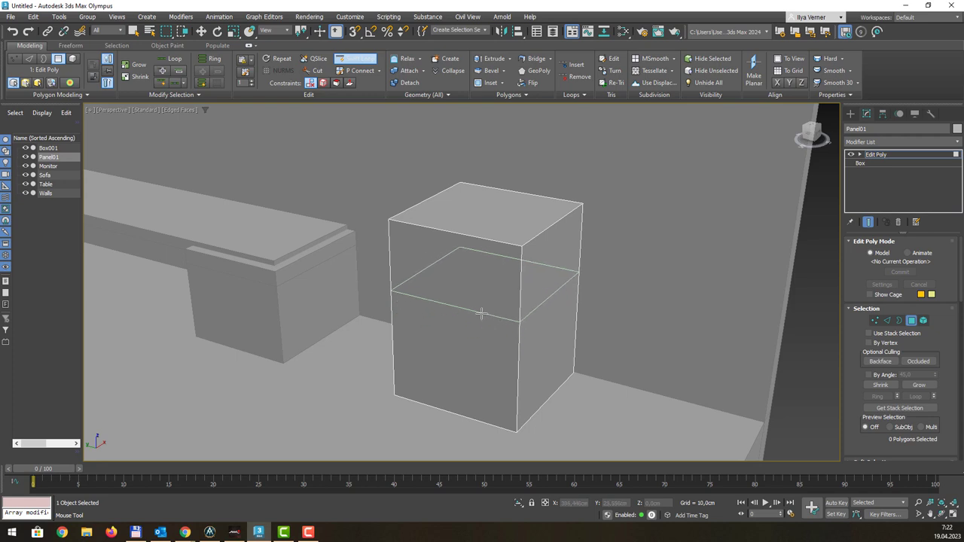
pyautogui.rightClick(484, 279)
pyautogui.hotkey('ctrl', 'z')
# Move Panel01's top front edge backward to slant its upper front, then select the top face.
pyautogui.press('w')
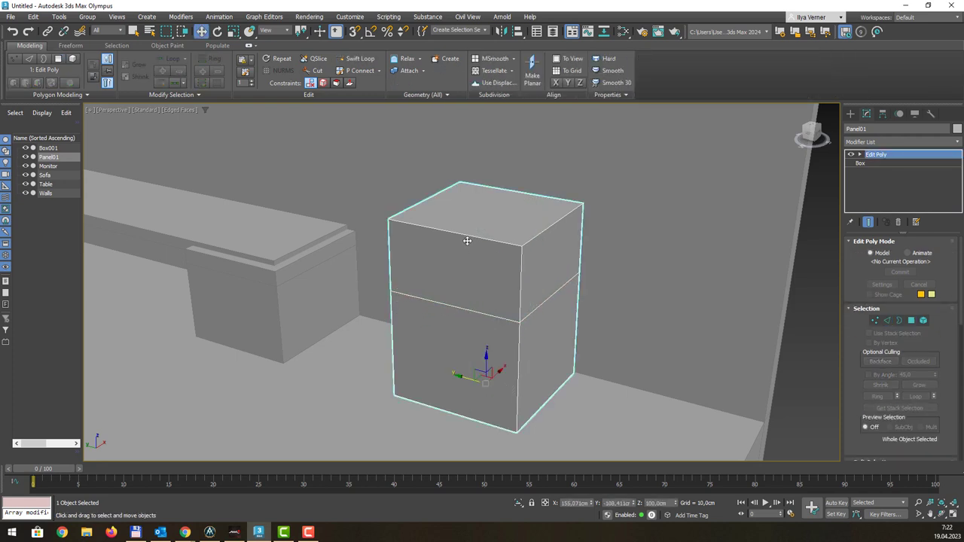
pyautogui.press('2')
pyautogui.click(466, 234)
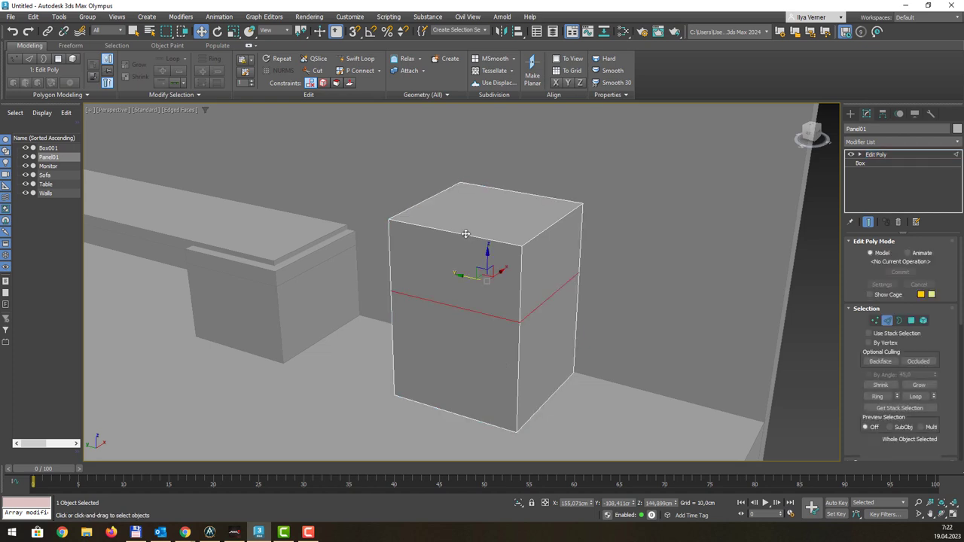
pyautogui.moveTo(465, 234); pyautogui.dragTo(494, 206)
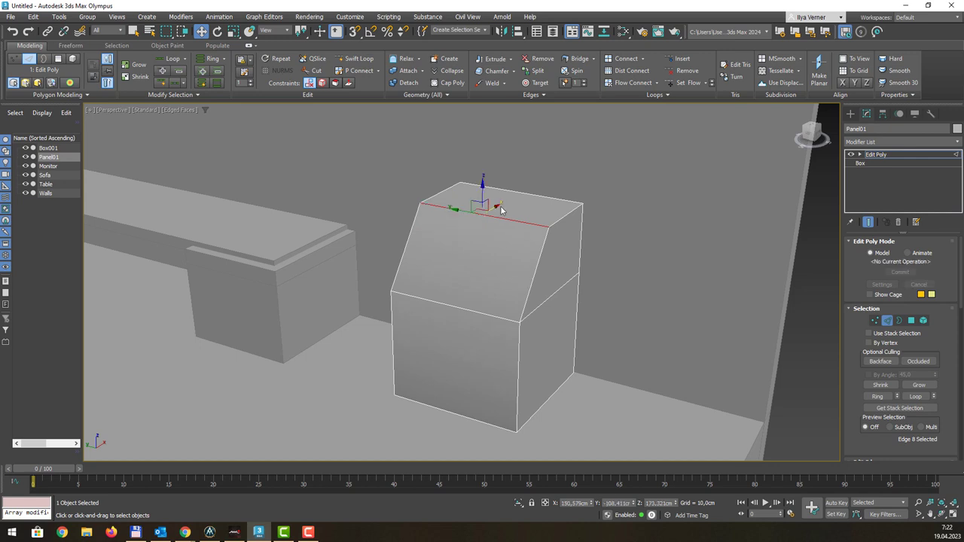
pyautogui.press('4')
pyautogui.click(504, 211)
# Raise Panel01's top face to make the box taller.
pyautogui.scroll(-2, 504, 211)
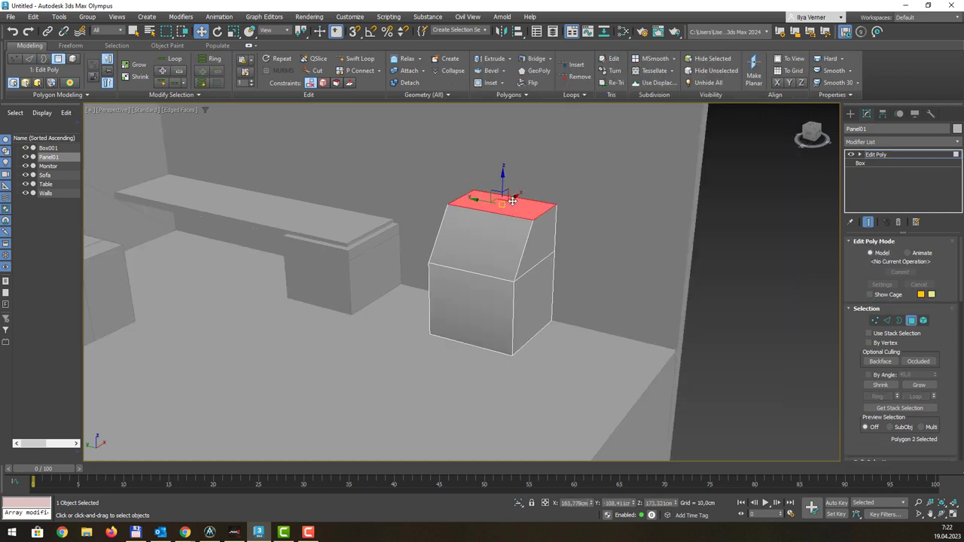
pyautogui.scroll(-1, 489, 216)
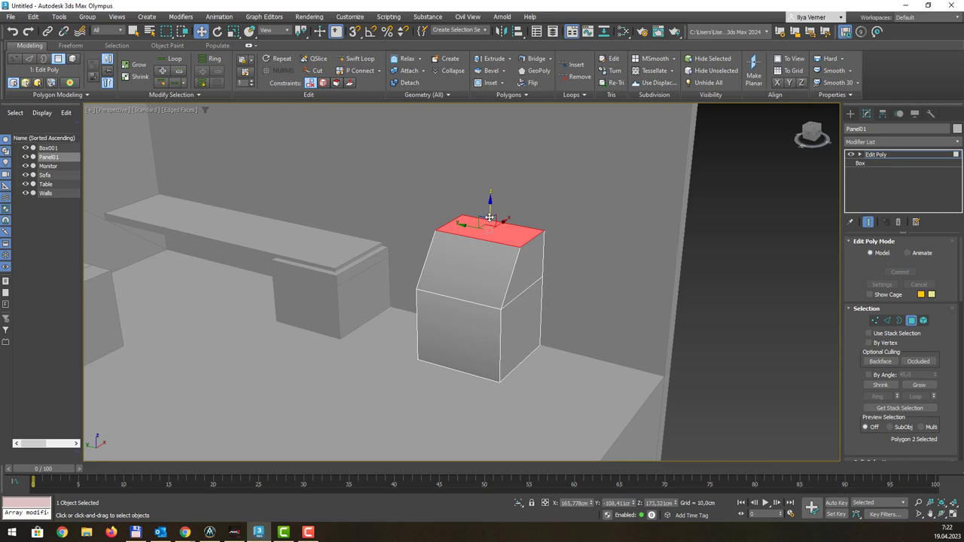
pyautogui.moveTo(489, 214); pyautogui.dragTo(489, 223)
pyautogui.moveTo(489, 223)
pyautogui.keyDown('alt'); pyautogui.mouseDown(button='middle')
pyautogui.moveTo(474, 230)
pyautogui.moveTo(489, 227)
pyautogui.mouseUp(button='middle'); pyautogui.keyUp('alt')
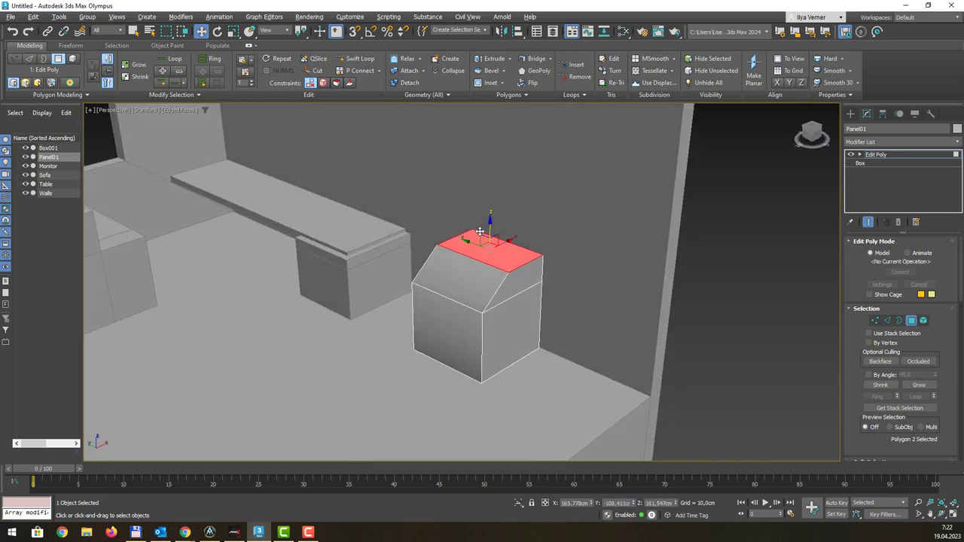
pyautogui.moveTo(489, 228); pyautogui.dragTo(492, 167)
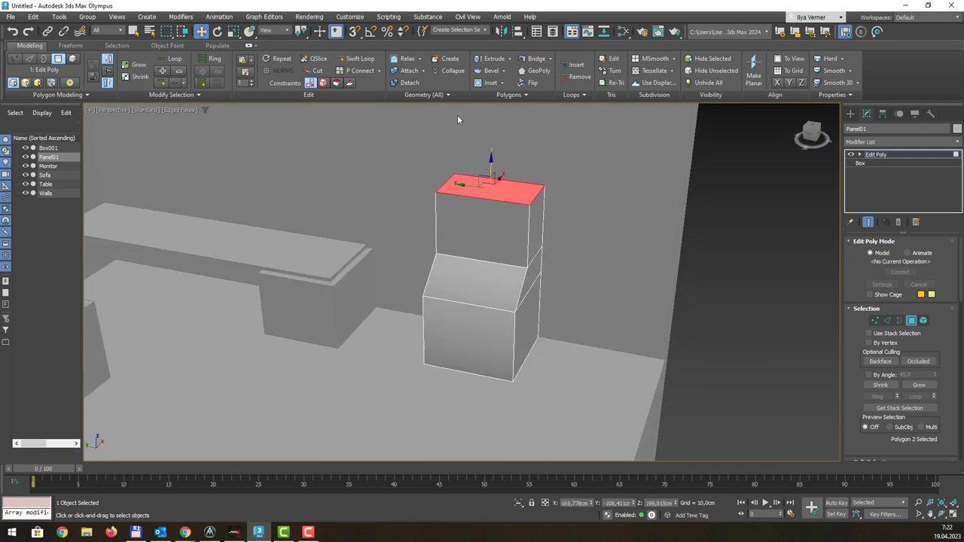
# Inset the upper front face and push it back to form a recessed screen, then enable see-through.
pyautogui.click(491, 82)
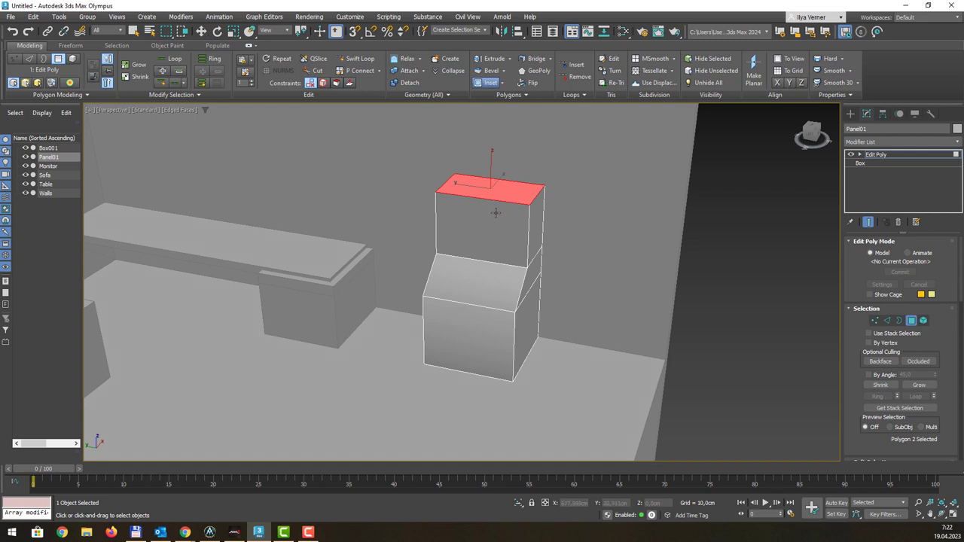
pyautogui.moveTo(494, 215); pyautogui.dragTo(490, 235)
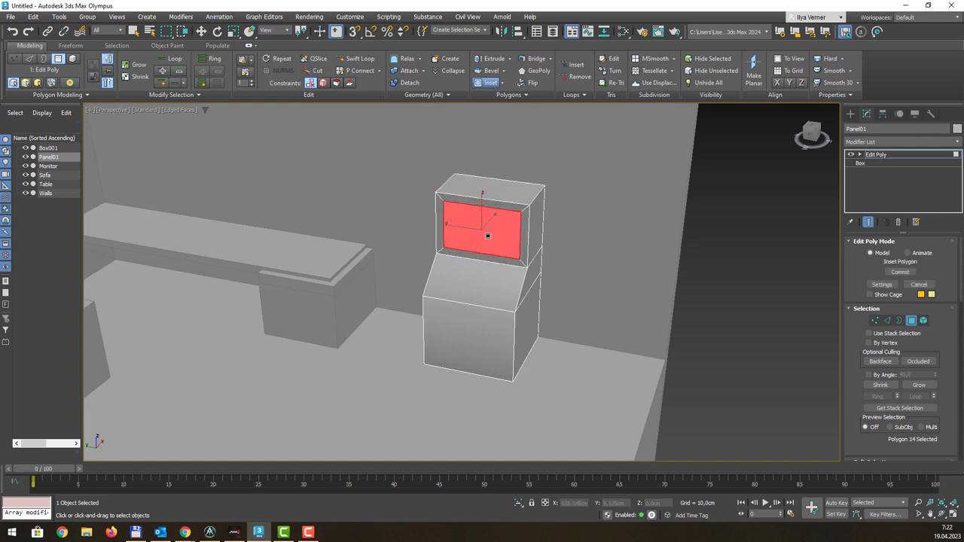
pyautogui.press('w')
pyautogui.moveTo(489, 222); pyautogui.dragTo(495, 214)
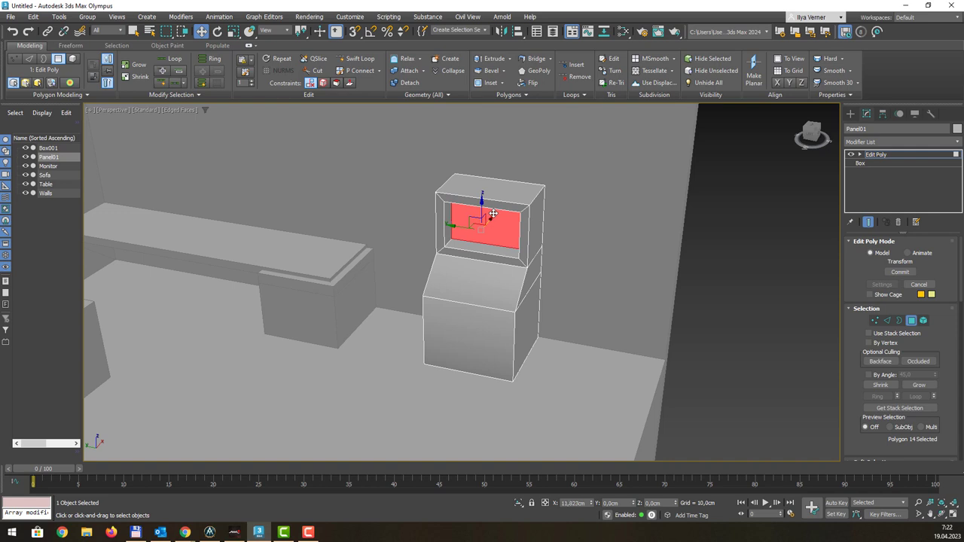
pyautogui.moveTo(503, 205)
pyautogui.keyDown('alt'); pyautogui.mouseDown(button='middle')
pyautogui.moveTo(499, 194)
pyautogui.moveTo(457, 259)
pyautogui.mouseUp(button='middle'); pyautogui.keyUp('alt')
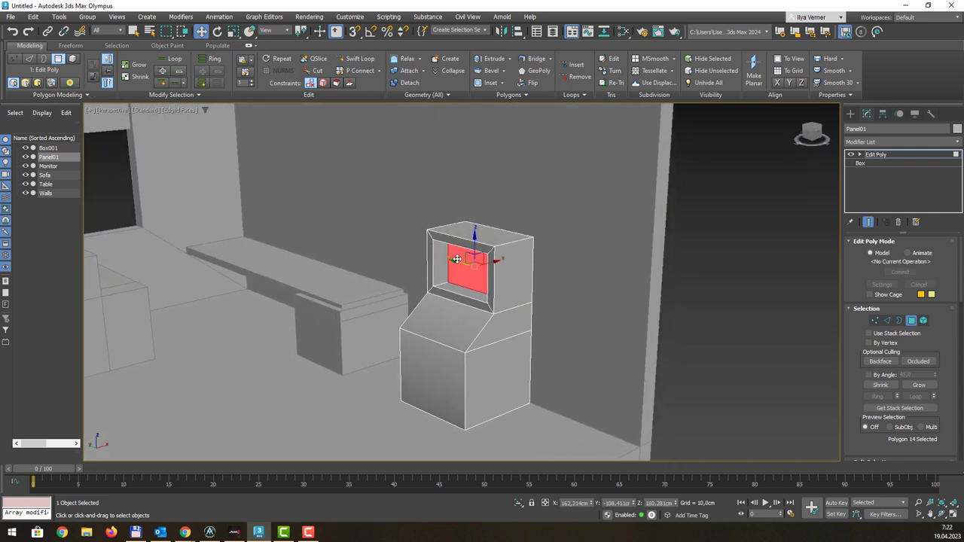
pyautogui.hotkey('alt', 'x')
# Reshape the screen recess by sliding its top inner edge and moving its bottom edge.
pyautogui.scroll(2, 505, 244)
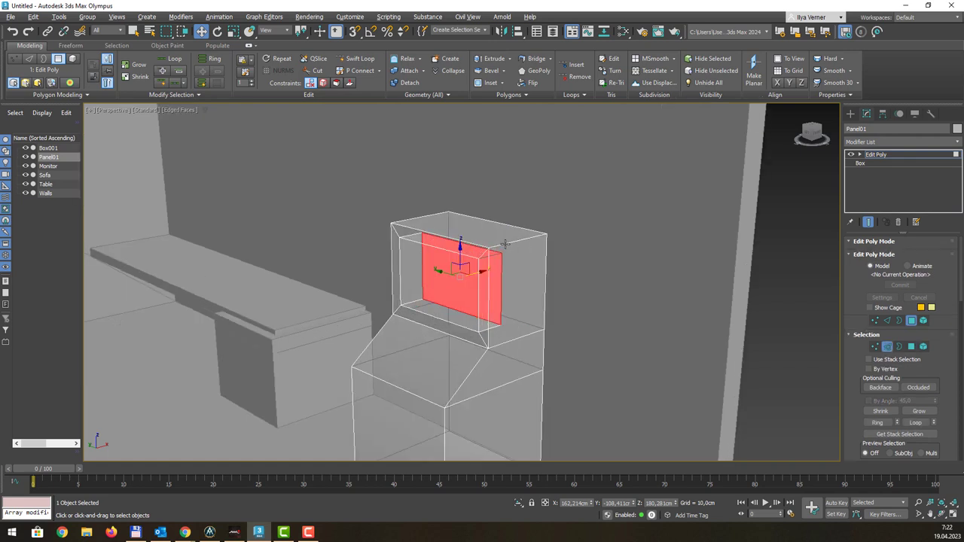
pyautogui.press('2')
pyautogui.keyDown('alt'); pyautogui.moveTo(504, 255); pyautogui.dragTo(520, 250, button='middle'); pyautogui.keyUp('alt')
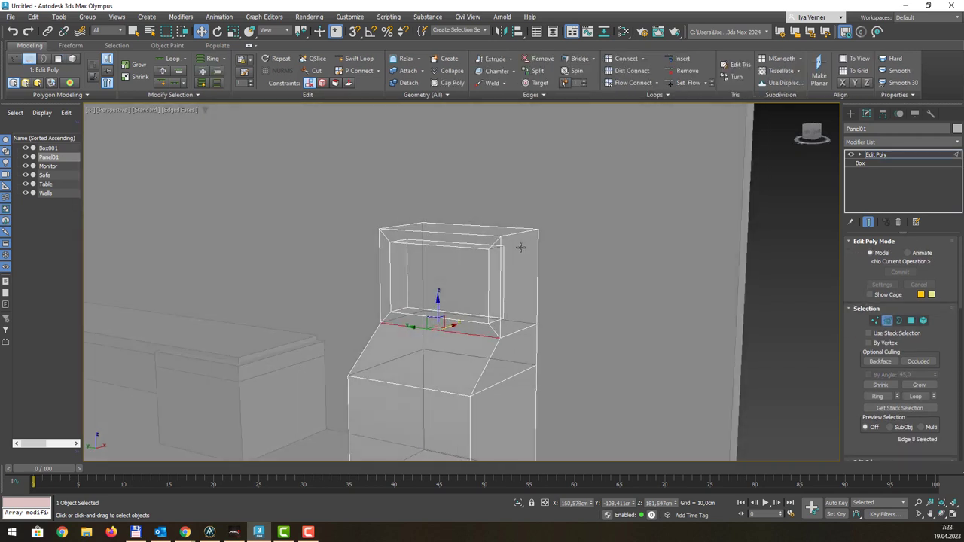
pyautogui.click(455, 241)
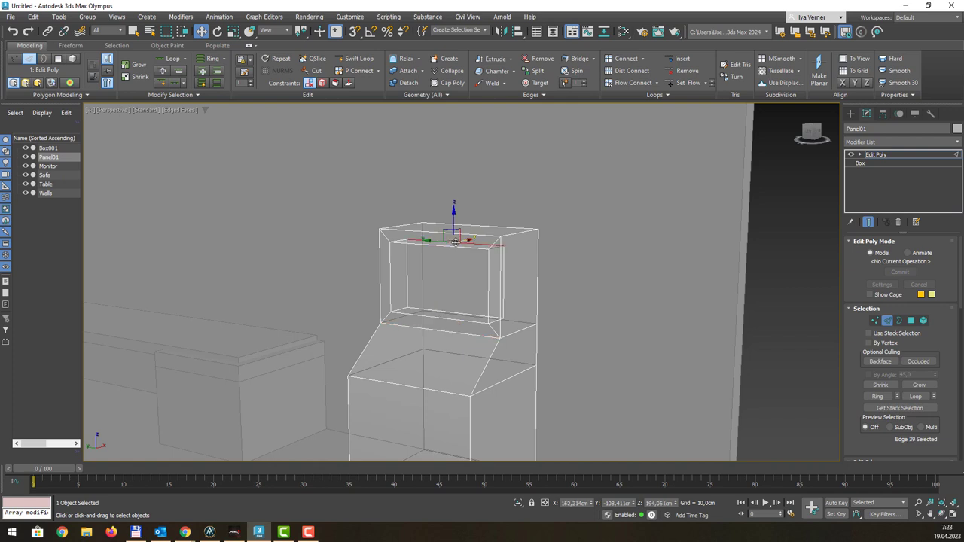
pyautogui.keyDown('alt'); pyautogui.moveTo(554, 233); pyautogui.dragTo(516, 242, button='middle'); pyautogui.keyUp('alt')
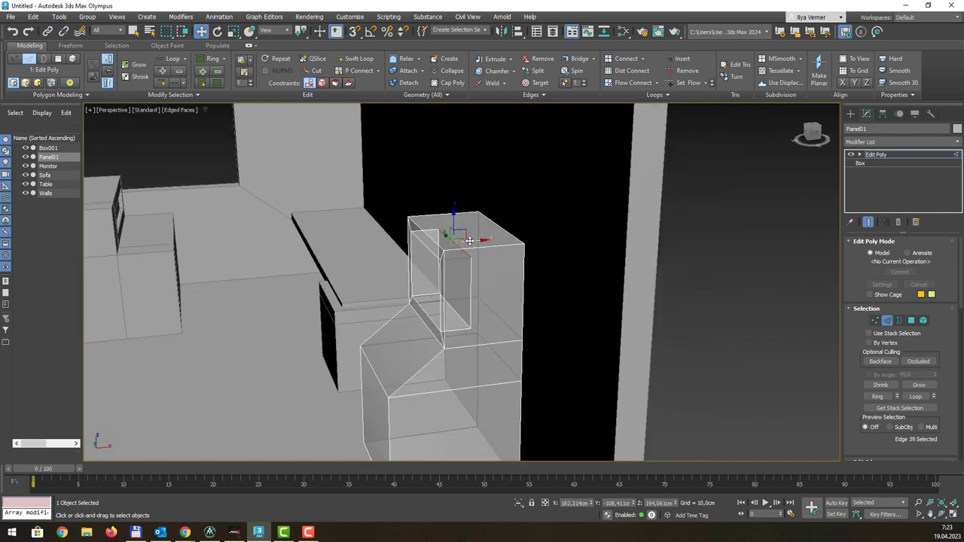
pyautogui.moveTo(469, 240); pyautogui.dragTo(502, 238)
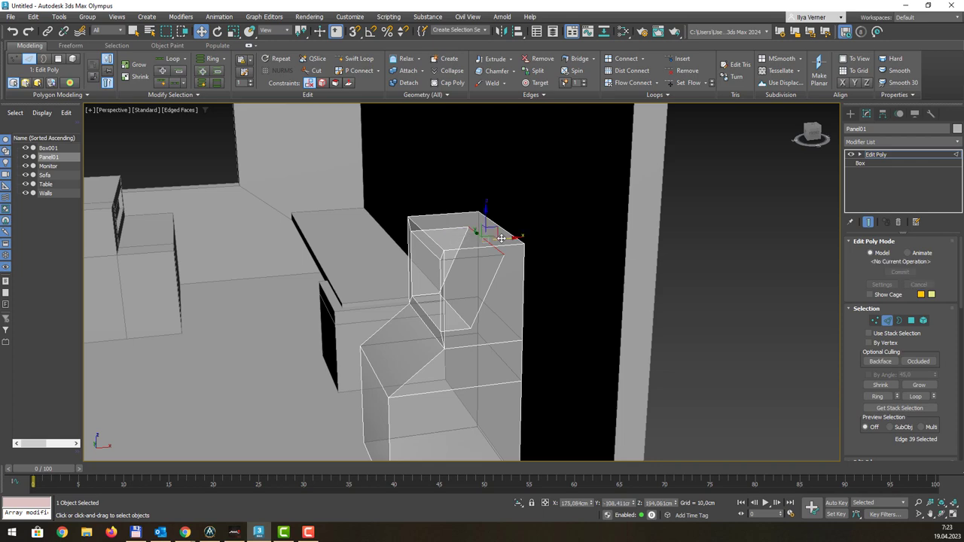
pyautogui.hotkey('alt', 'x')
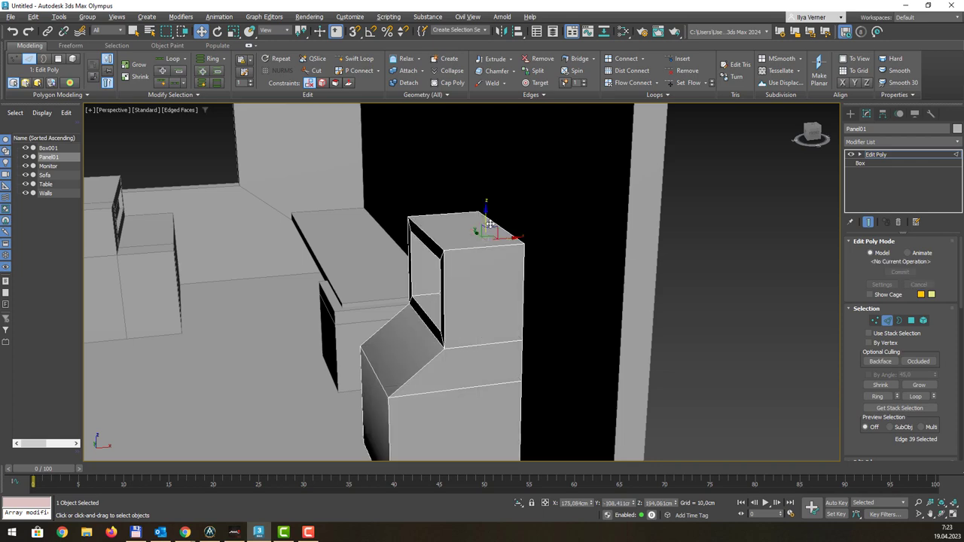
pyautogui.moveTo(501, 238)
pyautogui.keyDown('alt'); pyautogui.mouseDown(button='middle')
pyautogui.moveTo(540, 211)
pyautogui.moveTo(558, 216)
pyautogui.mouseUp(button='middle'); pyautogui.keyUp('alt')
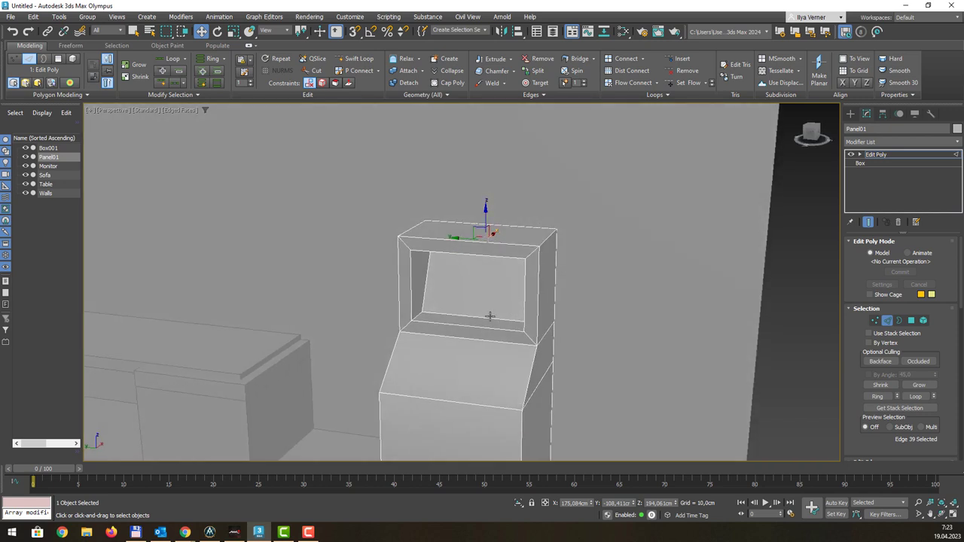
pyautogui.click(489, 317)
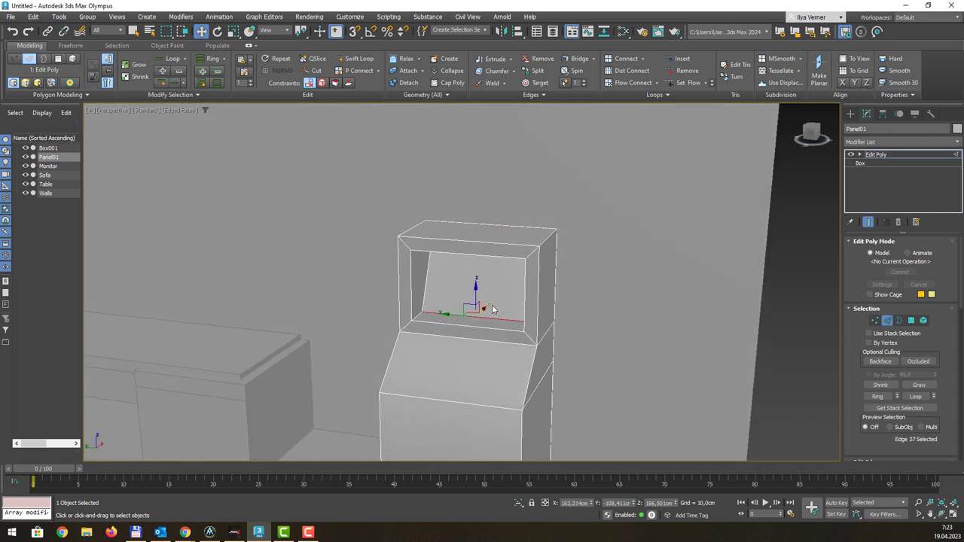
pyautogui.moveTo(486, 308); pyautogui.dragTo(482, 309)
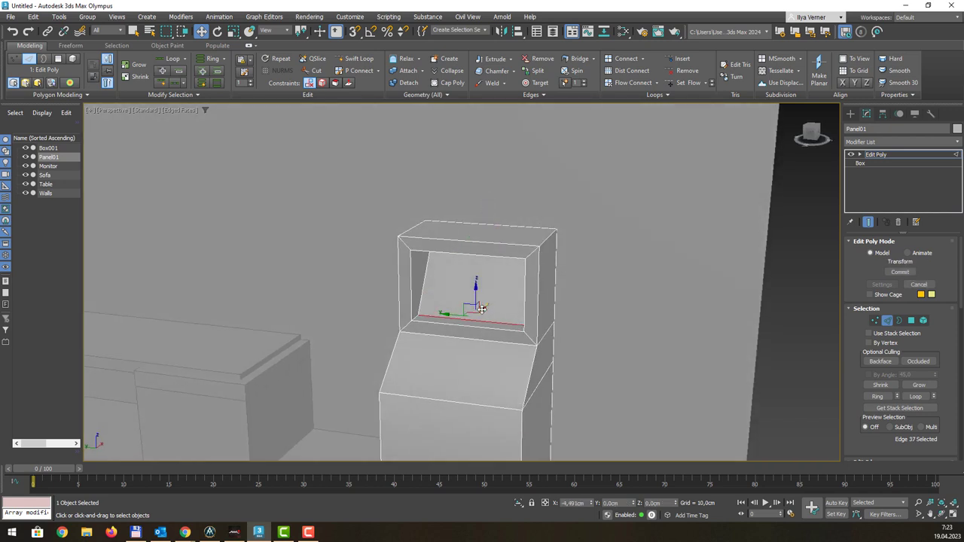
# Raise and nudge Panel01's top vertices to heighten the upper housing, then return to object level.
pyautogui.keyDown('alt'); pyautogui.moveTo(486, 285); pyautogui.dragTo(498, 278, button='middle'); pyautogui.keyUp('alt')
pyautogui.scroll(-1, 499, 278)
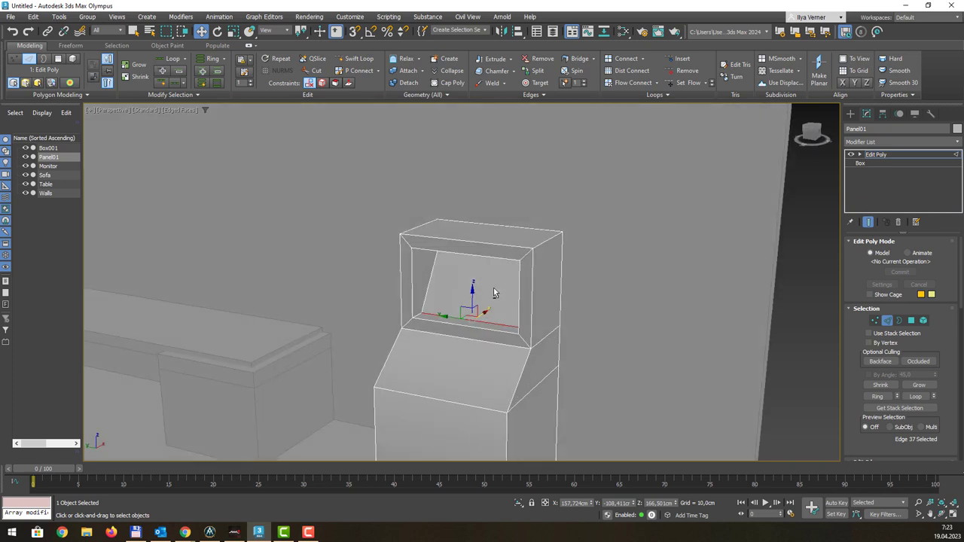
pyautogui.scroll(-2, 497, 280)
pyautogui.scroll(1, 490, 281)
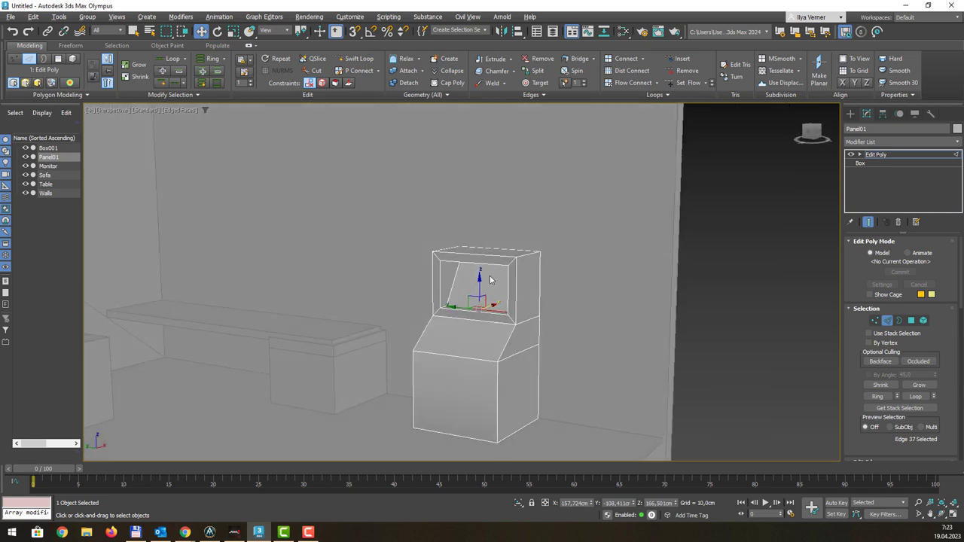
pyautogui.keyDown('alt'); pyautogui.moveTo(490, 280); pyautogui.dragTo(514, 279, button='middle'); pyautogui.keyUp('alt')
pyautogui.scroll(-2, 514, 278)
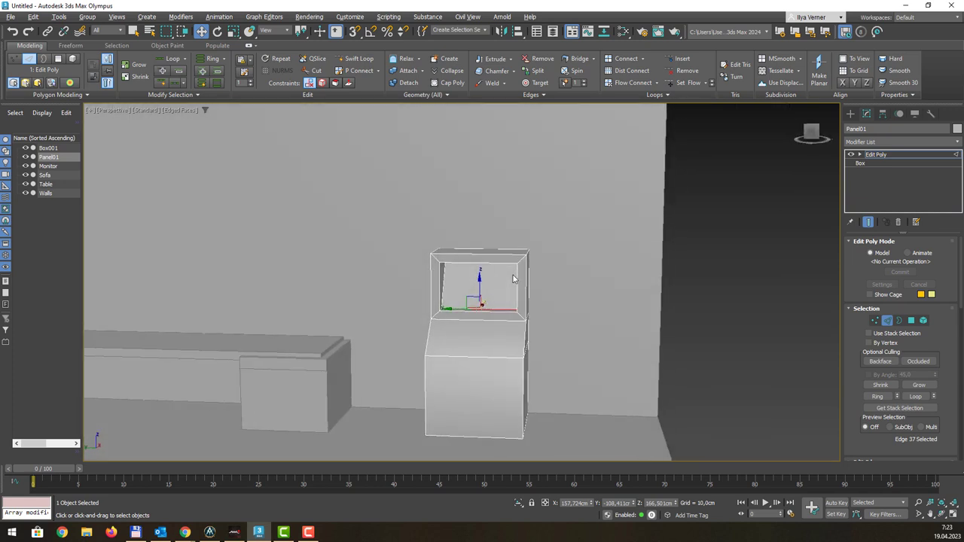
pyautogui.scroll(2, 513, 282)
pyautogui.press('1')
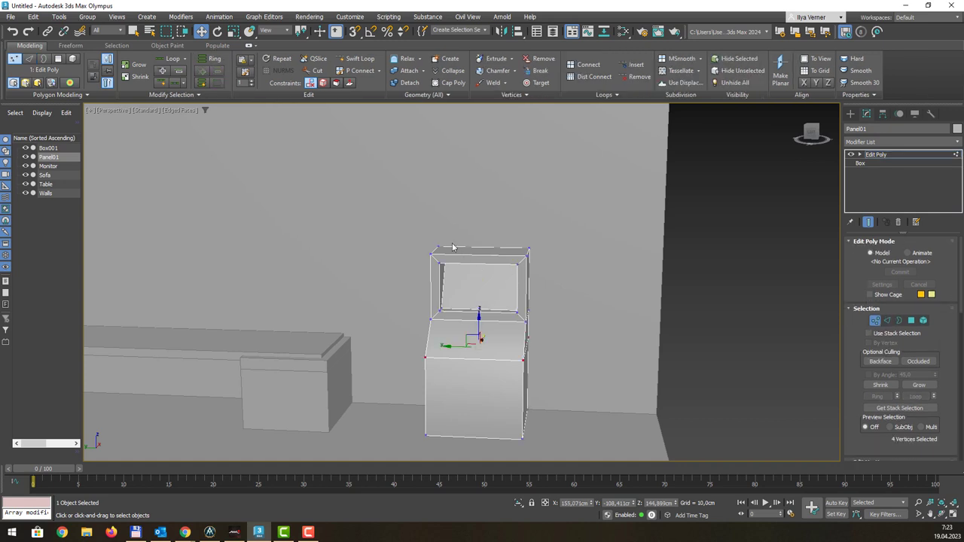
pyautogui.moveTo(589, 277); pyautogui.dragTo(595, 279)
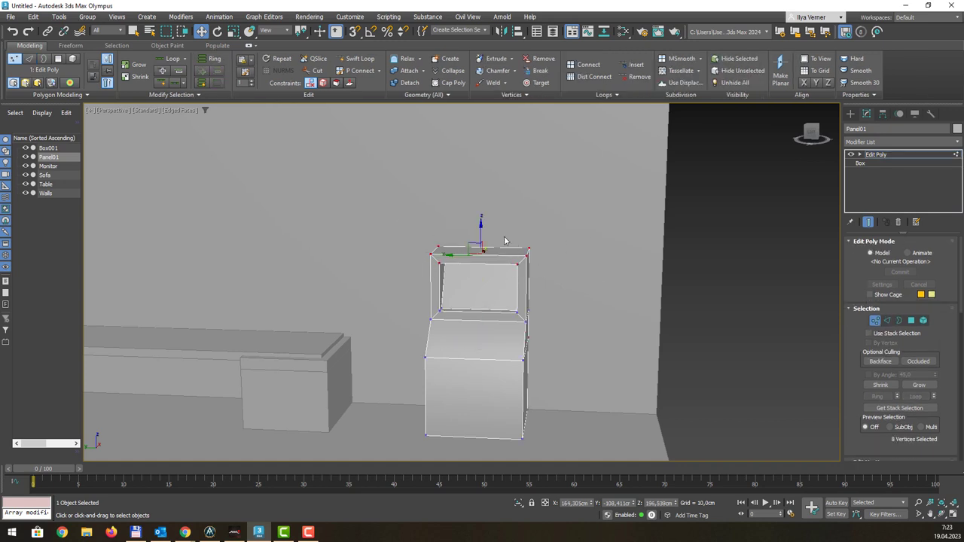
pyautogui.moveTo(480, 234); pyautogui.dragTo(481, 219)
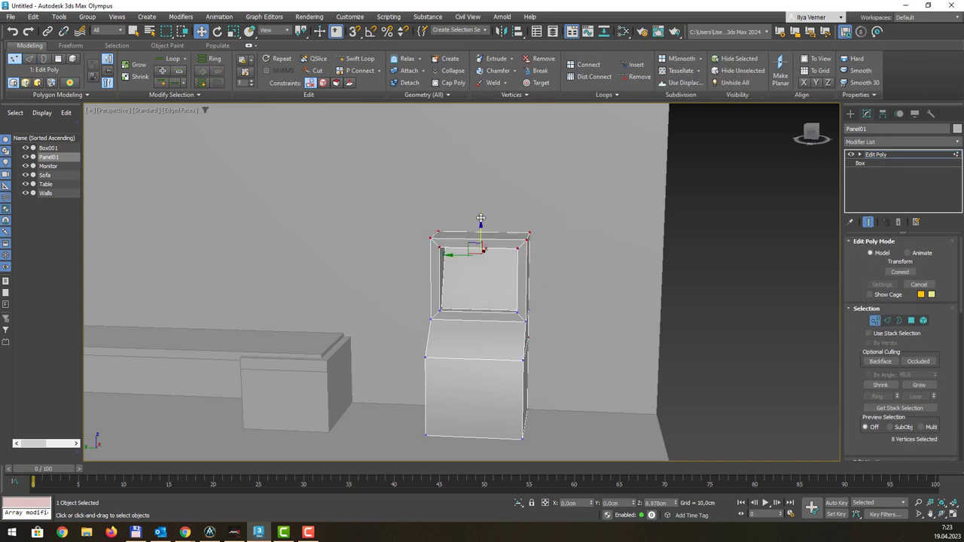
pyautogui.keyDown('alt'); pyautogui.moveTo(481, 219); pyautogui.dragTo(488, 217, button='middle'); pyautogui.keyUp('alt')
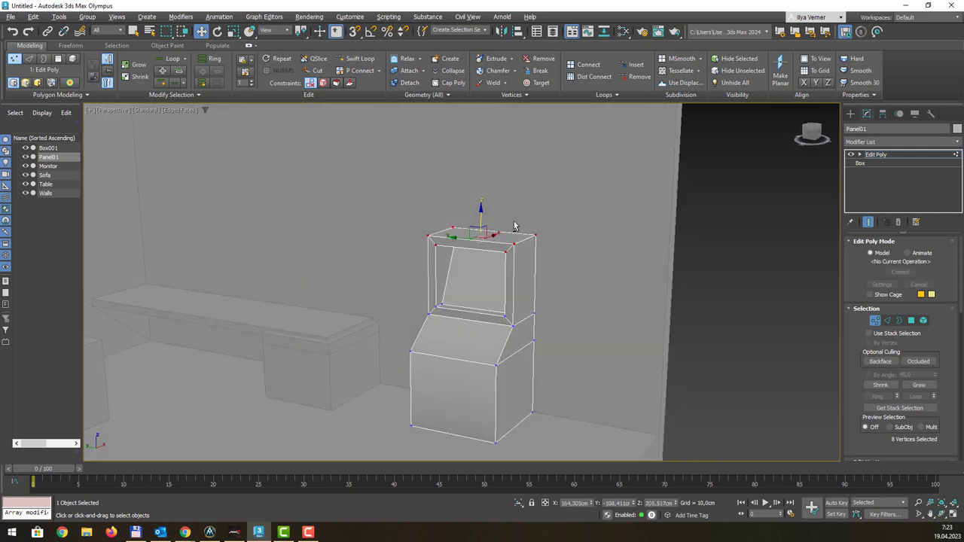
pyautogui.moveTo(488, 217); pyautogui.dragTo(489, 219)
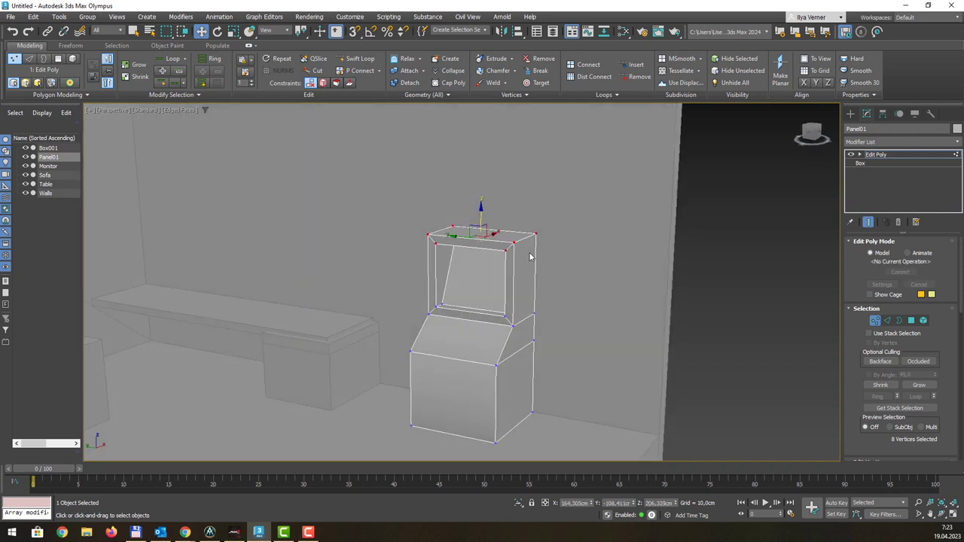
pyautogui.press('1')
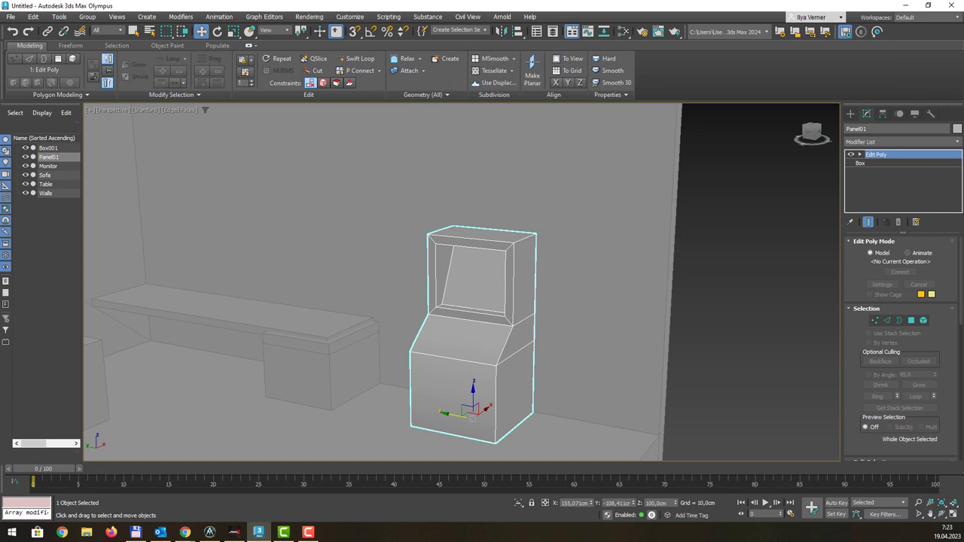
pyautogui.click(308, 532)
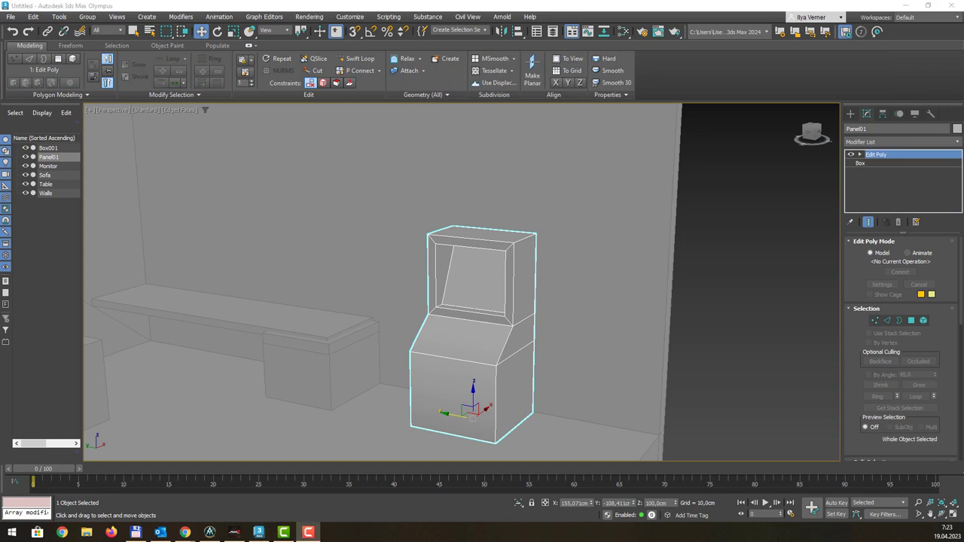
pyautogui.click(492, 335)
# Select the cabinet base's slanted and front faces and inset them by 4.954 cm.
pyautogui.press('4')
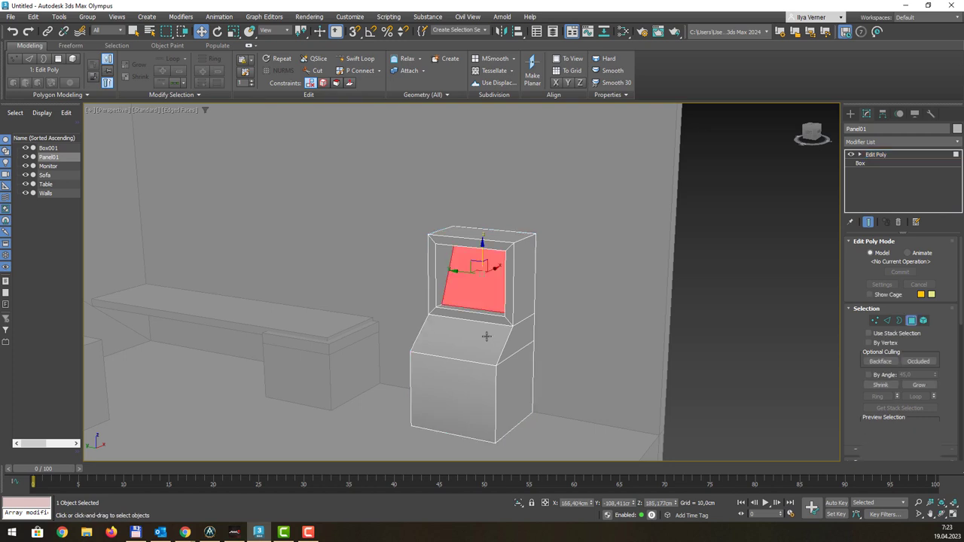
pyautogui.click(482, 339)
pyautogui.keyDown('ctrl'); pyautogui.click(460, 374); pyautogui.keyUp('ctrl')
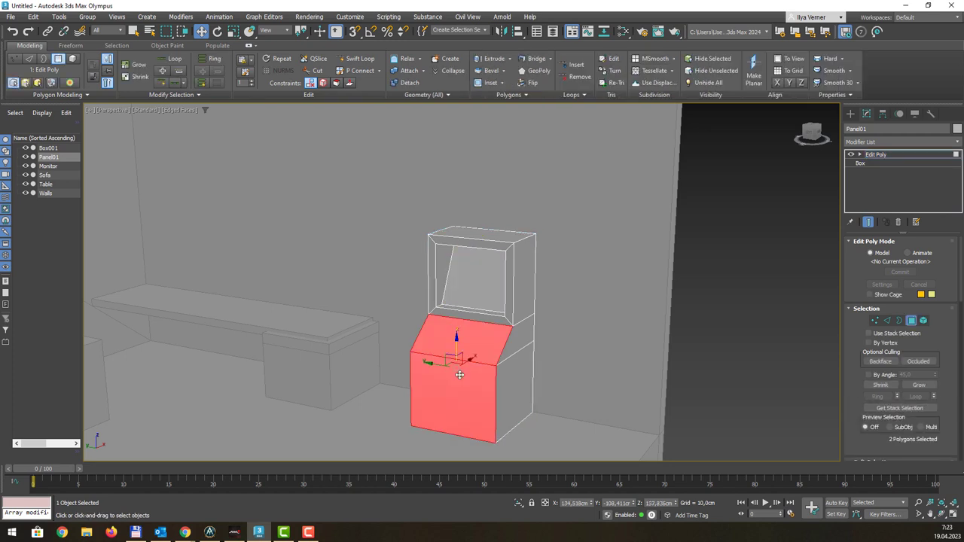
pyautogui.press('q')
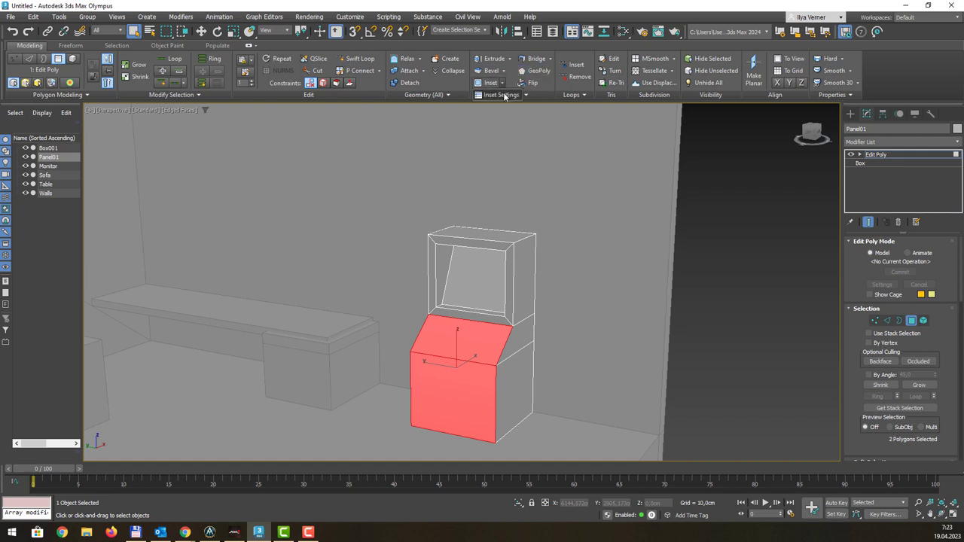
pyautogui.click(503, 84)
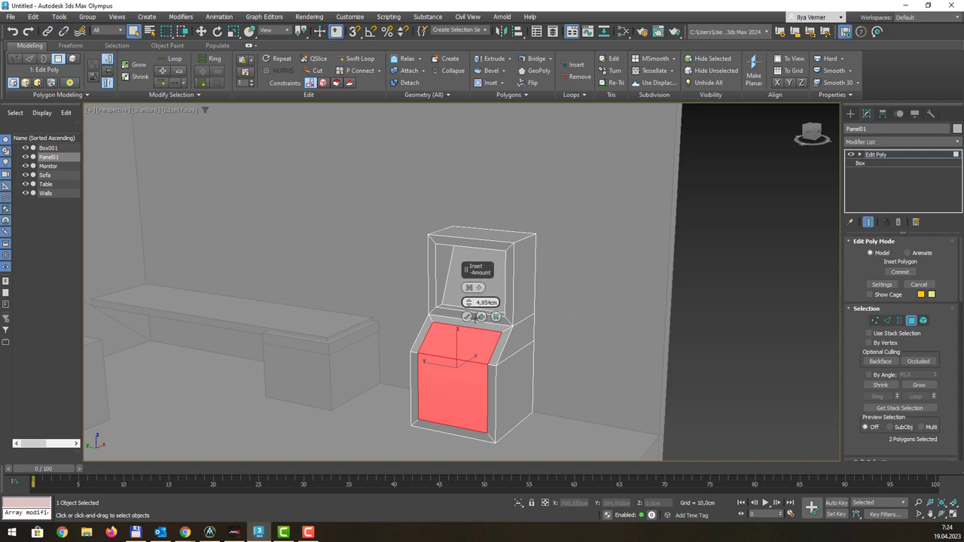
pyautogui.click(466, 317)
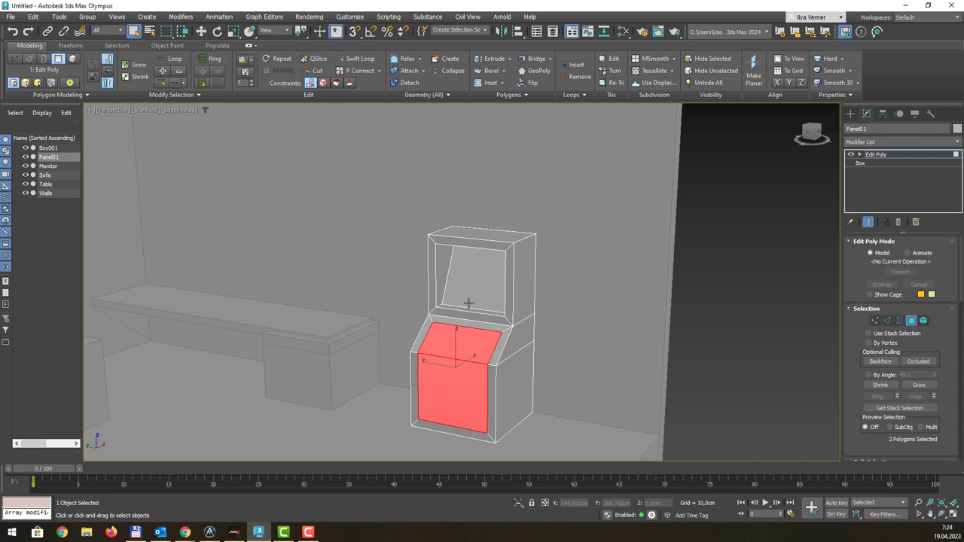
# Extrude the two faces 9.468 cm outward along Local Normals.
pyautogui.click(511, 73)
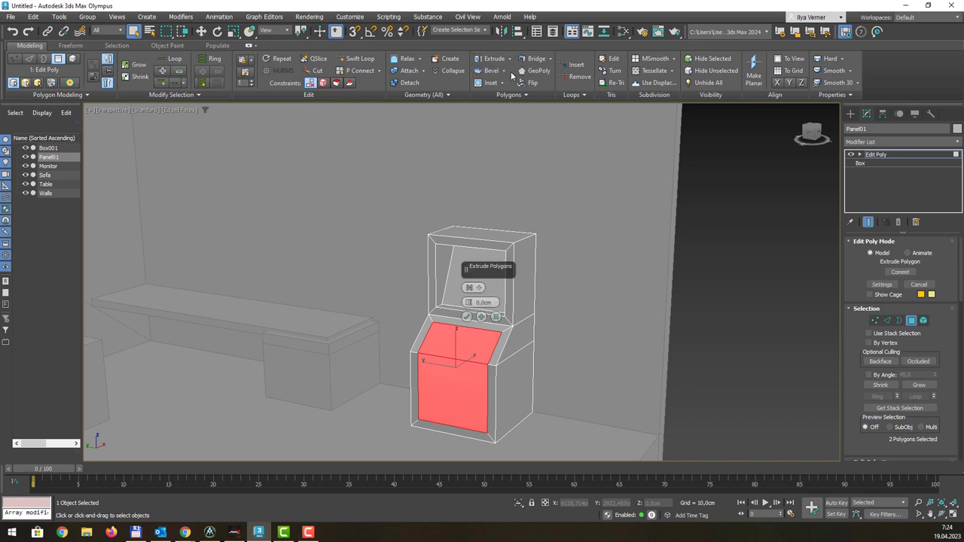
pyautogui.moveTo(470, 302); pyautogui.dragTo(474, 288)
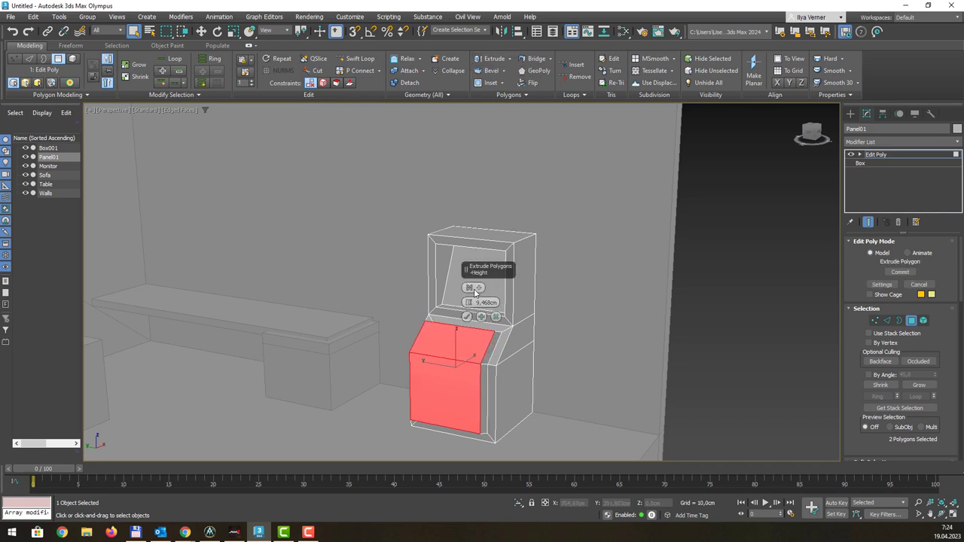
pyautogui.click(474, 288)
pyautogui.click(493, 304)
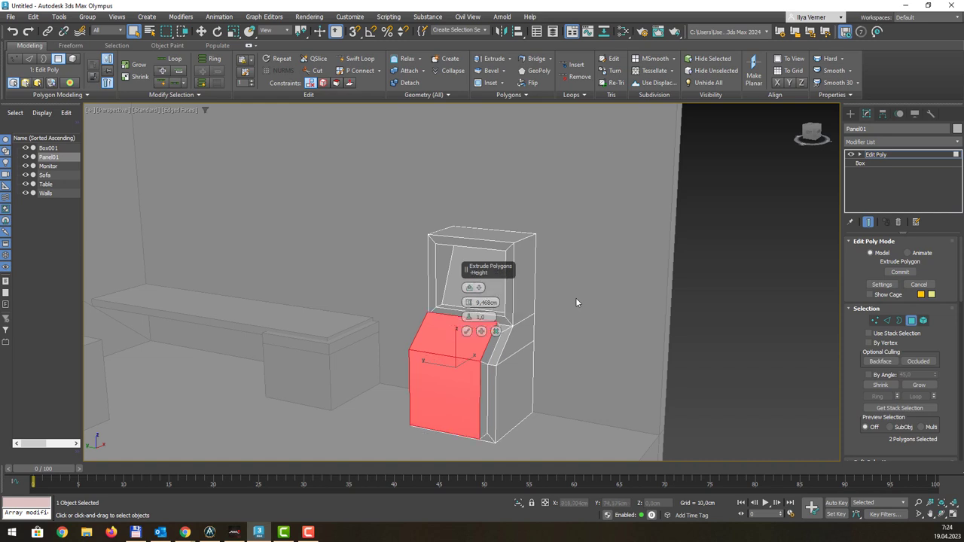
pyautogui.keyDown('alt'); pyautogui.moveTo(575, 297); pyautogui.dragTo(539, 296, button='middle'); pyautogui.keyUp('alt')
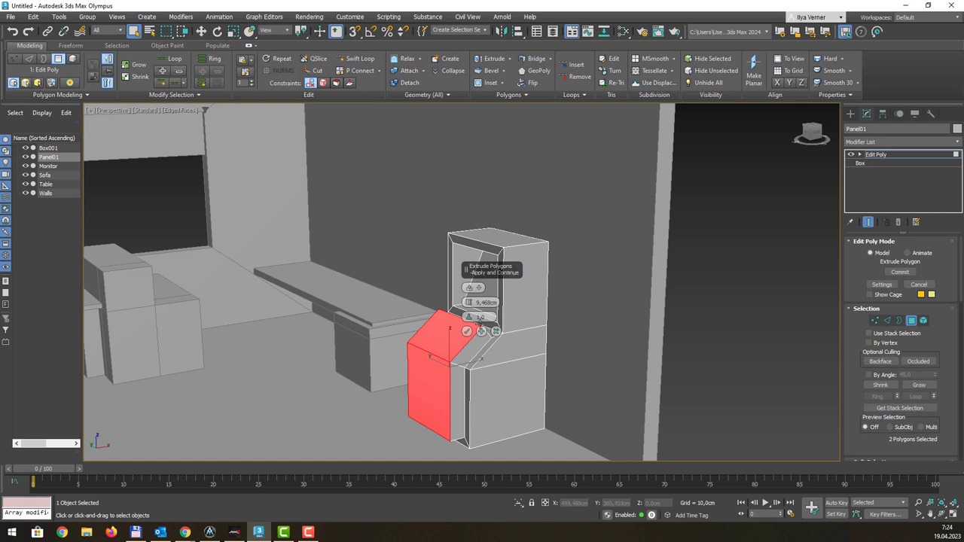
pyautogui.click(467, 331)
pyautogui.moveTo(468, 331)
pyautogui.keyDown('alt'); pyautogui.mouseDown(button='middle')
pyautogui.moveTo(470, 303)
pyautogui.moveTo(458, 314)
pyautogui.mouseUp(button='middle'); pyautogui.keyUp('alt')
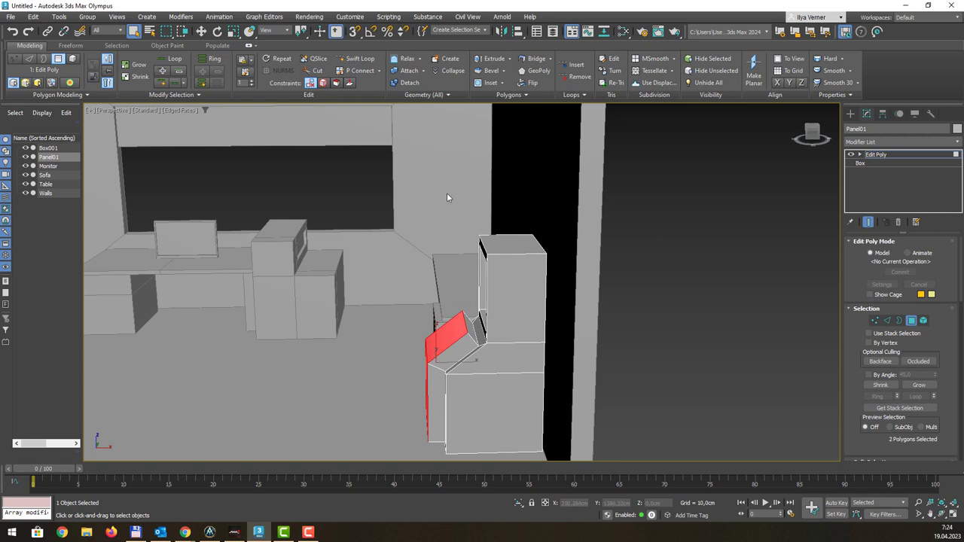
# Select the protruding panel's top edge and lower it, first constrained to edges, then freely.
pyautogui.press('2')
pyautogui.click(466, 320)
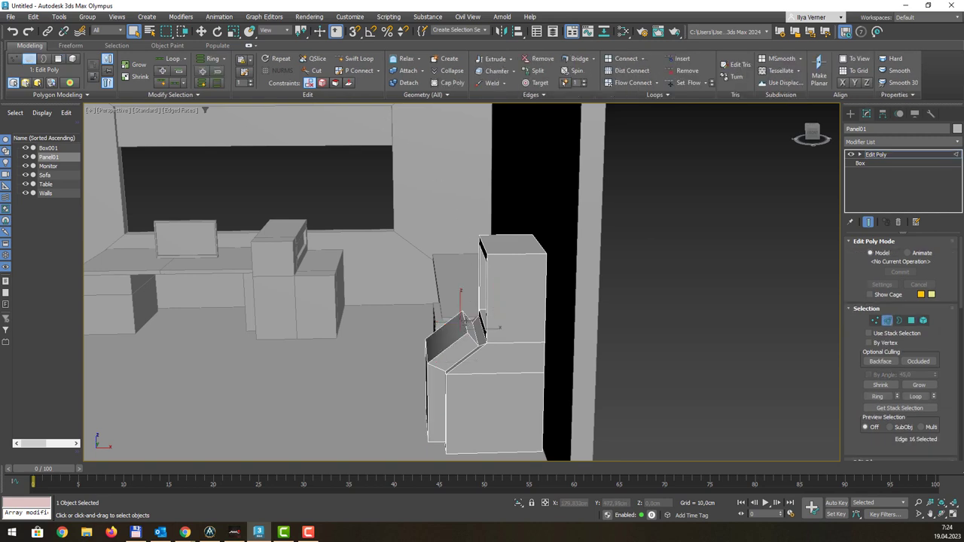
pyautogui.click(470, 322)
pyautogui.click(324, 84)
pyautogui.press('w')
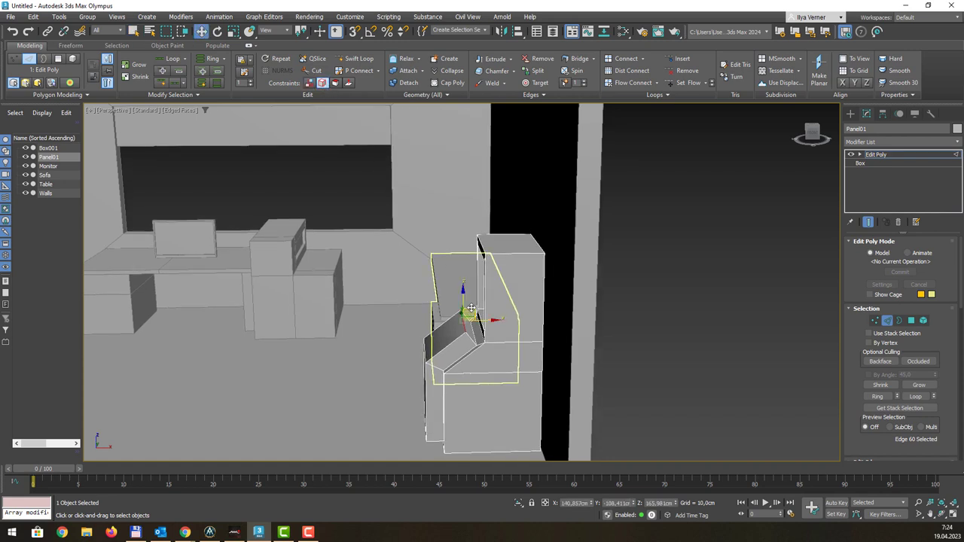
pyautogui.moveTo(464, 297); pyautogui.dragTo(464, 312)
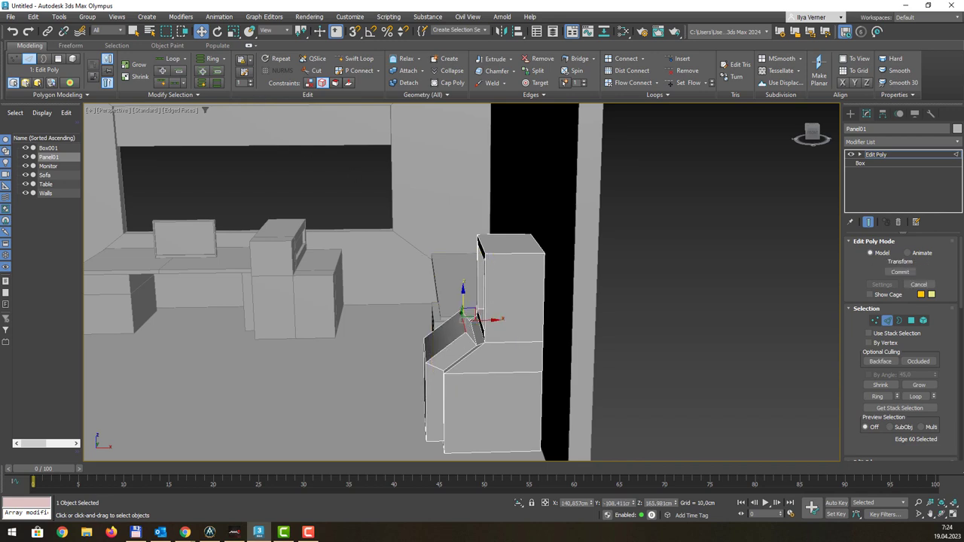
pyautogui.click(309, 83)
pyautogui.moveTo(462, 299); pyautogui.dragTo(463, 312)
# Slide the selected edge to the left and leave edge editing.
pyautogui.moveTo(463, 311)
pyautogui.keyDown('alt'); pyautogui.mouseDown(button='middle')
pyautogui.moveTo(564, 329)
pyautogui.moveTo(506, 309)
pyautogui.mouseUp(button='middle'); pyautogui.keyUp('alt')
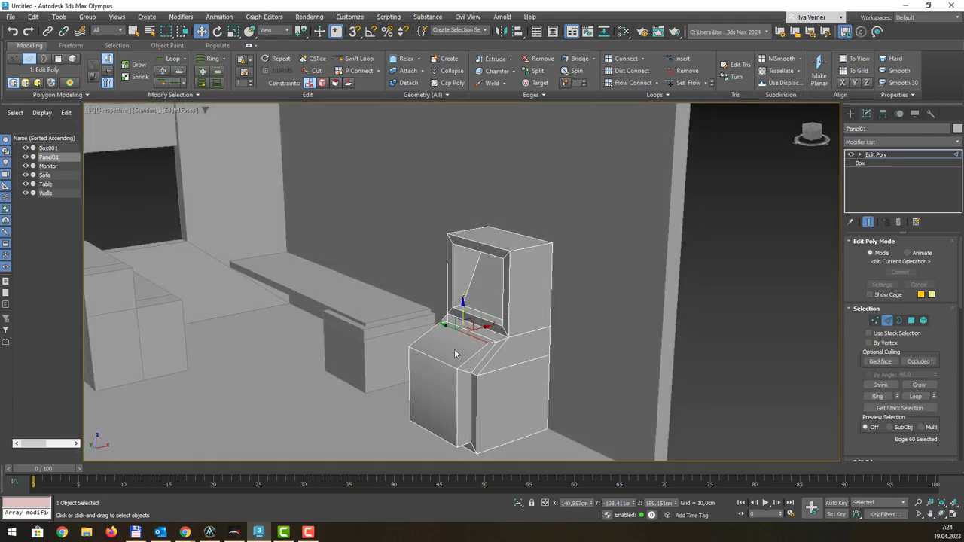
pyautogui.moveTo(495, 383)
pyautogui.keyDown('alt'); pyautogui.mouseDown(button='middle')
pyautogui.moveTo(488, 330)
pyautogui.moveTo(479, 332)
pyautogui.mouseUp(button='middle'); pyautogui.keyUp('alt')
pyautogui.moveTo(476, 331); pyautogui.dragTo(468, 331)
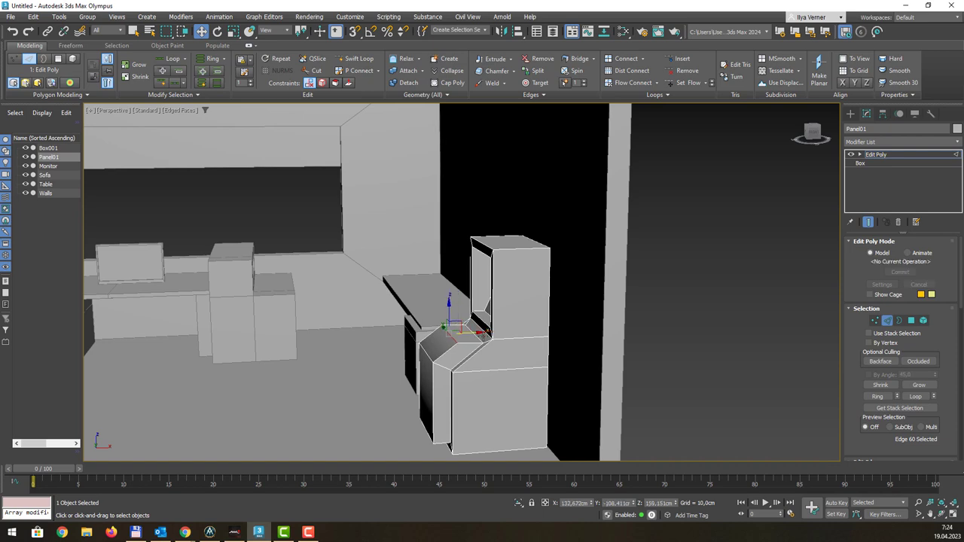
pyautogui.keyDown('alt'); pyautogui.moveTo(467, 331); pyautogui.dragTo(511, 346, button='middle'); pyautogui.keyUp('alt')
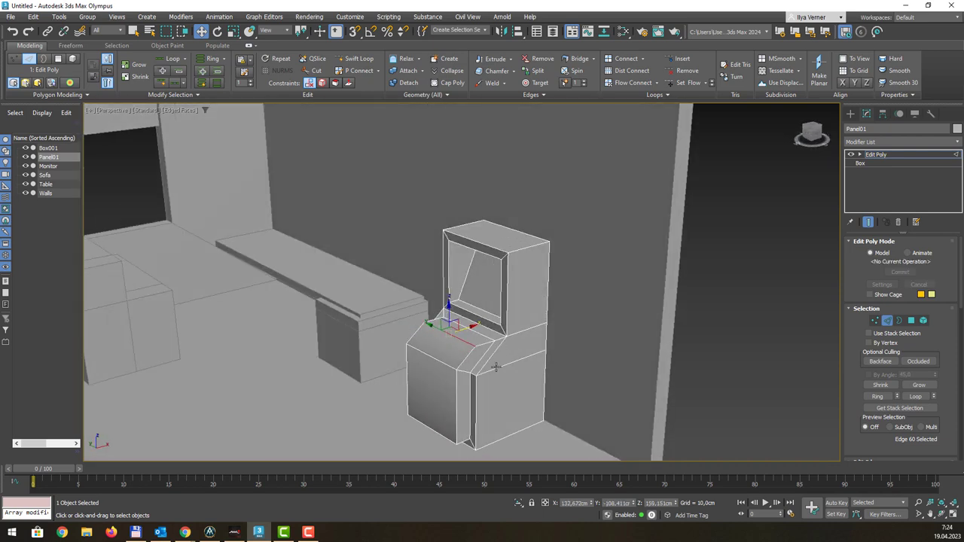
pyautogui.press('2')
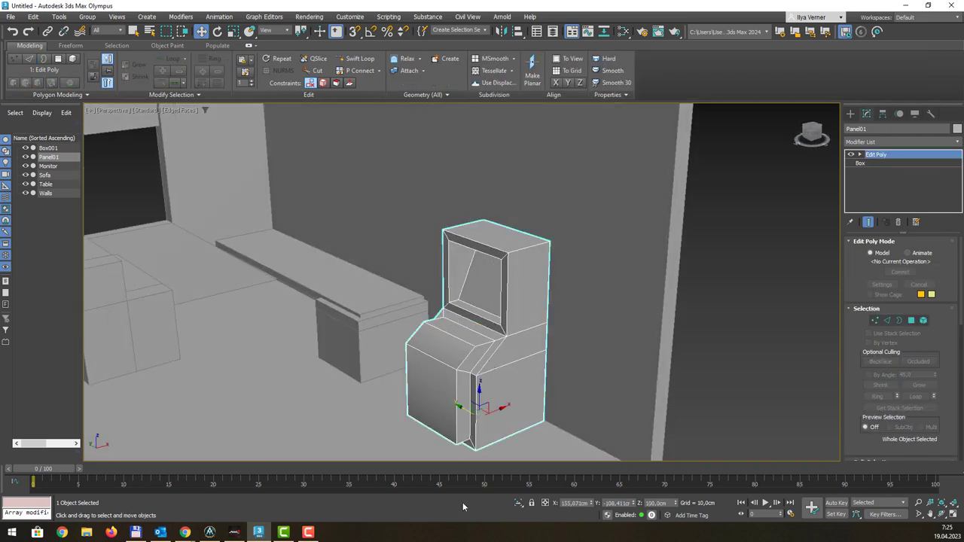
# Select Box001, the table and the monitor together and move them right about 28.6 cm.
pyautogui.scroll(-5, 384, 265)
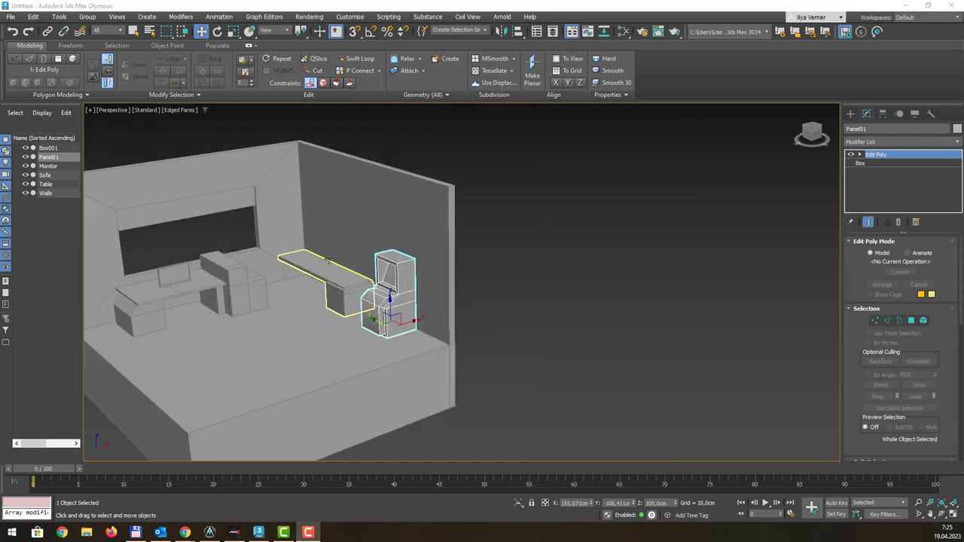
pyautogui.scroll(-2, 383, 266)
pyautogui.keyDown('alt'); pyautogui.moveTo(383, 266); pyautogui.dragTo(278, 294, button='middle'); pyautogui.keyUp('alt')
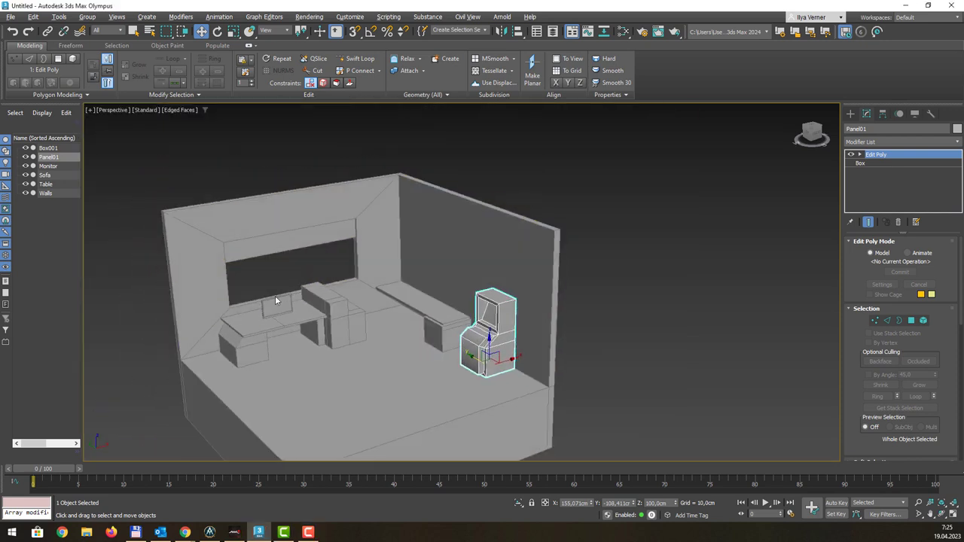
pyautogui.scroll(2, 279, 292)
pyautogui.scroll(3, 280, 293)
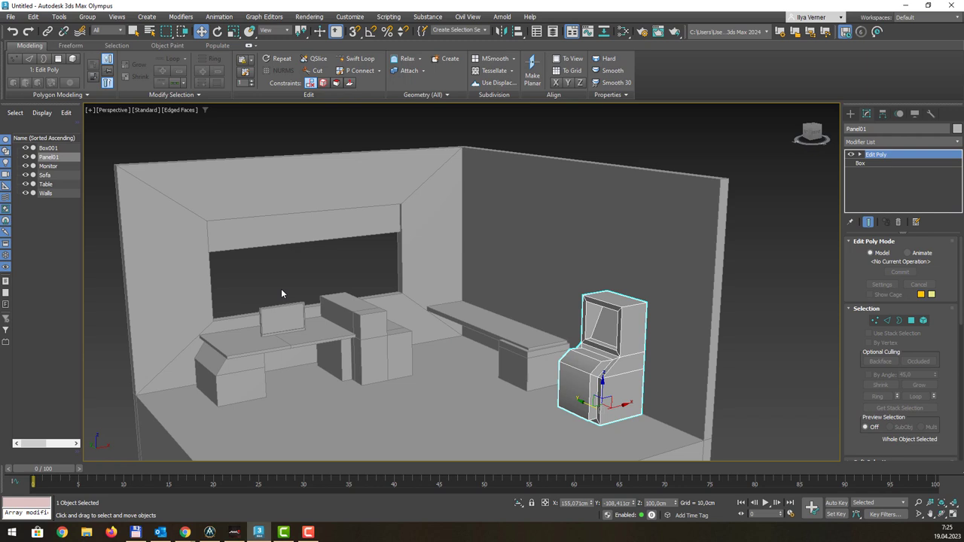
pyautogui.click(384, 332)
pyautogui.keyDown('ctrl'); pyautogui.click(317, 343); pyautogui.keyUp('ctrl')
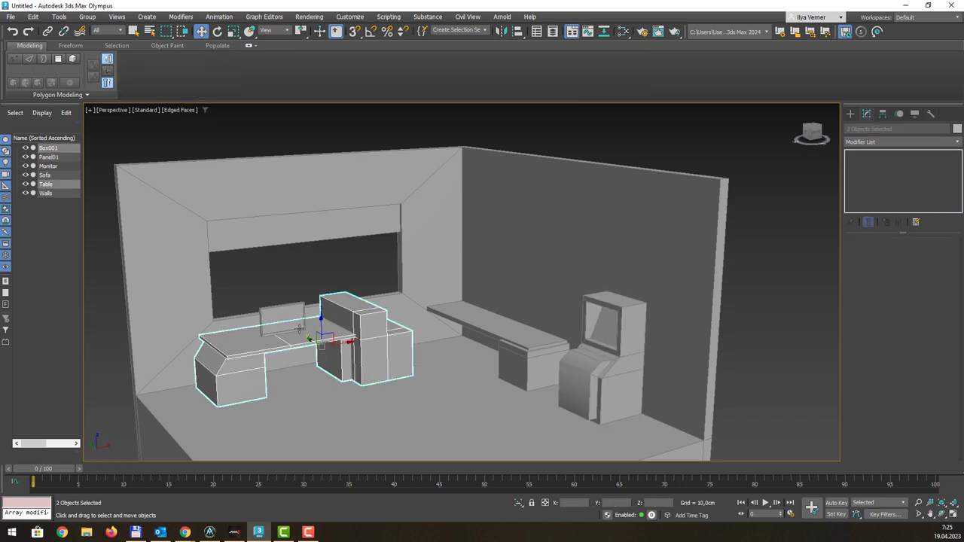
pyautogui.keyDown('ctrl'); pyautogui.click(285, 315); pyautogui.keyUp('ctrl')
pyautogui.moveTo(328, 336); pyautogui.dragTo(346, 329)
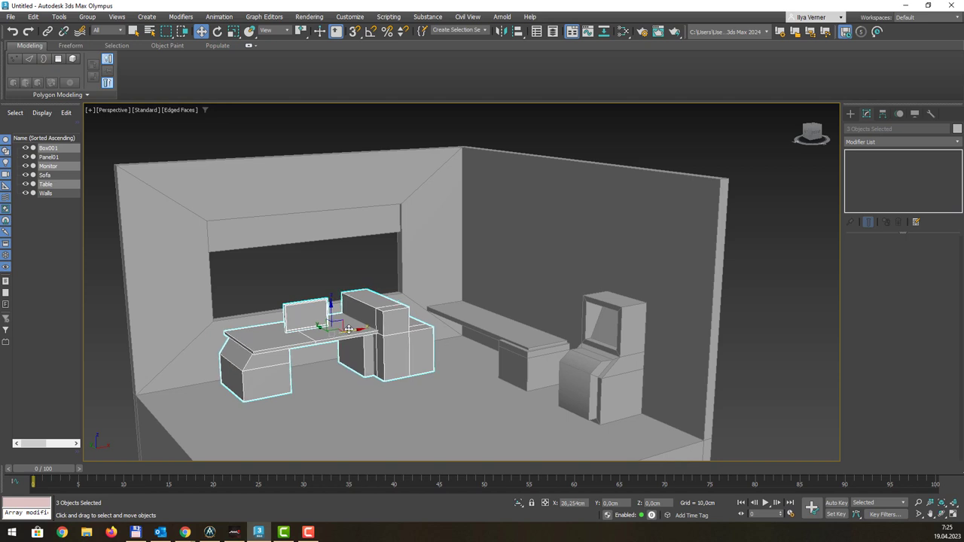
# Pick the Box tool from Standard Primitives in the Create panel.
pyautogui.moveTo(188, 392)
pyautogui.keyDown('alt'); pyautogui.mouseDown(button='middle')
pyautogui.moveTo(226, 398)
pyautogui.moveTo(248, 388)
pyautogui.mouseUp(button='middle'); pyautogui.keyUp('alt')
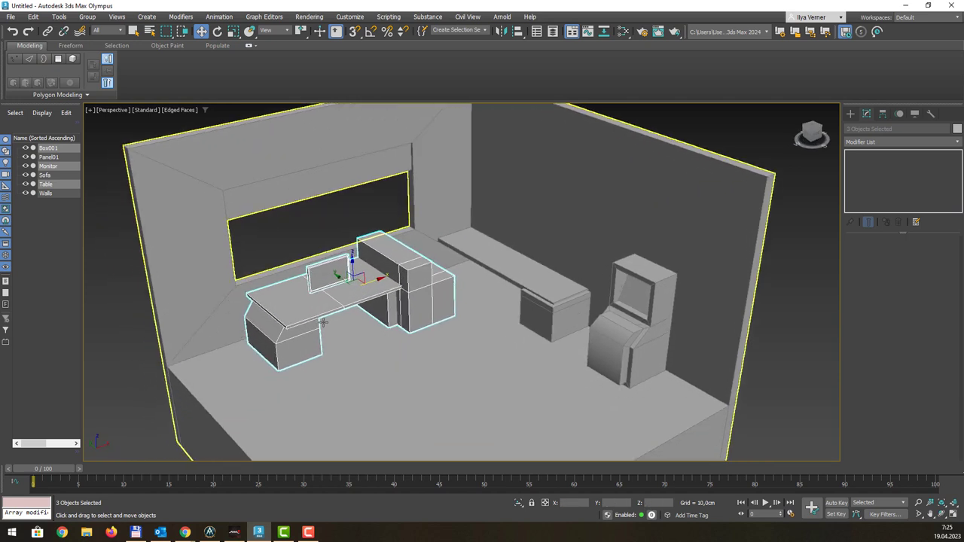
pyautogui.click(851, 113)
pyautogui.click(874, 173)
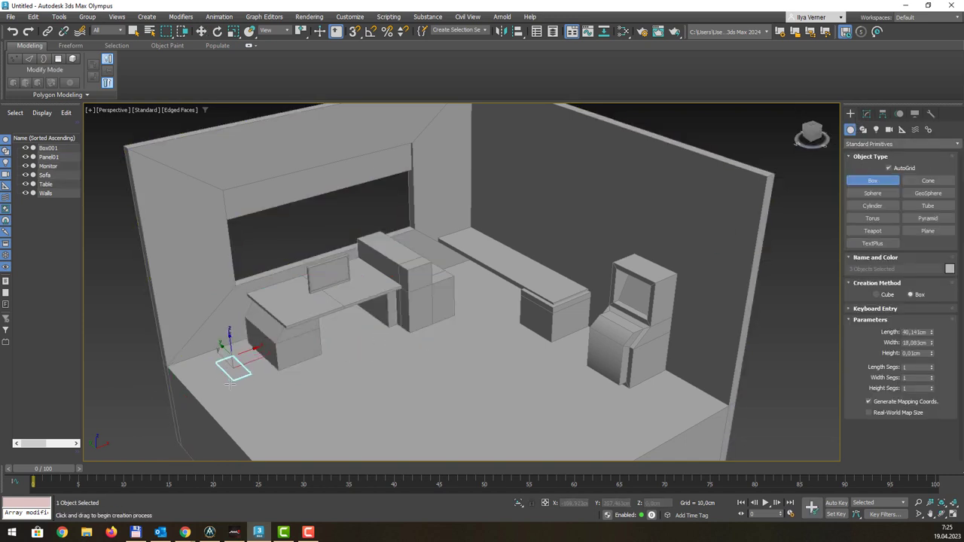
# Draw a new box on the floor of the room.
pyautogui.moveTo(233, 354); pyautogui.dragTo(219, 388)
pyautogui.click(217, 367)
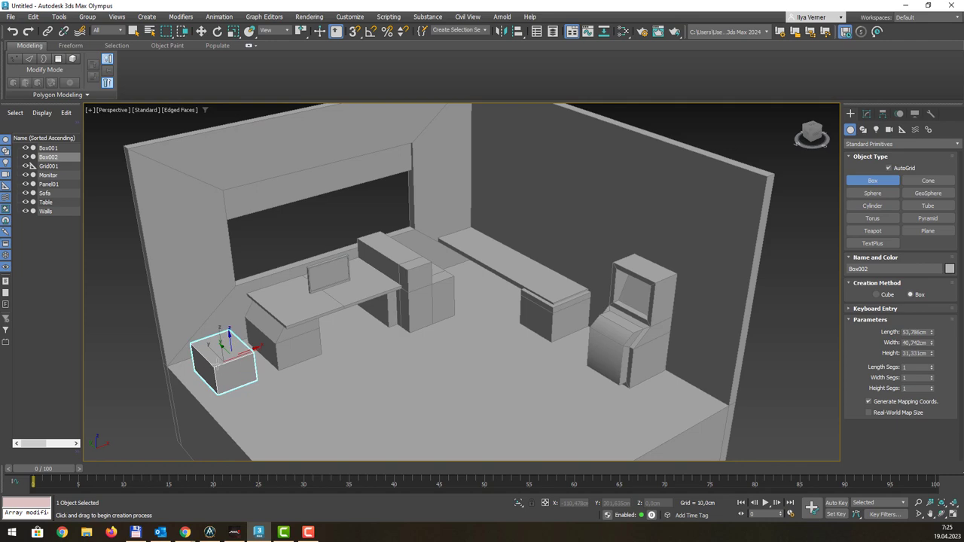
pyautogui.click(217, 363)
pyautogui.keyDown('alt'); pyautogui.moveTo(217, 363); pyautogui.dragTo(254, 340, button='middle'); pyautogui.keyUp('alt')
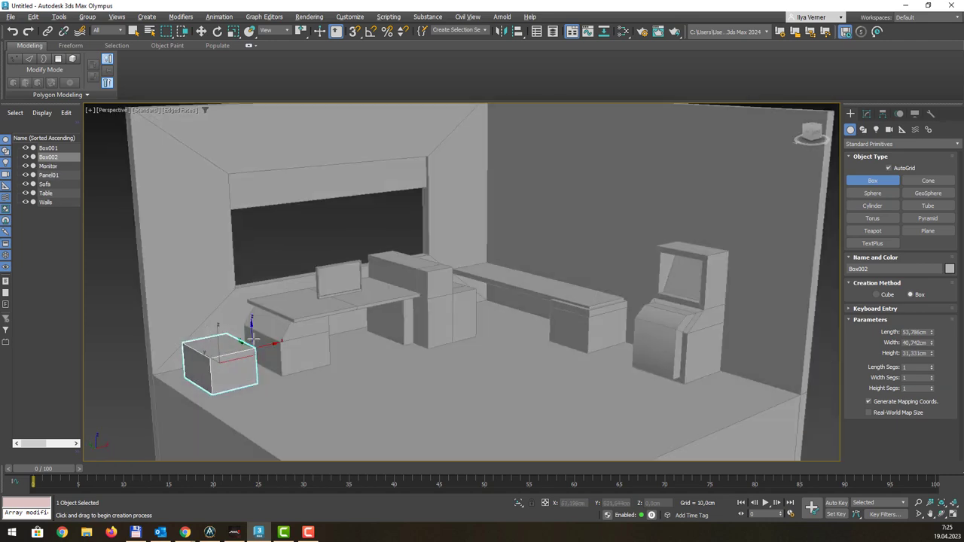
pyautogui.press('w')
# Enter values of 40 and then 30 cm into the box's Length, Width and Height fields.
pyautogui.click(868, 115)
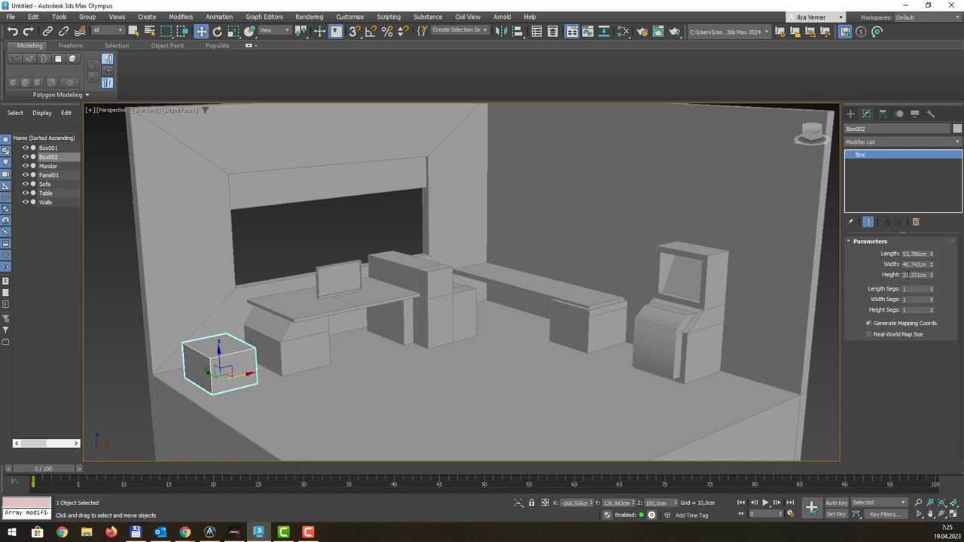
pyautogui.doubleClick(915, 275)
pyautogui.write('40')
pyautogui.press('Return')
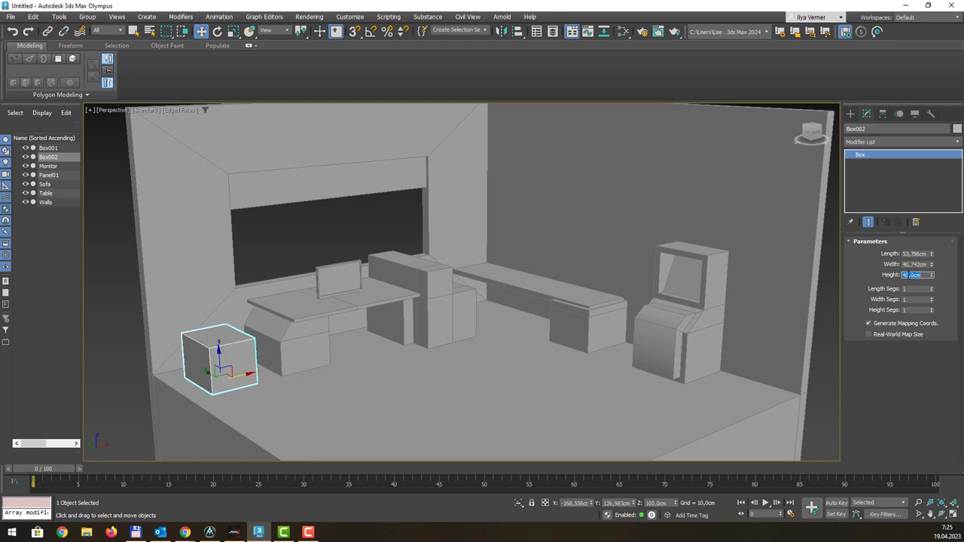
pyautogui.click(916, 265)
pyautogui.write('40')
pyautogui.press('Return')
pyautogui.click(915, 254)
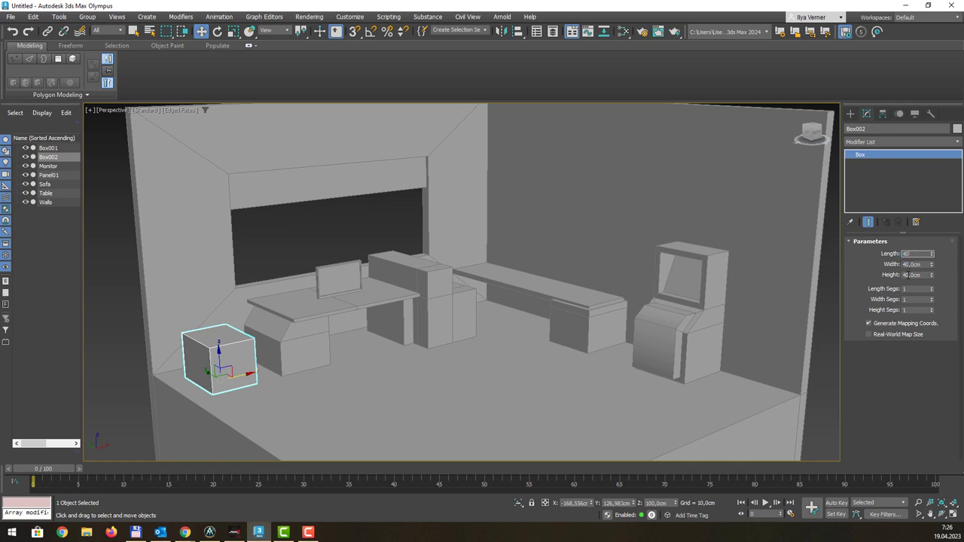
pyautogui.press('Return')
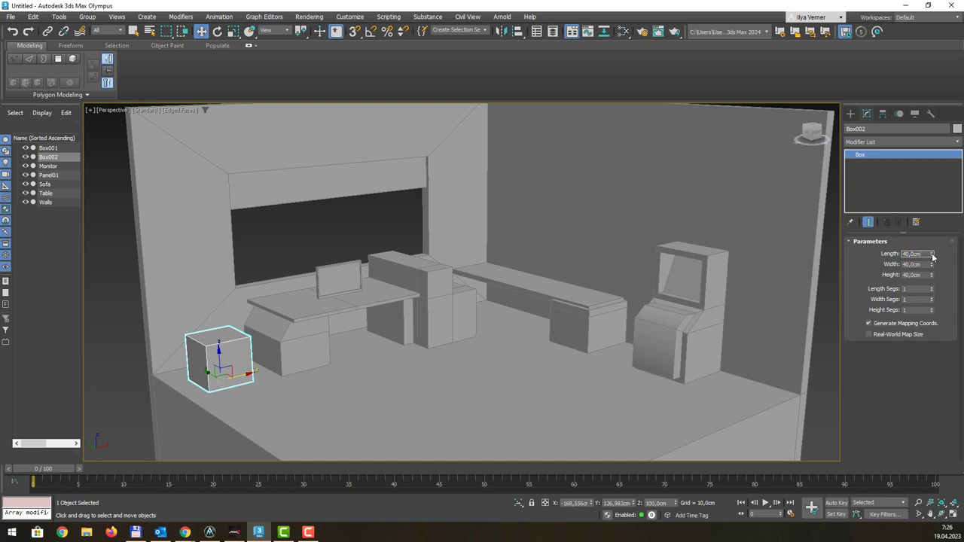
pyautogui.write('30')
pyautogui.press('Tab')
pyautogui.write('30')
pyautogui.press('Tab')
pyautogui.write('30')
pyautogui.press('Return')
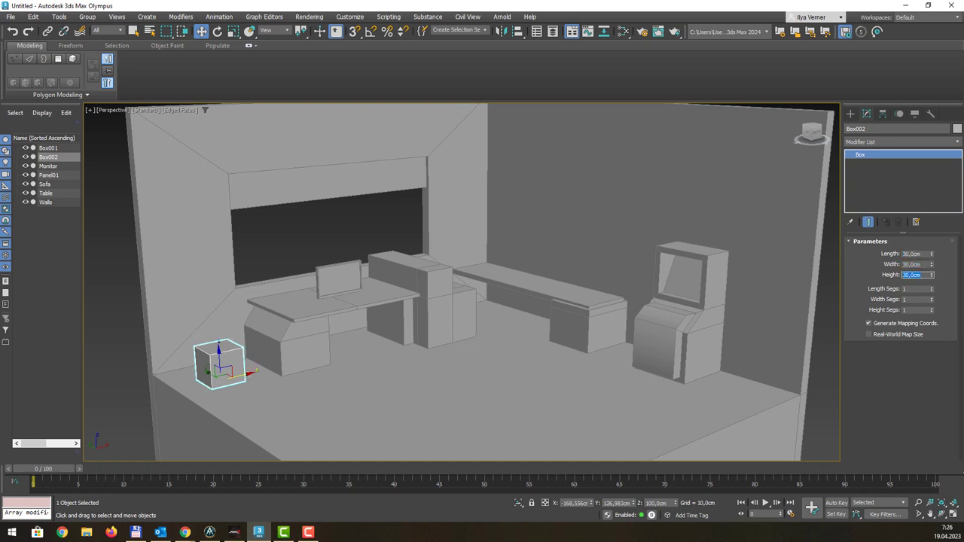
# Set the box length back to 40 cm, giving a 40 × 40 × 30 cm box.
pyautogui.moveTo(314, 313)
pyautogui.keyDown('alt'); pyautogui.mouseDown(button='middle')
pyautogui.moveTo(345, 327)
pyautogui.moveTo(320, 325)
pyautogui.mouseUp(button='middle'); pyautogui.keyUp('alt')
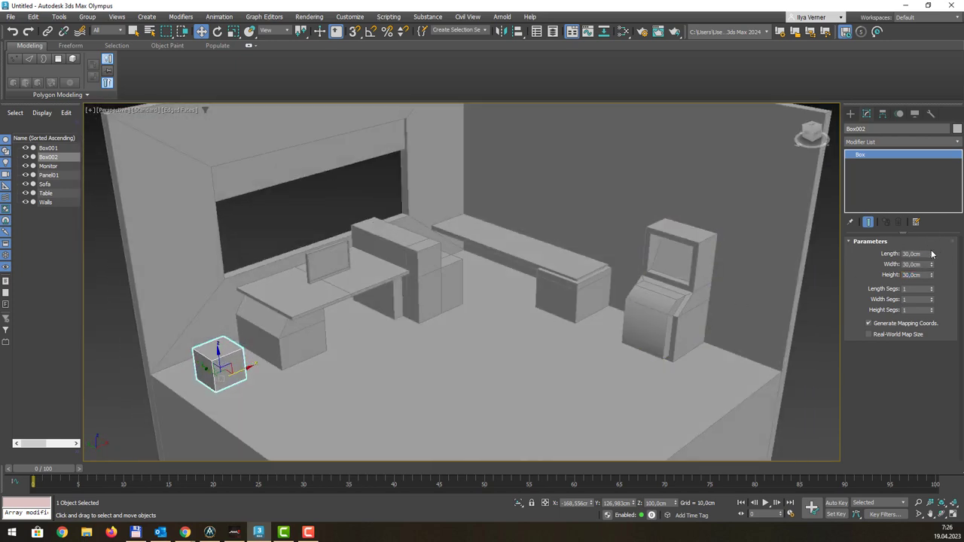
pyautogui.moveTo(932, 256); pyautogui.dragTo(931, 243)
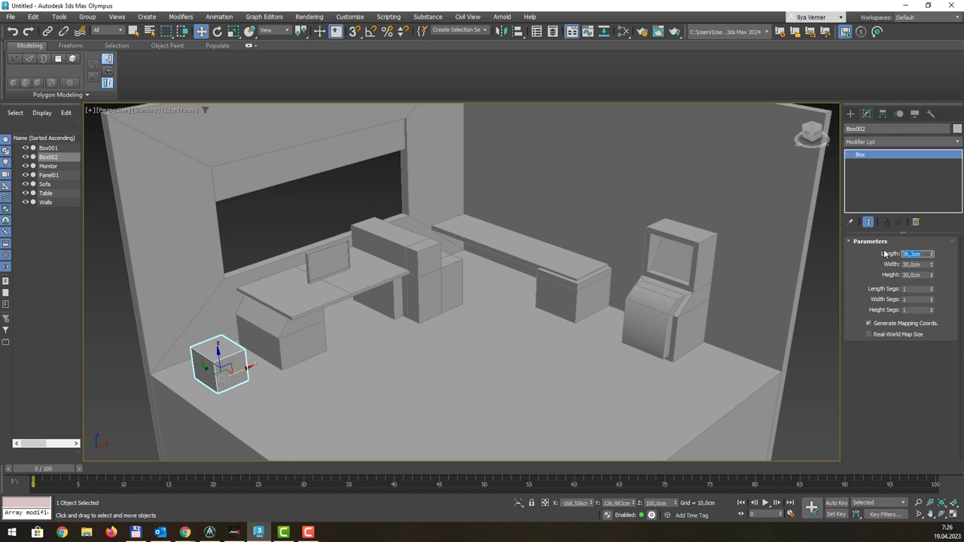
pyautogui.press('Tab')
pyautogui.write('40')
pyautogui.press('Return')
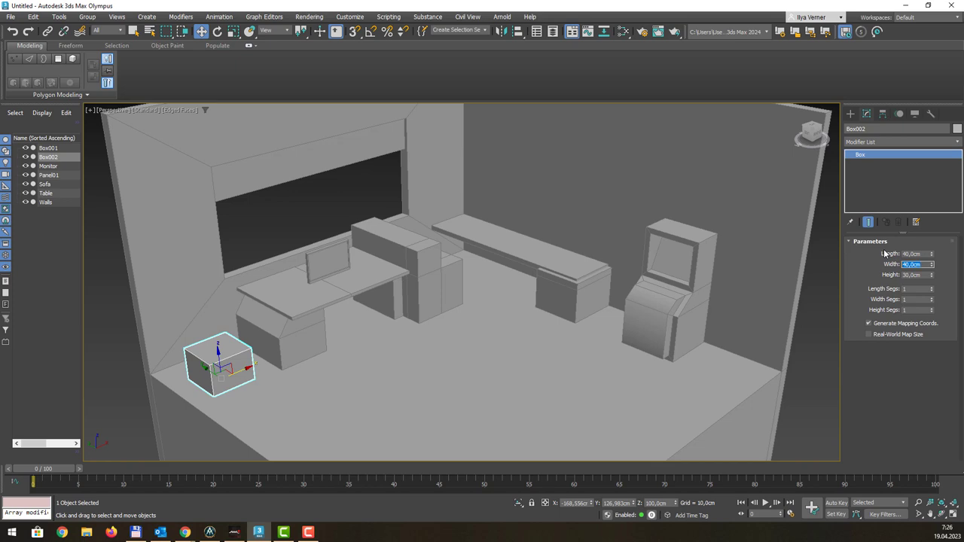
# Nudge the box left, rename it Cube, and add an Edit Poly modifier.
pyautogui.moveTo(226, 405)
pyautogui.keyDown('alt'); pyautogui.mouseDown(button='middle')
pyautogui.moveTo(318, 333)
pyautogui.moveTo(218, 373)
pyautogui.mouseUp(button='middle'); pyautogui.keyUp('alt')
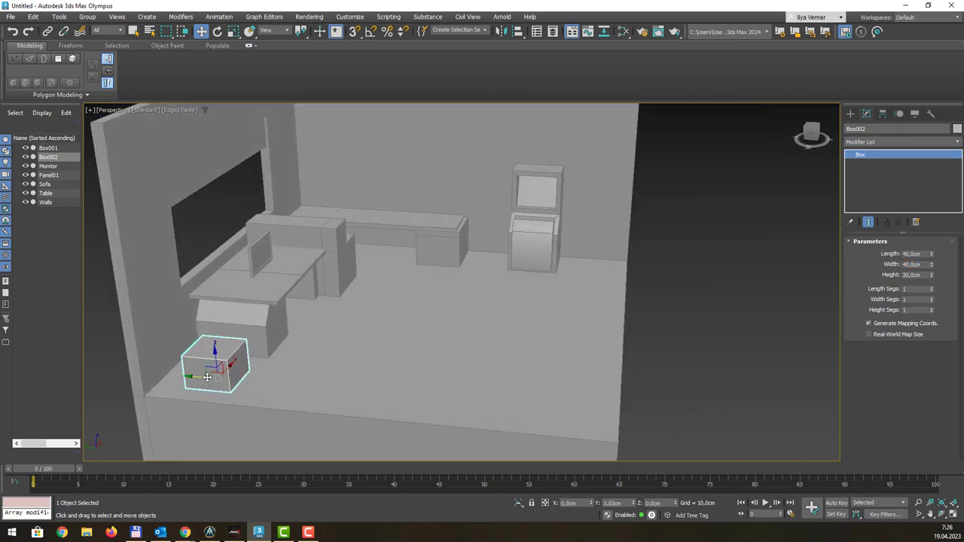
pyautogui.moveTo(207, 376); pyautogui.dragTo(203, 376)
pyautogui.click(875, 130)
pyautogui.write('Cube')
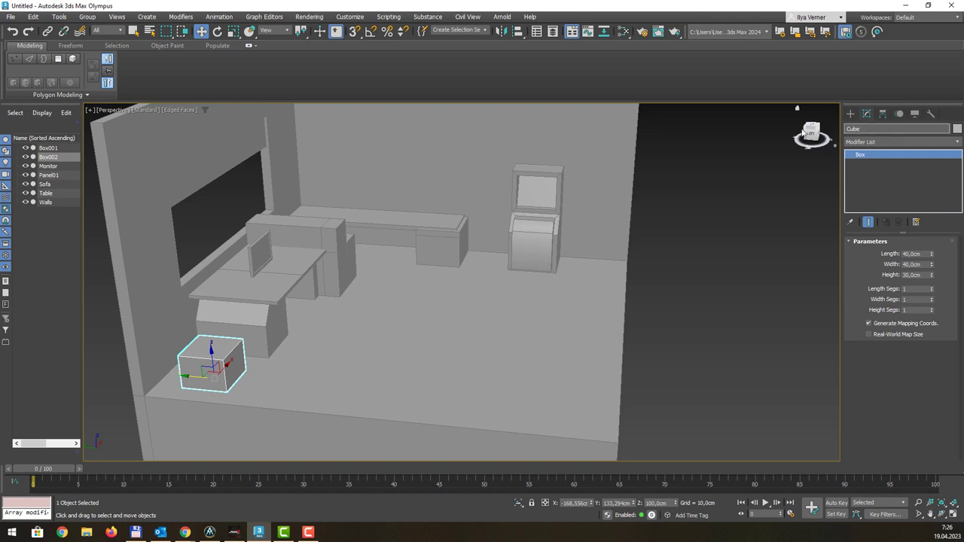
pyautogui.press('Return')
pyautogui.moveTo(256, 320); pyautogui.dragTo(360, 261, button='middle')
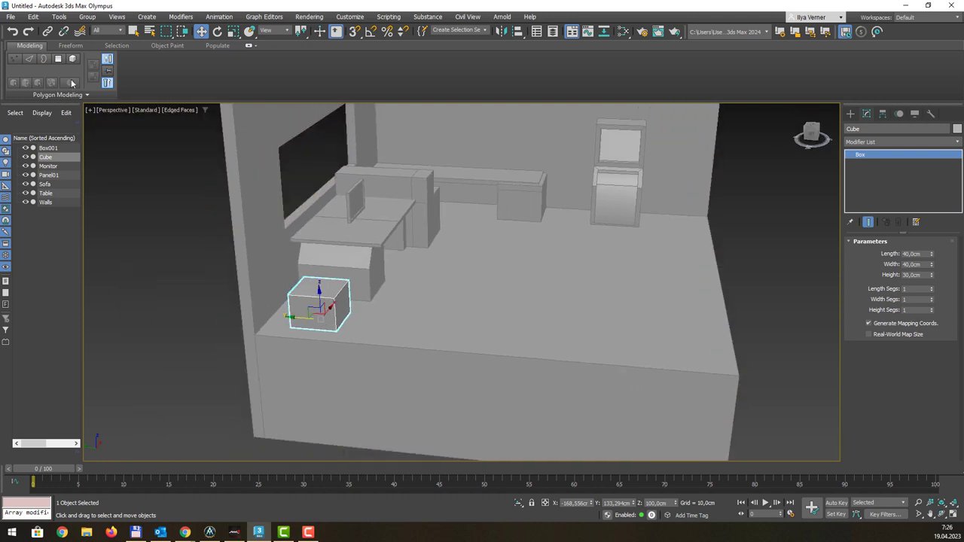
pyautogui.click(59, 59)
# Isolate the Cube with Alt+Q so everything else is hidden.
pyautogui.keyDown('alt'); pyautogui.moveTo(429, 277); pyautogui.dragTo(291, 294, button='middle'); pyautogui.keyUp('alt')
pyautogui.scroll(3, 291, 293)
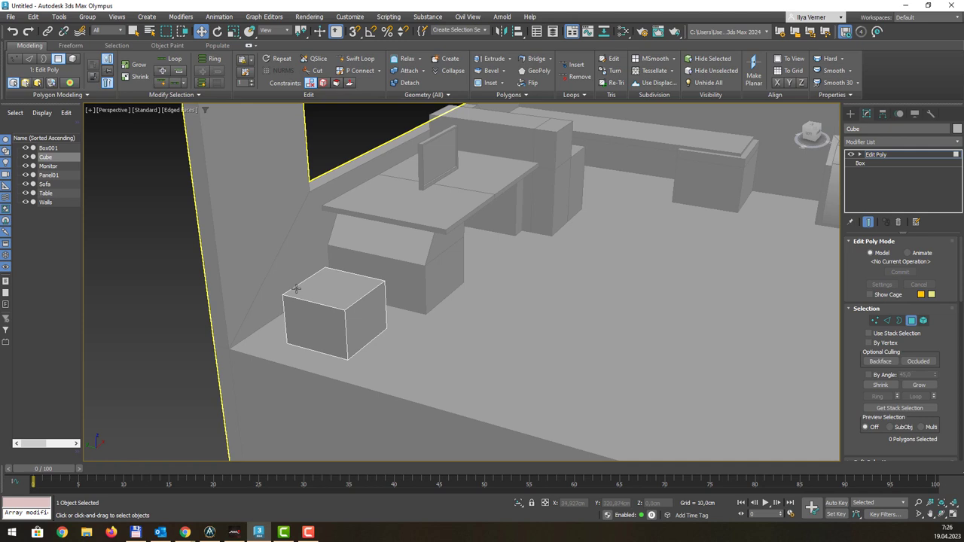
pyautogui.hotkey('alt', 'q')
# Select all six faces of the Cube — bottom, top and four sides.
pyautogui.keyDown('alt'); pyautogui.moveTo(348, 315); pyautogui.dragTo(388, 237, button='middle'); pyautogui.keyUp('alt')
pyautogui.click(340, 338)
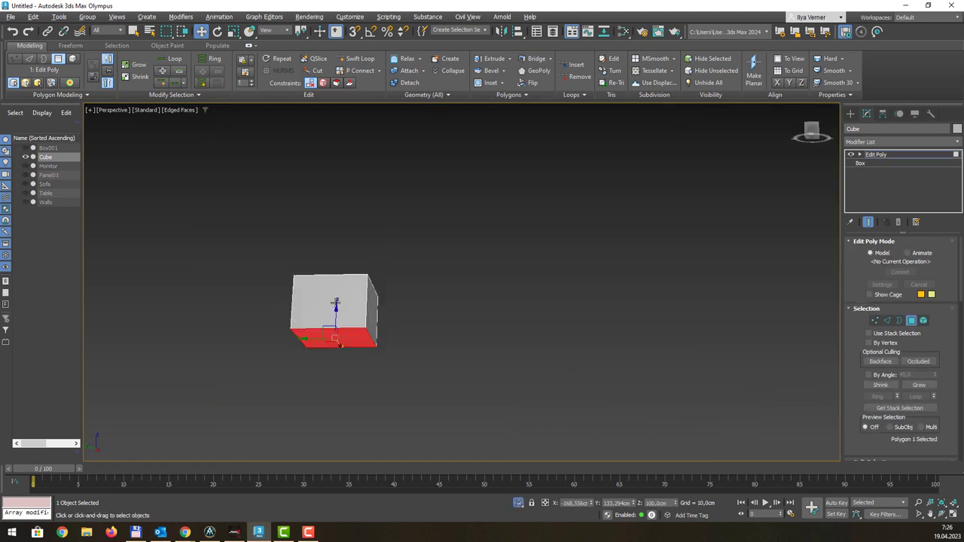
pyautogui.keyDown('alt'); pyautogui.moveTo(392, 233); pyautogui.dragTo(362, 294, button='middle'); pyautogui.keyUp('alt')
pyautogui.keyDown('ctrl'); pyautogui.click(354, 312); pyautogui.keyUp('ctrl')
pyautogui.keyDown('ctrl'); pyautogui.click(306, 307); pyautogui.keyUp('ctrl')
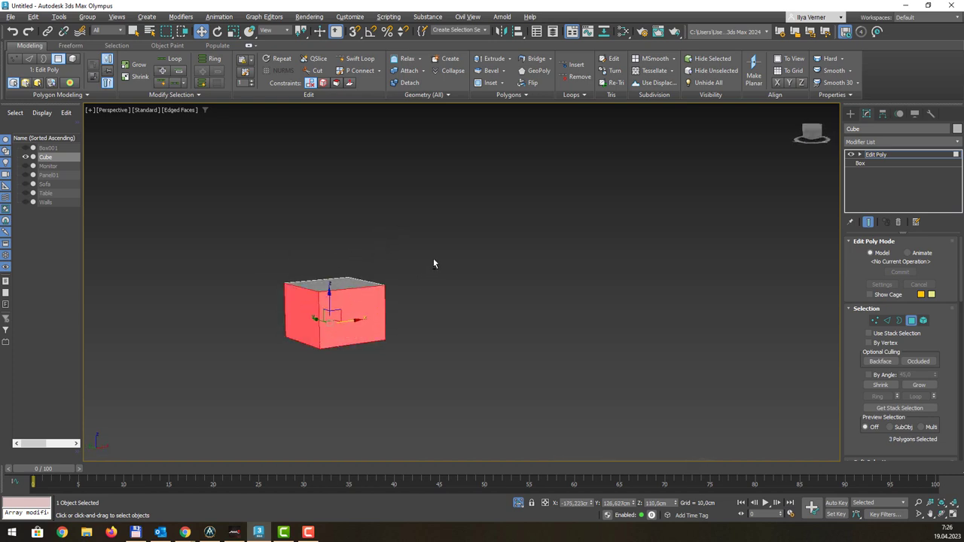
pyautogui.keyDown('alt'); pyautogui.moveTo(433, 258); pyautogui.dragTo(334, 265, button='middle'); pyautogui.keyUp('alt')
pyautogui.keyDown('ctrl'); pyautogui.click(361, 324); pyautogui.keyUp('ctrl')
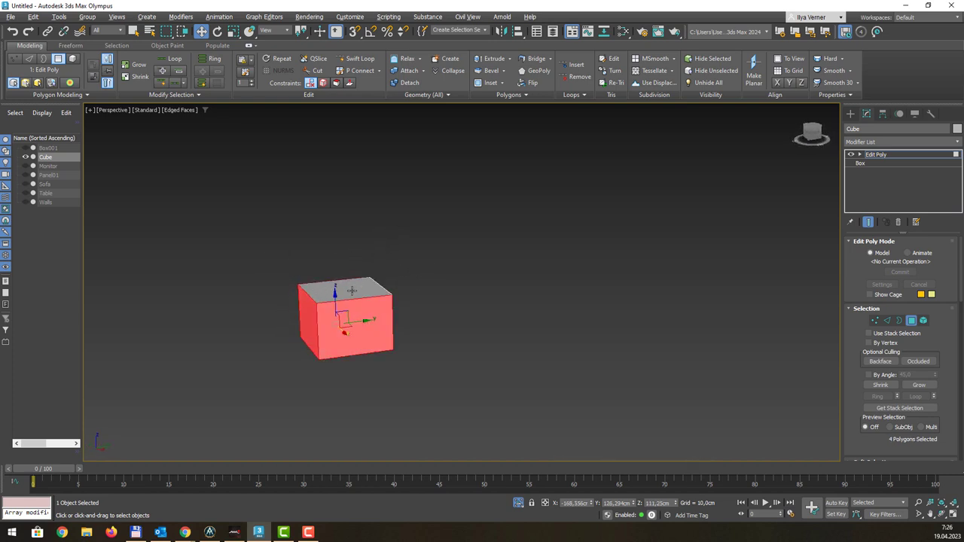
pyautogui.keyDown('ctrl'); pyautogui.click(369, 289); pyautogui.keyUp('ctrl')
pyautogui.keyDown('alt'); pyautogui.moveTo(419, 279); pyautogui.dragTo(357, 274, button='middle'); pyautogui.keyUp('alt')
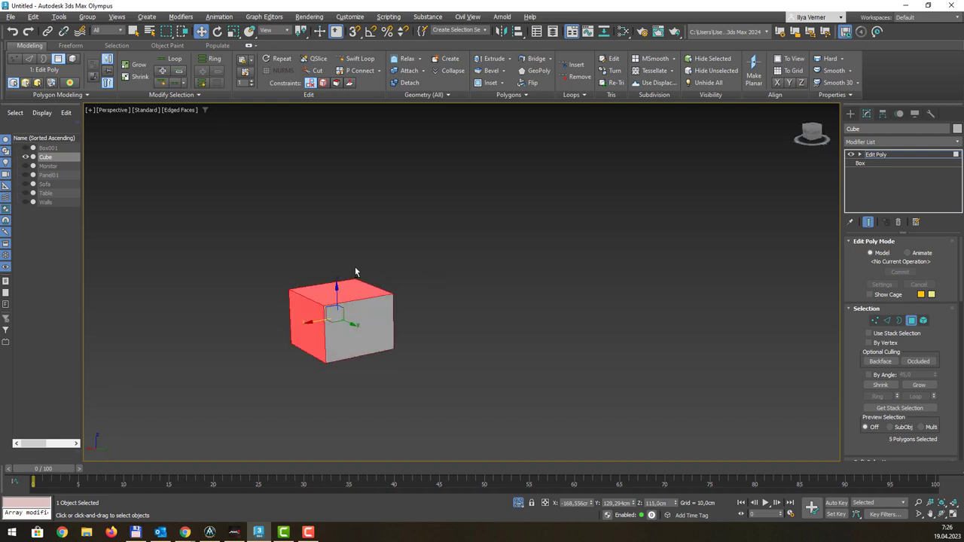
pyautogui.keyDown('ctrl'); pyautogui.click(380, 320); pyautogui.keyUp('ctrl')
pyautogui.moveTo(444, 294)
pyautogui.keyDown('alt'); pyautogui.mouseDown(button='middle')
pyautogui.moveTo(409, 237)
pyautogui.moveTo(508, 296)
pyautogui.mouseUp(button='middle'); pyautogui.keyUp('alt')
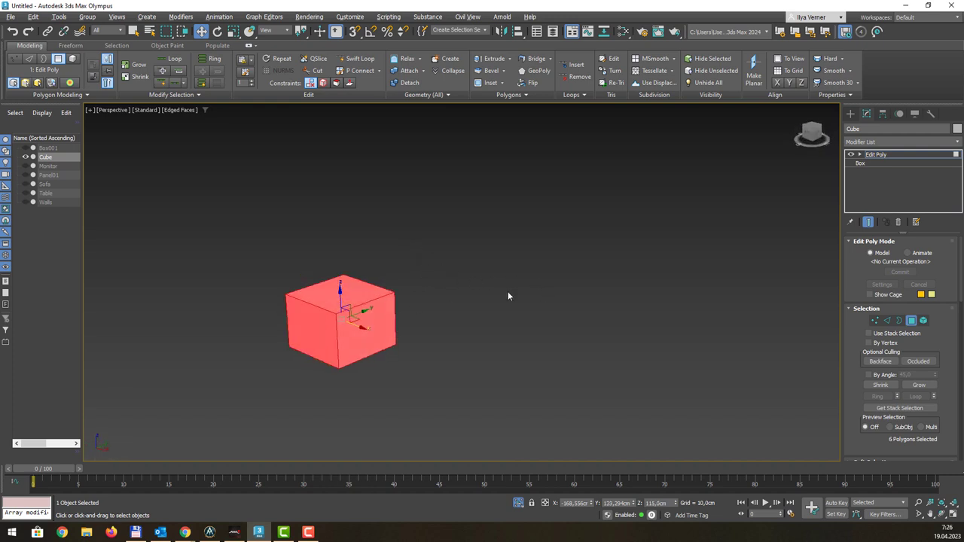
pyautogui.click(491, 83)
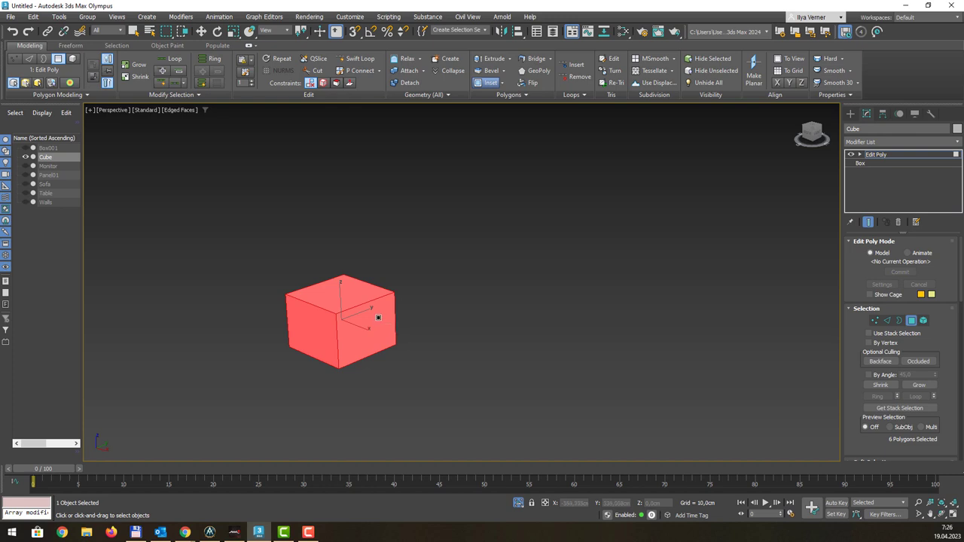
# Inset each Cube face separately By Polygon with a border of about 6 cm.
pyautogui.click(368, 319)
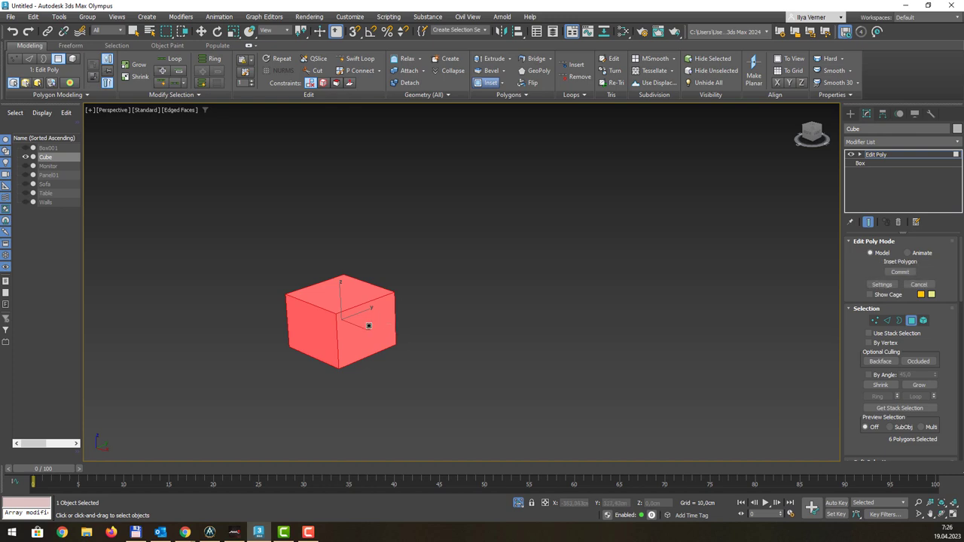
pyautogui.click(502, 84)
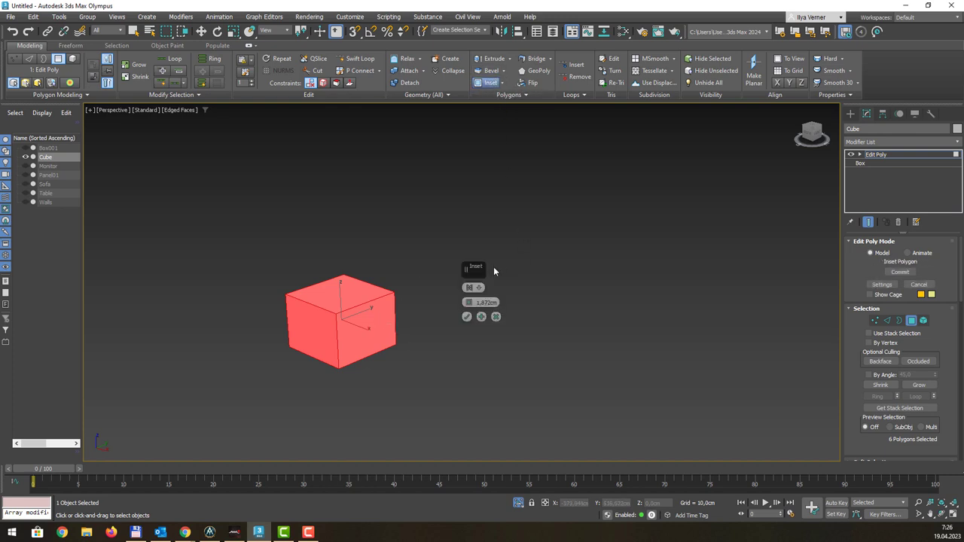
pyautogui.click(474, 287)
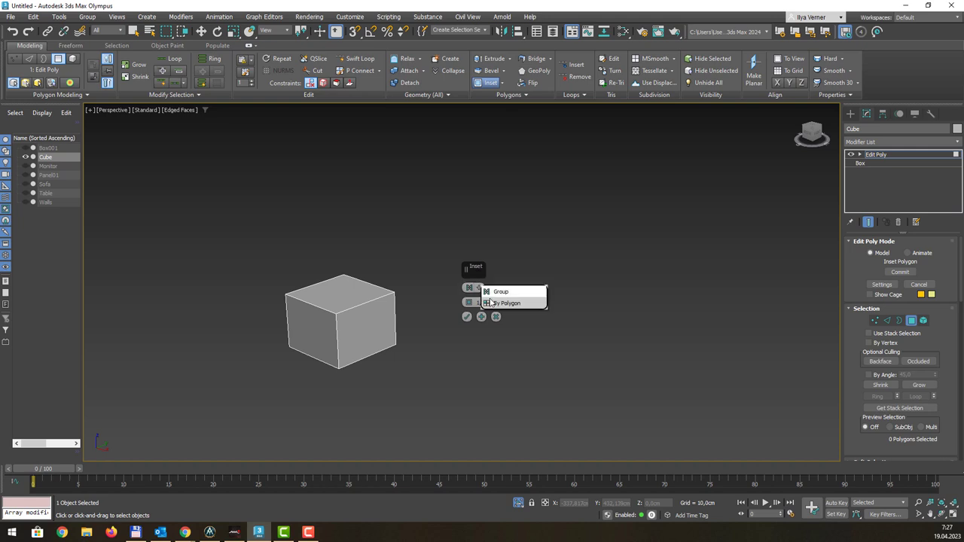
pyautogui.click(490, 302)
pyautogui.moveTo(449, 412); pyautogui.dragTo(449, 413)
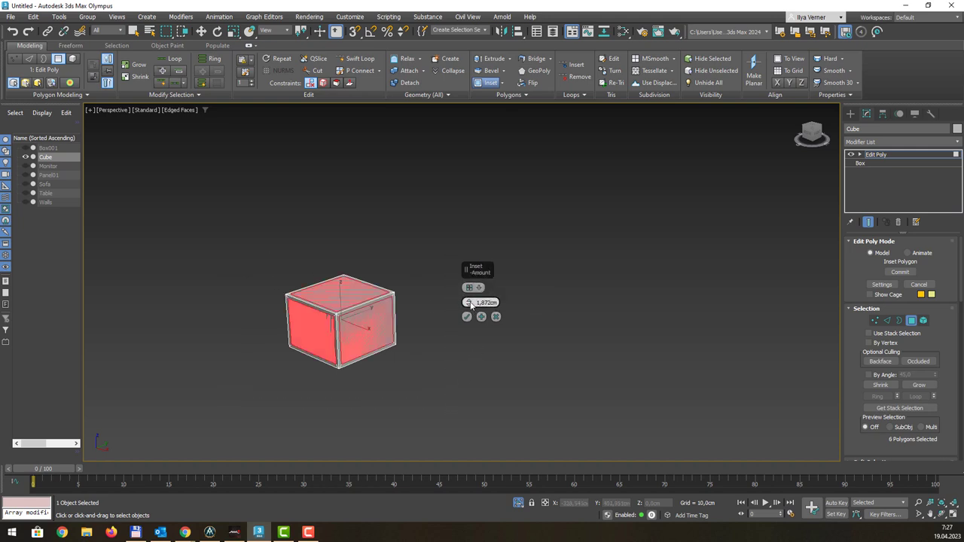
pyautogui.moveTo(469, 303); pyautogui.dragTo(473, 284)
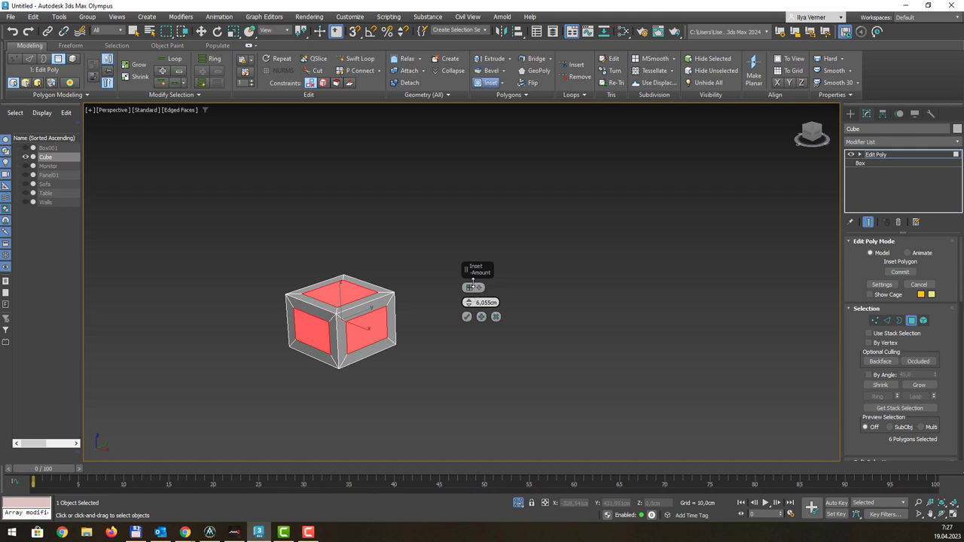
pyautogui.click(413, 267)
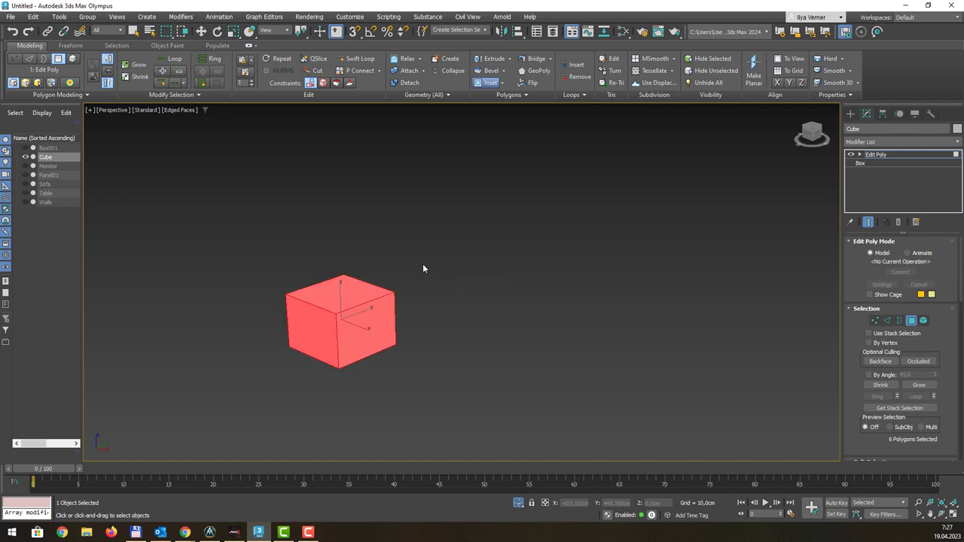
pyautogui.click(423, 264)
# Chamfer all twelve Cube edges by 3.743 cm with 0 segments for flat bevels.
pyautogui.press('2')
pyautogui.press('w')
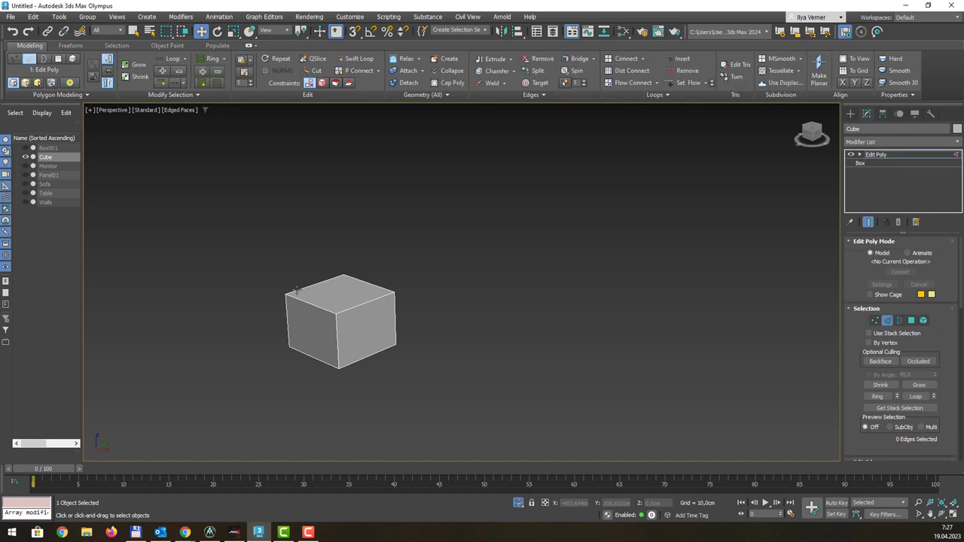
pyautogui.moveTo(480, 412); pyautogui.dragTo(479, 412)
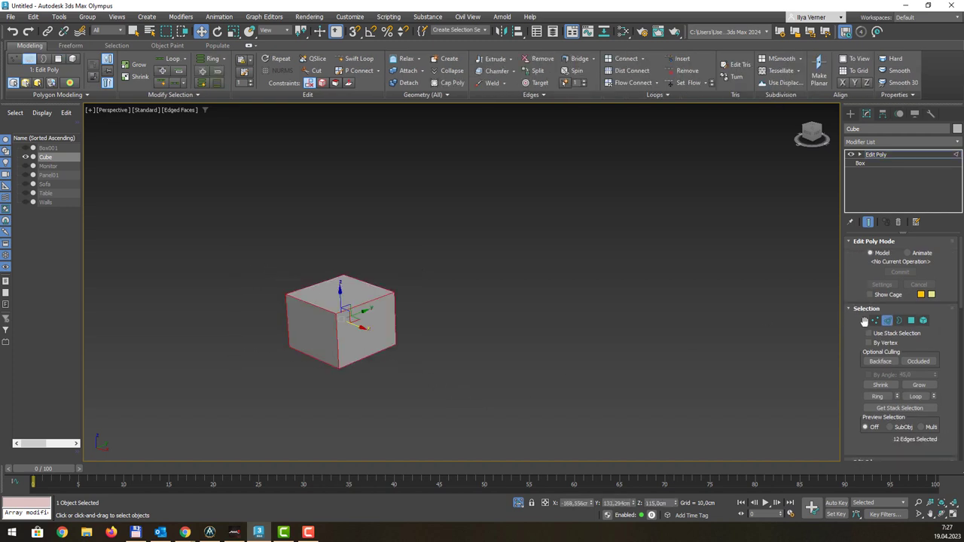
pyautogui.click(496, 70)
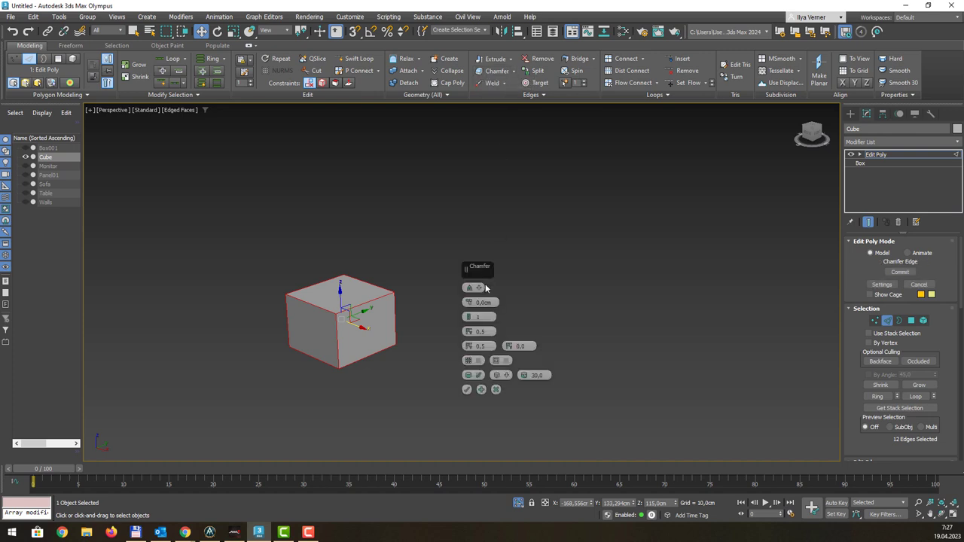
pyautogui.moveTo(473, 304); pyautogui.dragTo(352, 299)
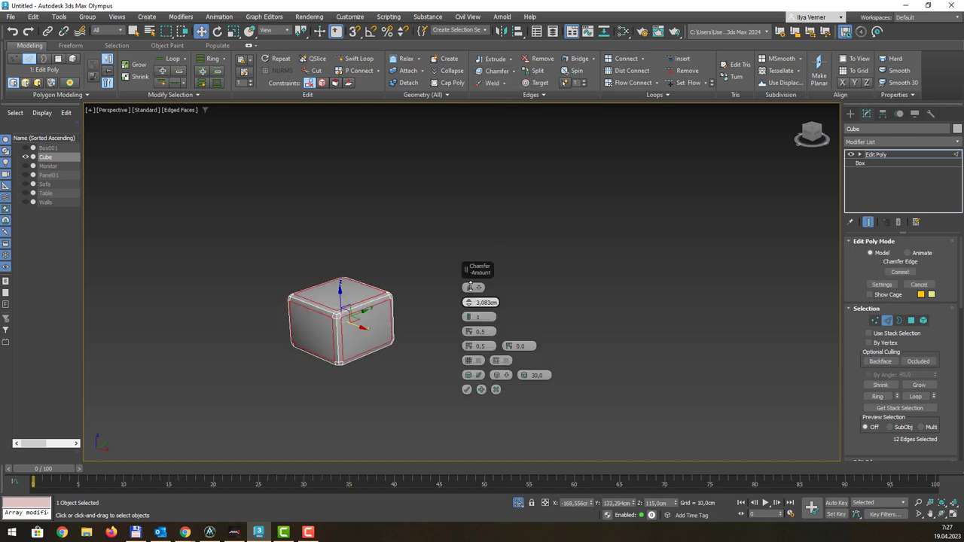
pyautogui.scroll(3, 352, 299)
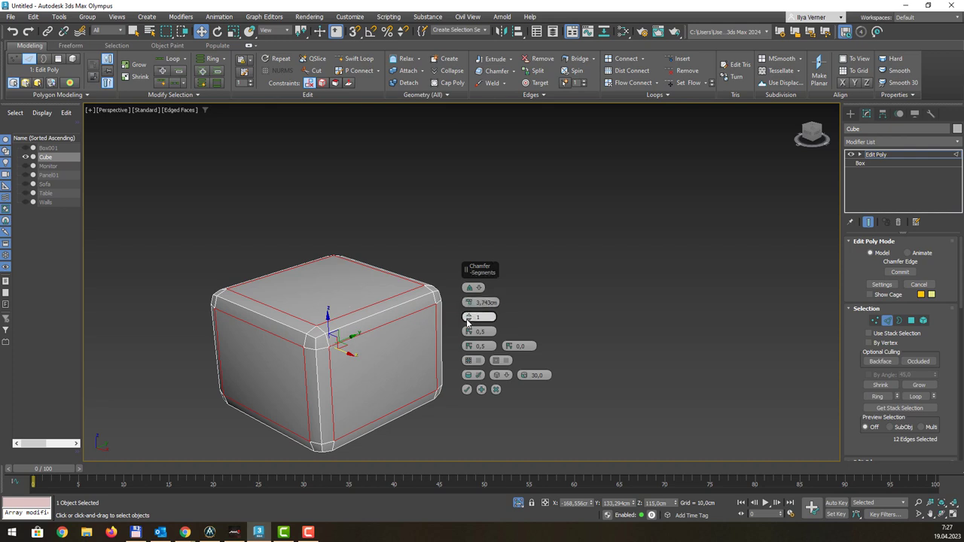
pyautogui.click(467, 321)
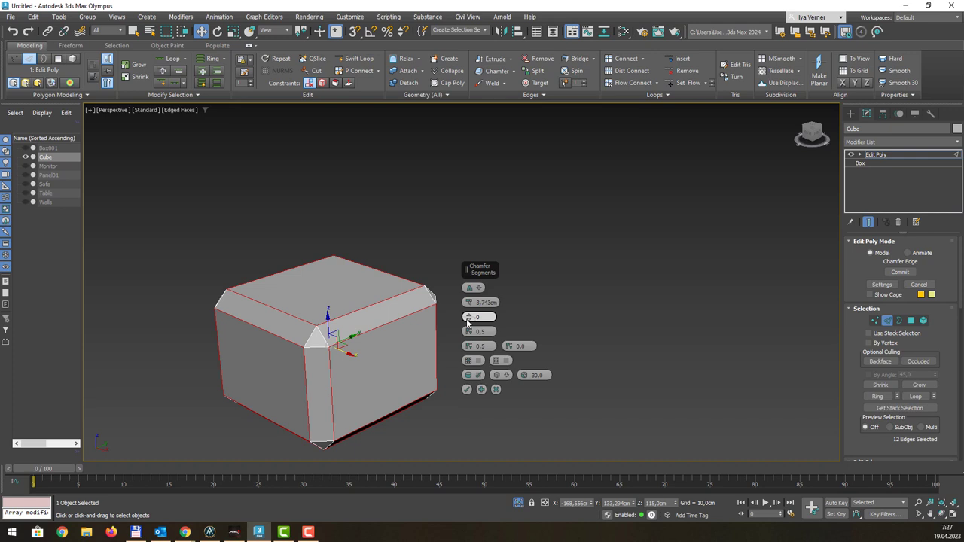
pyautogui.moveTo(322, 299)
pyautogui.keyDown('alt'); pyautogui.mouseDown(button='middle')
pyautogui.moveTo(345, 224)
pyautogui.moveTo(350, 269)
pyautogui.mouseUp(button='middle'); pyautogui.keyUp('alt')
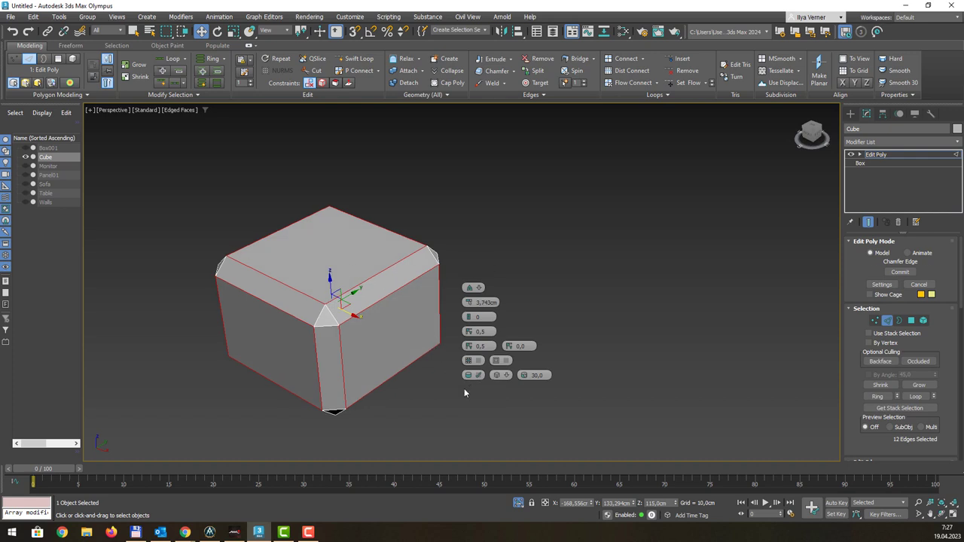
pyautogui.click(465, 389)
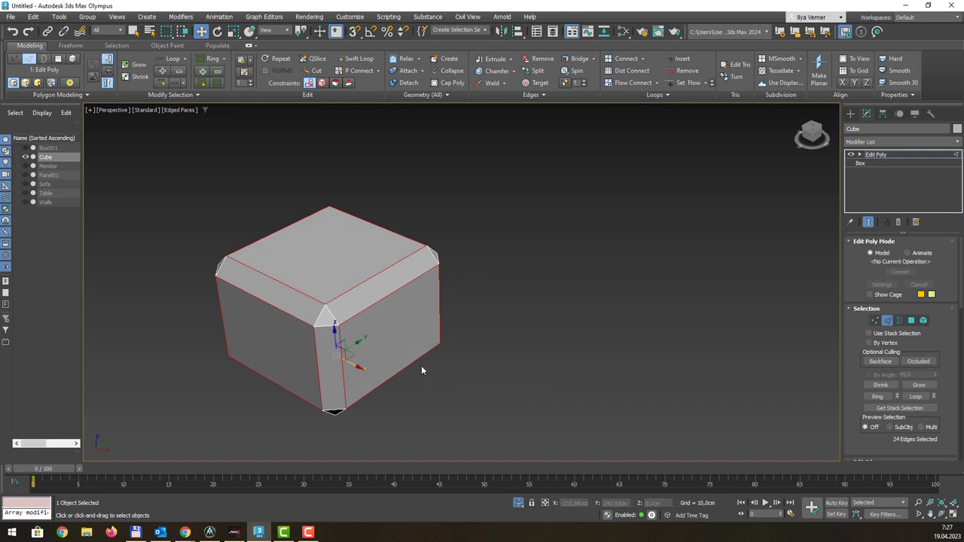
pyautogui.press('4')
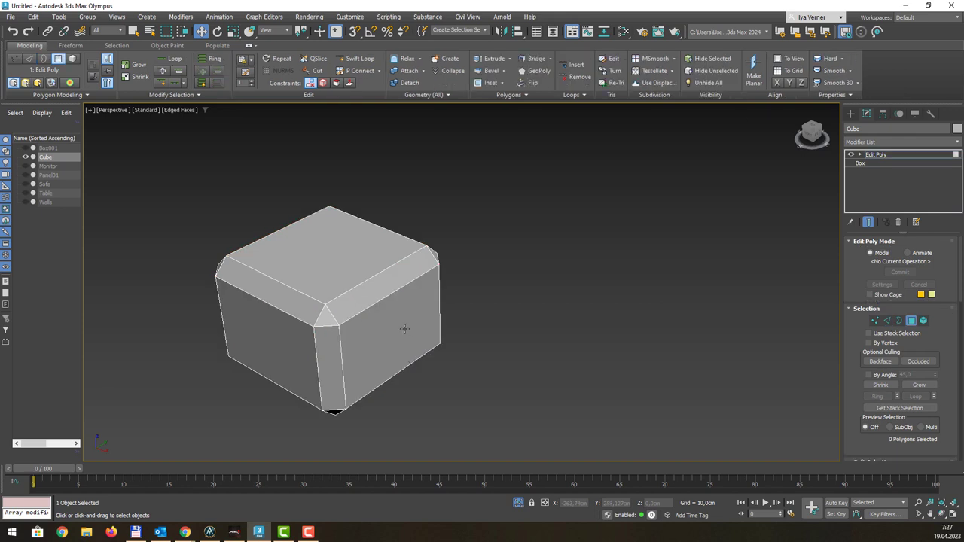
# Select the six large faces of the chamfered cube in Polygon mode.
pyautogui.moveTo(405, 321)
pyautogui.keyDown('alt'); pyautogui.mouseDown(button='middle')
pyautogui.moveTo(439, 287)
pyautogui.moveTo(456, 286)
pyautogui.moveTo(449, 285)
pyautogui.mouseUp(button='middle'); pyautogui.keyUp('alt')
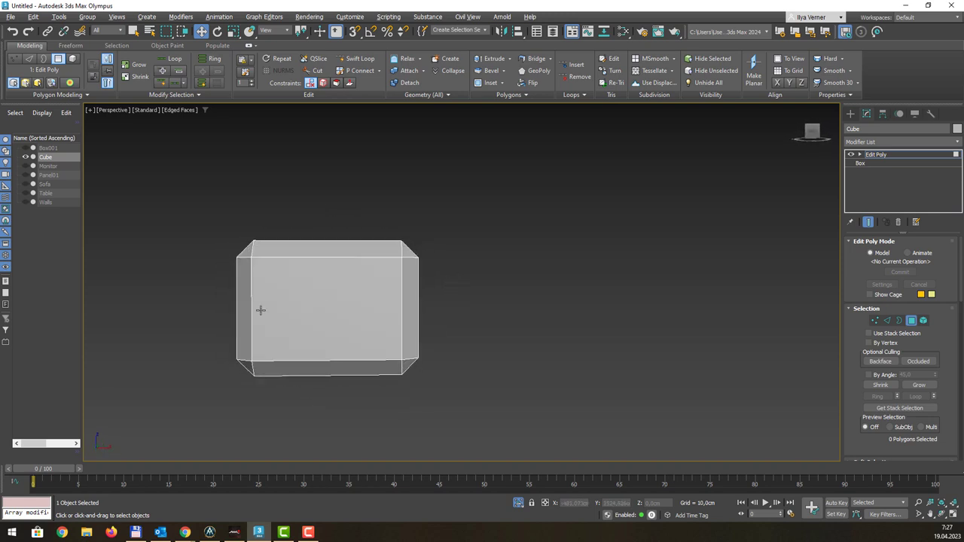
pyautogui.click(325, 293)
pyautogui.keyDown('alt'); pyautogui.moveTo(331, 294); pyautogui.dragTo(350, 315, button='middle'); pyautogui.keyUp('alt')
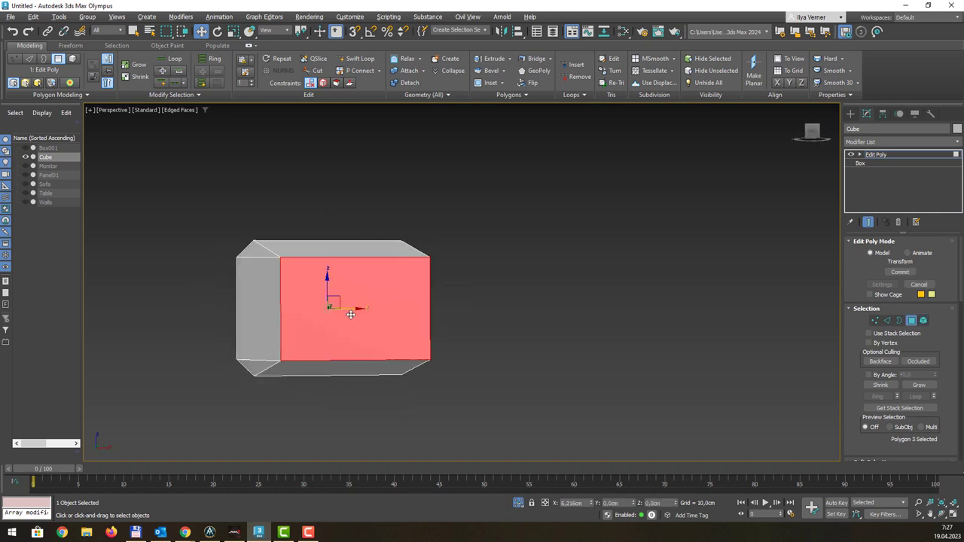
pyautogui.press('z')
pyautogui.scroll(-2, 350, 315)
pyautogui.scroll(-3, 344, 303)
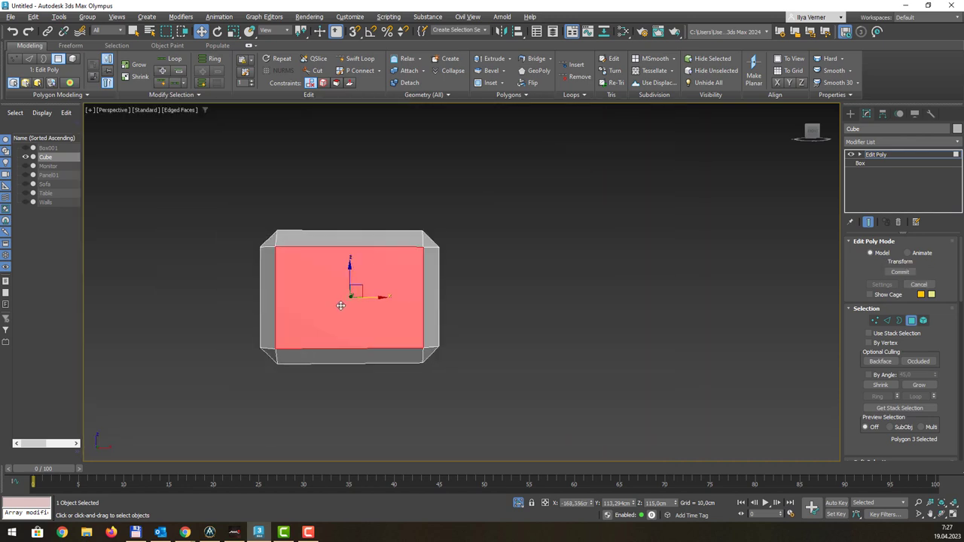
pyautogui.press('q')
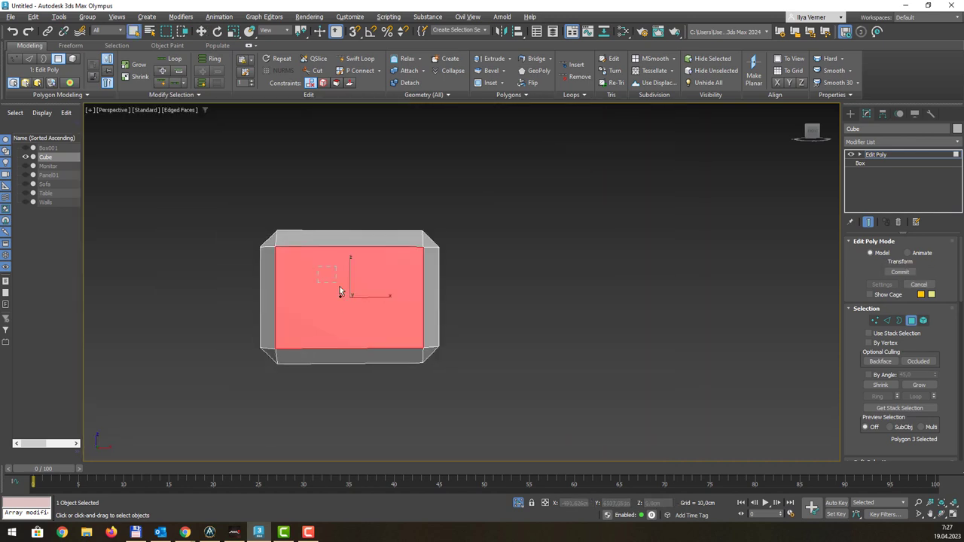
pyautogui.keyDown('ctrl'); pyautogui.click(348, 295); pyautogui.keyUp('ctrl')
pyautogui.keyDown('alt'); pyautogui.moveTo(348, 296); pyautogui.dragTo(419, 315, button='middle'); pyautogui.keyUp('alt')
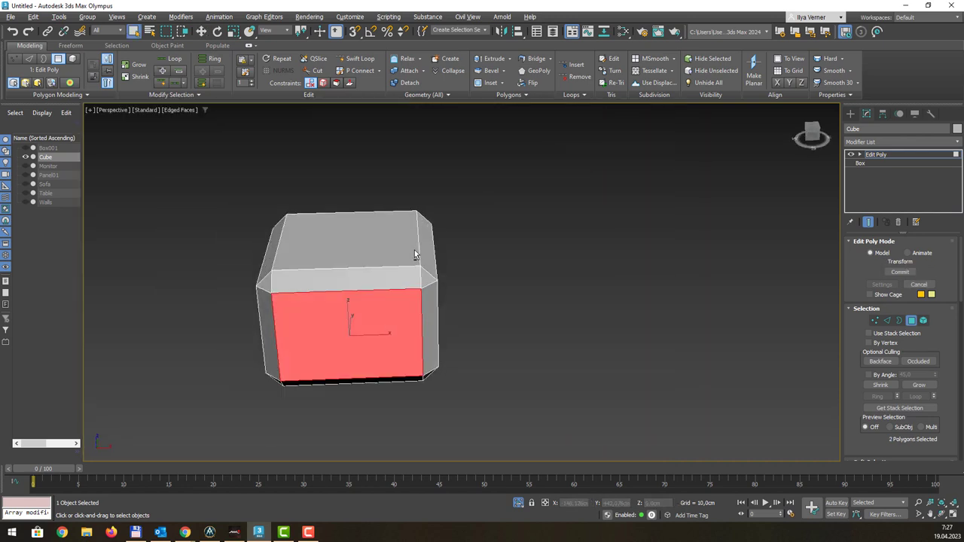
pyautogui.keyDown('ctrl'); pyautogui.click(338, 301); pyautogui.keyUp('ctrl')
pyautogui.moveTo(527, 309)
pyautogui.keyDown('alt'); pyautogui.mouseDown(button='middle')
pyautogui.moveTo(425, 273)
pyautogui.moveTo(423, 203)
pyautogui.moveTo(424, 215)
pyautogui.mouseUp(button='middle'); pyautogui.keyUp('alt')
pyautogui.keyDown('ctrl'); pyautogui.moveTo(326, 269); pyautogui.dragTo(362, 301); pyautogui.keyUp('ctrl')
pyautogui.moveTo(363, 301)
pyautogui.keyDown('alt'); pyautogui.mouseDown(button='middle')
pyautogui.moveTo(517, 265)
pyautogui.moveTo(486, 231)
pyautogui.moveTo(625, 248)
pyautogui.moveTo(644, 286)
pyautogui.moveTo(672, 297)
pyautogui.moveTo(526, 127)
pyautogui.mouseUp(button='middle'); pyautogui.keyUp('alt')
# Extrude the six faces inward along Local Normals by about -3.6 cm.
pyautogui.click(510, 59)
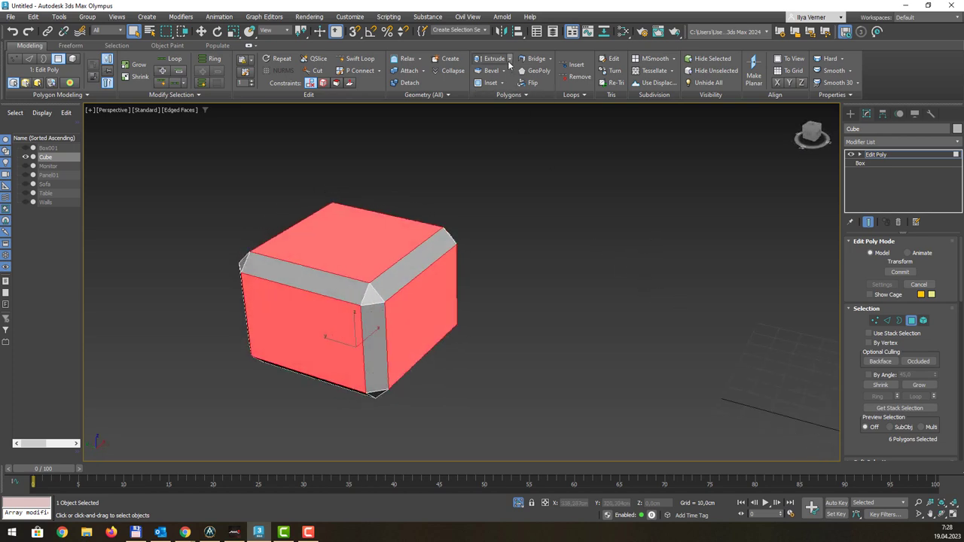
pyautogui.click(512, 68)
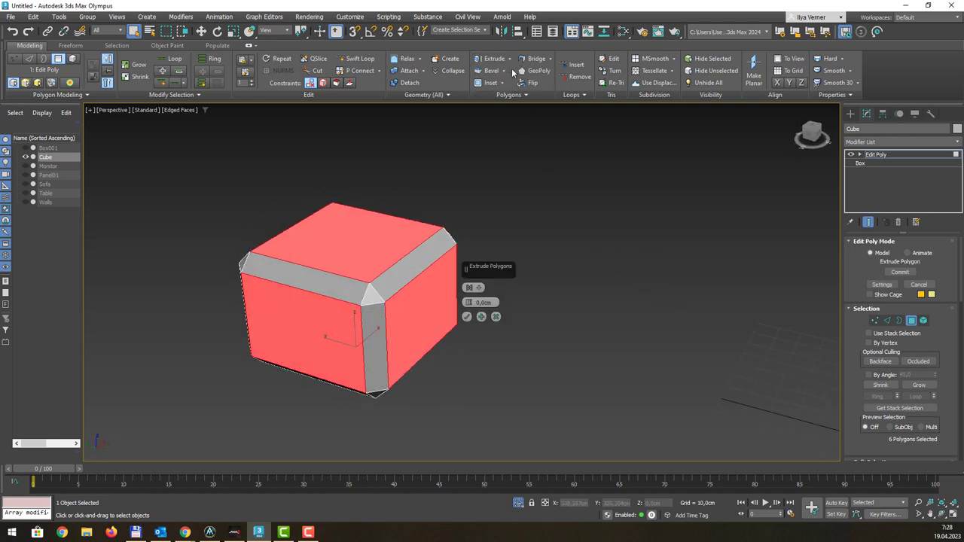
pyautogui.click(481, 289)
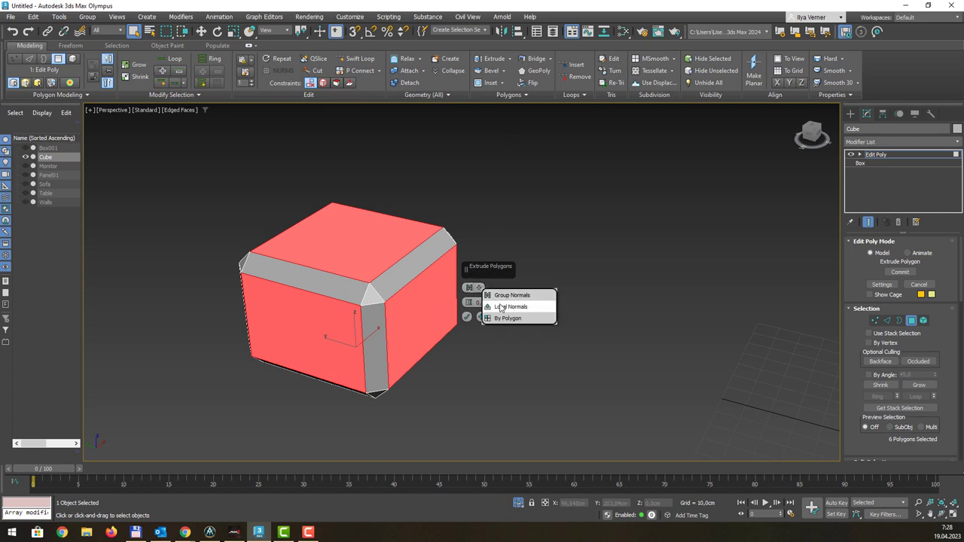
pyautogui.click(503, 306)
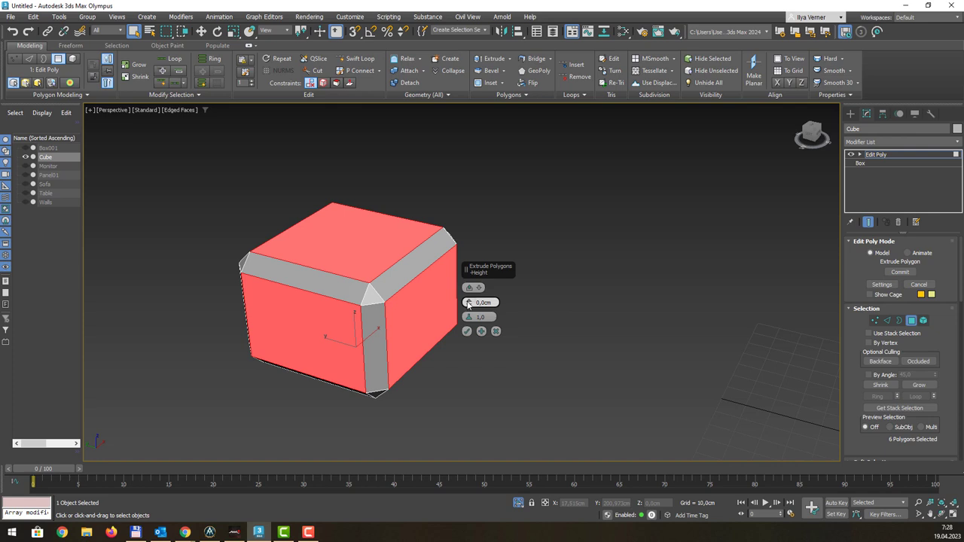
pyautogui.moveTo(468, 304); pyautogui.dragTo(471, 310)
pyautogui.moveTo(486, 253)
pyautogui.keyDown('alt'); pyautogui.mouseDown(button='middle')
pyautogui.moveTo(472, 173)
pyautogui.moveTo(409, 114)
pyautogui.moveTo(483, 193)
pyautogui.mouseUp(button='middle'); pyautogui.keyUp('alt')
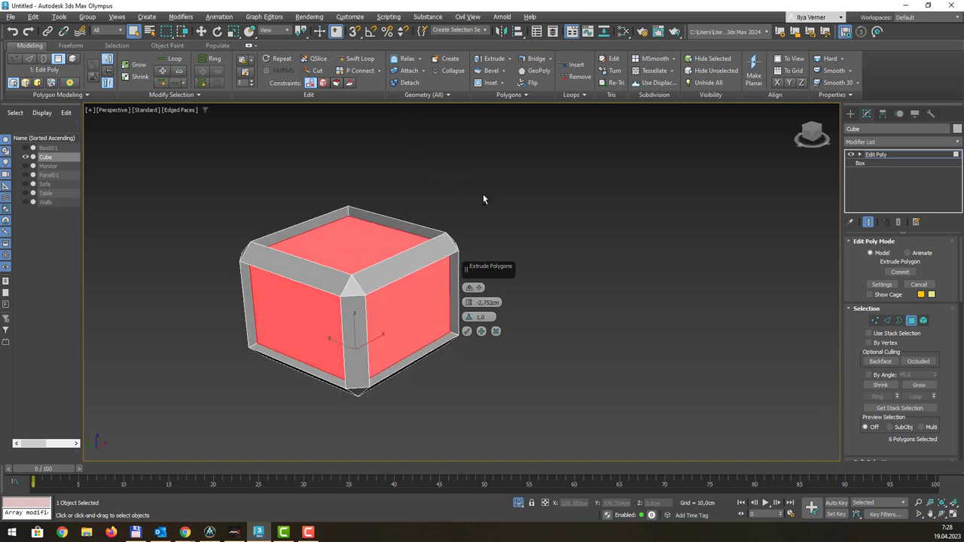
pyautogui.moveTo(471, 305); pyautogui.dragTo(470, 316)
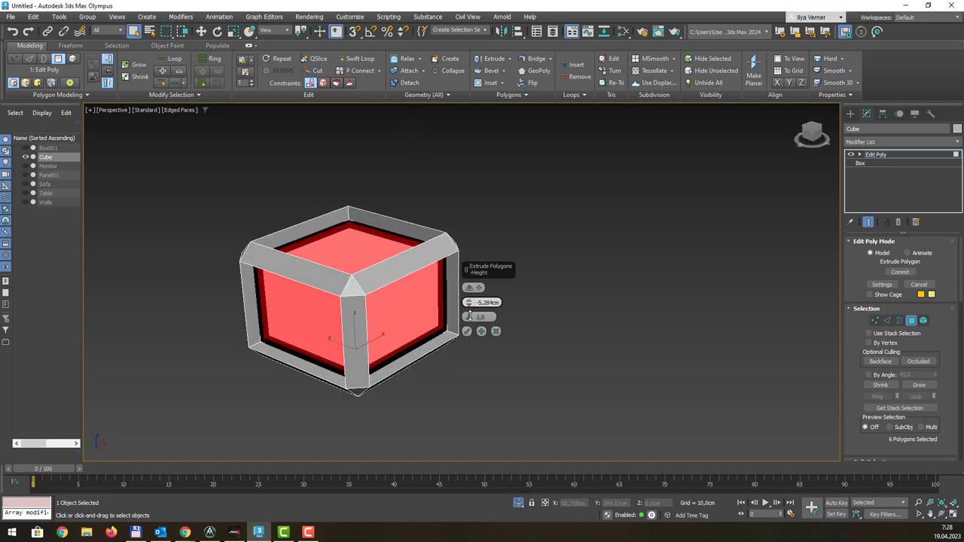
pyautogui.keyDown('alt'); pyautogui.moveTo(428, 289); pyautogui.dragTo(420, 289, button='middle'); pyautogui.keyUp('alt')
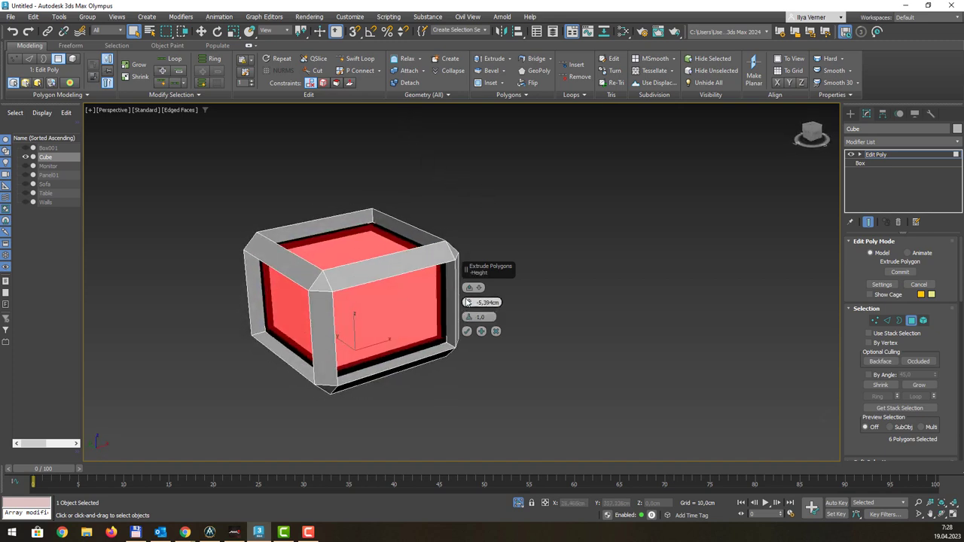
pyautogui.moveTo(470, 303); pyautogui.dragTo(474, 292)
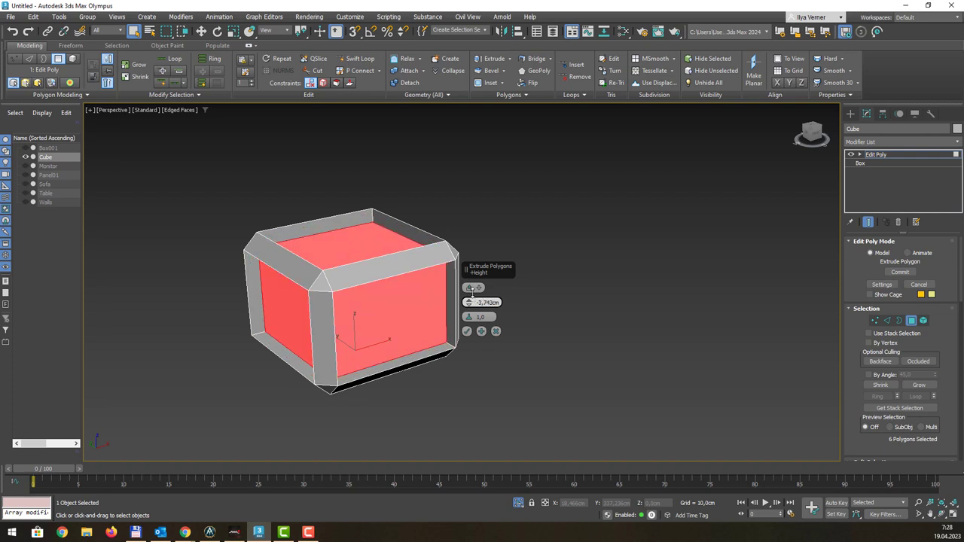
pyautogui.click(467, 331)
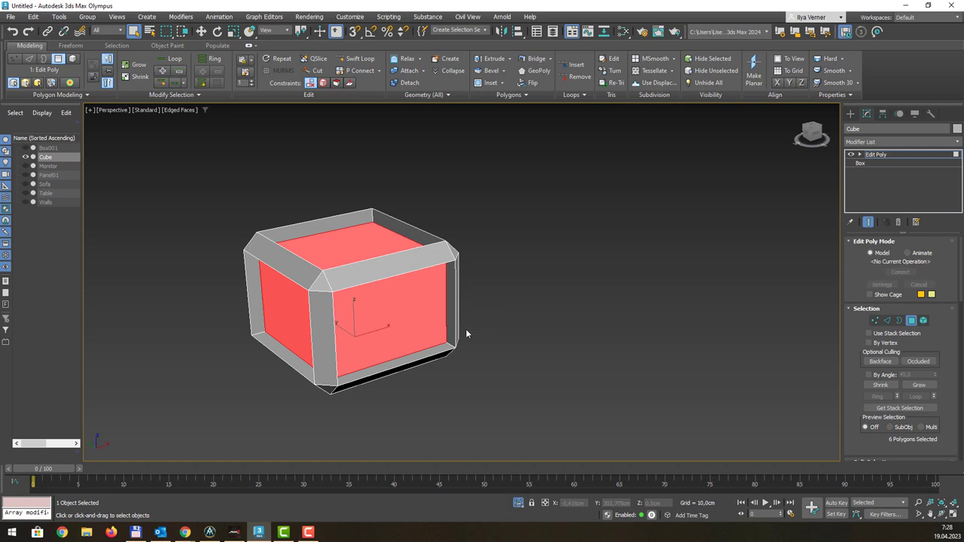
# Undo the inward extrusion, keeping the six faces selected.
pyautogui.moveTo(418, 272)
pyautogui.keyDown('alt'); pyautogui.mouseDown(button='middle')
pyautogui.moveTo(424, 235)
pyautogui.moveTo(421, 246)
pyautogui.mouseUp(button='middle'); pyautogui.keyUp('alt')
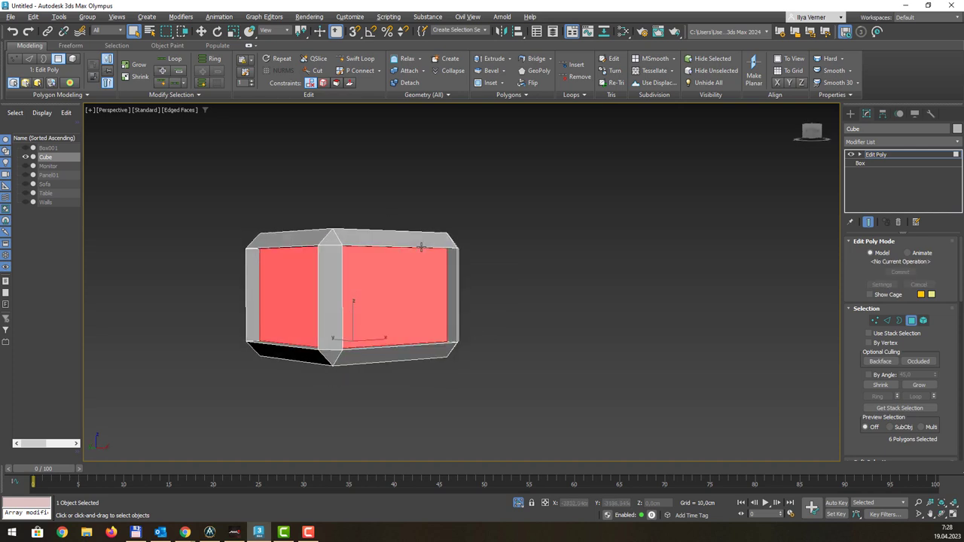
pyautogui.hotkey('shift', 'e')
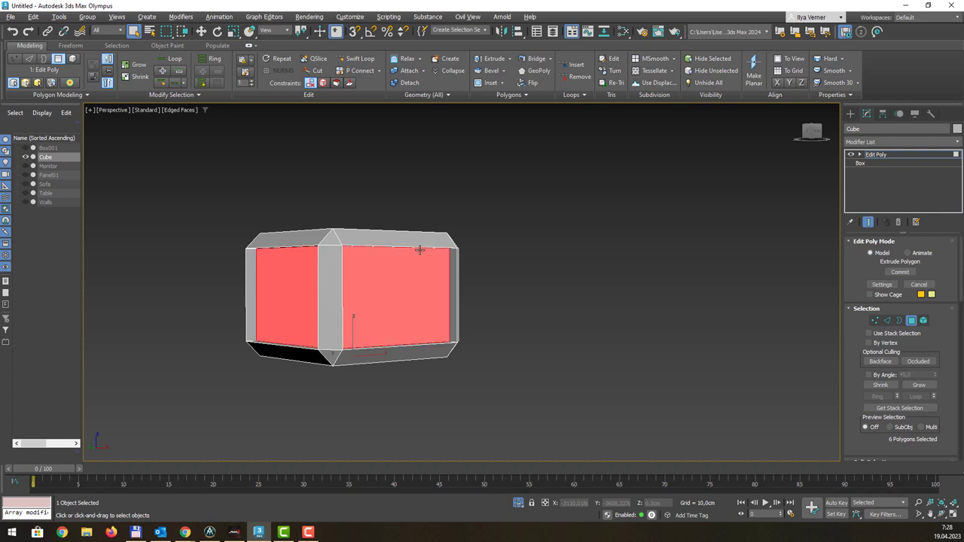
pyautogui.keyDown('alt'); pyautogui.moveTo(442, 210); pyautogui.dragTo(350, 235, button='middle'); pyautogui.keyUp('alt')
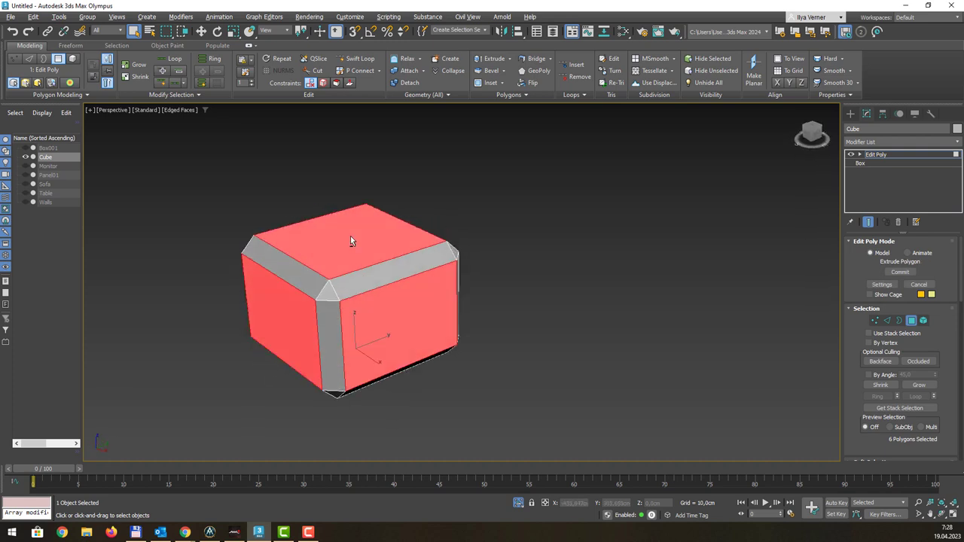
# Inset the six faces by 1.541 cm and extrude the panels -2.642 cm inward.
pyautogui.keyDown('shift'); pyautogui.click(491, 83); pyautogui.keyUp('shift')
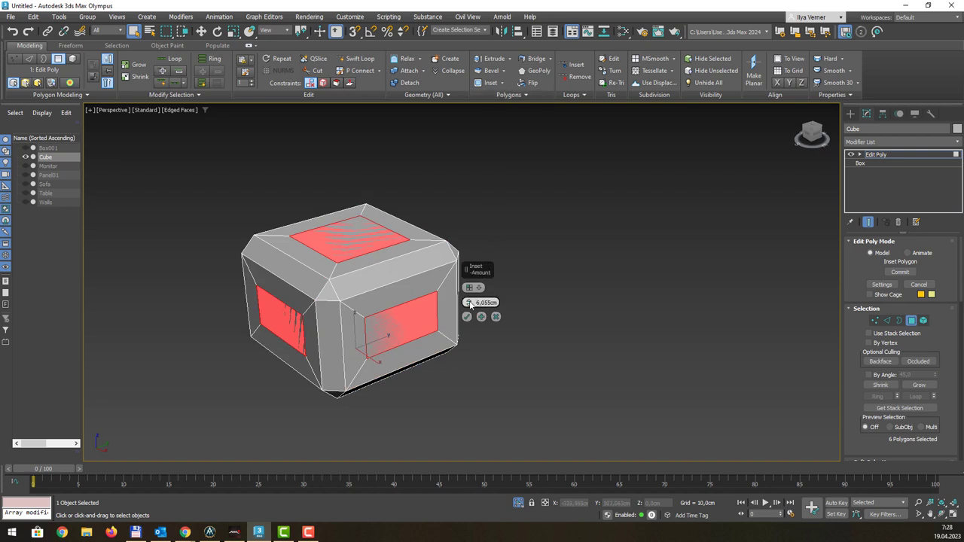
pyautogui.moveTo(471, 305); pyautogui.dragTo(474, 322)
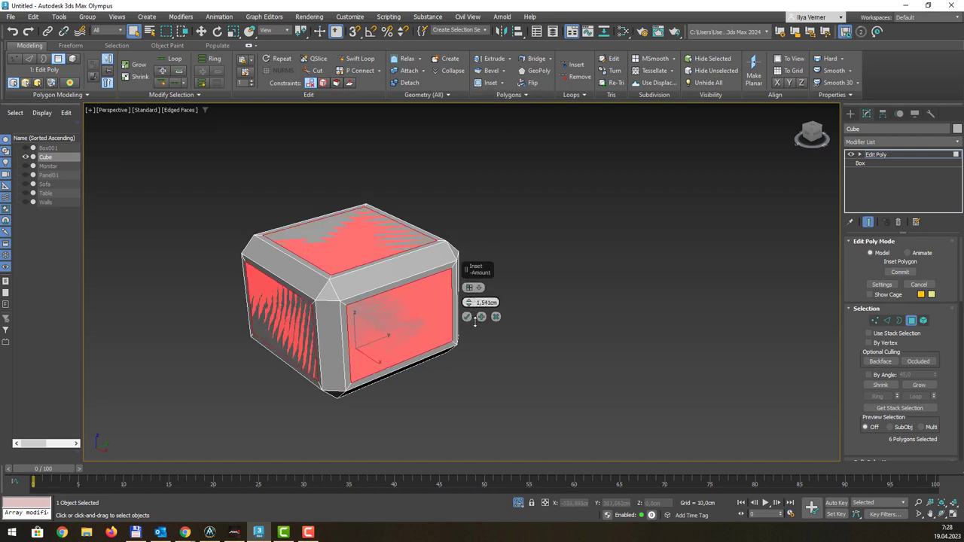
pyautogui.click(466, 316)
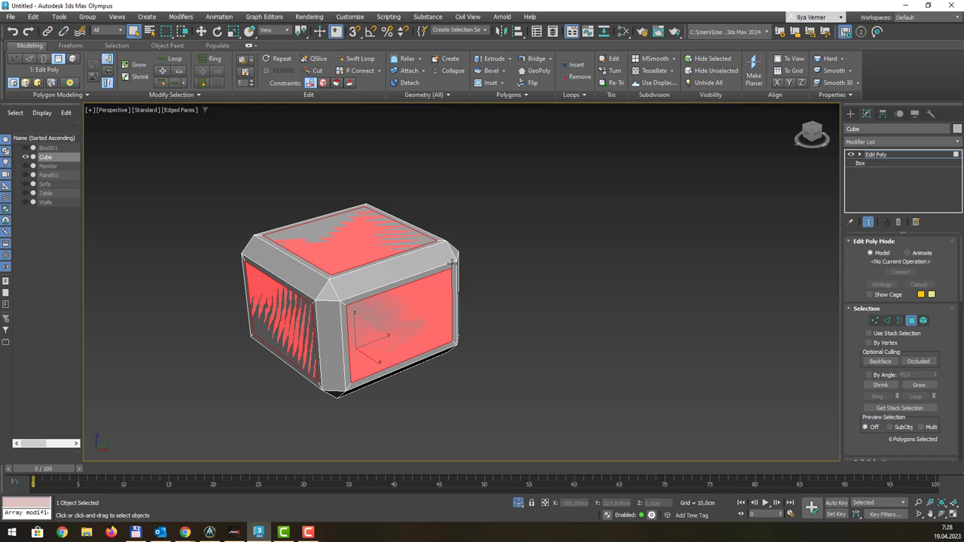
pyautogui.click(511, 64)
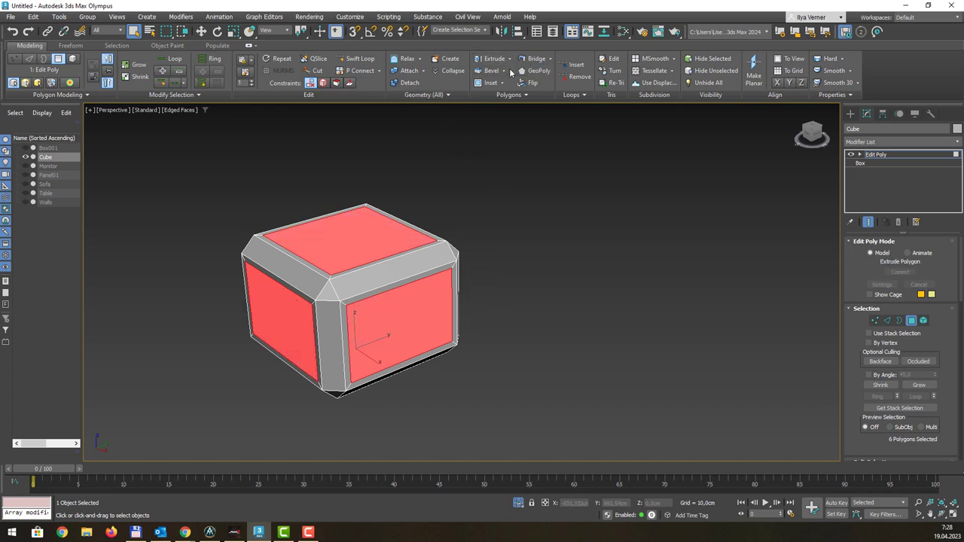
pyautogui.moveTo(469, 308); pyautogui.dragTo(467, 317)
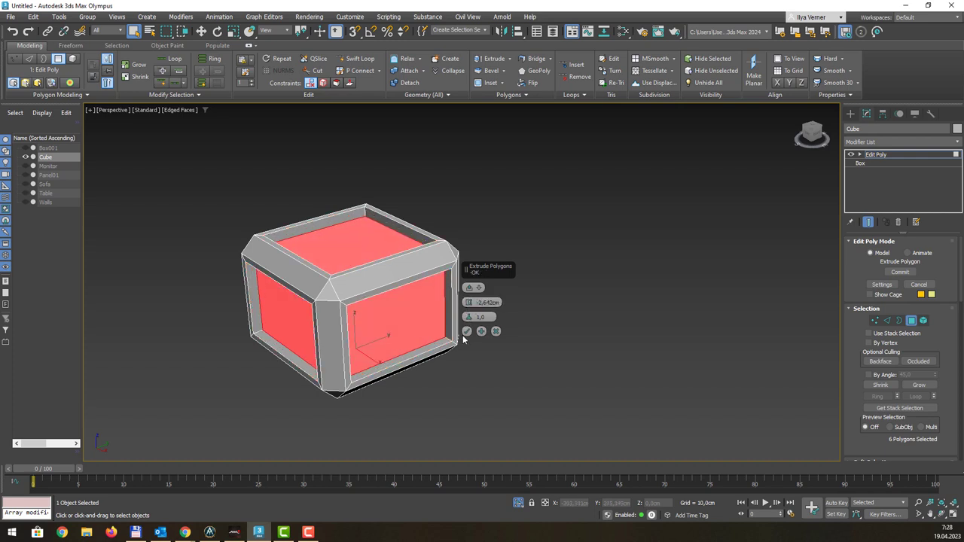
pyautogui.click(467, 331)
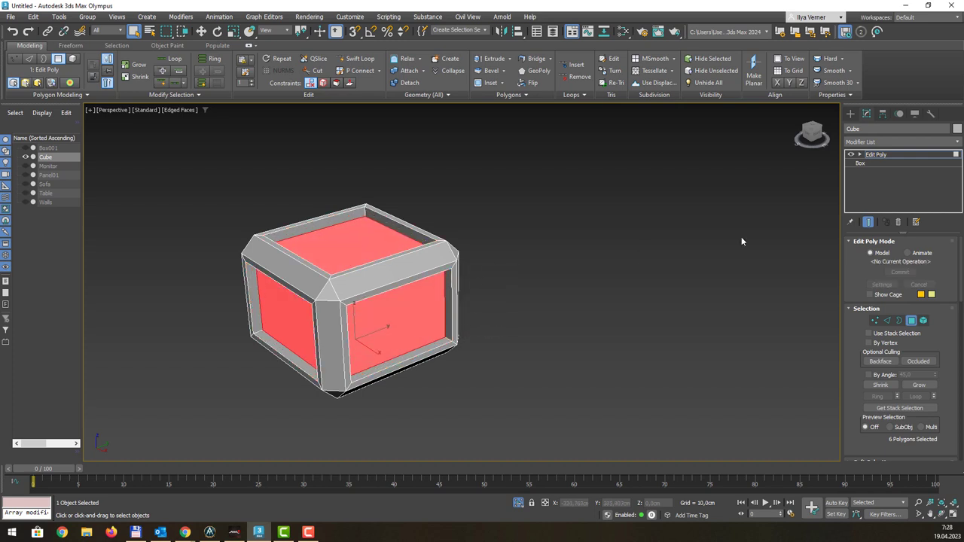
# Exit Polygon mode and turn off Isolate Selection to show the room again.
pyautogui.click(915, 155)
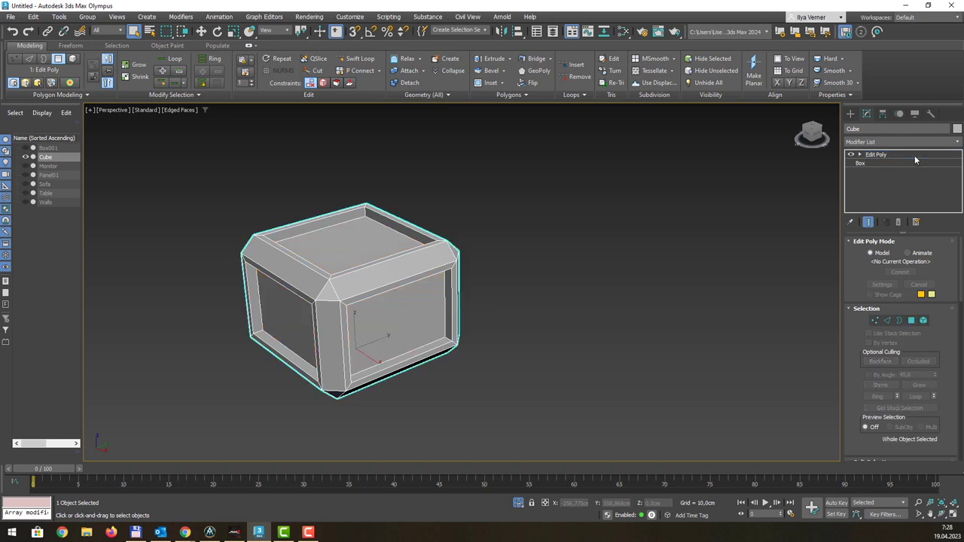
pyautogui.click(519, 504)
pyautogui.moveTo(491, 273)
pyautogui.mouseDown(button='middle')
pyautogui.moveTo(589, 262)
pyautogui.moveTo(514, 265)
pyautogui.moveTo(527, 256)
pyautogui.moveTo(416, 298)
pyautogui.mouseUp(button='middle')
pyautogui.scroll(-5, 527, 256)
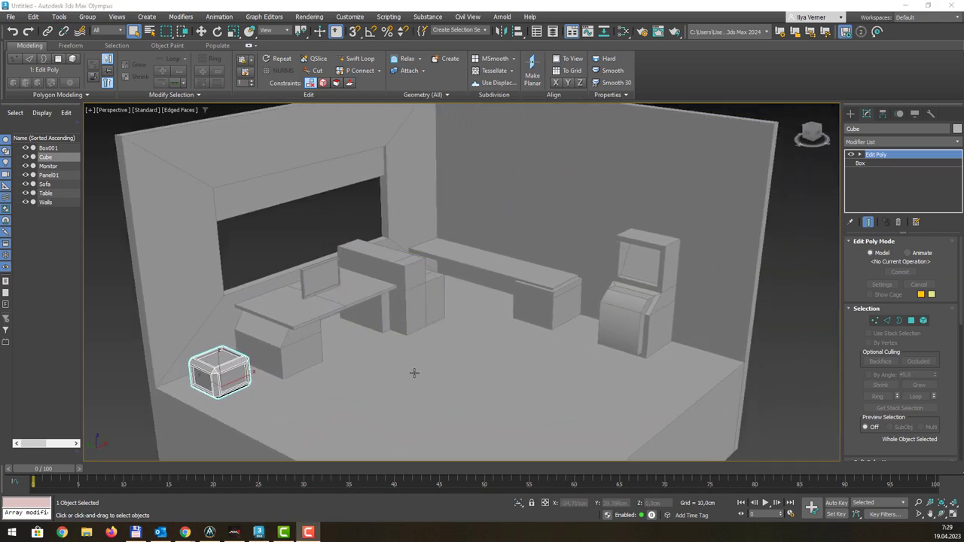
# Shift-drag the crate up along Z to stack a Copy named Cube001 on top.
pyautogui.keyDown('alt'); pyautogui.moveTo(314, 286); pyautogui.dragTo(354, 286, button='middle'); pyautogui.keyUp('alt')
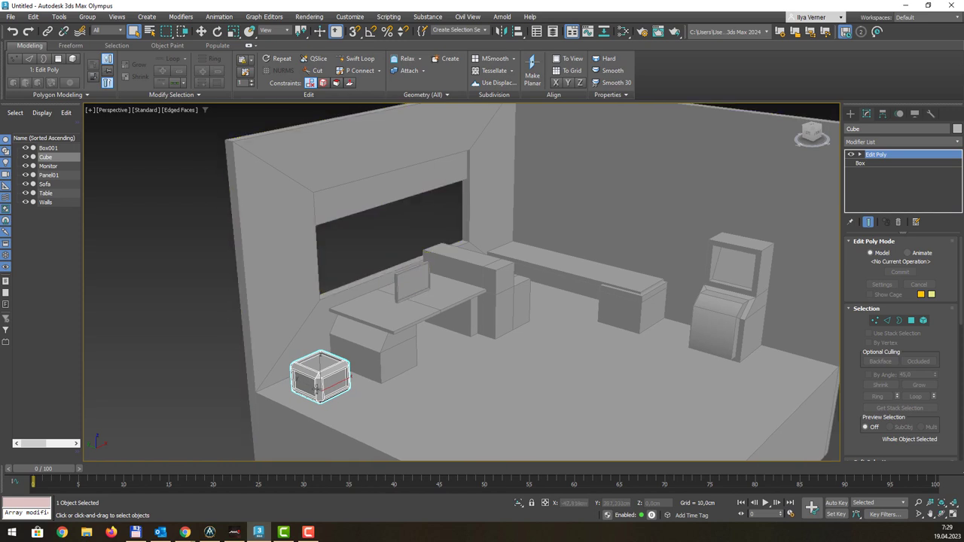
pyautogui.press('w')
pyautogui.scroll(4, 322, 385)
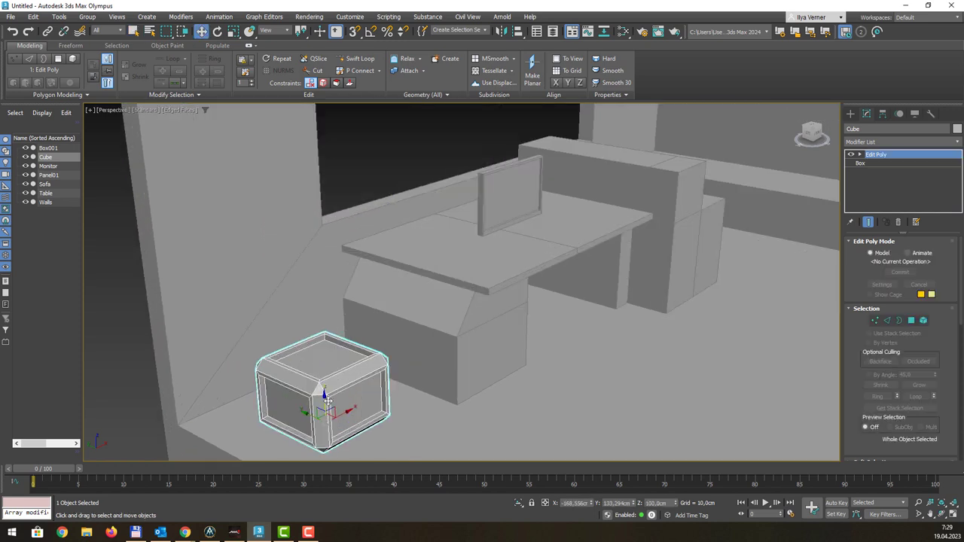
pyautogui.keyDown('shift'); pyautogui.moveTo(328, 399); pyautogui.dragTo(324, 337); pyautogui.keyUp('shift')
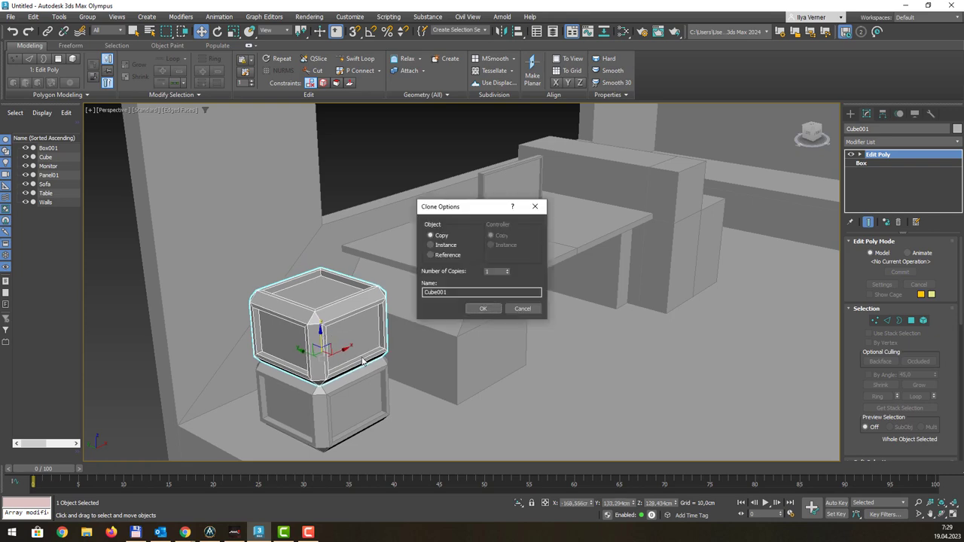
pyautogui.click(483, 309)
pyautogui.moveTo(398, 329)
pyautogui.keyDown('alt'); pyautogui.mouseDown(button='middle')
pyautogui.moveTo(303, 365)
pyautogui.moveTo(451, 305)
pyautogui.moveTo(437, 256)
pyautogui.mouseUp(button='middle'); pyautogui.keyUp('alt')
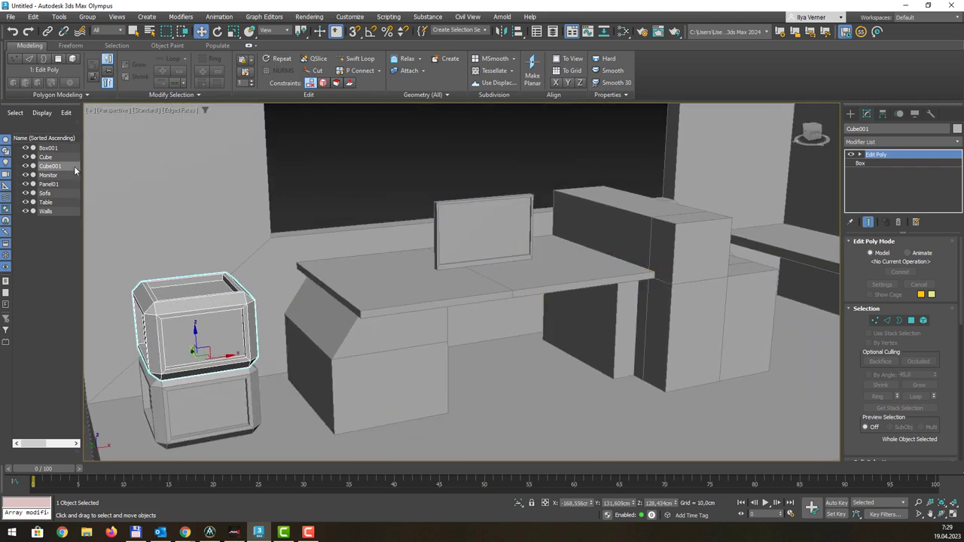
# Rename Box001 to TableSide, then select the Table's slanted front face in Polygon mode.
pyautogui.click(58, 149)
pyautogui.write('TableSide')
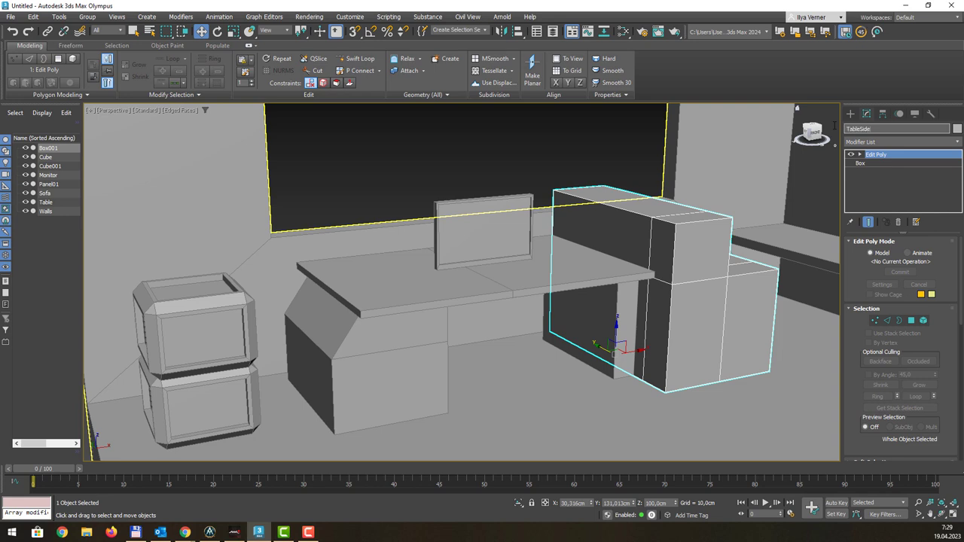
pyautogui.press('Return')
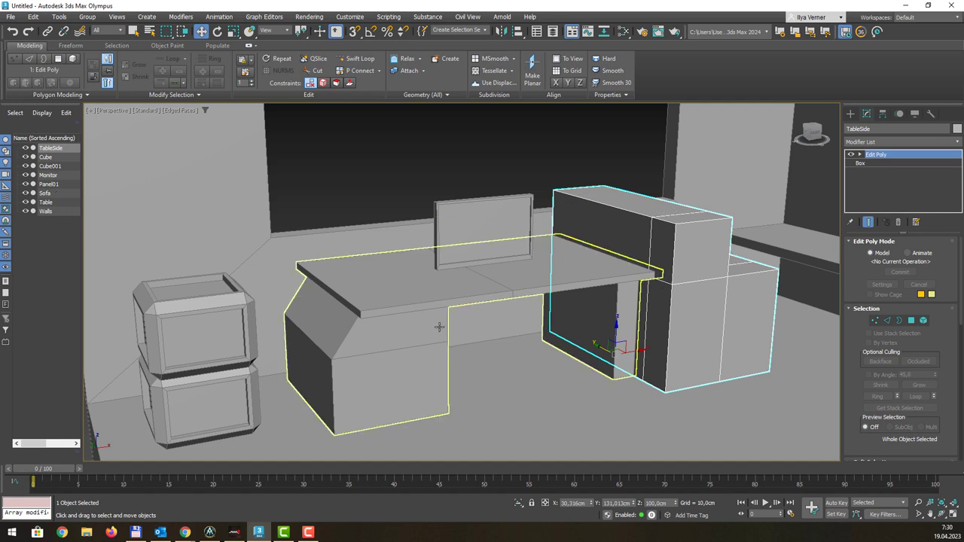
pyautogui.click(413, 327)
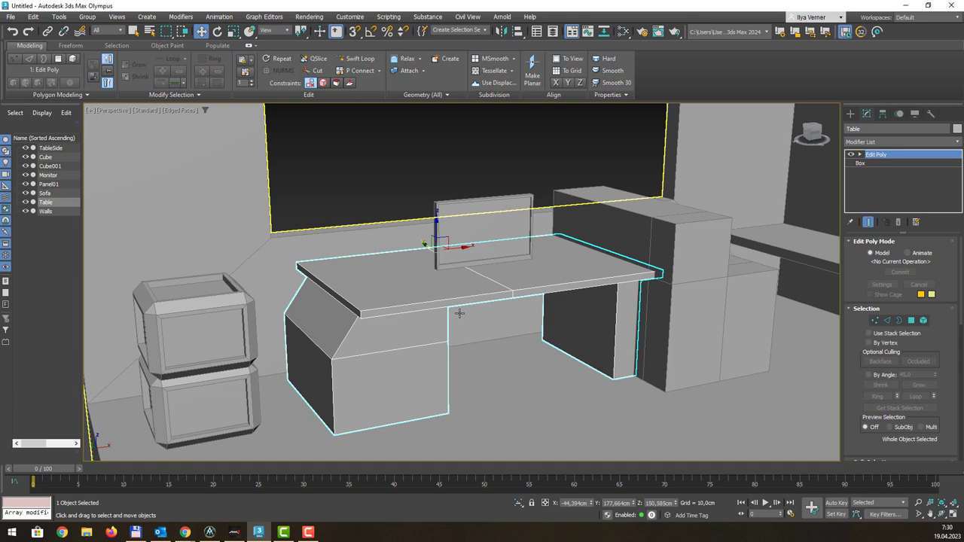
pyautogui.press('4')
pyautogui.click(402, 346)
# Select both front faces of the table side and scale them down to about 91%.
pyautogui.keyDown('ctrl'); pyautogui.click(391, 369); pyautogui.keyUp('ctrl')
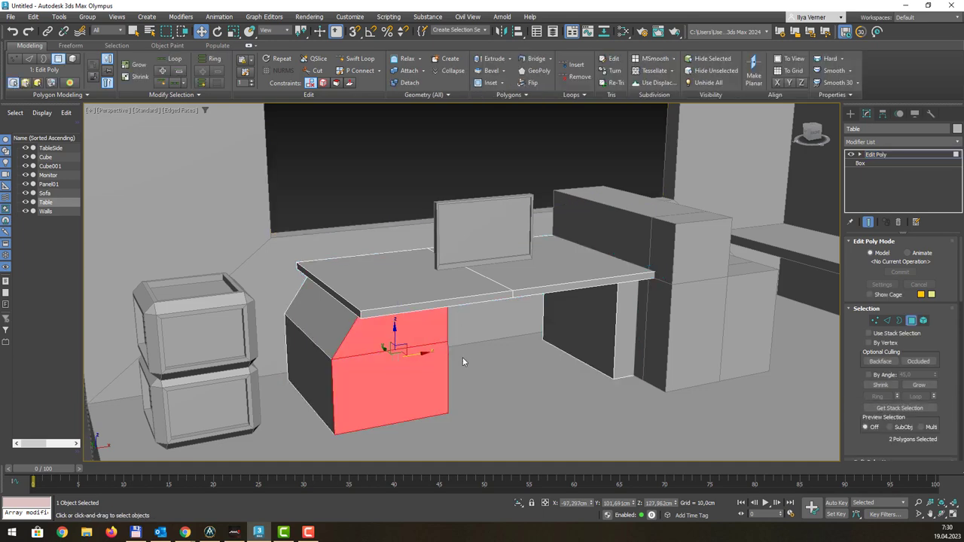
pyautogui.keyDown('alt'); pyautogui.moveTo(463, 357); pyautogui.dragTo(483, 339, button='middle'); pyautogui.keyUp('alt')
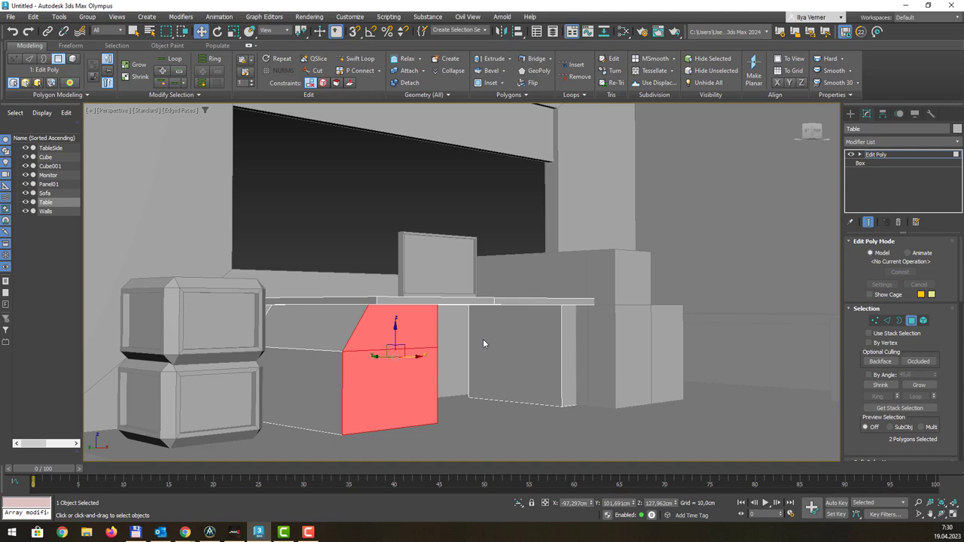
pyautogui.keyDown('alt'); pyautogui.moveTo(483, 343); pyautogui.dragTo(493, 321, button='middle'); pyautogui.keyUp('alt')
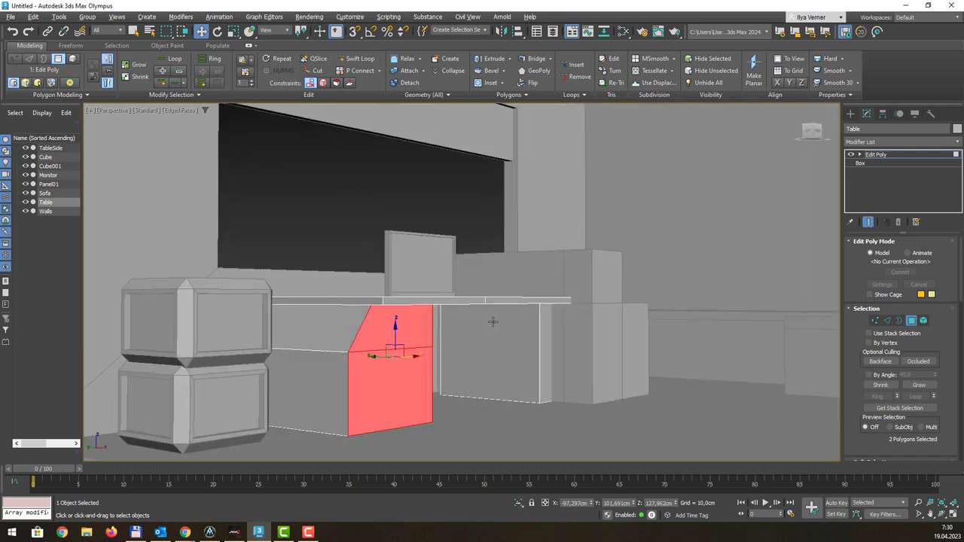
pyautogui.keyDown('alt'); pyautogui.moveTo(493, 322); pyautogui.dragTo(488, 322, button='middle'); pyautogui.keyUp('alt')
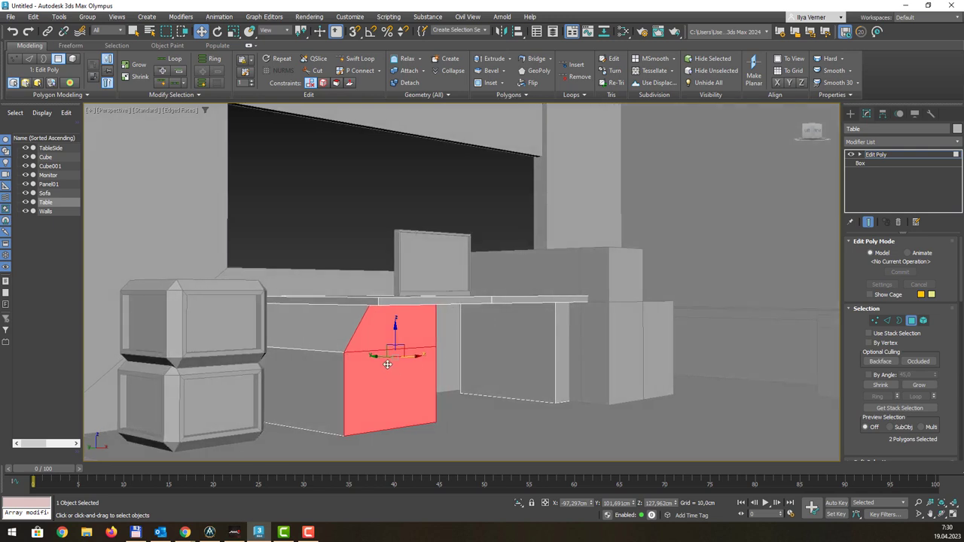
pyautogui.moveTo(382, 358); pyautogui.dragTo(409, 352)
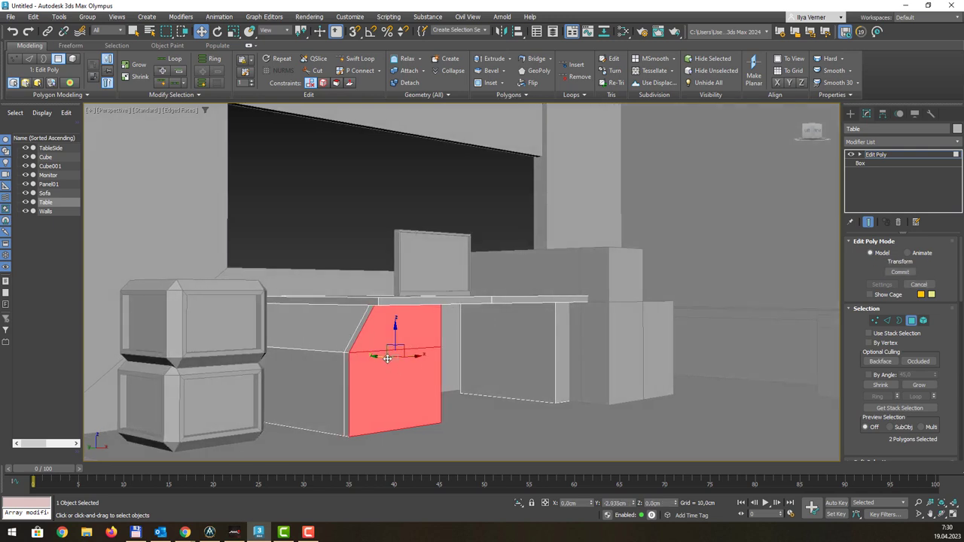
pyautogui.press('r')
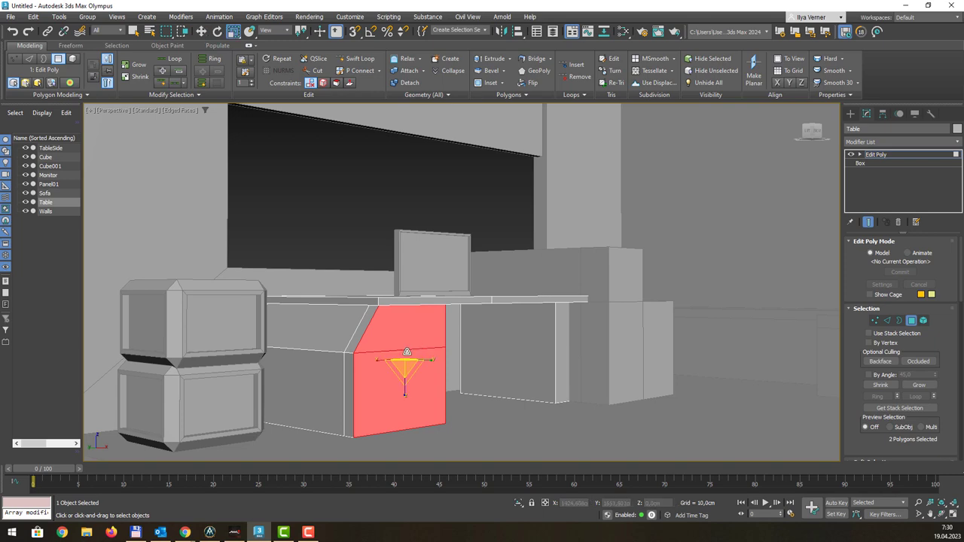
pyautogui.moveTo(405, 367); pyautogui.dragTo(406, 369)
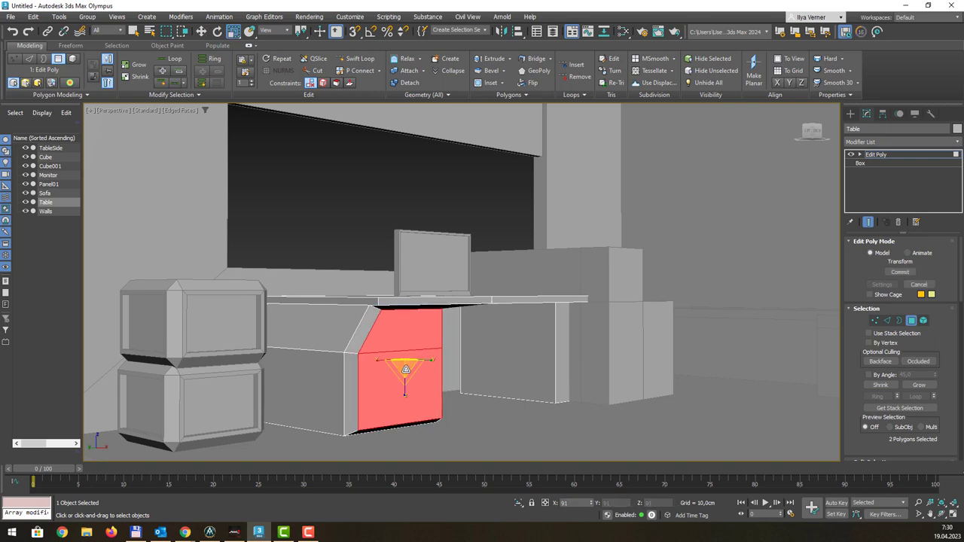
pyautogui.moveTo(406, 370)
pyautogui.keyDown('alt'); pyautogui.mouseDown(button='middle')
pyautogui.moveTo(449, 333)
pyautogui.moveTo(421, 331)
pyautogui.moveTo(413, 314)
pyautogui.moveTo(430, 338)
pyautogui.moveTo(451, 338)
pyautogui.moveTo(447, 329)
pyautogui.moveTo(484, 334)
pyautogui.moveTo(394, 334)
pyautogui.moveTo(436, 335)
pyautogui.moveTo(429, 343)
pyautogui.mouseUp(button='middle'); pyautogui.keyUp('alt')
# Select the desk front's bottom edge in Edge mode, then return to Polygon mode.
pyautogui.press('2')
pyautogui.click(395, 427)
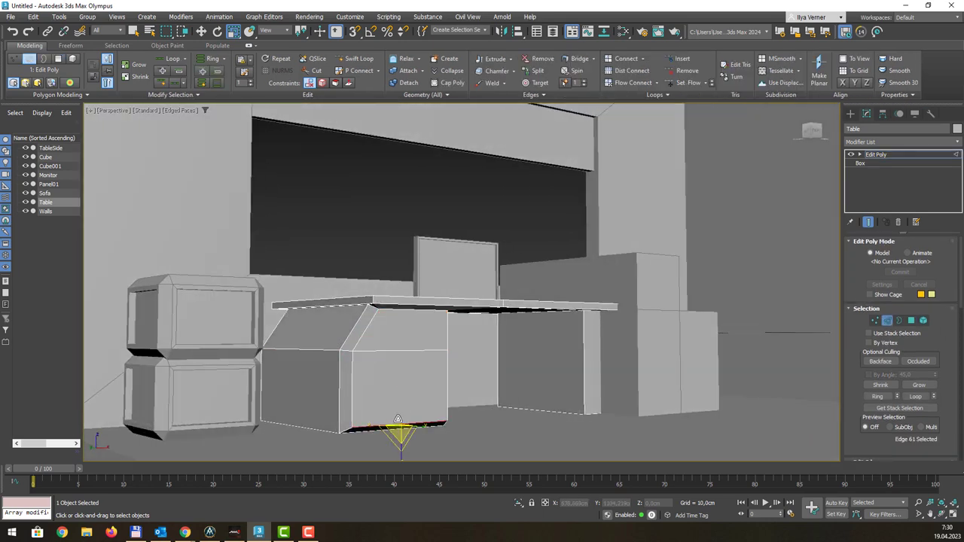
pyautogui.press('w')
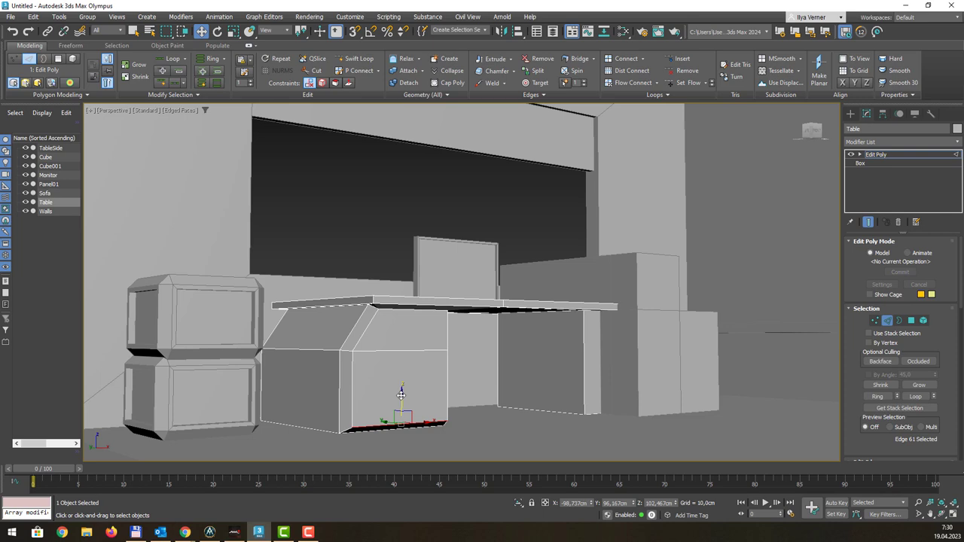
pyautogui.moveTo(407, 397)
pyautogui.keyDown('alt'); pyautogui.mouseDown(button='middle')
pyautogui.moveTo(449, 388)
pyautogui.moveTo(391, 399)
pyautogui.moveTo(441, 394)
pyautogui.moveTo(415, 394)
pyautogui.mouseUp(button='middle'); pyautogui.keyUp('alt')
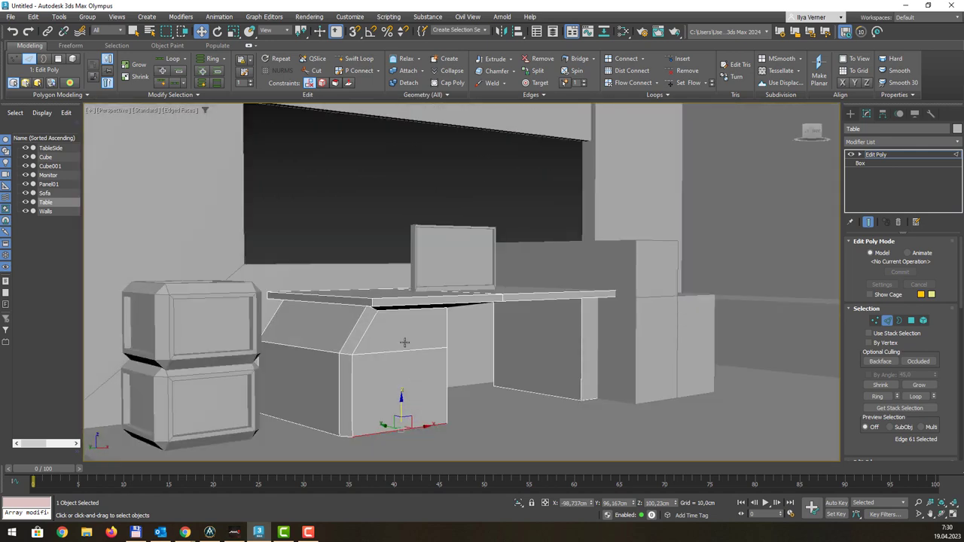
pyautogui.press('4')
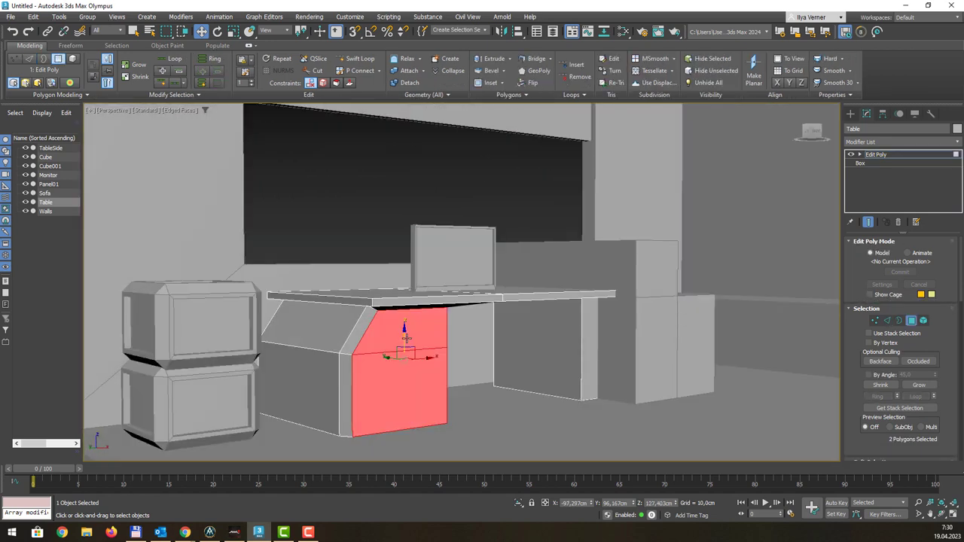
# Inset the front faces and push the panel back along Y, then exit face editing.
pyautogui.click(488, 83)
pyautogui.moveTo(429, 330); pyautogui.dragTo(411, 354)
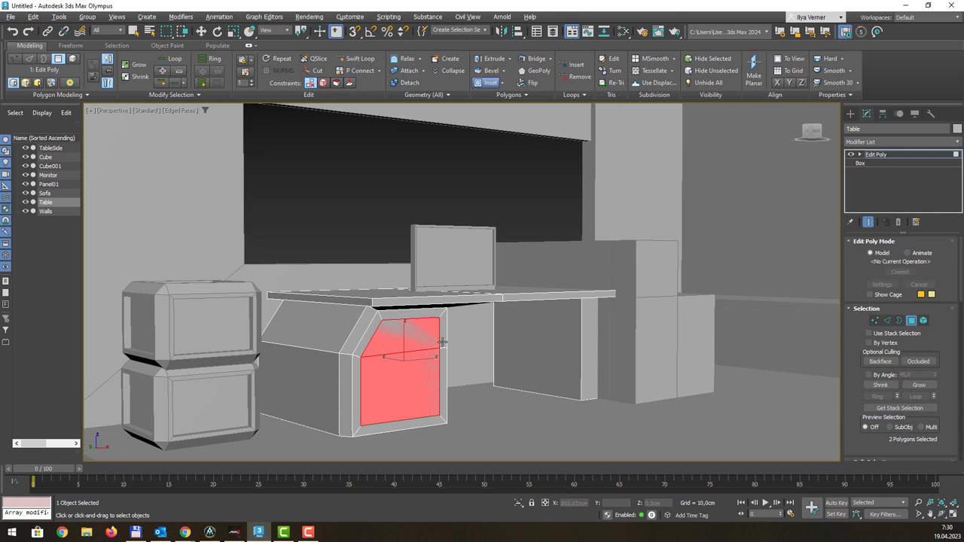
pyautogui.keyDown('alt'); pyautogui.moveTo(410, 354); pyautogui.dragTo(457, 352, button='middle'); pyautogui.keyUp('alt')
pyautogui.press('w')
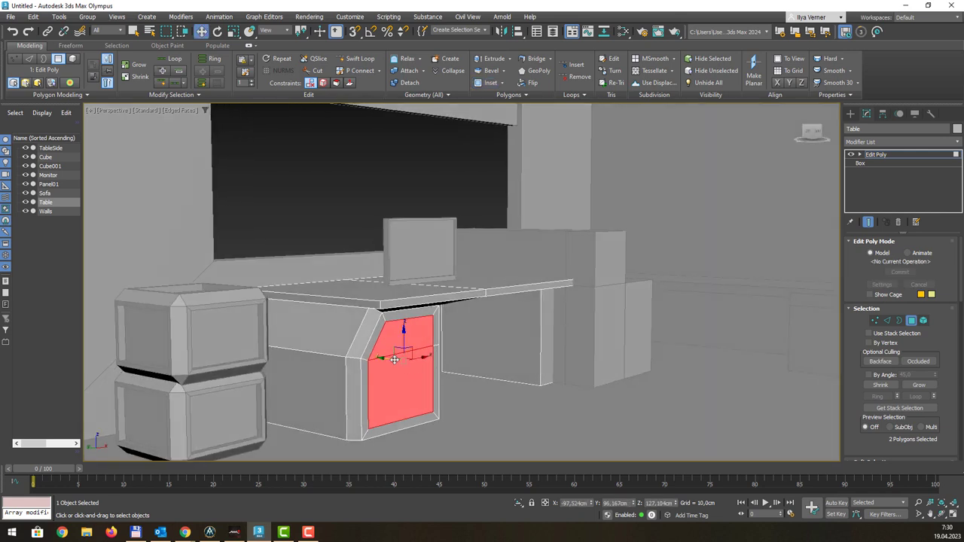
pyautogui.moveTo(394, 360); pyautogui.dragTo(387, 347)
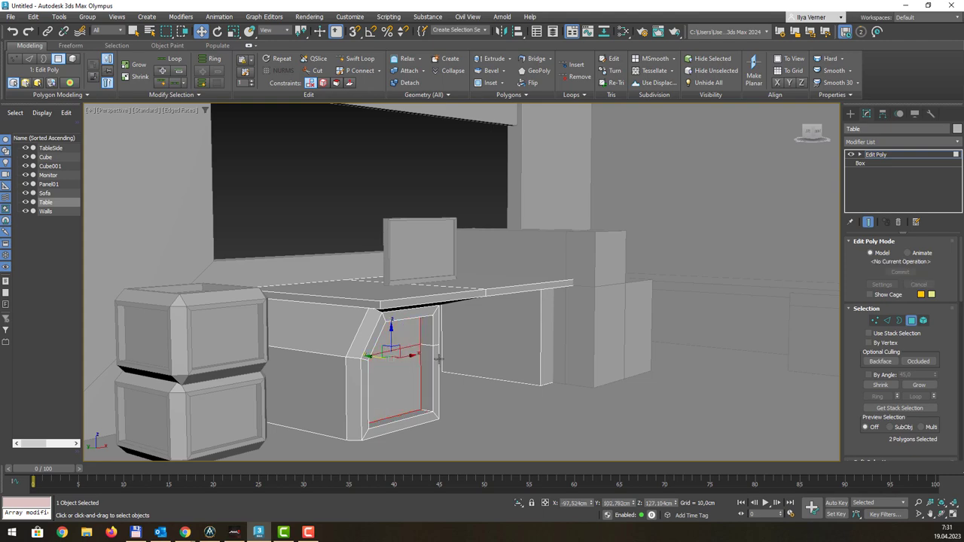
pyautogui.keyDown('alt'); pyautogui.moveTo(391, 339); pyautogui.dragTo(488, 309, button='middle'); pyautogui.keyUp('alt')
pyautogui.scroll(-3, 465, 320)
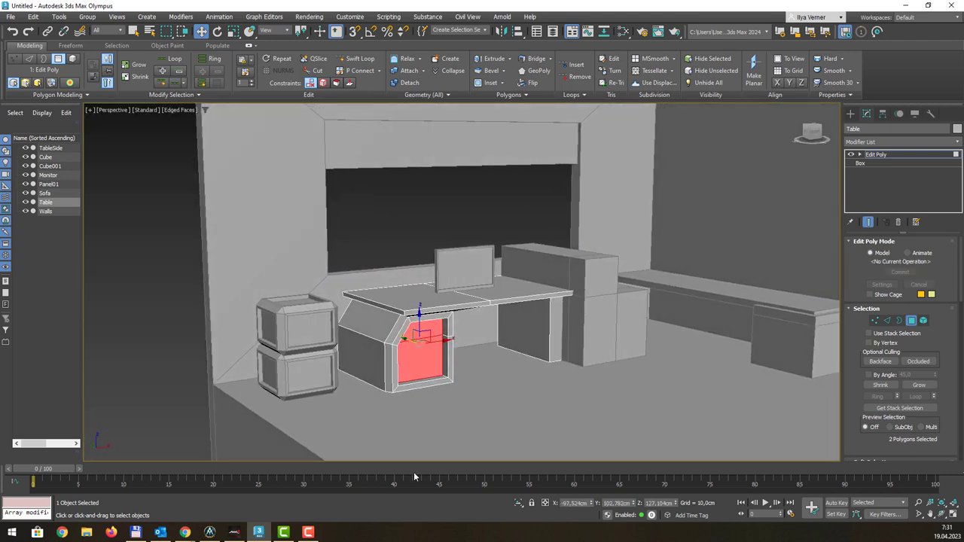
pyautogui.press('F10')
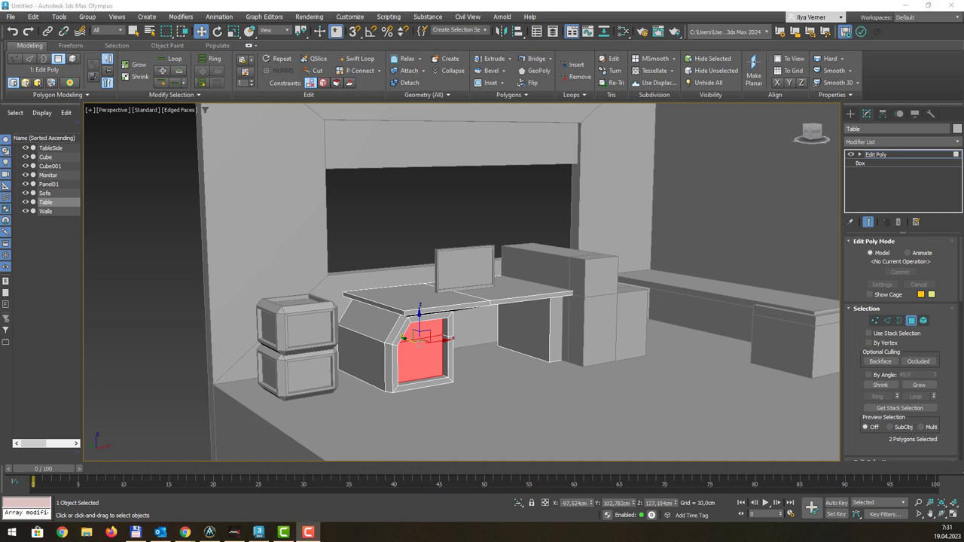
pyautogui.click(886, 154)
pyautogui.keyDown('alt'); pyautogui.moveTo(813, 147); pyautogui.dragTo(831, 128, button='middle'); pyautogui.keyUp('alt')
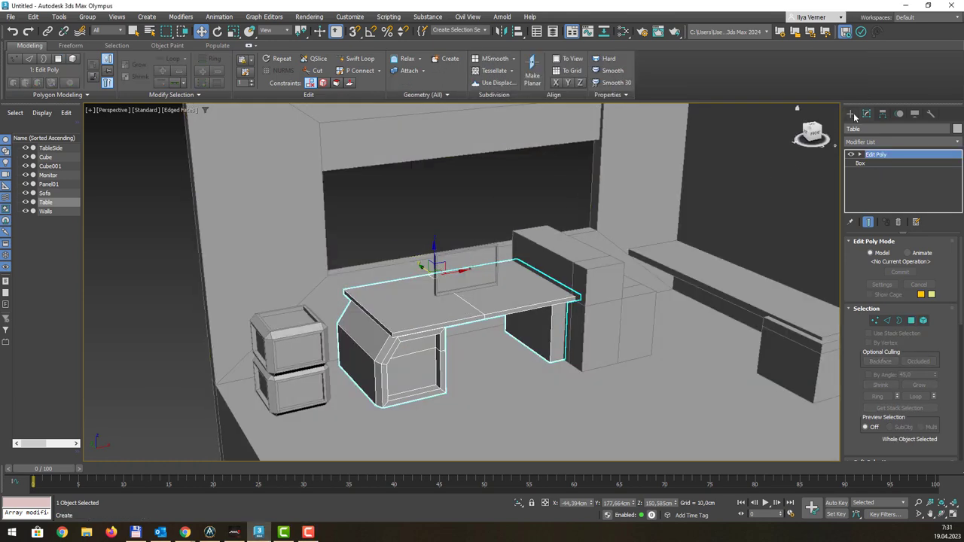
# Draw a 60.572 × 26.472 × 7.148 cm Box on the desk top beside the monitor.
pyautogui.click(851, 113)
pyautogui.click(873, 181)
pyautogui.scroll(3, 423, 298)
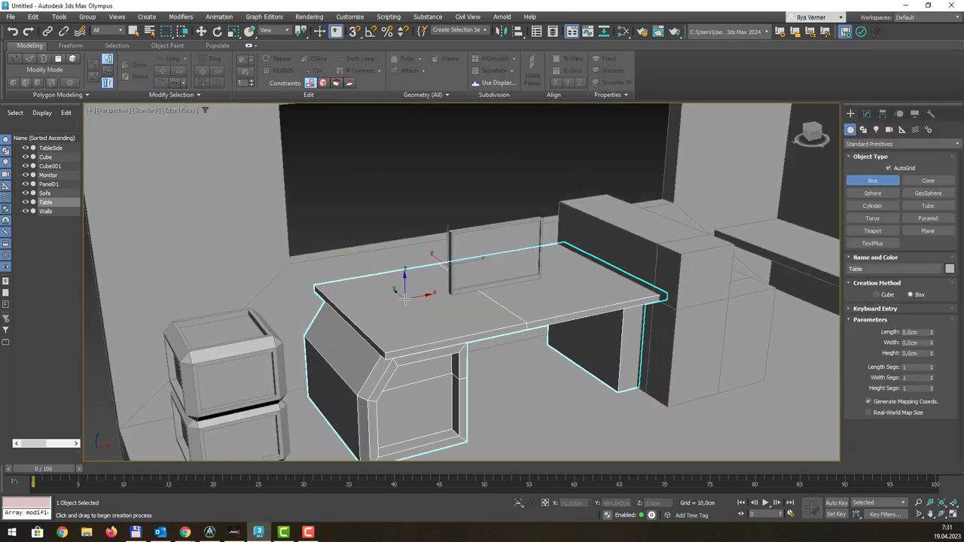
pyautogui.moveTo(391, 280); pyautogui.dragTo(392, 342)
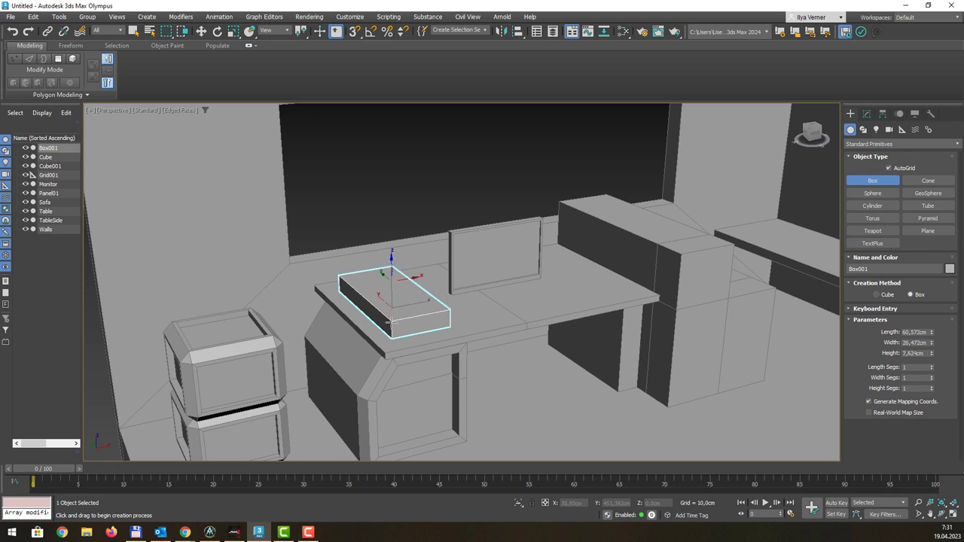
pyautogui.click(391, 322)
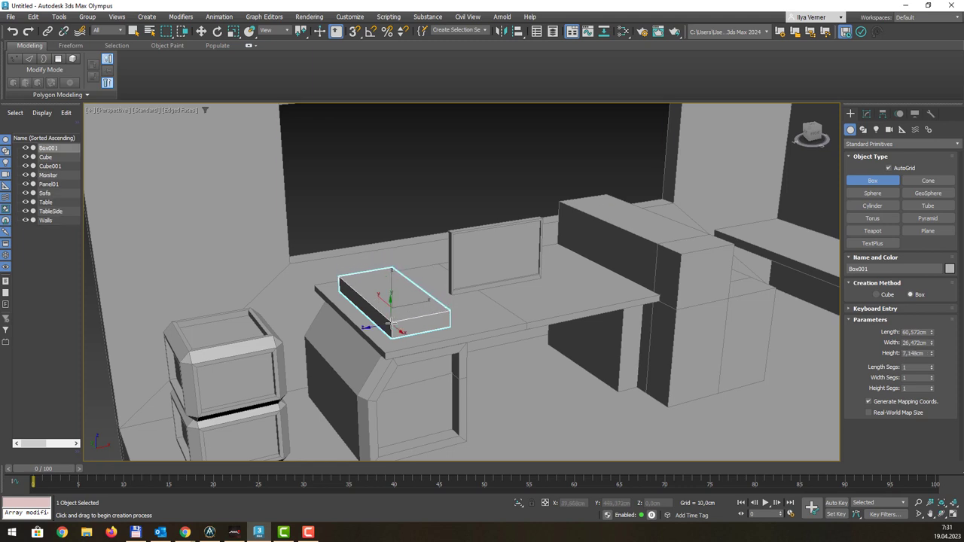
pyautogui.click(864, 117)
pyautogui.click(884, 129)
pyautogui.write('SYstemBloc')
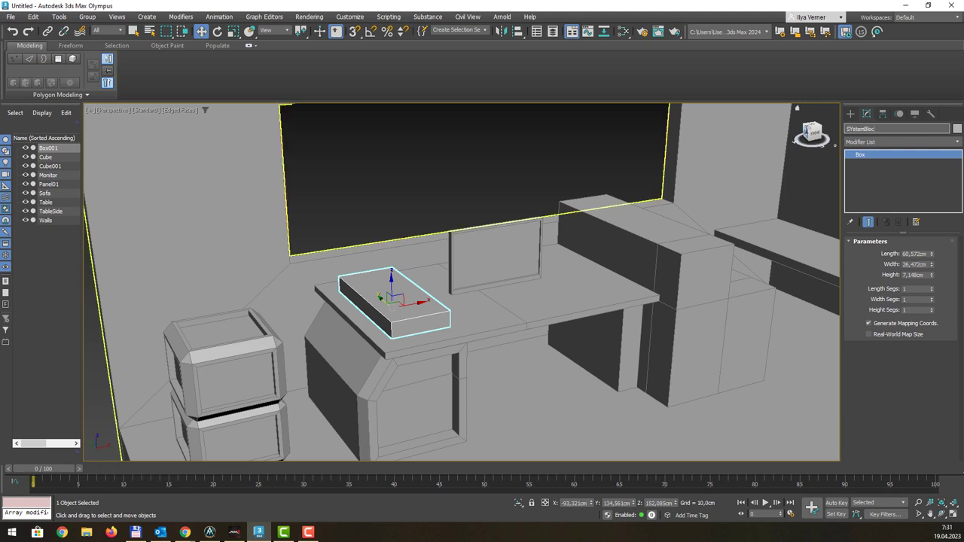
# Name the box SYstemBlock, apply Edit Poly, and select its top face.
pyautogui.write('k')
pyautogui.press('Return')
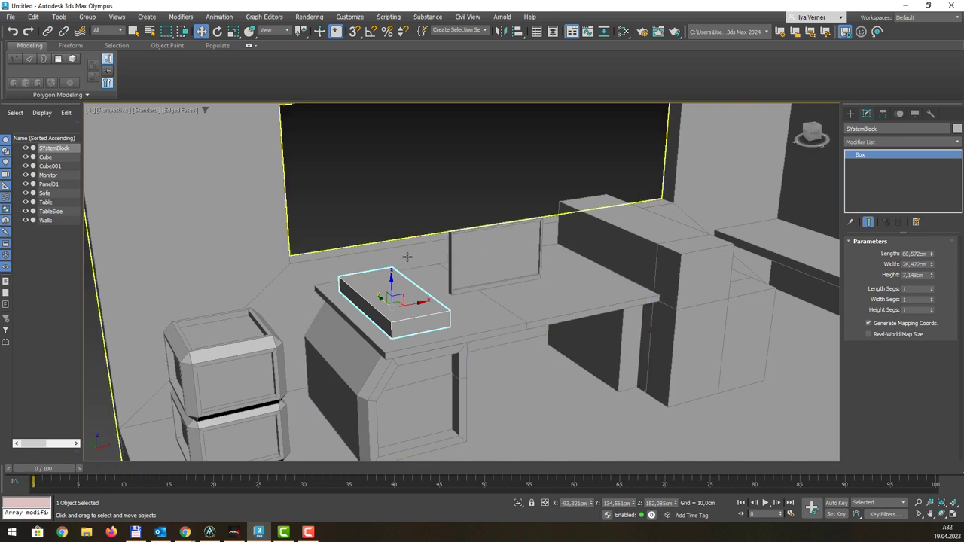
pyautogui.moveTo(379, 298); pyautogui.dragTo(369, 302, button='middle')
pyautogui.scroll(2, 369, 302)
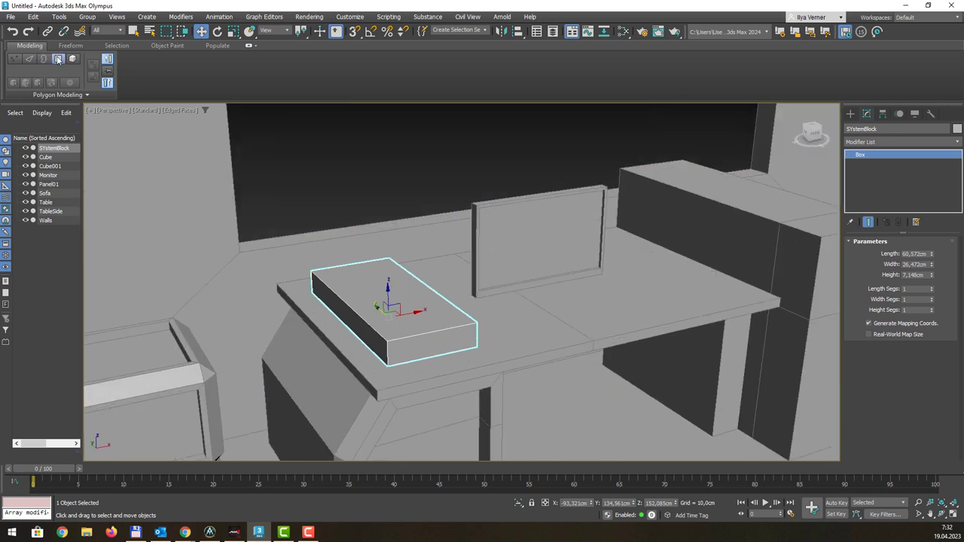
pyautogui.click(58, 59)
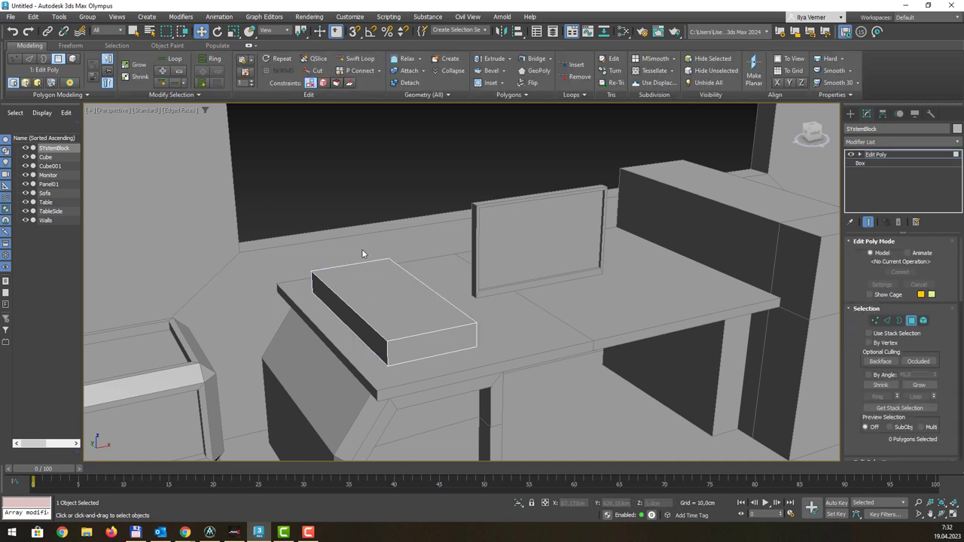
pyautogui.click(378, 296)
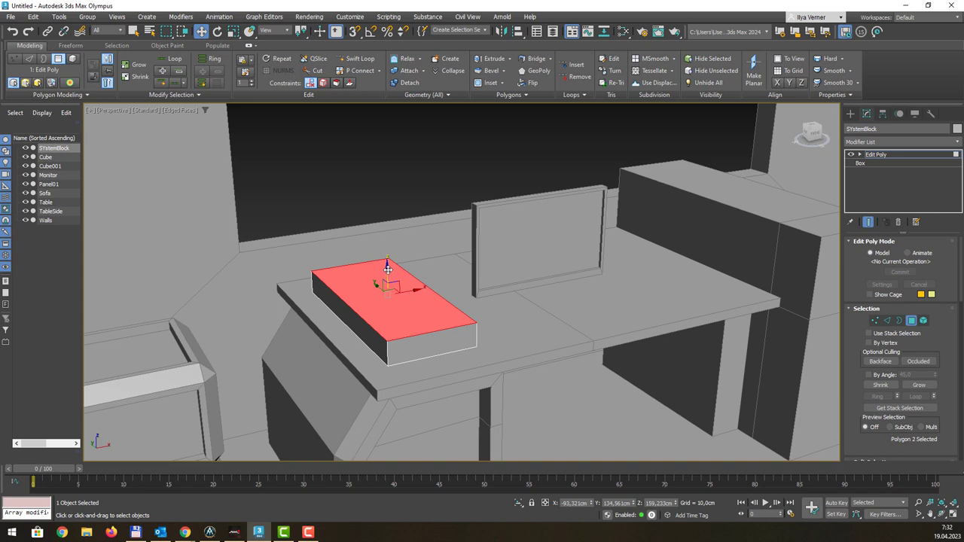
# Lift the block's top face into a short step, scale it to 90%, and raise it into a taller tier.
pyautogui.moveTo(388, 269); pyautogui.dragTo(388, 263)
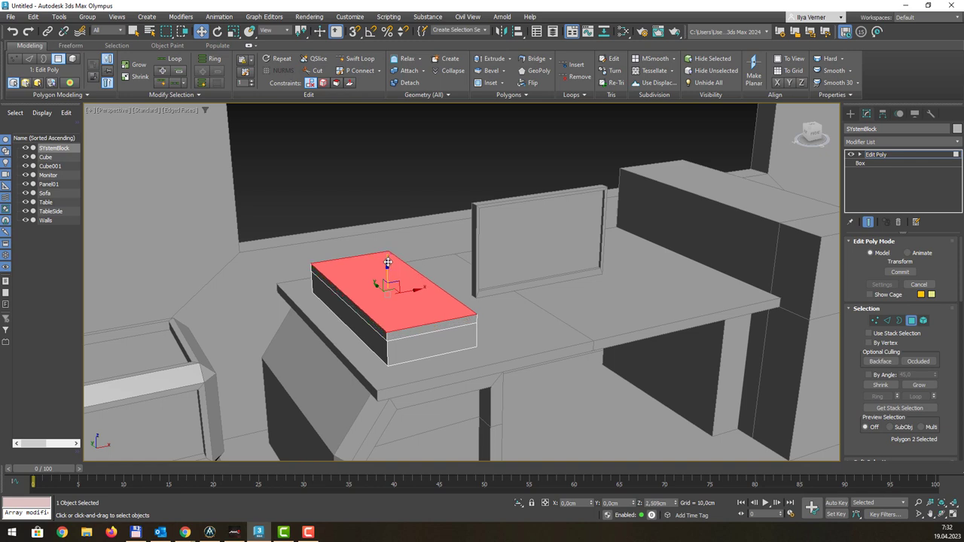
pyautogui.press('r')
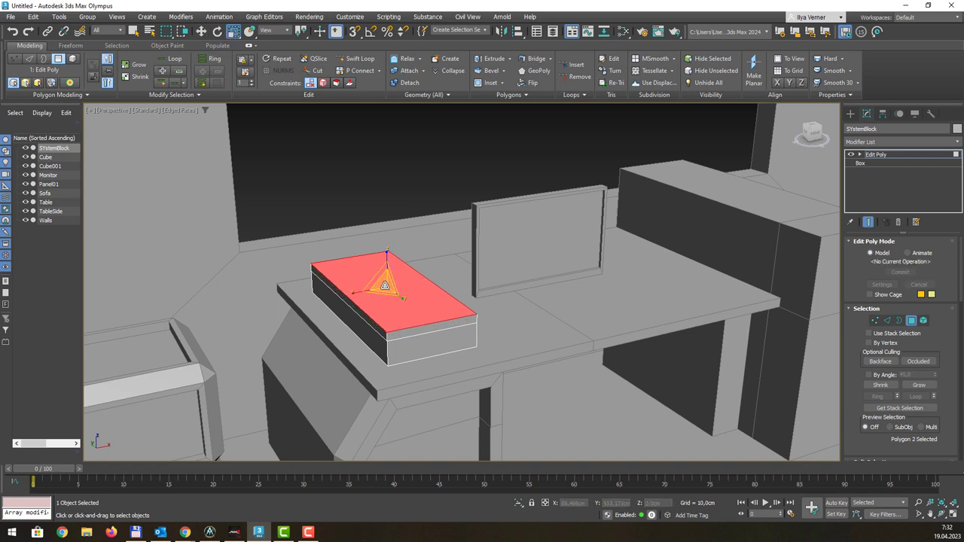
pyautogui.moveTo(385, 286); pyautogui.dragTo(389, 291)
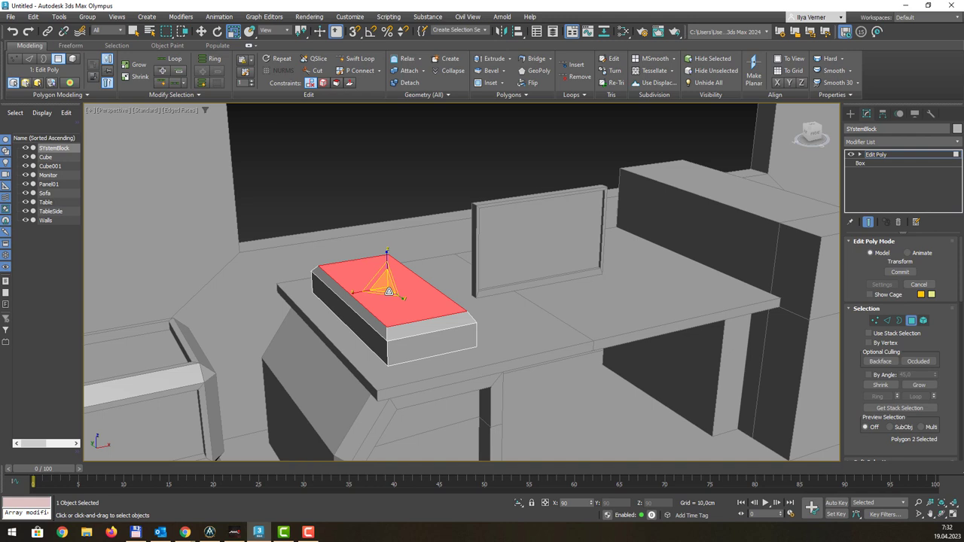
pyautogui.press('w')
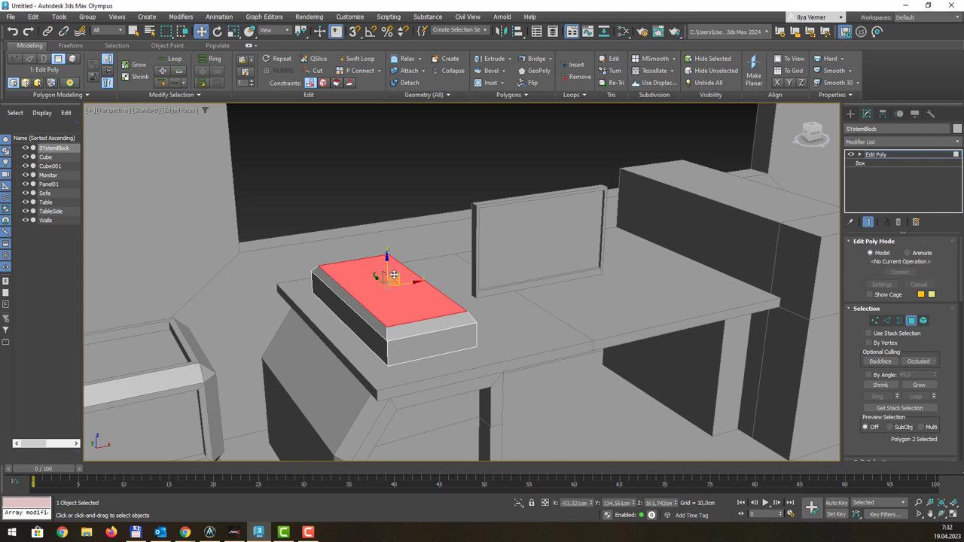
pyautogui.moveTo(388, 267)
pyautogui.mouseDown()
pyautogui.moveTo(400, 172)
pyautogui.moveTo(400, 218)
pyautogui.moveTo(399, 202)
pyautogui.mouseUp()
pyautogui.moveTo(399, 202)
pyautogui.keyDown('alt'); pyautogui.mouseDown(button='middle')
pyautogui.moveTo(389, 202)
pyautogui.moveTo(418, 178)
pyautogui.mouseUp(button='middle'); pyautogui.keyUp('alt')
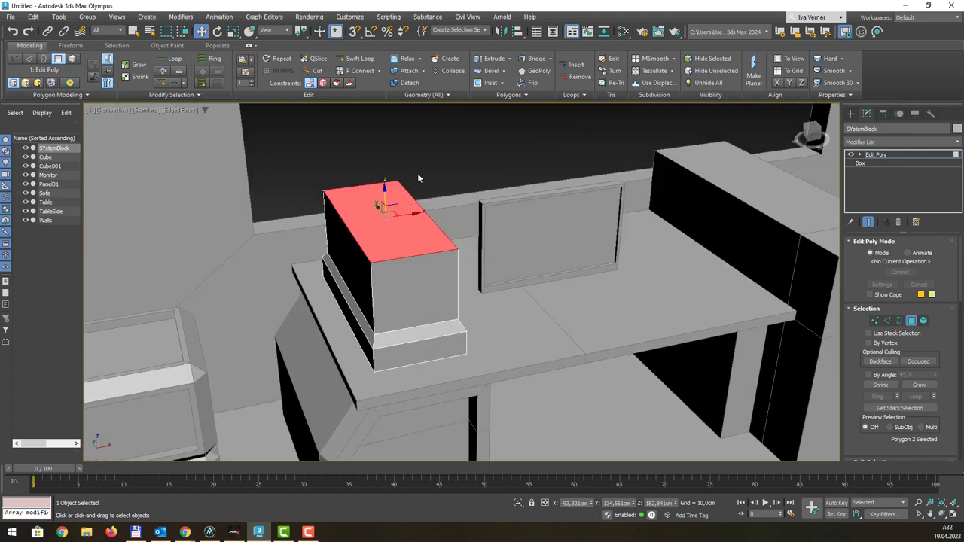
pyautogui.click(360, 61)
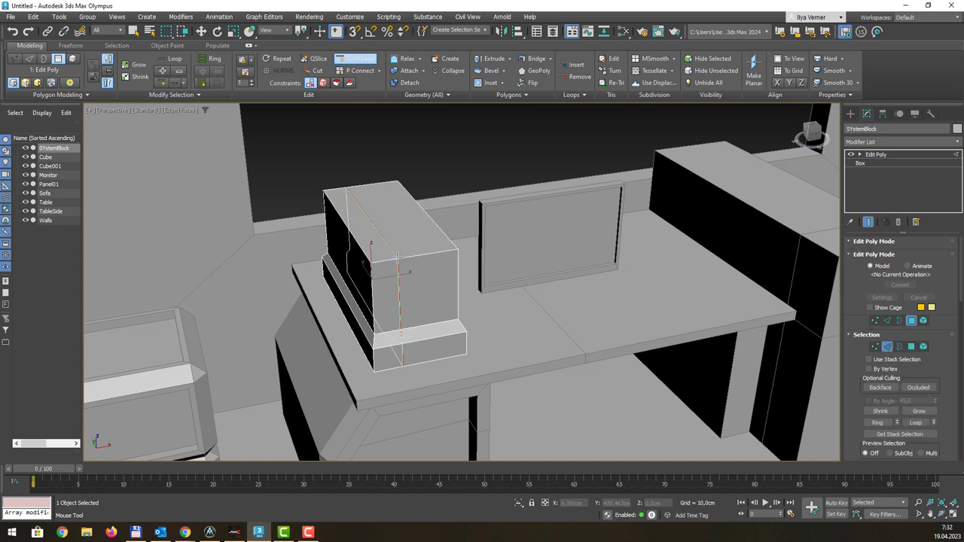
# Place a vertical edge loop, then extrude half the top face up into a third tier.
pyautogui.click(397, 260)
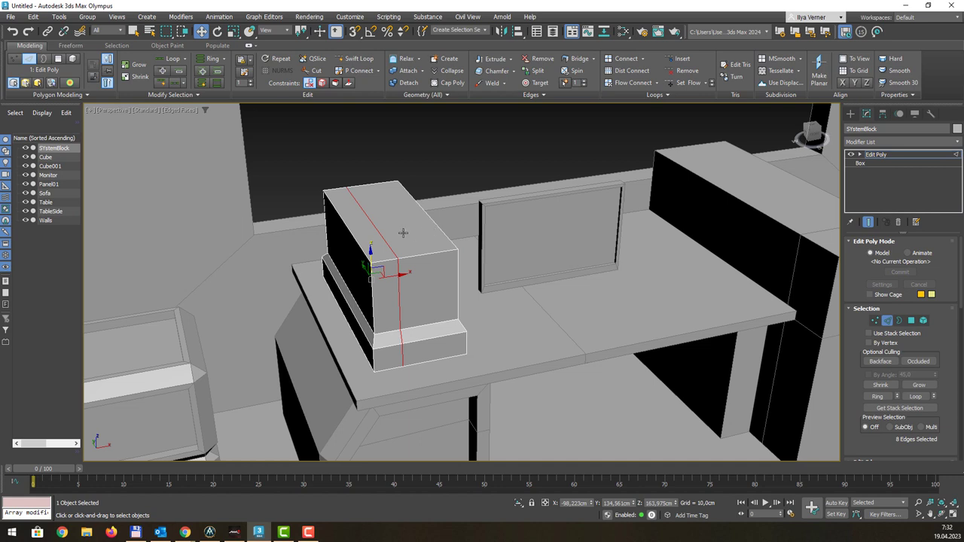
pyautogui.press('3')
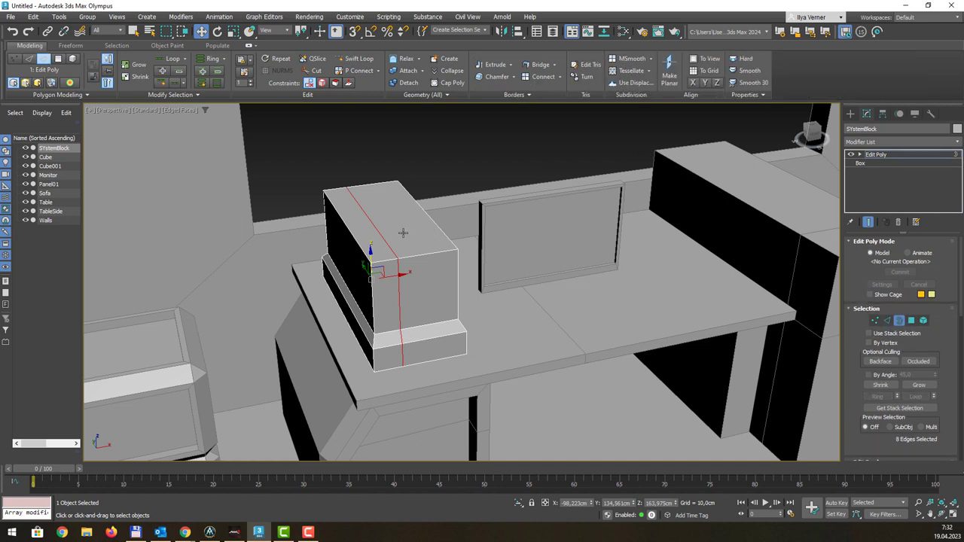
pyautogui.press('4')
pyautogui.click(403, 233)
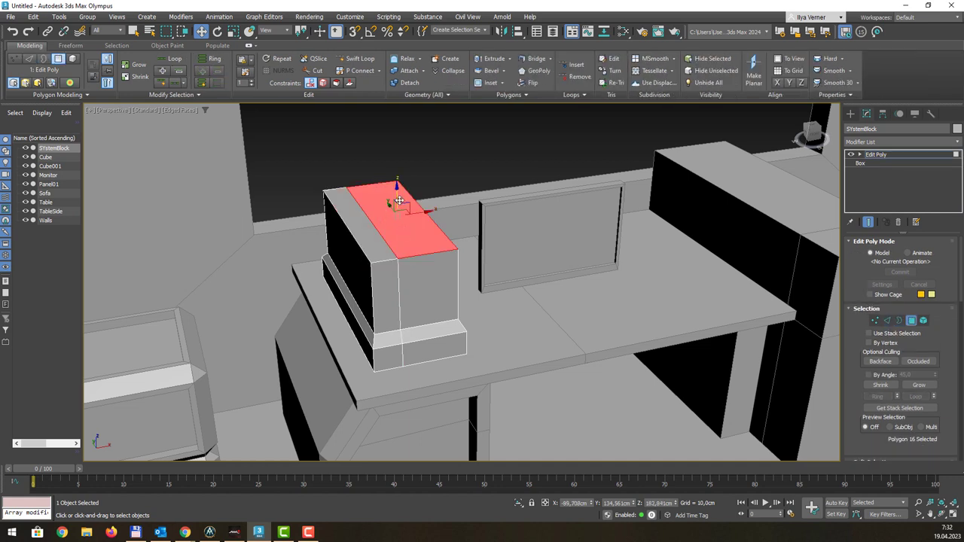
pyautogui.keyDown('shift'); pyautogui.moveTo(397, 198); pyautogui.dragTo(416, 137); pyautogui.keyUp('shift')
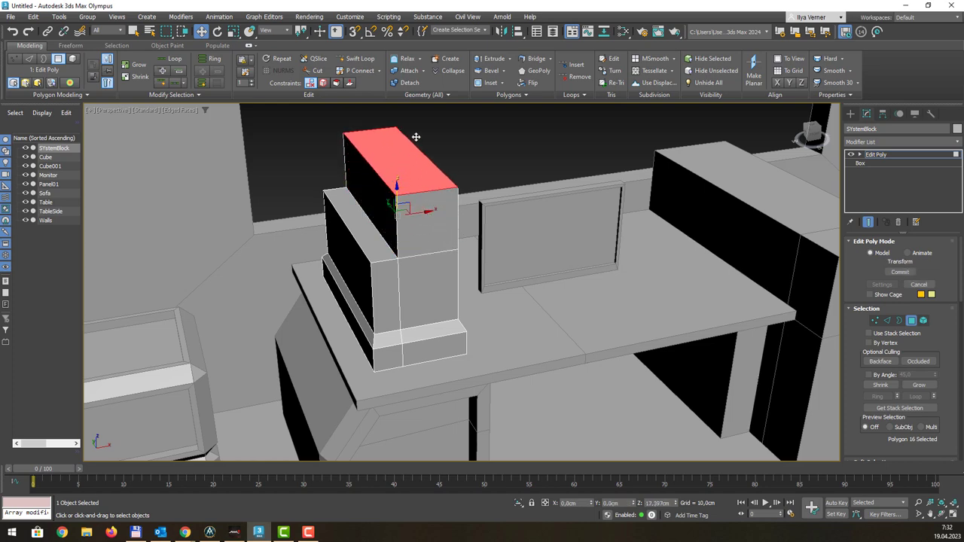
pyautogui.moveTo(416, 137)
pyautogui.keyDown('alt'); pyautogui.mouseDown(button='middle')
pyautogui.moveTo(487, 177)
pyautogui.moveTo(474, 170)
pyautogui.moveTo(540, 180)
pyautogui.mouseUp(button='middle'); pyautogui.keyUp('alt')
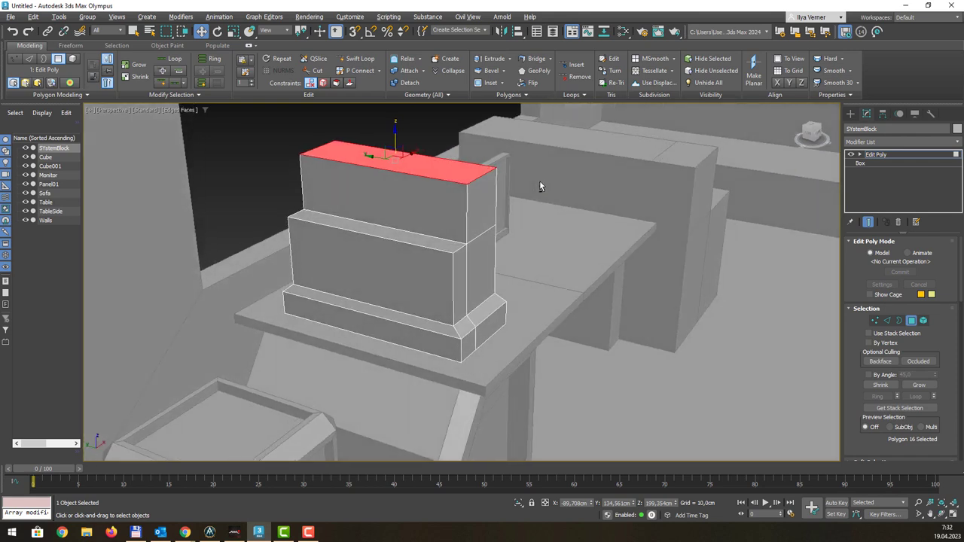
# Add two more vertical edge loops and a horizontal loop around the middle tier.
pyautogui.click(351, 59)
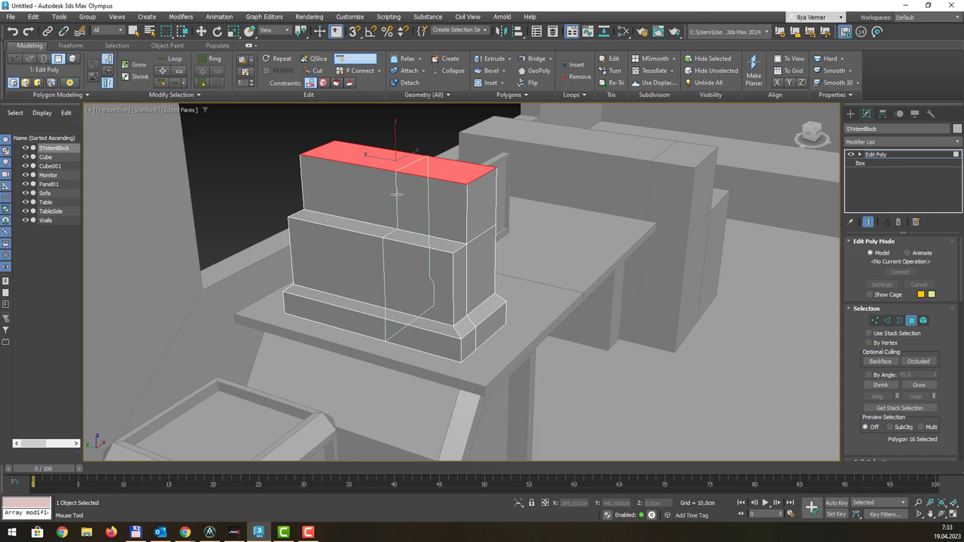
pyautogui.click(397, 195)
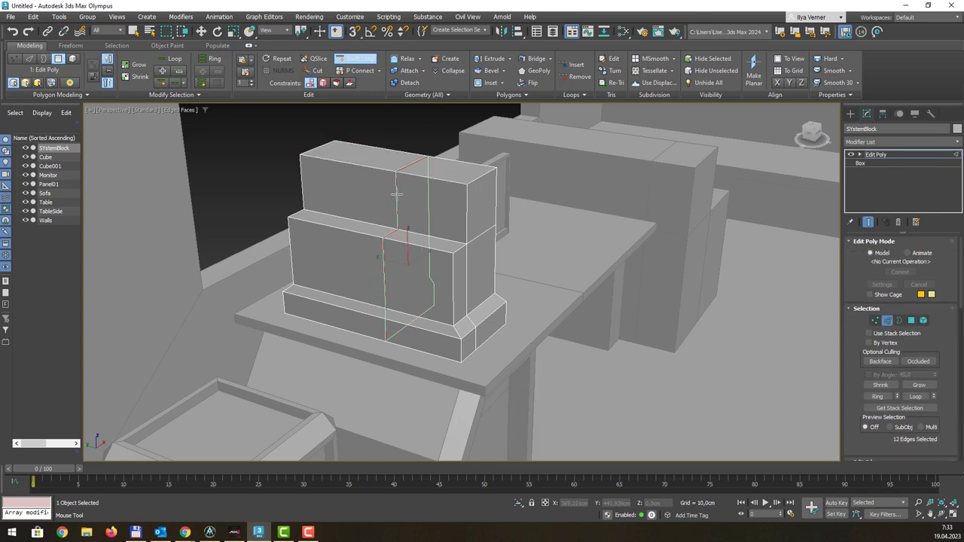
pyautogui.press('w')
pyautogui.moveTo(397, 194)
pyautogui.keyDown('alt'); pyautogui.mouseDown(button='middle')
pyautogui.moveTo(491, 178)
pyautogui.moveTo(422, 151)
pyautogui.mouseUp(button='middle'); pyautogui.keyUp('alt')
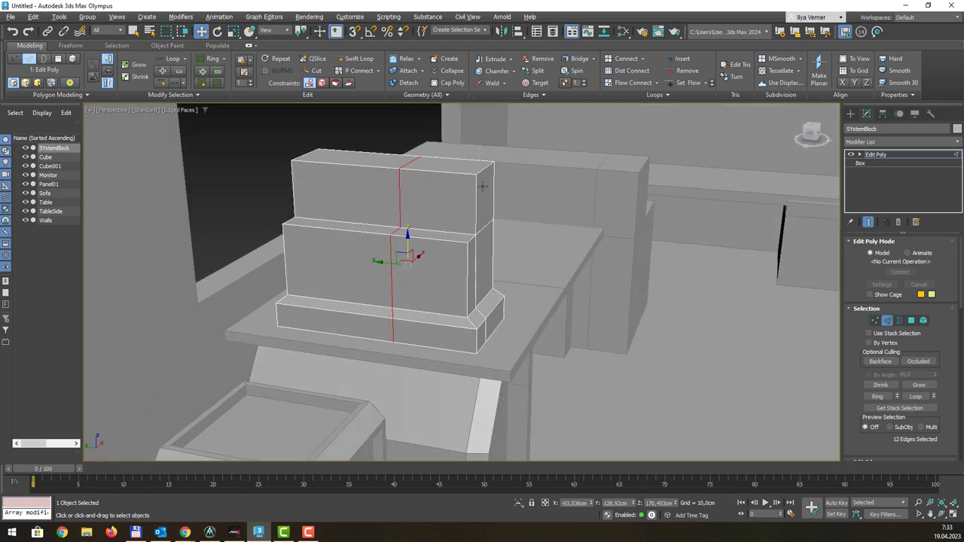
pyautogui.click(354, 58)
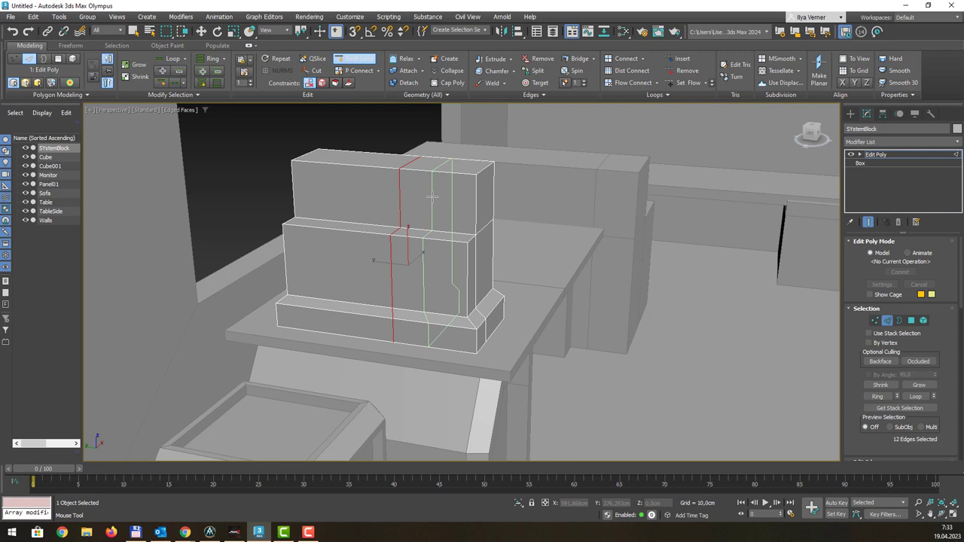
pyautogui.click(433, 197)
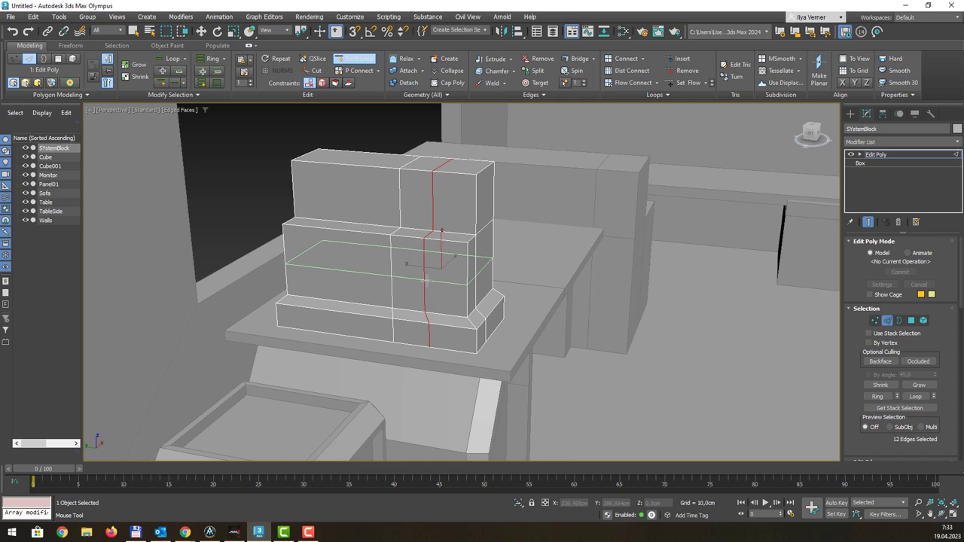
pyautogui.click(425, 278)
pyautogui.press('w')
pyautogui.moveTo(516, 244)
pyautogui.keyDown('alt'); pyautogui.mouseDown(button='middle')
pyautogui.moveTo(530, 235)
pyautogui.moveTo(510, 241)
pyautogui.mouseUp(button='middle'); pyautogui.keyUp('alt')
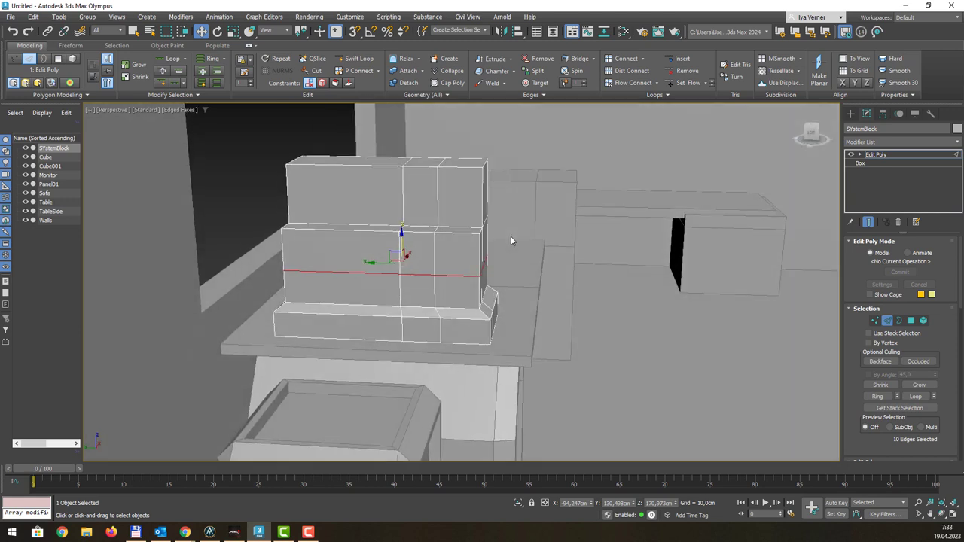
# Select the vertical edge loop and frame the block's front face for cutting.
pyautogui.doubleClick(435, 254)
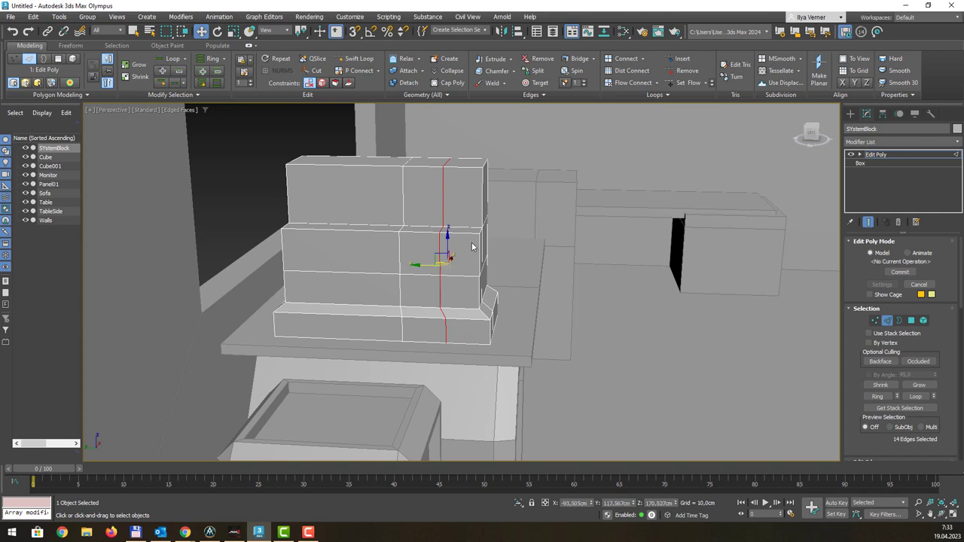
pyautogui.moveTo(470, 244)
pyautogui.keyDown('alt'); pyautogui.mouseDown(button='middle')
pyautogui.moveTo(491, 217)
pyautogui.moveTo(471, 236)
pyautogui.mouseUp(button='middle'); pyautogui.keyUp('alt')
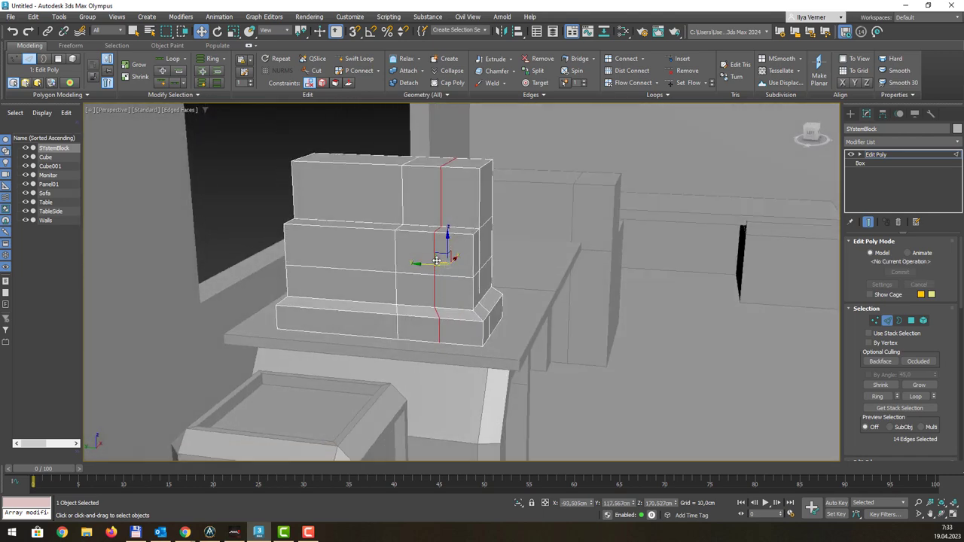
pyautogui.scroll(2, 452, 249)
pyautogui.scroll(1, 461, 224)
pyautogui.moveTo(462, 224)
pyautogui.keyDown('alt'); pyautogui.mouseDown(button='middle')
pyautogui.moveTo(444, 230)
pyautogui.moveTo(474, 226)
pyautogui.mouseUp(button='middle'); pyautogui.keyUp('alt')
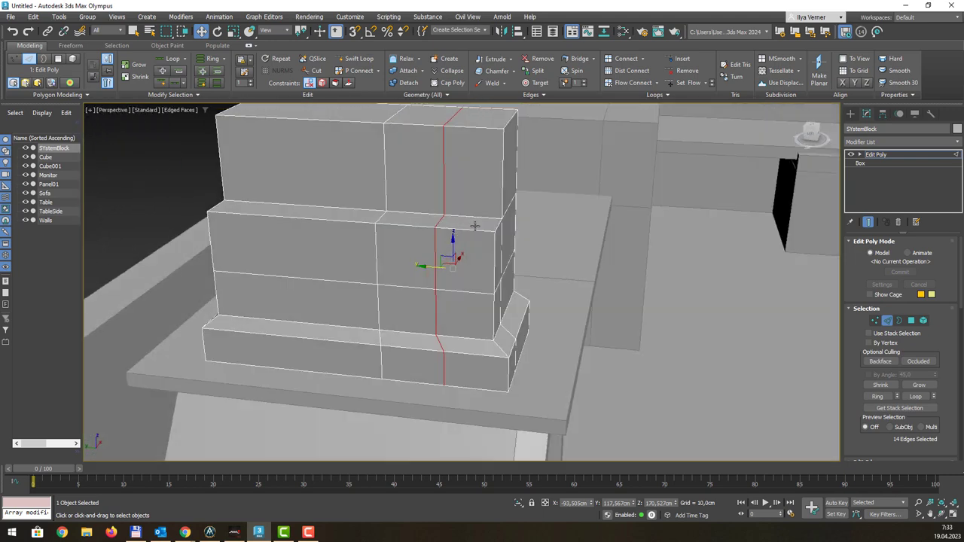
pyautogui.click(311, 70)
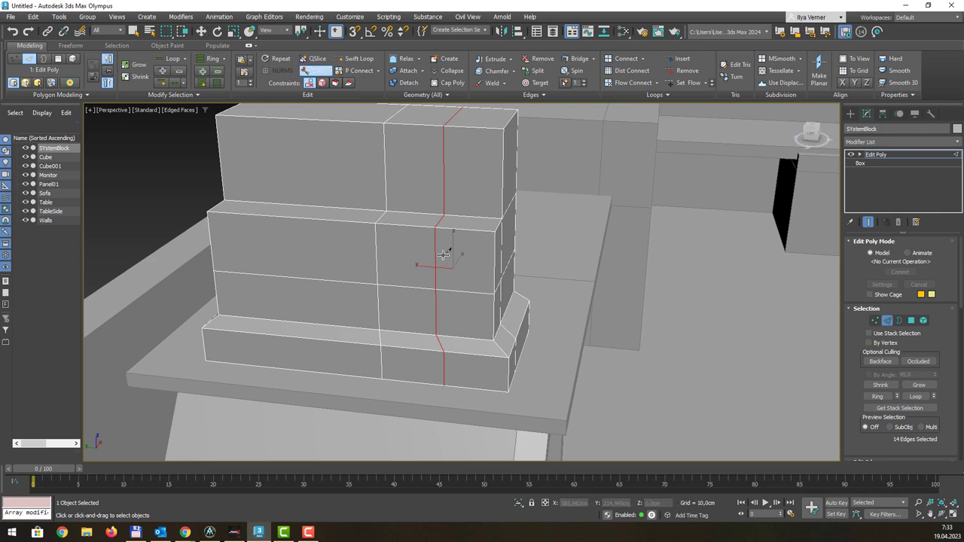
# Cut snapped diagonals from the face corners through the centre vertex, forming a star.
pyautogui.press('s')
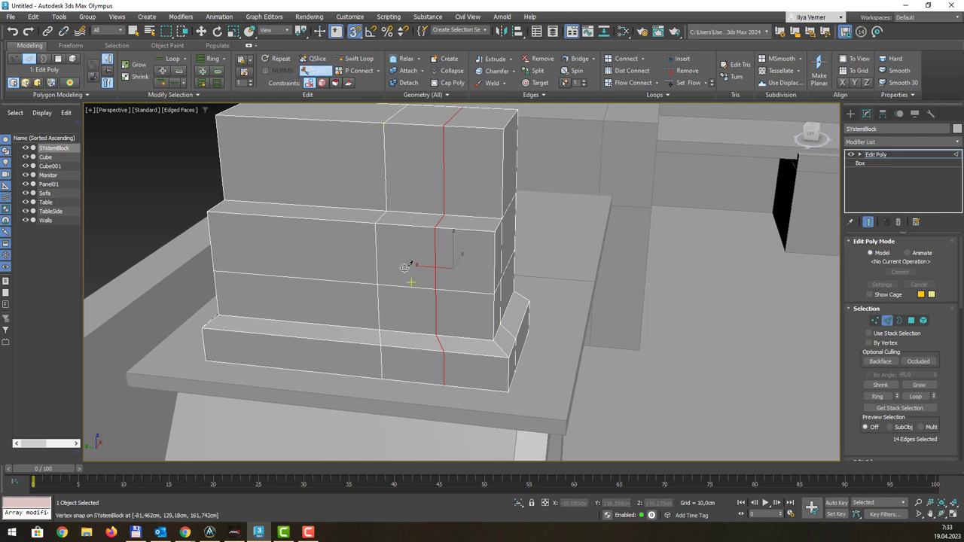
pyautogui.click(377, 225)
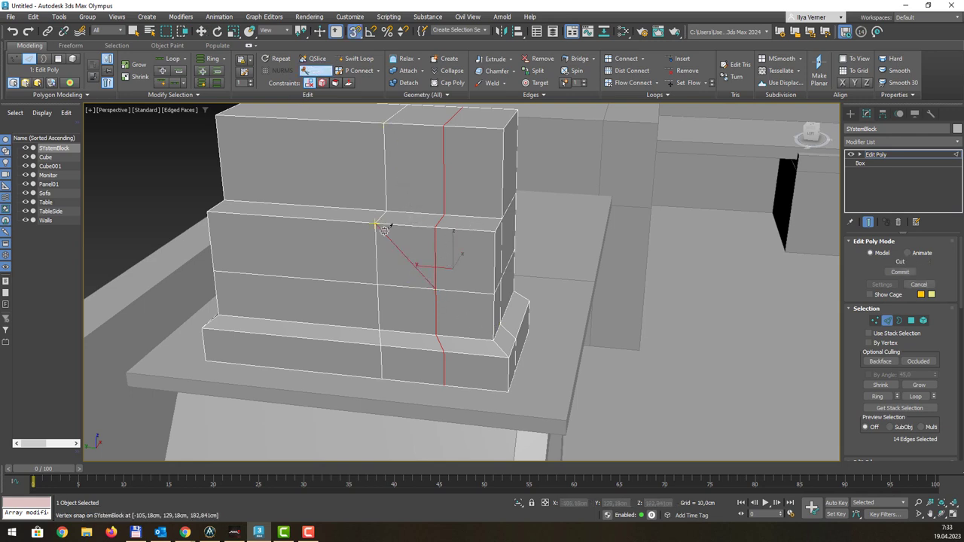
pyautogui.click(435, 287)
pyautogui.click(495, 232)
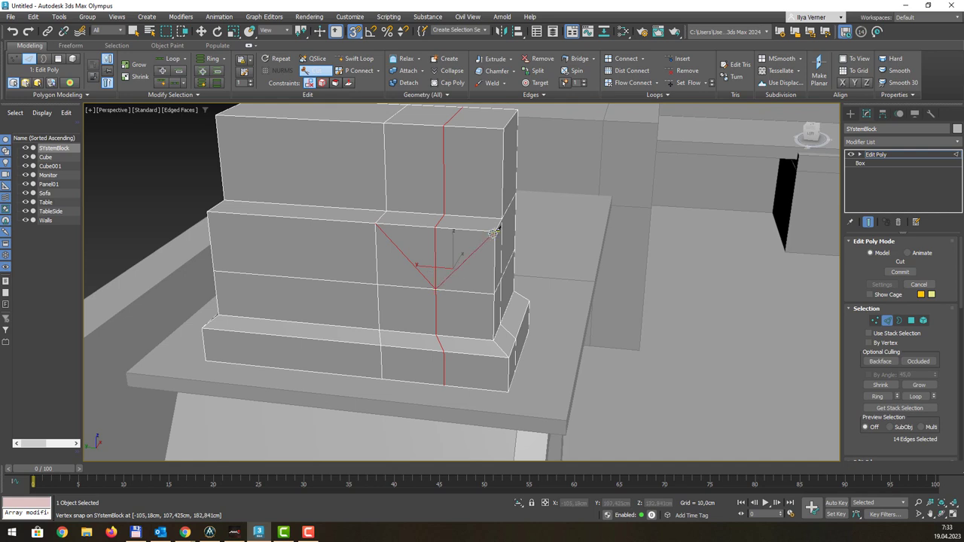
pyautogui.click(494, 339)
pyautogui.click(437, 289)
pyautogui.click(381, 330)
pyautogui.press('1')
# Chamfer the centre vertex to about 8,257cm without inner subdivision, creating an octagon.
pyautogui.press('w')
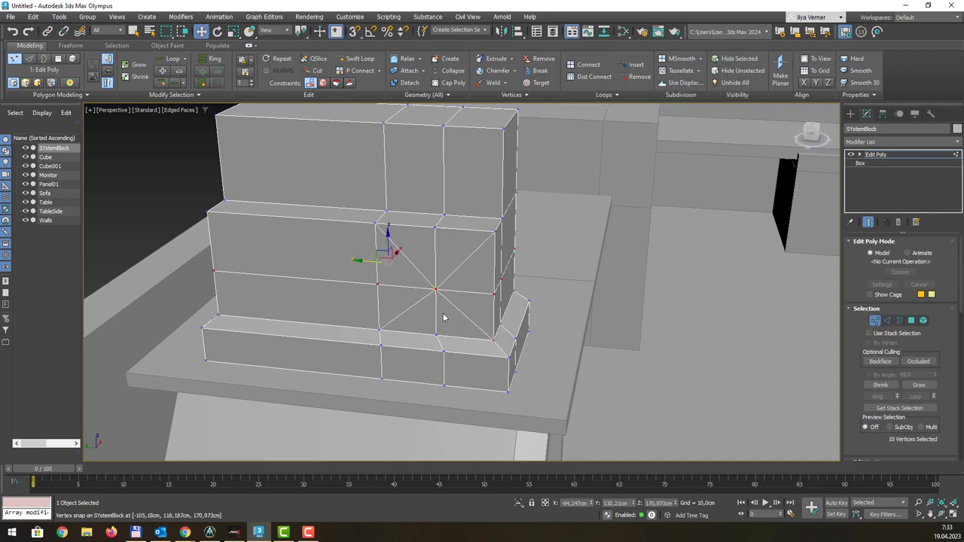
pyautogui.click(437, 292)
pyautogui.click(436, 288)
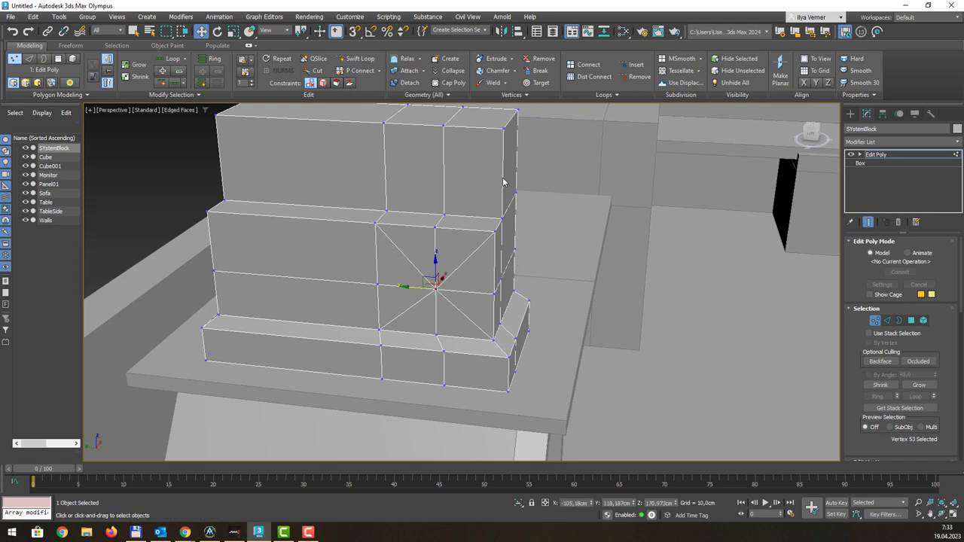
pyautogui.click(515, 72)
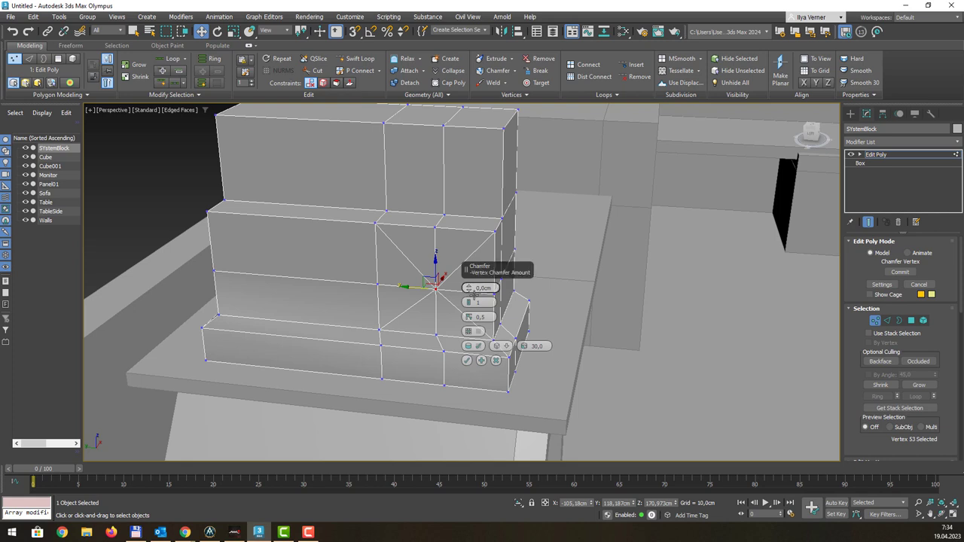
pyautogui.moveTo(468, 287); pyautogui.dragTo(469, 280)
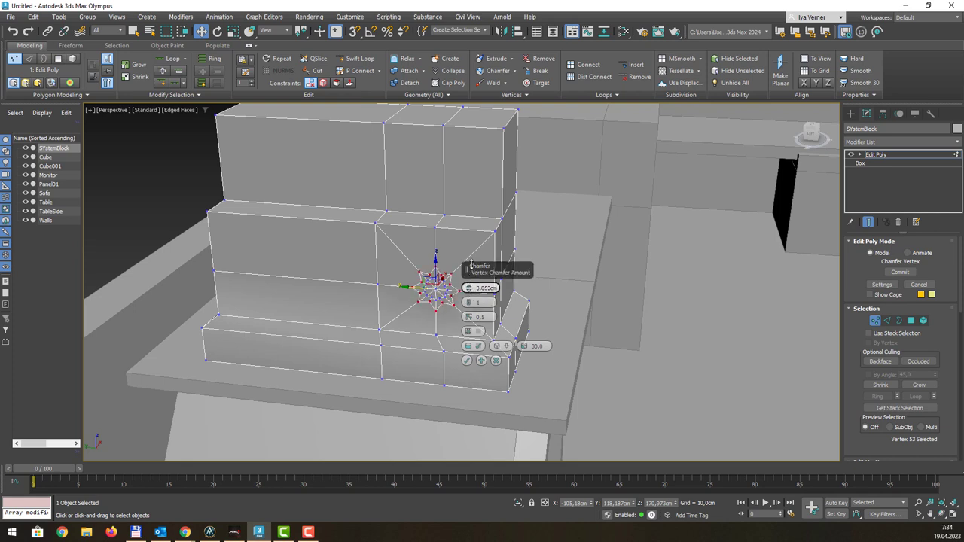
pyautogui.click(470, 306)
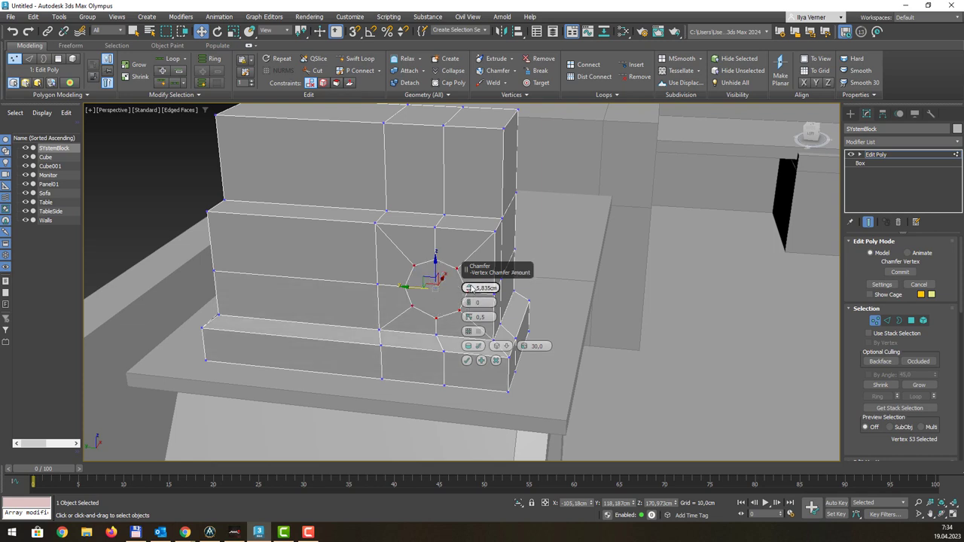
pyautogui.moveTo(469, 289); pyautogui.dragTo(473, 278)
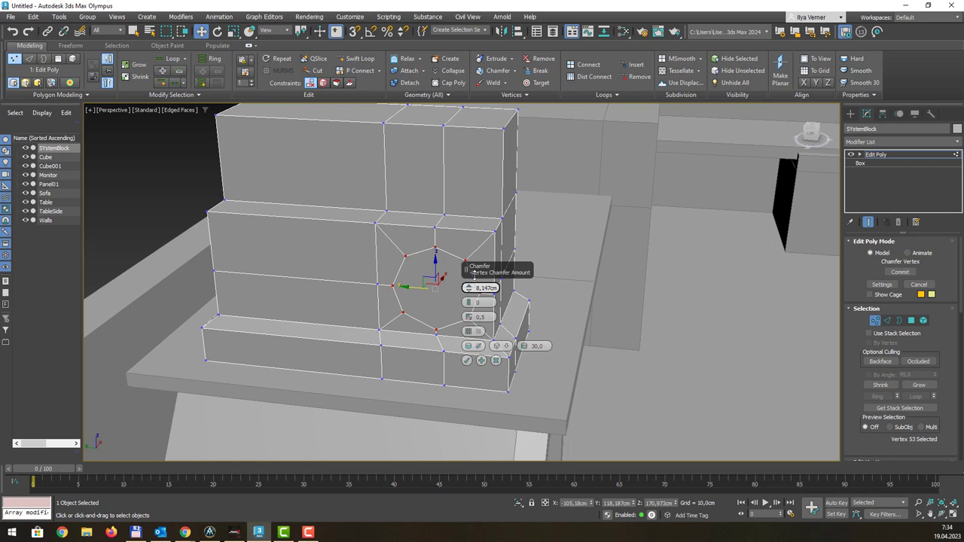
pyautogui.click(467, 362)
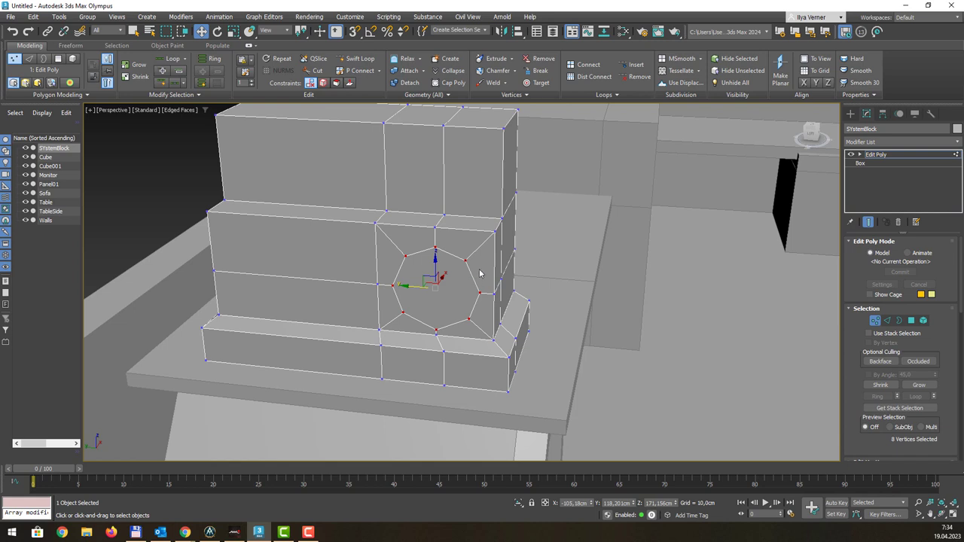
# Push the octagon face into the block to form a recess.
pyautogui.press('4')
pyautogui.click(433, 281)
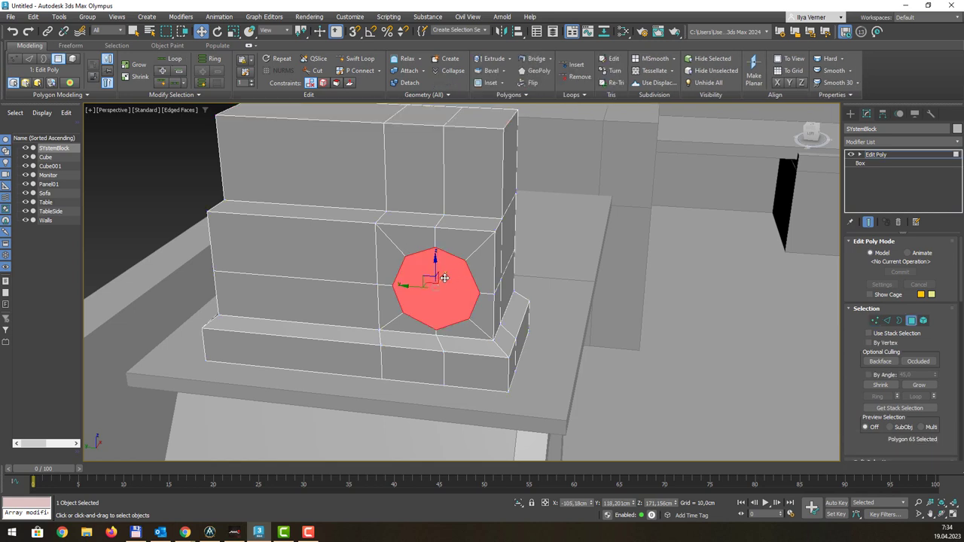
pyautogui.moveTo(446, 277); pyautogui.dragTo(449, 271)
pyautogui.keyDown('alt'); pyautogui.moveTo(515, 238); pyautogui.dragTo(505, 240, button='middle'); pyautogui.keyUp('alt')
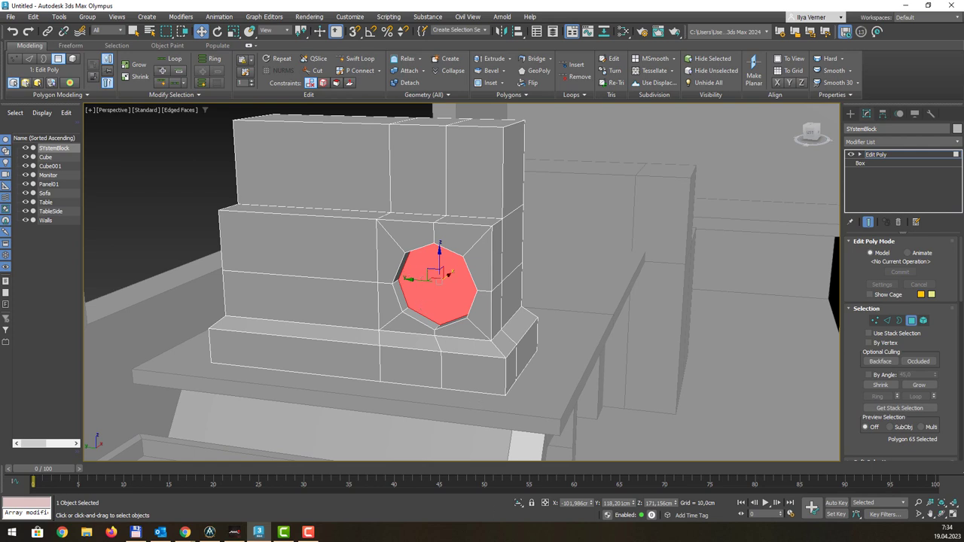
pyautogui.press('F10')
pyautogui.keyDown('alt'); pyautogui.moveTo(499, 211); pyautogui.dragTo(470, 222, button='middle'); pyautogui.keyUp('alt')
# Select the horizontal edge loop around the block and move it upward.
pyautogui.press('2')
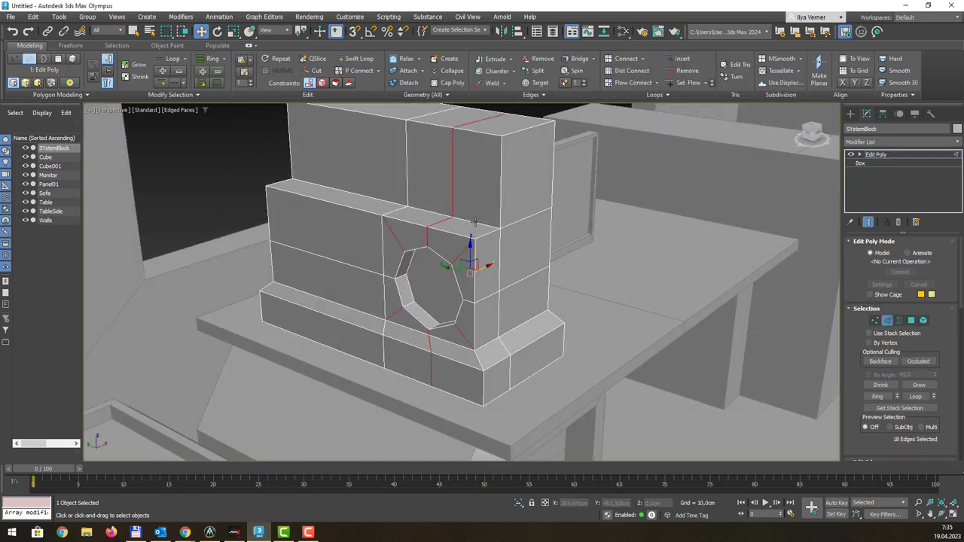
pyautogui.click(475, 222)
pyautogui.keyDown('ctrl'); pyautogui.click(441, 214); pyautogui.keyUp('ctrl')
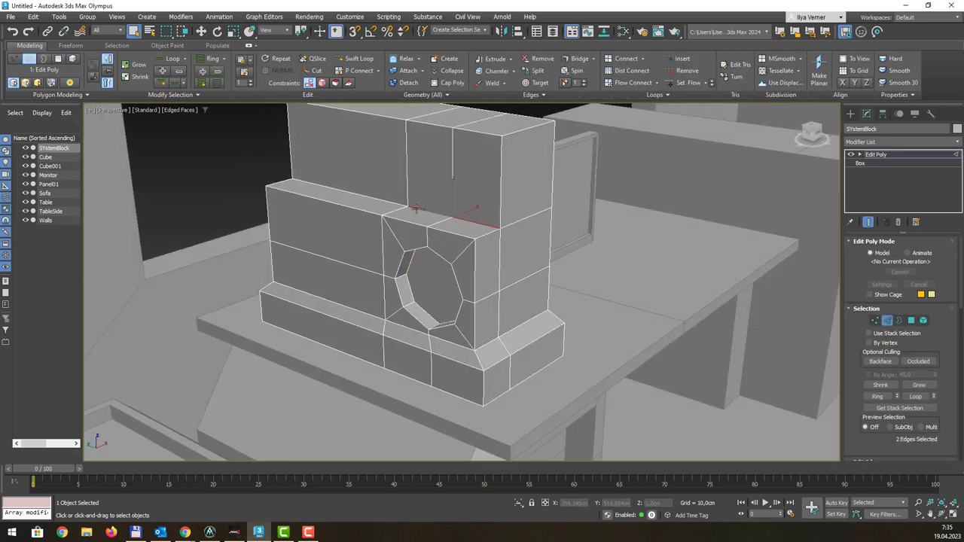
pyautogui.keyDown('ctrl'); pyautogui.click(395, 200); pyautogui.keyUp('ctrl')
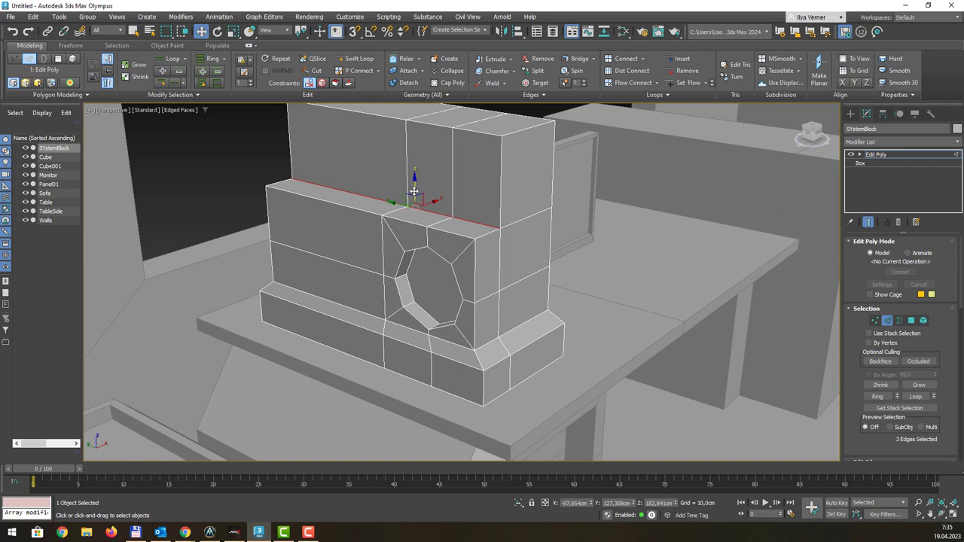
pyautogui.moveTo(415, 190); pyautogui.dragTo(415, 167)
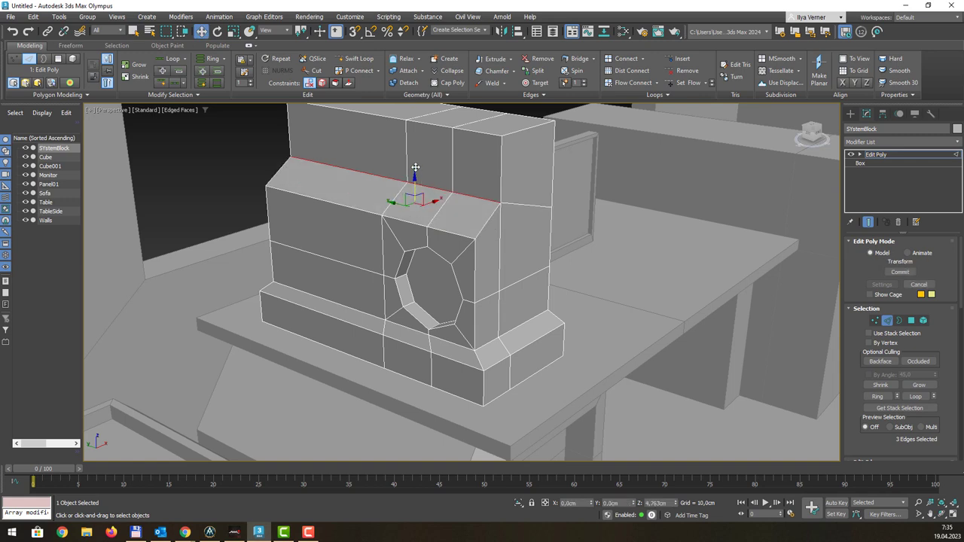
pyautogui.hotkey('ctrl', 'z')
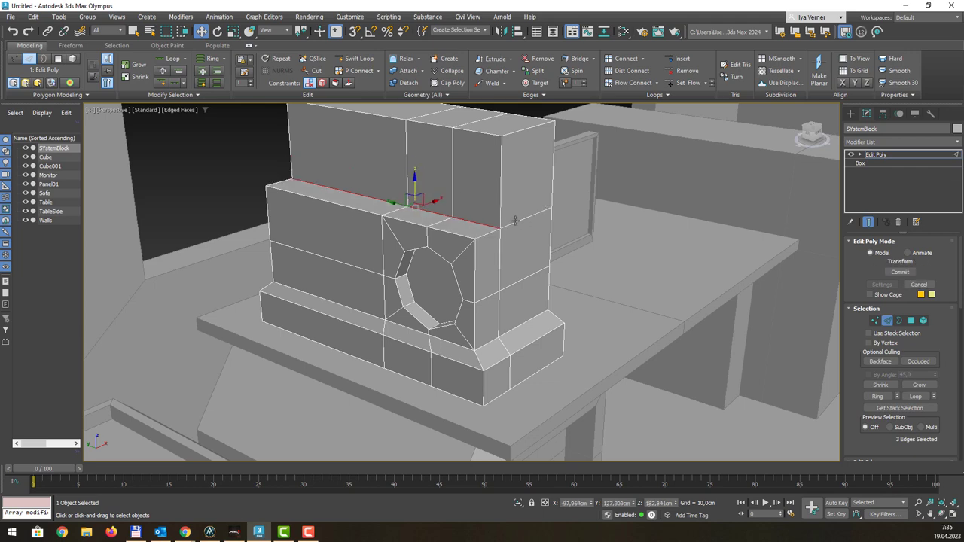
pyautogui.doubleClick(515, 220)
pyautogui.keyDown('ctrl'); pyautogui.doubleClick(469, 218); pyautogui.keyUp('ctrl')
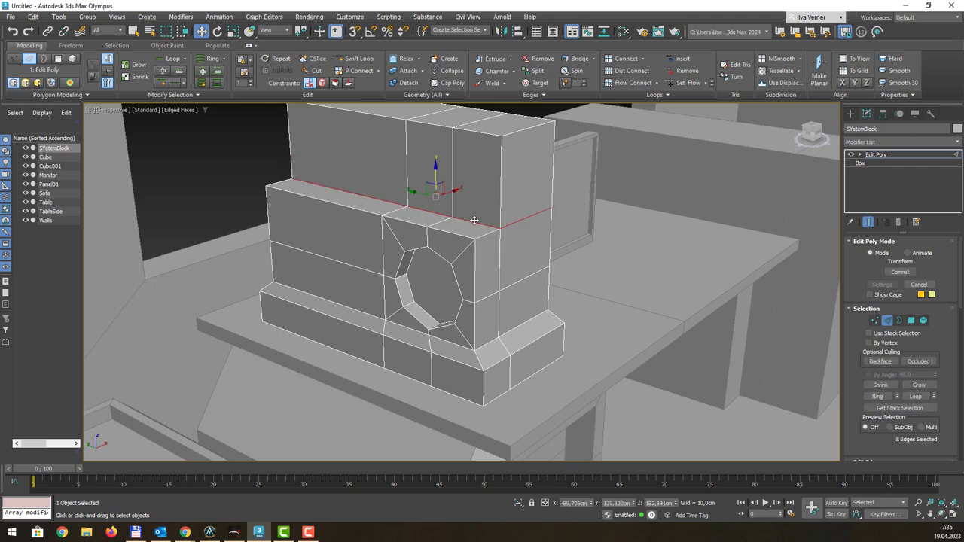
pyautogui.moveTo(469, 219)
pyautogui.keyDown('alt'); pyautogui.mouseDown(button='middle')
pyautogui.moveTo(554, 198)
pyautogui.moveTo(362, 213)
pyautogui.moveTo(585, 216)
pyautogui.moveTo(520, 200)
pyautogui.mouseUp(button='middle'); pyautogui.keyUp('alt')
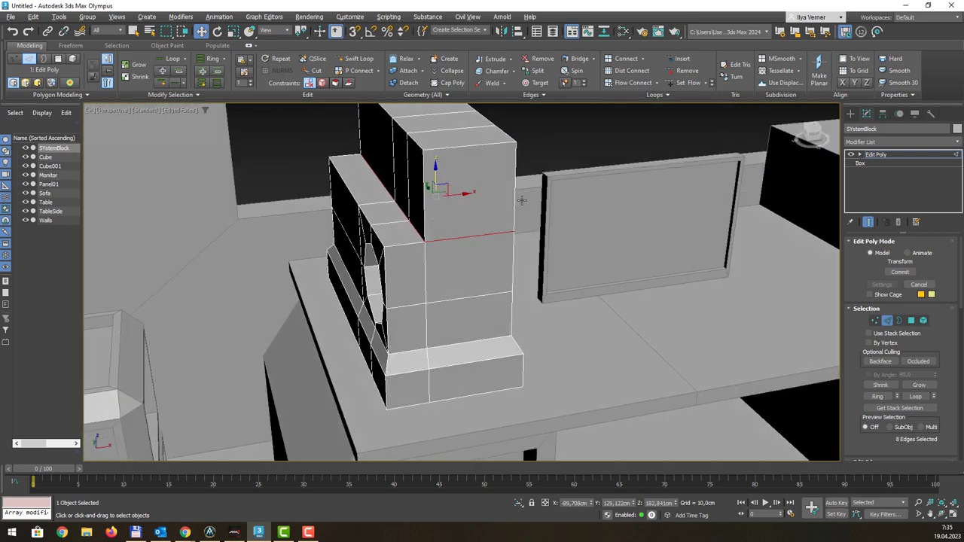
pyautogui.moveTo(435, 179); pyautogui.dragTo(435, 156)
pyautogui.moveTo(435, 155)
pyautogui.keyDown('alt'); pyautogui.mouseDown(button='middle')
pyautogui.moveTo(440, 190)
pyautogui.moveTo(499, 192)
pyautogui.moveTo(530, 222)
pyautogui.mouseUp(button='middle'); pyautogui.keyUp('alt')
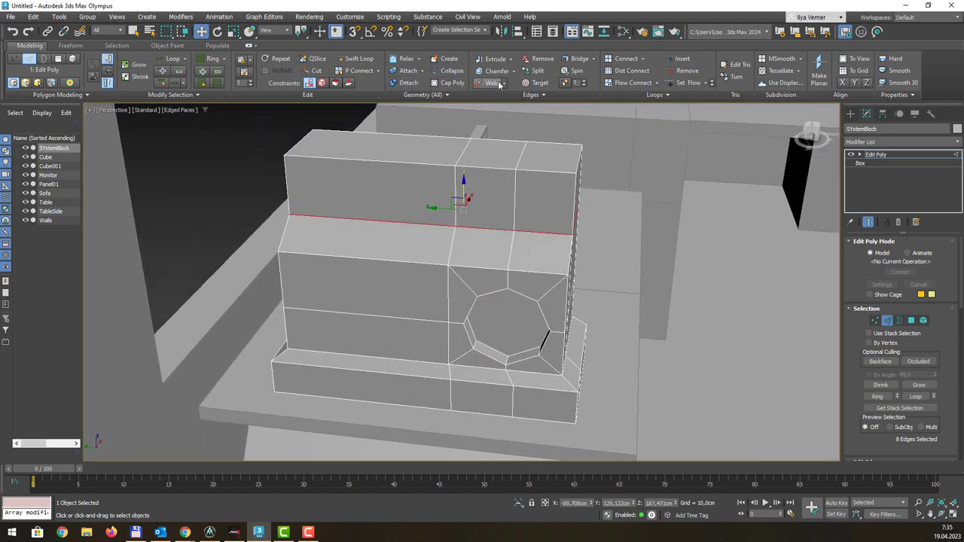
# Add a vertical edge loop near the block's left end with Swift Loop.
pyautogui.click(361, 61)
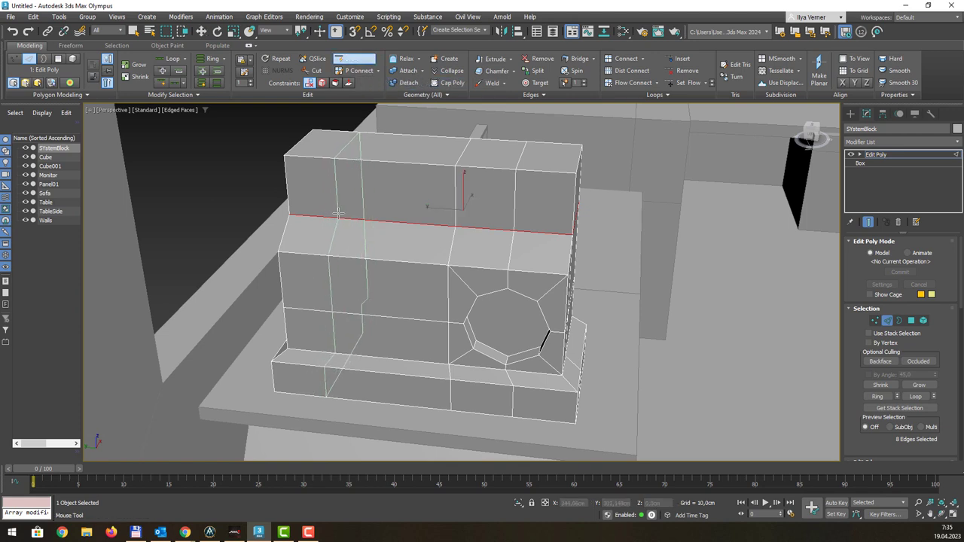
pyautogui.click(337, 217)
pyautogui.rightClick(339, 218)
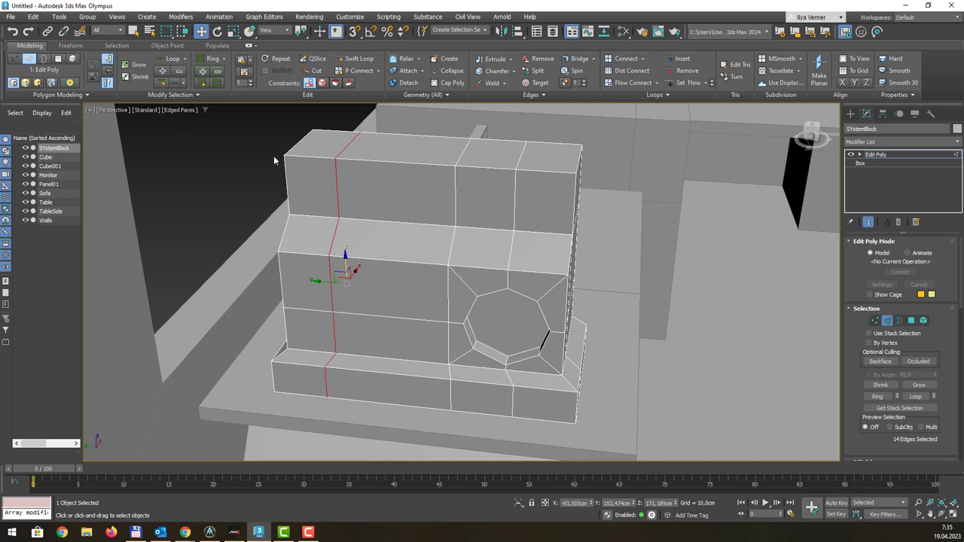
# Inset the left-end ledge face and the front face below it.
pyautogui.press('4')
pyautogui.click(313, 232)
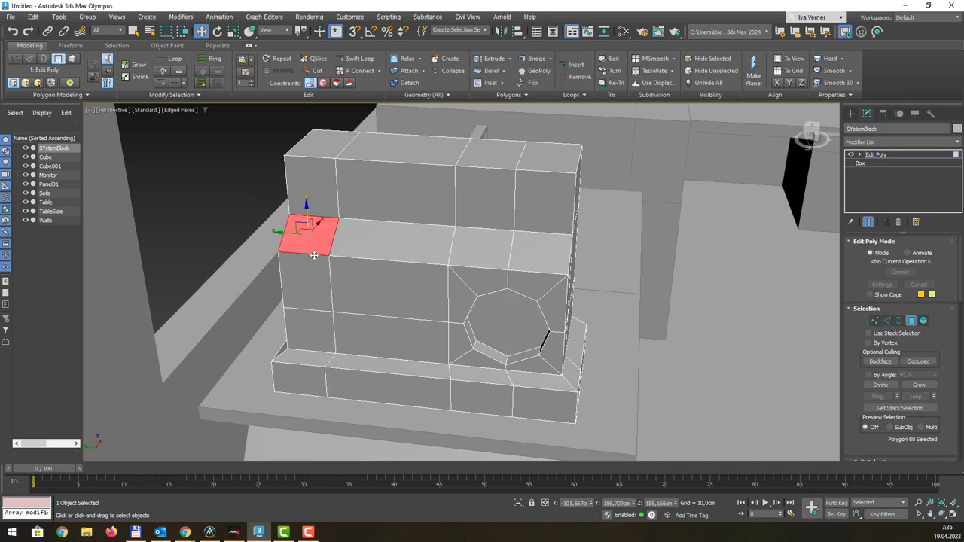
pyautogui.keyDown('ctrl'); pyautogui.click(314, 267); pyautogui.keyUp('ctrl')
pyautogui.click(491, 83)
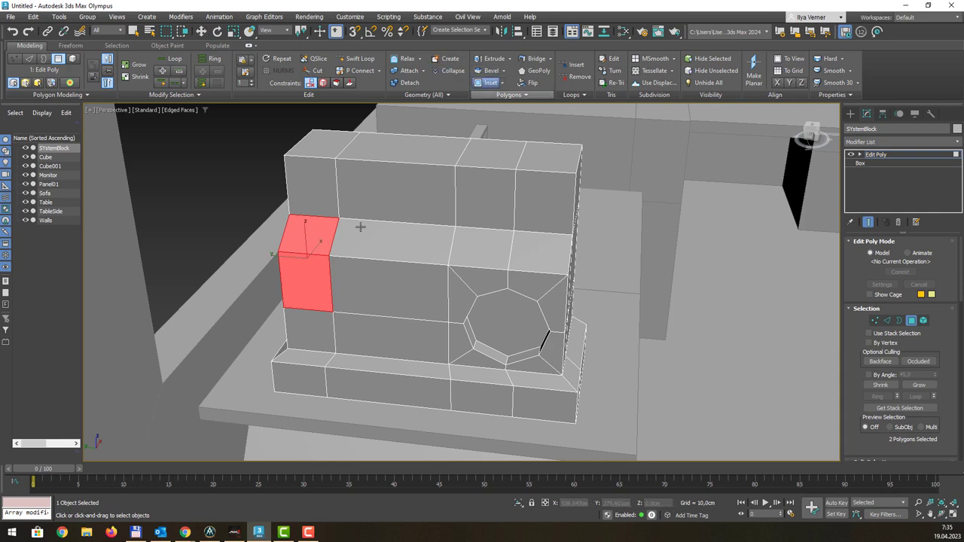
pyautogui.moveTo(330, 232); pyautogui.dragTo(319, 237)
pyautogui.rightClick(318, 237)
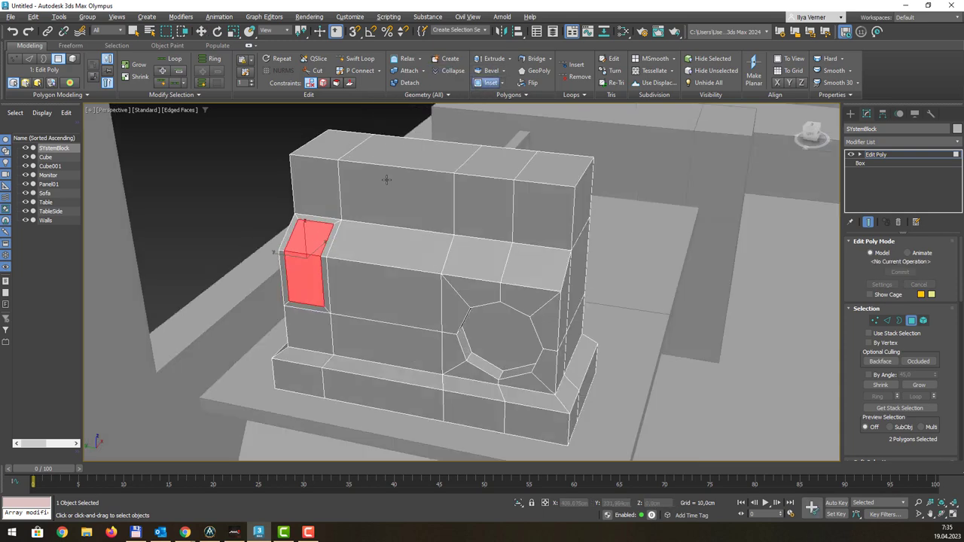
pyautogui.keyDown('alt'); pyautogui.moveTo(319, 237); pyautogui.dragTo(378, 180, button='middle'); pyautogui.keyUp('alt')
# Extrude the two inset faces about 3,853cm along Local Normals.
pyautogui.click(511, 60)
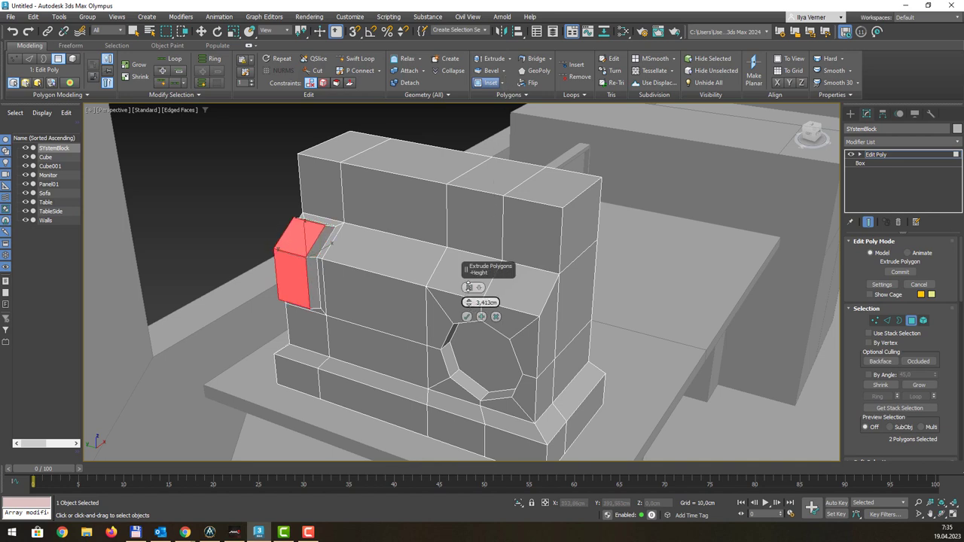
pyautogui.moveTo(468, 302); pyautogui.dragTo(477, 286)
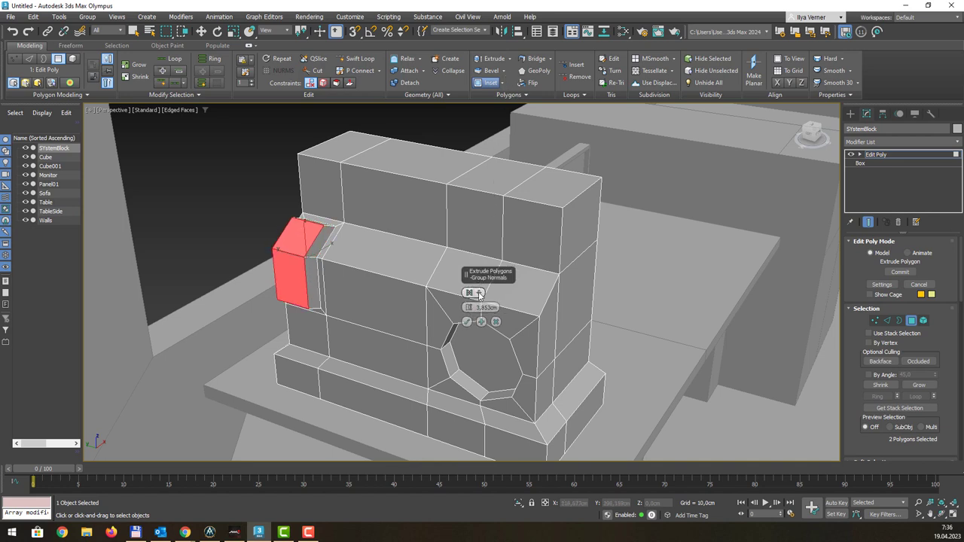
pyautogui.click(478, 294)
pyautogui.click(484, 310)
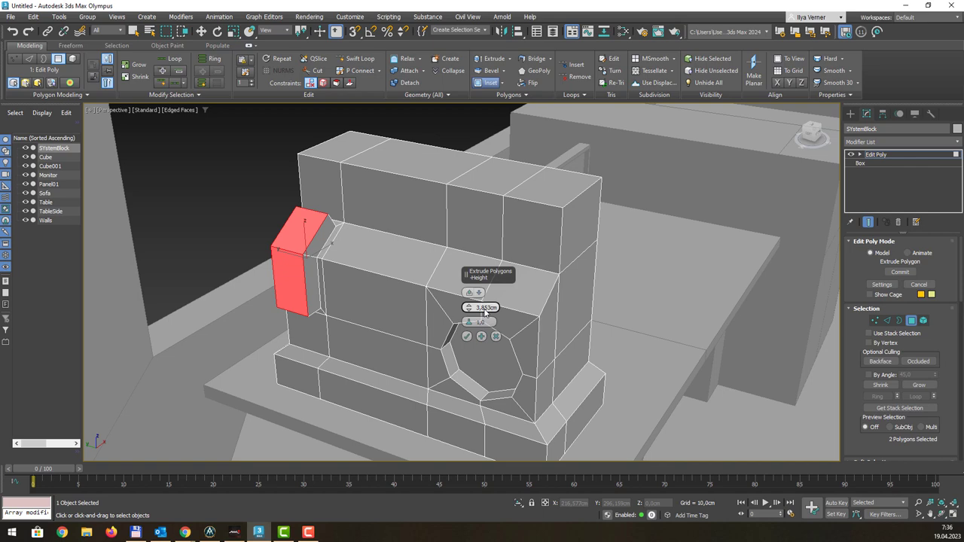
pyautogui.keyDown('alt'); pyautogui.moveTo(390, 240); pyautogui.dragTo(354, 208, button='middle'); pyautogui.keyUp('alt')
pyautogui.click(467, 337)
# Nudge a single edge beside the extrusion slightly to the left.
pyautogui.press('w')
pyautogui.press('2')
pyautogui.click(315, 211)
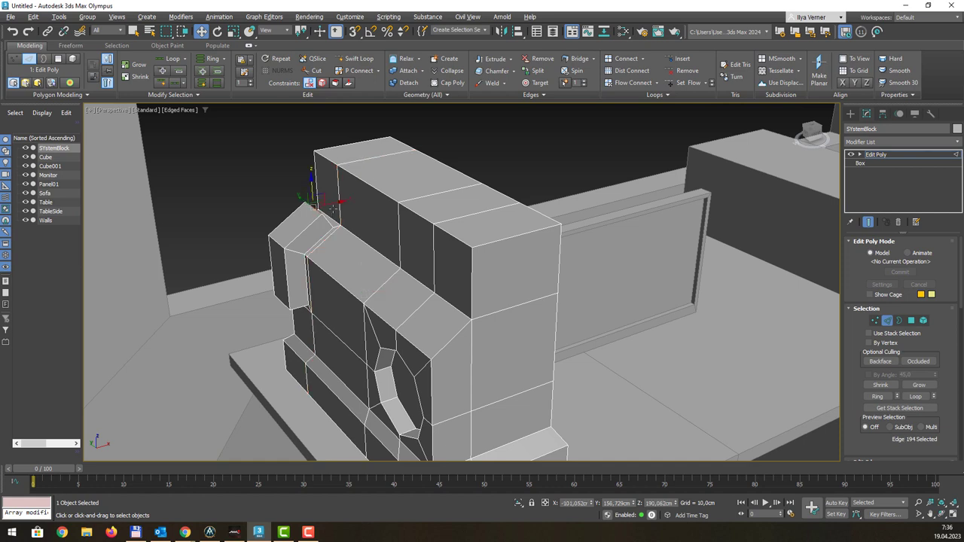
pyautogui.moveTo(333, 203); pyautogui.dragTo(299, 199)
pyautogui.moveTo(299, 199)
pyautogui.keyDown('alt'); pyautogui.mouseDown(button='middle')
pyautogui.moveTo(370, 185)
pyautogui.moveTo(396, 198)
pyautogui.moveTo(324, 202)
pyautogui.moveTo(329, 192)
pyautogui.mouseUp(button='middle'); pyautogui.keyUp('alt')
pyautogui.moveTo(418, 219)
pyautogui.mouseDown(button='middle')
pyautogui.moveTo(376, 183)
pyautogui.moveTo(301, 167)
pyautogui.mouseUp(button='middle')
# Select six faces on the block's far side and inset them within their borders.
pyautogui.press('4')
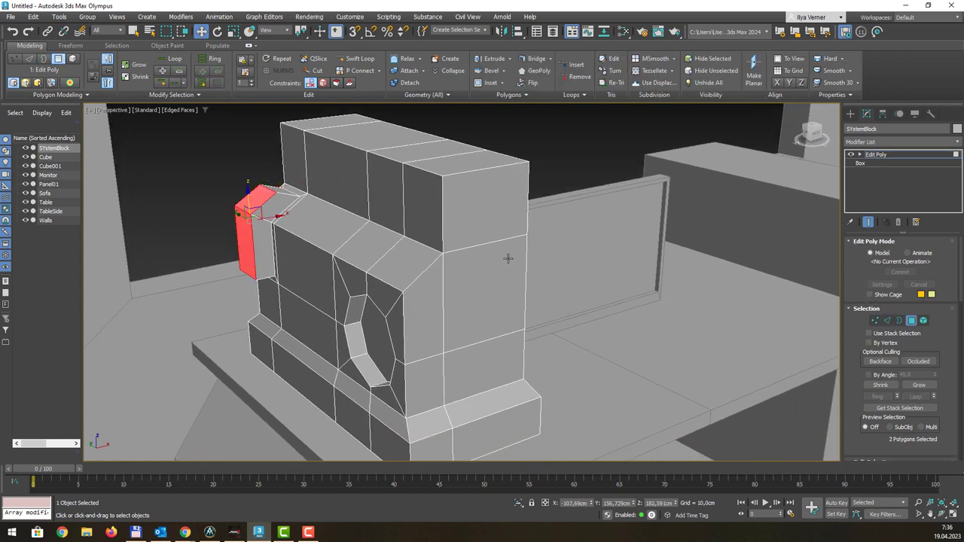
pyautogui.keyDown('alt'); pyautogui.moveTo(520, 260); pyautogui.dragTo(488, 255, button='middle'); pyautogui.keyUp('alt')
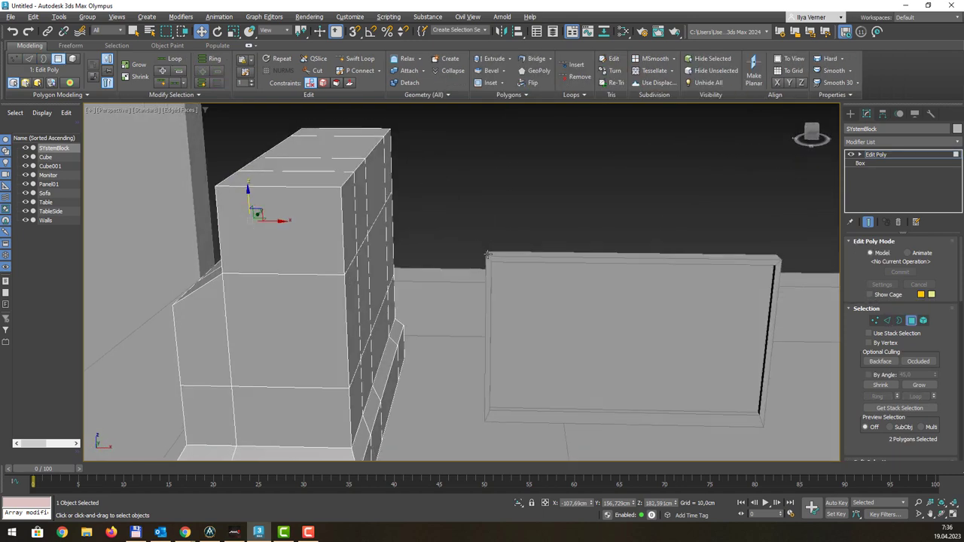
pyautogui.keyDown('alt'); pyautogui.moveTo(414, 266); pyautogui.dragTo(394, 269, button='middle'); pyautogui.keyUp('alt')
pyautogui.moveTo(248, 299); pyautogui.dragTo(322, 263, button='middle')
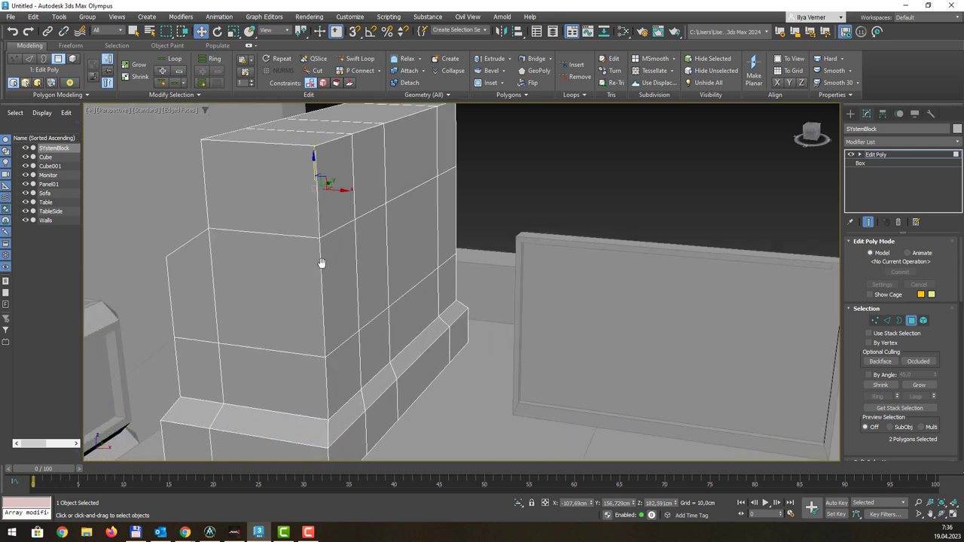
pyautogui.press('q')
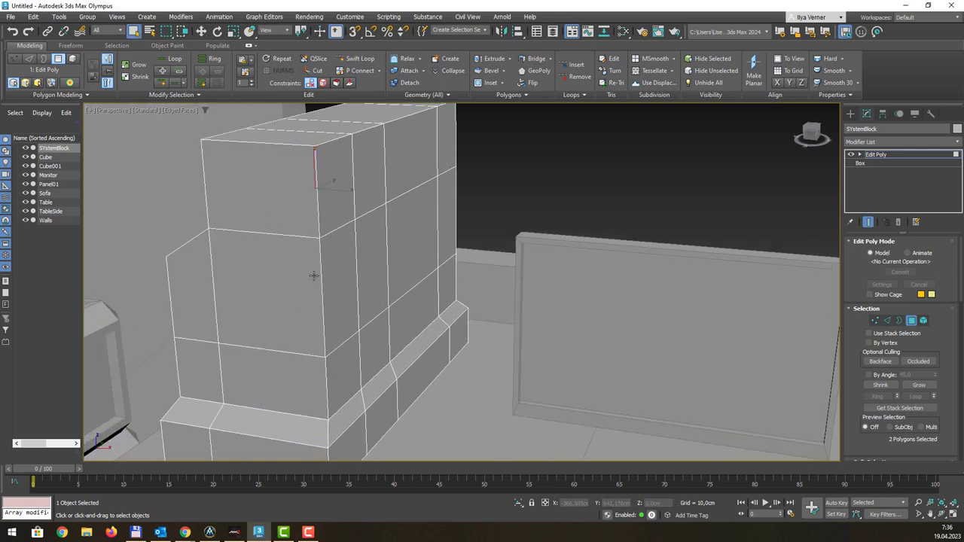
pyautogui.keyDown('ctrl'); pyautogui.click(305, 283); pyautogui.keyUp('ctrl')
pyautogui.keyDown('ctrl'); pyautogui.click(288, 384); pyautogui.keyUp('ctrl')
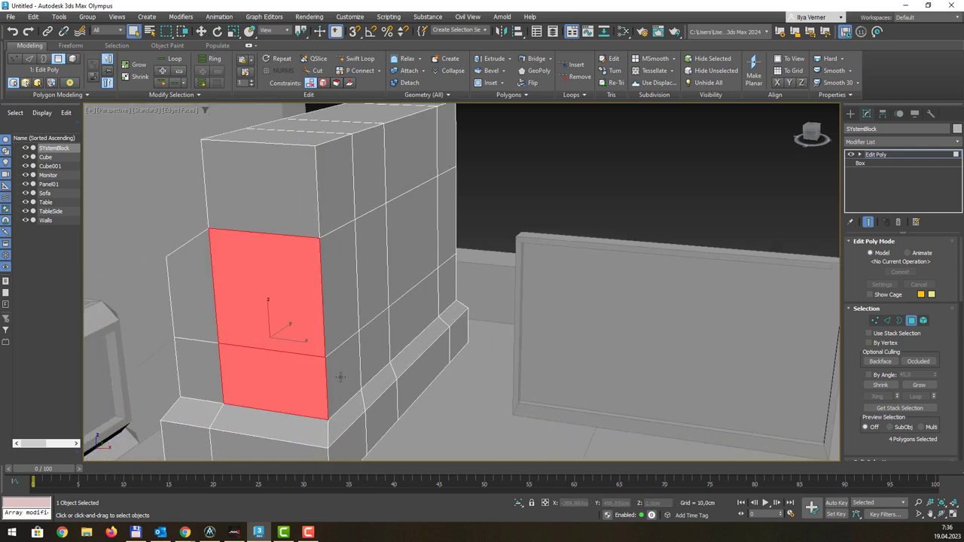
pyautogui.keyDown('ctrl'); pyautogui.click(341, 378); pyautogui.keyUp('ctrl')
pyautogui.keyDown('ctrl'); pyautogui.click(338, 305); pyautogui.keyUp('ctrl')
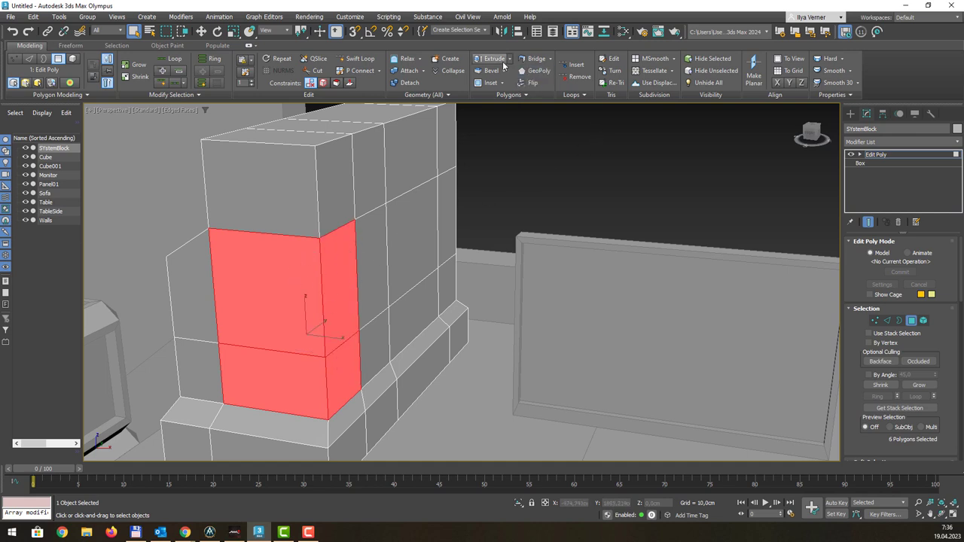
pyautogui.click(488, 83)
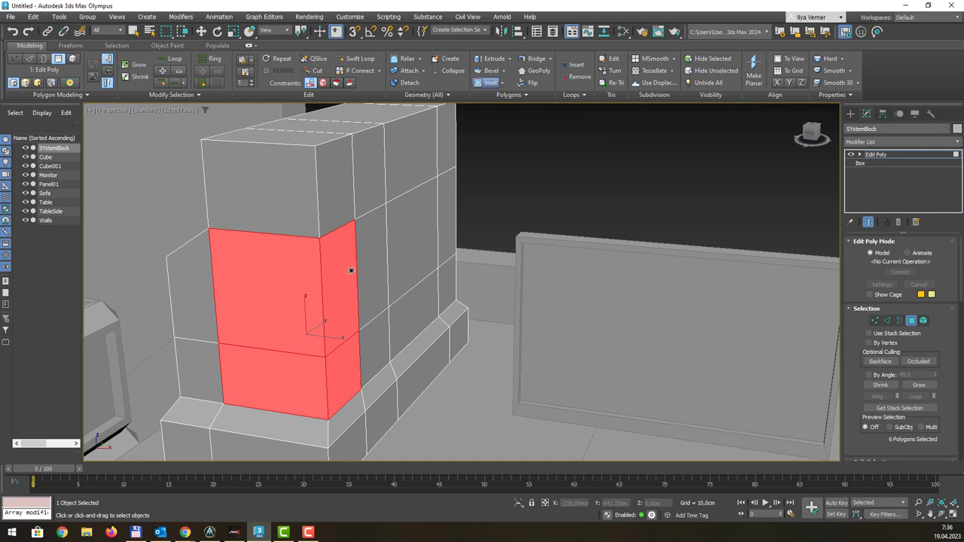
pyautogui.moveTo(351, 270); pyautogui.dragTo(344, 269)
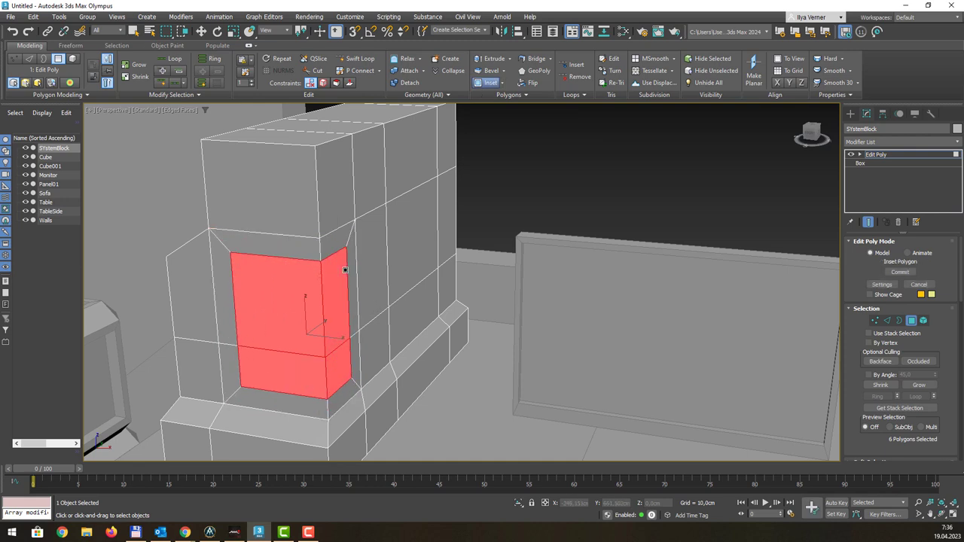
# Extrude the inset faces inward by -3,083cm to recess the panel.
pyautogui.click(509, 59)
pyautogui.click(494, 71)
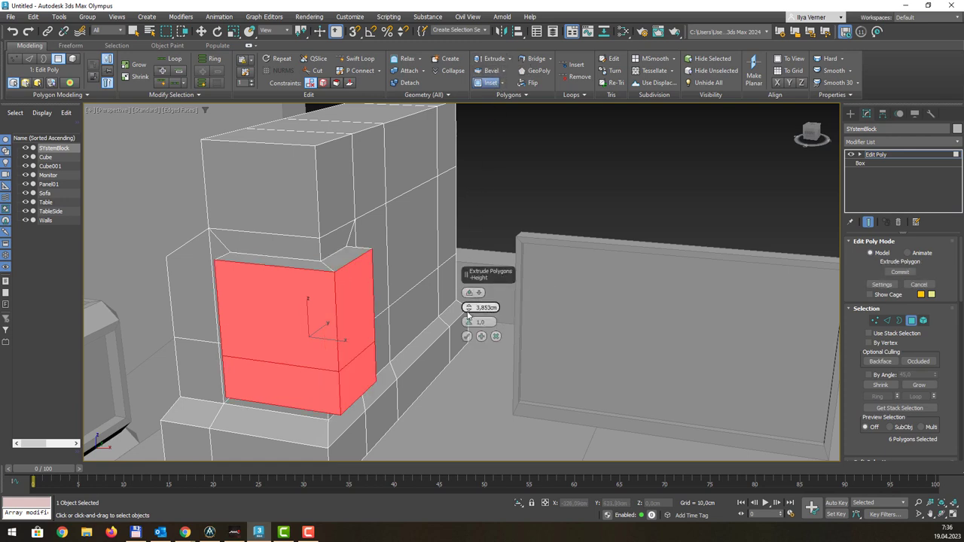
pyautogui.moveTo(468, 315); pyautogui.dragTo(469, 325)
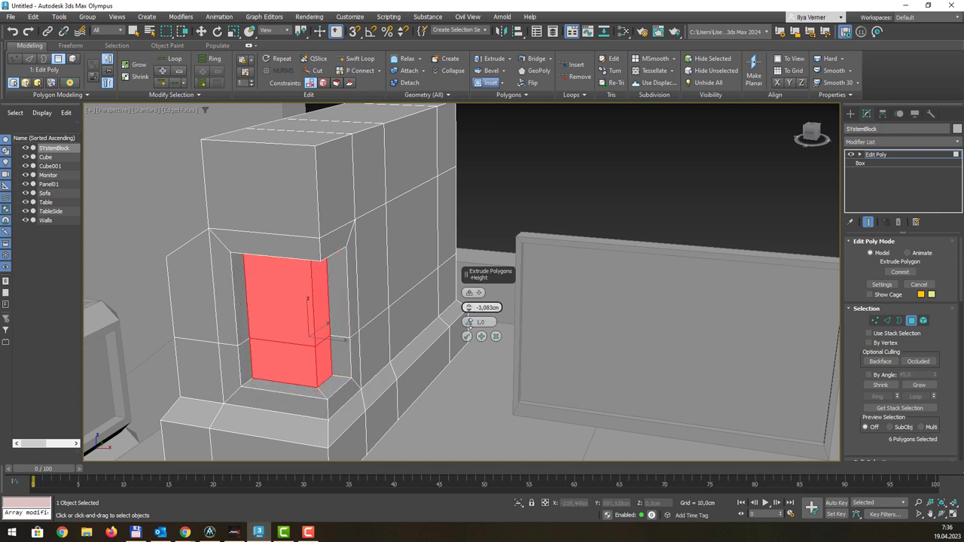
pyautogui.click(467, 336)
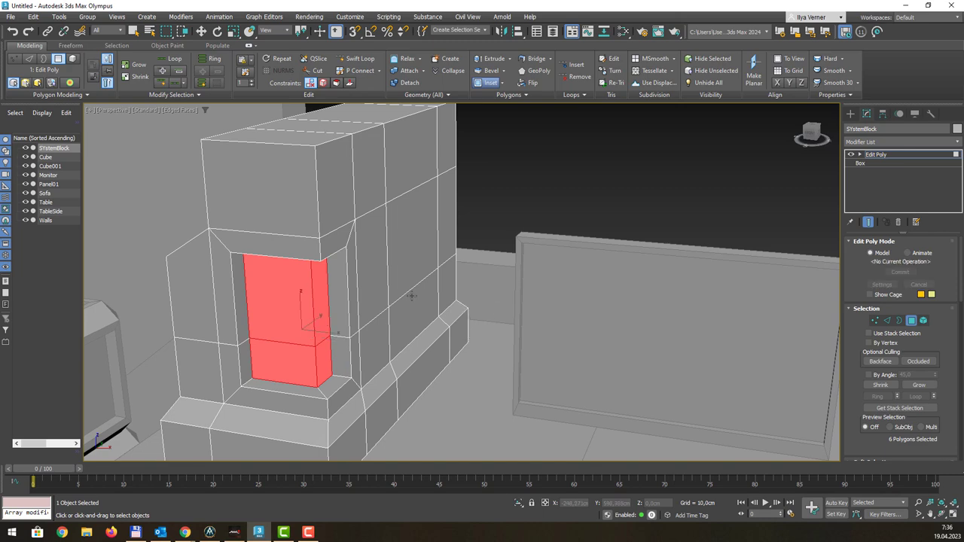
pyautogui.scroll(-4, 412, 296)
pyautogui.keyDown('alt'); pyautogui.moveTo(412, 296); pyautogui.dragTo(442, 286, button='middle'); pyautogui.keyUp('alt')
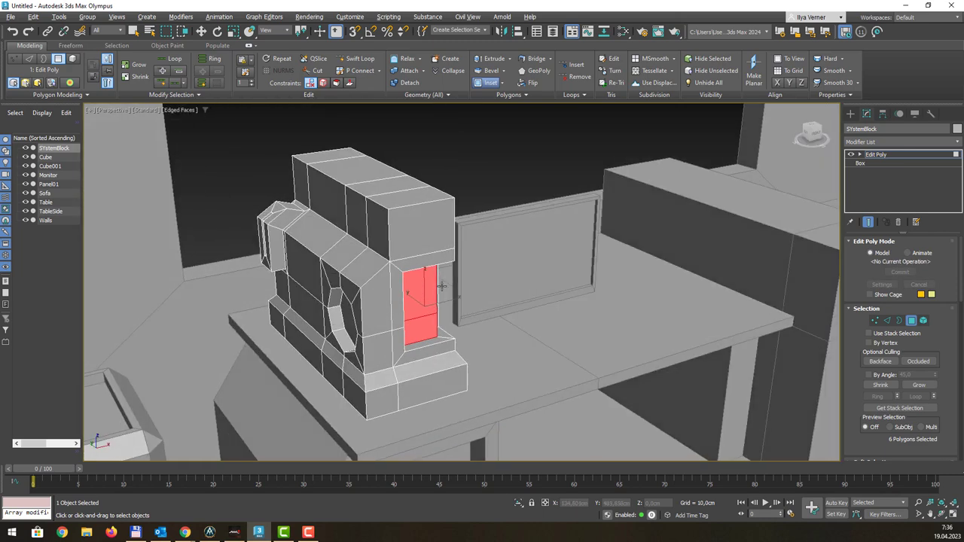
pyautogui.scroll(-3, 442, 286)
pyautogui.moveTo(471, 242)
pyautogui.keyDown('alt'); pyautogui.mouseDown(button='middle')
pyautogui.moveTo(391, 246)
pyautogui.moveTo(474, 250)
pyautogui.mouseUp(button='middle'); pyautogui.keyUp('alt')
pyautogui.scroll(-2, 391, 246)
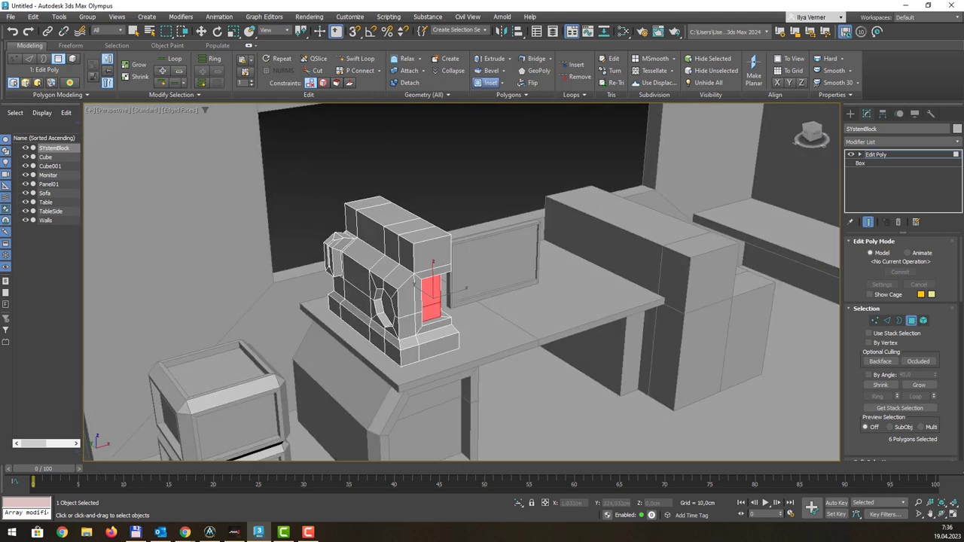
pyautogui.press('F10')
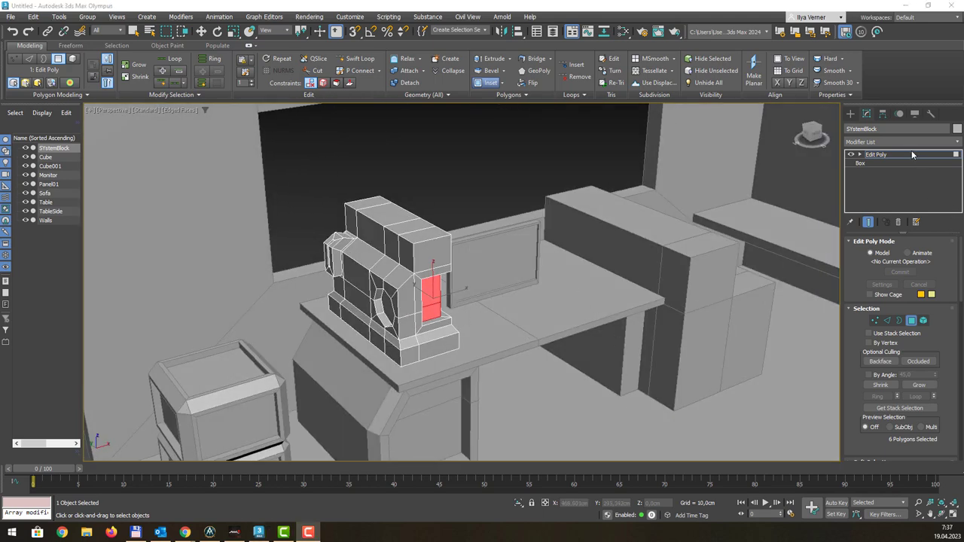
# Select TableSide and detach a clone of its top face as an element.
pyautogui.click(912, 154)
pyautogui.press('w')
pyautogui.click(720, 247)
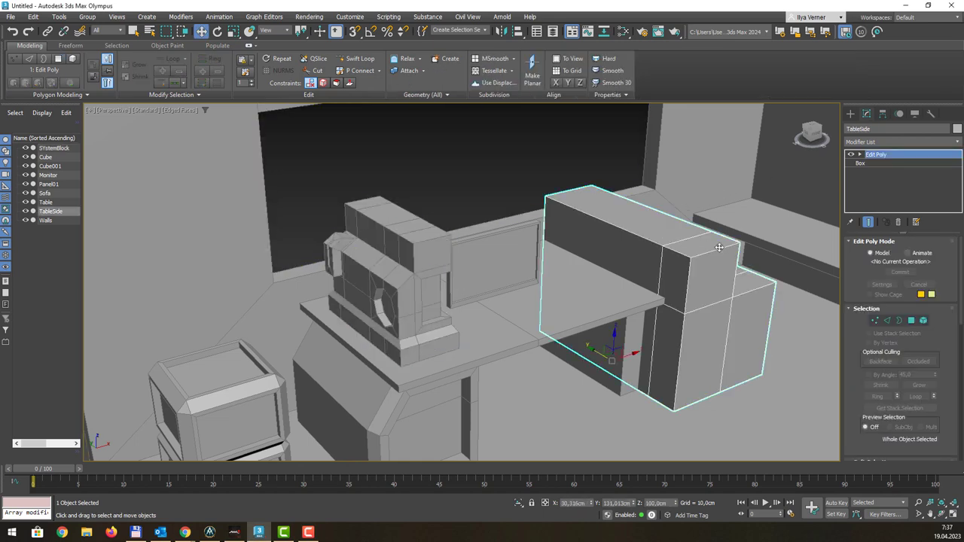
pyautogui.moveTo(667, 211)
pyautogui.keyDown('alt'); pyautogui.mouseDown(button='middle')
pyautogui.moveTo(645, 254)
pyautogui.moveTo(536, 267)
pyautogui.moveTo(555, 190)
pyautogui.moveTo(533, 220)
pyautogui.mouseUp(button='middle'); pyautogui.keyUp('alt')
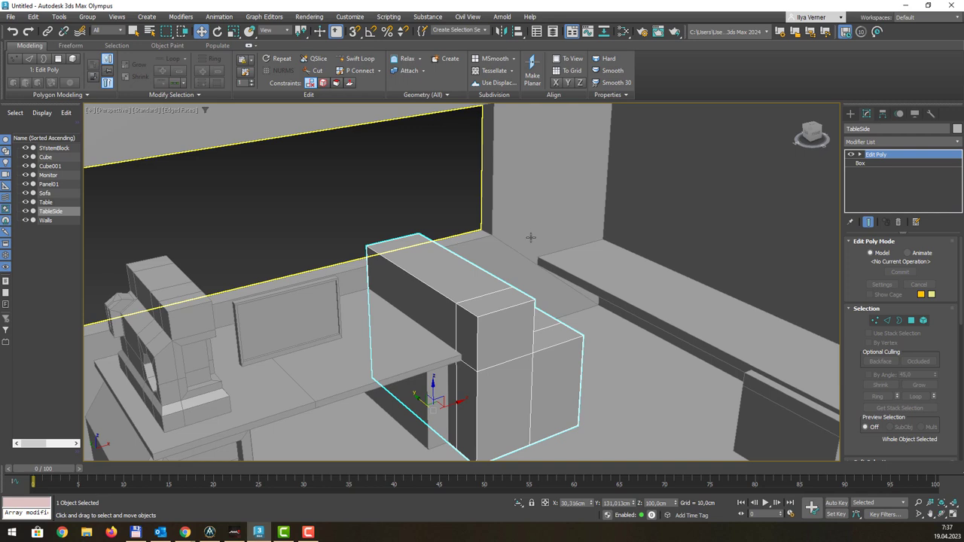
pyautogui.press('4')
pyautogui.click(435, 268)
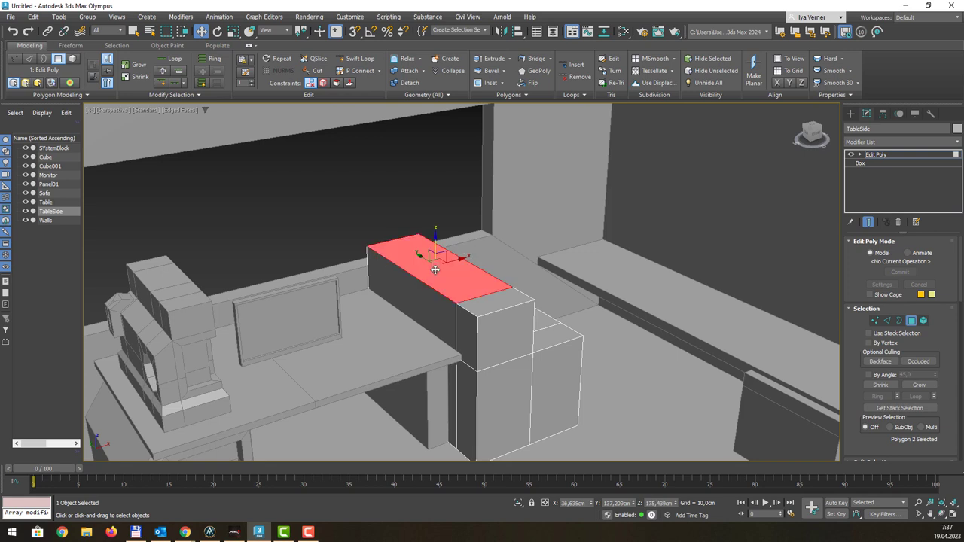
pyautogui.hotkey('alt', 'd')
pyautogui.click(465, 270)
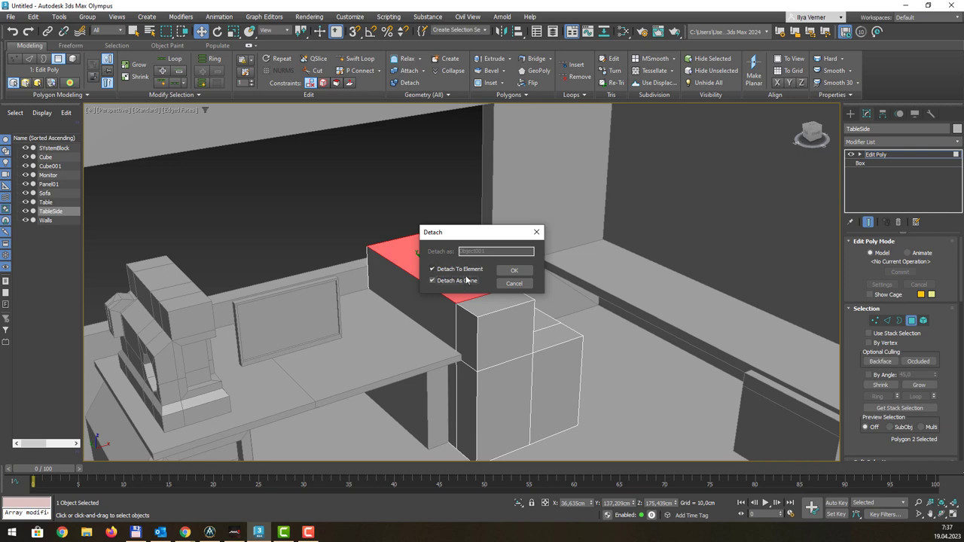
pyautogui.click(515, 270)
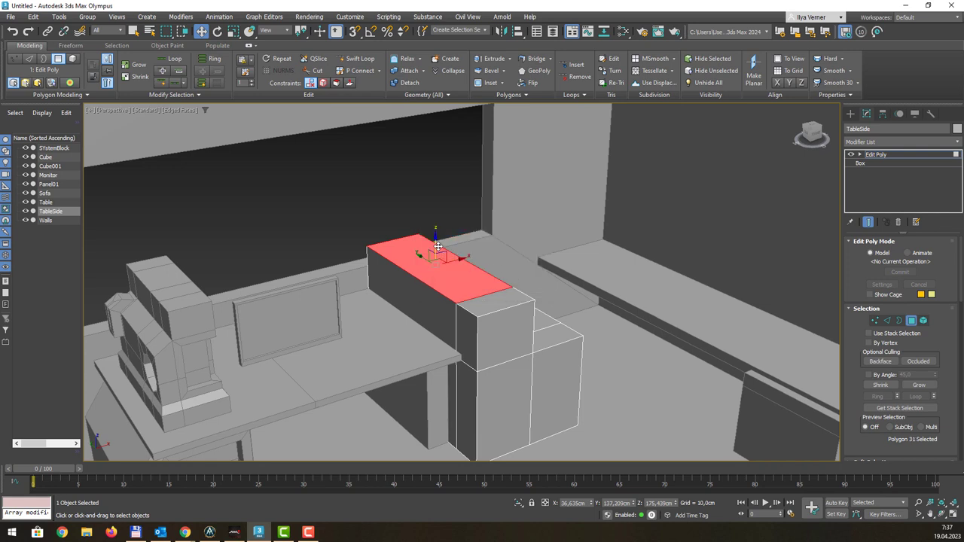
pyautogui.moveTo(438, 246); pyautogui.dragTo(551, 219)
pyautogui.hotkey('ctrl', 'z')
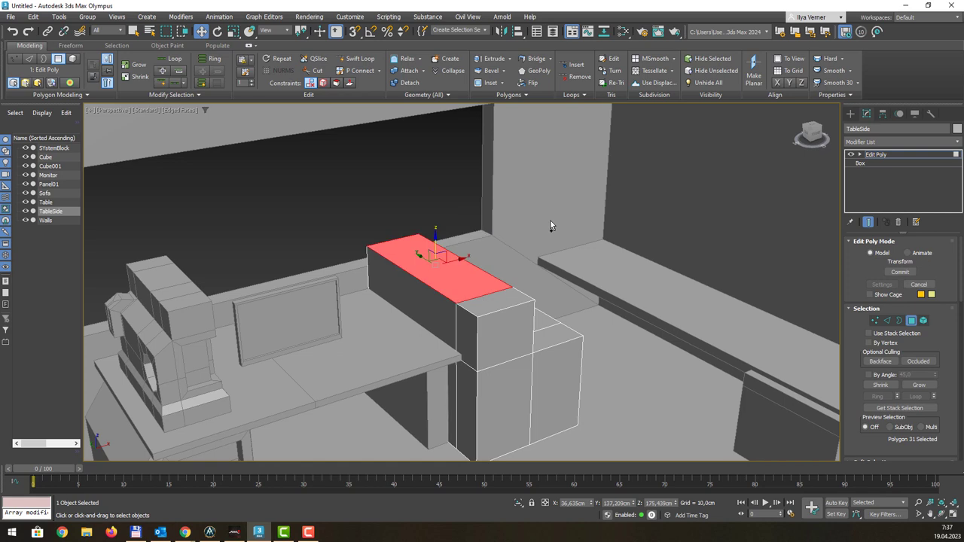
# Scale the copied top face down and position it on the top surface.
pyautogui.press('r')
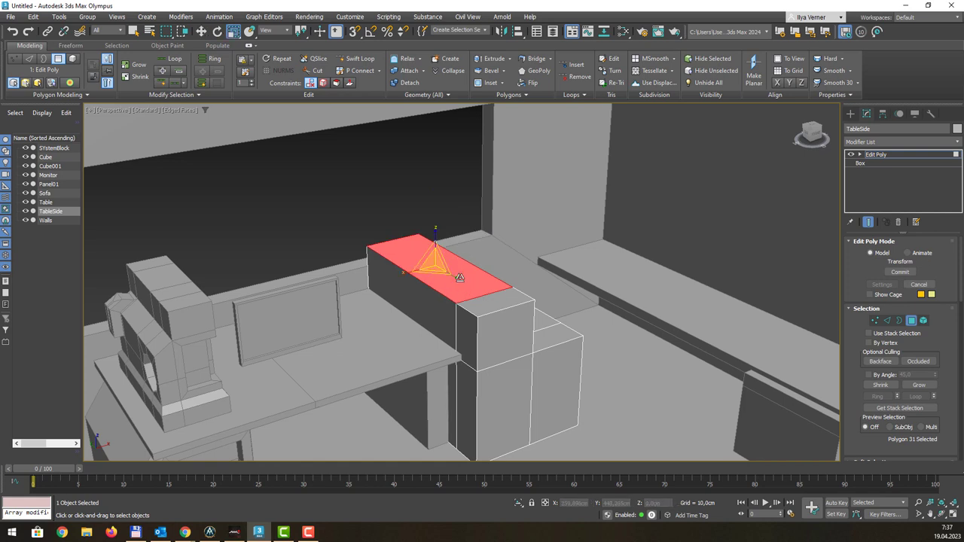
pyautogui.moveTo(458, 275)
pyautogui.mouseDown()
pyautogui.moveTo(403, 275)
pyautogui.moveTo(422, 265)
pyautogui.moveTo(463, 289)
pyautogui.mouseUp()
pyautogui.press('w')
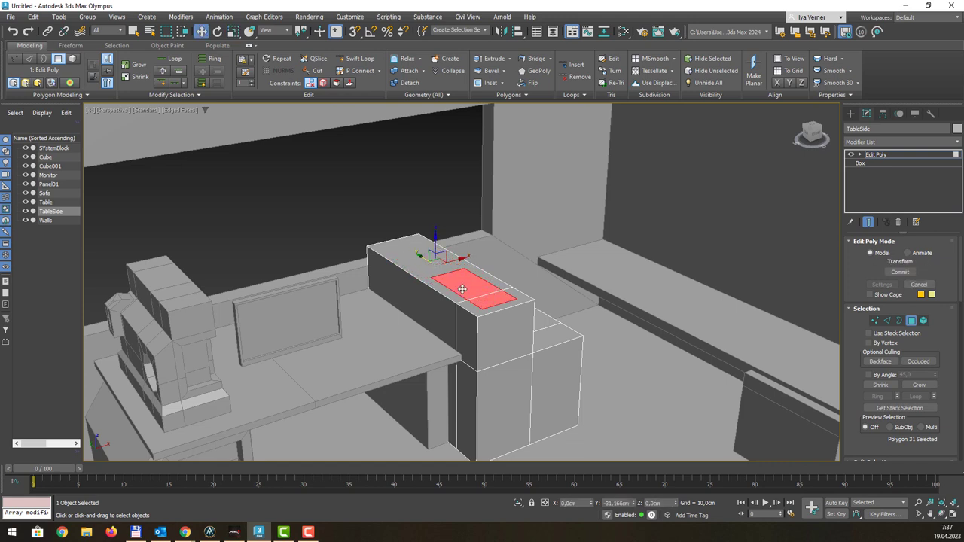
pyautogui.moveTo(461, 289); pyautogui.dragTo(461, 289)
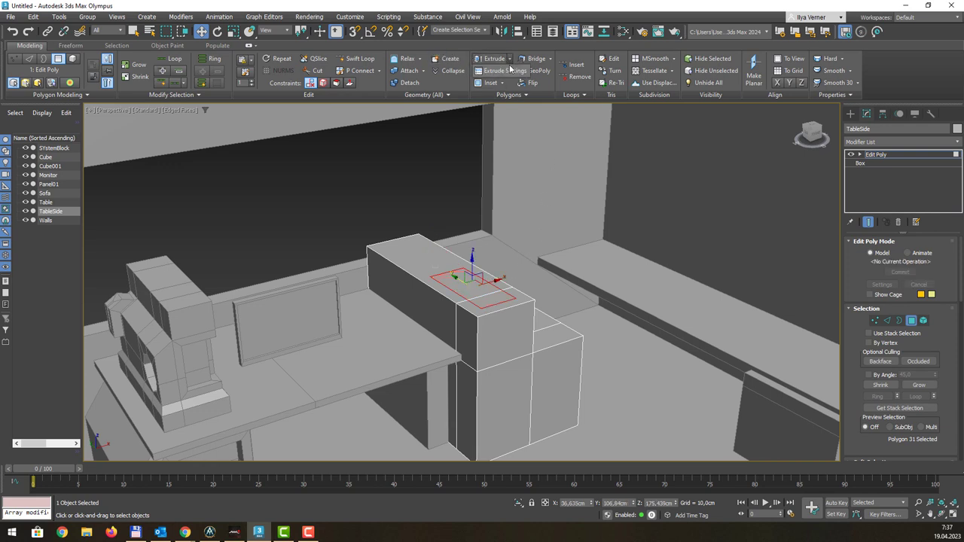
# Extrude the small top face about 23 cm upward into a box.
pyautogui.click(494, 59)
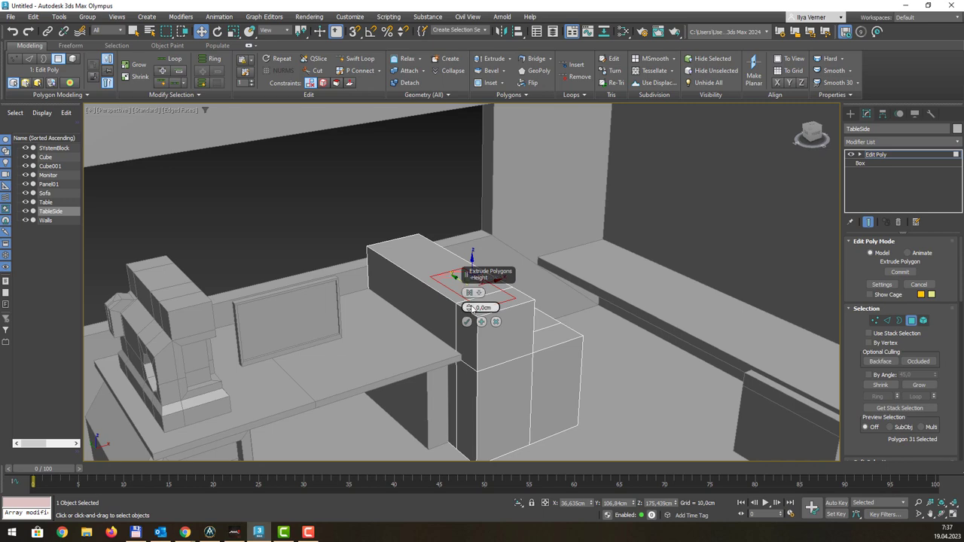
pyautogui.moveTo(469, 307); pyautogui.dragTo(471, 293)
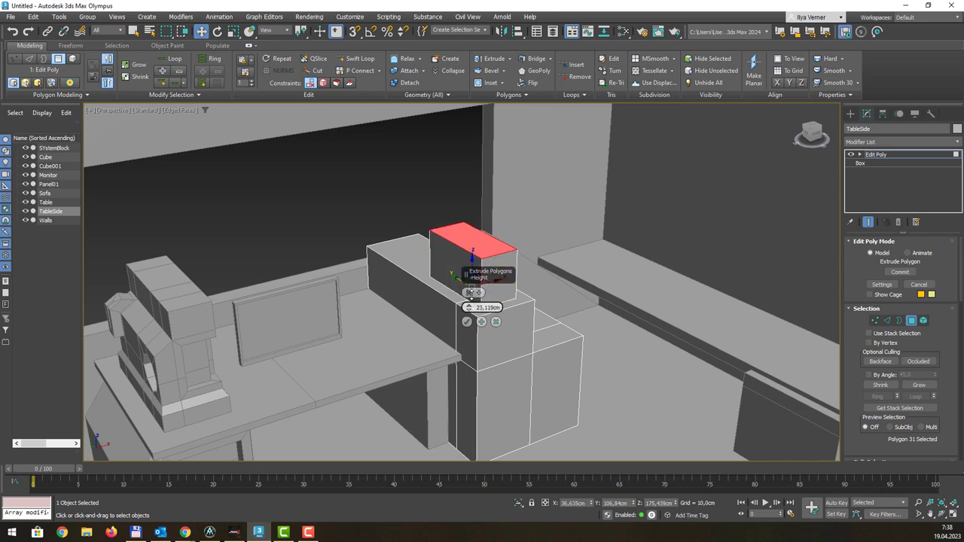
pyautogui.click(467, 322)
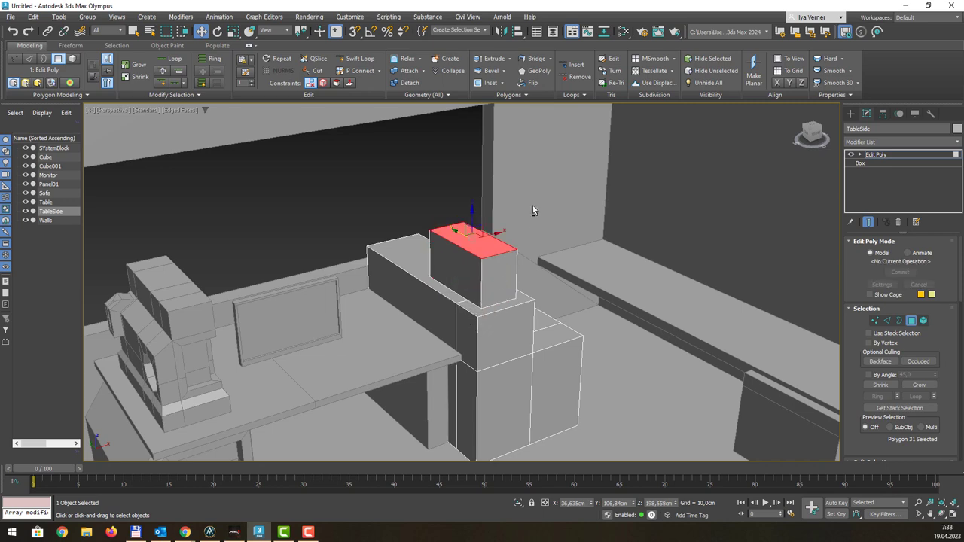
pyautogui.moveTo(532, 211)
pyautogui.keyDown('alt'); pyautogui.mouseDown(button='middle')
pyautogui.moveTo(550, 207)
pyautogui.moveTo(516, 215)
pyautogui.mouseUp(button='middle'); pyautogui.keyUp('alt')
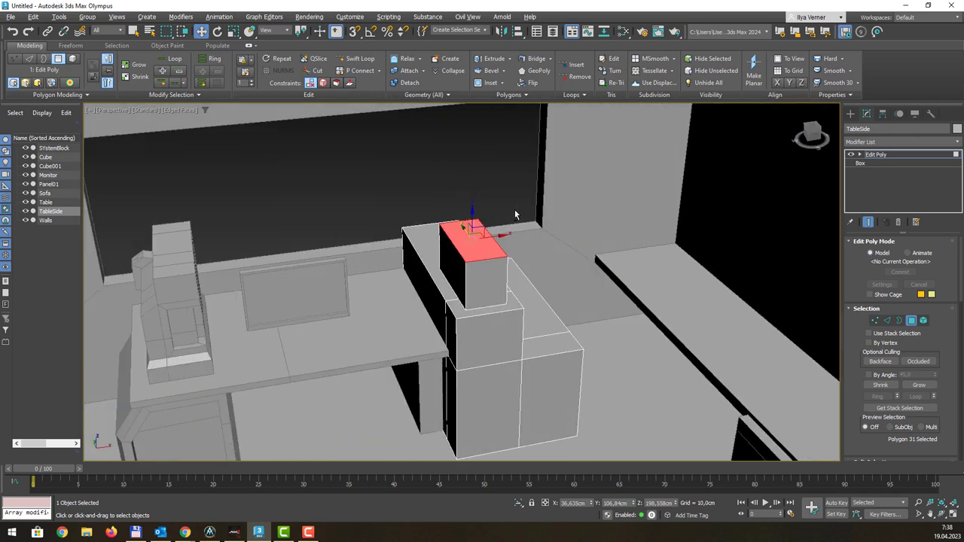
# Select the new box as an element and split it with a Swift Loop.
pyautogui.click(72, 59)
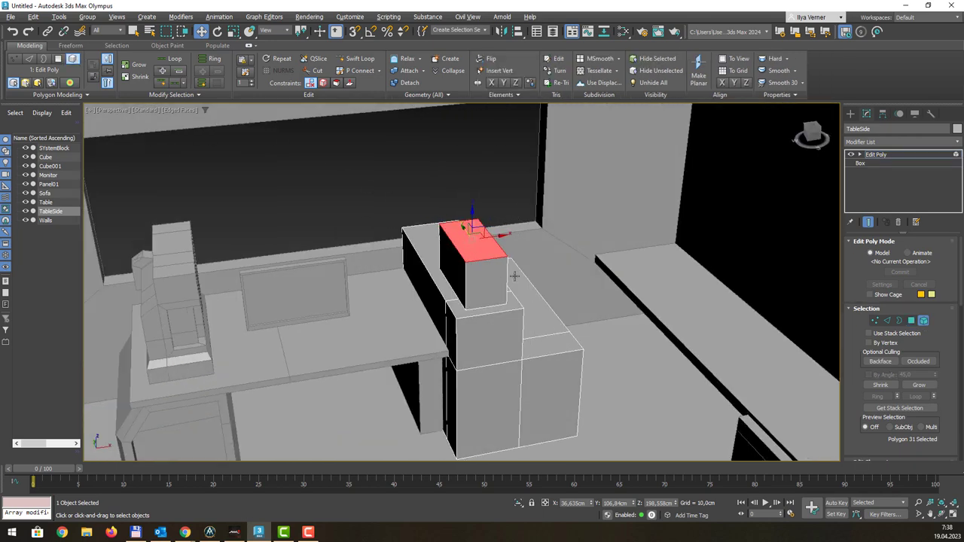
pyautogui.click(500, 273)
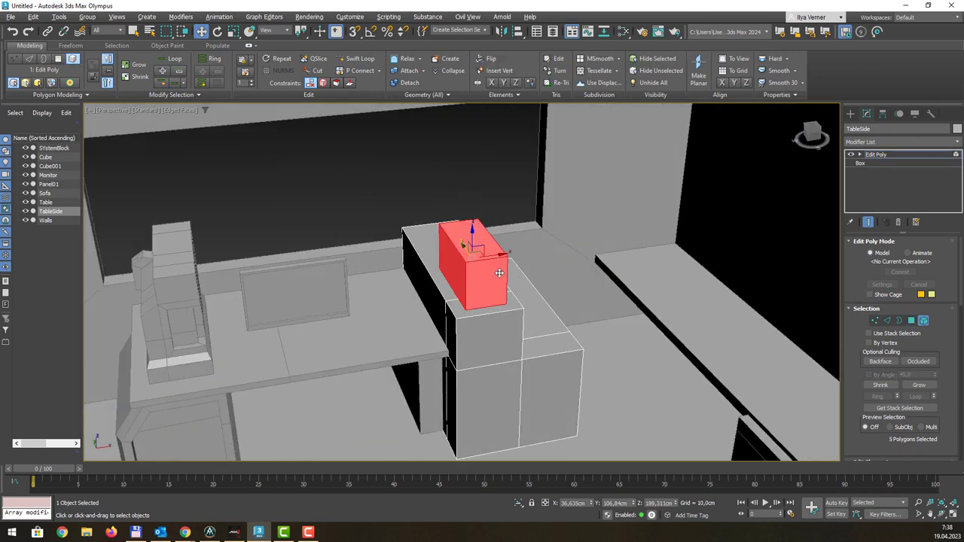
pyautogui.press('r')
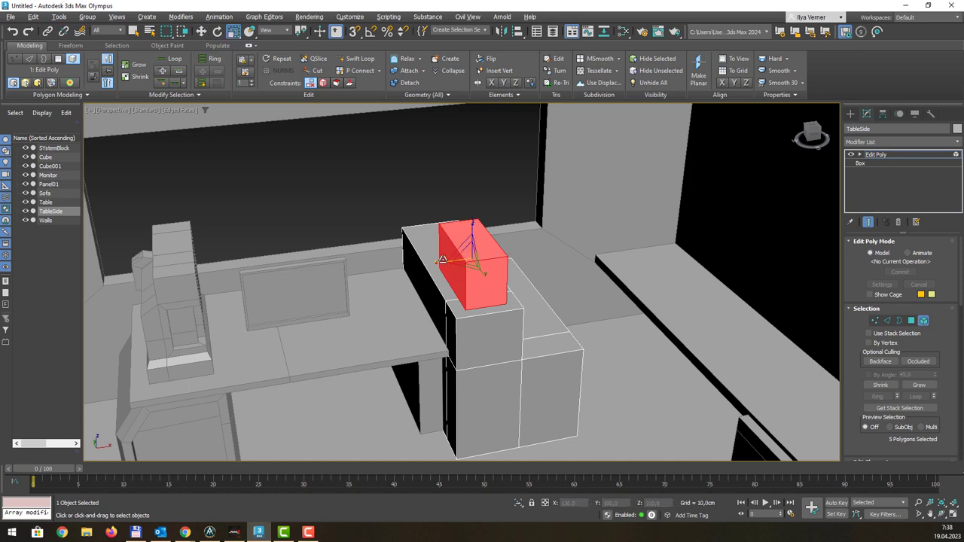
pyautogui.keyDown('alt'); pyautogui.moveTo(548, 255); pyautogui.dragTo(604, 264, button='middle'); pyautogui.keyUp('alt')
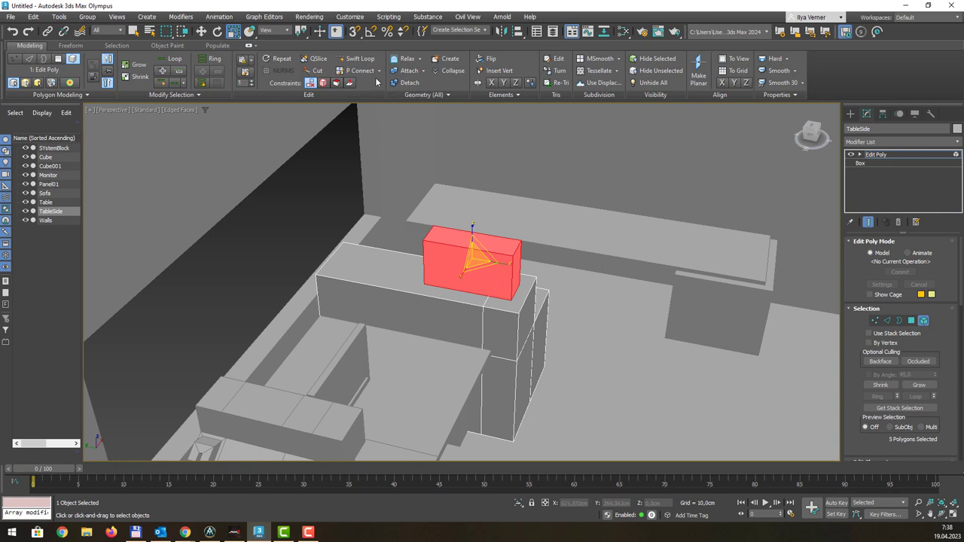
pyautogui.click(356, 58)
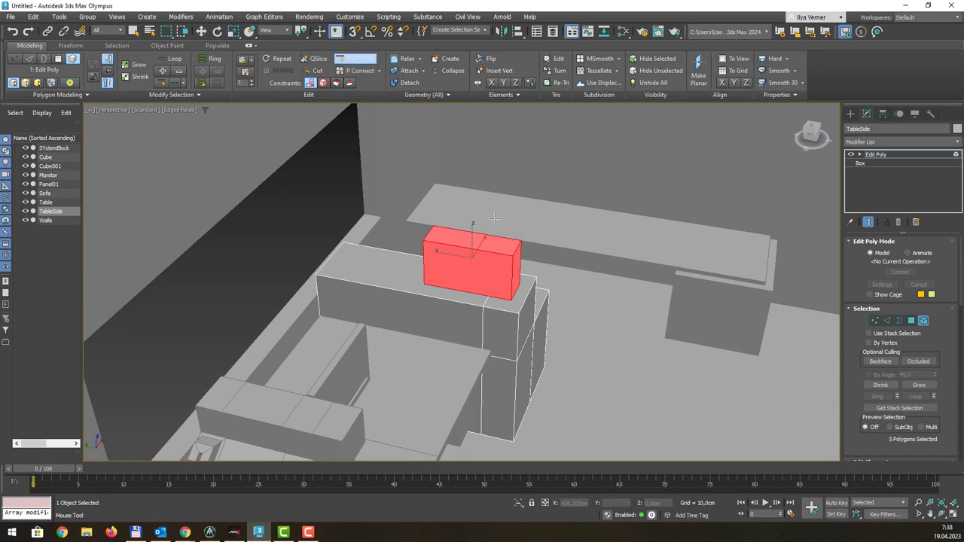
pyautogui.click(486, 259)
pyautogui.rightClick(486, 263)
# Pull the box's left side face outward along Y to lengthen it.
pyautogui.click(479, 240)
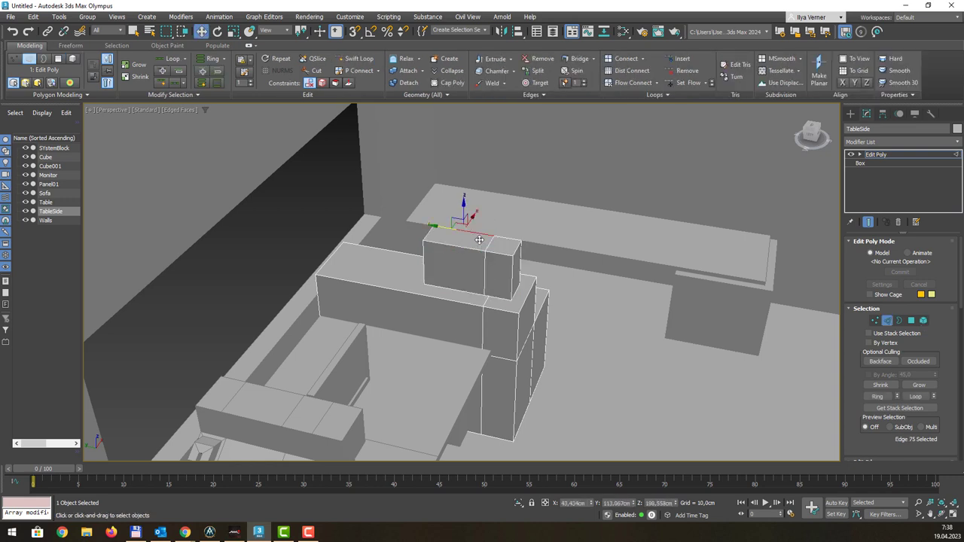
pyautogui.press('4')
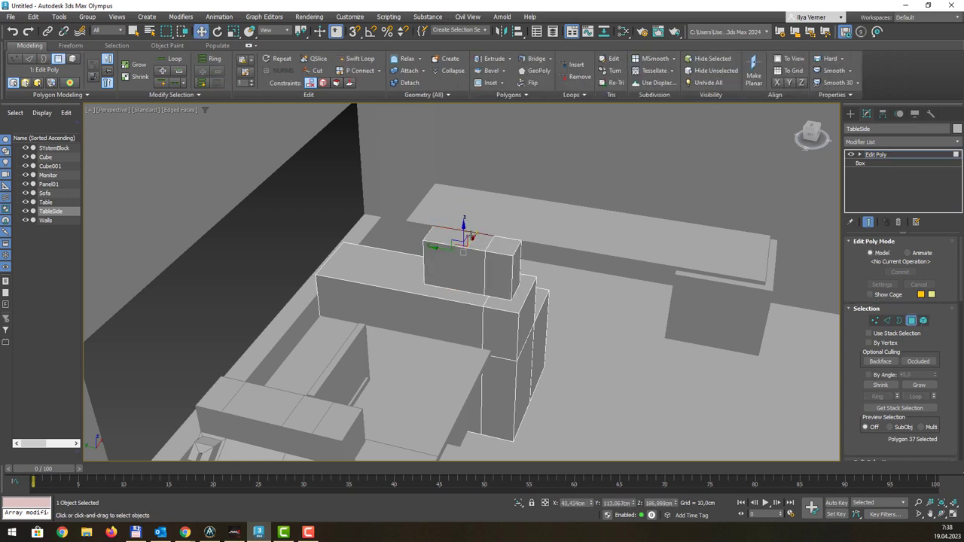
pyautogui.click(462, 226)
pyautogui.moveTo(458, 221); pyautogui.dragTo(458, 193)
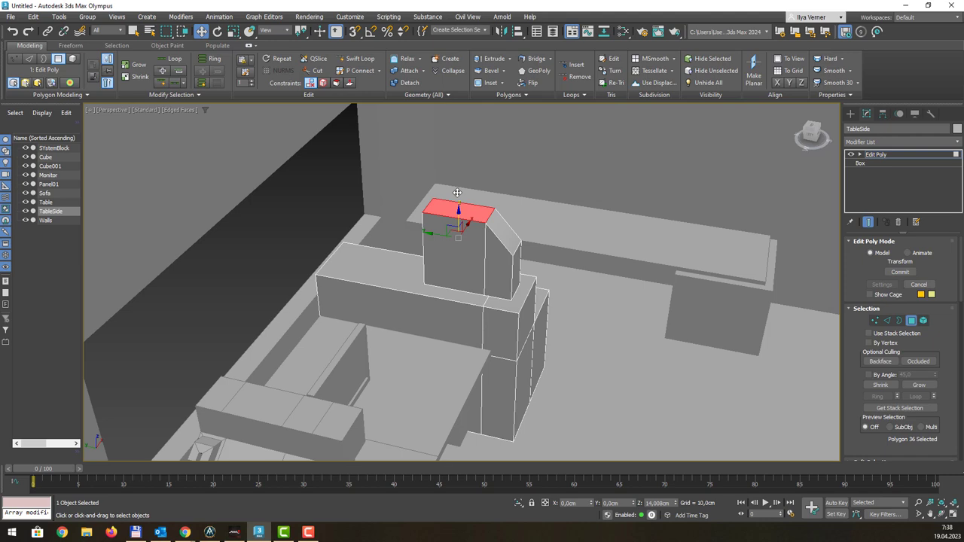
pyautogui.moveTo(458, 193); pyautogui.dragTo(458, 215)
pyautogui.moveTo(458, 214)
pyautogui.keyDown('alt'); pyautogui.mouseDown(button='middle')
pyautogui.moveTo(490, 212)
pyautogui.moveTo(452, 226)
pyautogui.mouseUp(button='middle'); pyautogui.keyUp('alt')
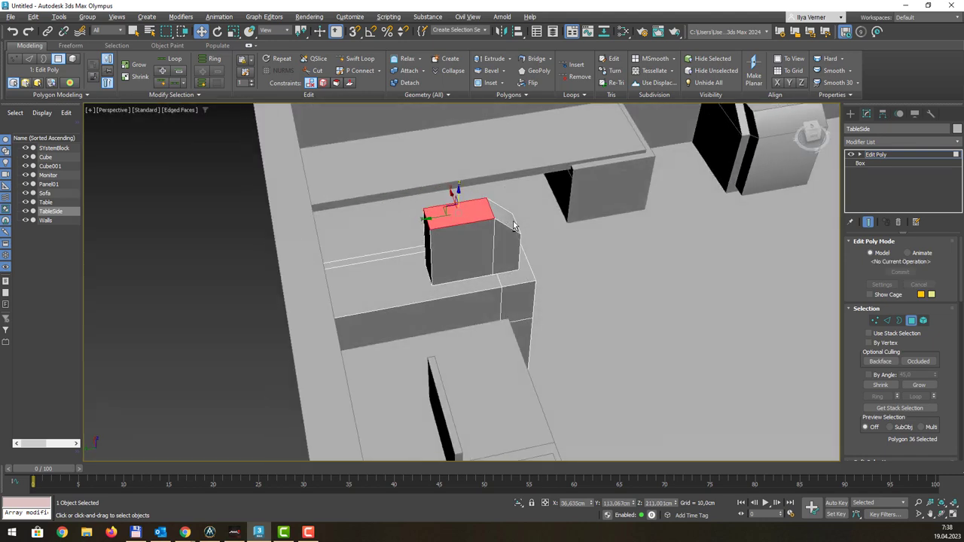
pyautogui.click(426, 239)
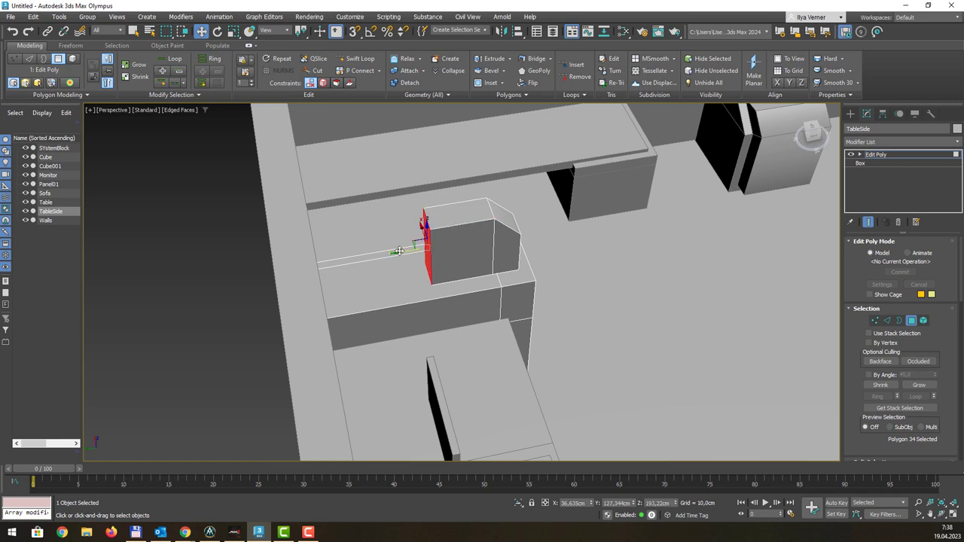
pyautogui.moveTo(425, 240); pyautogui.dragTo(573, 230)
pyautogui.moveTo(574, 225)
pyautogui.keyDown('alt'); pyautogui.mouseDown(button='middle')
pyautogui.moveTo(504, 204)
pyautogui.moveTo(467, 218)
pyautogui.moveTo(804, 186)
pyautogui.mouseUp(button='middle'); pyautogui.keyUp('alt')
pyautogui.scroll(-3, 466, 218)
# Leave polygon mode, frame the whole room and save the scene as CyberRoom.max.
pyautogui.click(876, 155)
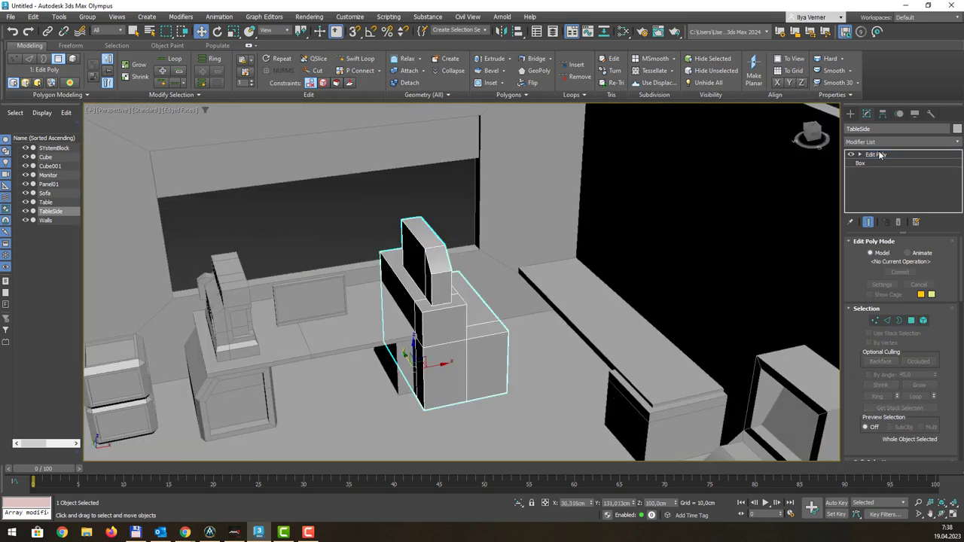
pyautogui.scroll(-3, 512, 220)
pyautogui.moveTo(511, 214)
pyautogui.keyDown('alt'); pyautogui.mouseDown(button='middle')
pyautogui.moveTo(545, 202)
pyautogui.moveTo(486, 218)
pyautogui.mouseUp(button='middle'); pyautogui.keyUp('alt')
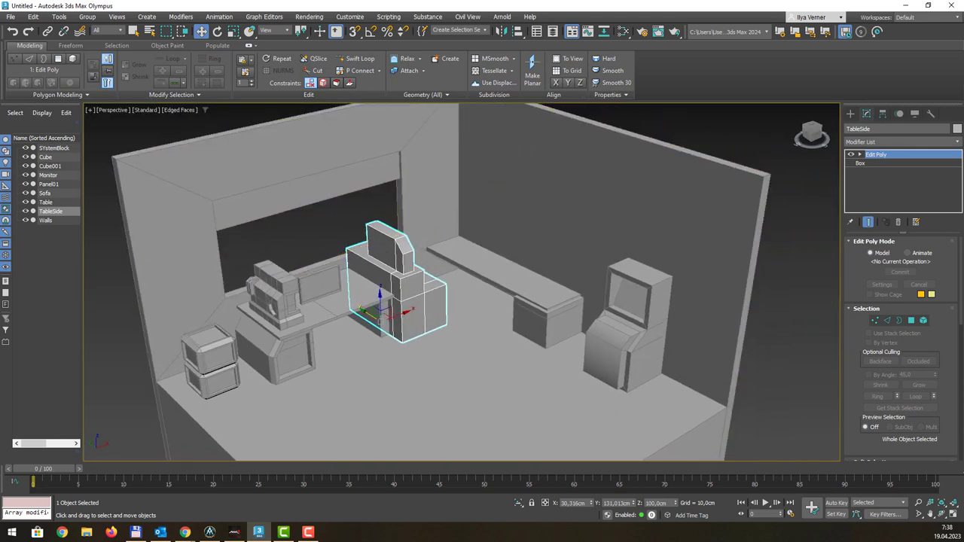
pyautogui.press('F10')
pyautogui.moveTo(417, 216)
pyautogui.mouseDown(button='middle')
pyautogui.moveTo(420, 237)
pyautogui.moveTo(442, 218)
pyautogui.mouseUp(button='middle')
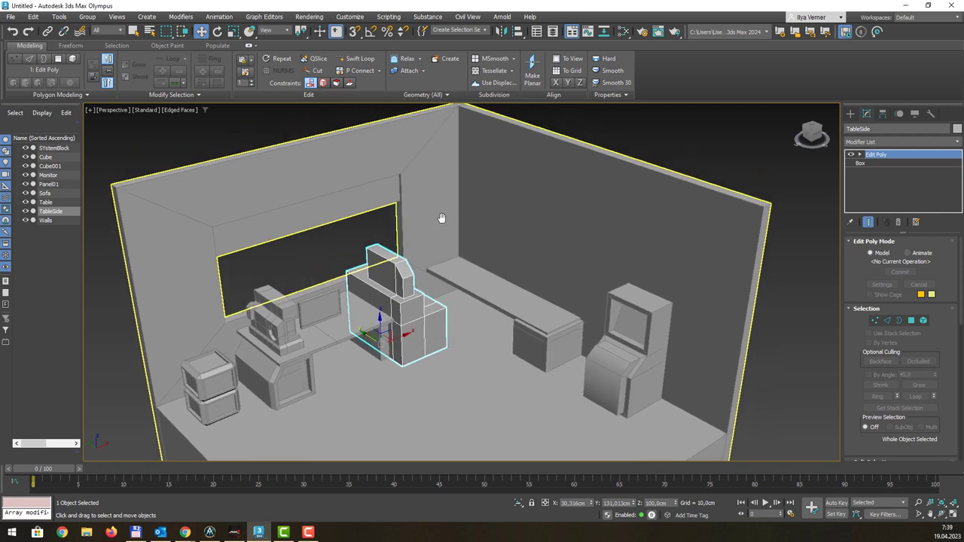
pyautogui.hotkey('ctrl', 's')
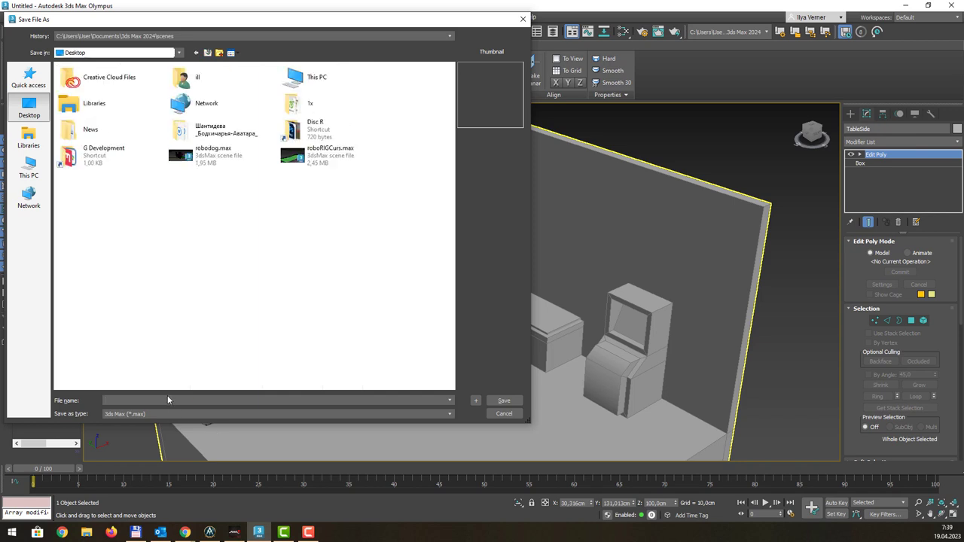
pyautogui.write('Cyb')
pyautogui.write('herRoi')
pyautogui.press('Return')
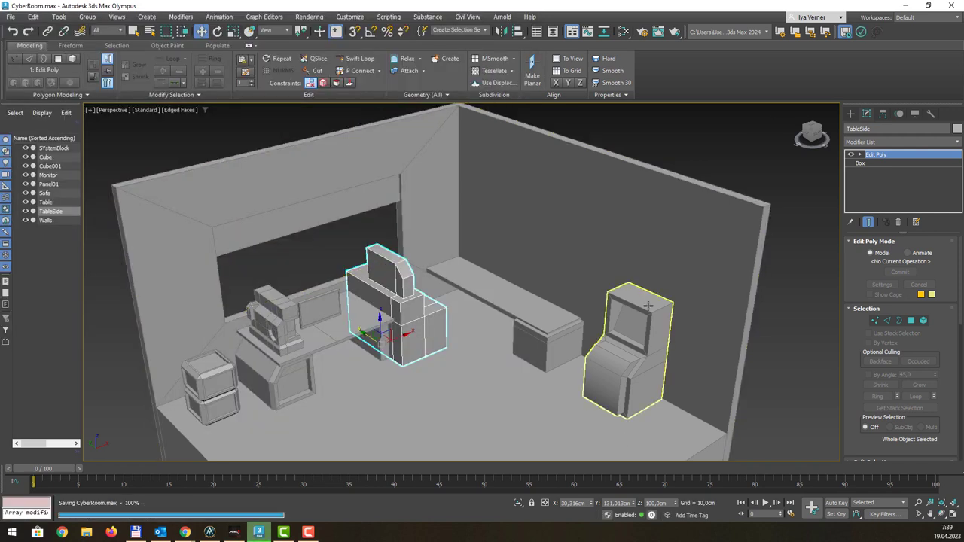
pyautogui.moveTo(544, 308); pyautogui.dragTo(543, 272, button='middle')
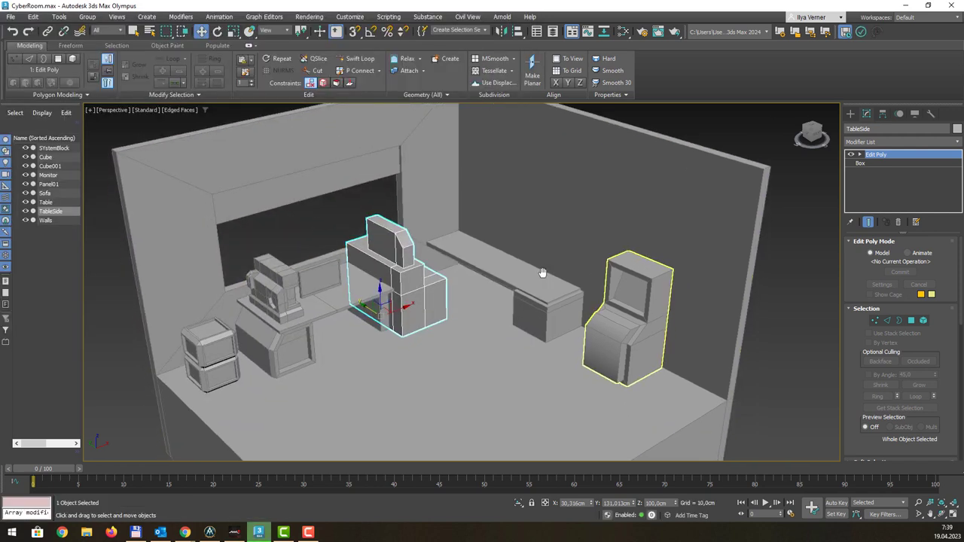
# Build a tall box on the floor beside the corner cabinet and slide it against the cabinet.
pyautogui.click(851, 113)
pyautogui.click(875, 180)
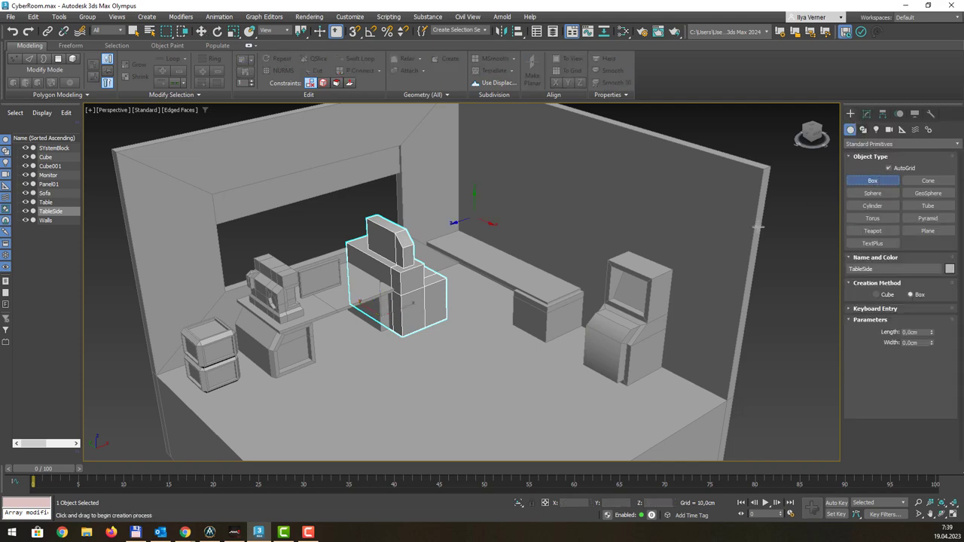
pyautogui.keyDown('alt'); pyautogui.moveTo(758, 226); pyautogui.dragTo(652, 270, button='middle'); pyautogui.keyUp('alt')
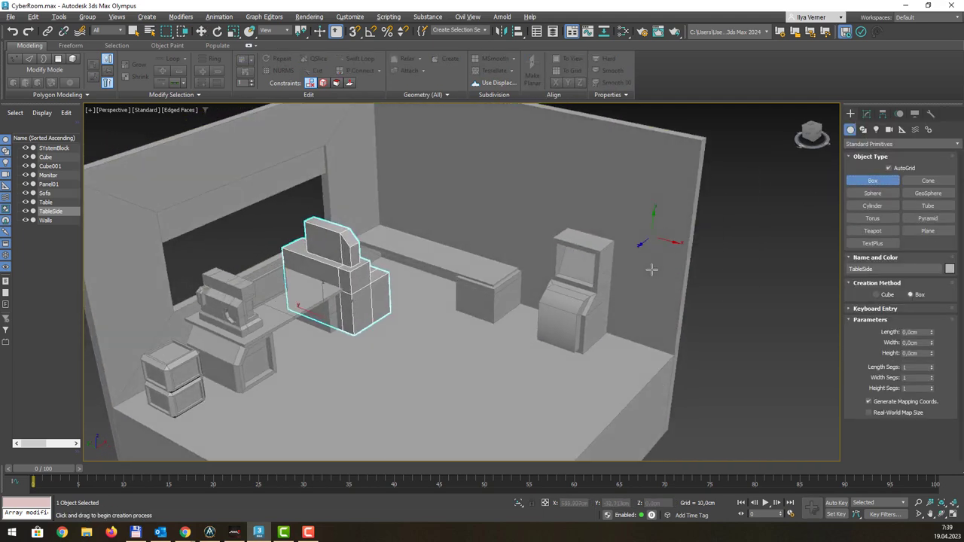
pyautogui.moveTo(628, 340); pyautogui.dragTo(641, 383)
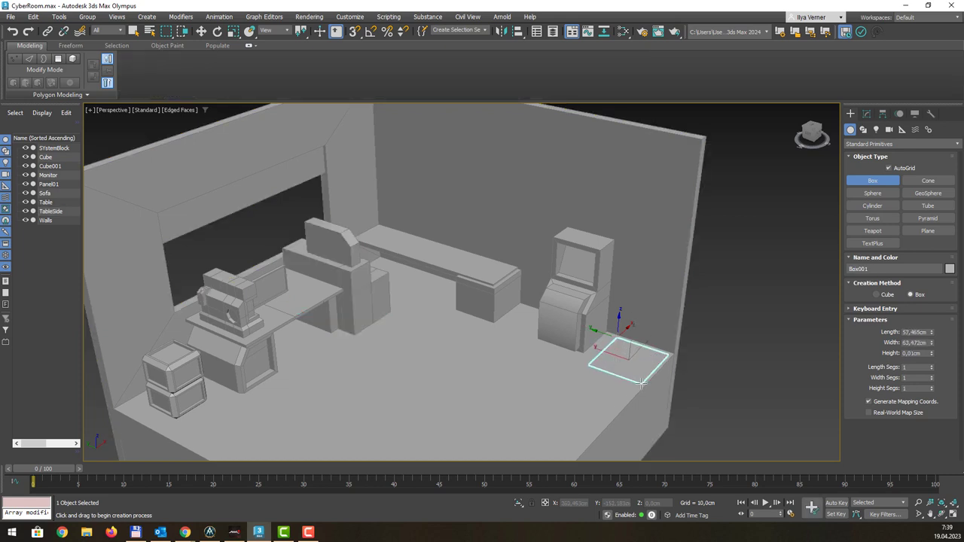
pyautogui.click(625, 264)
pyautogui.press('w')
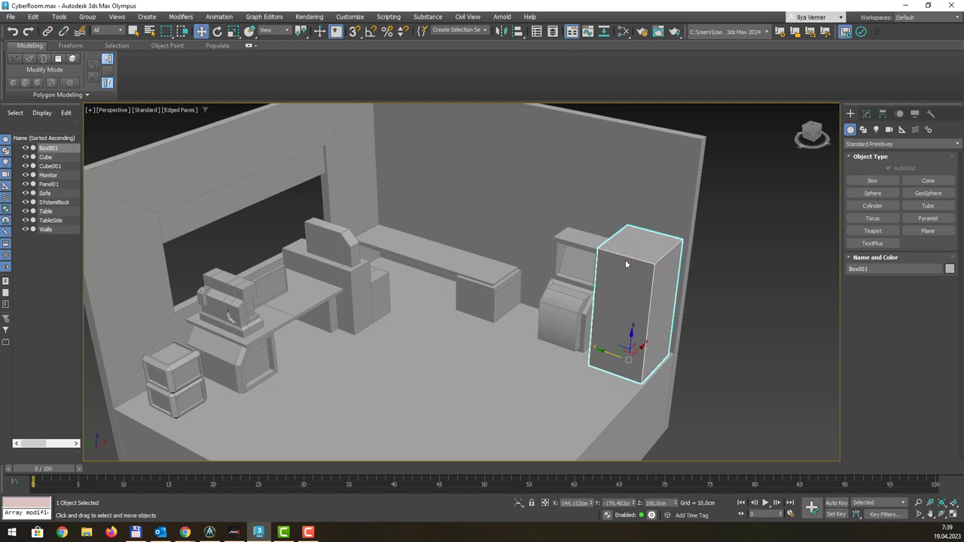
pyautogui.keyDown('alt'); pyautogui.moveTo(625, 238); pyautogui.dragTo(562, 325, button='middle'); pyautogui.keyUp('alt')
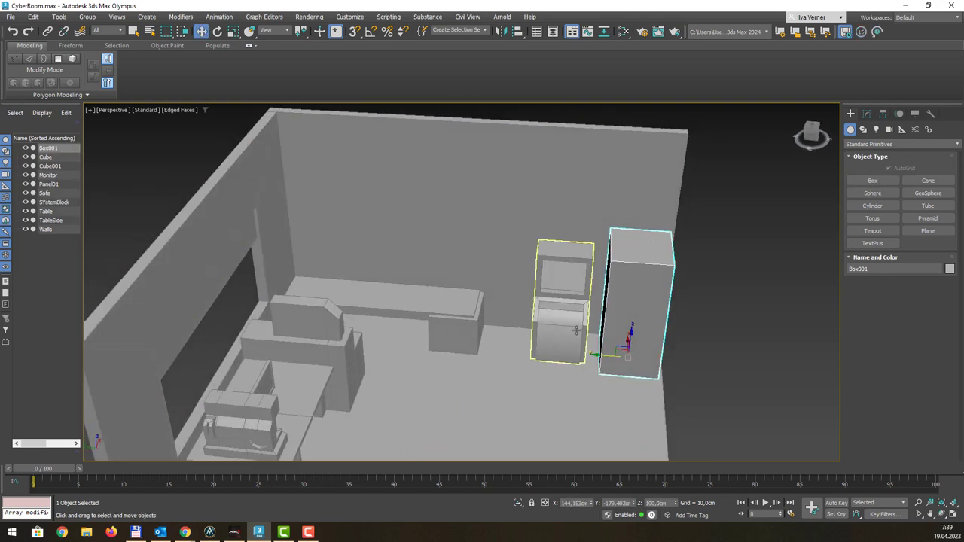
pyautogui.click(562, 326)
pyautogui.moveTo(536, 343); pyautogui.dragTo(526, 343)
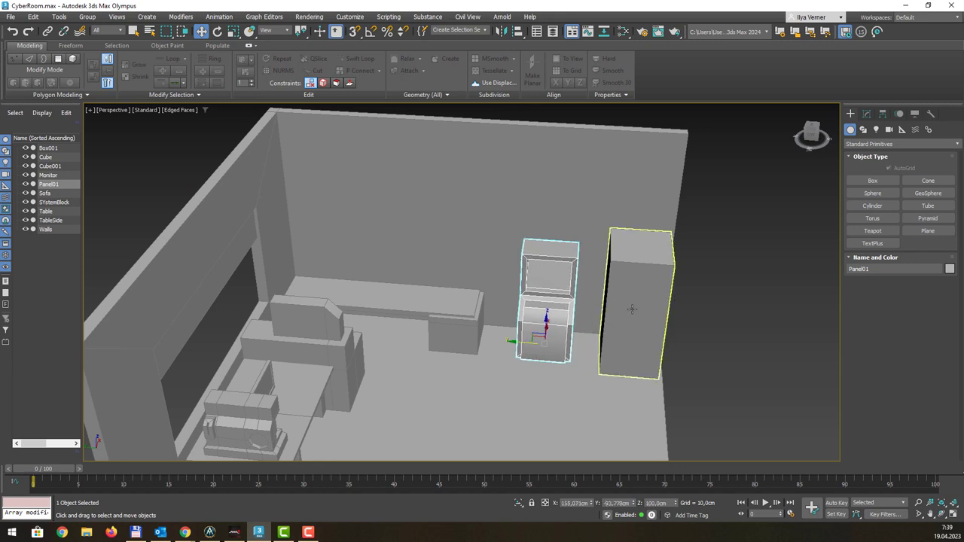
pyautogui.click(617, 354)
pyautogui.moveTo(613, 354); pyautogui.dragTo(605, 355)
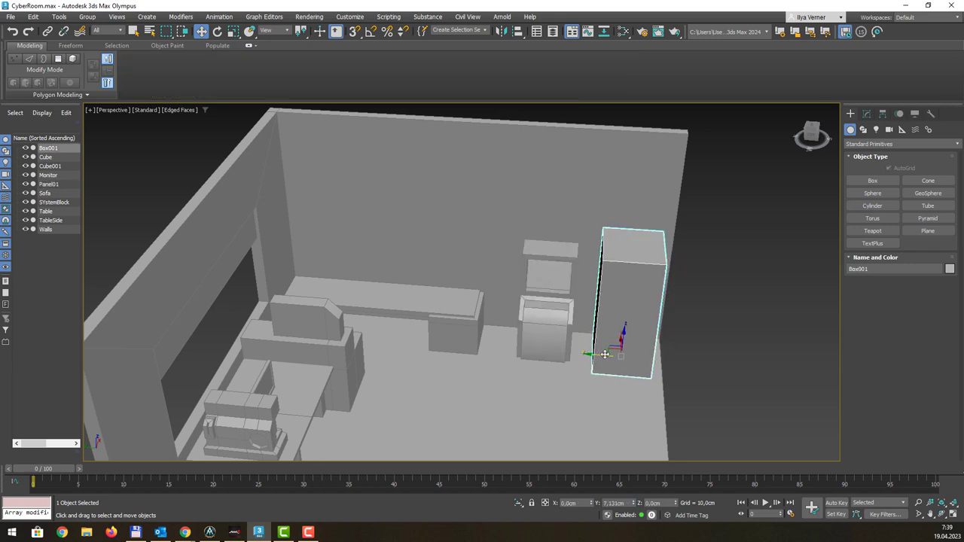
# Set the box length to 77.576 cm and rename it refrigerator.
pyautogui.moveTo(605, 354)
pyautogui.keyDown('alt'); pyautogui.mouseDown(button='middle')
pyautogui.moveTo(593, 290)
pyautogui.moveTo(631, 302)
pyautogui.moveTo(674, 295)
pyautogui.mouseUp(button='middle'); pyautogui.keyUp('alt')
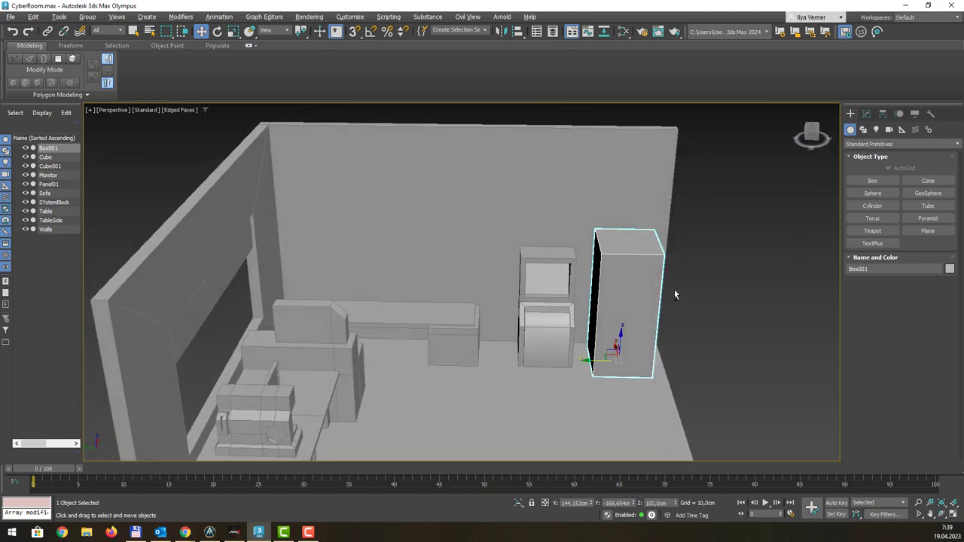
pyautogui.click(866, 115)
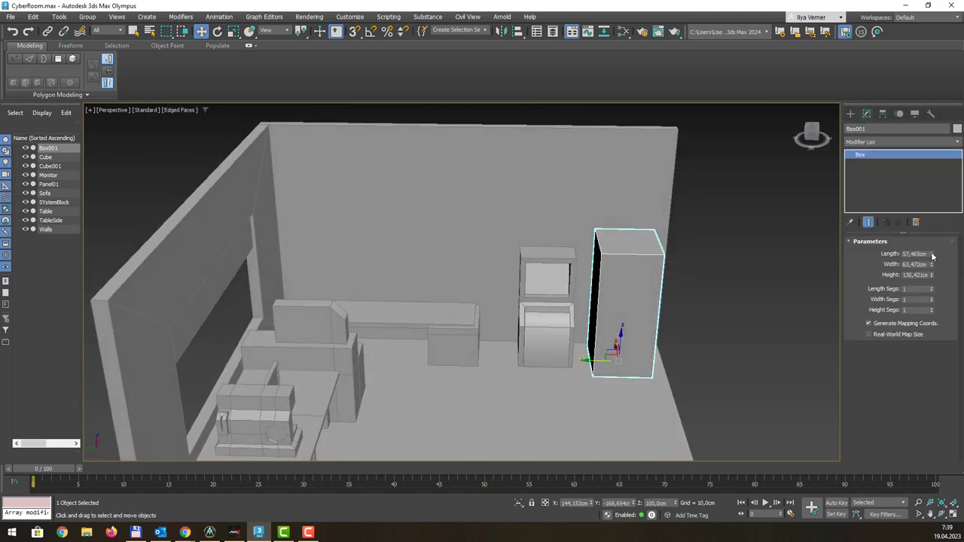
pyautogui.moveTo(932, 255); pyautogui.dragTo(935, 235)
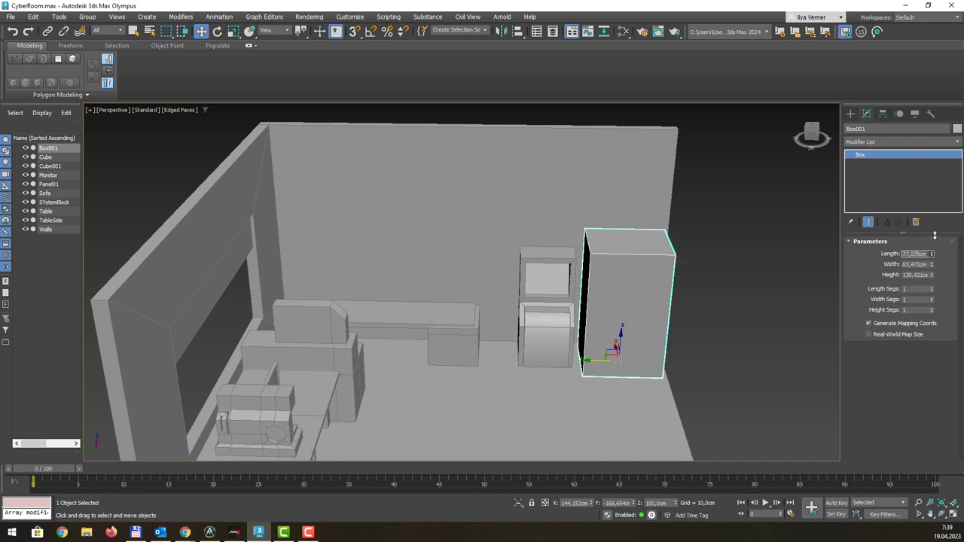
pyautogui.moveTo(797, 275)
pyautogui.keyDown('alt'); pyautogui.mouseDown(button='middle')
pyautogui.moveTo(757, 276)
pyautogui.moveTo(772, 281)
pyautogui.moveTo(779, 272)
pyautogui.moveTo(758, 258)
pyautogui.moveTo(667, 254)
pyautogui.moveTo(661, 245)
pyautogui.mouseUp(button='middle'); pyautogui.keyUp('alt')
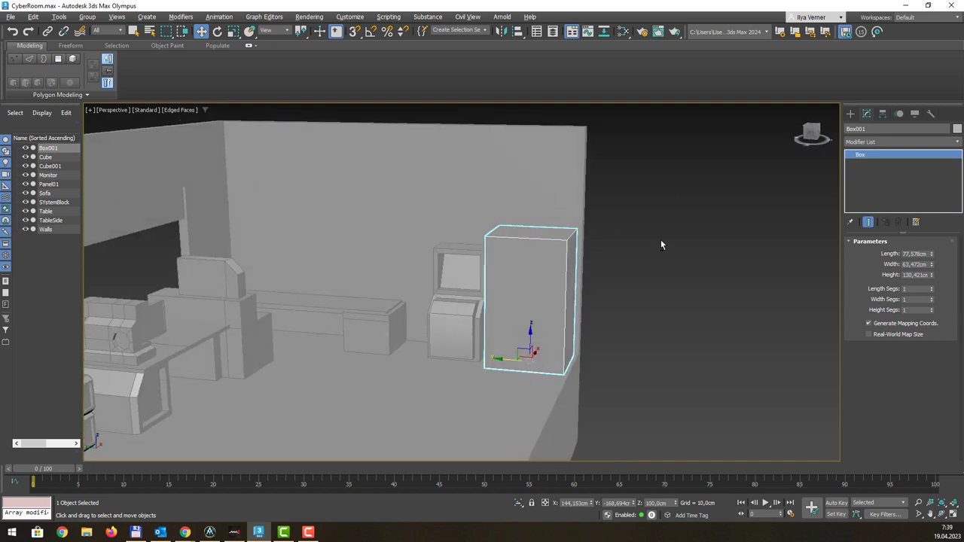
pyautogui.press('F10')
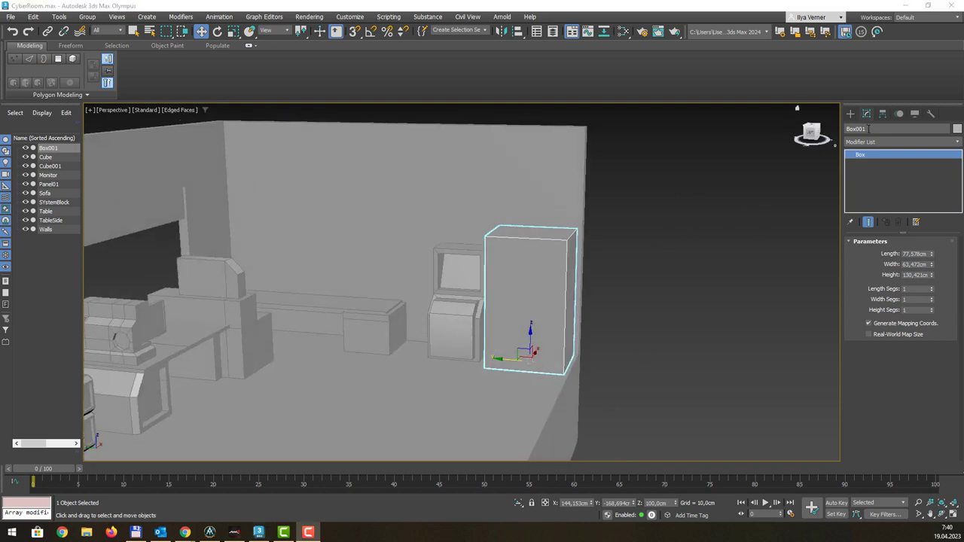
pyautogui.click(874, 129)
pyautogui.write('refrigerator')
pyautogui.press('Return')
# Convert the refrigerator to Edit Poly and Swift Loop three horizontal loops, raising one higher.
pyautogui.click(59, 58)
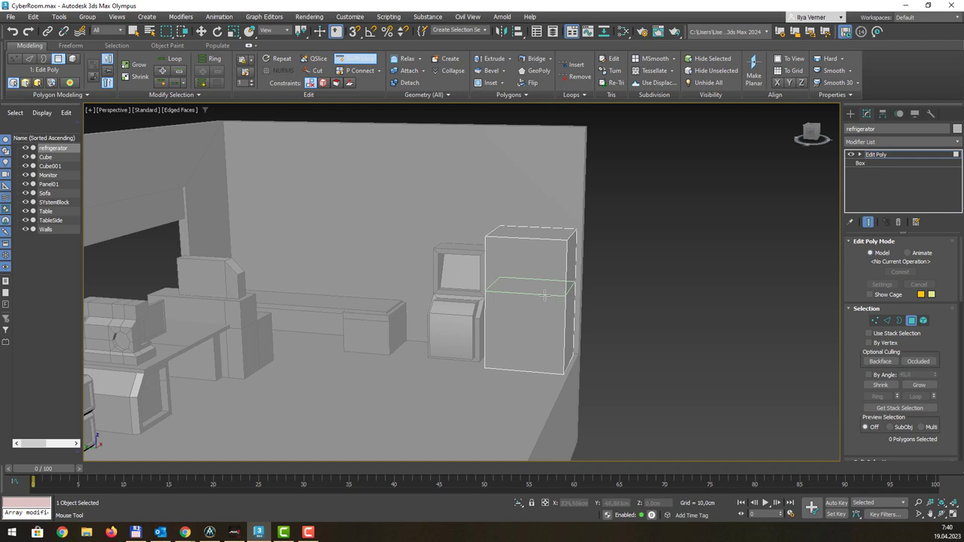
pyautogui.click(544, 296)
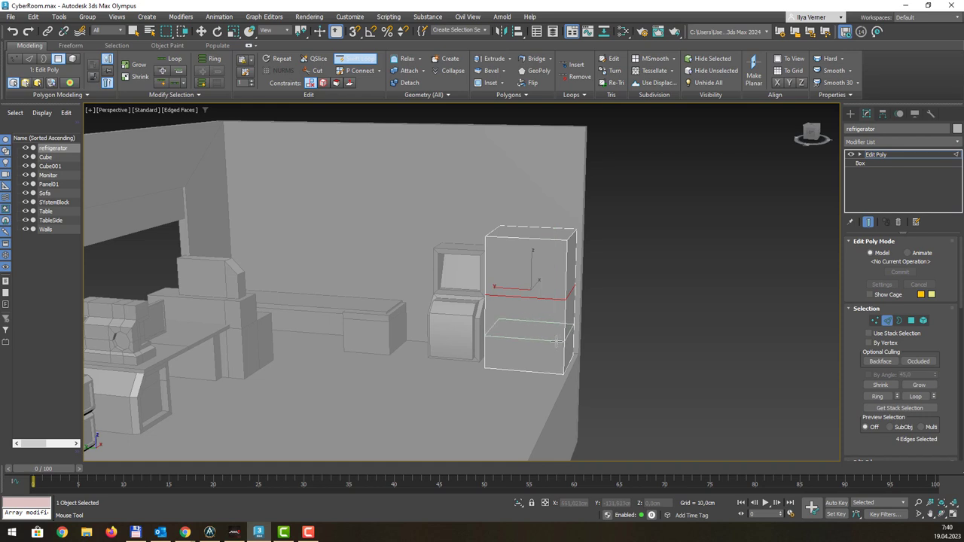
pyautogui.click(557, 339)
pyautogui.press('w')
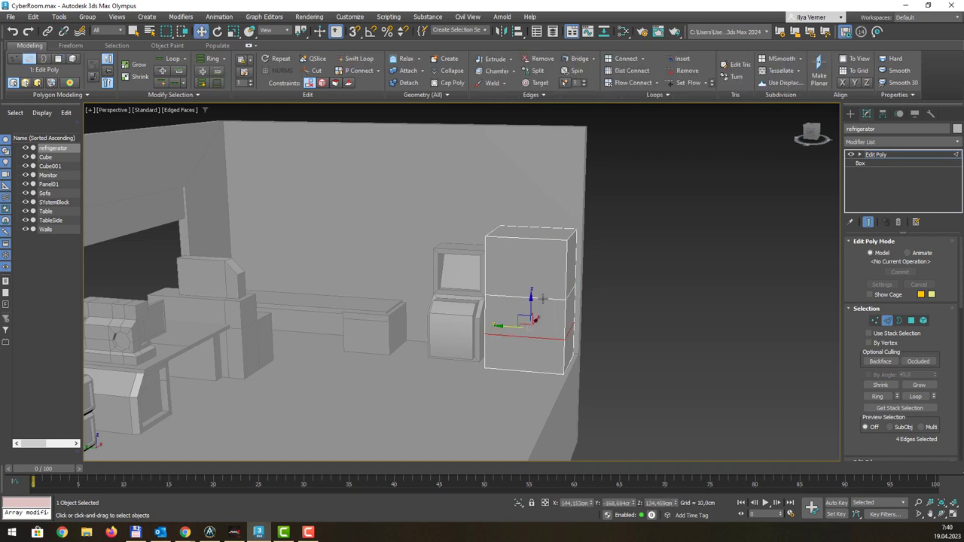
pyautogui.moveTo(532, 305); pyautogui.dragTo(531, 257)
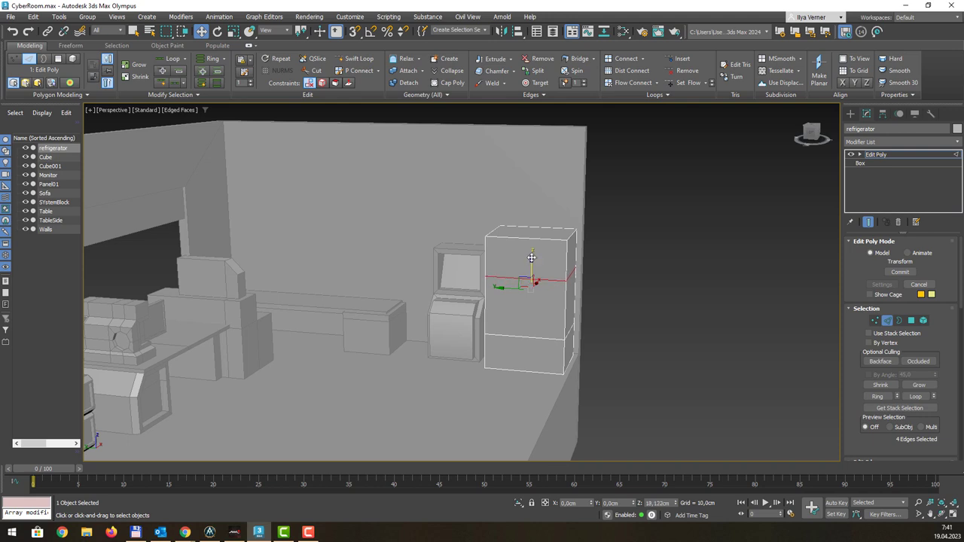
pyautogui.click(355, 59)
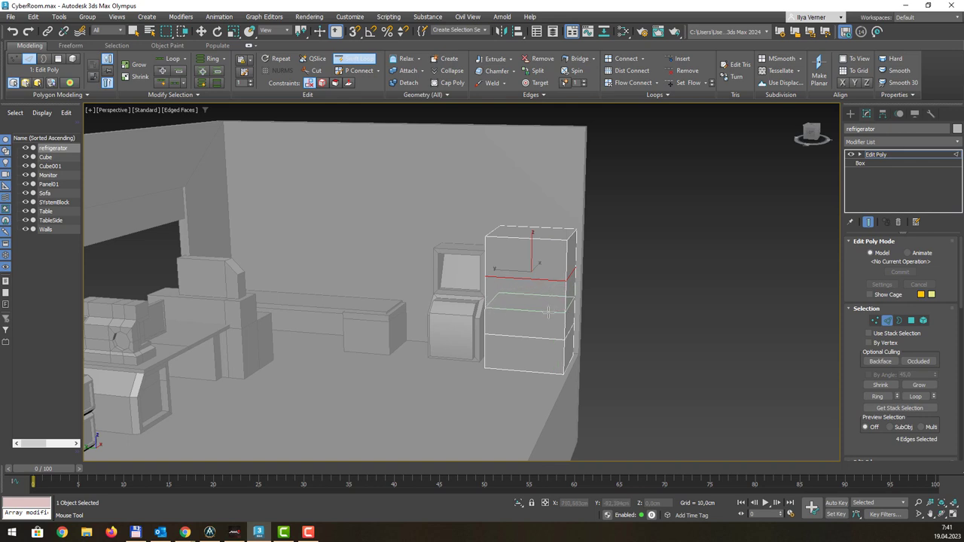
pyautogui.click(549, 312)
pyautogui.scroll(3, 548, 312)
pyautogui.scroll(3, 548, 312)
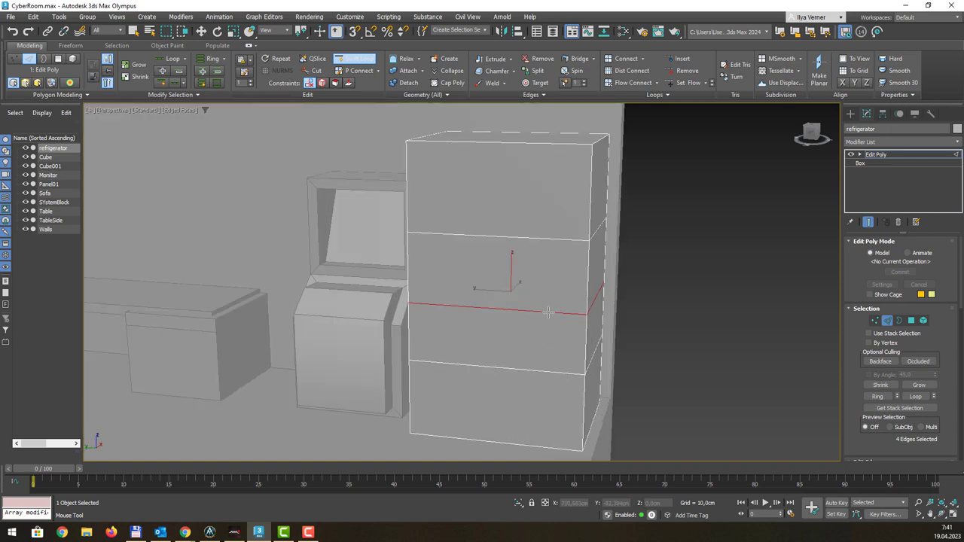
# Select the refrigerator's two middle front faces and inset them, leaving a border.
pyautogui.press('4')
pyautogui.press('w')
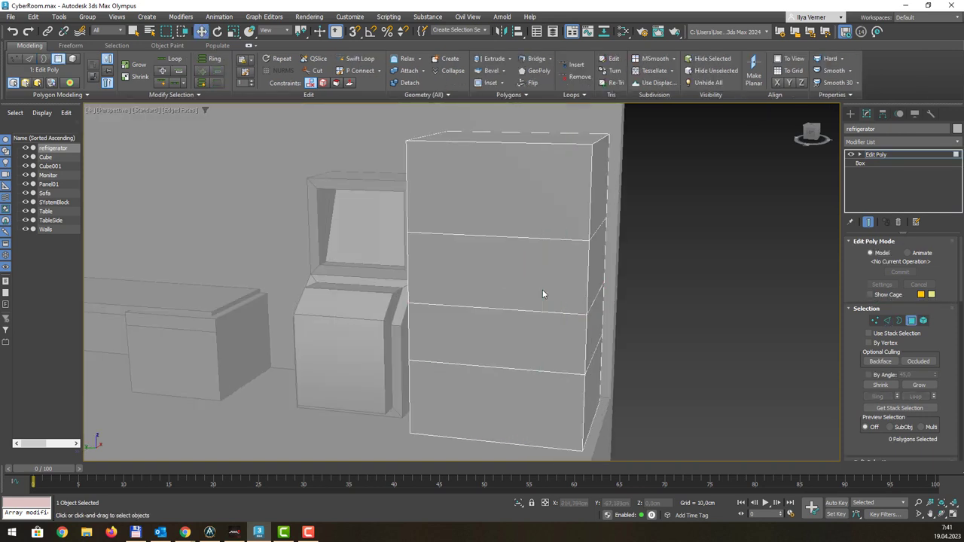
pyautogui.click(543, 290)
pyautogui.keyDown('ctrl'); pyautogui.click(530, 339); pyautogui.keyUp('ctrl')
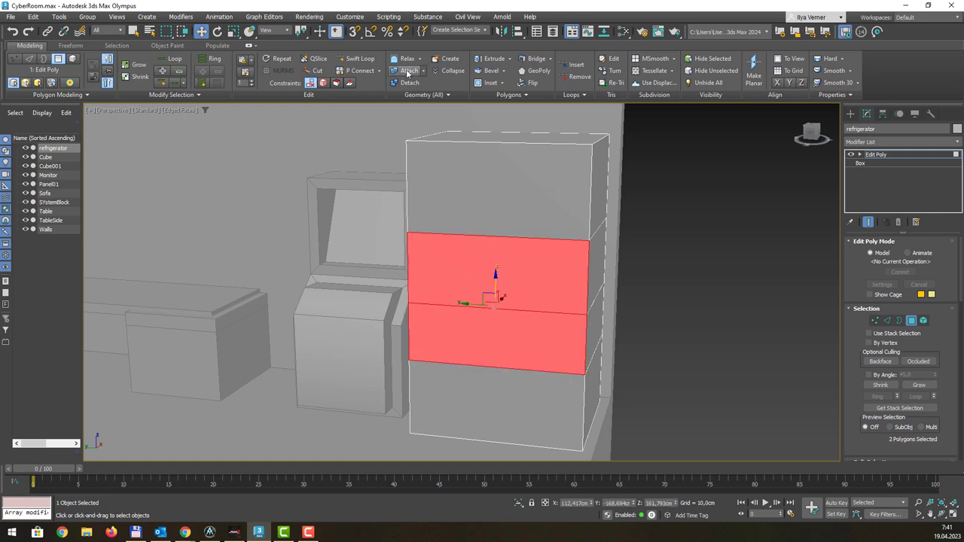
pyautogui.click(489, 83)
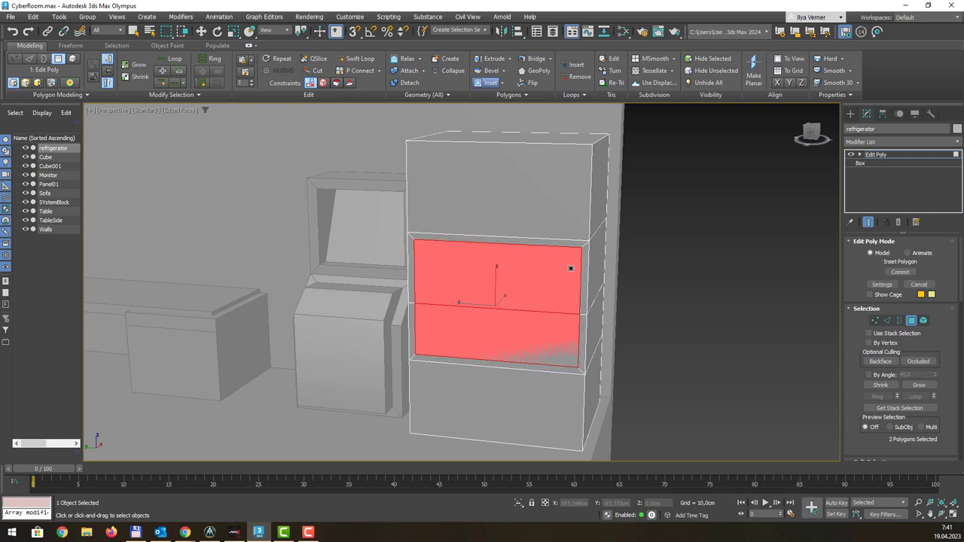
pyautogui.moveTo(582, 255); pyautogui.dragTo(569, 269)
pyautogui.press('F10')
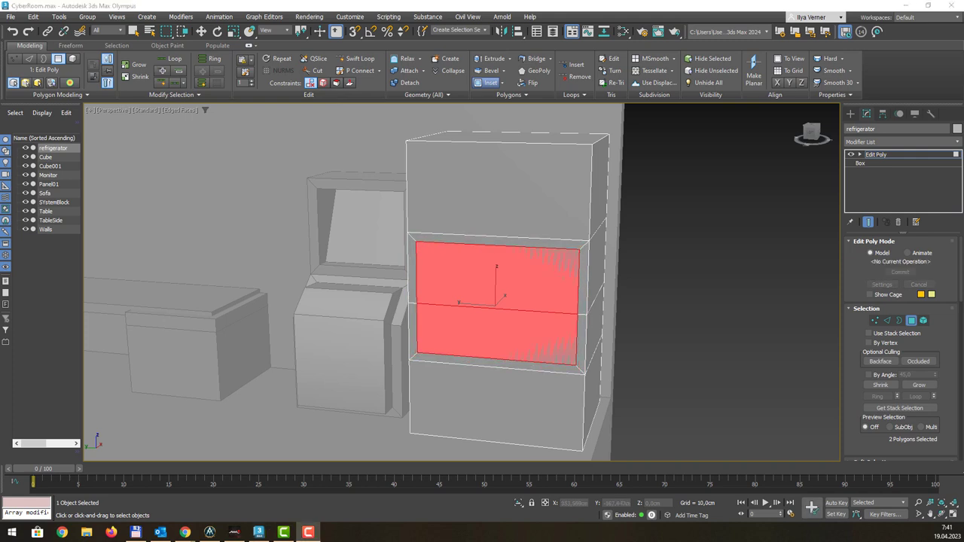
# Extrude the inset faces inward into a recessed compartment and orbit to inspect it.
pyautogui.click(494, 58)
pyautogui.moveTo(546, 295); pyautogui.dragTo(523, 327)
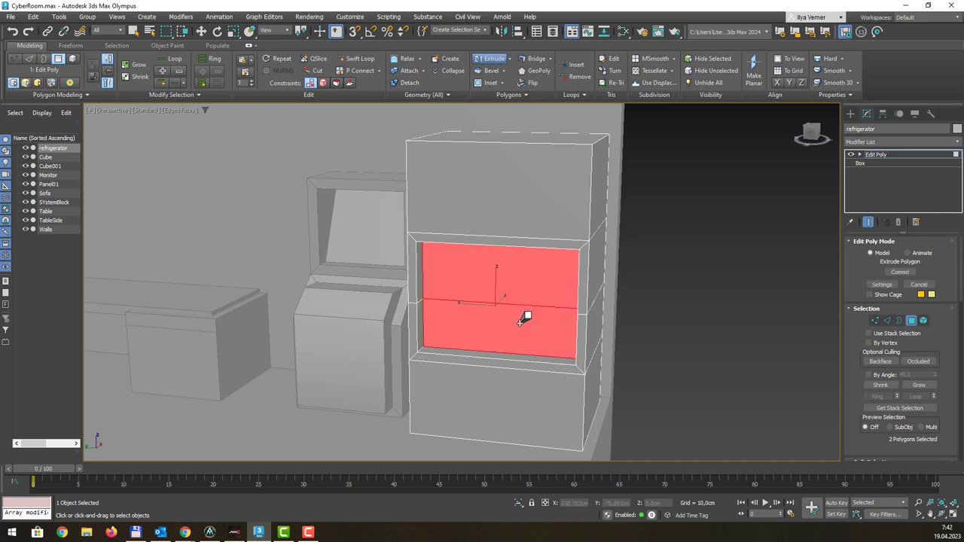
pyautogui.rightClick(523, 320)
pyautogui.moveTo(573, 210)
pyautogui.keyDown('alt'); pyautogui.mouseDown(button='middle')
pyautogui.moveTo(555, 206)
pyautogui.moveTo(591, 212)
pyautogui.mouseUp(button='middle'); pyautogui.keyUp('alt')
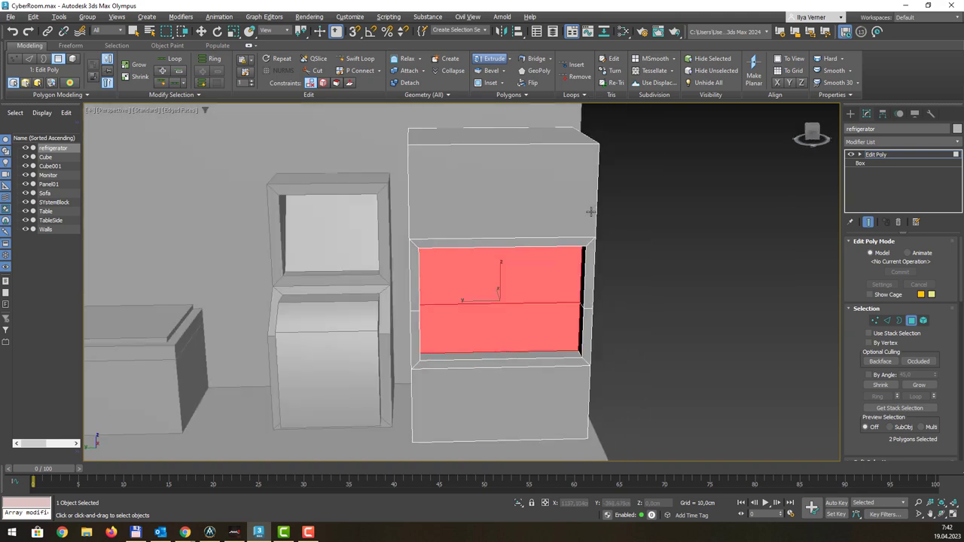
pyautogui.moveTo(591, 212)
pyautogui.keyDown('alt'); pyautogui.mouseDown(button='middle')
pyautogui.moveTo(637, 216)
pyautogui.moveTo(551, 217)
pyautogui.mouseUp(button='middle'); pyautogui.keyUp('alt')
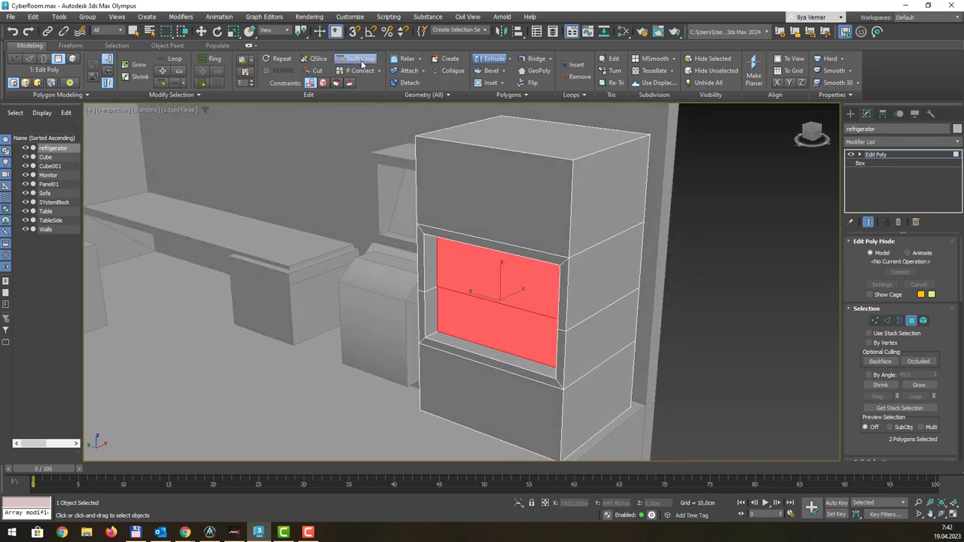
# Swift Loop one horizontal loop near the refrigerator top and one vertical loop down its front.
pyautogui.click(357, 59)
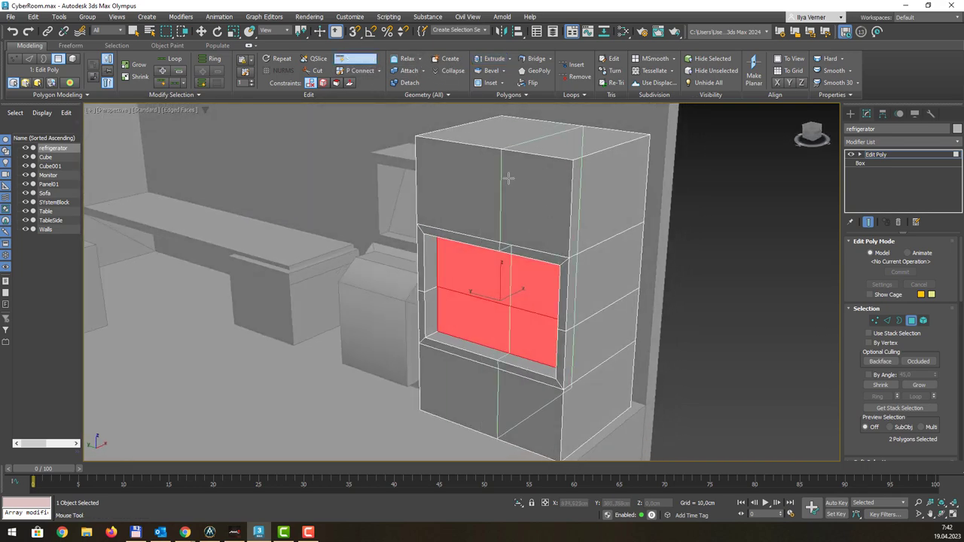
pyautogui.click(568, 210)
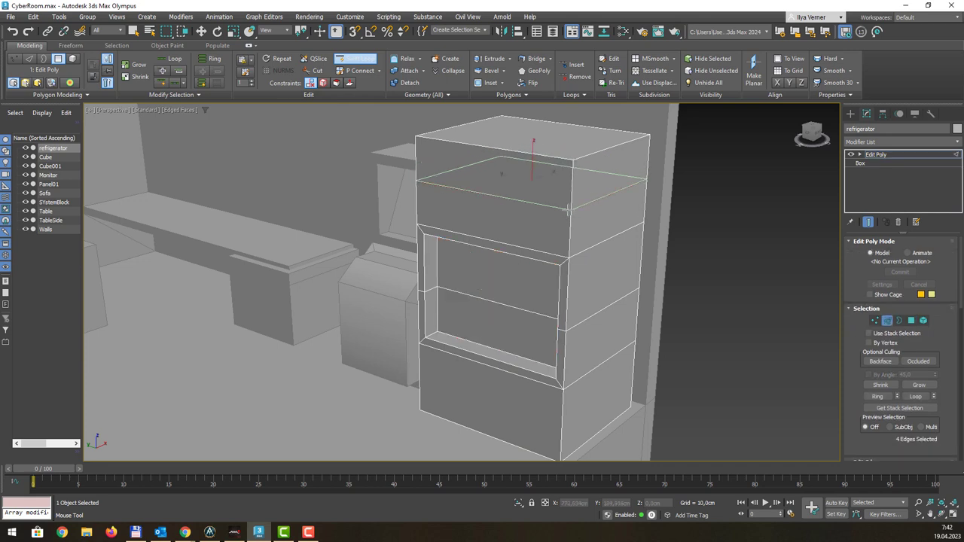
pyautogui.click(612, 215)
pyautogui.rightClick(612, 215)
pyautogui.moveTo(629, 192)
pyautogui.keyDown('alt'); pyautogui.mouseDown(button='middle')
pyautogui.moveTo(621, 178)
pyautogui.moveTo(601, 179)
pyautogui.mouseUp(button='middle'); pyautogui.keyUp('alt')
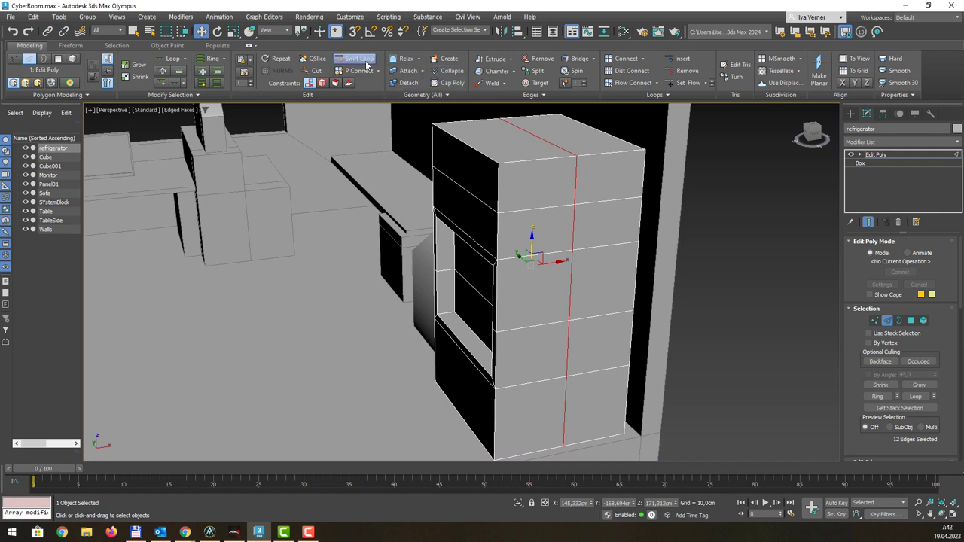
pyautogui.keyDown('alt'); pyautogui.moveTo(384, 228); pyautogui.dragTo(380, 229, button='middle'); pyautogui.keyUp('alt')
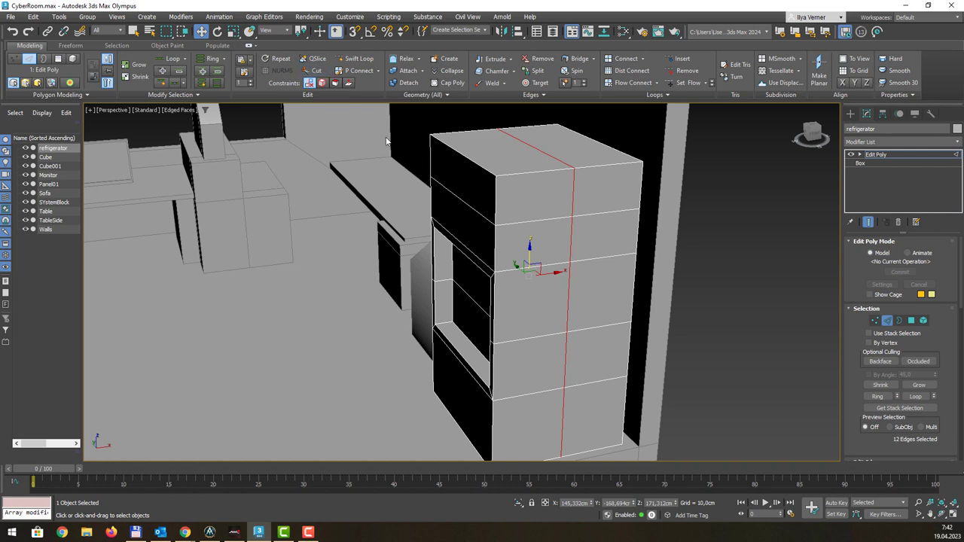
# With vertex snapping on, cut edges from the centre vertex to the top corners and right edge.
pyautogui.press('s')
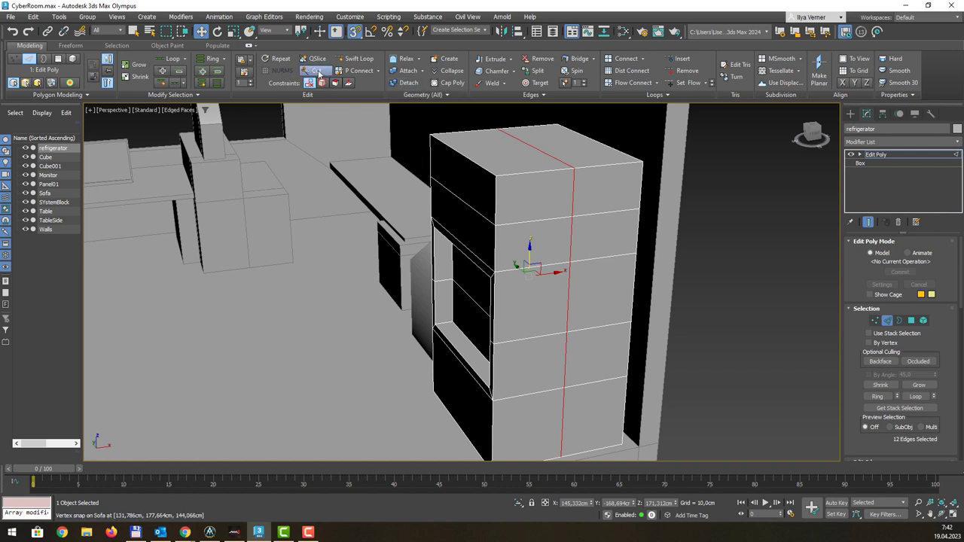
pyautogui.click(318, 73)
pyautogui.click(570, 215)
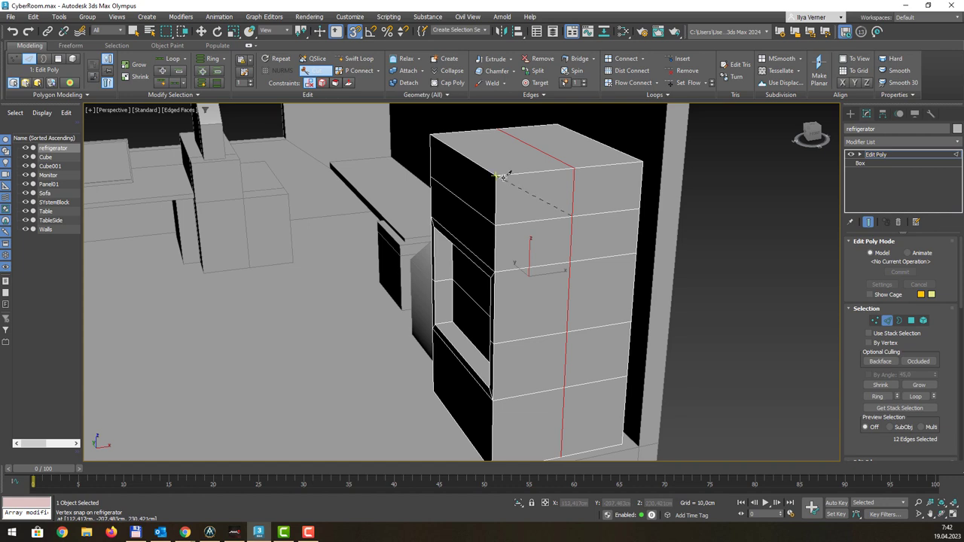
pyautogui.click(498, 177)
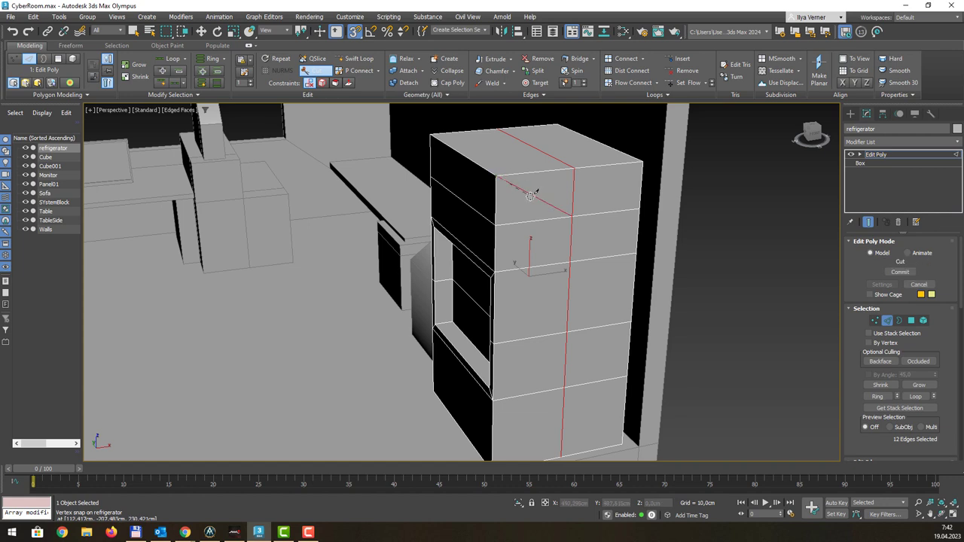
pyautogui.click(642, 162)
pyautogui.click(574, 216)
pyautogui.click(637, 251)
pyautogui.click(568, 221)
# From a new angle, cut more edges from the centre vertex to the top corners and right edge.
pyautogui.keyDown('alt'); pyautogui.moveTo(485, 209); pyautogui.dragTo(615, 204, button='middle'); pyautogui.keyUp('alt')
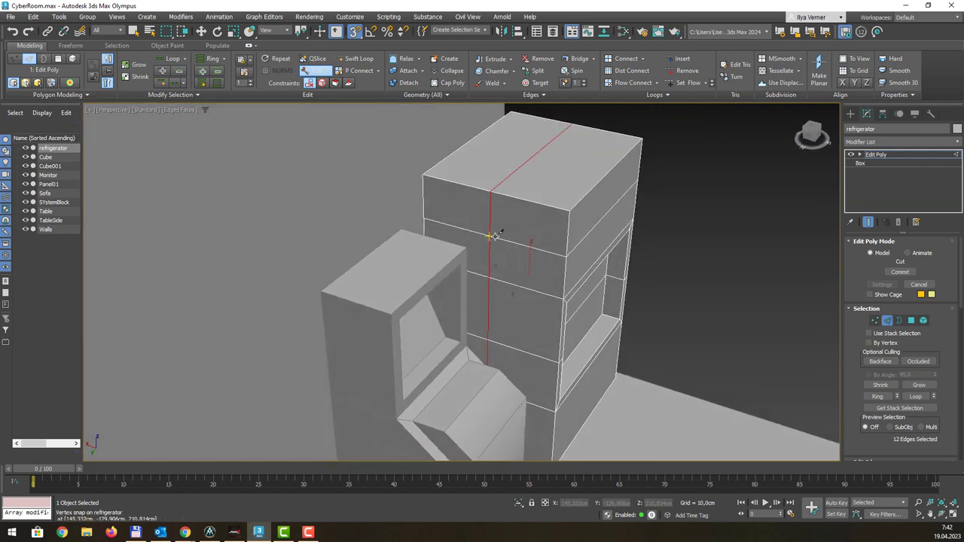
pyautogui.click(425, 175)
pyautogui.click(491, 234)
pyautogui.click(561, 216)
pyautogui.click(491, 236)
pyautogui.click(561, 294)
pyautogui.moveTo(547, 273); pyautogui.dragTo(535, 261, button='middle')
pyautogui.rightClick(536, 261)
# Isolate the refrigerator with Alt+Q and cut one more edge from the centre to the left edge.
pyautogui.hotkey('alt', 'q')
pyautogui.hotkey('alt', 'c')
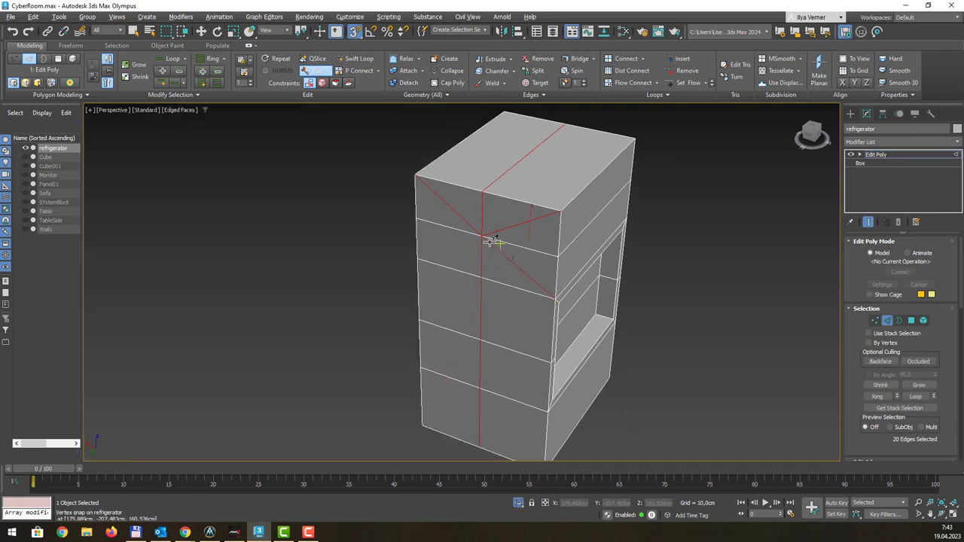
pyautogui.click(484, 236)
pyautogui.click(419, 258)
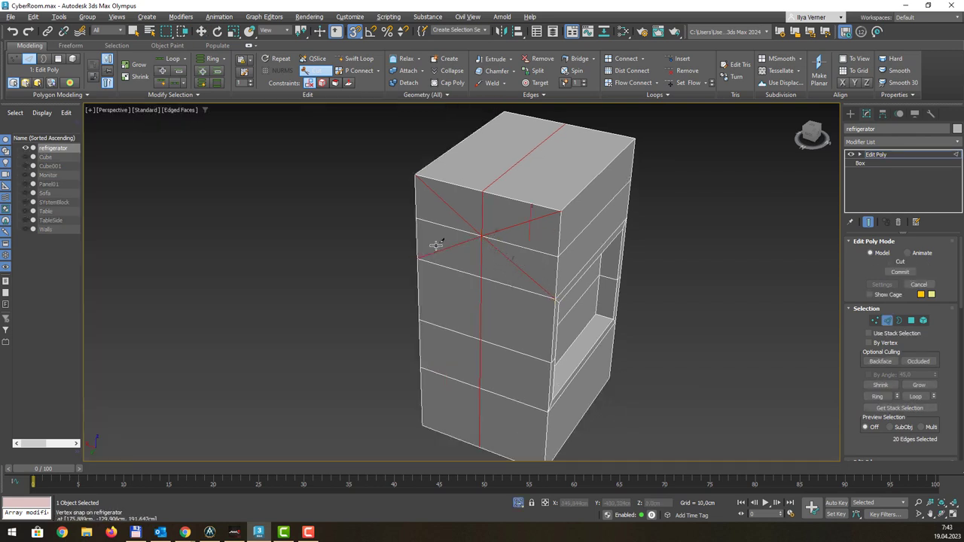
pyautogui.press('1')
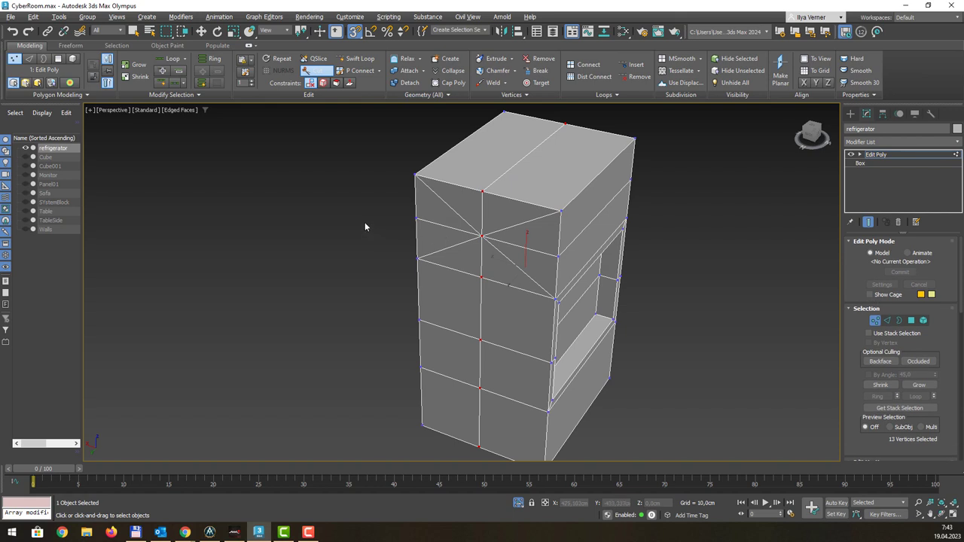
pyautogui.click(331, 221)
pyautogui.press('w')
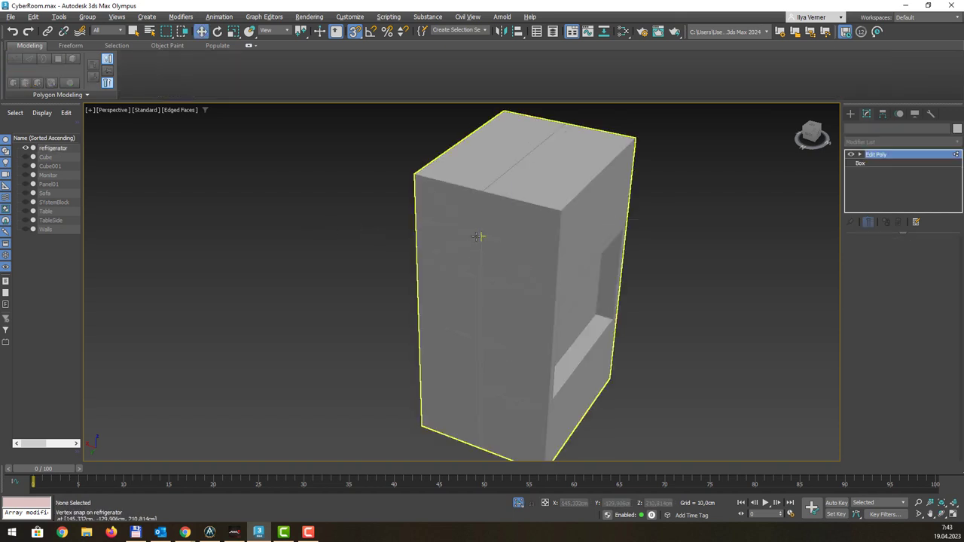
pyautogui.click(478, 237)
pyautogui.press('1')
pyautogui.press('1')
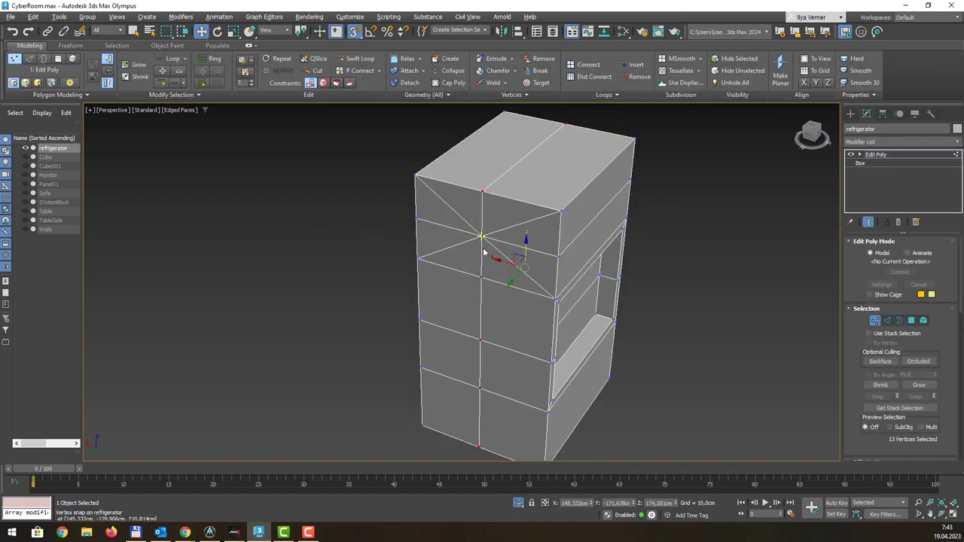
pyautogui.click(483, 236)
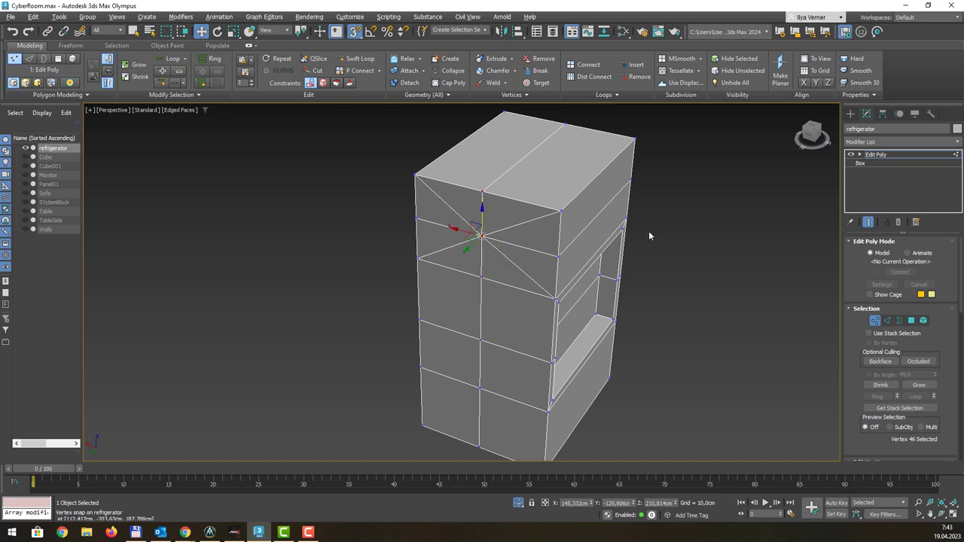
pyautogui.keyDown('alt'); pyautogui.moveTo(664, 224); pyautogui.dragTo(521, 208, button='middle'); pyautogui.keyUp('alt')
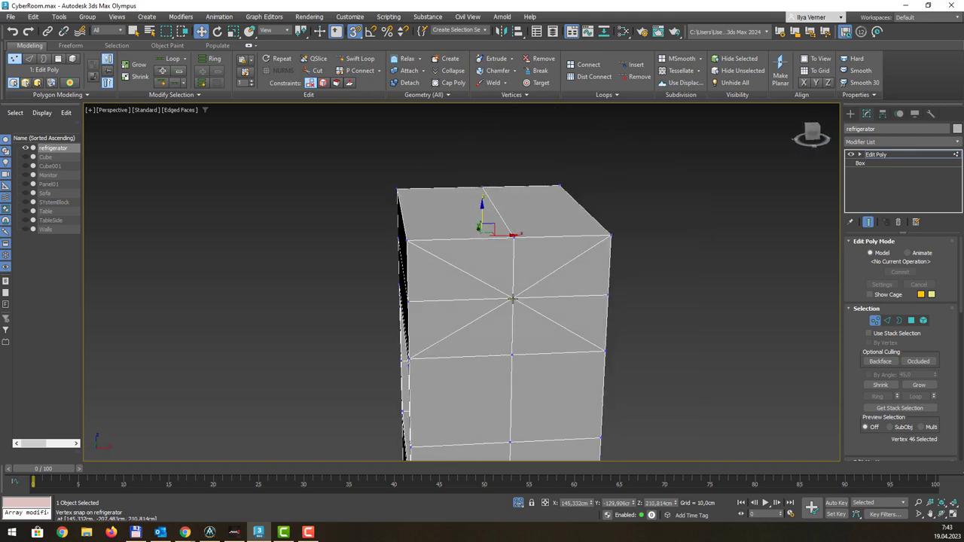
pyautogui.click(513, 238)
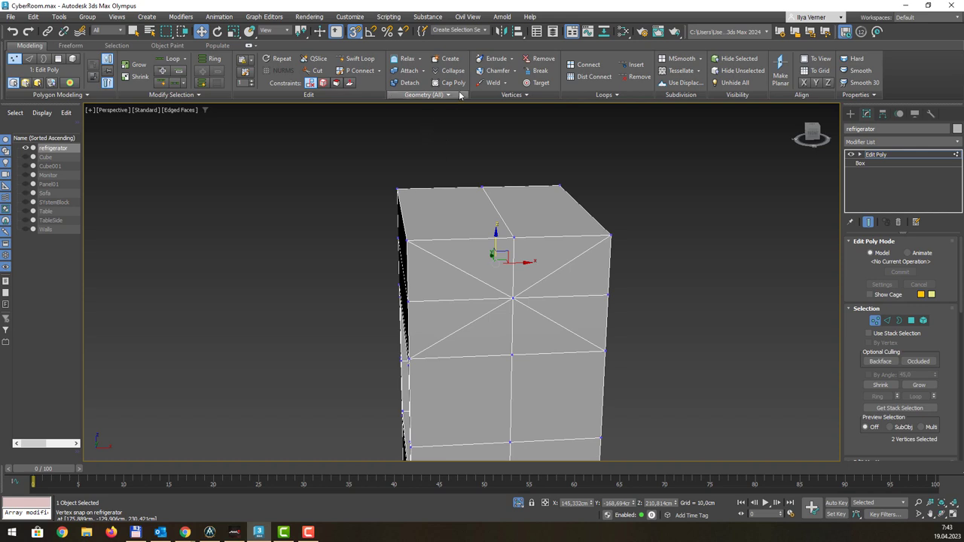
pyautogui.keyDown('shift'); pyautogui.click(499, 71); pyautogui.keyUp('shift')
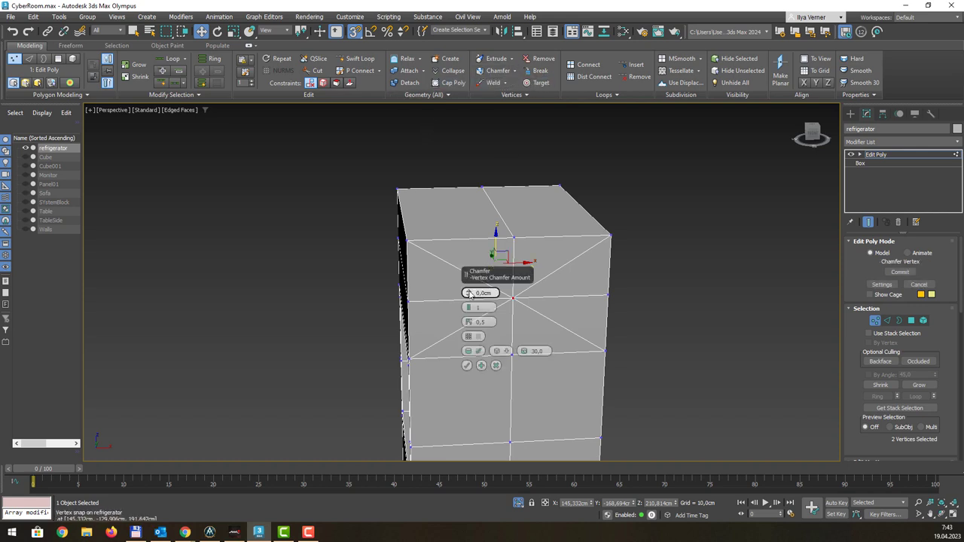
pyautogui.moveTo(468, 293); pyautogui.dragTo(472, 249)
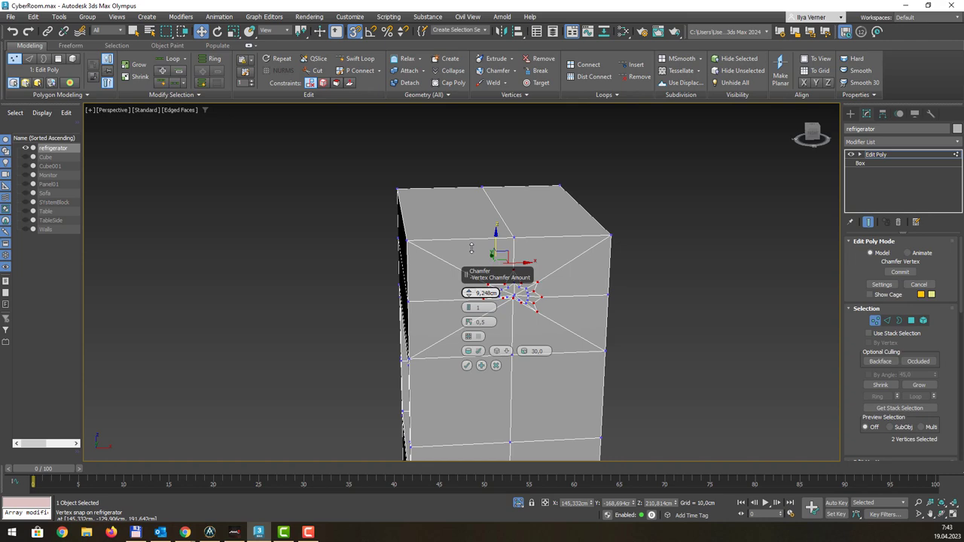
pyautogui.click(469, 311)
pyautogui.moveTo(510, 258)
pyautogui.keyDown('alt'); pyautogui.mouseDown(button='middle')
pyautogui.moveTo(508, 217)
pyautogui.moveTo(696, 236)
pyautogui.moveTo(489, 264)
pyautogui.mouseUp(button='middle'); pyautogui.keyUp('alt')
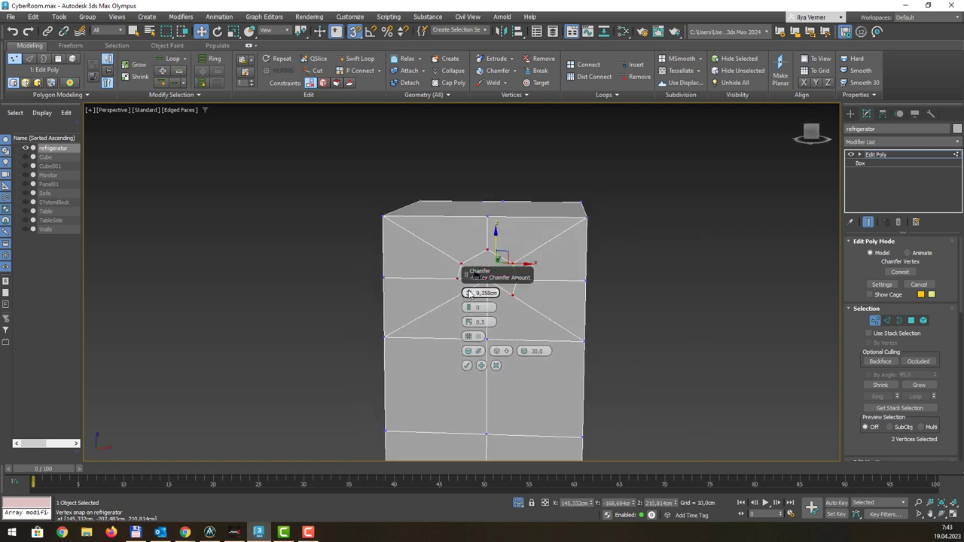
pyautogui.rightClick(467, 293)
pyautogui.click(544, 215)
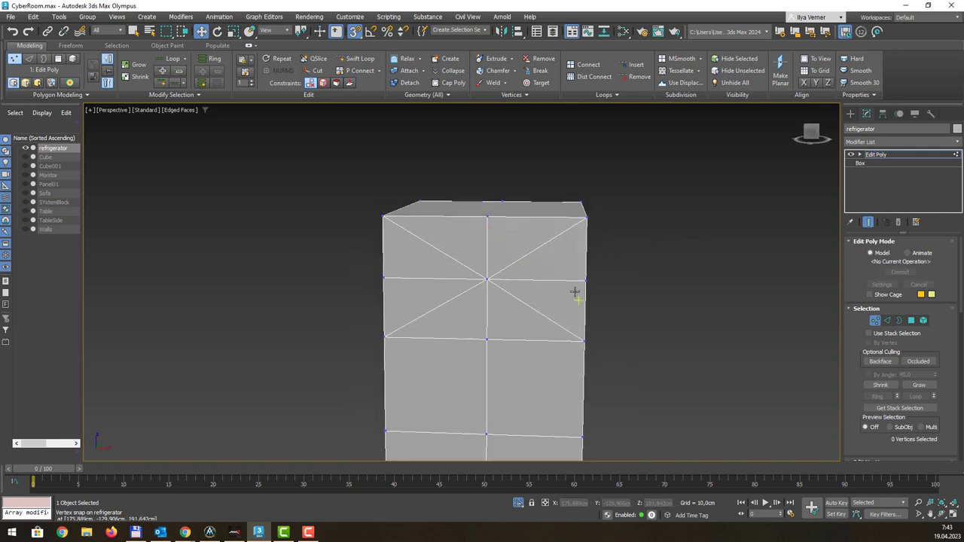
pyautogui.keyDown('alt'); pyautogui.moveTo(575, 291); pyautogui.dragTo(650, 290, button='middle'); pyautogui.keyUp('alt')
pyautogui.scroll(5, 506, 287)
pyautogui.moveTo(505, 287)
pyautogui.keyDown('alt'); pyautogui.mouseDown(button='middle')
pyautogui.moveTo(620, 264)
pyautogui.moveTo(575, 264)
pyautogui.moveTo(550, 292)
pyautogui.mouseUp(button='middle'); pyautogui.keyUp('alt')
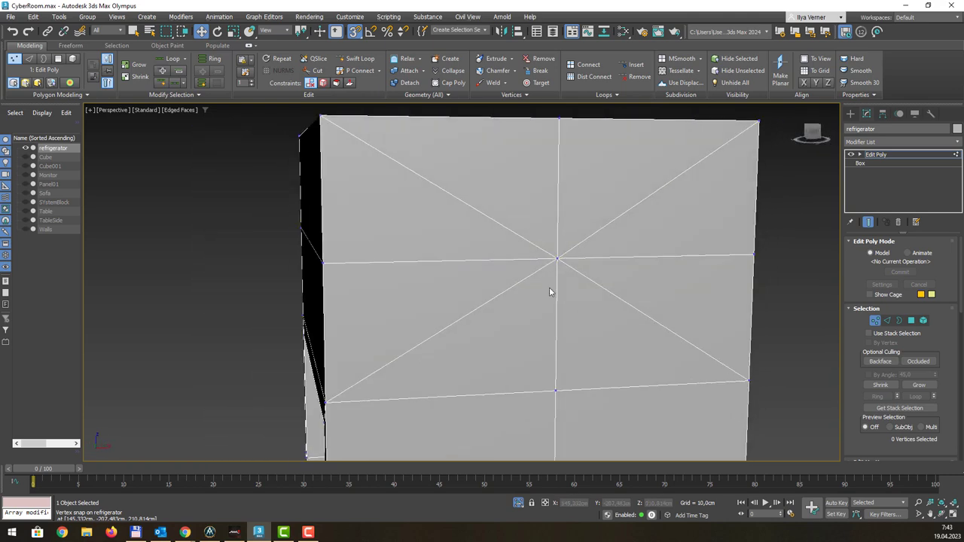
pyautogui.press('4')
pyautogui.click(539, 318)
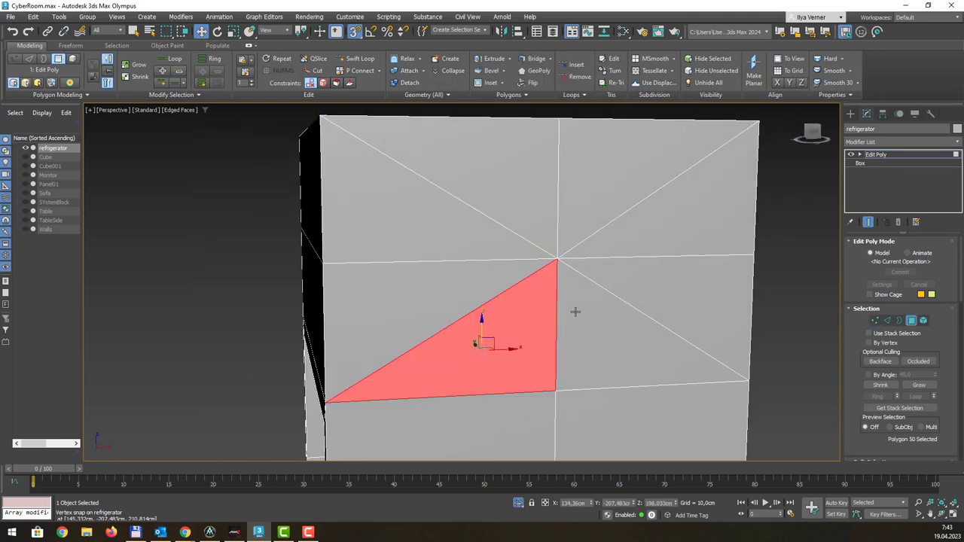
pyautogui.click(575, 311)
pyautogui.click(630, 272)
pyautogui.click(634, 227)
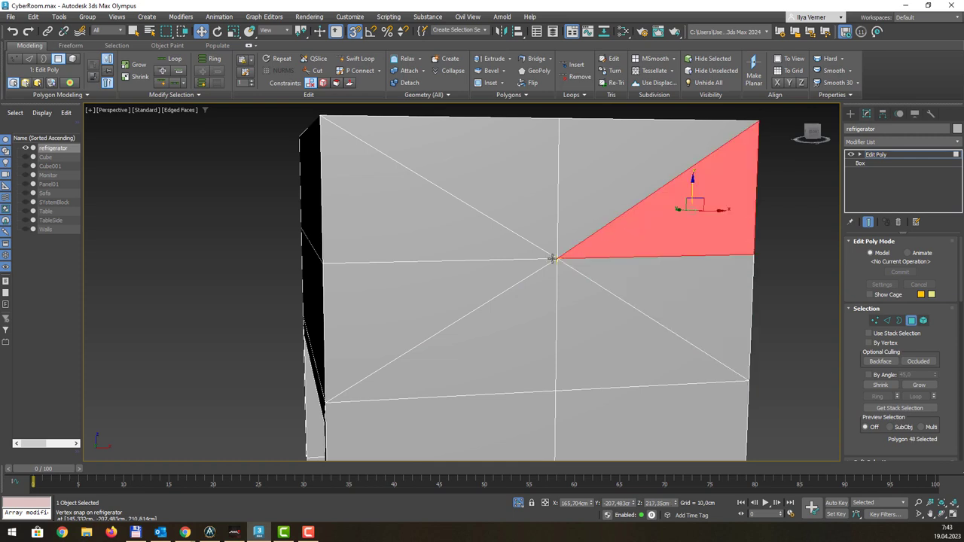
pyautogui.press('1')
pyautogui.moveTo(547, 251); pyautogui.dragTo(548, 251)
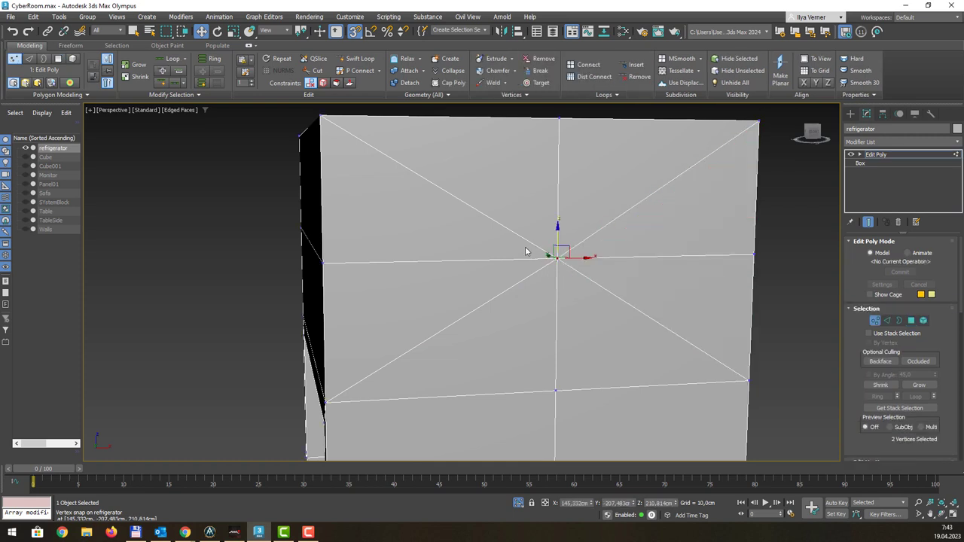
pyautogui.click(491, 74)
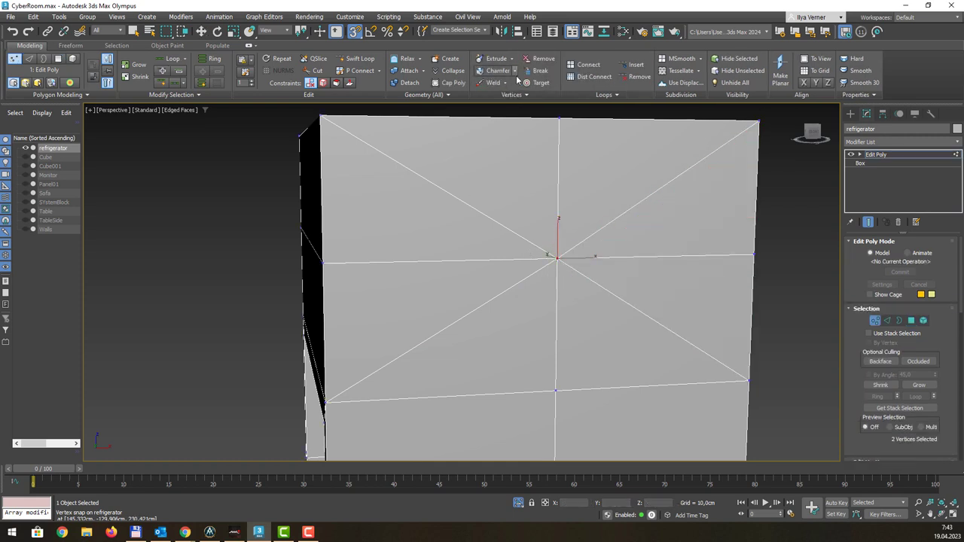
pyautogui.click(517, 73)
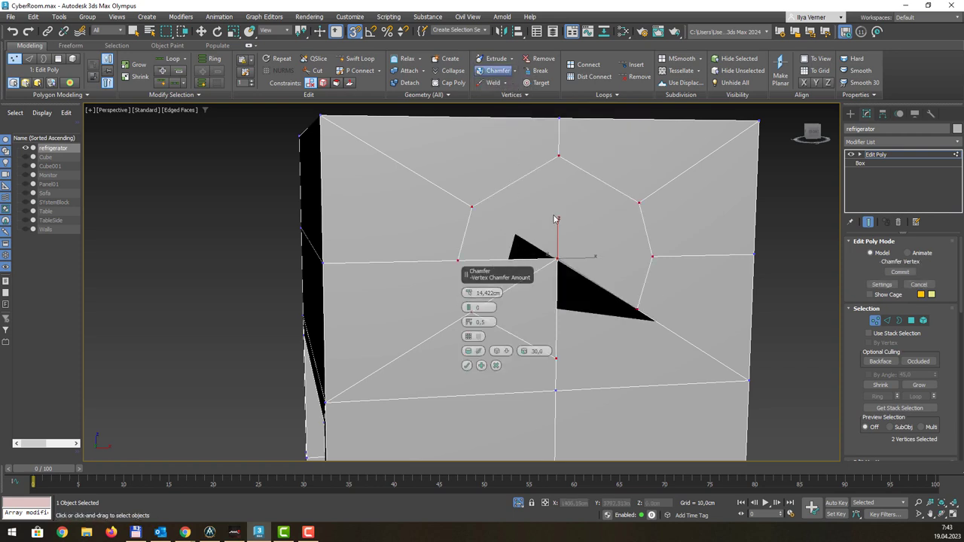
pyautogui.press('Escape')
pyautogui.moveTo(554, 208)
pyautogui.keyDown('alt'); pyautogui.mouseDown(button='middle')
pyautogui.moveTo(568, 225)
pyautogui.moveTo(562, 217)
pyautogui.moveTo(553, 234)
pyautogui.moveTo(577, 249)
pyautogui.moveTo(721, 235)
pyautogui.moveTo(558, 233)
pyautogui.moveTo(603, 241)
pyautogui.moveTo(570, 253)
pyautogui.mouseUp(button='middle'); pyautogui.keyUp('alt')
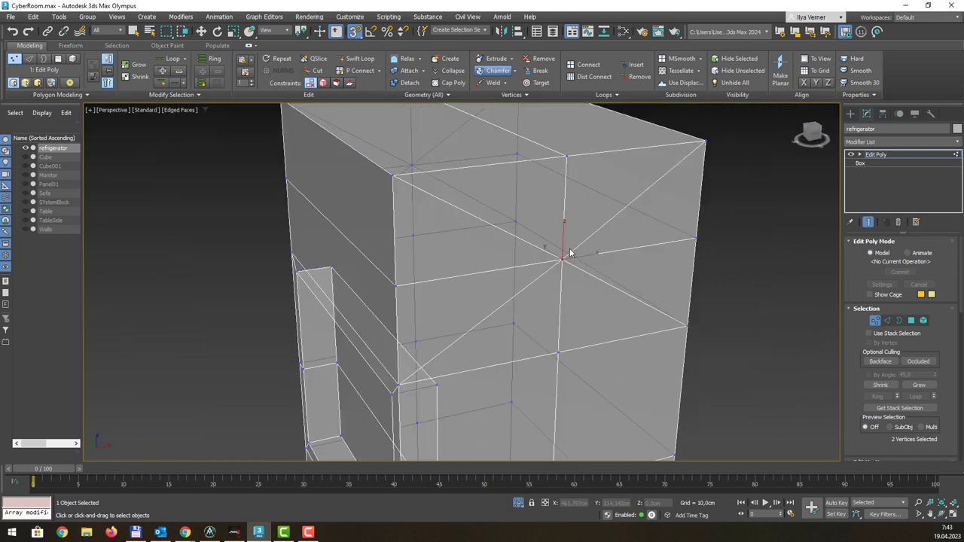
pyautogui.click(514, 59)
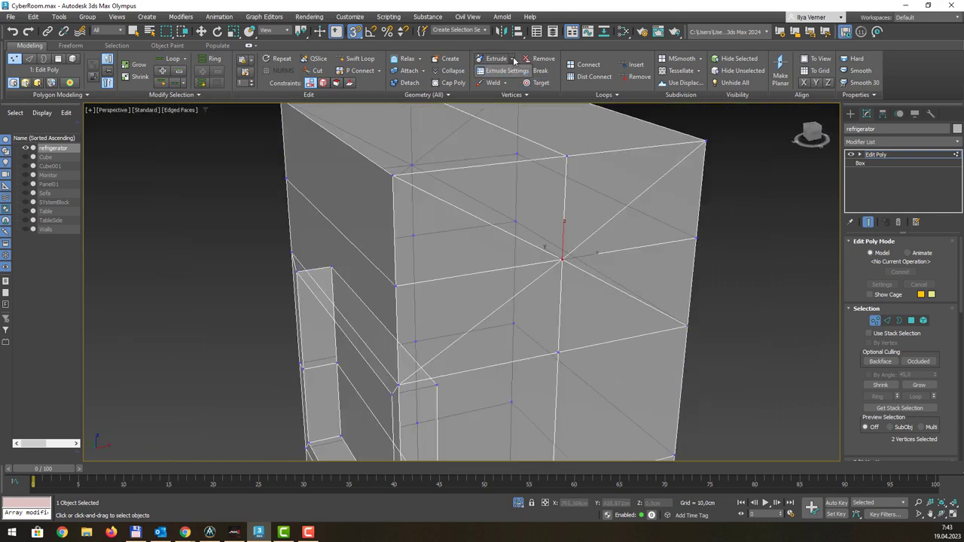
pyautogui.click(514, 70)
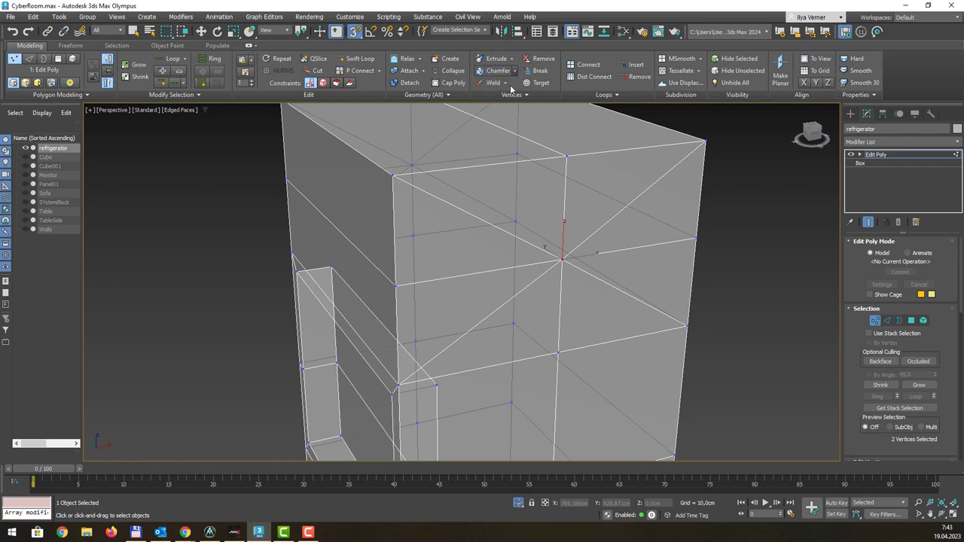
pyautogui.click(507, 83)
pyautogui.press('Escape')
pyautogui.press('w')
# Select both star-centre vertices and chamfer them at 14.422 cm into octagonal rings.
pyautogui.click(580, 290)
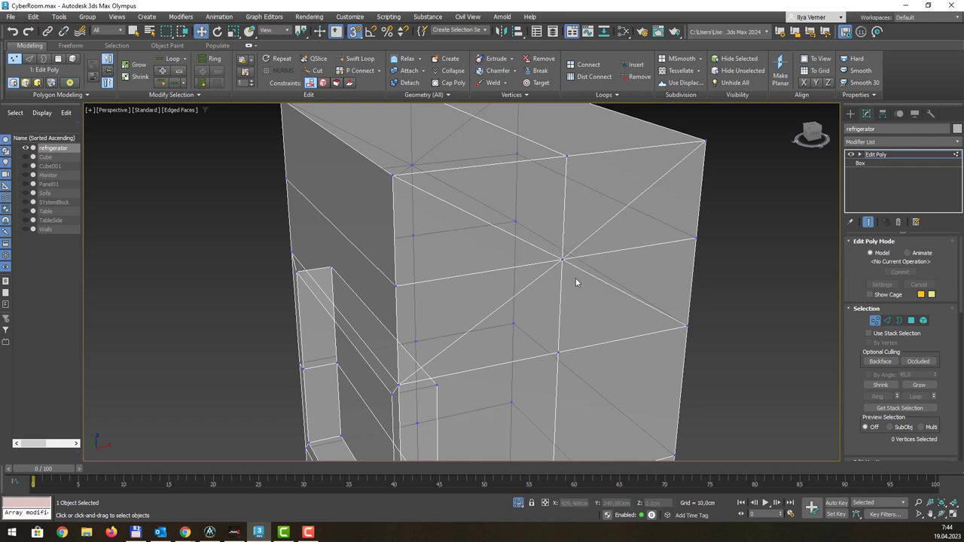
pyautogui.keyDown('alt'); pyautogui.moveTo(575, 277); pyautogui.dragTo(542, 271, button='middle'); pyautogui.keyUp('alt')
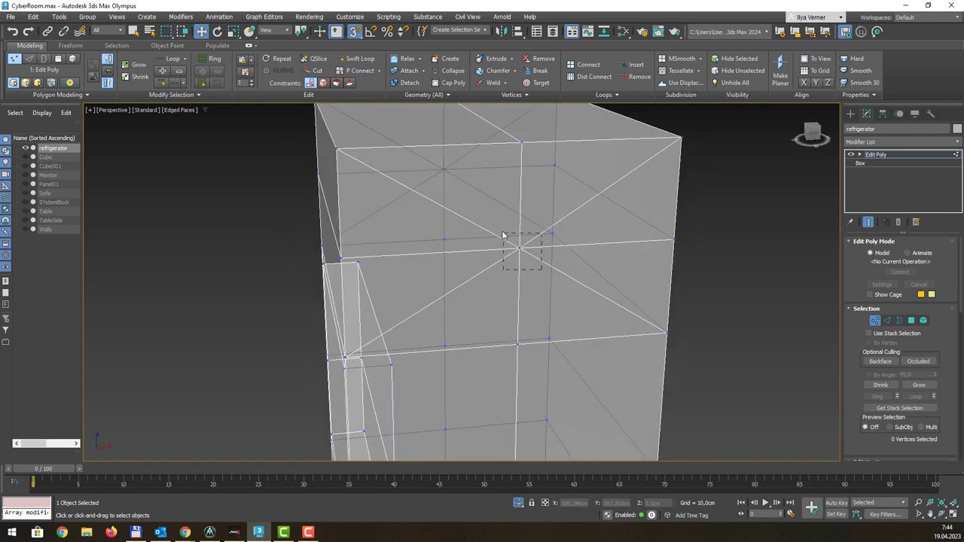
pyautogui.moveTo(504, 236); pyautogui.dragTo(503, 237)
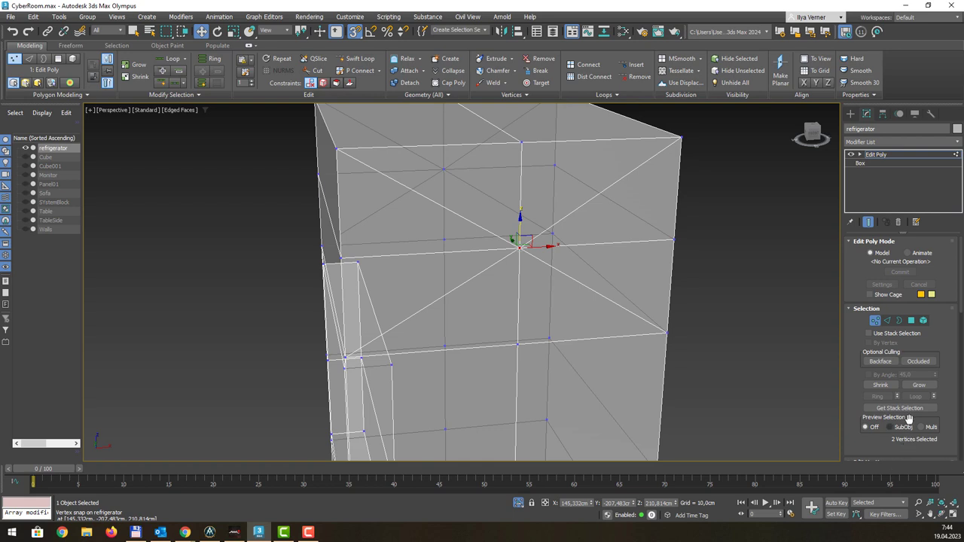
pyautogui.scroll(-1, 909, 419)
pyautogui.scroll(-1, 910, 414)
pyautogui.scroll(-1, 911, 409)
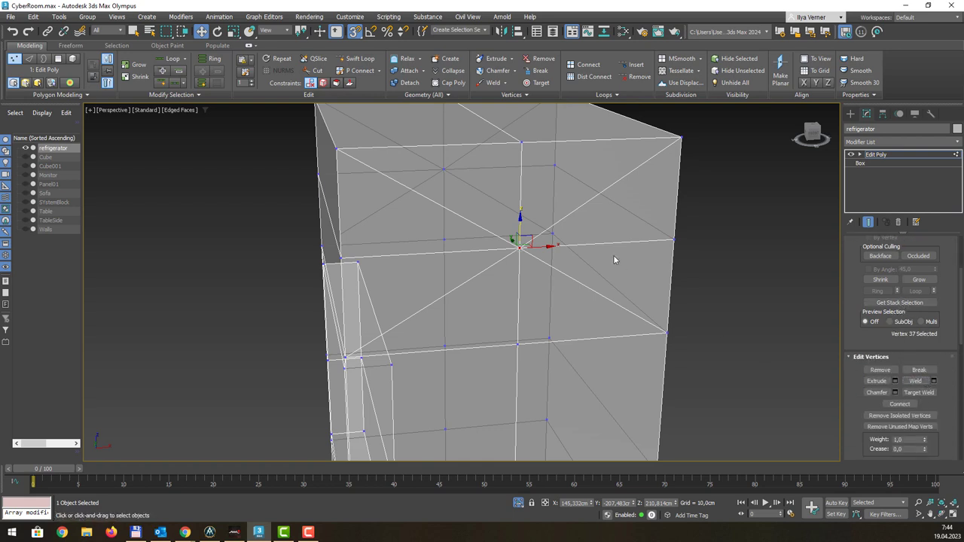
pyautogui.moveTo(614, 263)
pyautogui.keyDown('alt'); pyautogui.mouseDown(button='middle')
pyautogui.moveTo(608, 254)
pyautogui.moveTo(721, 246)
pyautogui.moveTo(356, 398)
pyautogui.moveTo(366, 344)
pyautogui.mouseUp(button='middle'); pyautogui.keyUp('alt')
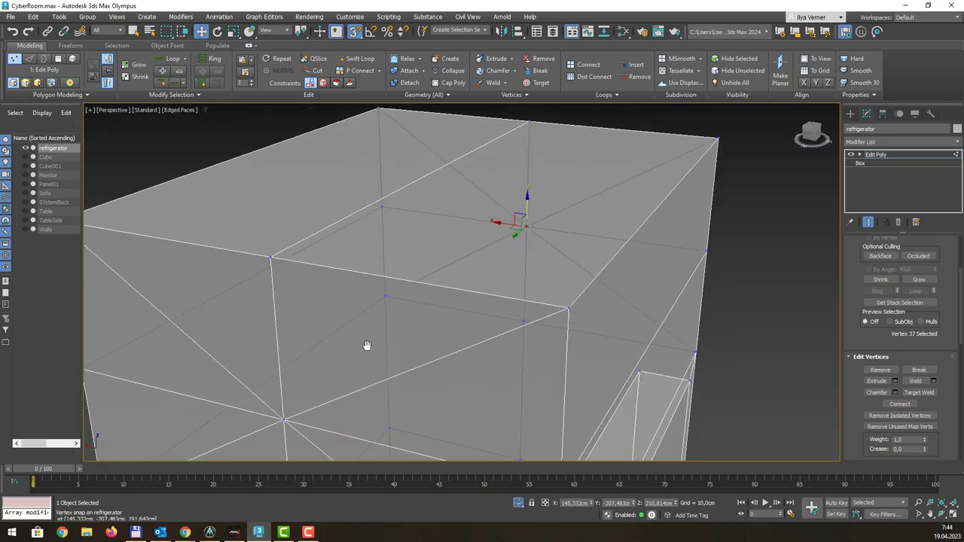
pyautogui.keyDown('ctrl'); pyautogui.click(286, 413); pyautogui.keyUp('ctrl')
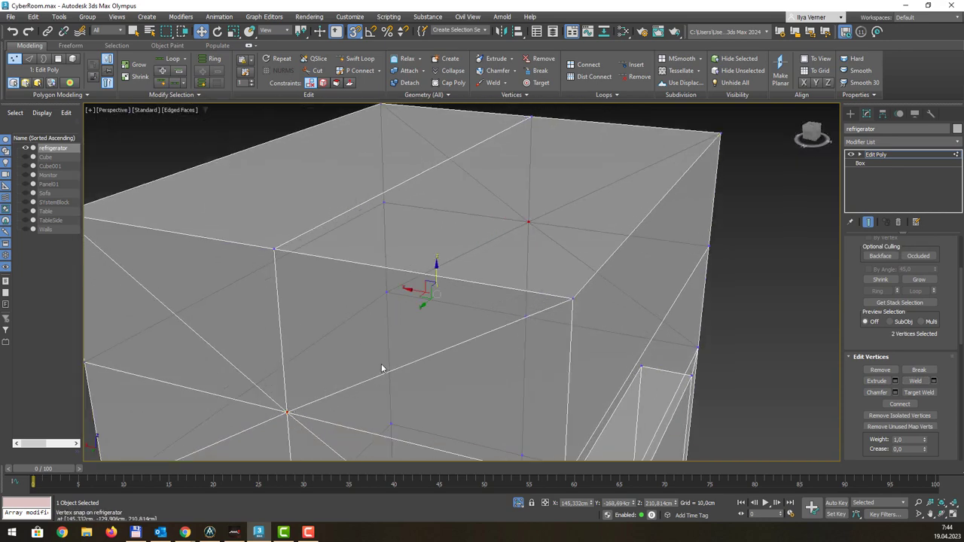
pyautogui.click(516, 71)
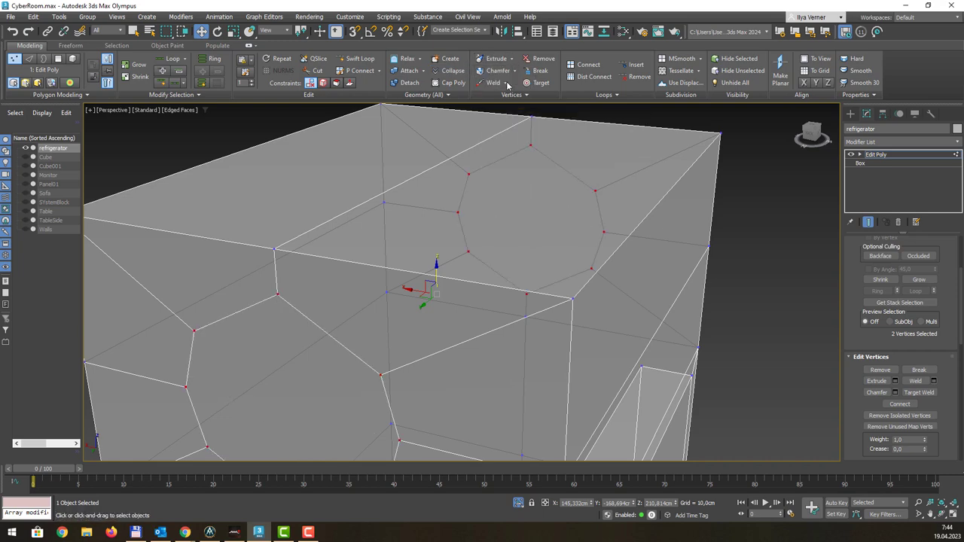
pyautogui.moveTo(516, 239)
pyautogui.keyDown('alt'); pyautogui.mouseDown(button='middle')
pyautogui.moveTo(603, 198)
pyautogui.moveTo(447, 183)
pyautogui.mouseUp(button='middle'); pyautogui.keyUp('alt')
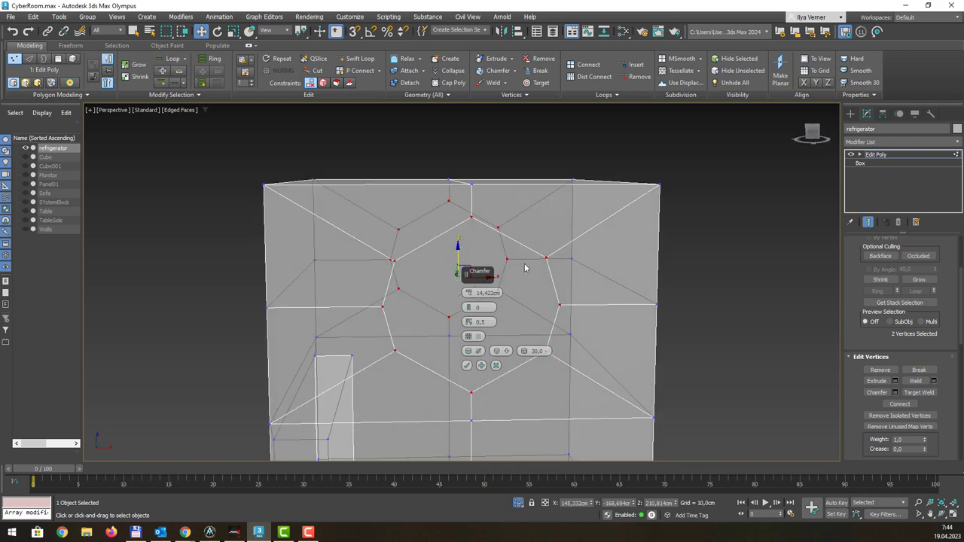
pyautogui.click(466, 365)
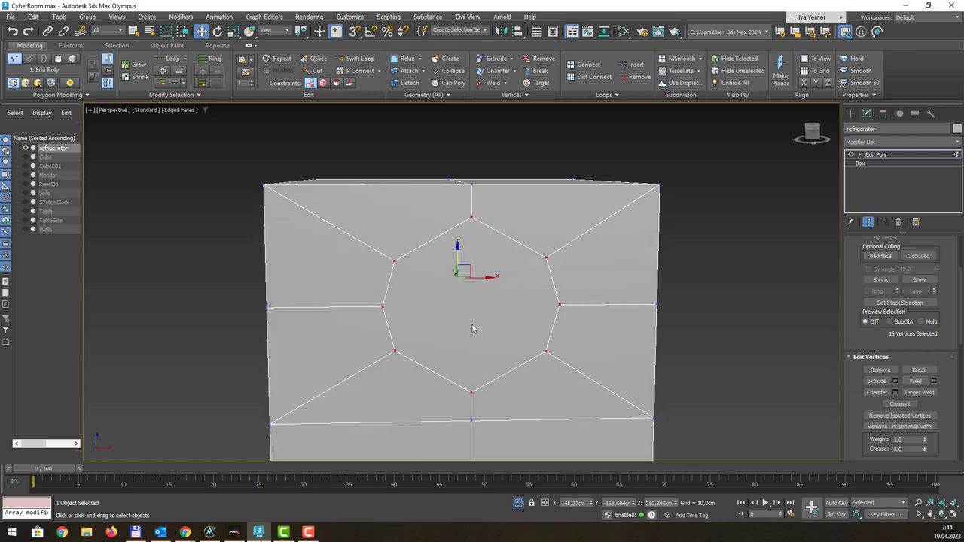
pyautogui.keyDown('alt'); pyautogui.moveTo(493, 261); pyautogui.dragTo(533, 281, button='middle'); pyautogui.keyUp('alt')
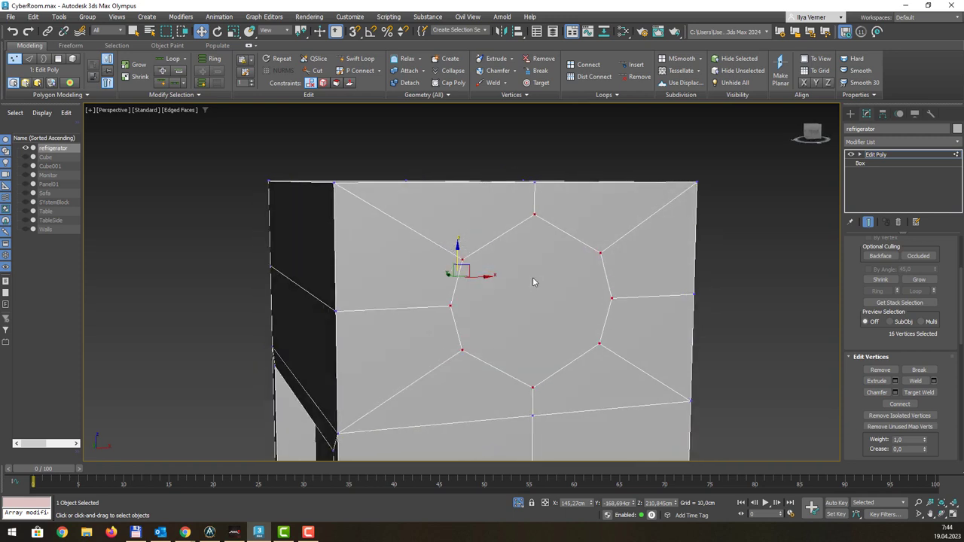
# Select both octagonal faces on the refrigerator and nudge them slightly outward.
pyautogui.press('4')
pyautogui.click(525, 277)
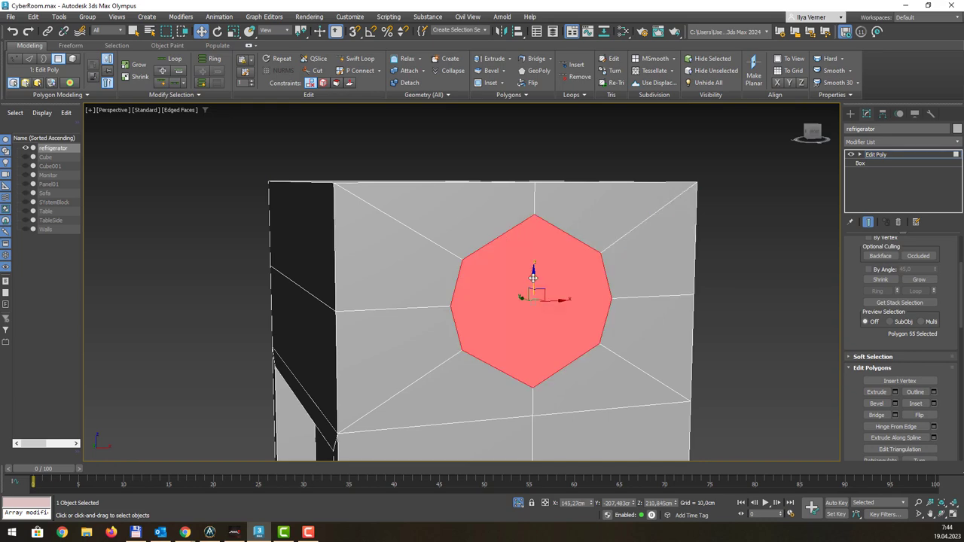
pyautogui.moveTo(514, 275)
pyautogui.keyDown('alt'); pyautogui.mouseDown(button='middle')
pyautogui.moveTo(612, 269)
pyautogui.moveTo(458, 280)
pyautogui.moveTo(483, 255)
pyautogui.mouseUp(button='middle'); pyautogui.keyUp('alt')
pyautogui.keyDown('ctrl'); pyautogui.click(275, 318); pyautogui.keyUp('ctrl')
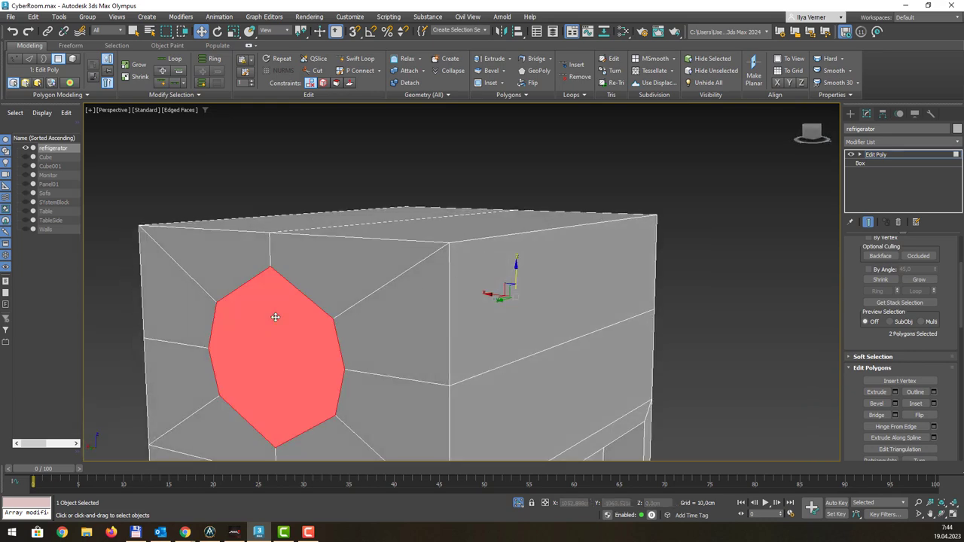
pyautogui.moveTo(633, 219)
pyautogui.keyDown('alt'); pyautogui.mouseDown(button='middle')
pyautogui.moveTo(515, 226)
pyautogui.moveTo(442, 285)
pyautogui.moveTo(448, 280)
pyautogui.mouseUp(button='middle'); pyautogui.keyUp('alt')
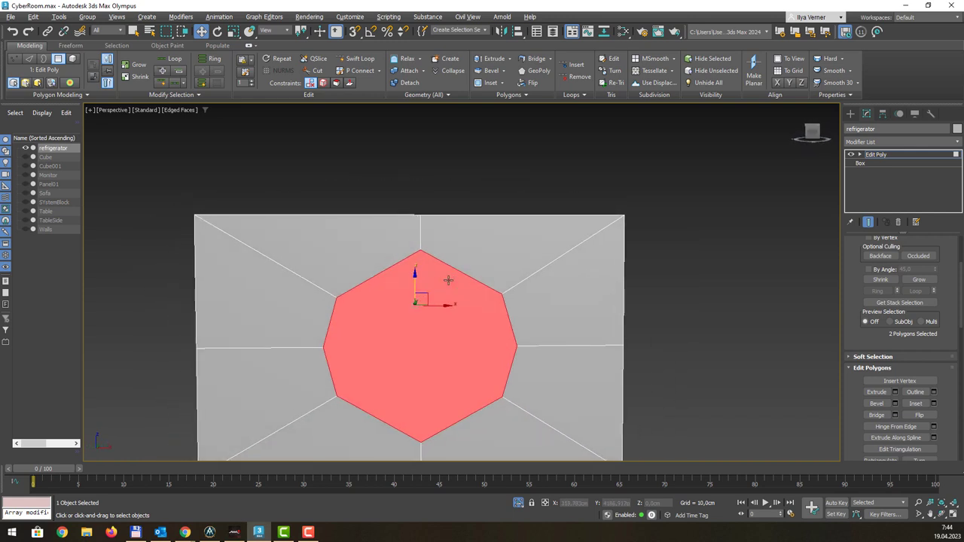
pyautogui.scroll(-2, 445, 283)
pyautogui.press('r')
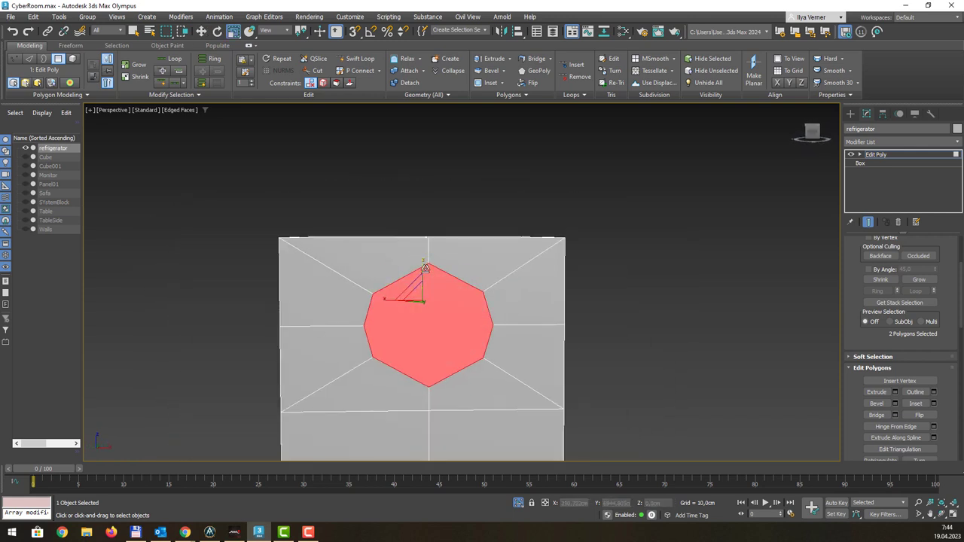
pyautogui.moveTo(422, 264)
pyautogui.keyDown('alt'); pyautogui.mouseDown(button='middle')
pyautogui.moveTo(480, 293)
pyautogui.moveTo(473, 175)
pyautogui.mouseUp(button='middle'); pyautogui.keyUp('alt')
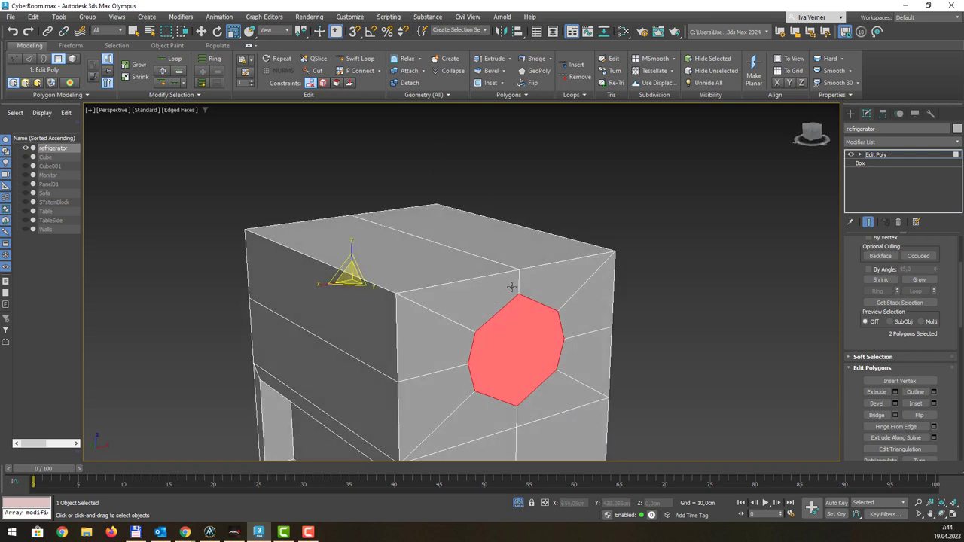
pyautogui.moveTo(510, 286)
pyautogui.keyDown('alt'); pyautogui.mouseDown(button='middle')
pyautogui.moveTo(487, 272)
pyautogui.moveTo(498, 284)
pyautogui.mouseUp(button='middle'); pyautogui.keyUp('alt')
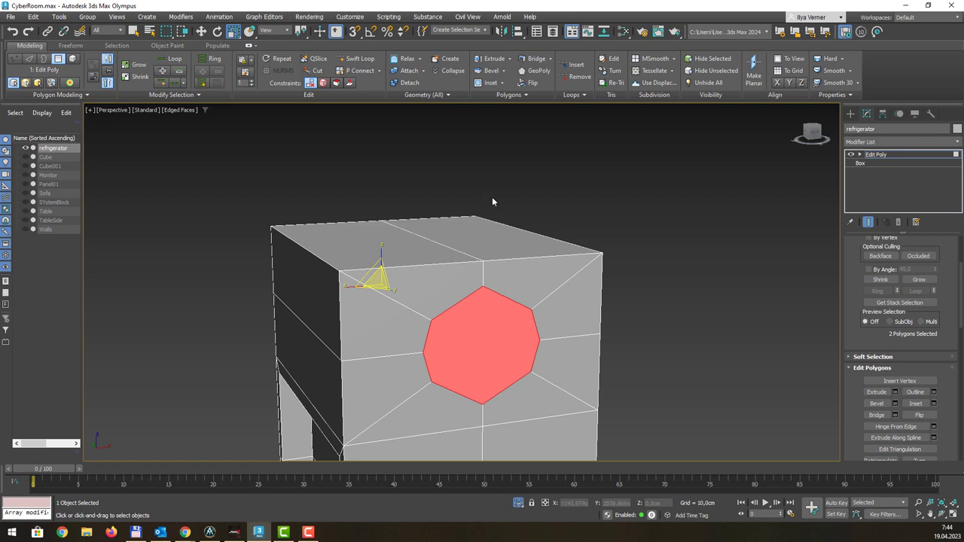
pyautogui.press('w')
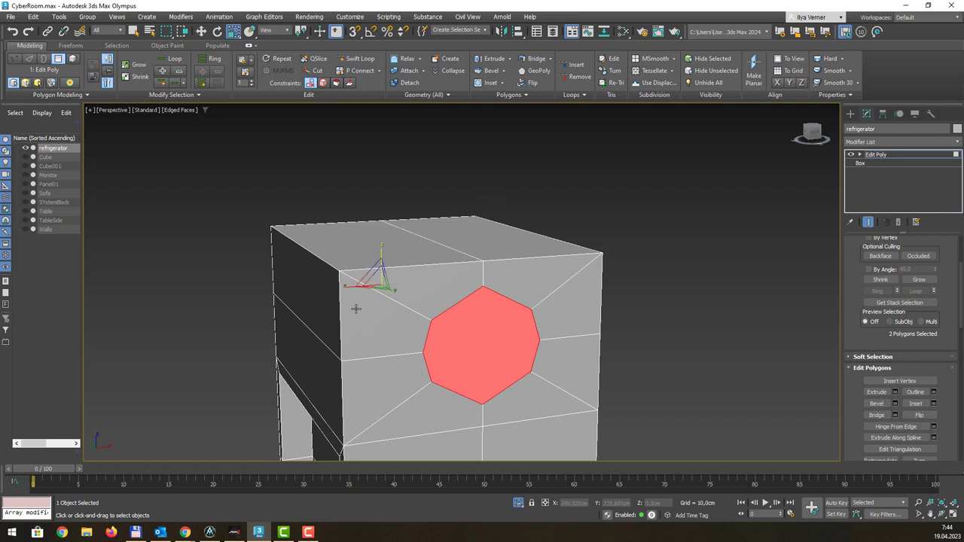
pyautogui.moveTo(346, 287); pyautogui.dragTo(434, 215)
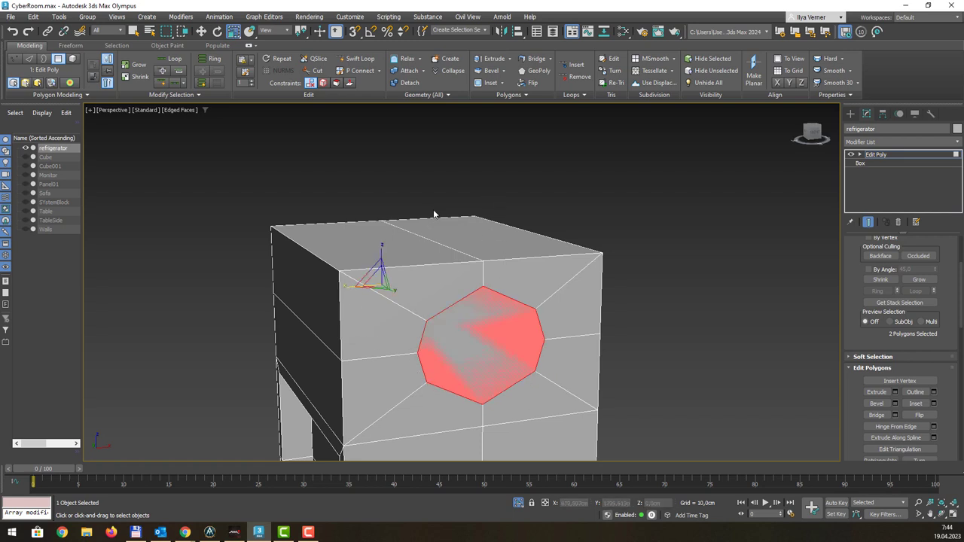
pyautogui.keyDown('alt'); pyautogui.moveTo(452, 247); pyautogui.dragTo(463, 248, button='middle'); pyautogui.keyUp('alt')
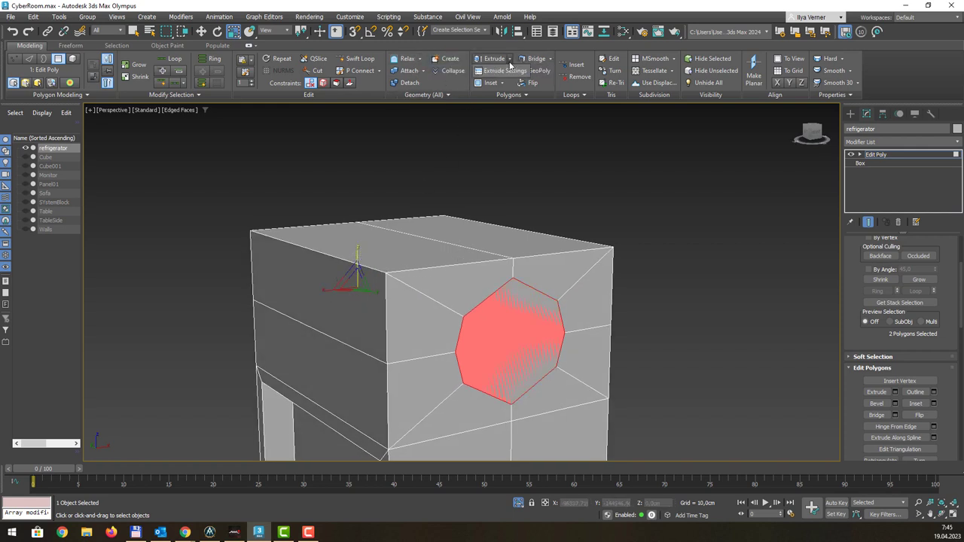
# Extrude the octagon faces -9.027 cm inward to form recesses.
pyautogui.hotkey('shift', 'e')
pyautogui.moveTo(538, 314)
pyautogui.keyDown('alt'); pyautogui.mouseDown(button='middle')
pyautogui.moveTo(439, 271)
pyautogui.moveTo(457, 323)
pyautogui.mouseUp(button='middle'); pyautogui.keyUp('alt')
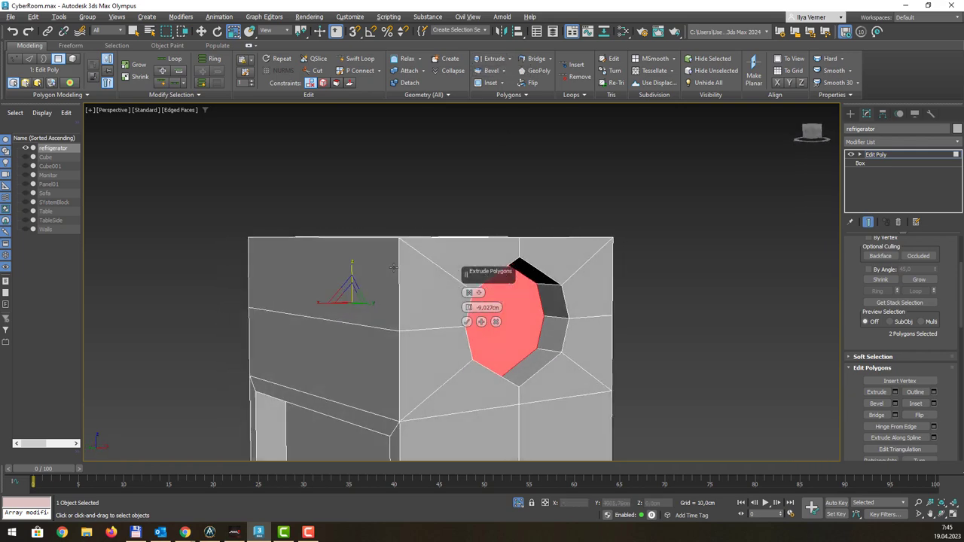
pyautogui.click(467, 323)
pyautogui.keyDown('alt'); pyautogui.moveTo(405, 212); pyautogui.dragTo(486, 221, button='middle'); pyautogui.keyUp('alt')
pyautogui.scroll(-3, 461, 215)
pyautogui.scroll(-3, 461, 216)
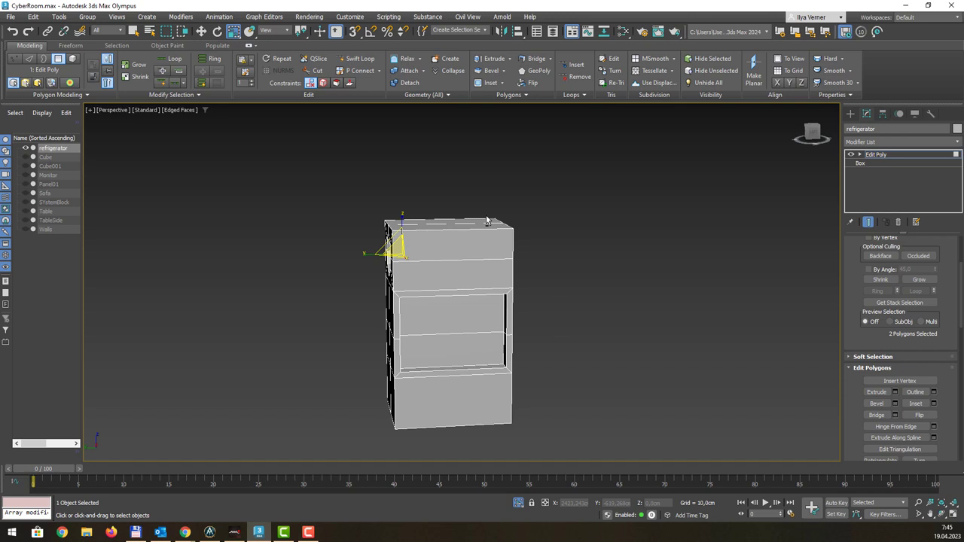
pyautogui.keyDown('alt'); pyautogui.moveTo(479, 203); pyautogui.dragTo(466, 173, button='middle'); pyautogui.keyUp('alt')
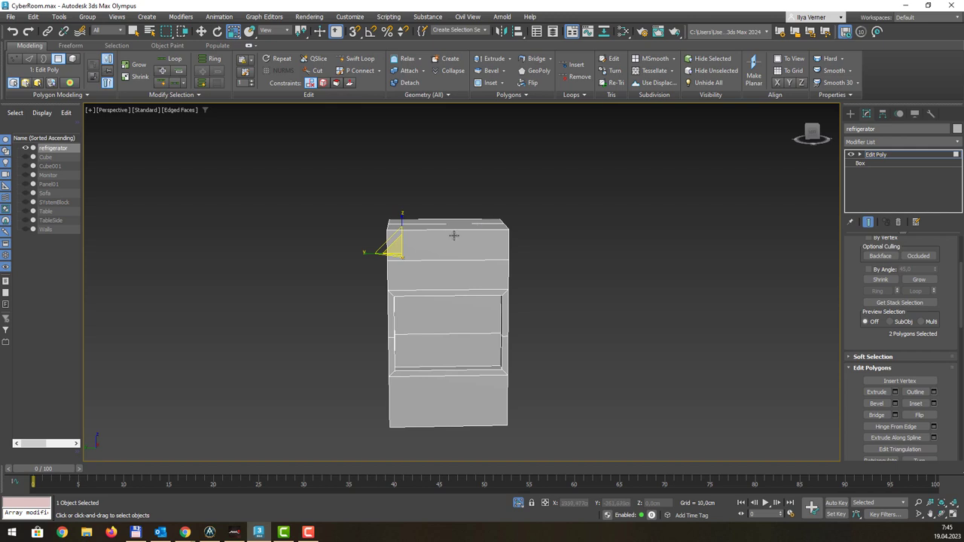
pyautogui.keyDown('alt'); pyautogui.moveTo(454, 236); pyautogui.dragTo(466, 229, button='middle'); pyautogui.keyUp('alt')
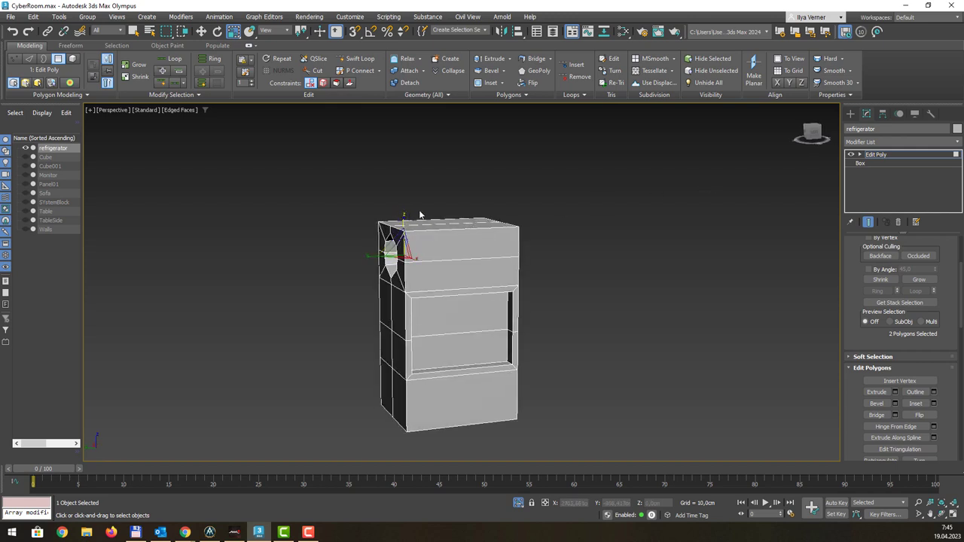
pyautogui.scroll(2, 434, 224)
pyautogui.moveTo(546, 252)
pyautogui.keyDown('alt'); pyautogui.mouseDown(button='middle')
pyautogui.moveTo(494, 251)
pyautogui.moveTo(504, 254)
pyautogui.mouseUp(button='middle'); pyautogui.keyUp('alt')
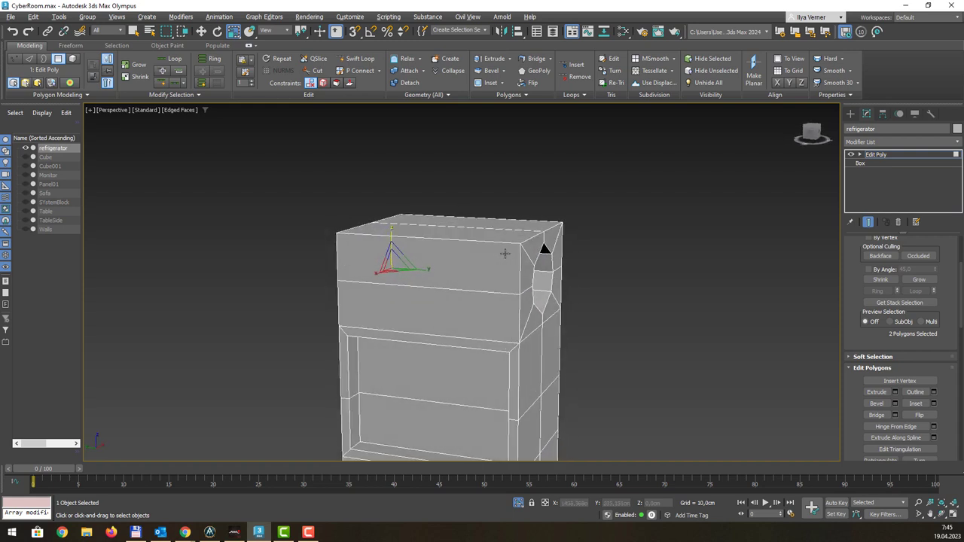
pyautogui.scroll(2, 435, 262)
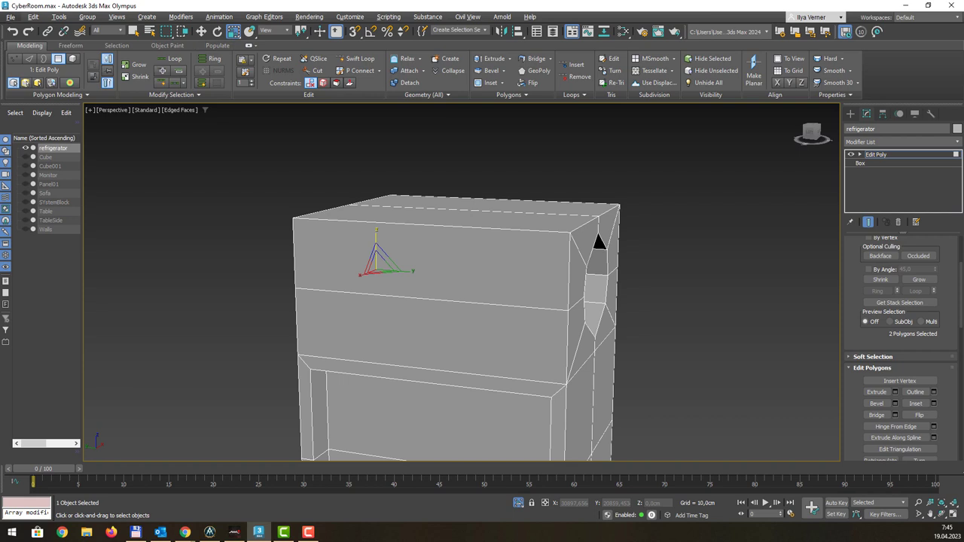
pyautogui.keyDown('alt'); pyautogui.moveTo(383, 231); pyautogui.dragTo(400, 228, button='middle'); pyautogui.keyUp('alt')
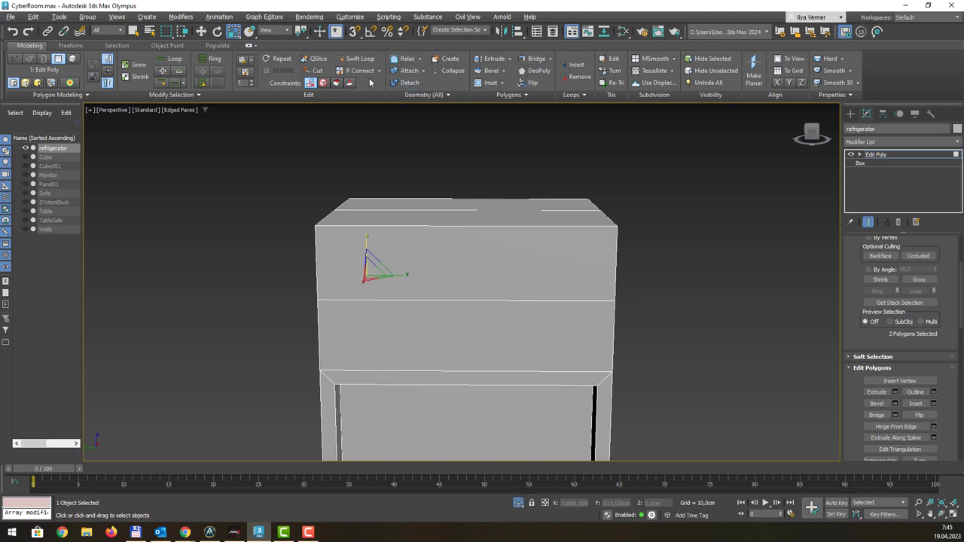
# Swift Loop left and right vertical loops plus upper and lower horizontal loops across the refrigerator front.
pyautogui.click(356, 59)
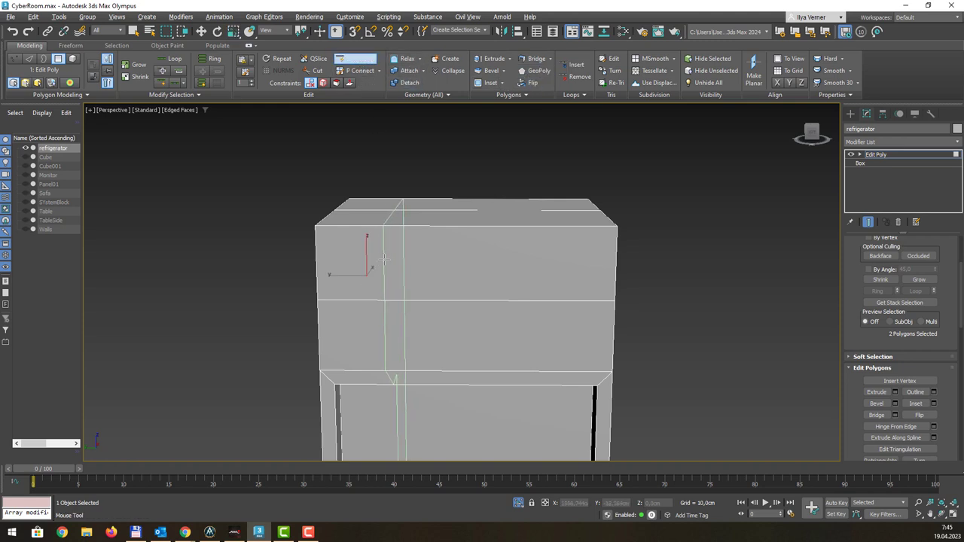
pyautogui.click(385, 301)
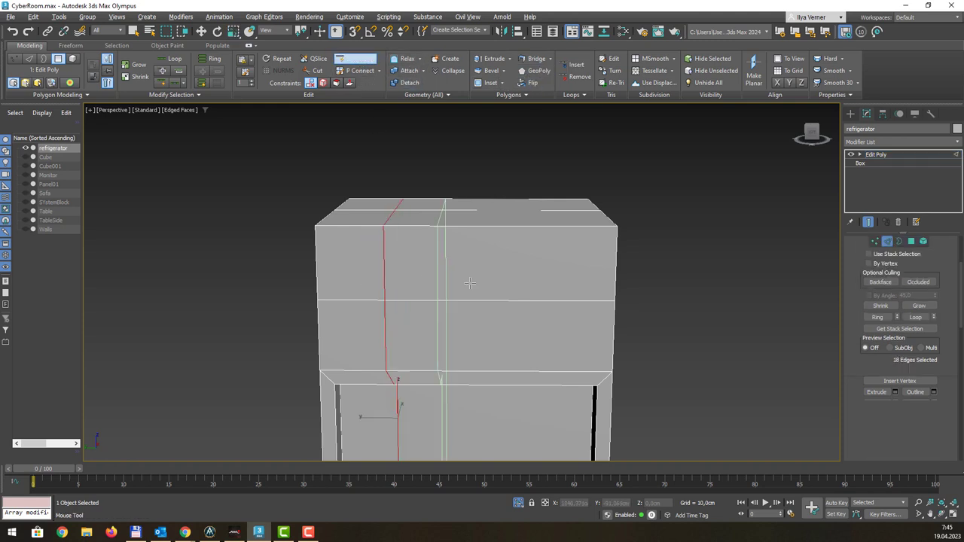
pyautogui.click(558, 290)
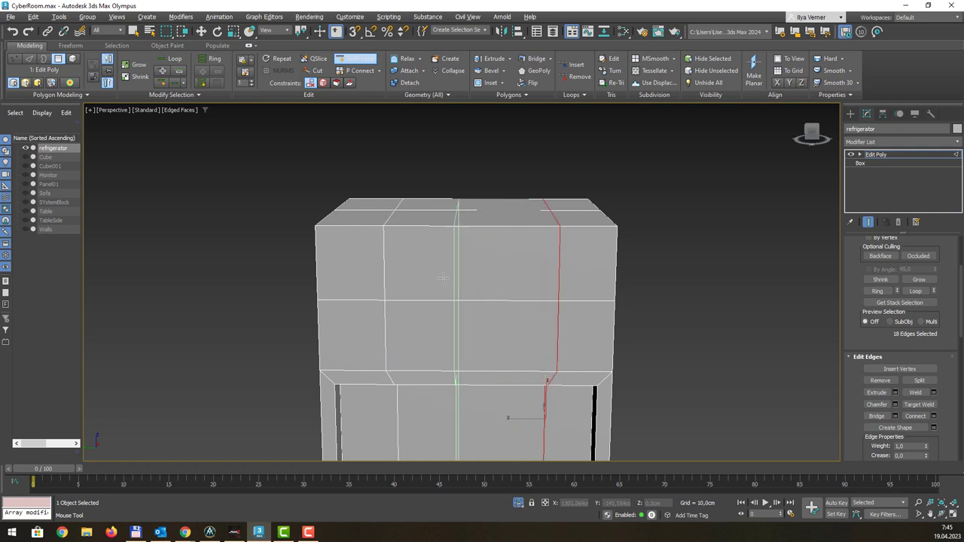
pyautogui.click(373, 264)
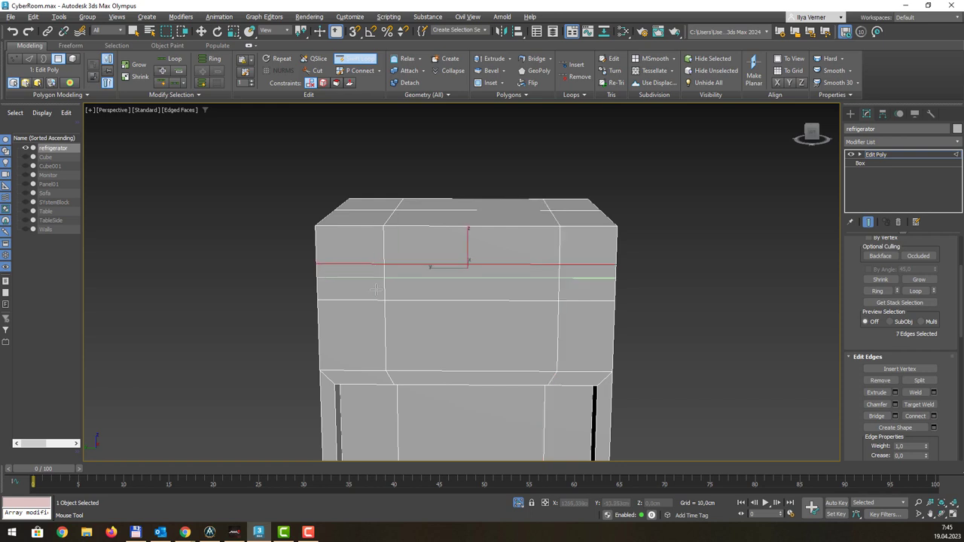
pyautogui.click(377, 335)
pyautogui.press('w')
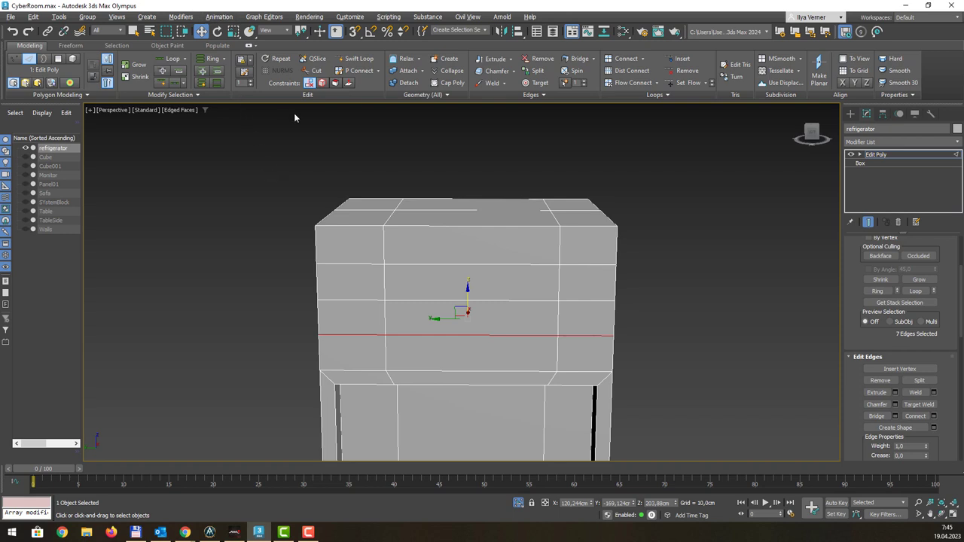
# With vertex snapping, cut slanted edges between the horizontal loops on the refrigerator's upper front.
pyautogui.click(316, 70)
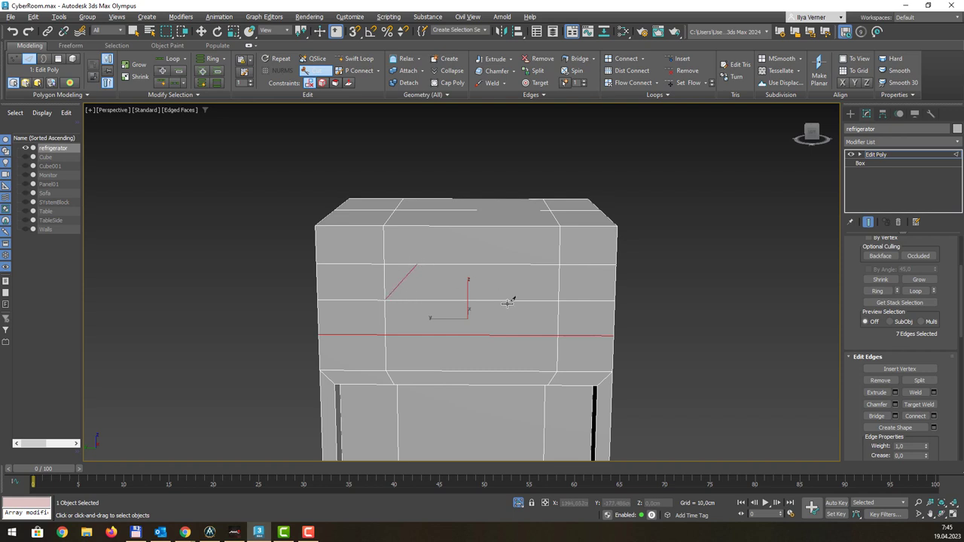
pyautogui.click(560, 299)
pyautogui.scroll(2, 576, 293)
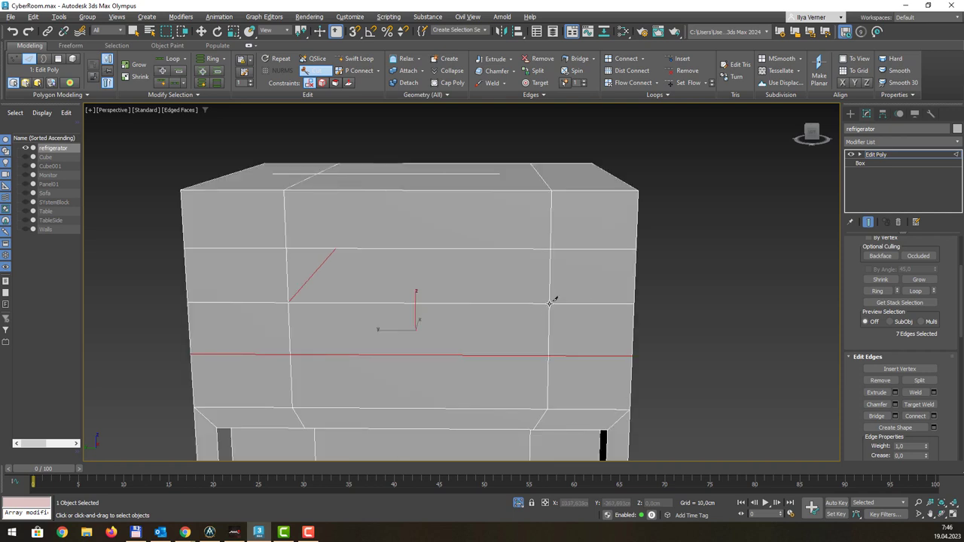
pyautogui.click(550, 301)
pyautogui.keyDown('alt'); pyautogui.moveTo(579, 279); pyautogui.dragTo(540, 323, button='middle'); pyautogui.keyUp('alt')
pyautogui.press('s')
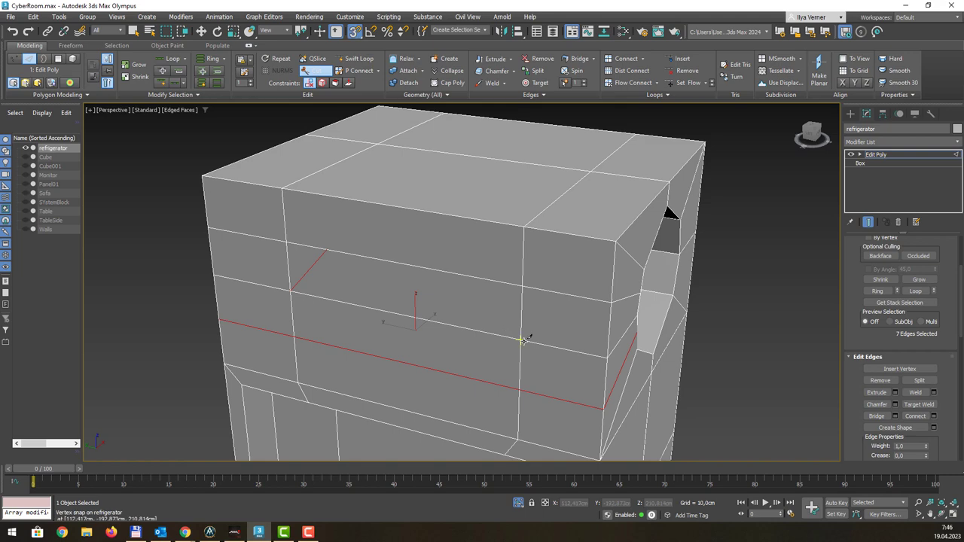
pyautogui.click(522, 341)
pyautogui.click(561, 292)
pyautogui.keyDown('alt'); pyautogui.moveTo(512, 318); pyautogui.dragTo(549, 302, button='middle'); pyautogui.keyUp('alt')
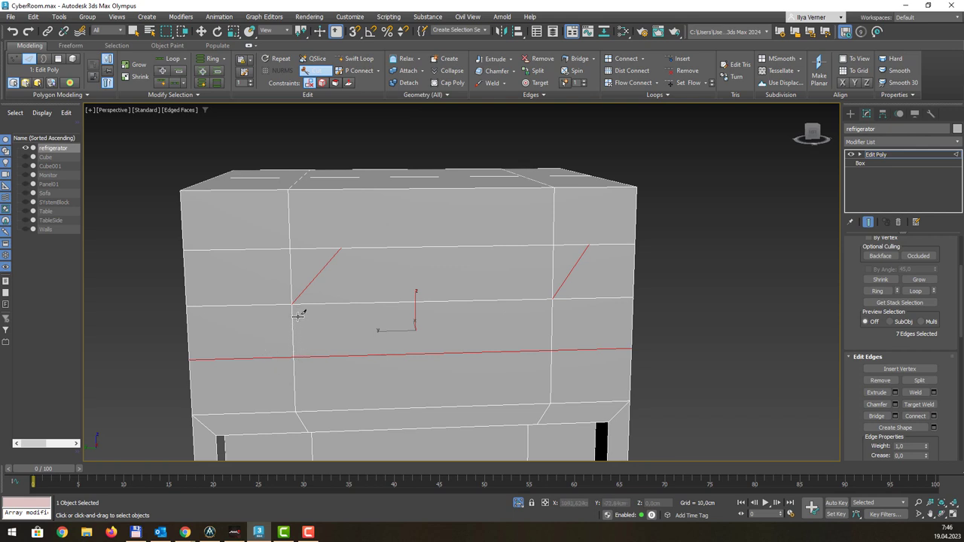
pyautogui.rightClick(329, 252)
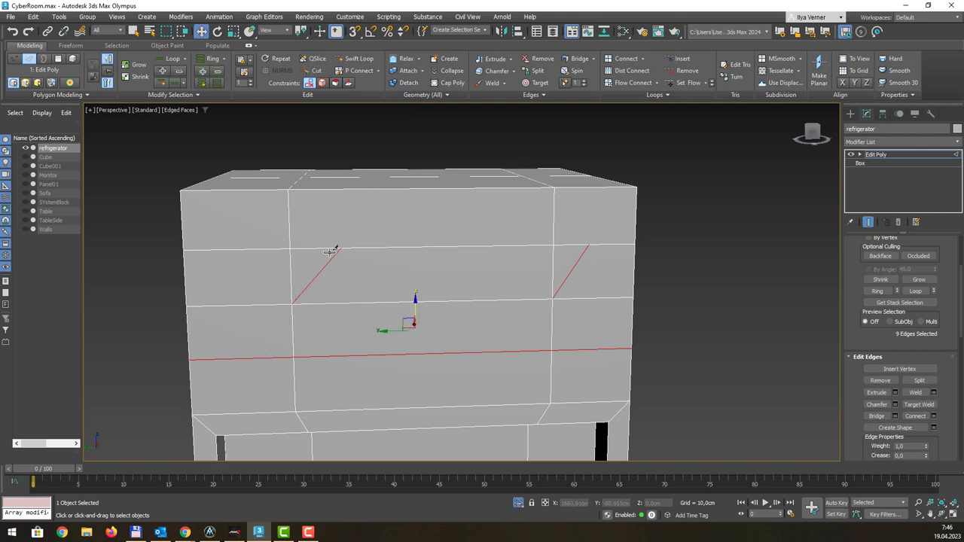
# Select the sloped face between the new cuts at polygon level.
pyautogui.click(366, 273)
pyautogui.press('4')
pyautogui.click(370, 269)
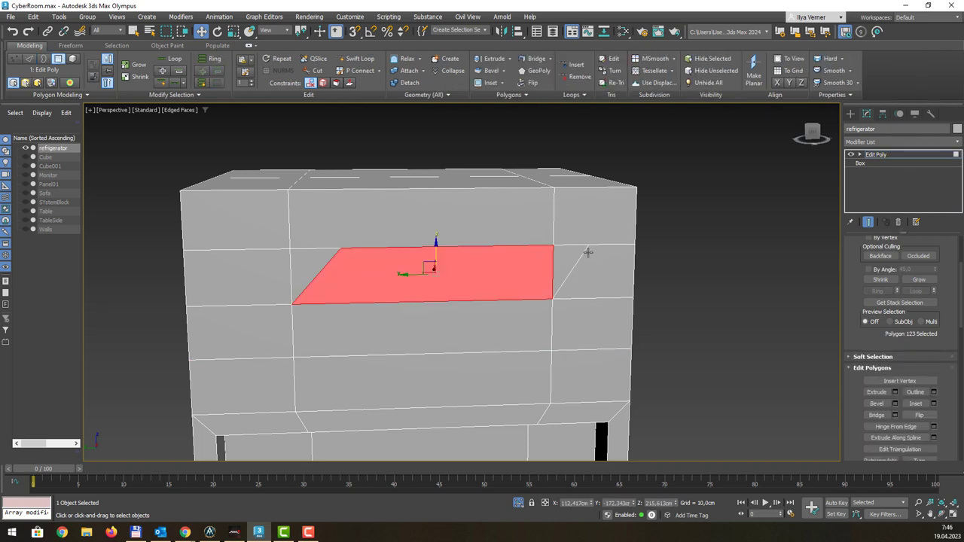
# Extrude the refrigerator's selected triangle and front faces inward to form a recess.
pyautogui.keyDown('ctrl'); pyautogui.click(566, 254); pyautogui.keyUp('ctrl')
pyautogui.keyDown('ctrl'); pyautogui.click(519, 319); pyautogui.keyUp('ctrl')
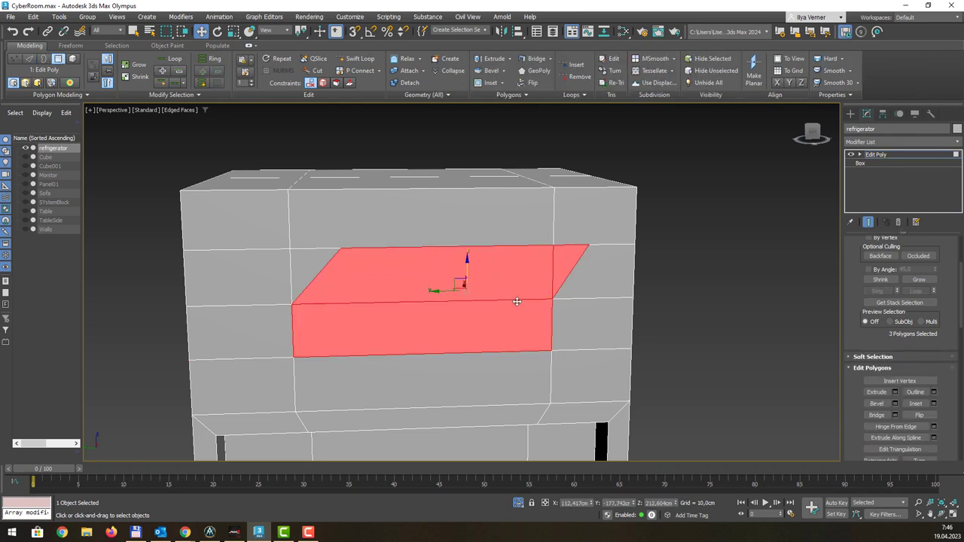
pyautogui.moveTo(516, 301)
pyautogui.keyDown('alt'); pyautogui.mouseDown(button='middle')
pyautogui.moveTo(495, 290)
pyautogui.moveTo(494, 258)
pyautogui.mouseUp(button='middle'); pyautogui.keyUp('alt')
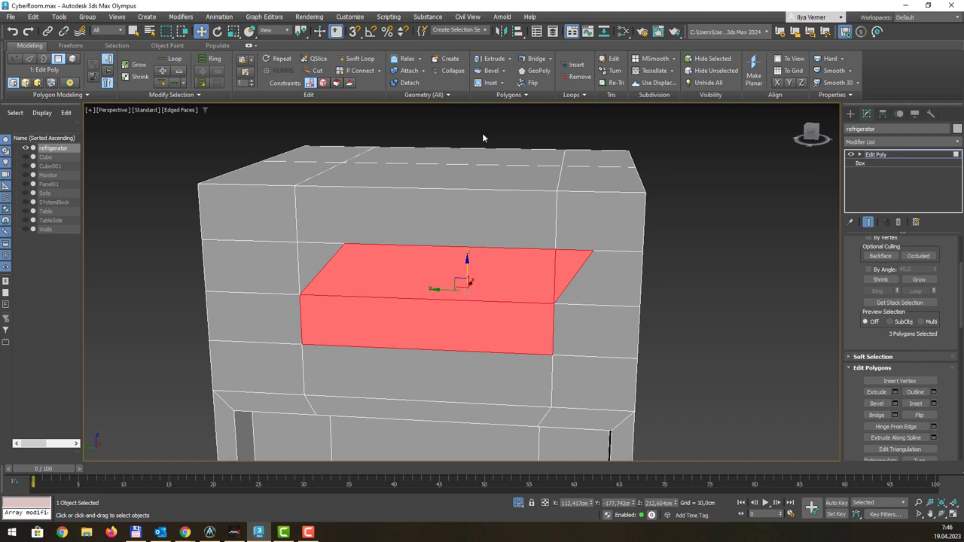
pyautogui.click(491, 58)
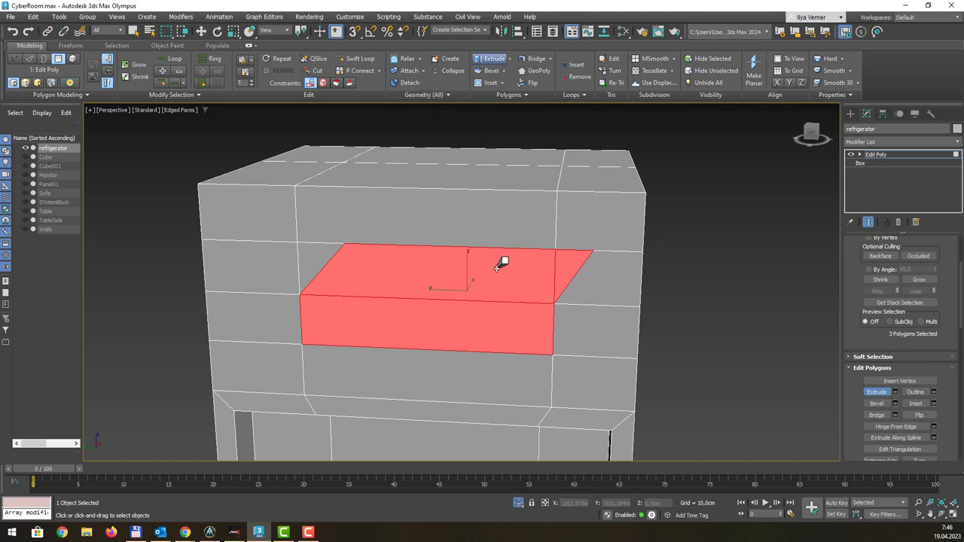
pyautogui.moveTo(500, 256); pyautogui.dragTo(497, 279)
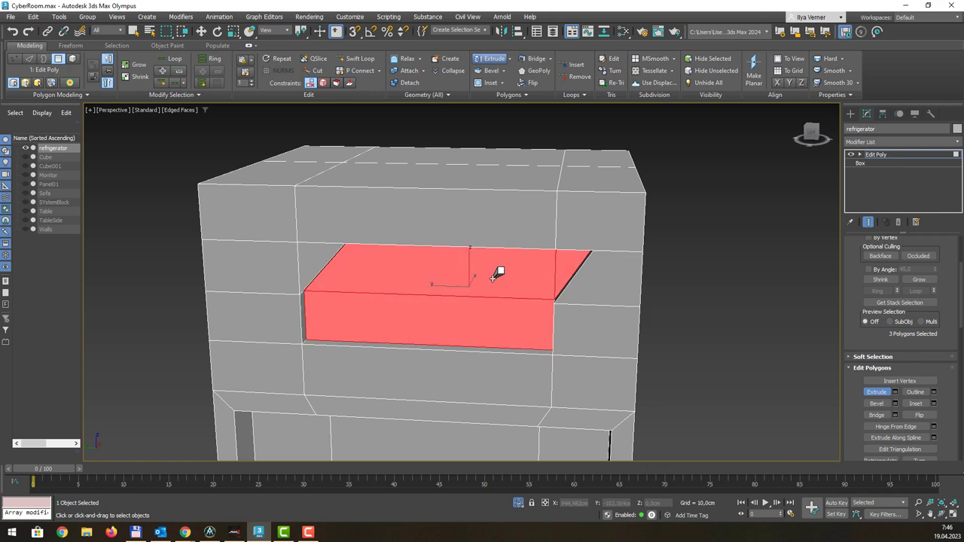
pyautogui.scroll(-2, 503, 245)
pyautogui.moveTo(503, 246)
pyautogui.keyDown('alt'); pyautogui.mouseDown(button='middle')
pyautogui.moveTo(554, 208)
pyautogui.moveTo(519, 217)
pyautogui.mouseUp(button='middle'); pyautogui.keyUp('alt')
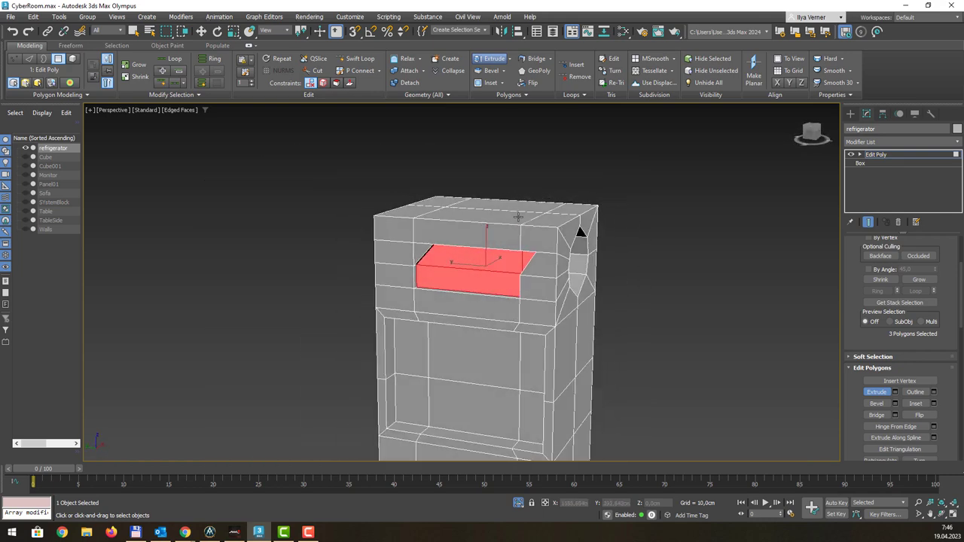
# Turn off Isolate Selection to show the whole room, then return to object level.
pyautogui.click(525, 502)
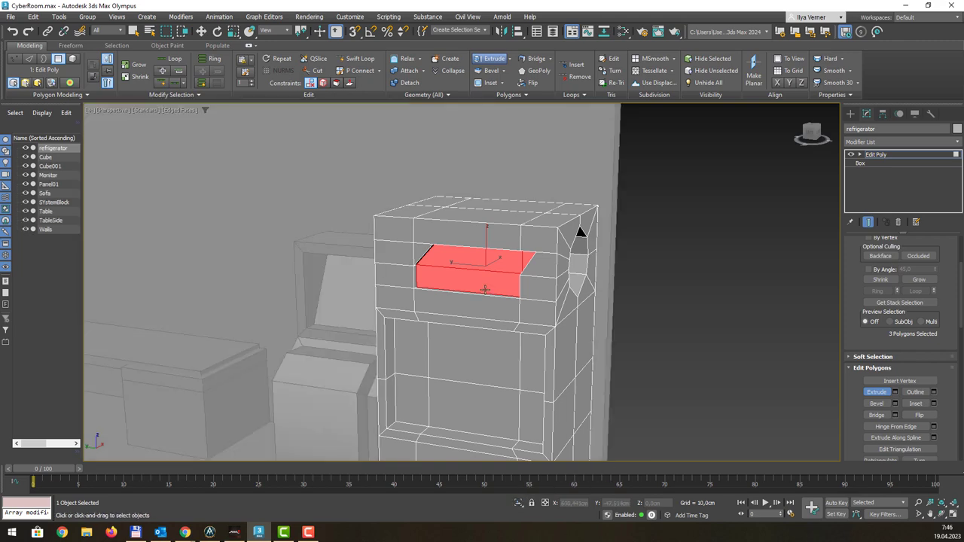
pyautogui.moveTo(483, 225)
pyautogui.keyDown('alt'); pyautogui.mouseDown(button='middle')
pyautogui.moveTo(453, 235)
pyautogui.moveTo(474, 237)
pyautogui.mouseUp(button='middle'); pyautogui.keyUp('alt')
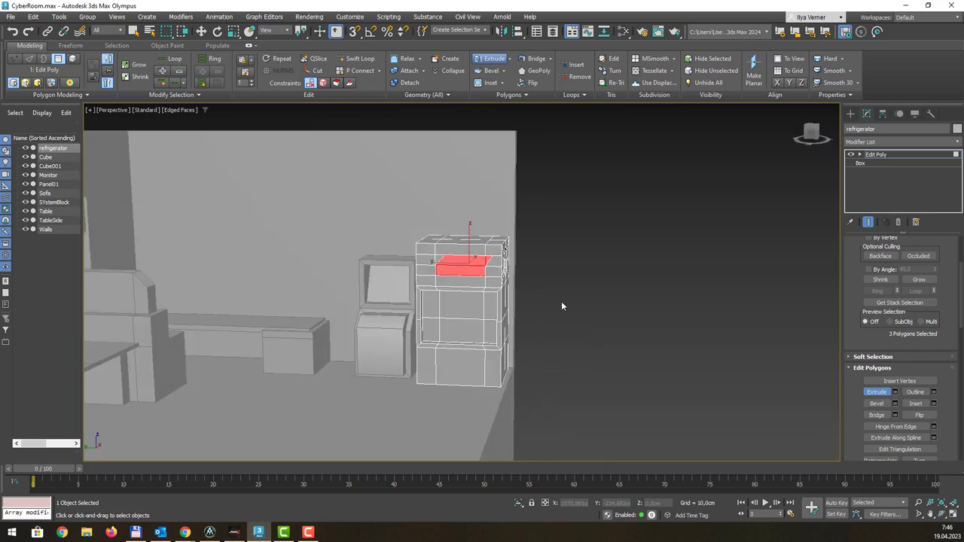
pyautogui.click(876, 155)
# Return to object level and save CyberRoom.max.
pyautogui.press('w')
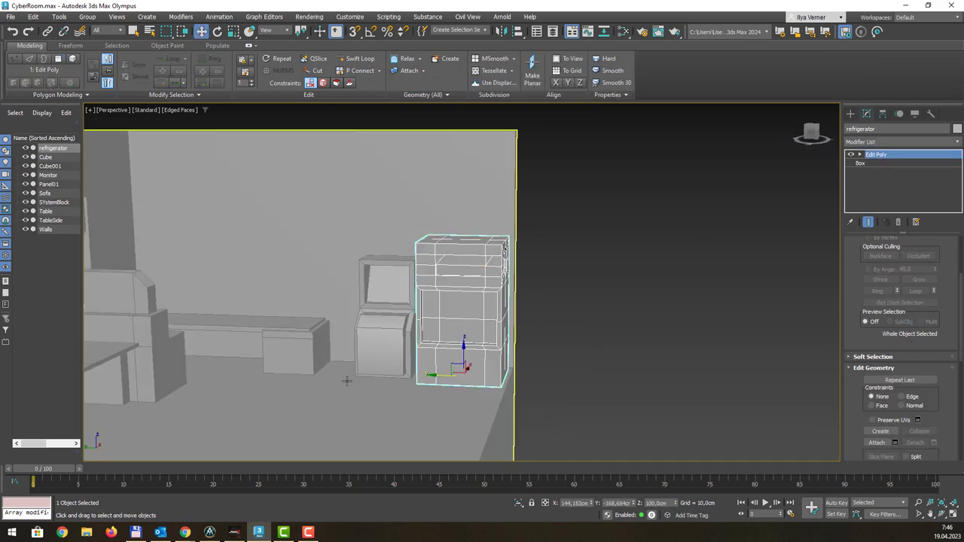
pyautogui.moveTo(281, 256); pyautogui.dragTo(391, 252, button='middle')
pyautogui.hotkey('ctrl', 's')
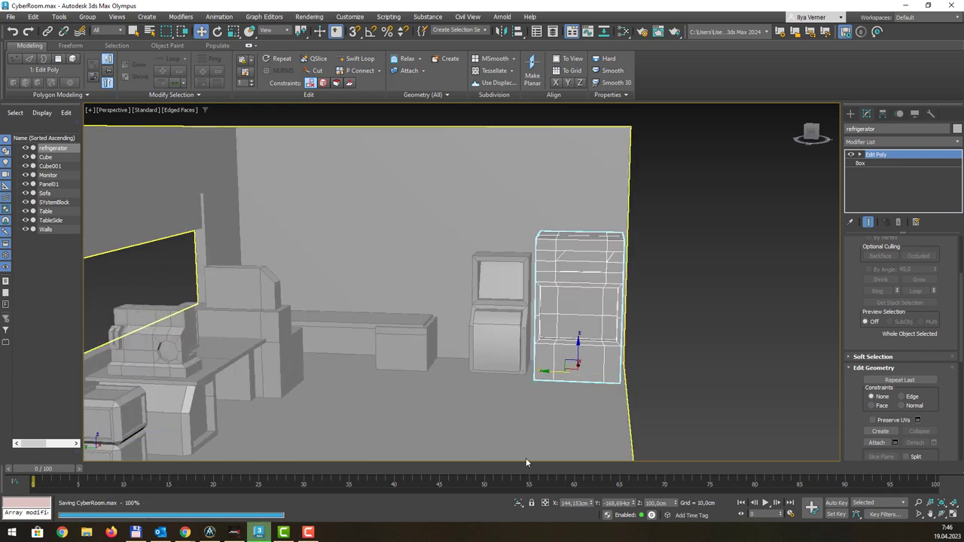
# Shift the Panel01 arcade cabinet and the refrigerator slightly left along the wall.
pyautogui.click(515, 343)
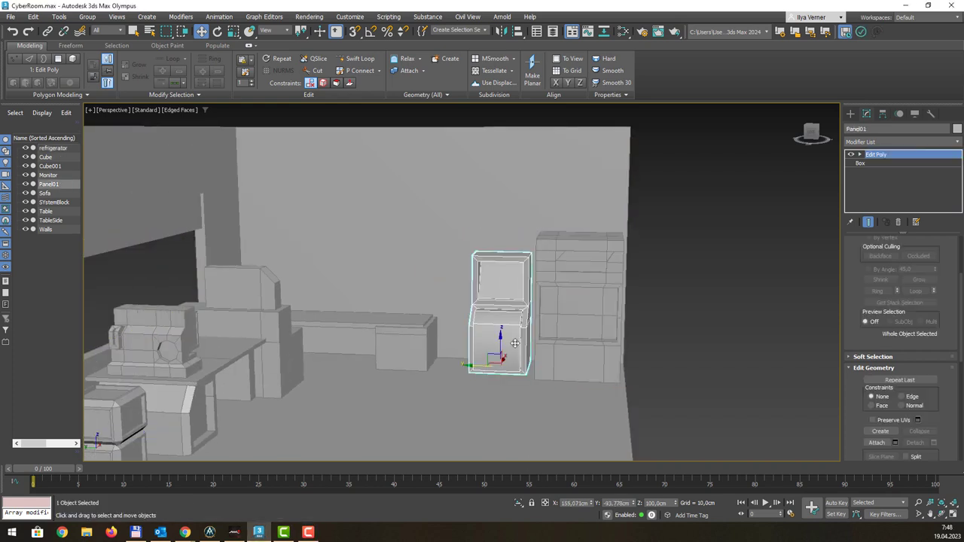
pyautogui.moveTo(515, 344); pyautogui.dragTo(452, 365)
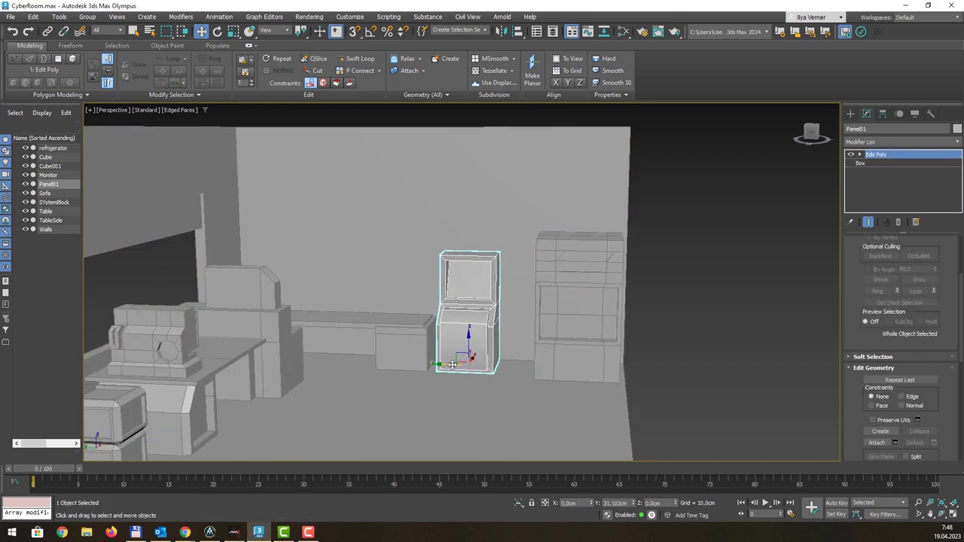
pyautogui.click(595, 356)
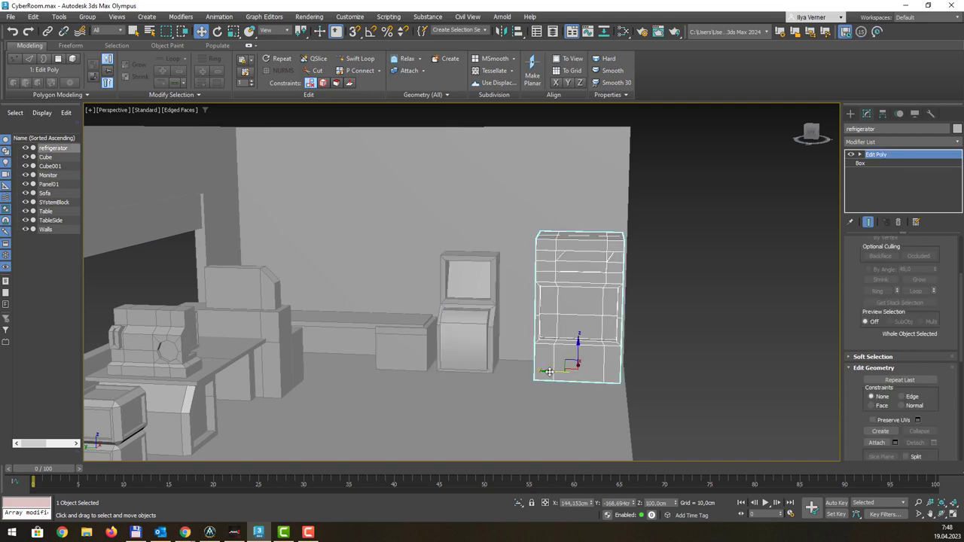
pyautogui.moveTo(550, 372); pyautogui.dragTo(516, 370)
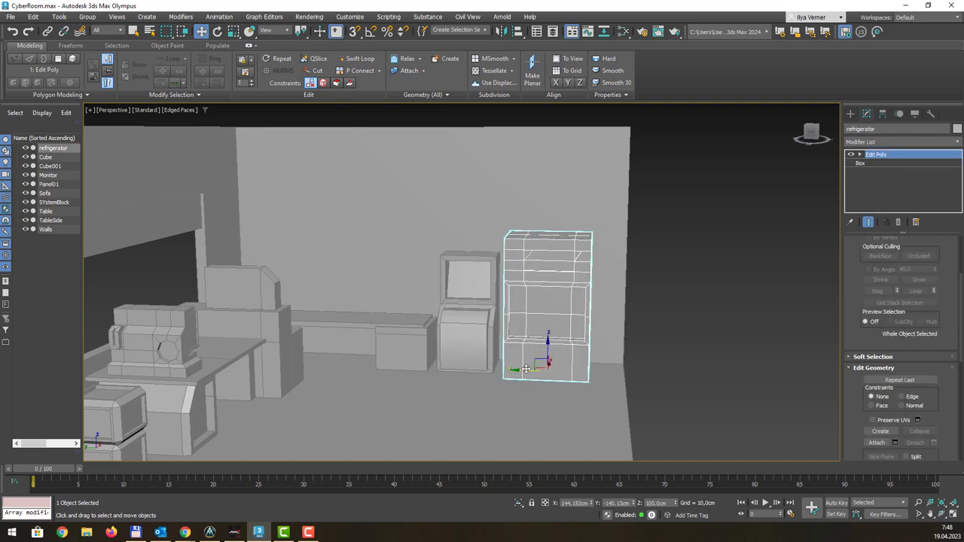
# Bring the desk area into view and select the TableSide object.
pyautogui.keyDown('alt'); pyautogui.moveTo(483, 218); pyautogui.dragTo(457, 229, button='middle'); pyautogui.keyUp('alt')
pyautogui.scroll(3, 382, 237)
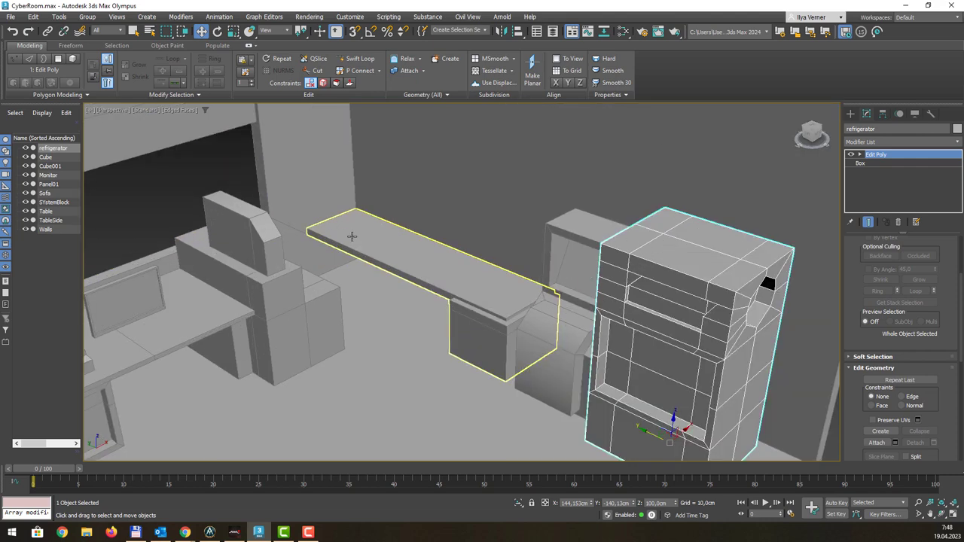
pyautogui.moveTo(364, 234)
pyautogui.keyDown('alt'); pyautogui.mouseDown(button='middle')
pyautogui.moveTo(344, 228)
pyautogui.moveTo(441, 263)
pyautogui.mouseUp(button='middle'); pyautogui.keyUp('alt')
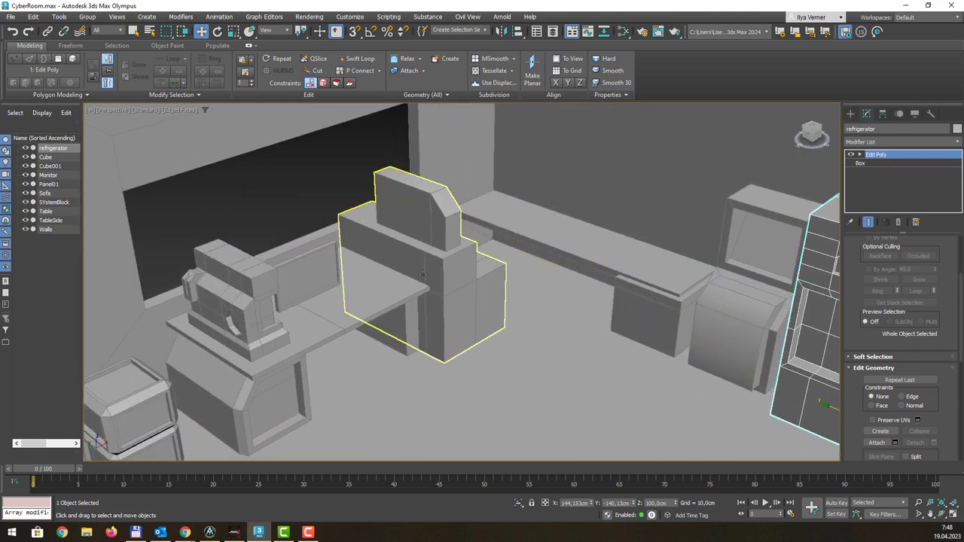
pyautogui.click(422, 276)
pyautogui.scroll(3, 379, 246)
pyautogui.scroll(1, 379, 246)
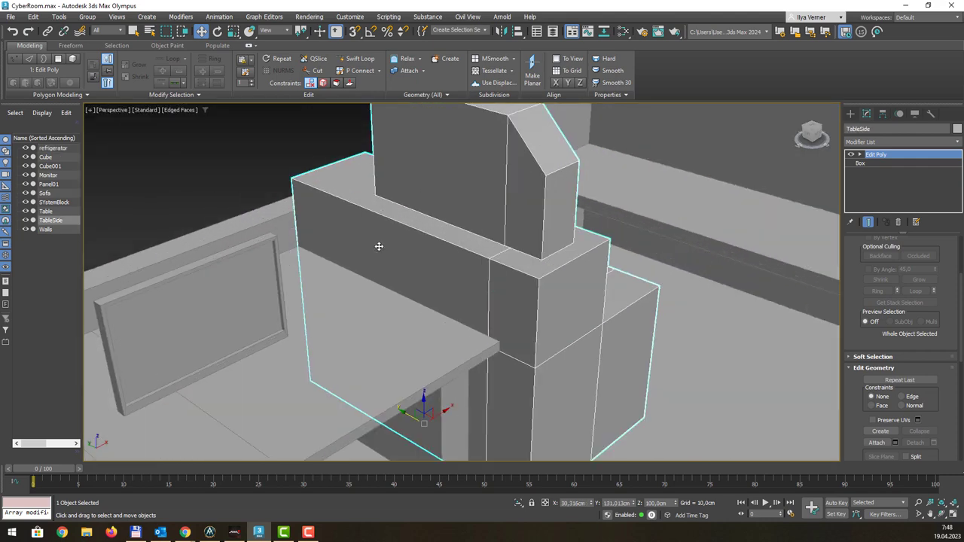
# Inset TableSide's front face and extrude the inner panel inward into a recess.
pyautogui.press('4')
pyautogui.click(426, 254)
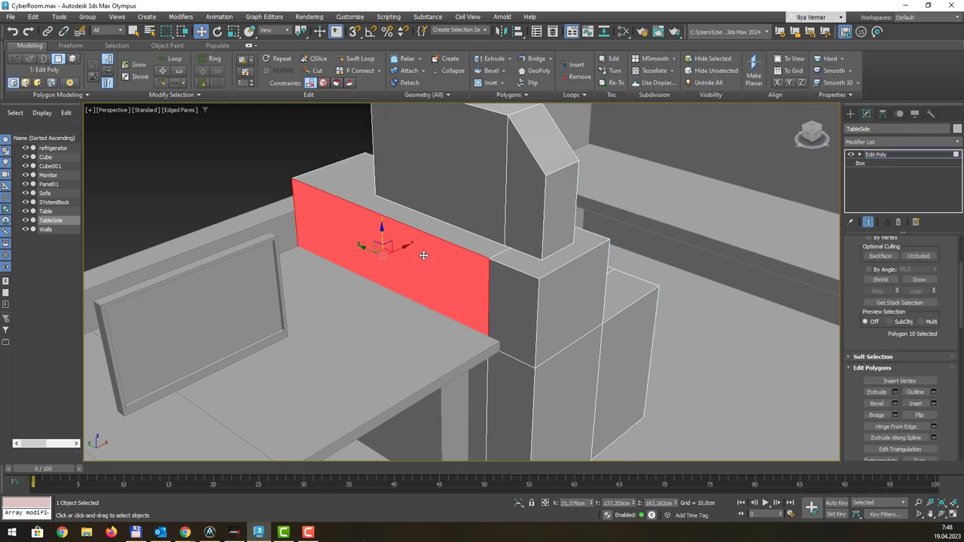
pyautogui.click(488, 83)
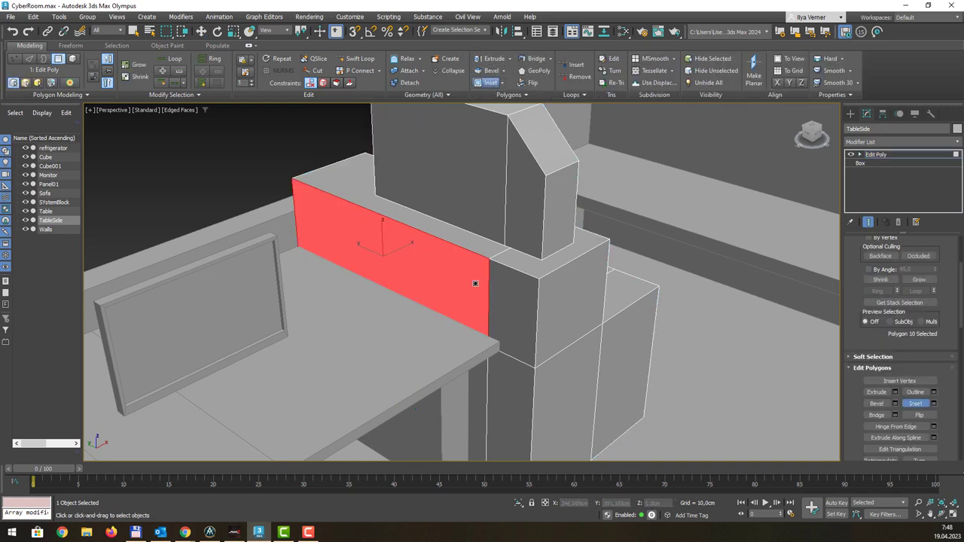
pyautogui.moveTo(465, 271); pyautogui.dragTo(447, 283)
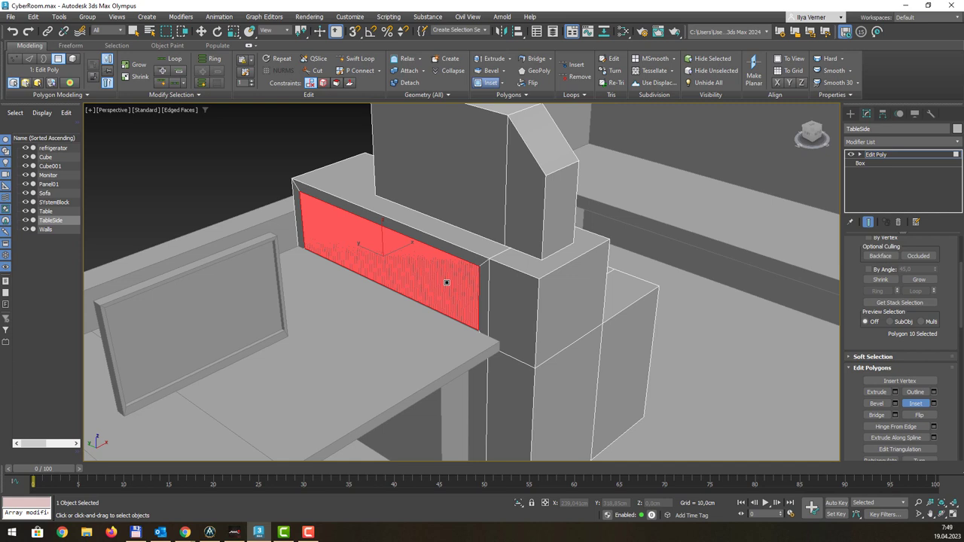
pyautogui.rightClick(447, 283)
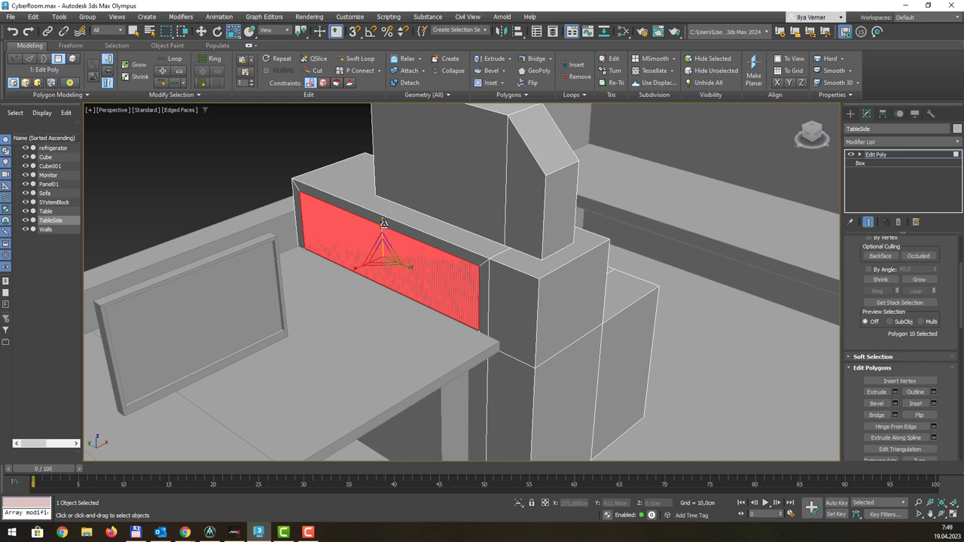
pyautogui.press('w')
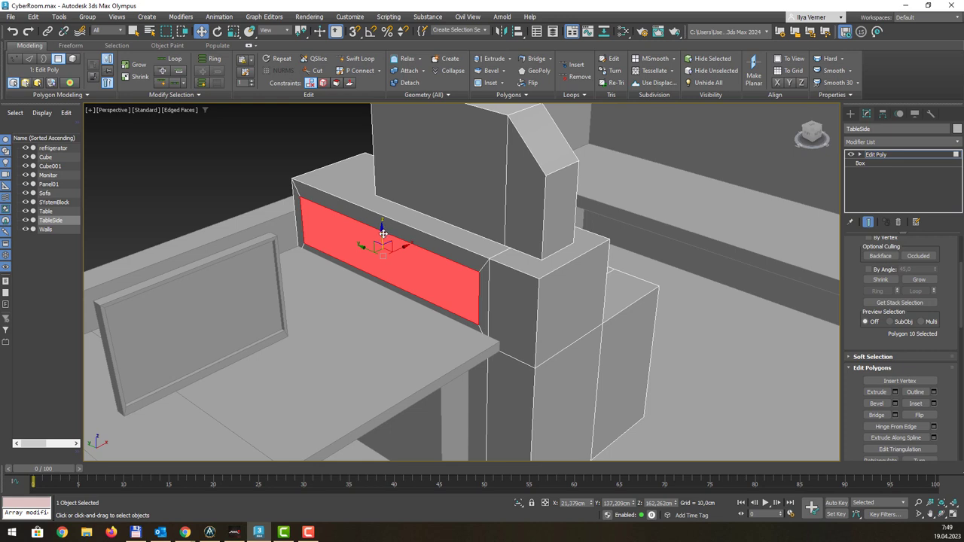
pyautogui.moveTo(383, 234); pyautogui.dragTo(411, 193)
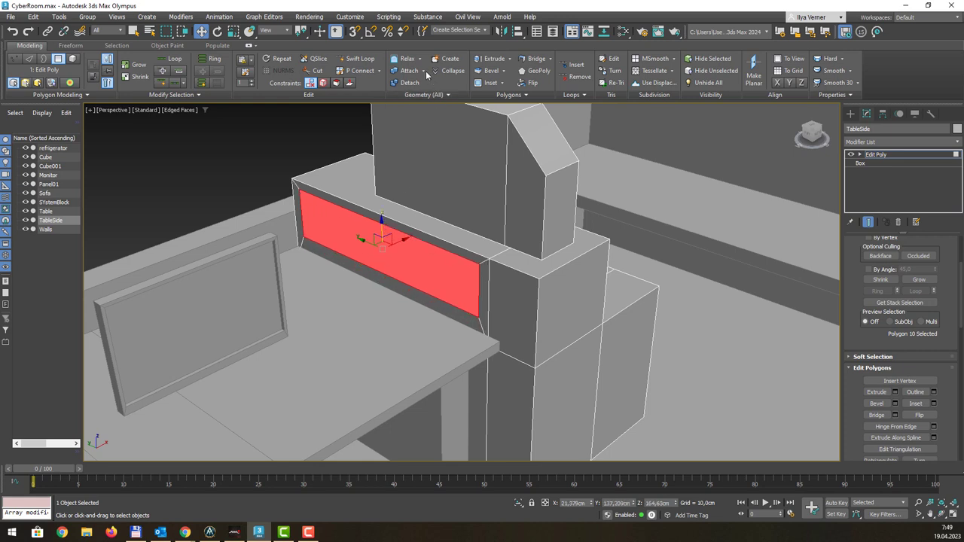
pyautogui.click(494, 58)
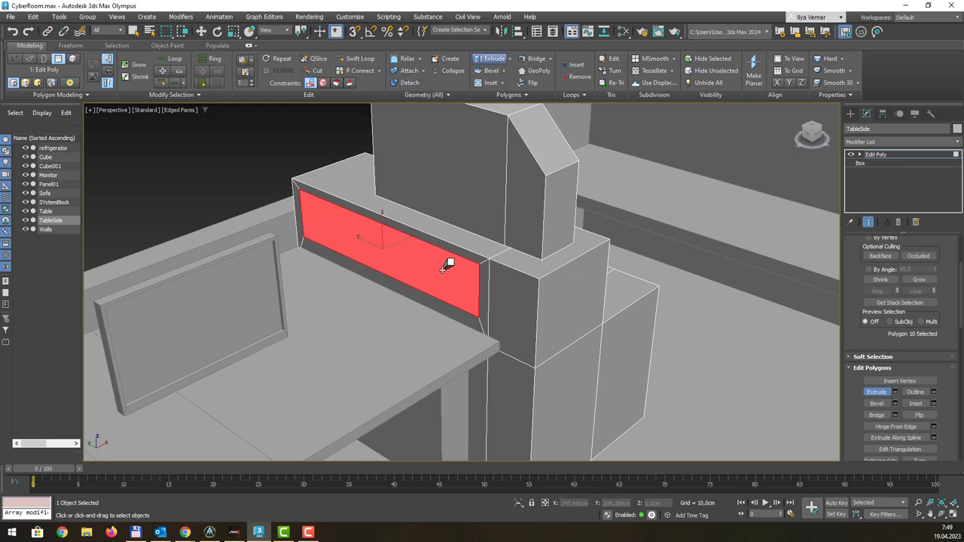
pyautogui.moveTo(474, 254); pyautogui.dragTo(434, 295)
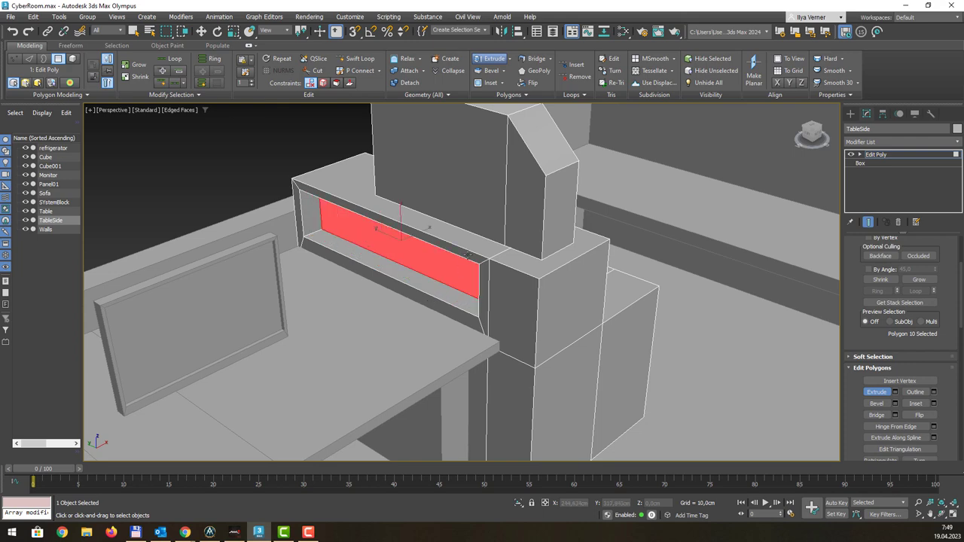
# Select TableSide's end face, inset it, and scale the panel narrower.
pyautogui.keyDown('alt'); pyautogui.moveTo(468, 255); pyautogui.dragTo(472, 197, button='middle'); pyautogui.keyUp('alt')
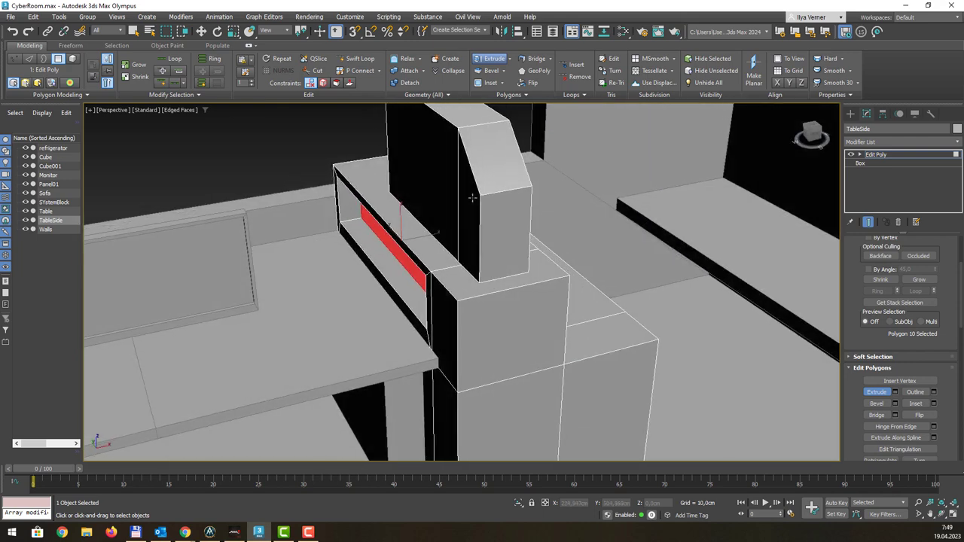
pyautogui.keyDown('alt'); pyautogui.moveTo(589, 222); pyautogui.dragTo(543, 228, button='middle'); pyautogui.keyUp('alt')
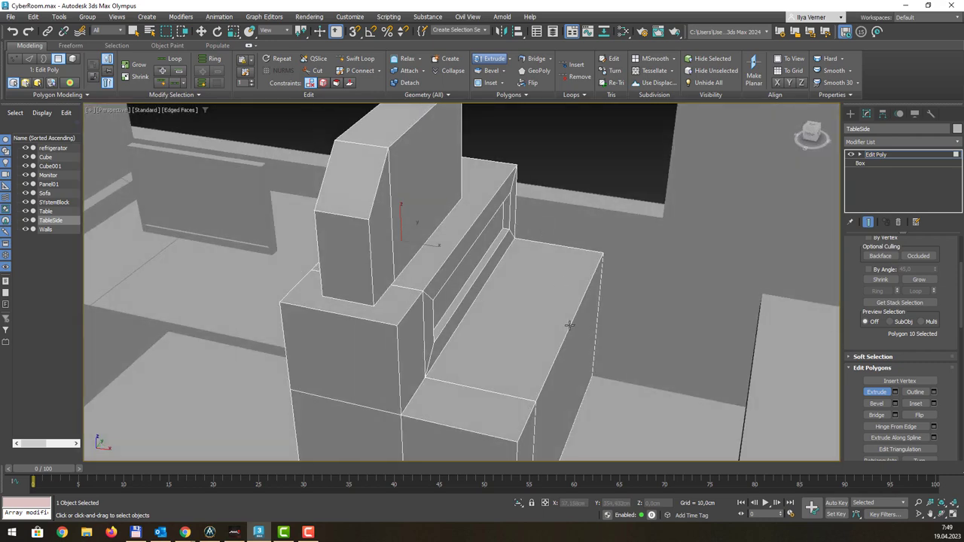
pyautogui.moveTo(570, 325)
pyautogui.keyDown('alt'); pyautogui.mouseDown(button='middle')
pyautogui.moveTo(581, 264)
pyautogui.moveTo(517, 275)
pyautogui.moveTo(554, 273)
pyautogui.mouseUp(button='middle'); pyautogui.keyUp('alt')
pyautogui.click(520, 273)
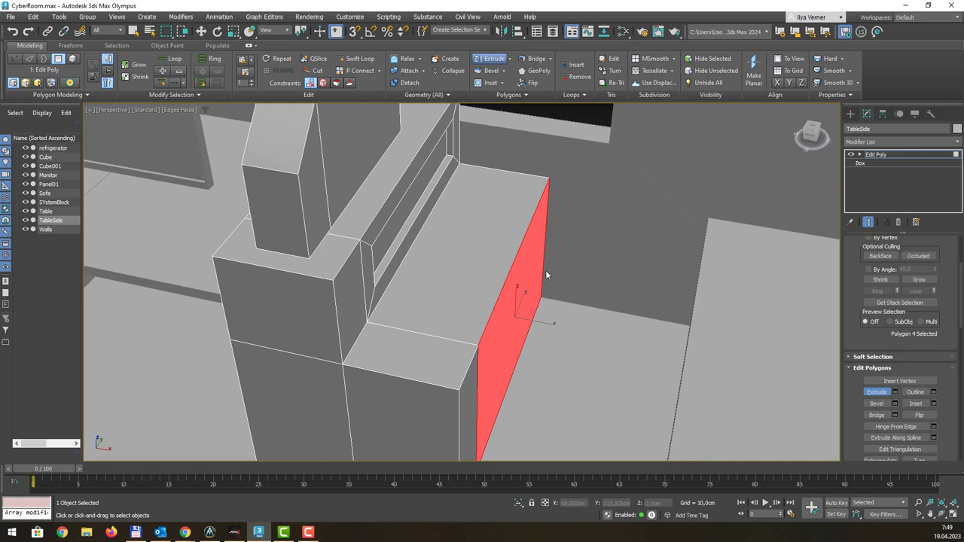
pyautogui.moveTo(537, 251); pyautogui.dragTo(526, 306)
pyautogui.rightClick(530, 275)
pyautogui.hotkey('shift', 'i')
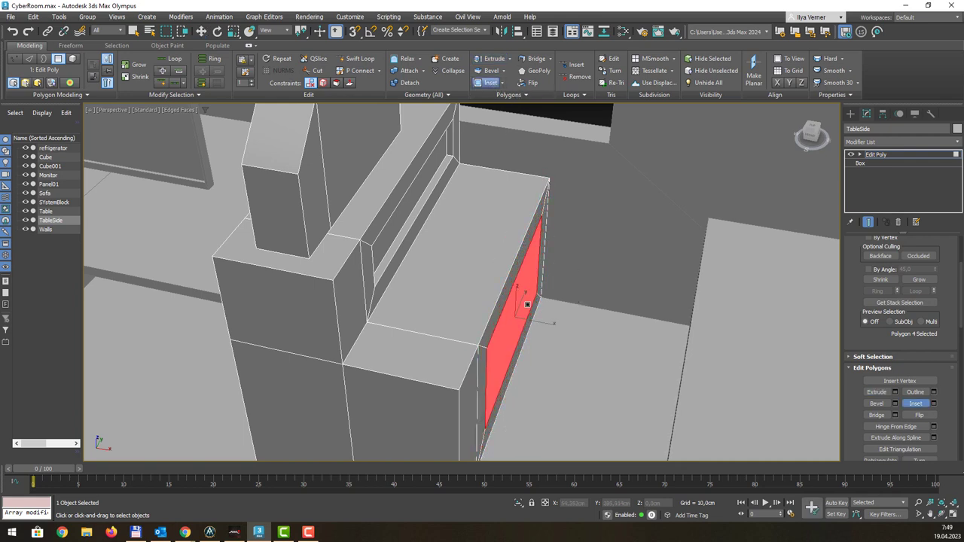
pyautogui.press('r')
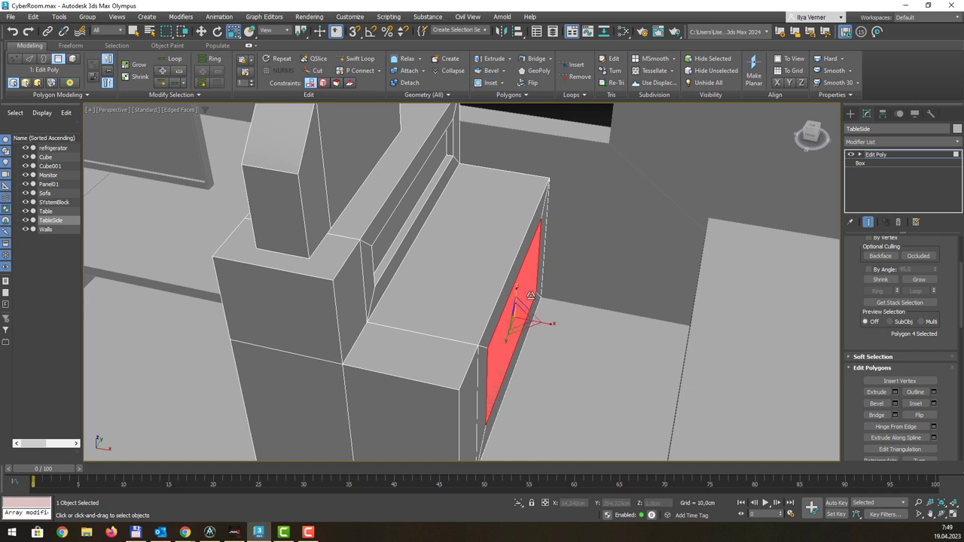
pyautogui.moveTo(519, 295)
pyautogui.mouseDown()
pyautogui.moveTo(518, 307)
pyautogui.moveTo(516, 289)
pyautogui.mouseUp()
# Raise the end-face panel slightly and push it inward into a recess.
pyautogui.press('w')
pyautogui.keyDown('alt'); pyautogui.moveTo(516, 290); pyautogui.dragTo(528, 285, button='middle'); pyautogui.keyUp('alt')
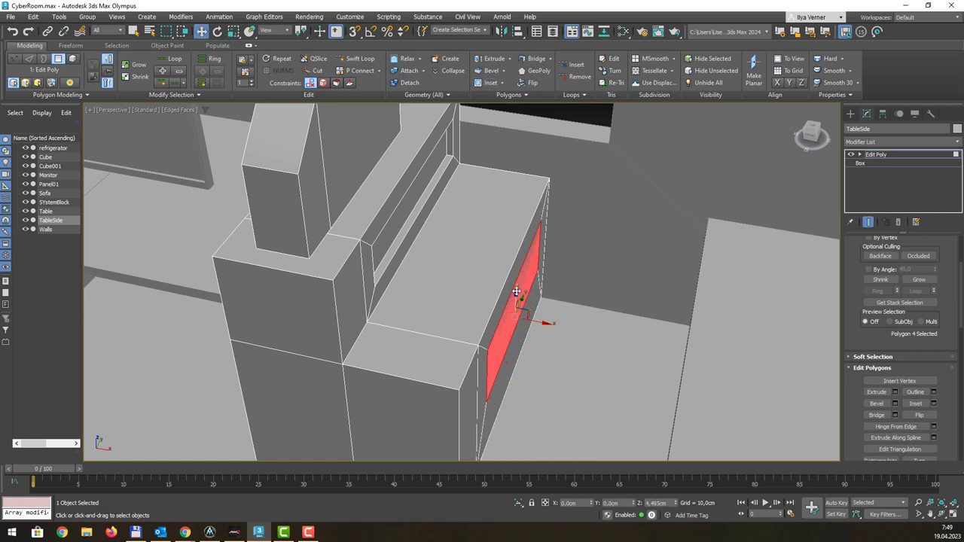
pyautogui.scroll(2, 531, 283)
pyautogui.scroll(3, 540, 279)
pyautogui.scroll(-5, 535, 280)
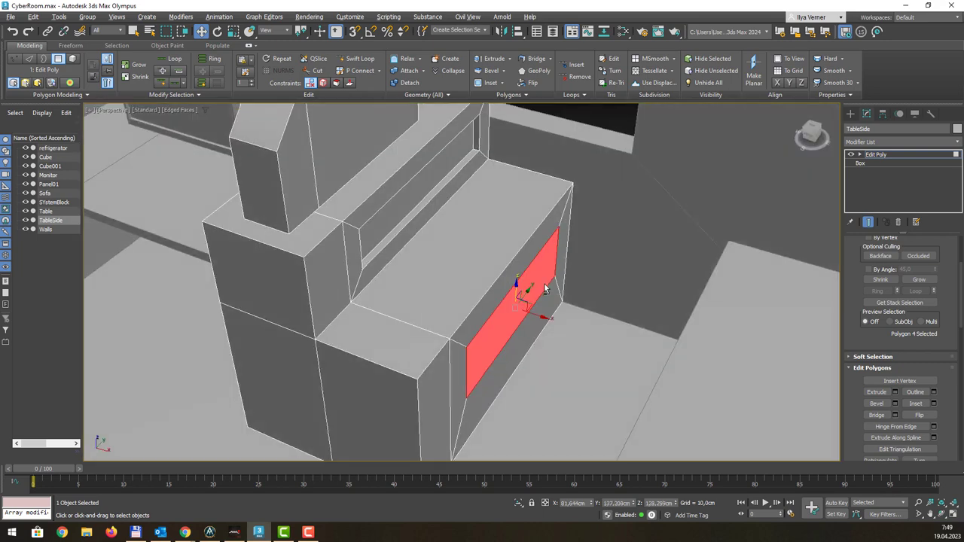
pyautogui.moveTo(517, 284); pyautogui.dragTo(518, 276)
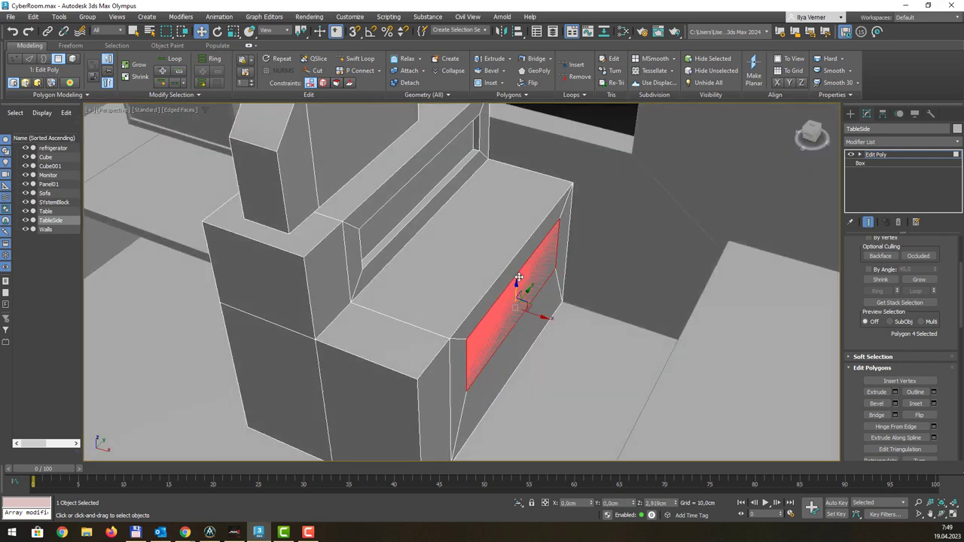
pyautogui.moveTo(536, 308); pyautogui.dragTo(559, 269)
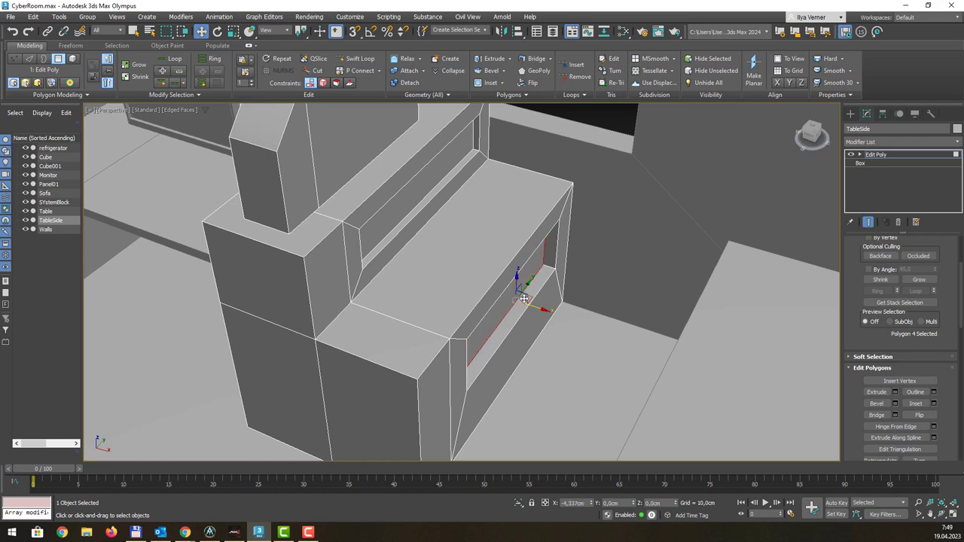
pyautogui.scroll(-2, 559, 269)
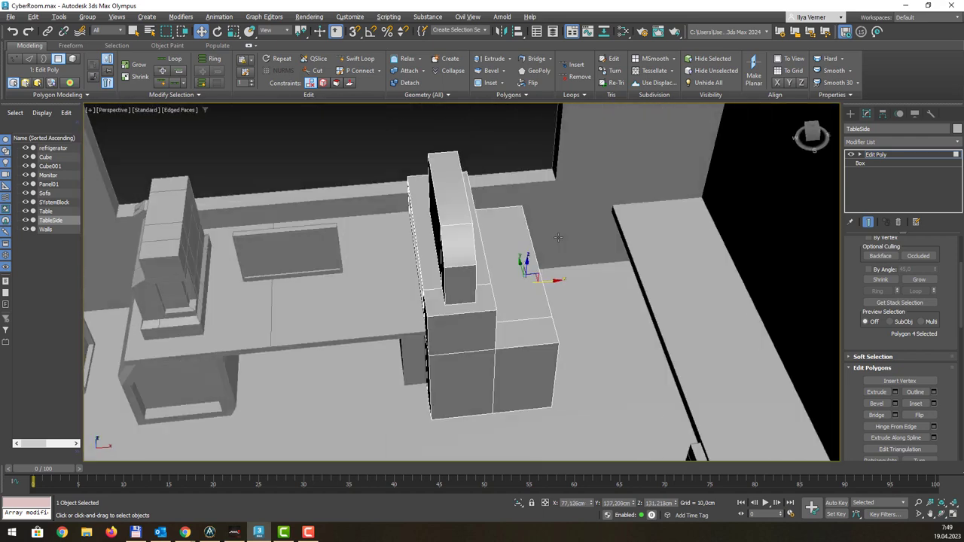
# Leave TableSide's face editing and select the Table object.
pyautogui.moveTo(559, 269)
pyautogui.keyDown('alt'); pyautogui.mouseDown(button='middle')
pyautogui.moveTo(577, 217)
pyautogui.moveTo(463, 256)
pyautogui.mouseUp(button='middle'); pyautogui.keyUp('alt')
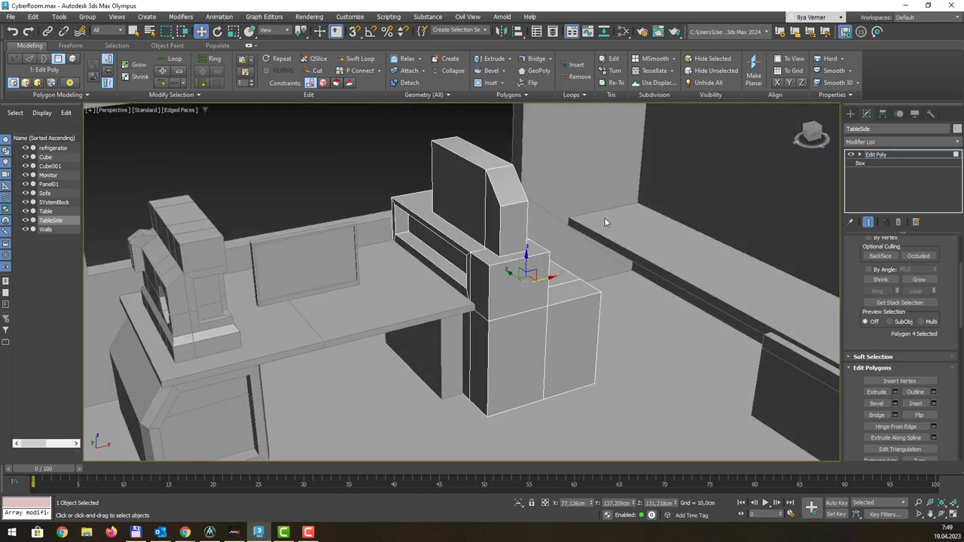
pyautogui.click(876, 156)
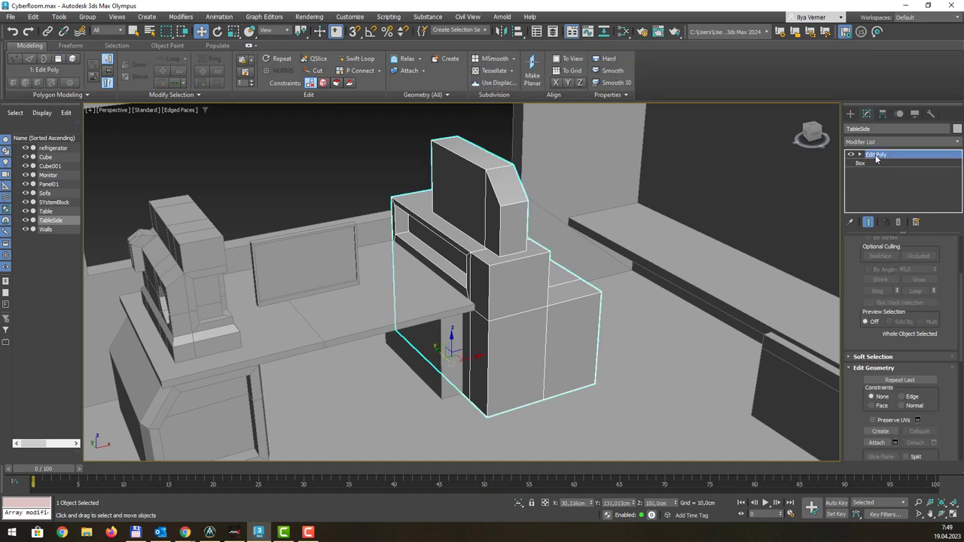
pyautogui.scroll(2, 415, 280)
pyautogui.scroll(3, 414, 264)
pyautogui.moveTo(413, 260)
pyautogui.keyDown('alt'); pyautogui.mouseDown(button='middle')
pyautogui.moveTo(452, 211)
pyautogui.moveTo(538, 200)
pyautogui.mouseUp(button='middle'); pyautogui.keyUp('alt')
pyautogui.click(425, 250)
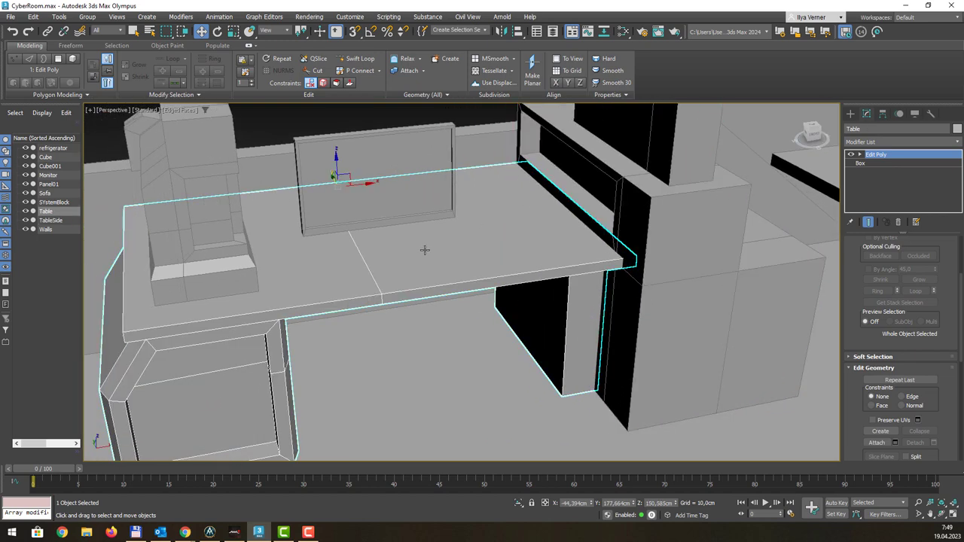
# Slice the Table's polygons with a plane along the desk's front edge.
pyautogui.press('4')
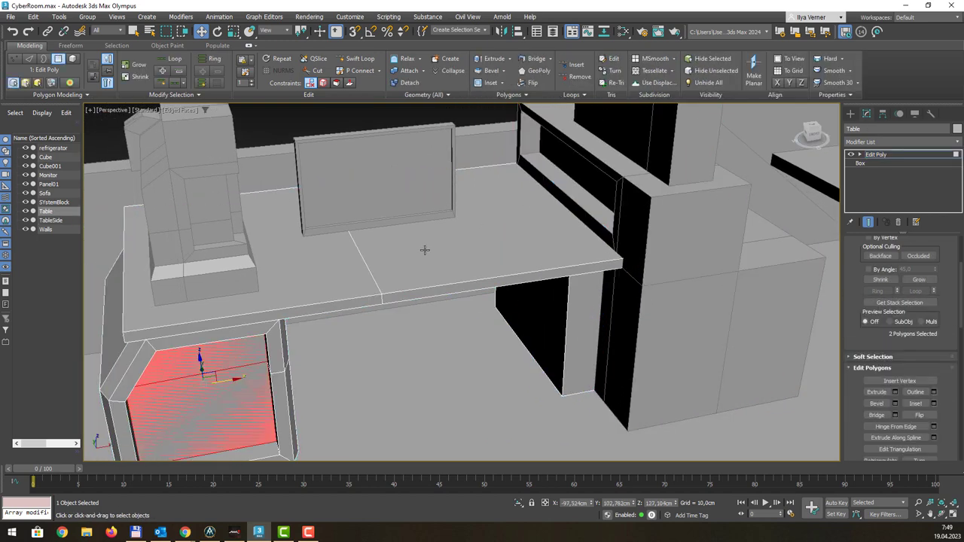
pyautogui.click(357, 59)
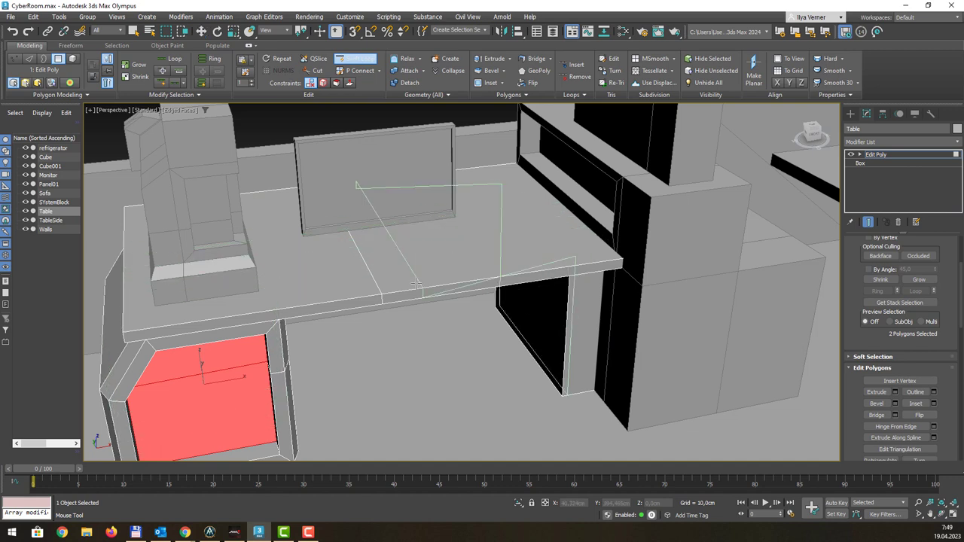
pyautogui.moveTo(397, 300); pyautogui.dragTo(124, 335)
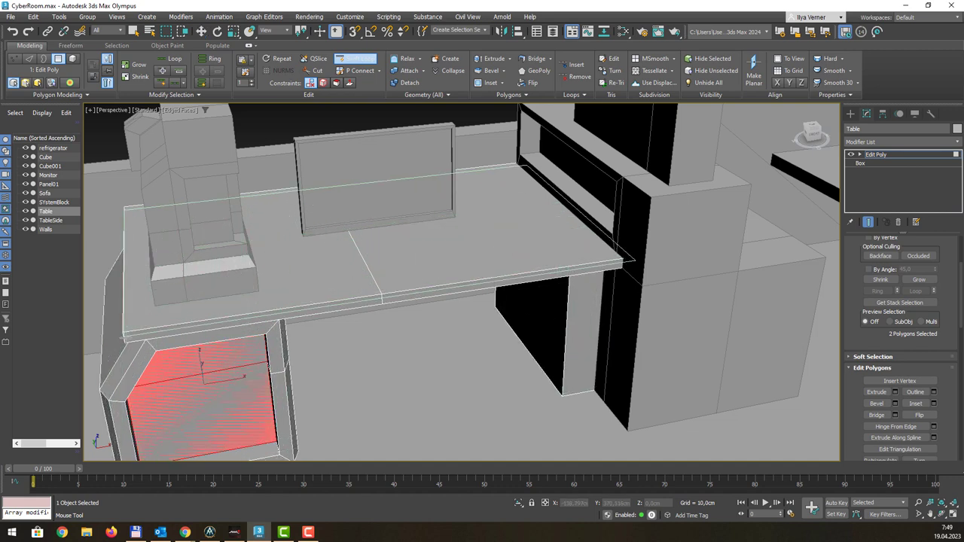
pyautogui.press('2')
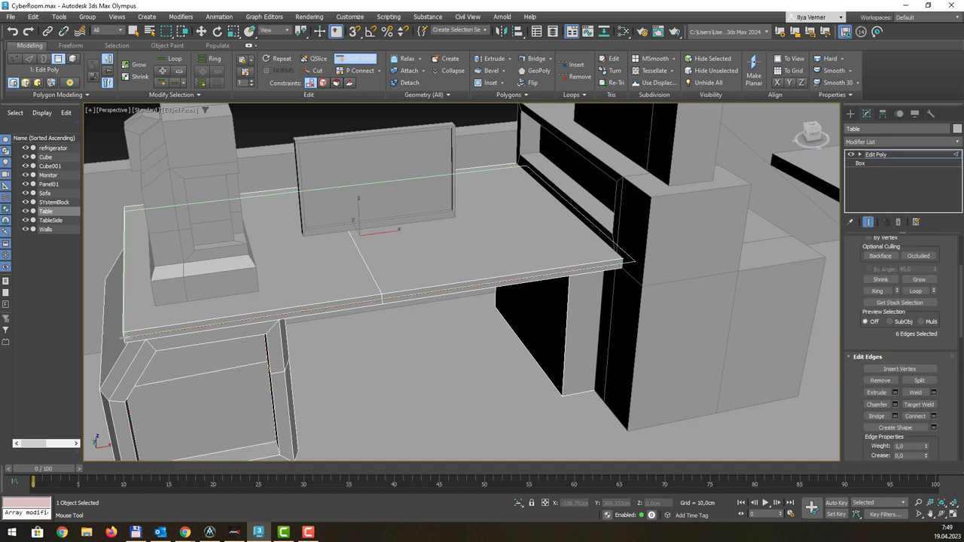
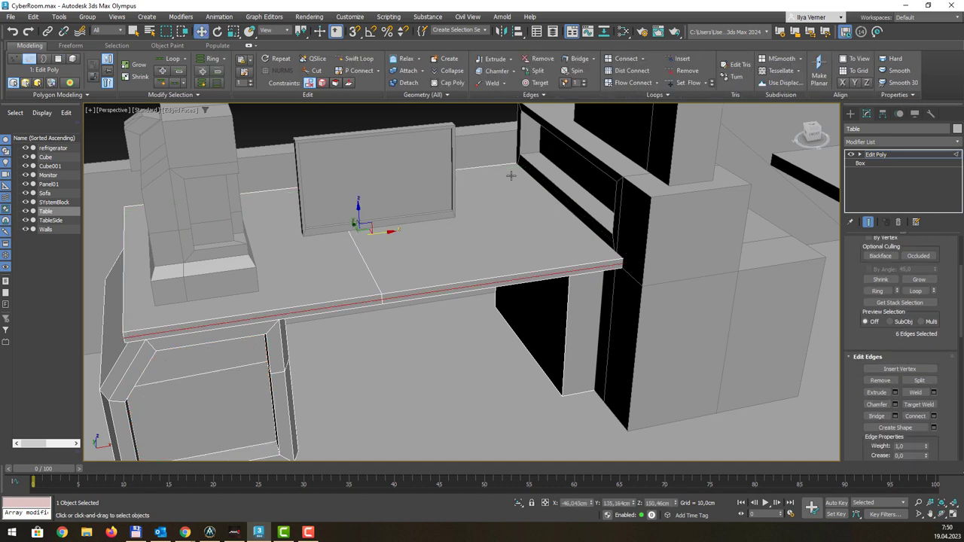
# Isolate the Table and frame its tabletop's right-end edges.
pyautogui.click(614, 252)
pyautogui.scroll(4, 644, 267)
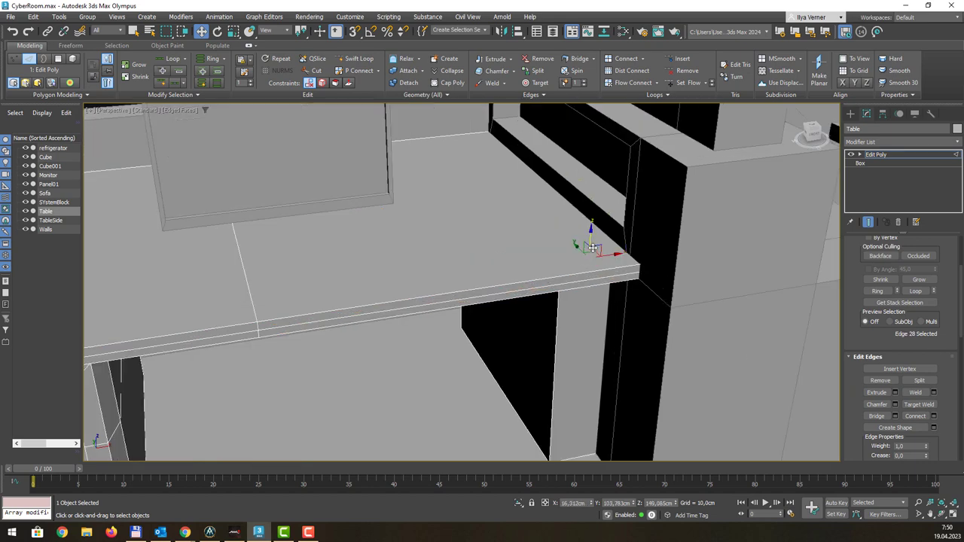
pyautogui.hotkey('alt', 'x')
pyautogui.click(640, 282)
pyautogui.moveTo(629, 230)
pyautogui.keyDown('alt'); pyautogui.mouseDown(button='middle')
pyautogui.moveTo(606, 209)
pyautogui.moveTo(605, 189)
pyautogui.moveTo(624, 219)
pyautogui.mouseUp(button='middle'); pyautogui.keyUp('alt')
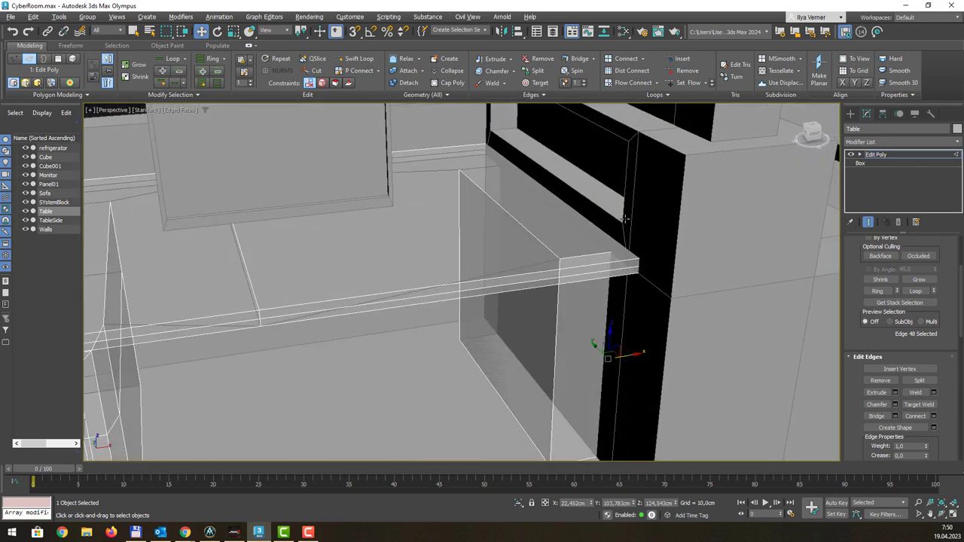
pyautogui.hotkey('alt', 'q')
pyautogui.moveTo(649, 228)
pyautogui.keyDown('alt'); pyautogui.mouseDown(button='middle')
pyautogui.moveTo(587, 206)
pyautogui.moveTo(611, 219)
pyautogui.moveTo(676, 187)
pyautogui.mouseUp(button='middle'); pyautogui.keyUp('alt')
# Slide the tabletop's right end edge left toward the side cabinet, end isolation, and deselect.
pyautogui.click(644, 211)
pyautogui.moveTo(676, 186)
pyautogui.mouseDown()
pyautogui.moveTo(663, 185)
pyautogui.moveTo(673, 188)
pyautogui.mouseUp()
pyautogui.keyDown('alt'); pyautogui.moveTo(674, 187); pyautogui.dragTo(690, 187, button='middle'); pyautogui.keyUp('alt')
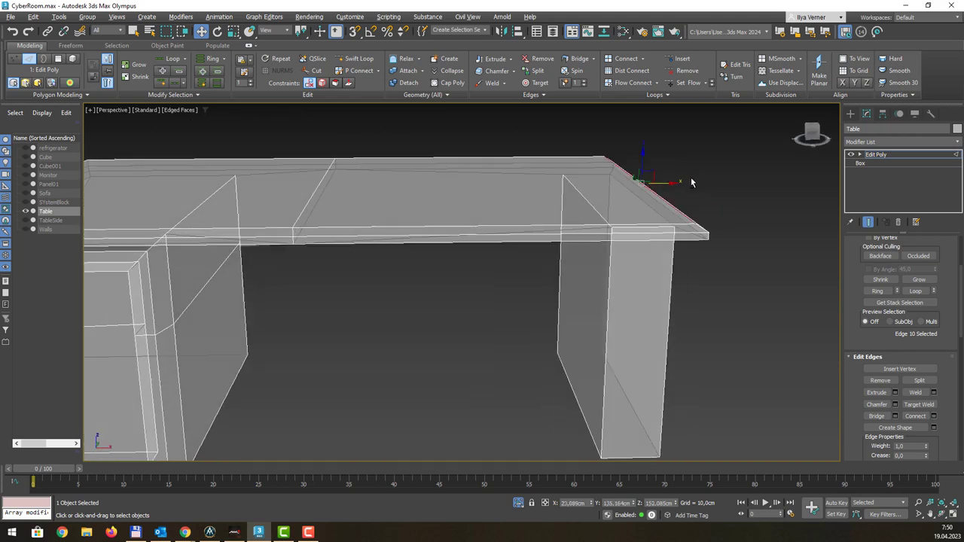
pyautogui.click(519, 503)
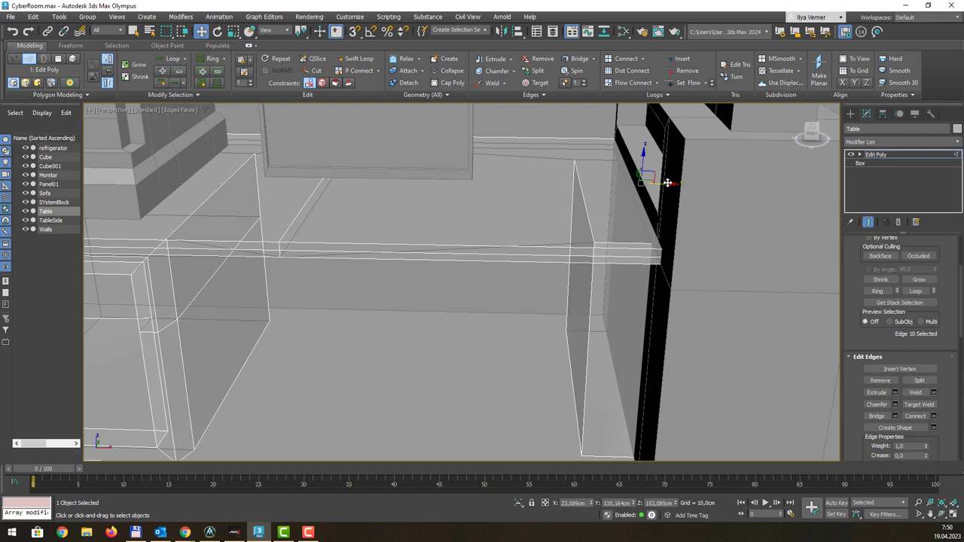
pyautogui.moveTo(668, 183); pyautogui.dragTo(653, 183)
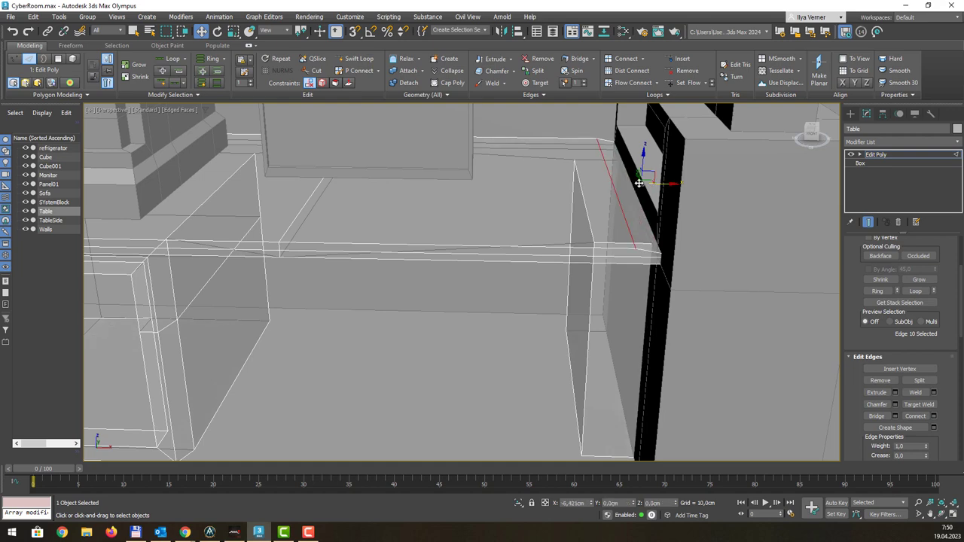
pyautogui.moveTo(653, 183); pyautogui.dragTo(641, 191)
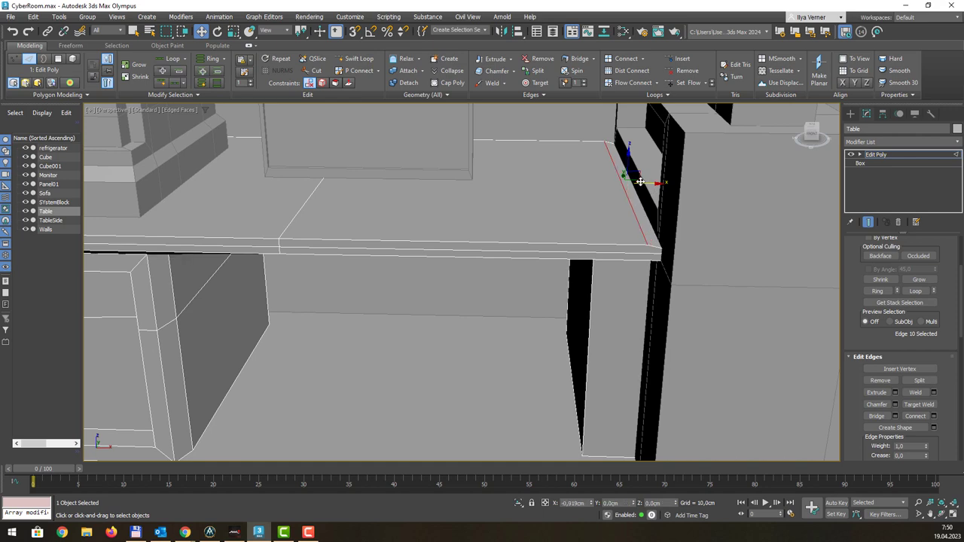
pyautogui.moveTo(640, 191)
pyautogui.keyDown('alt'); pyautogui.mouseDown(button='middle')
pyautogui.moveTo(660, 191)
pyautogui.moveTo(676, 210)
pyautogui.moveTo(653, 204)
pyautogui.moveTo(661, 203)
pyautogui.mouseUp(button='middle'); pyautogui.keyUp('alt')
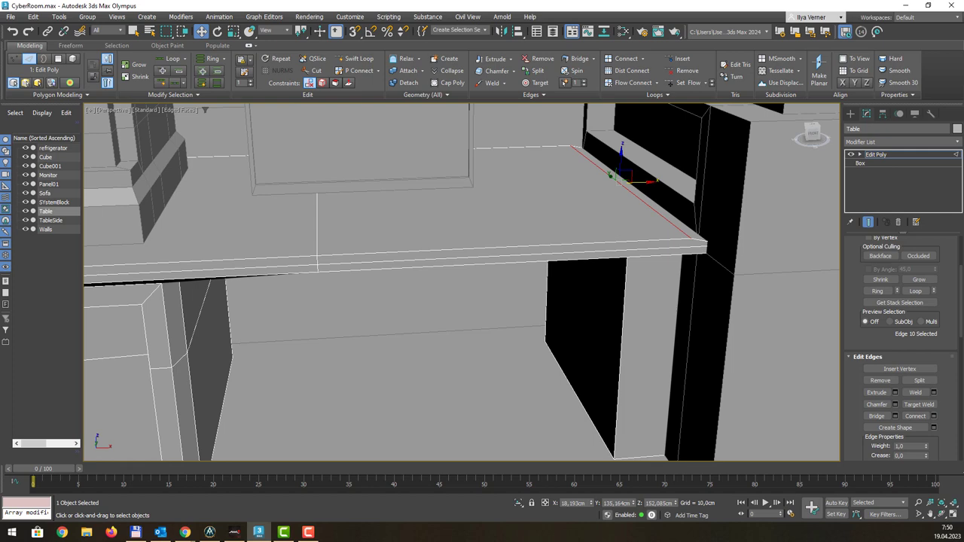
pyautogui.press('F10')
pyautogui.moveTo(608, 208)
pyautogui.keyDown('alt'); pyautogui.mouseDown(button='middle')
pyautogui.moveTo(625, 216)
pyautogui.moveTo(647, 257)
pyautogui.mouseUp(button='middle'); pyautogui.keyUp('alt')
pyautogui.click(646, 257)
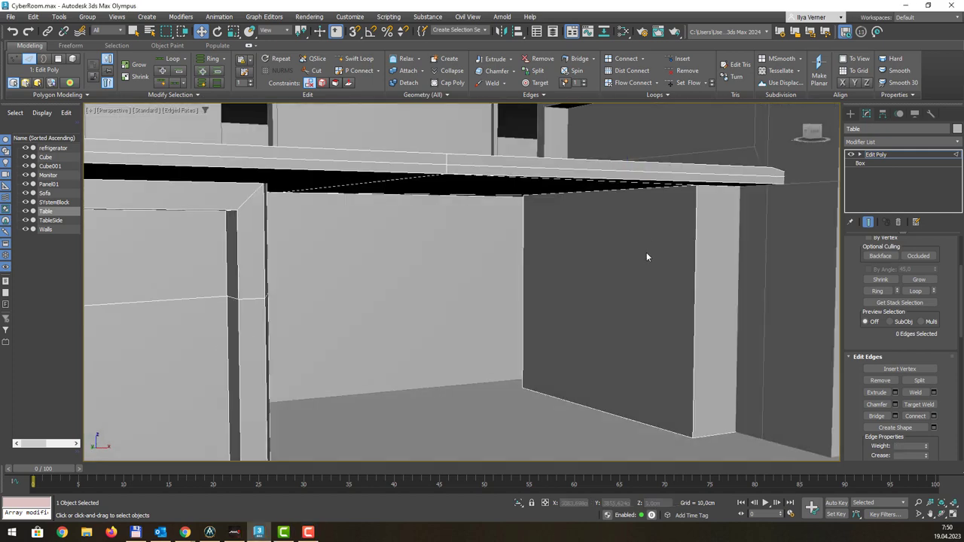
# Inset the right leg panel's inner face to leave a border frame.
pyautogui.press('4')
pyautogui.click(646, 257)
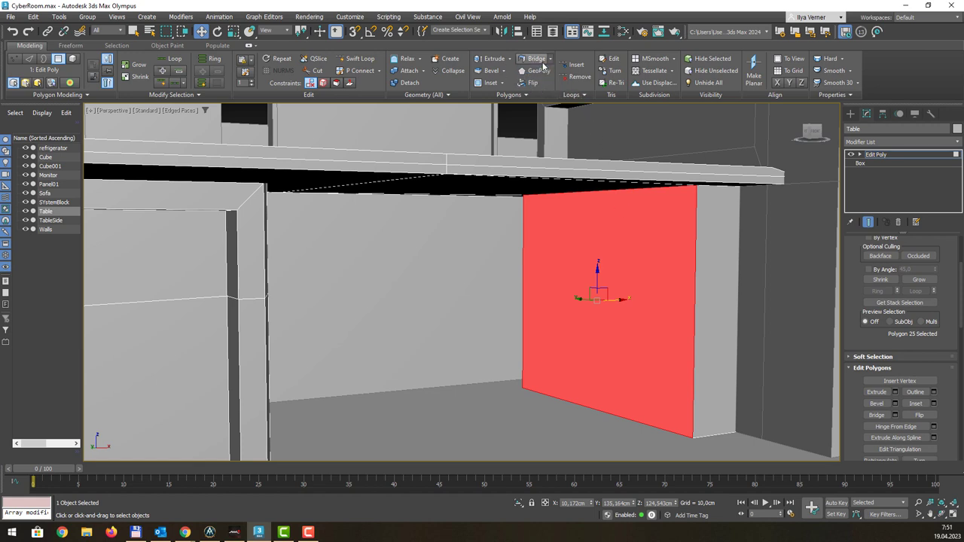
pyautogui.click(490, 82)
pyautogui.moveTo(658, 246); pyautogui.dragTo(633, 269)
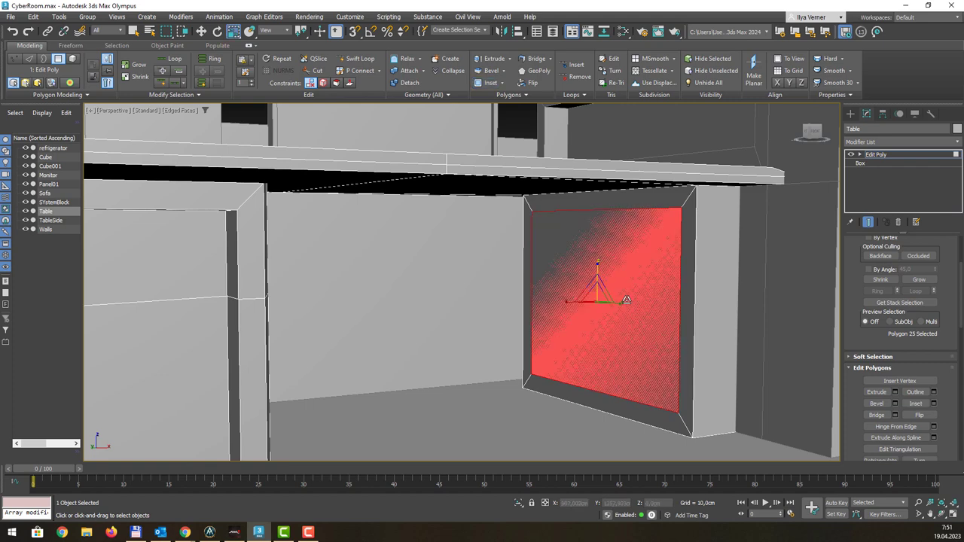
pyautogui.moveTo(620, 290); pyautogui.dragTo(615, 302)
pyautogui.rightClick(615, 302)
# Nudge the inset face slightly sideways, reframe the view, and activate Swift Loop.
pyautogui.press('w')
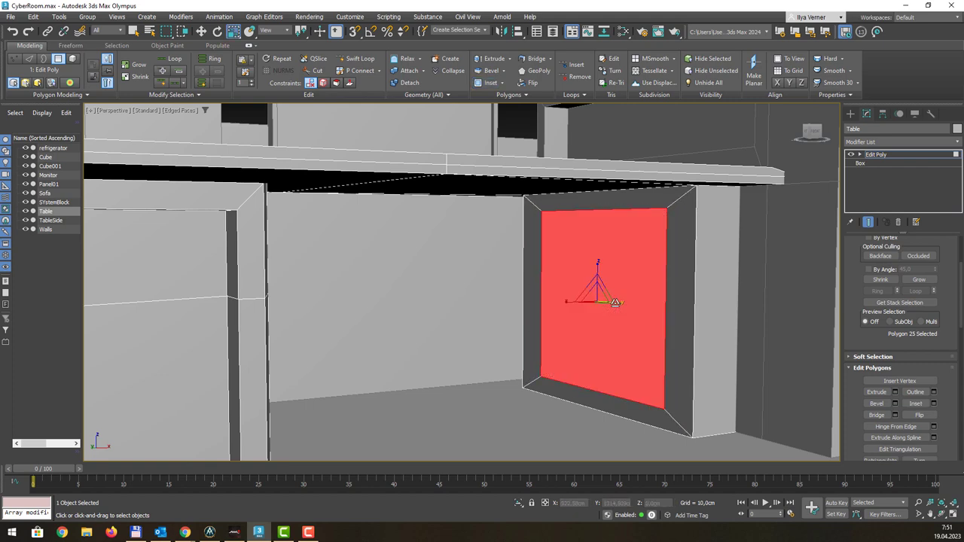
pyautogui.moveTo(622, 302); pyautogui.dragTo(626, 300)
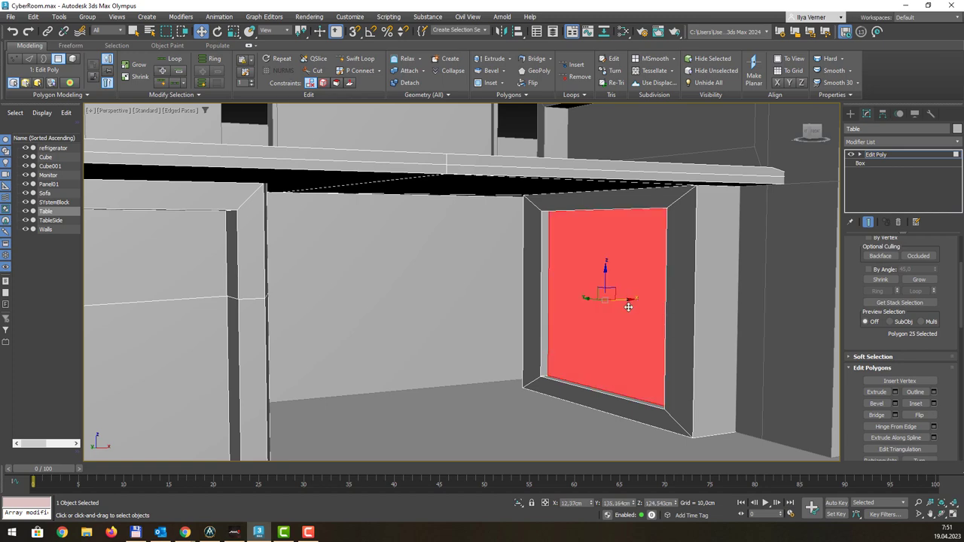
pyautogui.scroll(-4, 626, 300)
pyautogui.keyDown('alt'); pyautogui.moveTo(626, 300); pyautogui.dragTo(627, 287, button='middle'); pyautogui.keyUp('alt')
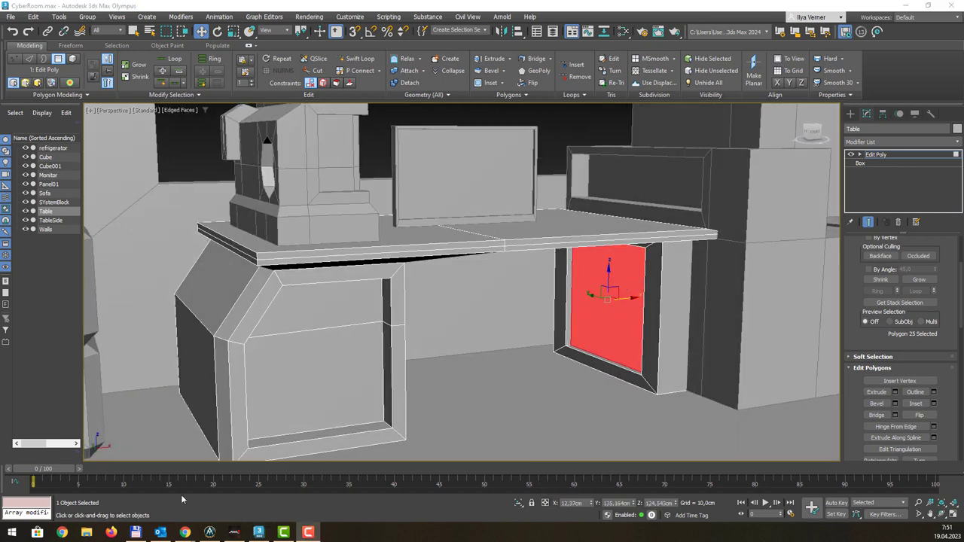
pyautogui.moveTo(694, 263); pyautogui.dragTo(660, 263, button='middle')
pyautogui.scroll(-3, 502, 338)
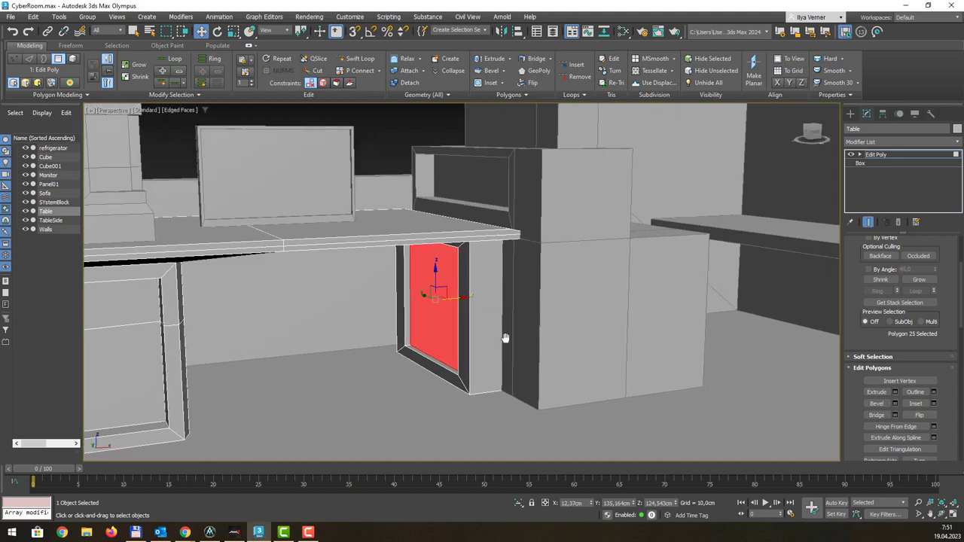
pyautogui.scroll(-4, 502, 279)
pyautogui.scroll(2, 553, 244)
pyautogui.scroll(2, 478, 294)
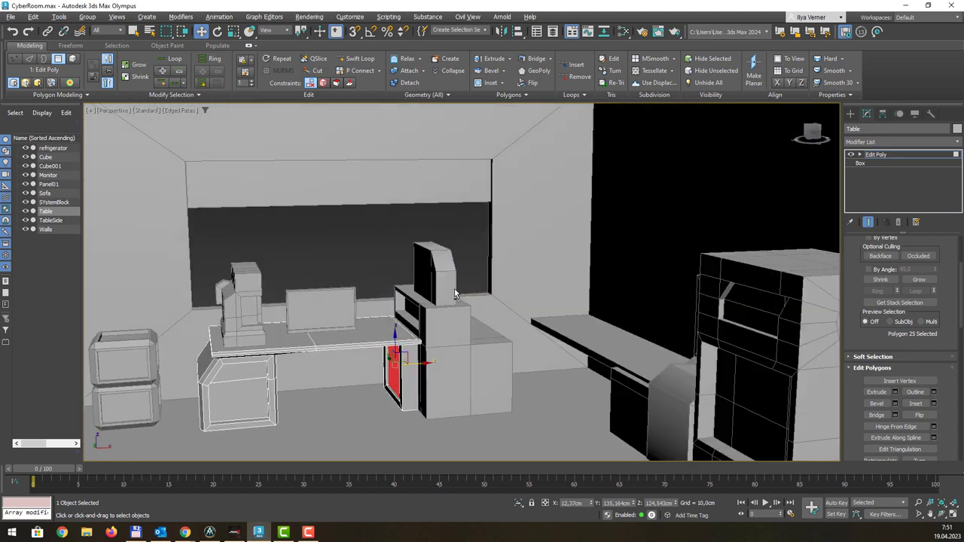
pyautogui.scroll(3, 452, 308)
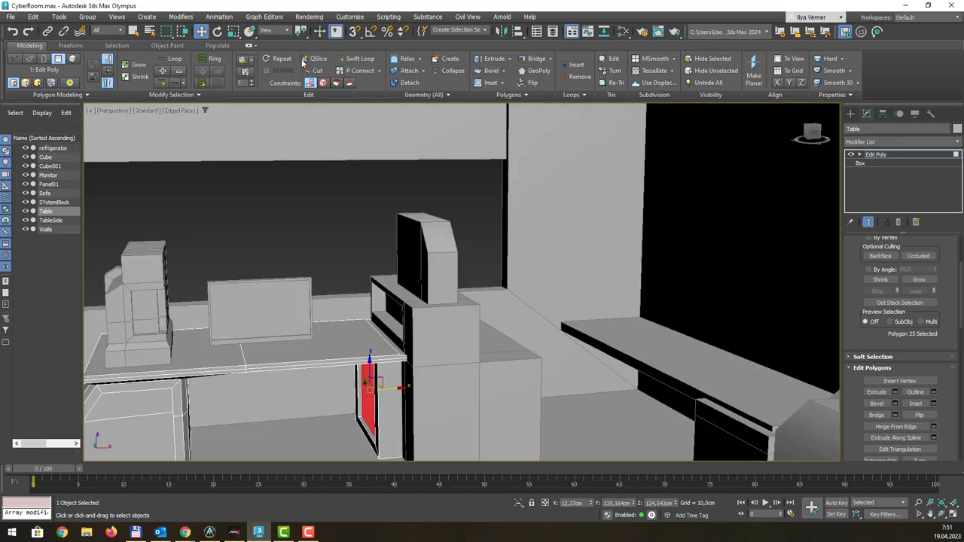
pyautogui.click(359, 59)
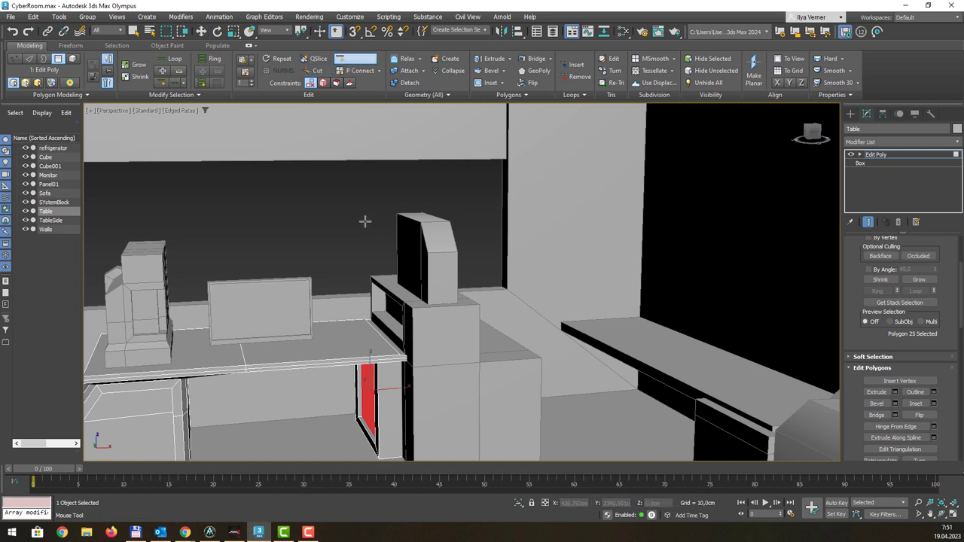
# Exit face editing, select the TableSide block, and switch to Edge mode.
pyautogui.click(901, 154)
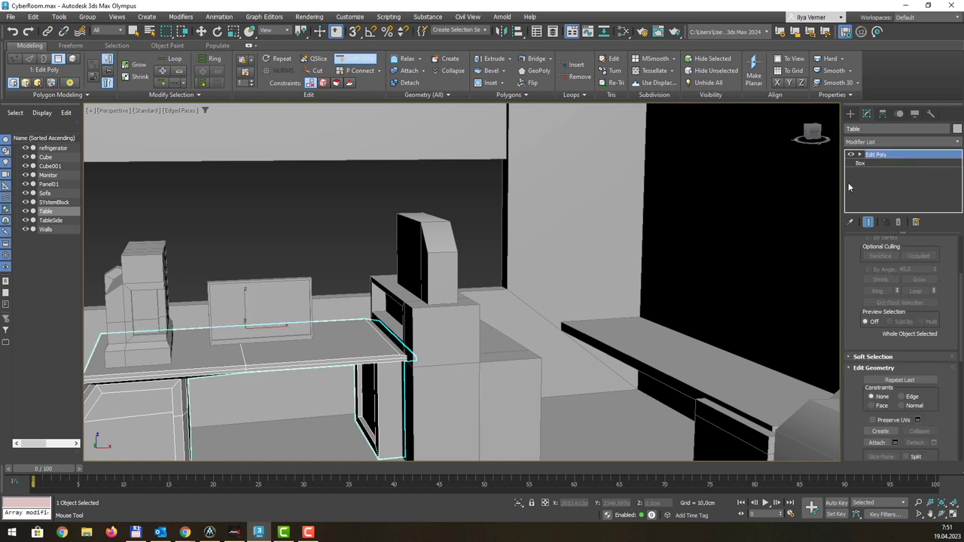
pyautogui.press('w')
pyautogui.click(460, 343)
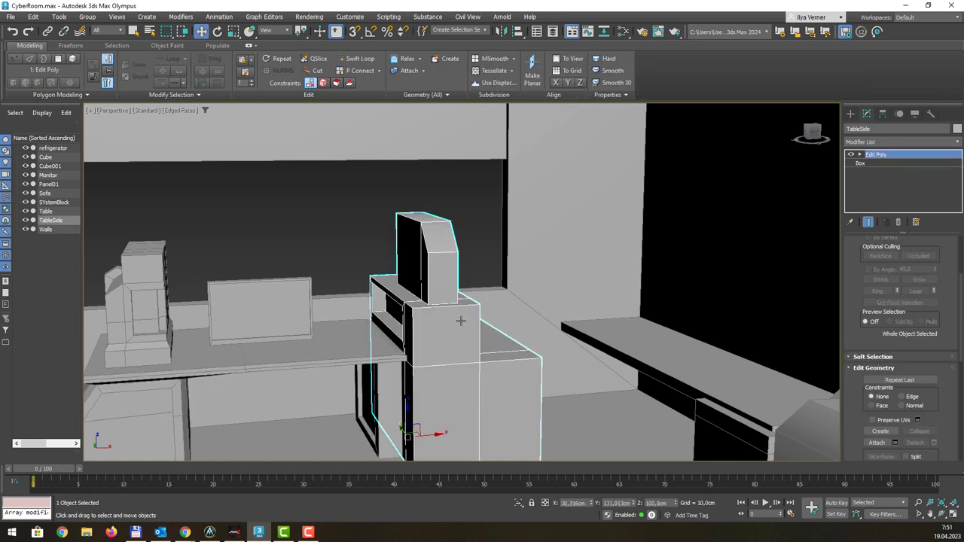
pyautogui.press('4')
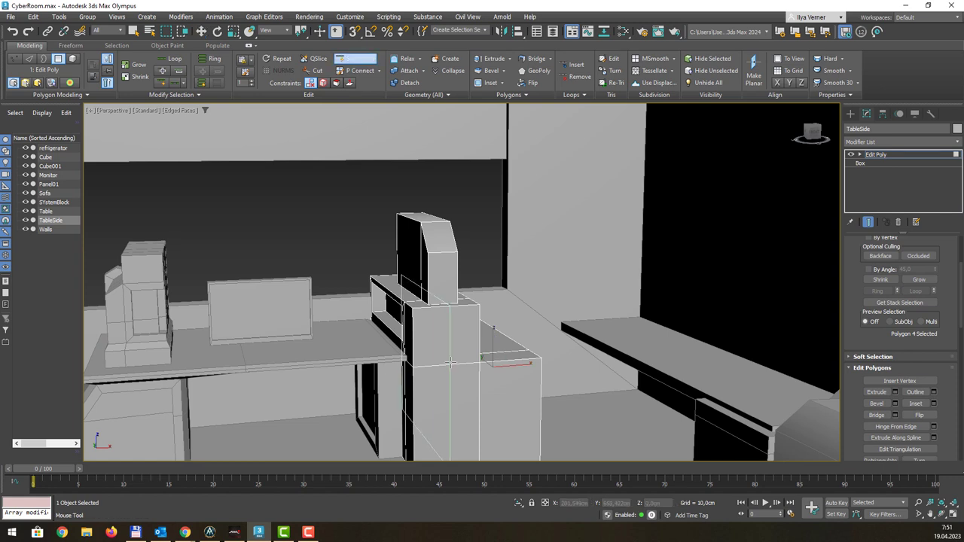
pyautogui.press('2')
pyautogui.moveTo(458, 358); pyautogui.dragTo(463, 317, button='middle')
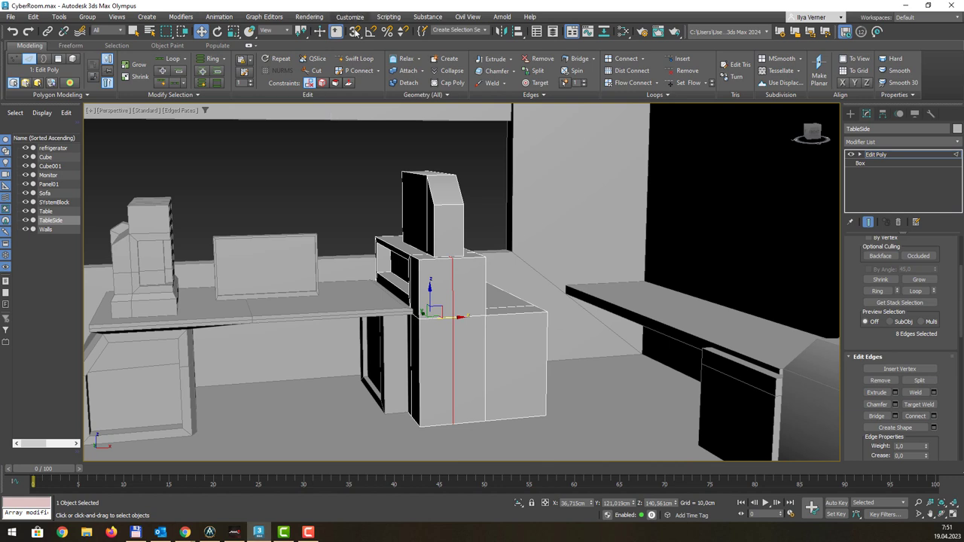
# Insert a horizontal Swift Loop across TableSide's lower part and select one of its edges.
pyautogui.click(360, 59)
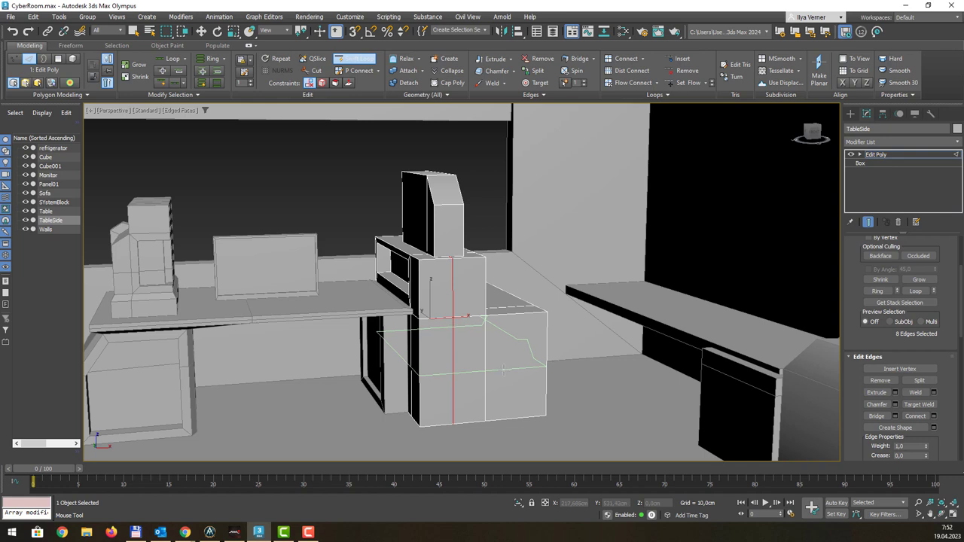
pyautogui.click(502, 369)
pyautogui.rightClick(505, 375)
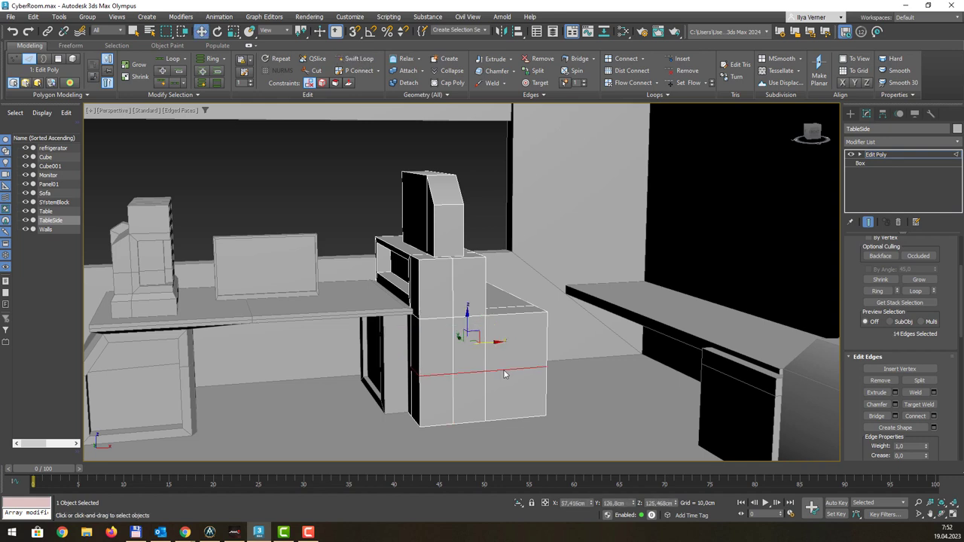
pyautogui.click(575, 384)
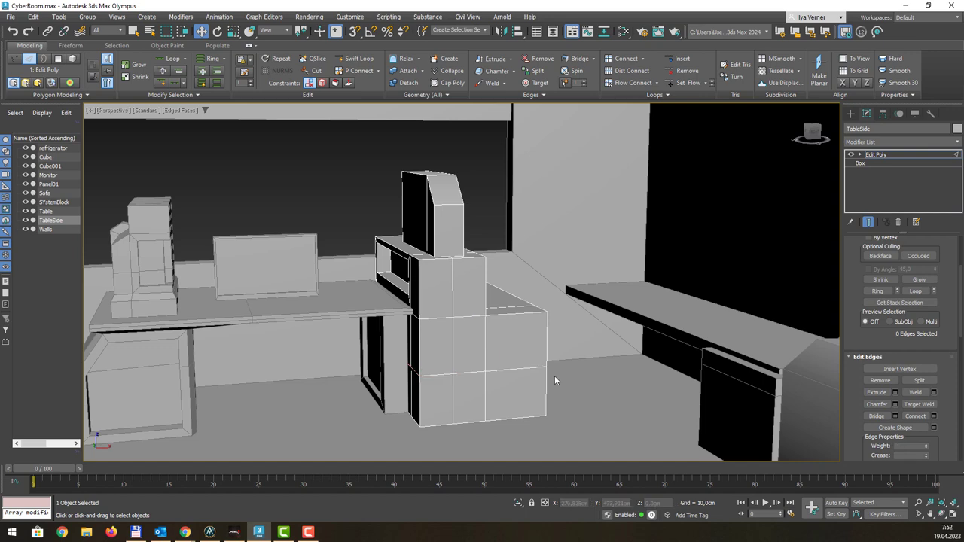
pyautogui.click(473, 373)
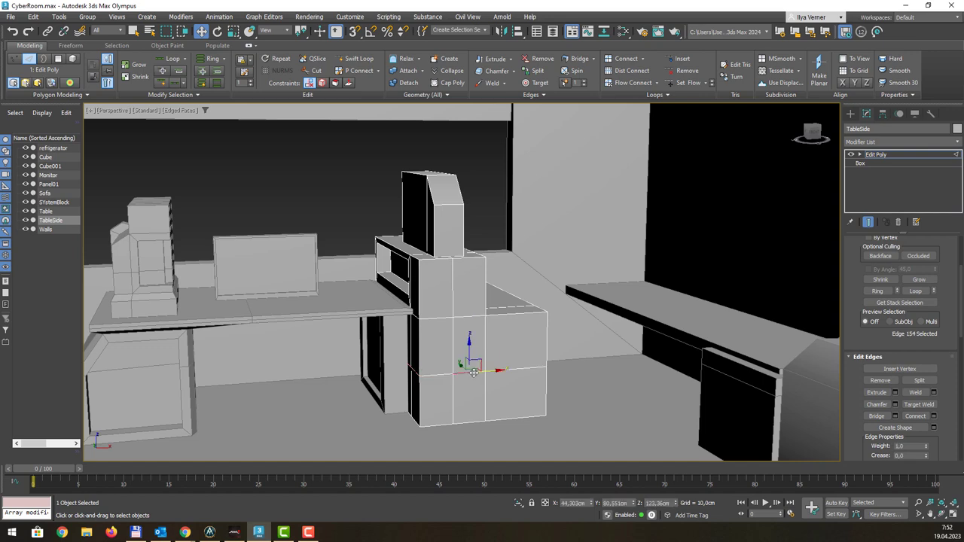
# Select two edges of the new loop and adjust their height on TableSide.
pyautogui.press('q')
pyautogui.keyDown('ctrl'); pyautogui.click(500, 368); pyautogui.keyUp('ctrl')
pyautogui.keyDown('alt'); pyautogui.moveTo(558, 337); pyautogui.dragTo(564, 387, button='middle'); pyautogui.keyUp('alt')
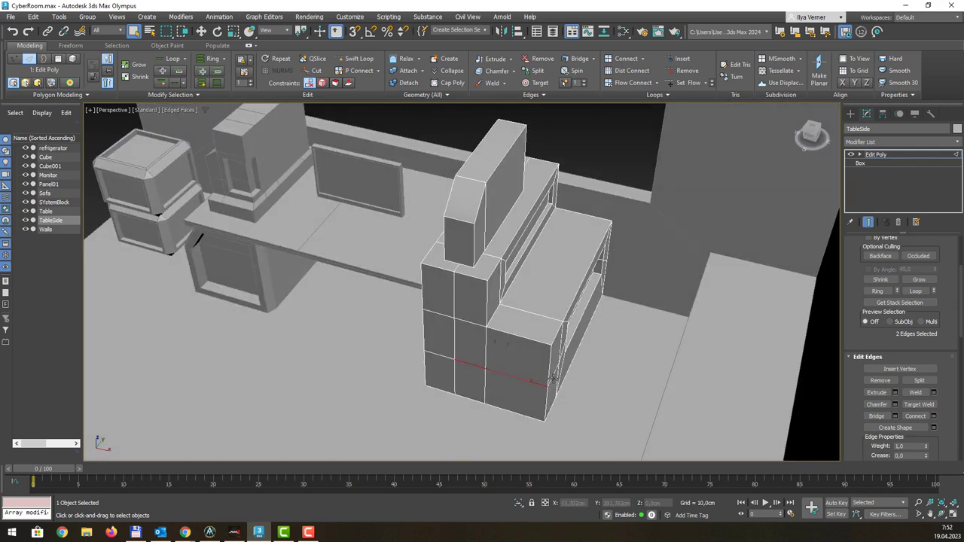
pyautogui.keyDown('alt'); pyautogui.moveTo(553, 377); pyautogui.dragTo(598, 348, button='middle'); pyautogui.keyUp('alt')
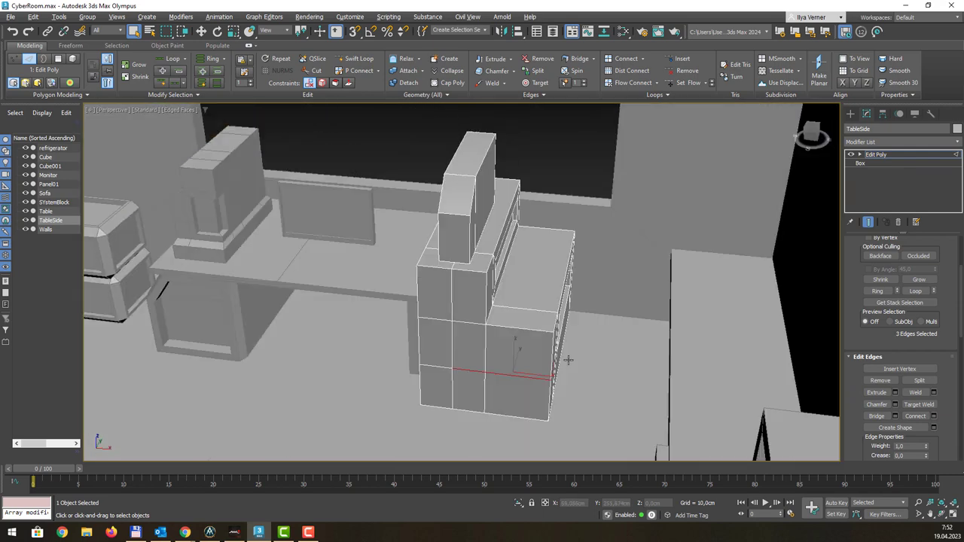
pyautogui.press('w')
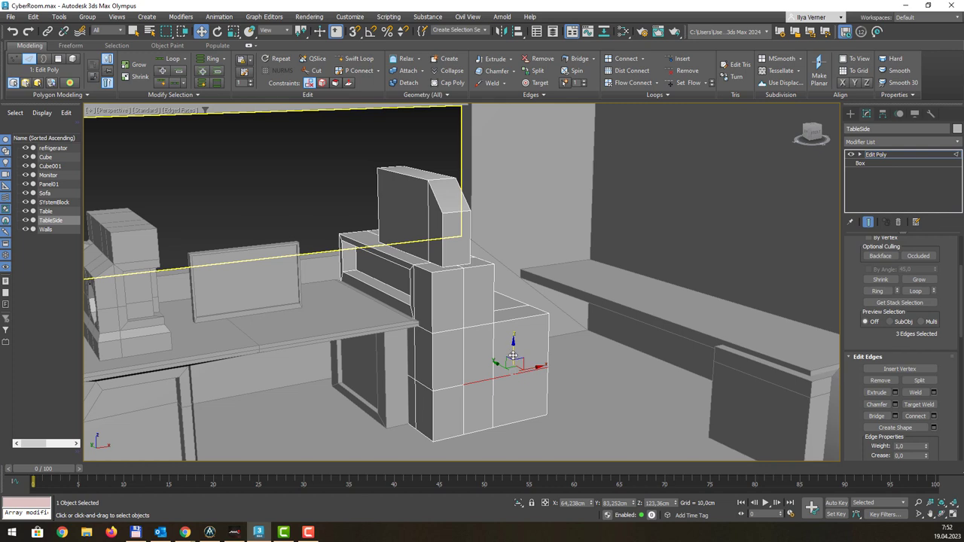
pyautogui.moveTo(512, 356); pyautogui.dragTo(513, 333)
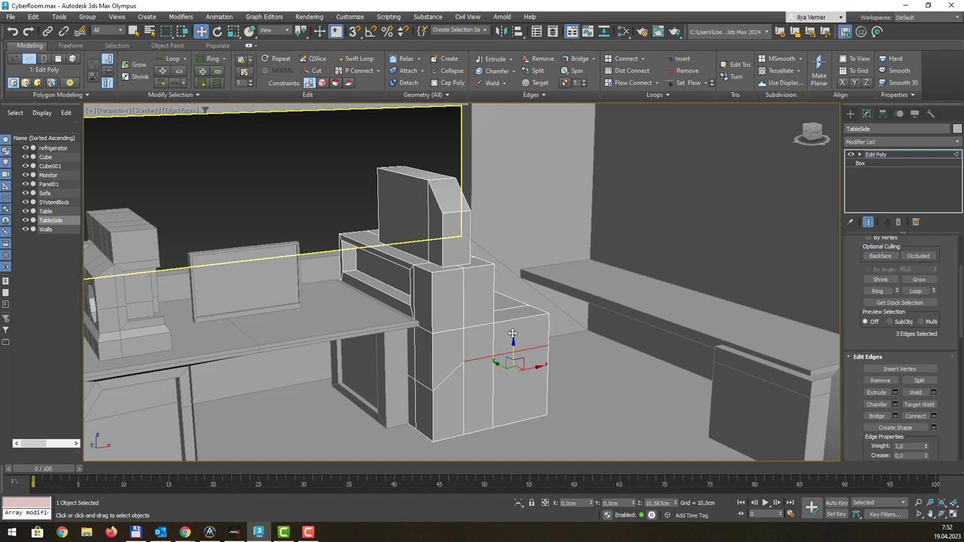
pyautogui.moveTo(512, 334); pyautogui.dragTo(512, 329)
pyautogui.moveTo(513, 330); pyautogui.dragTo(516, 353)
pyautogui.keyDown('alt'); pyautogui.moveTo(515, 353); pyautogui.dragTo(522, 348, button='middle'); pyautogui.keyUp('alt')
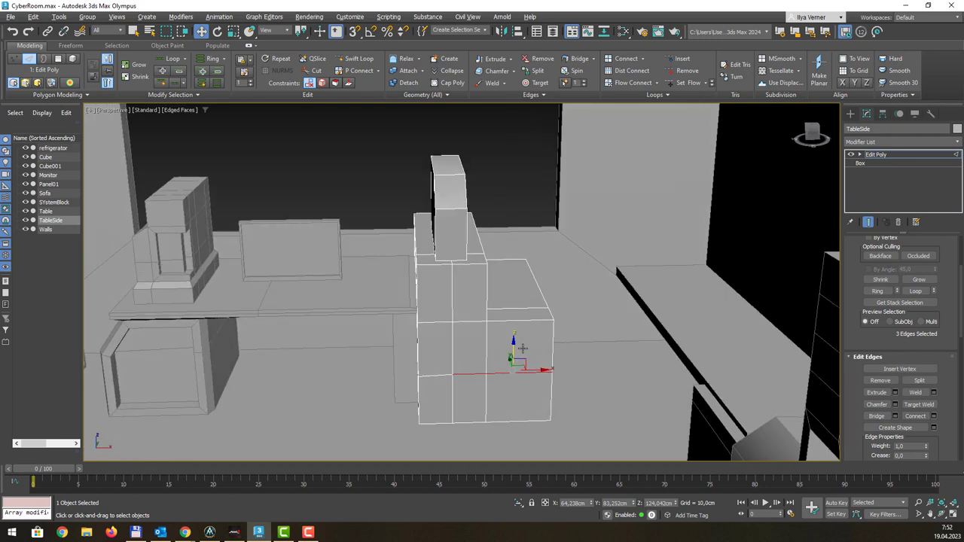
# Insert a vertical Swift Loop across the box's right part, then select a horizontal loop for scaling.
pyautogui.click(358, 59)
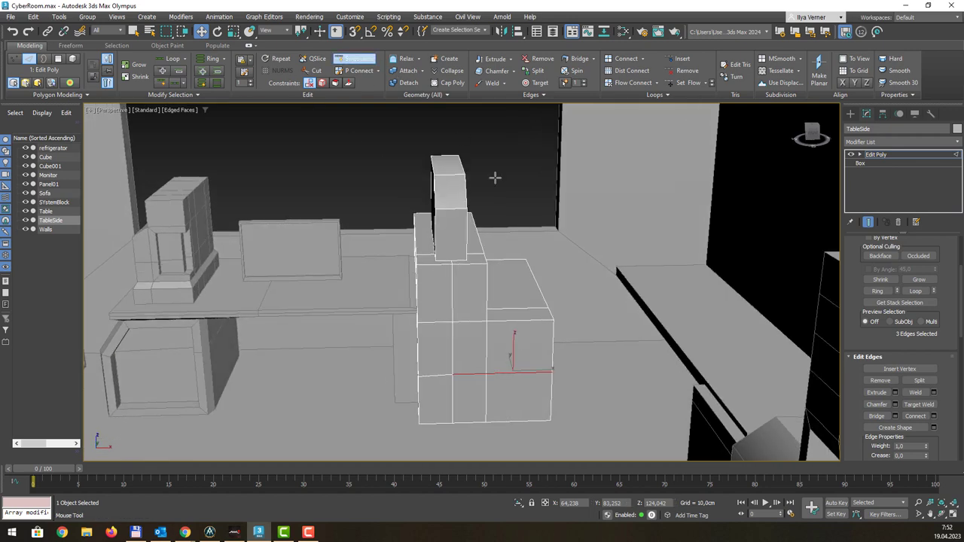
pyautogui.click(521, 335)
pyautogui.rightClick(522, 335)
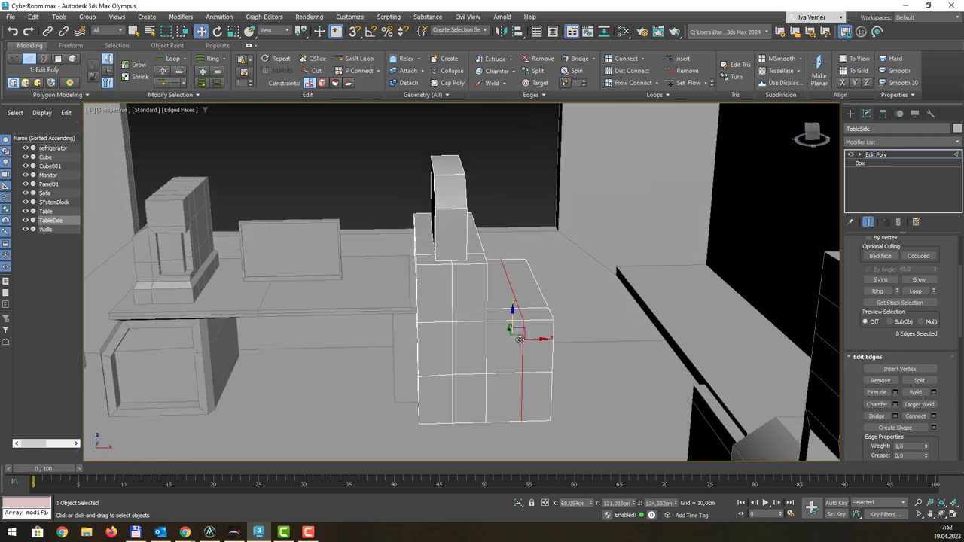
pyautogui.click(461, 374)
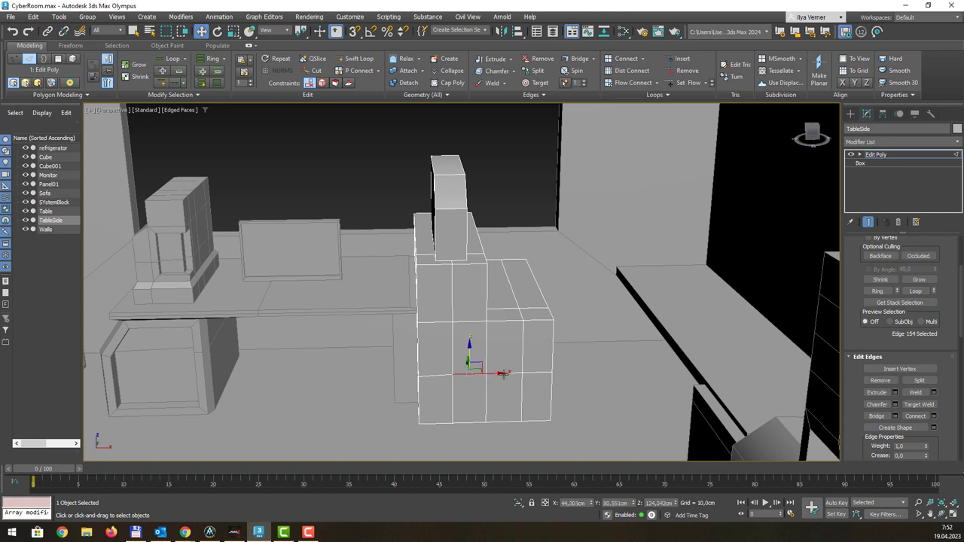
pyautogui.hotkey('alt', 'l')
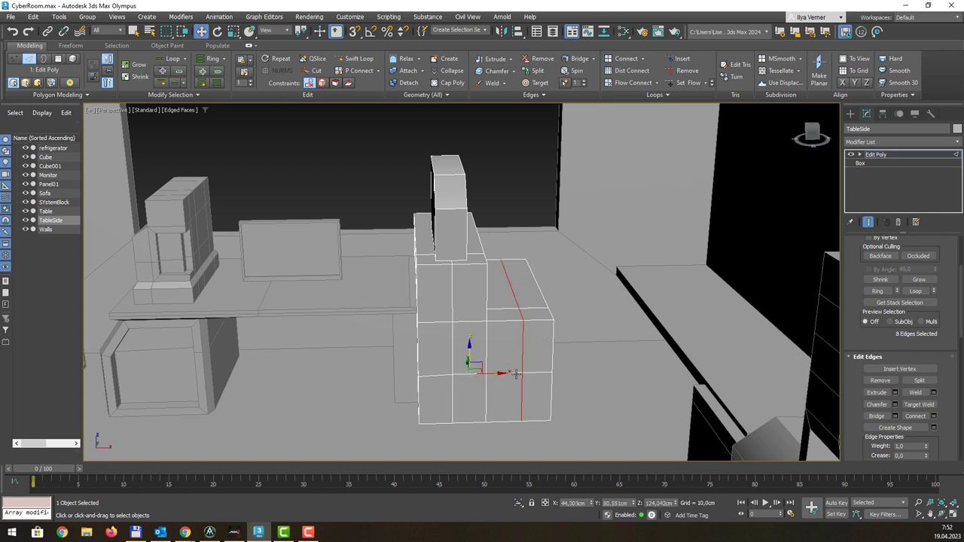
pyautogui.doubleClick(516, 374)
pyautogui.press('r')
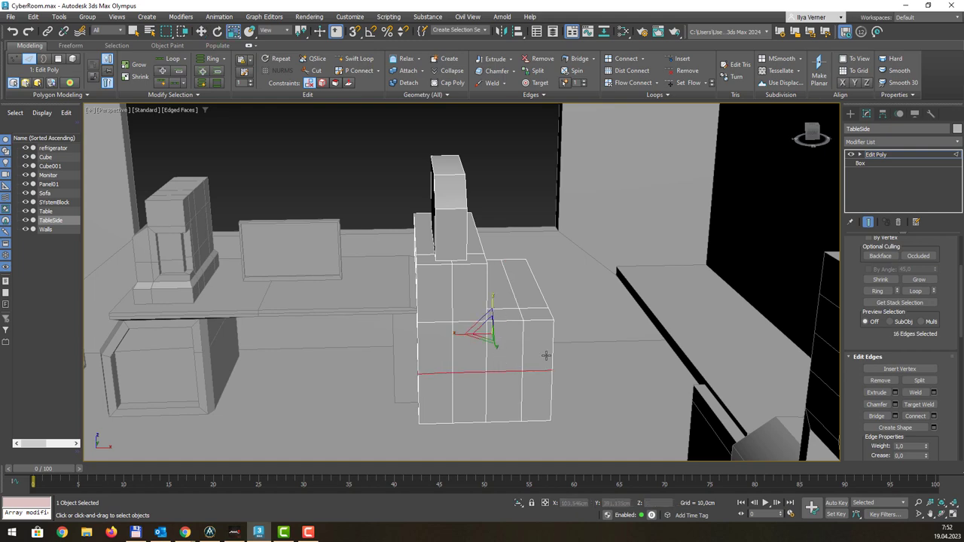
# Select the horizontal edges across the TableSide box front, including the bottom corner edge.
pyautogui.moveTo(500, 353)
pyautogui.keyDown('alt'); pyautogui.mouseDown(button='middle')
pyautogui.moveTo(528, 354)
pyautogui.moveTo(522, 370)
pyautogui.moveTo(590, 345)
pyautogui.mouseUp(button='middle'); pyautogui.keyUp('alt')
pyautogui.scroll(-5, 527, 354)
pyautogui.scroll(2, 522, 371)
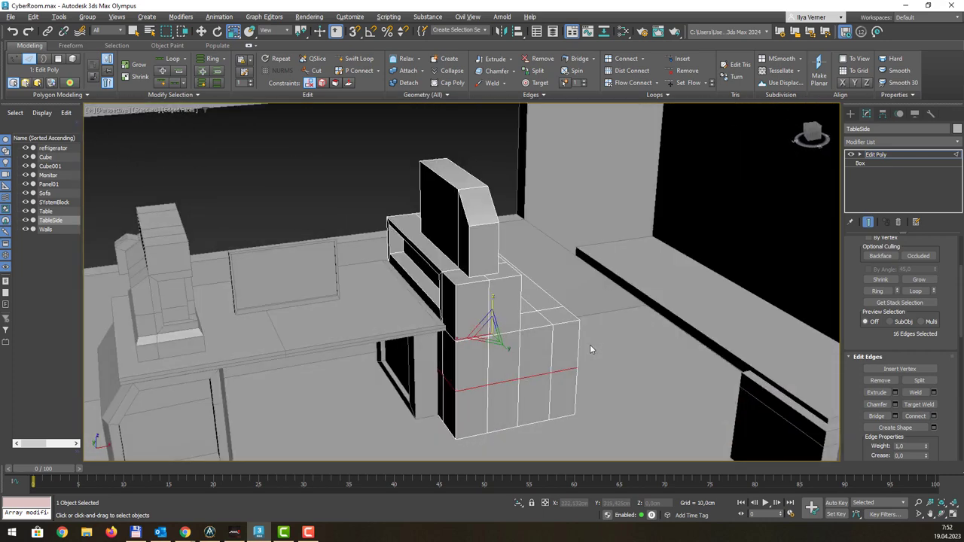
pyautogui.click(559, 387)
pyautogui.press('q')
pyautogui.click(517, 379)
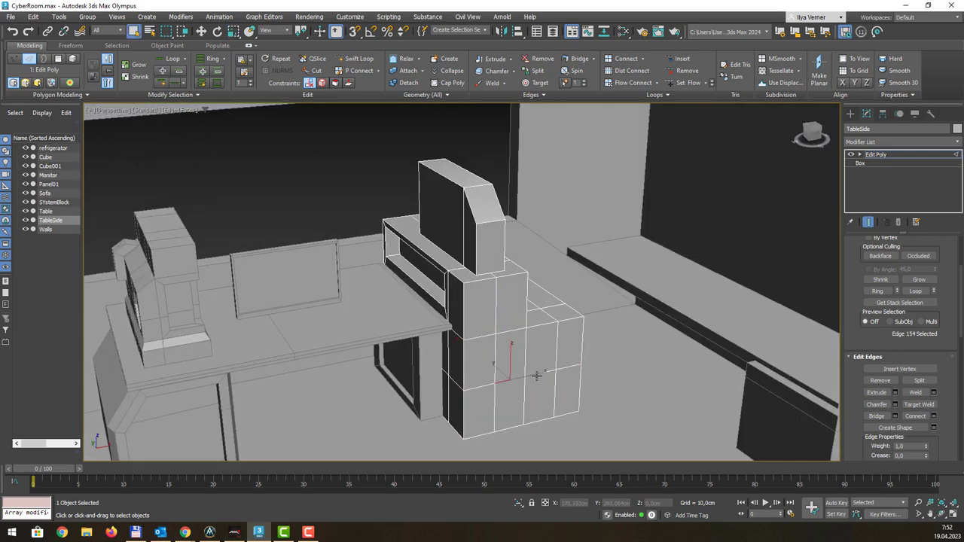
pyautogui.keyDown('shift'); pyautogui.click(537, 376); pyautogui.keyUp('shift')
pyautogui.keyDown('alt'); pyautogui.moveTo(577, 365); pyautogui.dragTo(582, 386, button='middle'); pyautogui.keyUp('alt')
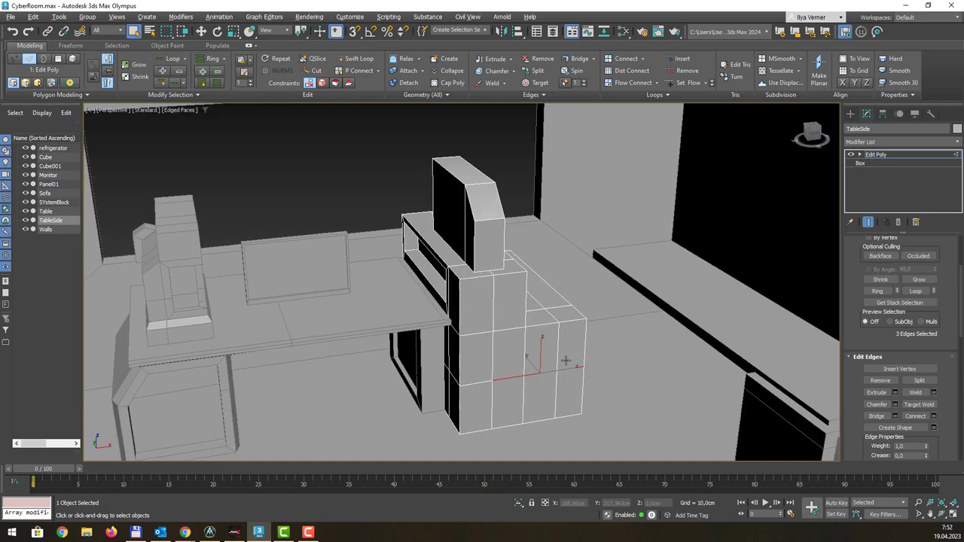
pyautogui.keyDown('ctrl'); pyautogui.click(586, 381); pyautogui.keyUp('ctrl')
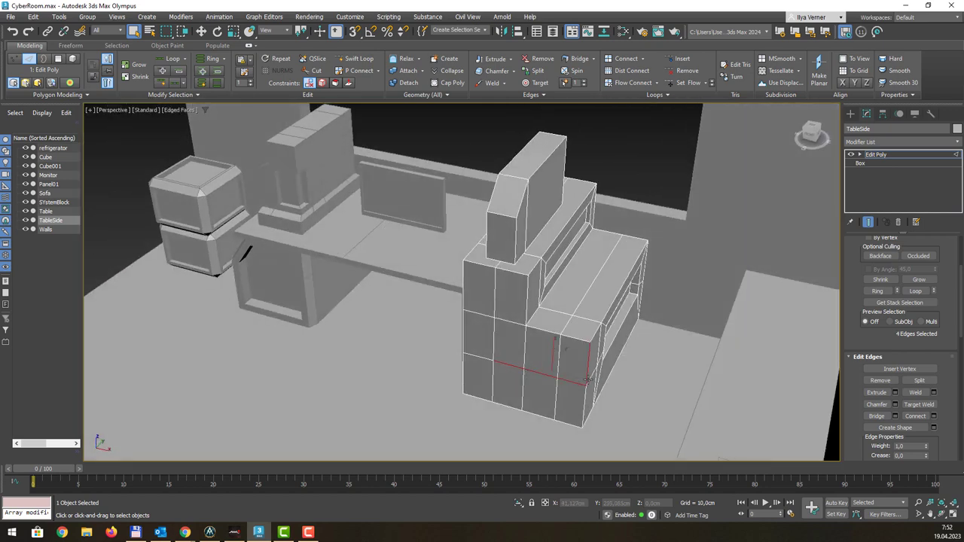
pyautogui.keyDown('alt'); pyautogui.click(589, 366); pyautogui.keyUp('alt')
pyautogui.keyDown('ctrl'); pyautogui.click(592, 377); pyautogui.keyUp('ctrl')
# Raise the selected edges, excluding the front-left one, to form a diagonal.
pyautogui.press('w')
pyautogui.keyDown('alt'); pyautogui.moveTo(587, 374); pyautogui.dragTo(611, 362, button='middle'); pyautogui.keyUp('alt')
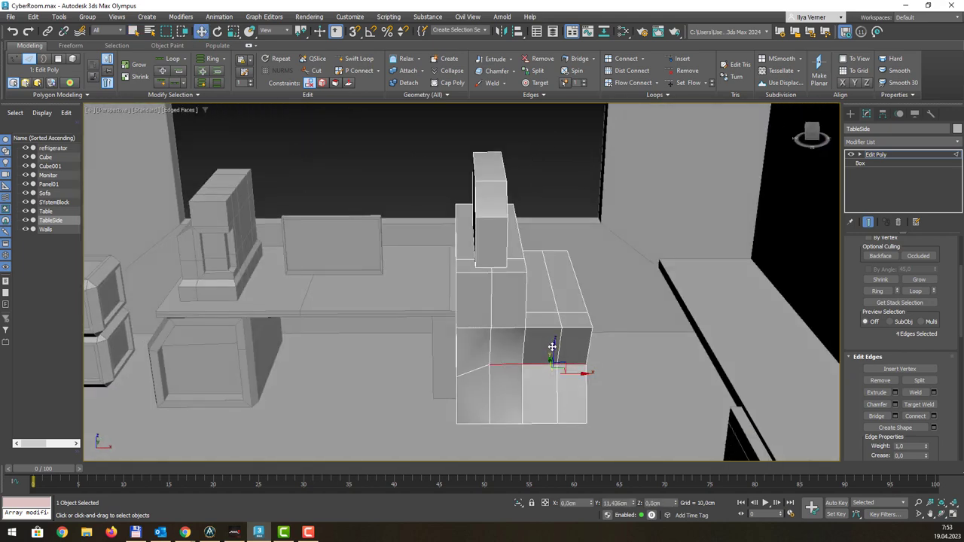
pyautogui.moveTo(555, 349); pyautogui.dragTo(555, 336)
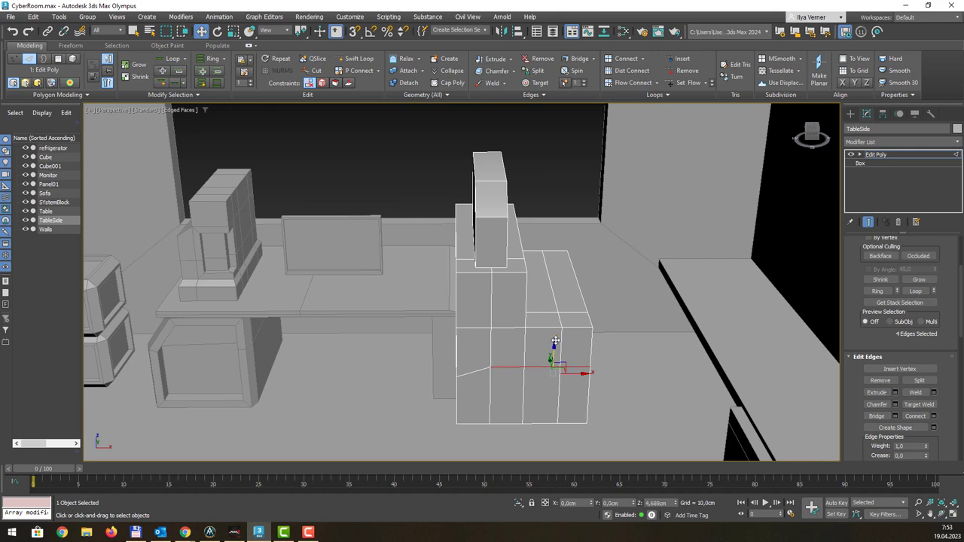
pyautogui.keyDown('alt'); pyautogui.moveTo(555, 336); pyautogui.dragTo(618, 324, button='middle'); pyautogui.keyUp('alt')
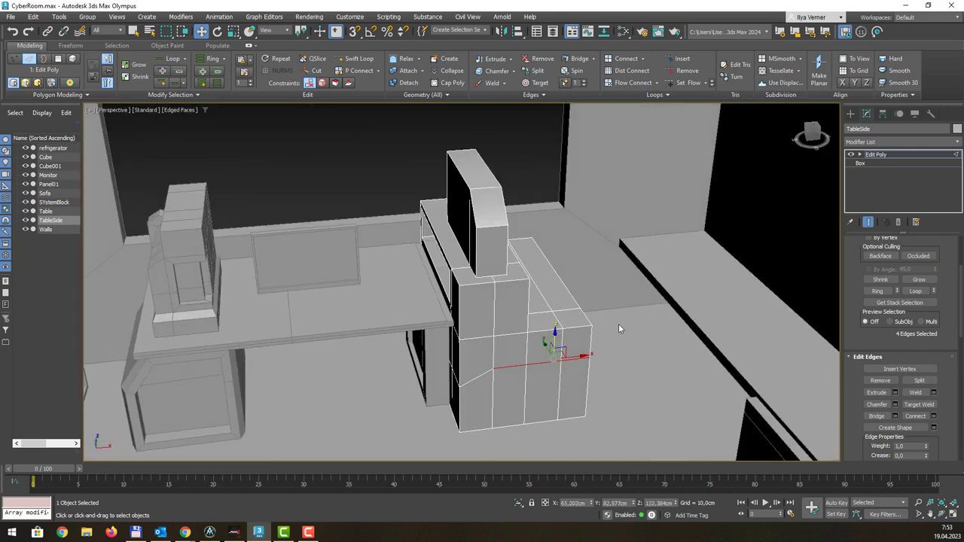
pyautogui.hotkey('ctrl', 'z')
pyautogui.keyDown('alt'); pyautogui.click(516, 384); pyautogui.keyUp('alt')
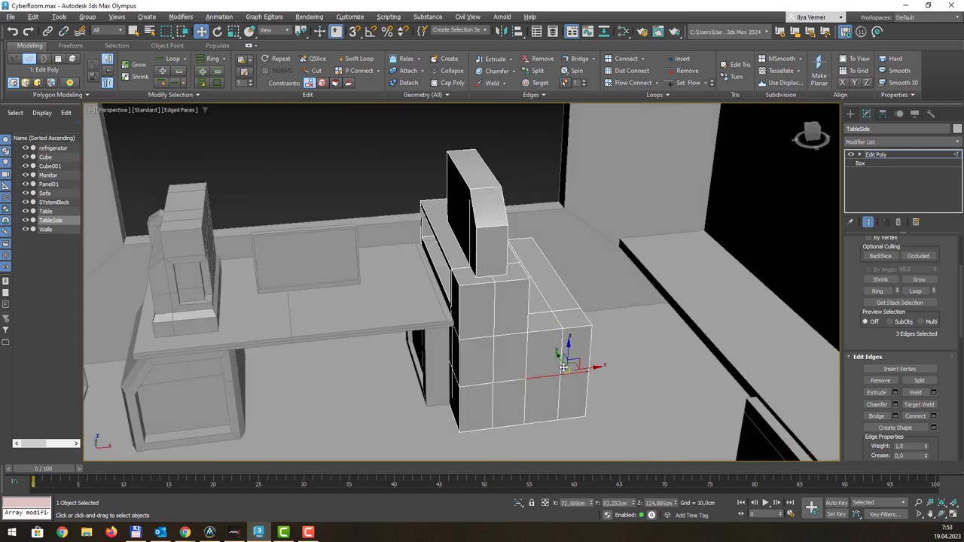
pyautogui.moveTo(566, 354); pyautogui.dragTo(568, 338)
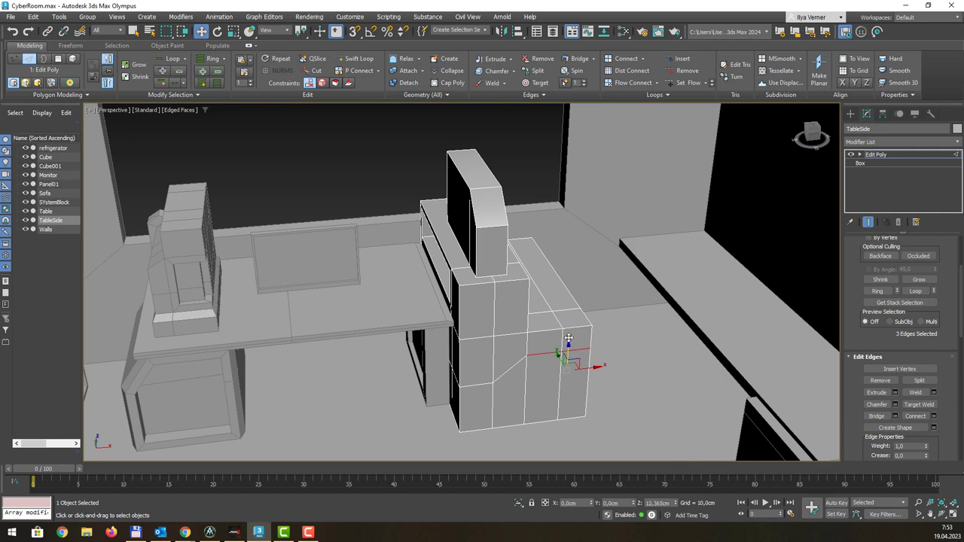
pyautogui.moveTo(569, 338)
pyautogui.keyDown('alt'); pyautogui.mouseDown(button='middle')
pyautogui.moveTo(548, 319)
pyautogui.moveTo(607, 326)
pyautogui.mouseUp(button='middle'); pyautogui.keyUp('alt')
# Add the remaining edges and left vertical edge, then lower the edge line into a step.
pyautogui.keyDown('ctrl'); pyautogui.click(513, 378); pyautogui.keyUp('ctrl')
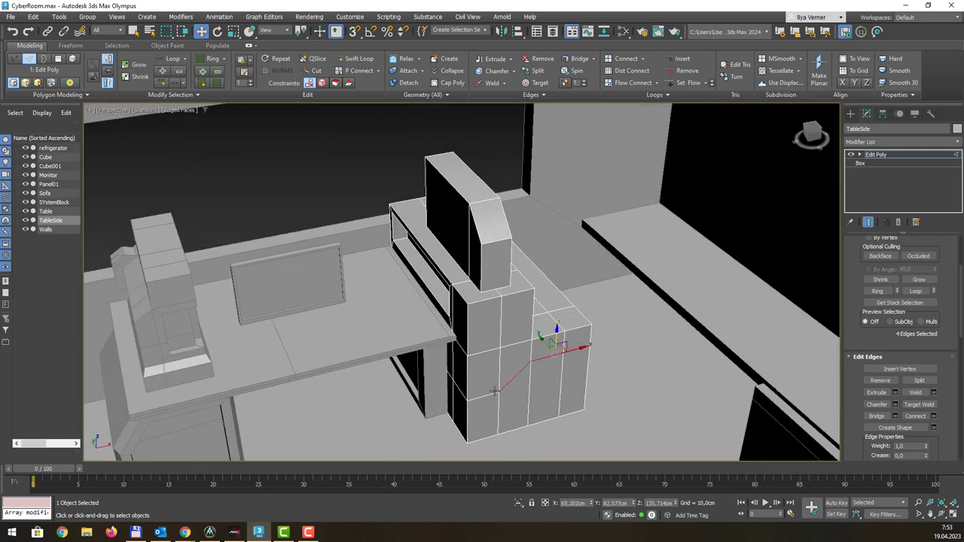
pyautogui.keyDown('ctrl'); pyautogui.click(486, 396); pyautogui.keyUp('ctrl')
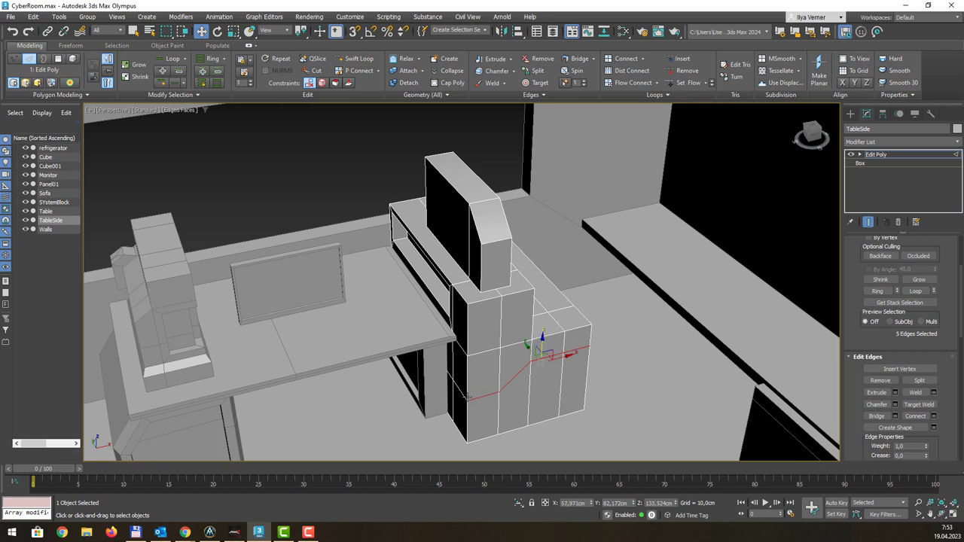
pyautogui.keyDown('ctrl'); pyautogui.click(458, 396); pyautogui.keyUp('ctrl')
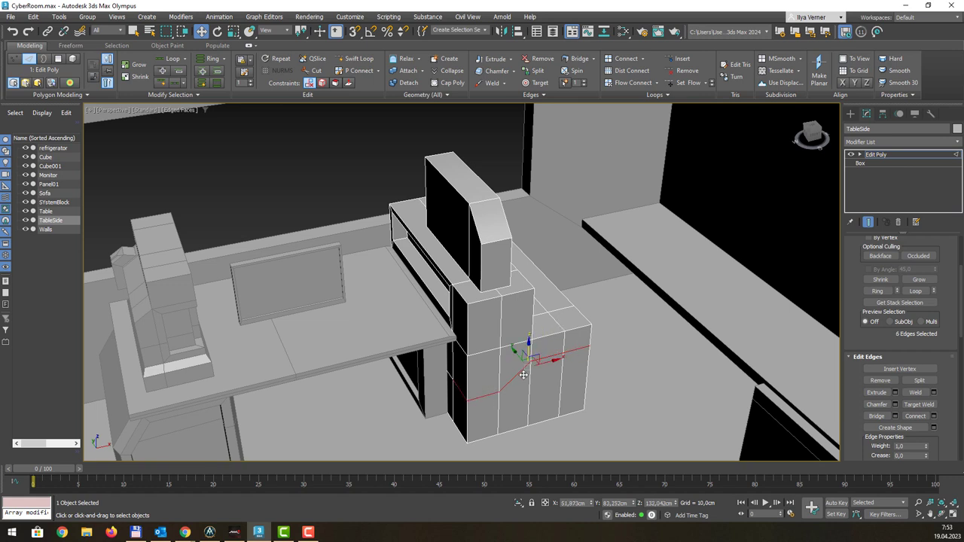
pyautogui.keyDown('alt'); pyautogui.moveTo(514, 366); pyautogui.dragTo(520, 360, button='middle'); pyautogui.keyUp('alt')
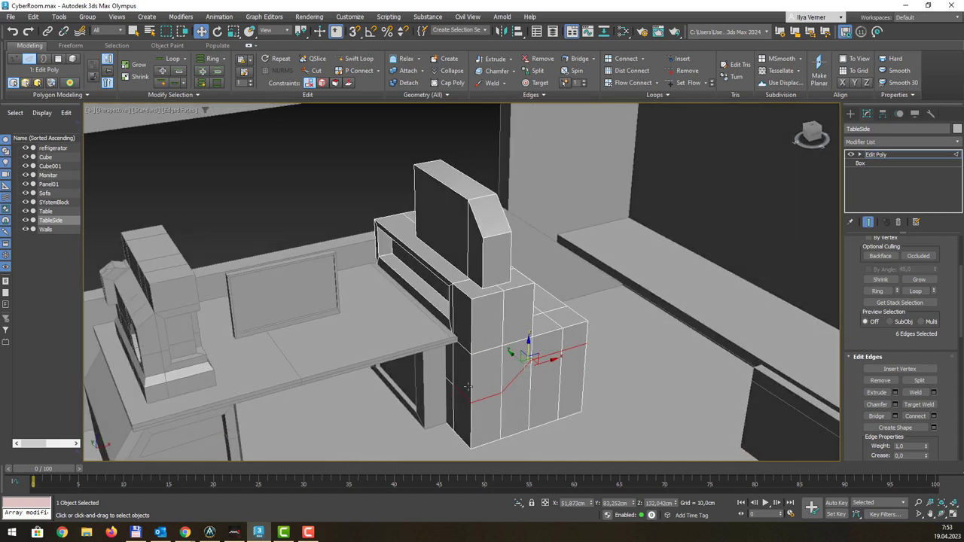
pyautogui.moveTo(530, 353); pyautogui.dragTo(528, 370)
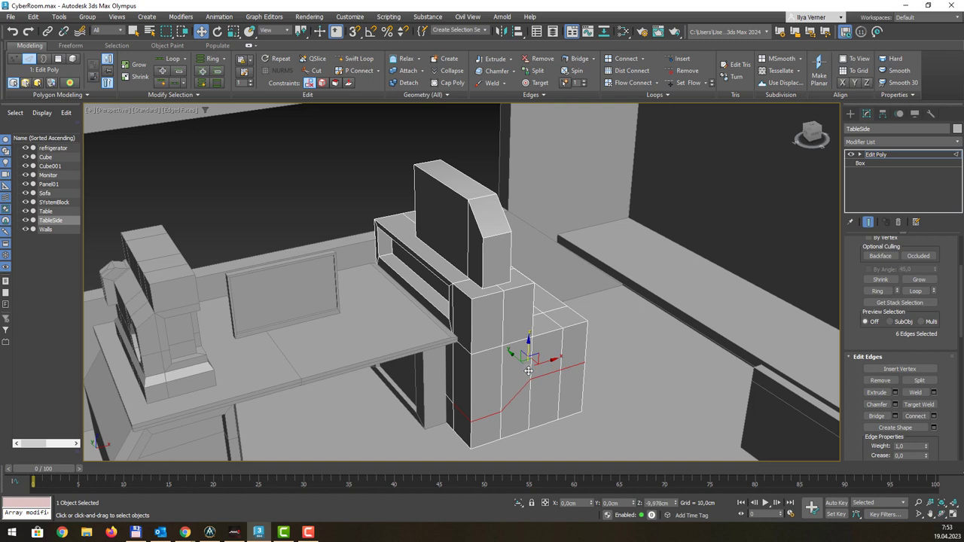
pyautogui.moveTo(528, 371); pyautogui.dragTo(530, 371)
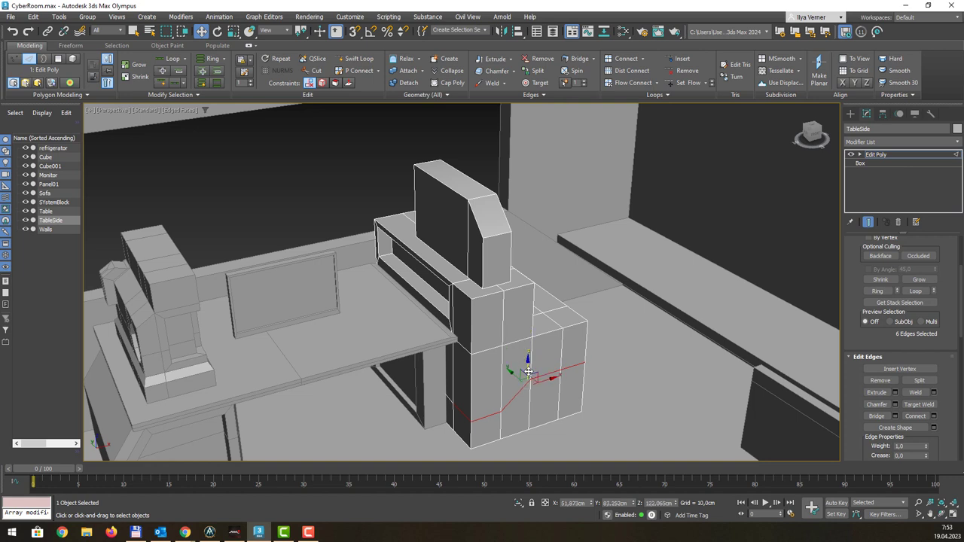
# Select the five bottom-row faces of the TableSide box.
pyautogui.press('4')
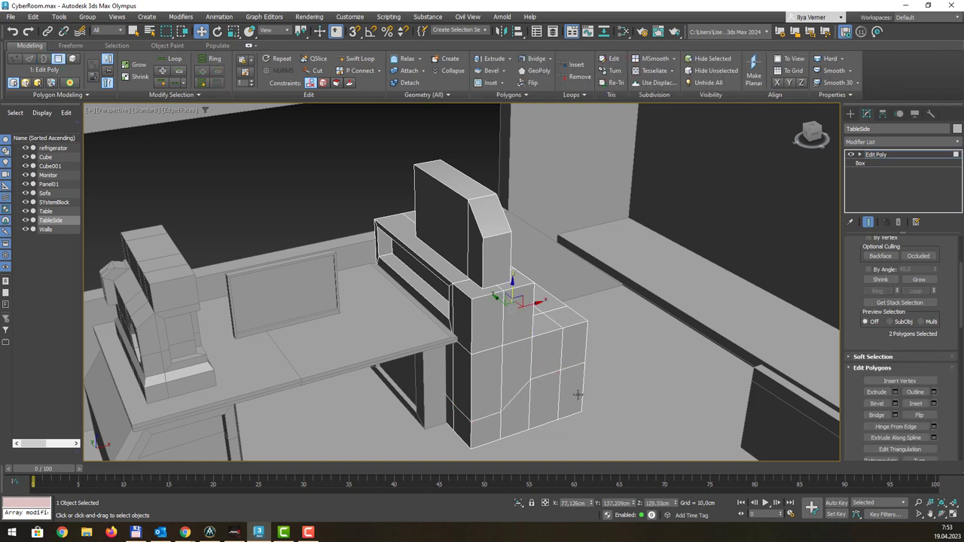
pyautogui.click(578, 394)
pyautogui.keyDown('ctrl'); pyautogui.click(540, 401); pyautogui.keyUp('ctrl')
pyautogui.keyDown('ctrl'); pyautogui.click(512, 412); pyautogui.keyUp('ctrl')
pyautogui.keyDown('ctrl'); pyautogui.click(489, 427); pyautogui.keyUp('ctrl')
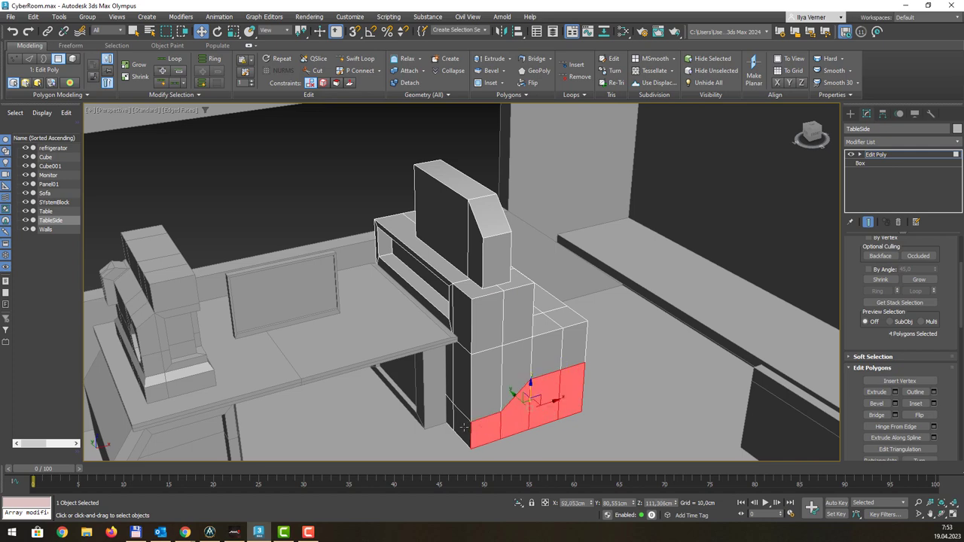
pyautogui.keyDown('ctrl'); pyautogui.click(463, 426); pyautogui.keyUp('ctrl')
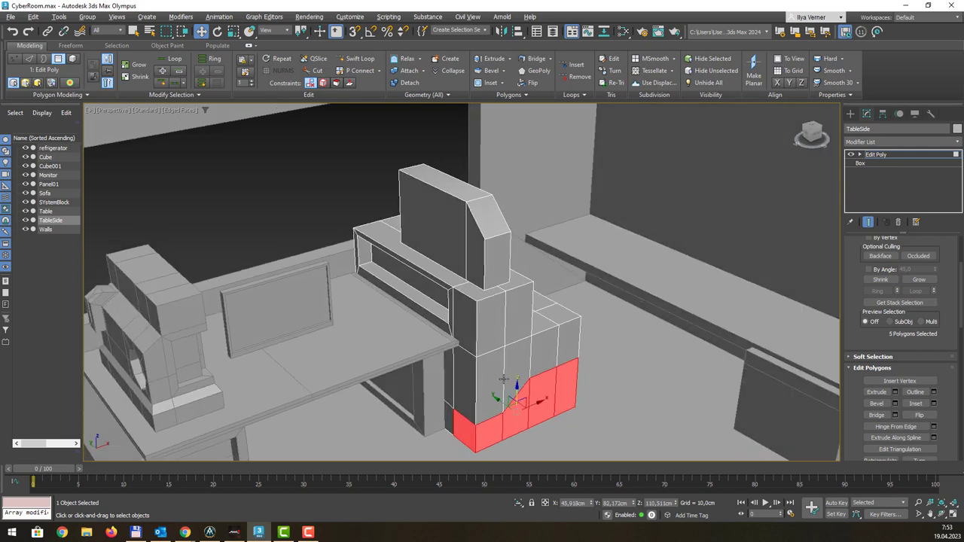
pyautogui.moveTo(492, 382)
pyautogui.keyDown('alt'); pyautogui.mouseDown(button='middle')
pyautogui.moveTo(512, 379)
pyautogui.moveTo(492, 378)
pyautogui.mouseUp(button='middle'); pyautogui.keyUp('alt')
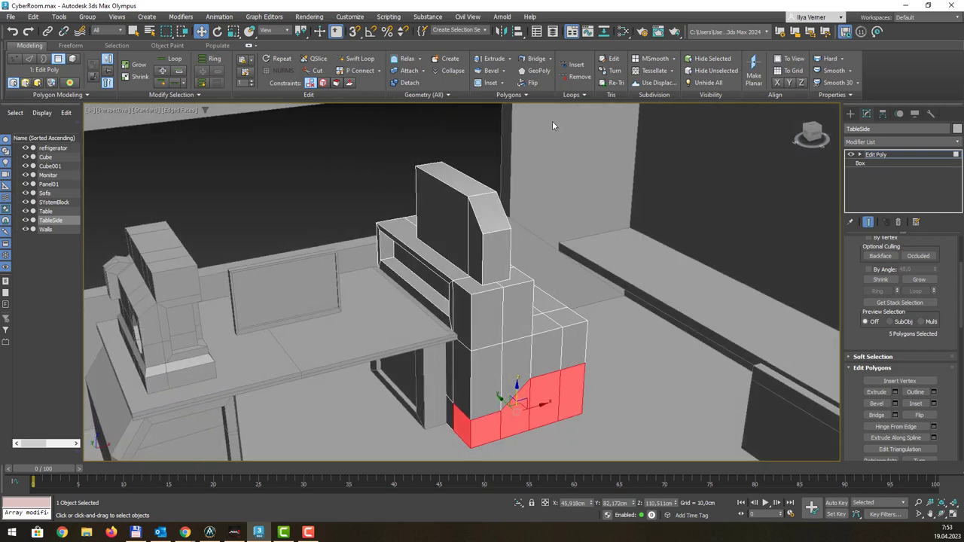
# Extrude the five bottom faces outward by 3,083cm.
pyautogui.keyDown('shift'); pyautogui.click(494, 58); pyautogui.keyUp('shift')
pyautogui.moveTo(468, 307); pyautogui.dragTo(471, 311)
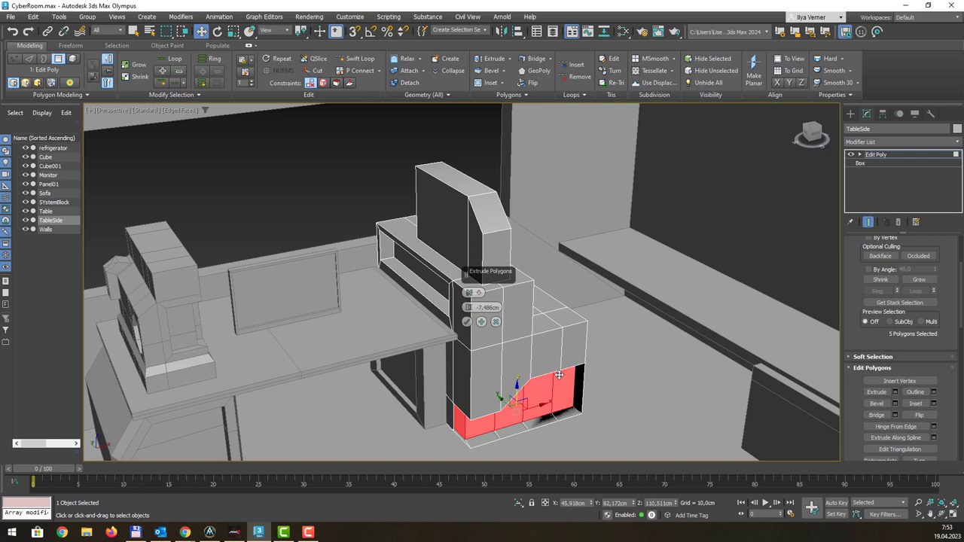
pyautogui.rightClick(471, 311)
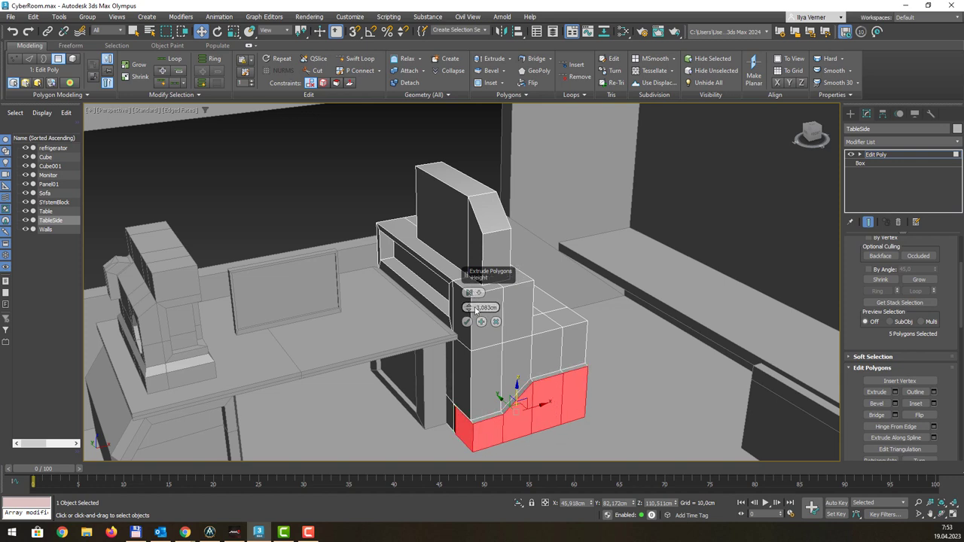
pyautogui.click(480, 293)
pyautogui.click(497, 301)
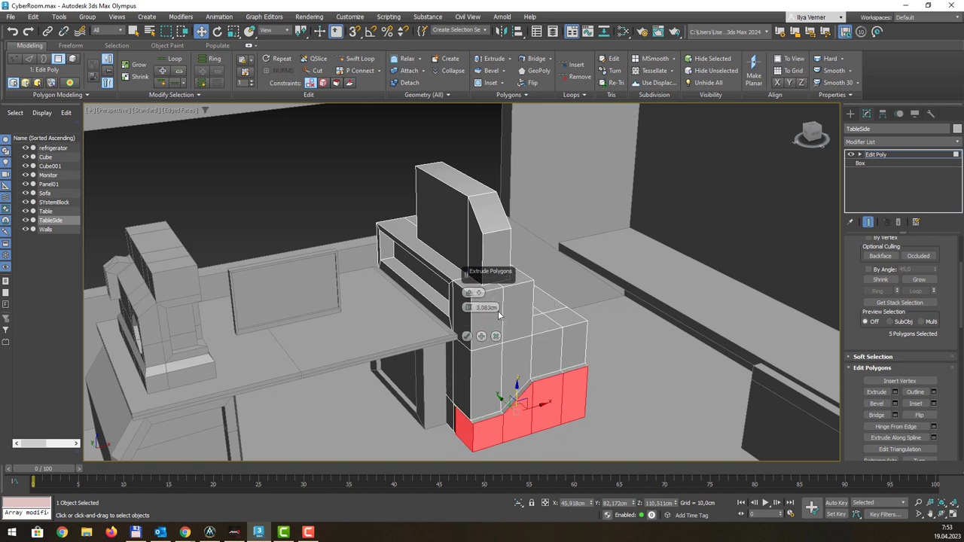
pyautogui.moveTo(468, 308); pyautogui.dragTo(468, 301)
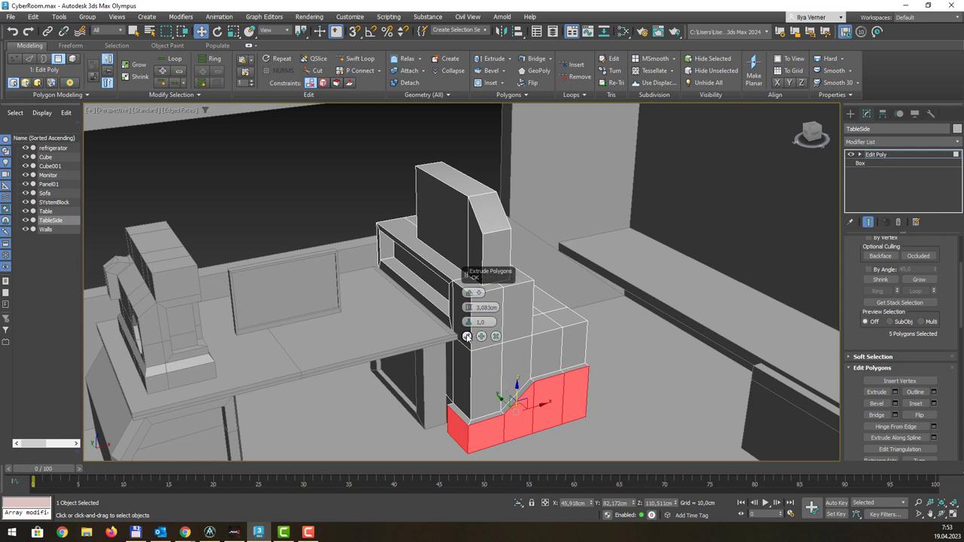
pyautogui.click(467, 336)
pyautogui.keyDown('alt'); pyautogui.moveTo(542, 351); pyautogui.dragTo(551, 336, button='middle'); pyautogui.keyUp('alt')
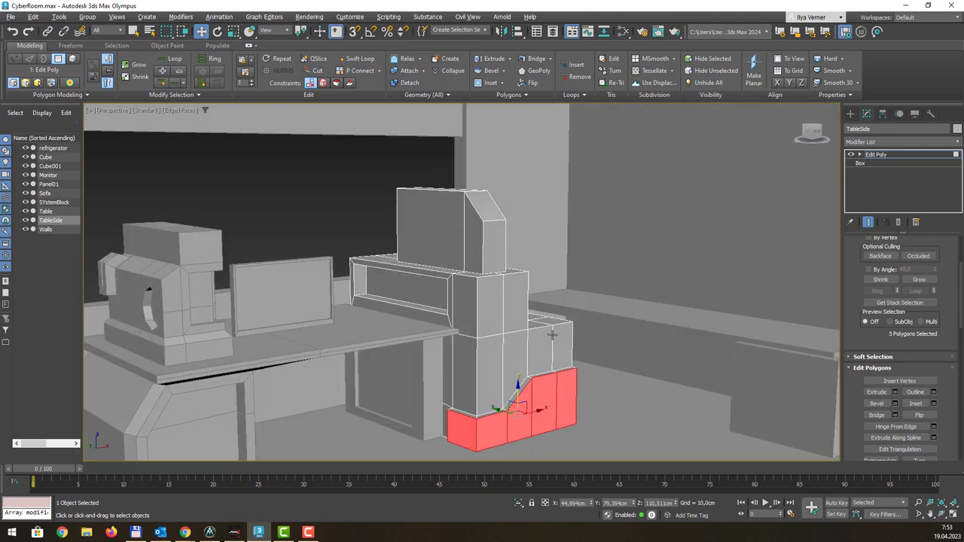
# Select the edge loop along the top of the extruded base.
pyautogui.press('2')
pyautogui.doubleClick(492, 415)
pyautogui.doubleClick(491, 418)
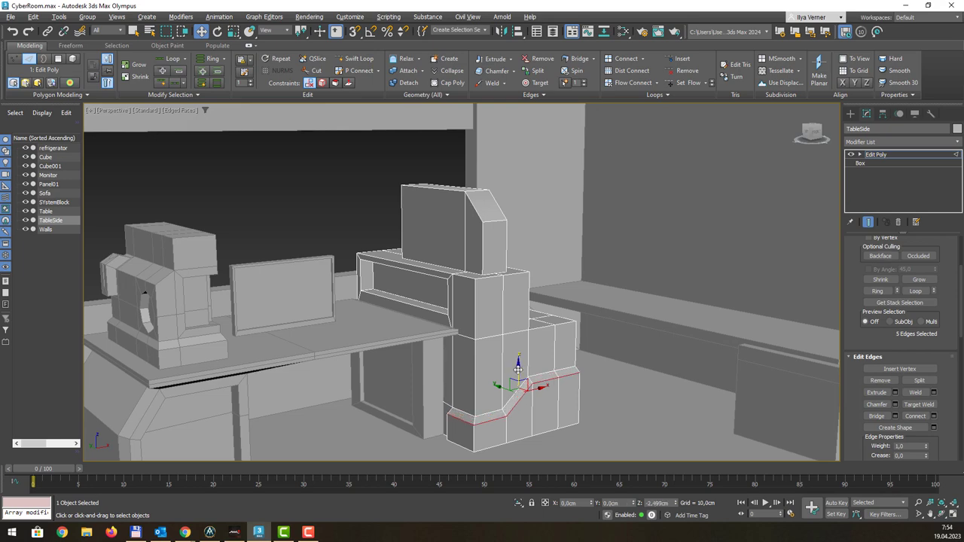
# Lower the base edge loop slightly on Z, check the result, and clear the edge selection.
pyautogui.moveTo(518, 364); pyautogui.dragTo(519, 368)
pyautogui.moveTo(573, 357)
pyautogui.keyDown('alt'); pyautogui.mouseDown(button='middle')
pyautogui.moveTo(486, 399)
pyautogui.moveTo(580, 358)
pyautogui.mouseUp(button='middle'); pyautogui.keyUp('alt')
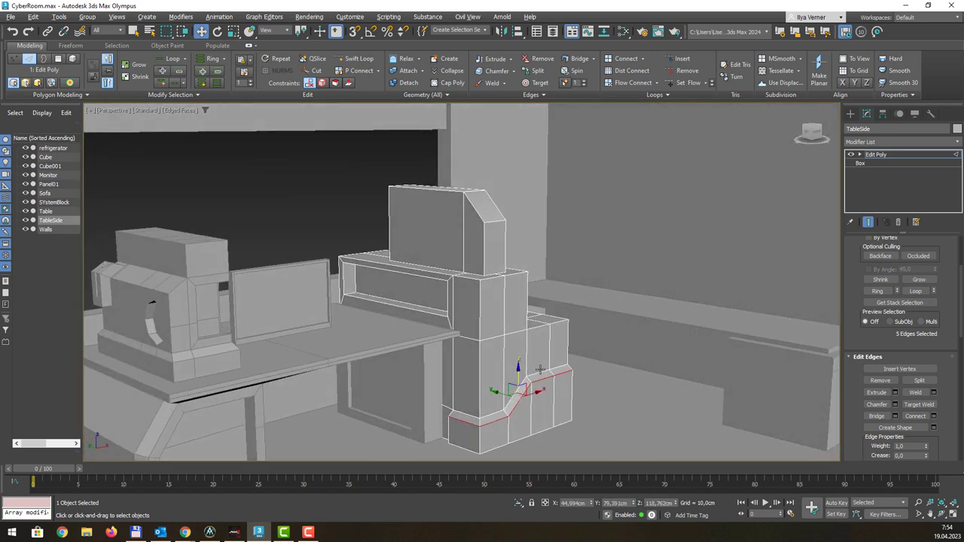
pyautogui.moveTo(521, 386)
pyautogui.keyDown('alt'); pyautogui.mouseDown(button='middle')
pyautogui.moveTo(570, 366)
pyautogui.moveTo(527, 388)
pyautogui.mouseUp(button='middle'); pyautogui.keyUp('alt')
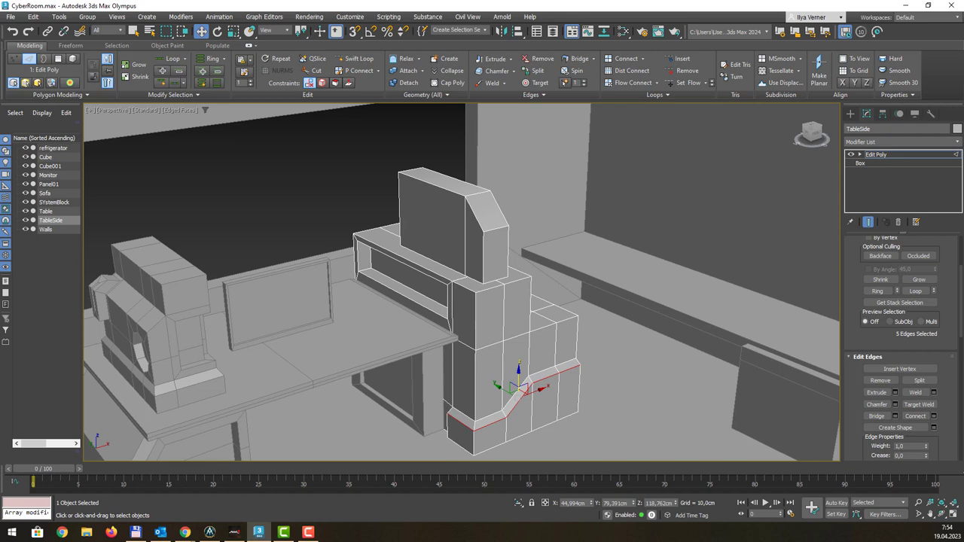
pyautogui.scroll(-3, 337, 353)
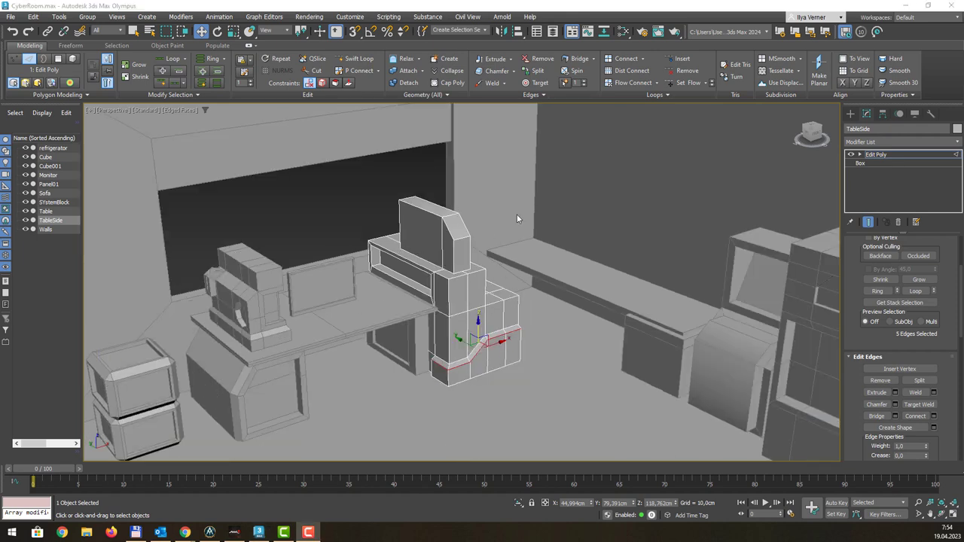
pyautogui.scroll(-2, 517, 219)
pyautogui.scroll(-3, 469, 274)
pyautogui.keyDown('alt'); pyautogui.moveTo(483, 271); pyautogui.dragTo(503, 260, button='middle'); pyautogui.keyUp('alt')
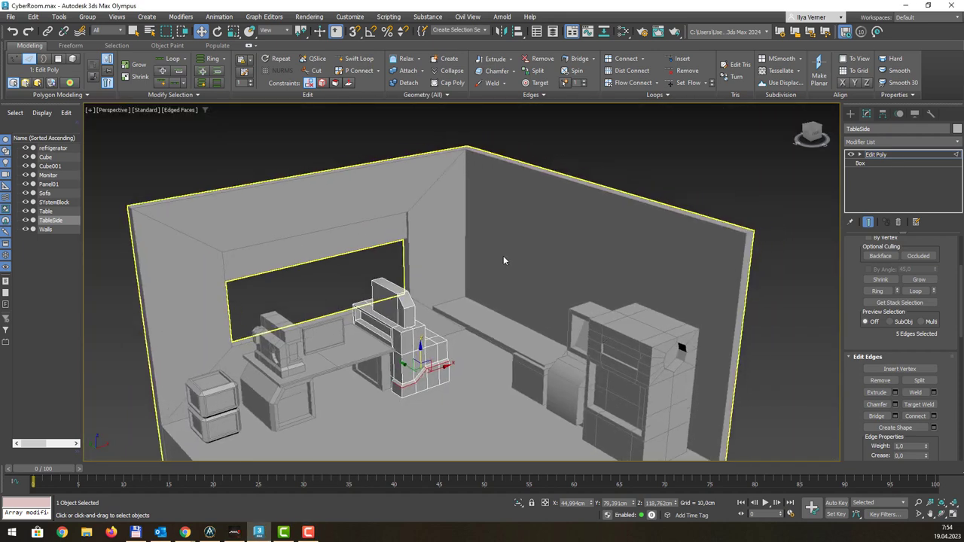
pyautogui.scroll(3, 516, 267)
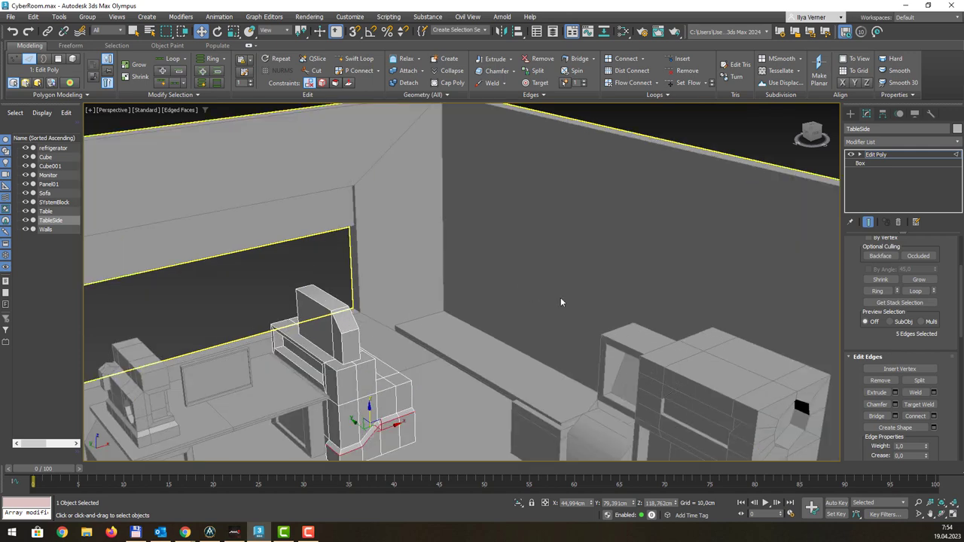
pyautogui.scroll(2, 565, 297)
pyautogui.scroll(1, 569, 292)
pyautogui.click(487, 345)
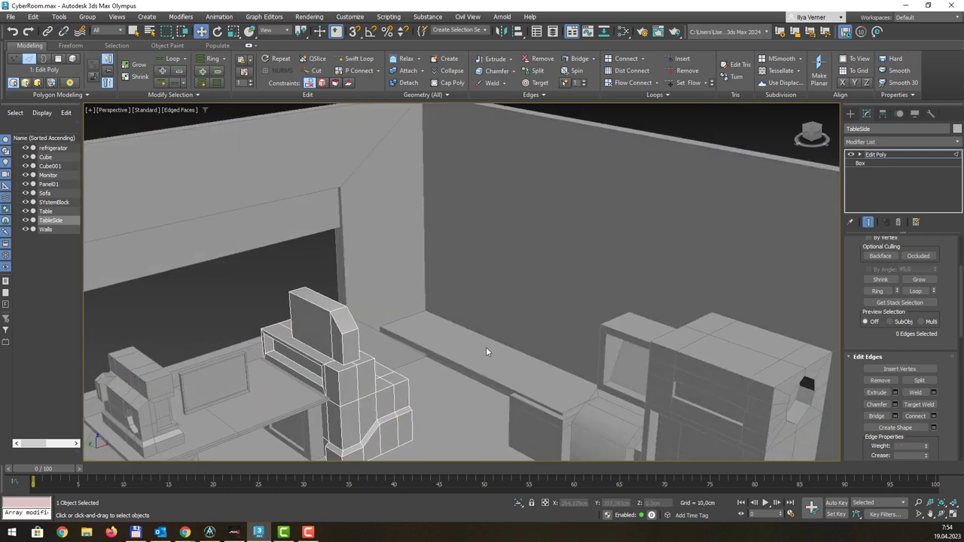
# Select the Sofa and draw Box001 (20,281 × 161,673 × 26,305 cm) on the wall above it.
pyautogui.click(889, 155)
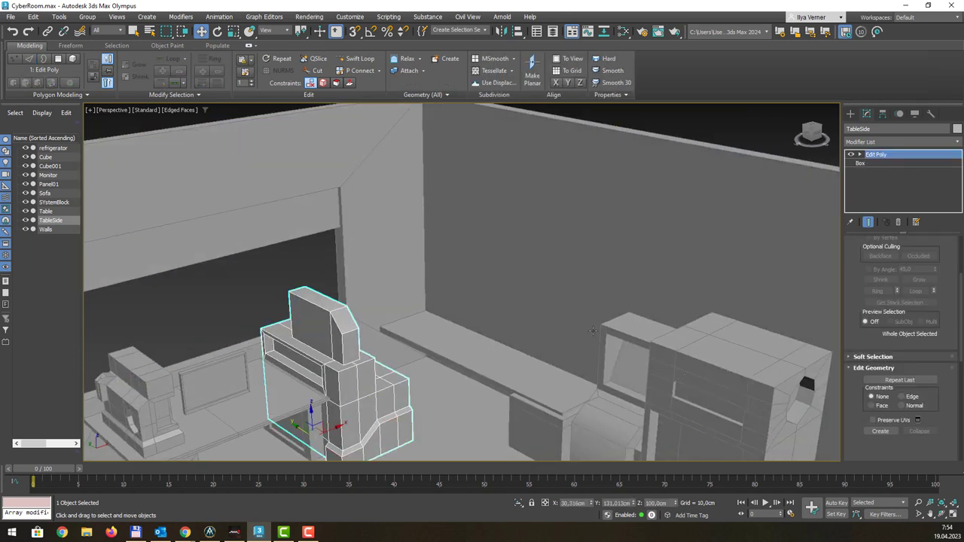
pyautogui.click(516, 360)
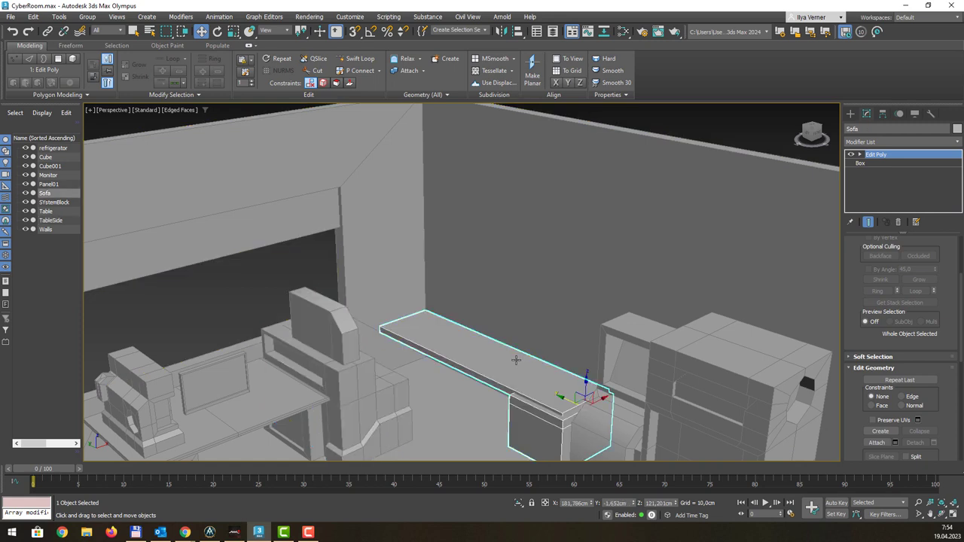
pyautogui.click(850, 114)
pyautogui.click(867, 181)
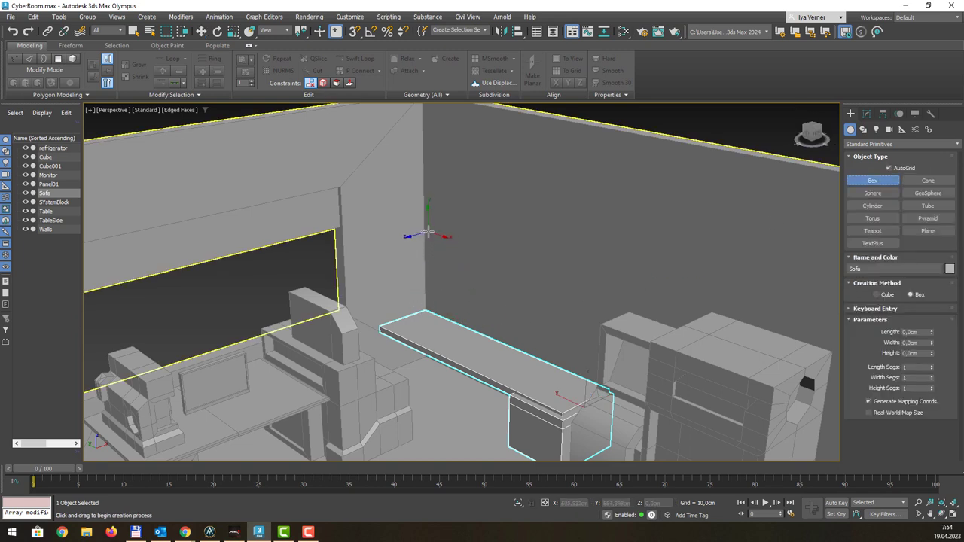
pyautogui.moveTo(428, 235)
pyautogui.mouseDown()
pyautogui.moveTo(562, 285)
pyautogui.moveTo(578, 311)
pyautogui.mouseUp()
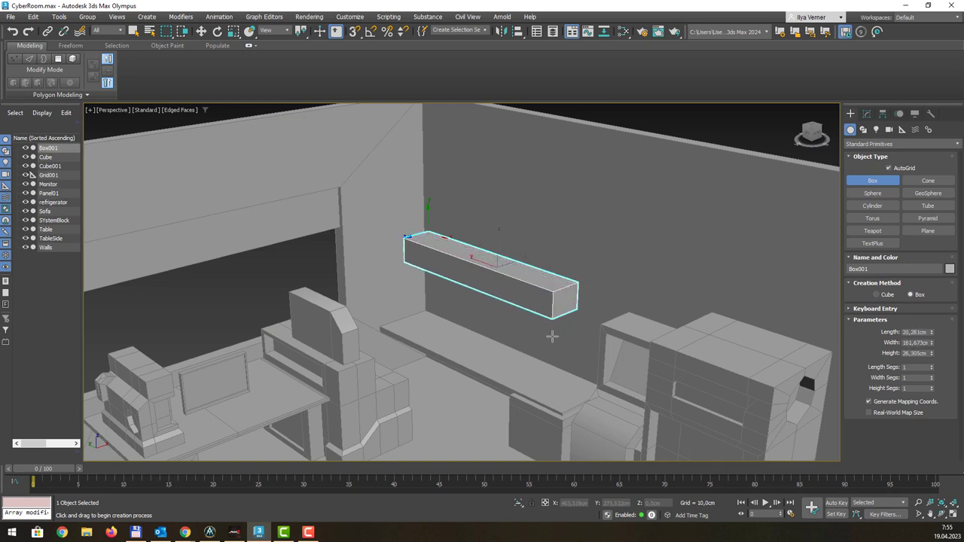
pyautogui.click(866, 113)
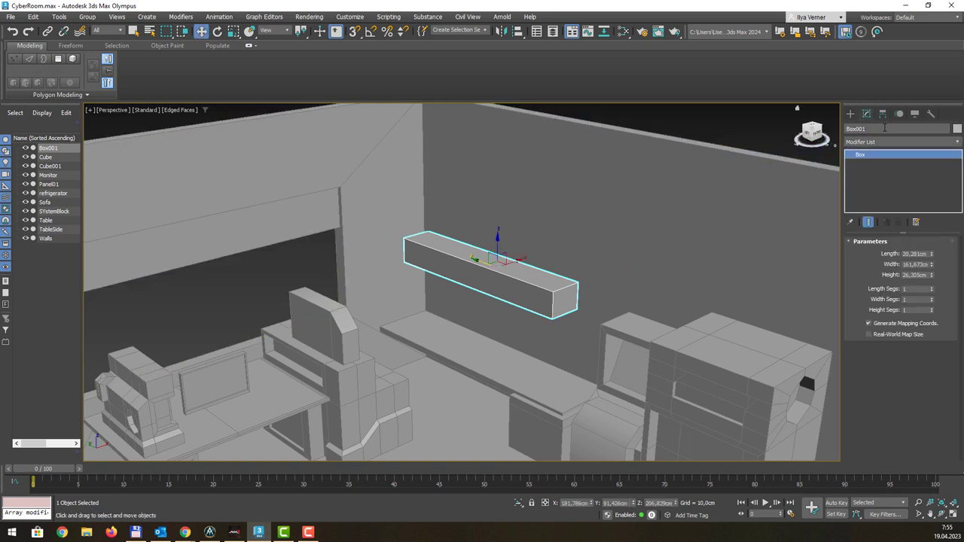
# Rename Box001 to Panel02 and raise its height to about 34,499 cm.
pyautogui.click(884, 128)
pyautogui.write('02')
pyautogui.press('Return')
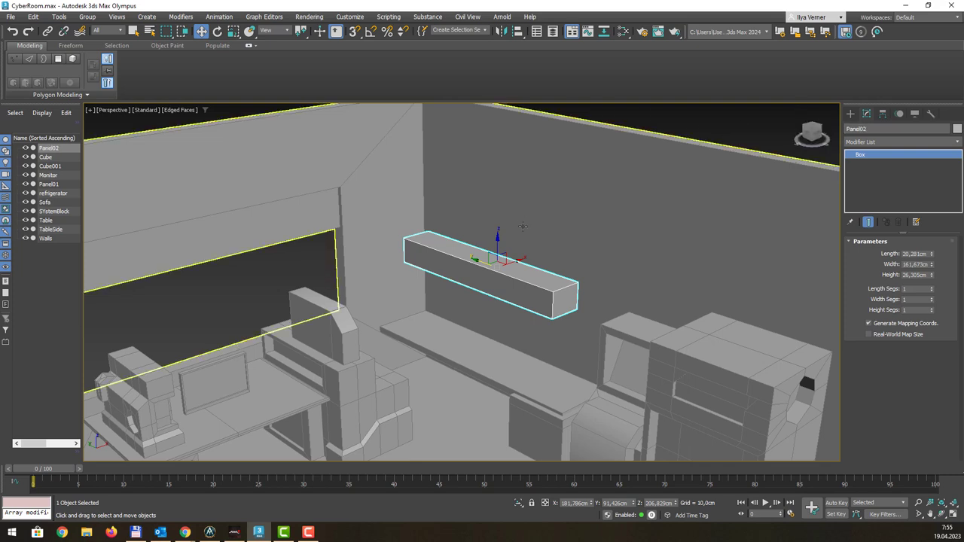
pyautogui.keyDown('alt'); pyautogui.moveTo(572, 207); pyautogui.dragTo(528, 208, button='middle'); pyautogui.keyUp('alt')
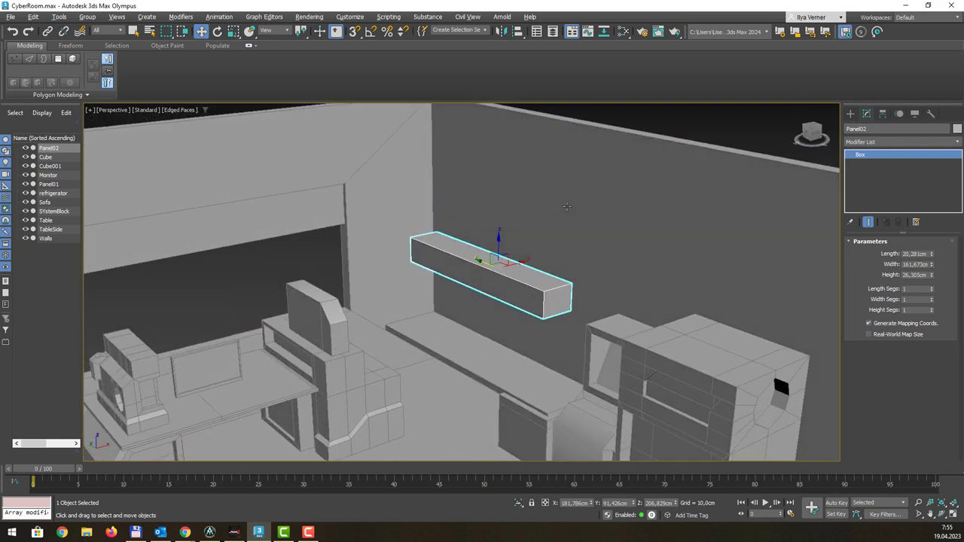
pyautogui.moveTo(934, 275); pyautogui.dragTo(934, 256)
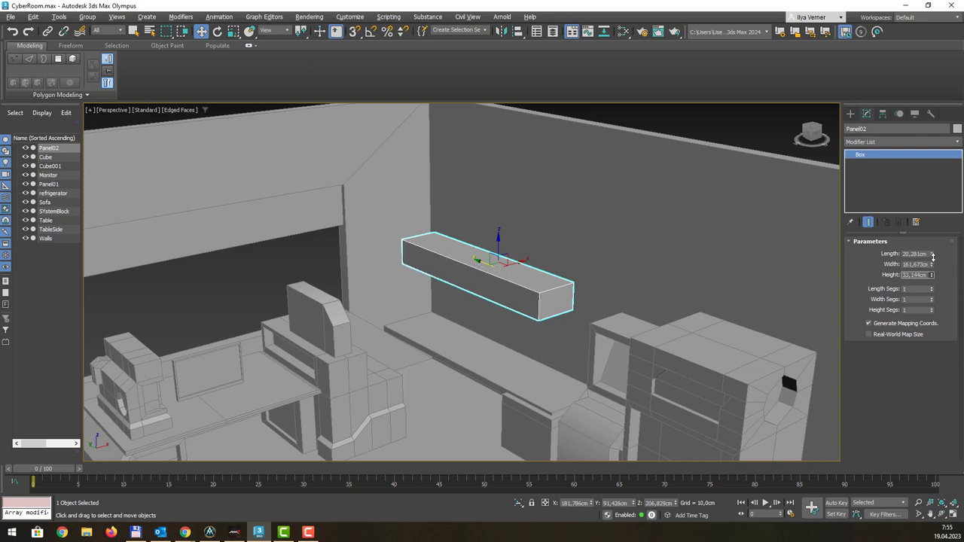
# Clone the panel upward as Panel003, then reposition Panel02 on the wall.
pyautogui.keyDown('shift'); pyautogui.moveTo(497, 258); pyautogui.dragTo(531, 150); pyautogui.keyUp('shift')
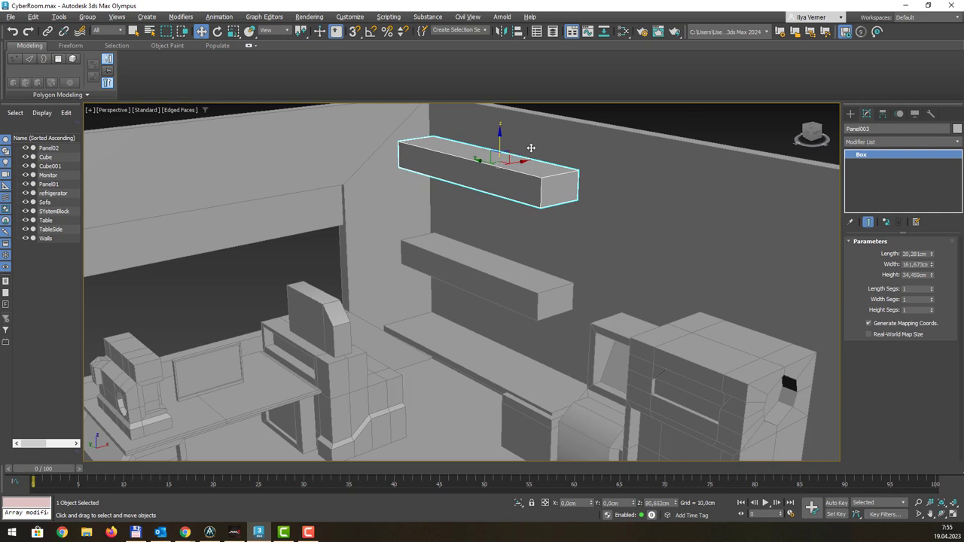
pyautogui.click(489, 310)
pyautogui.click(494, 260)
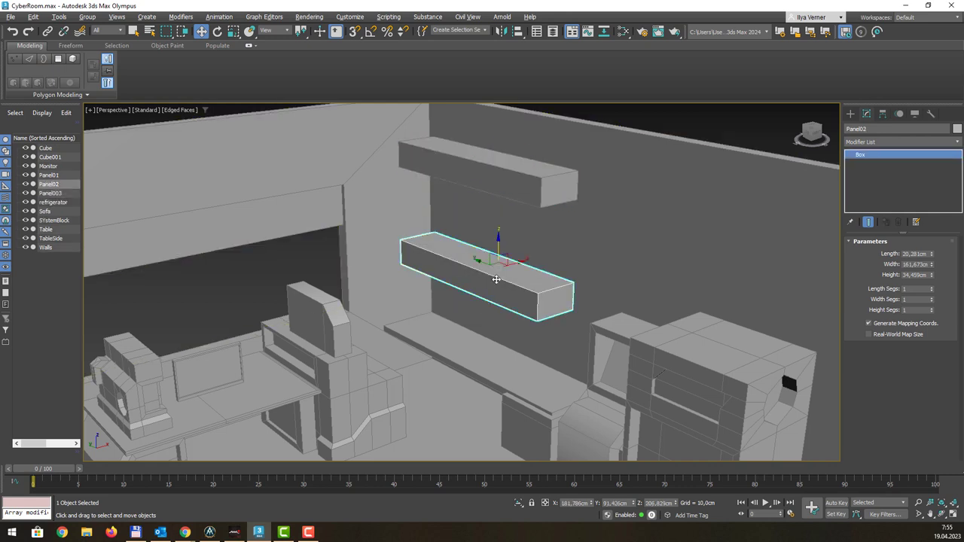
pyautogui.moveTo(493, 243); pyautogui.dragTo(498, 215)
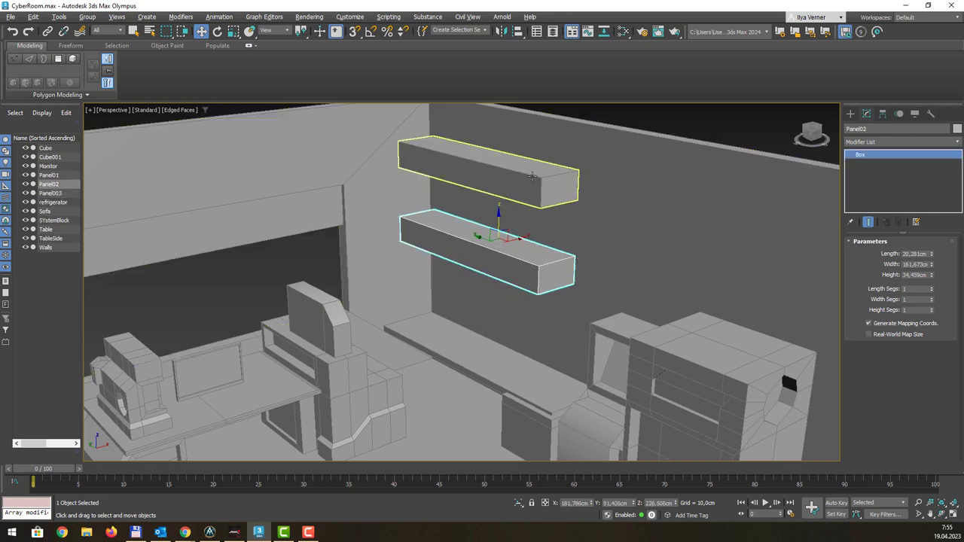
pyautogui.moveTo(499, 180); pyautogui.dragTo(532, 231, button='middle')
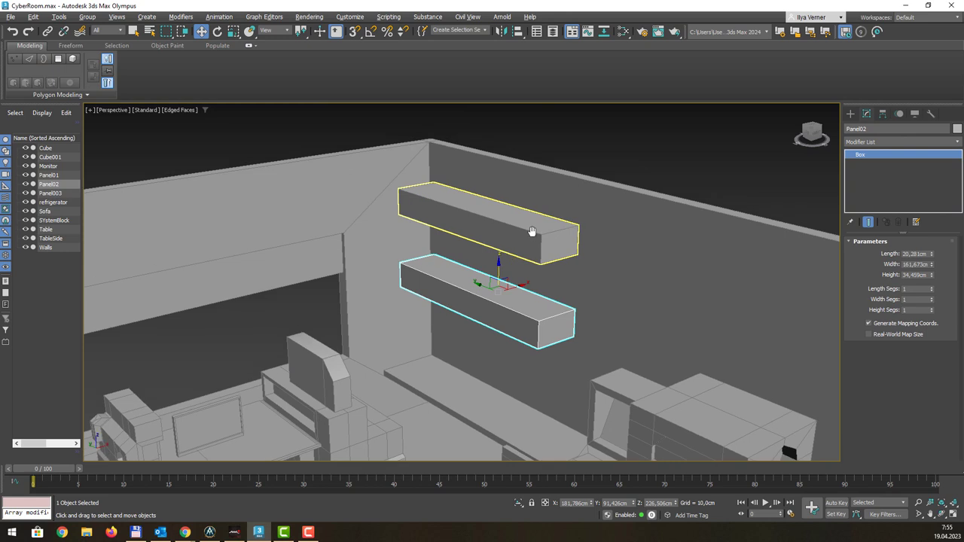
pyautogui.click(486, 230)
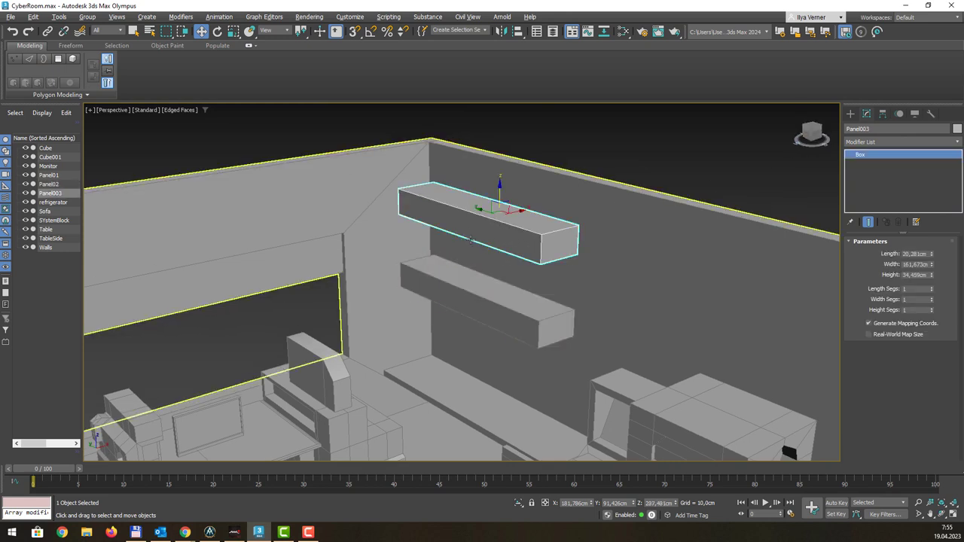
pyautogui.moveTo(489, 211)
pyautogui.keyDown('alt'); pyautogui.mouseDown(button='middle')
pyautogui.moveTo(563, 208)
pyautogui.moveTo(572, 199)
pyautogui.moveTo(601, 243)
pyautogui.mouseUp(button='middle'); pyautogui.keyUp('alt')
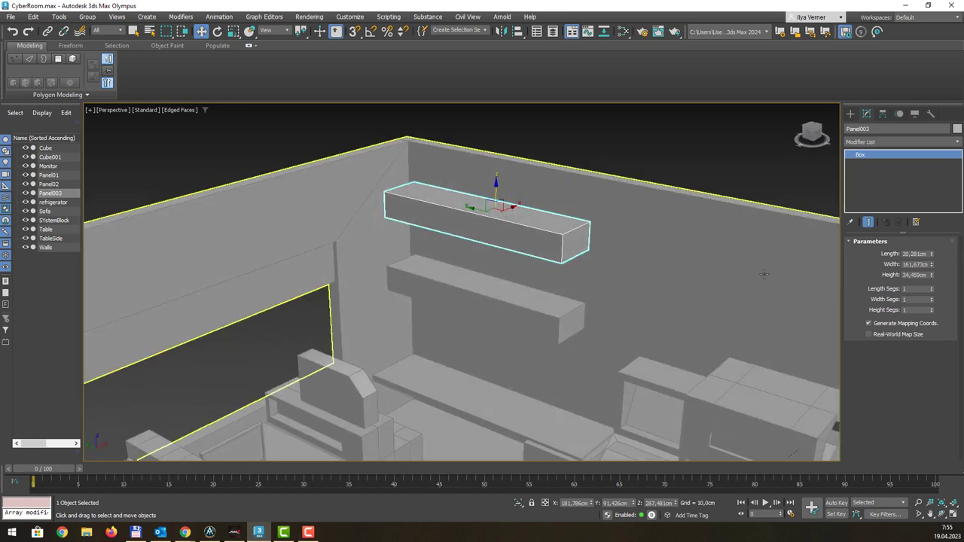
# Set Panel003 to a length of 20 cm and a width of 200 cm.
pyautogui.click(933, 254)
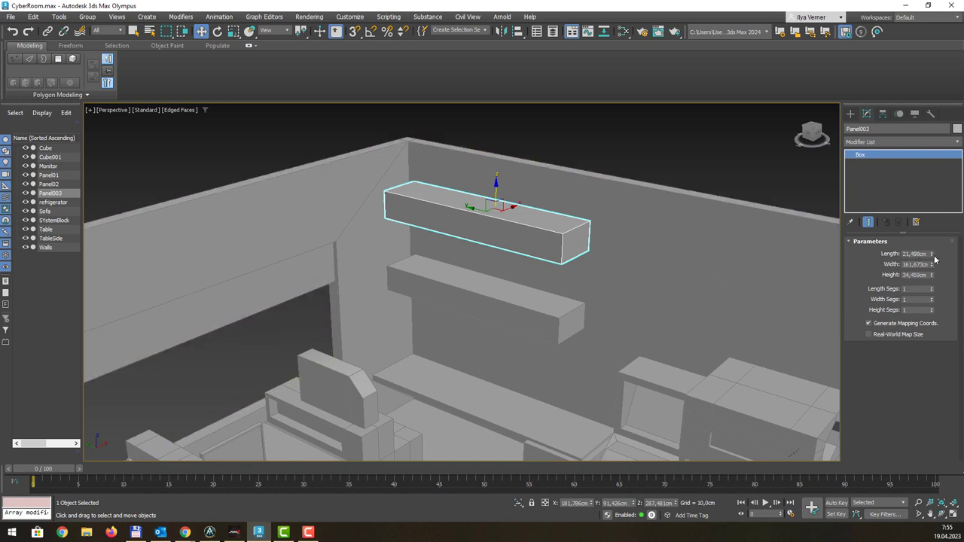
pyautogui.doubleClick(914, 254)
pyautogui.press('Tab')
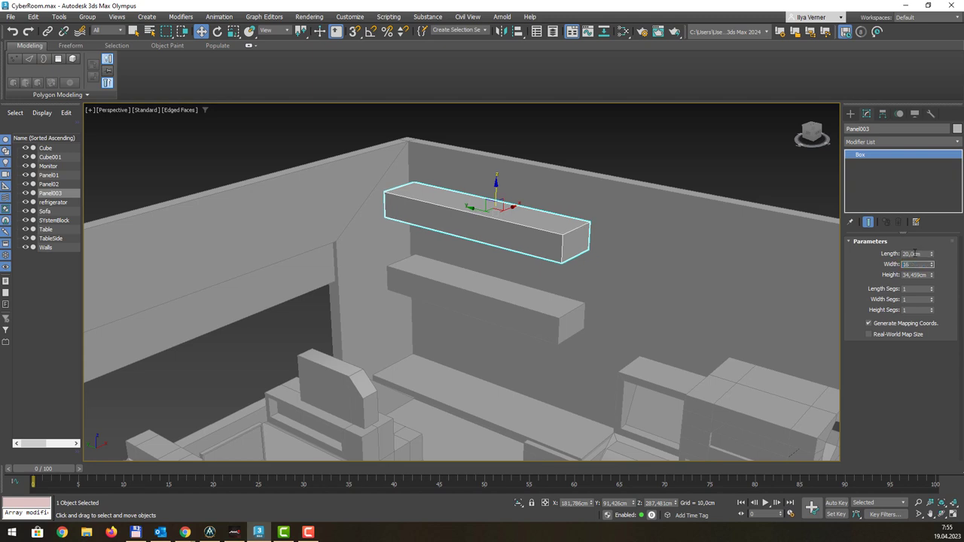
pyautogui.write('0')
pyautogui.press('Return')
pyautogui.write('00')
pyautogui.press('Return')
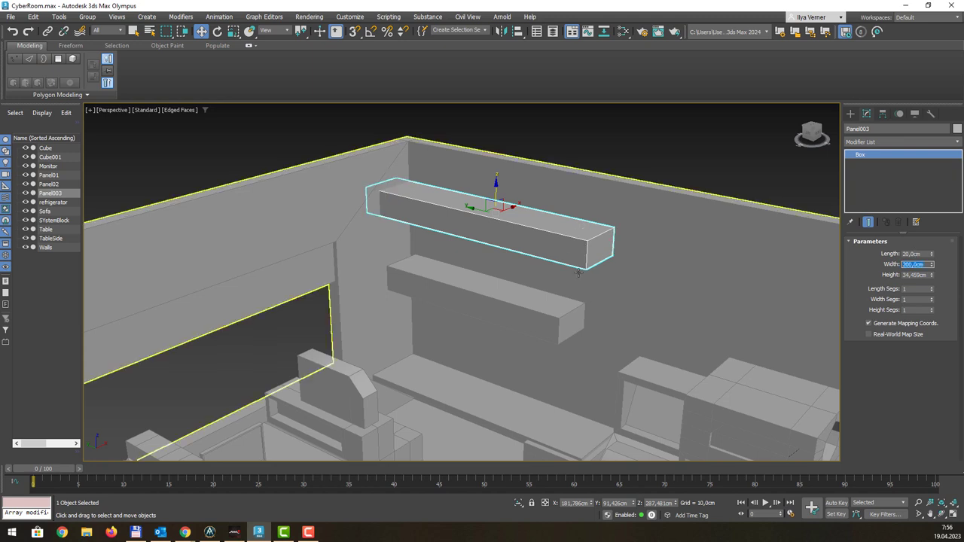
# Give Panel02 a matching 200 cm width.
pyautogui.click(517, 283)
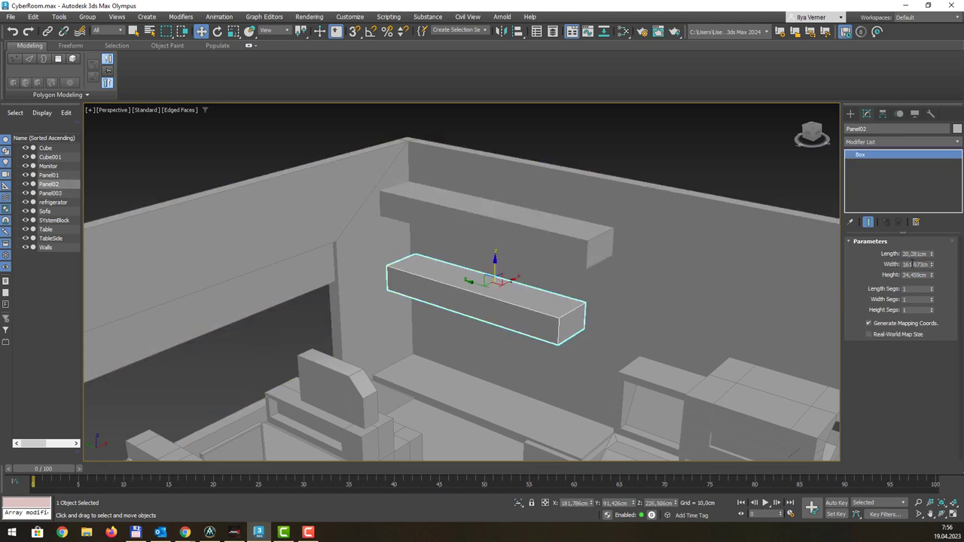
pyautogui.doubleClick(916, 264)
pyautogui.write('0')
pyautogui.press('Return')
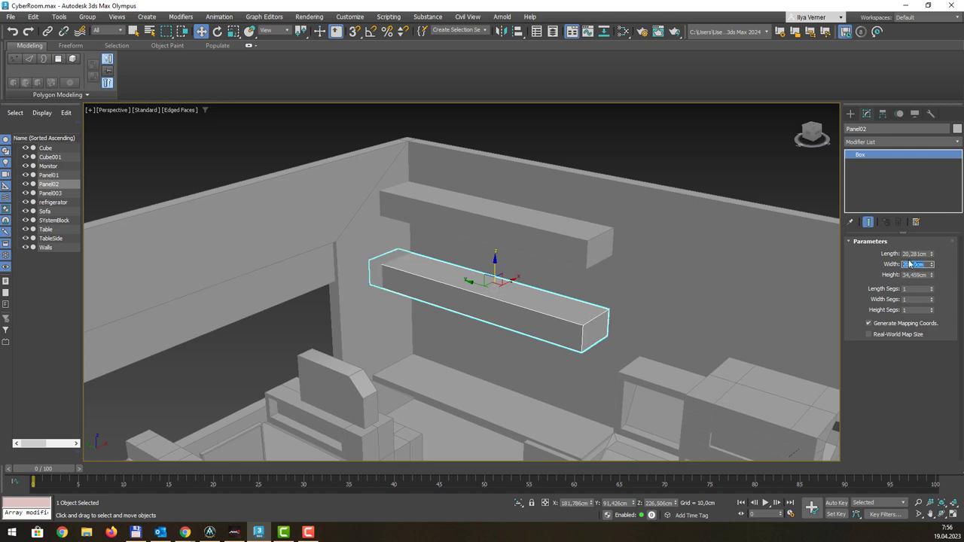
pyautogui.write('200')
pyautogui.click(918, 255)
pyautogui.doubleClick(916, 254)
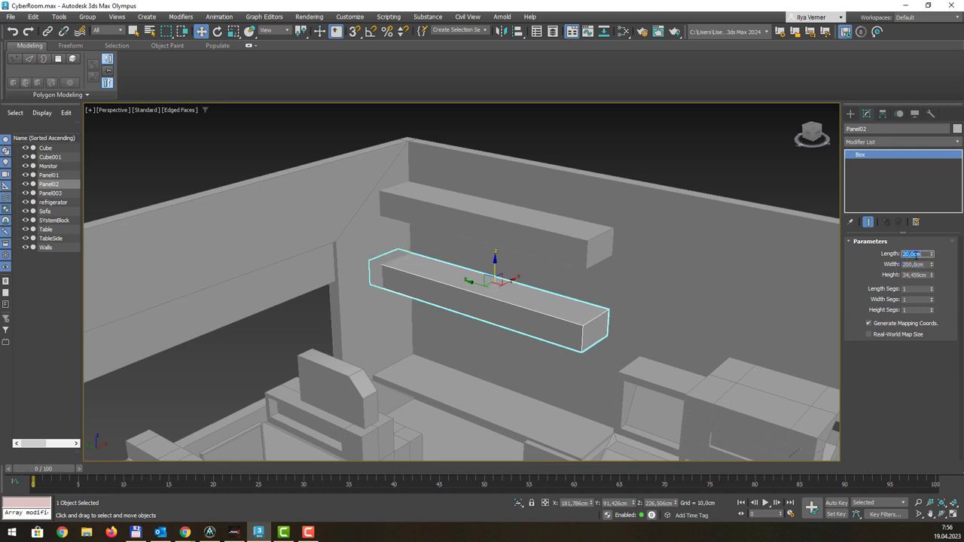
# Select both wall panels and shift them together along the wall.
pyautogui.keyDown('ctrl'); pyautogui.click(509, 243); pyautogui.keyUp('ctrl')
pyautogui.moveTo(468, 254); pyautogui.dragTo(492, 257)
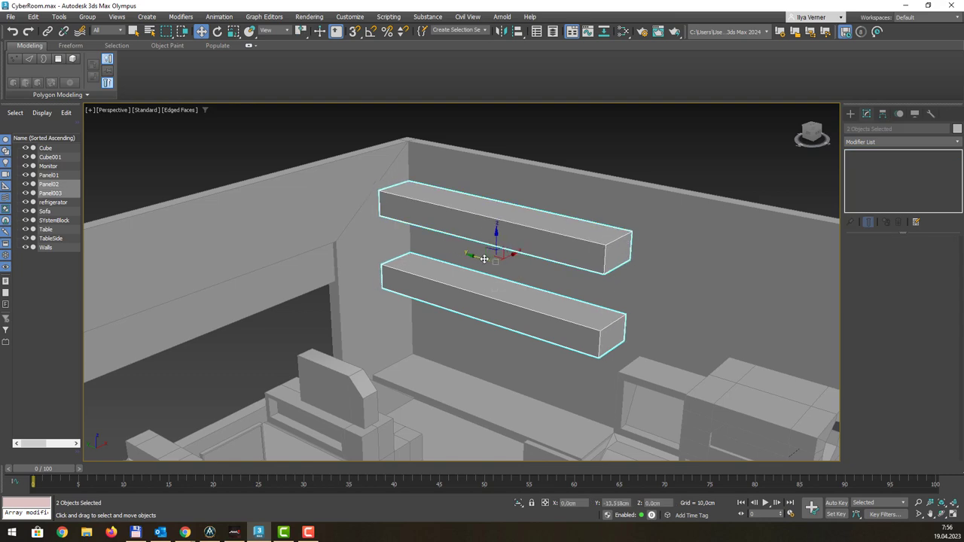
pyautogui.keyDown('alt'); pyautogui.moveTo(575, 218); pyautogui.dragTo(502, 269, button='middle'); pyautogui.keyUp('alt')
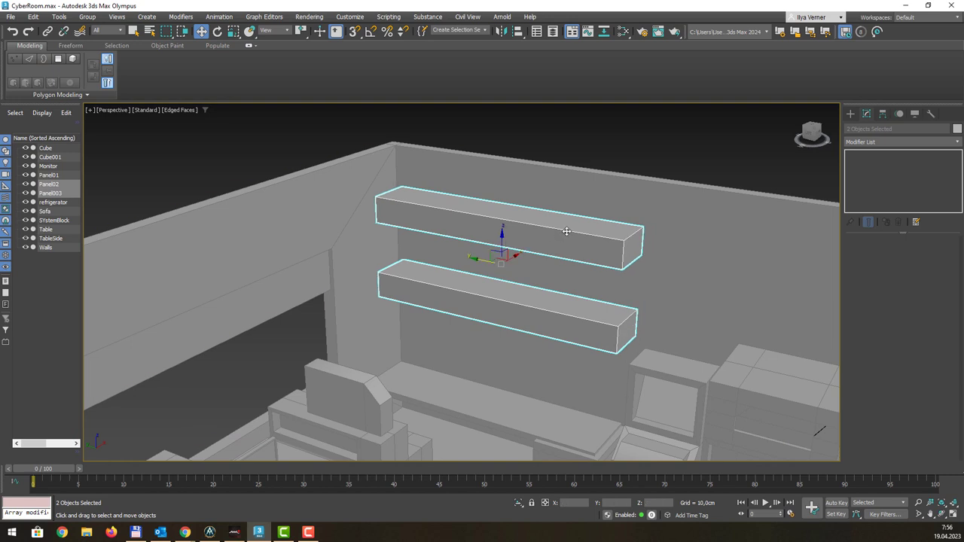
pyautogui.click(567, 229)
pyautogui.keyDown('alt'); pyautogui.moveTo(572, 176); pyautogui.dragTo(126, 102, button='middle'); pyautogui.keyUp('alt')
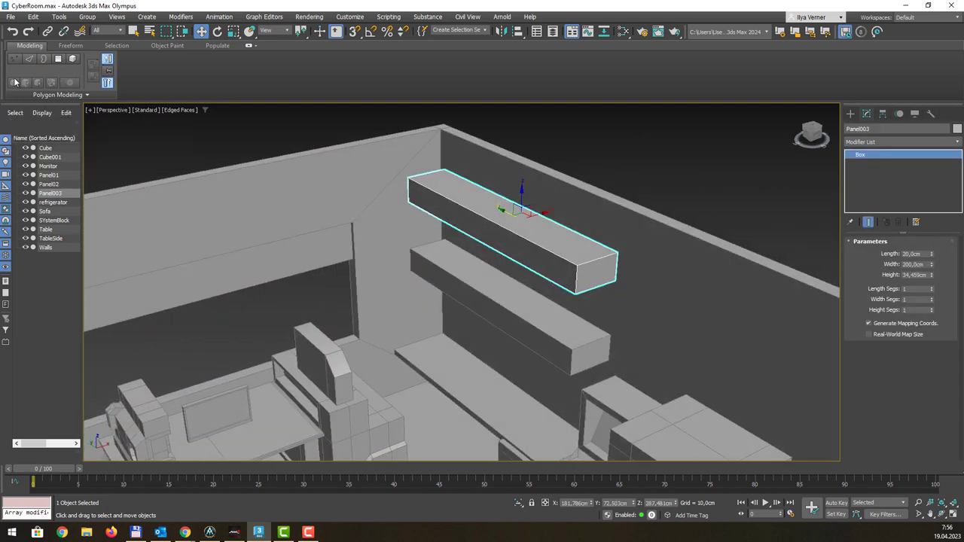
# Add Edit Poly to Panel003 and Shift-move its top polygon up to heighten it.
pyautogui.click(59, 59)
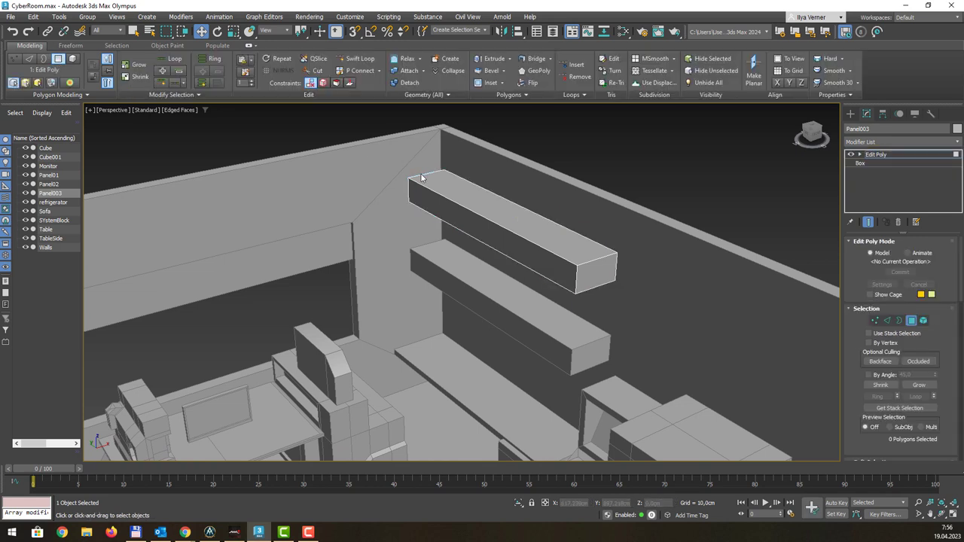
pyautogui.click(559, 240)
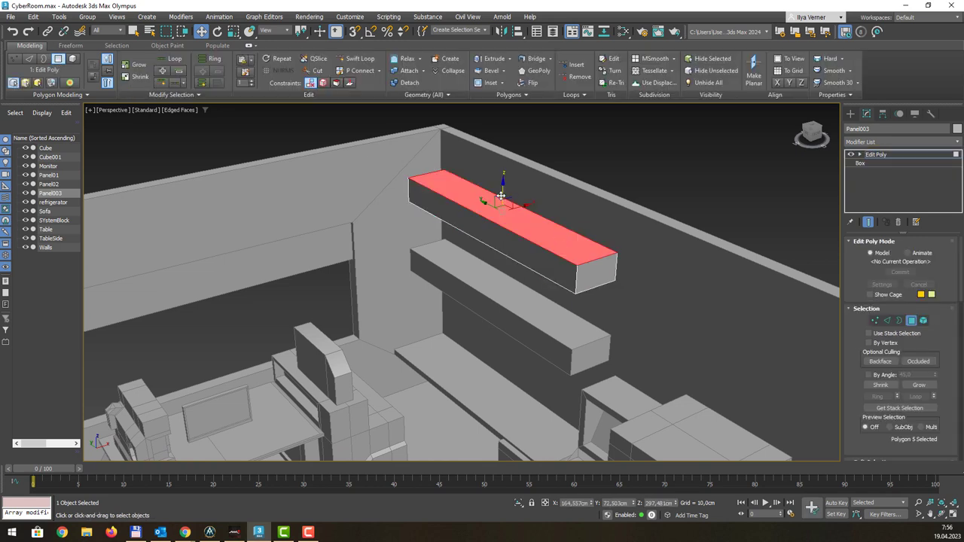
pyautogui.keyDown('shift'); pyautogui.moveTo(501, 195); pyautogui.dragTo(510, 163); pyautogui.keyUp('shift')
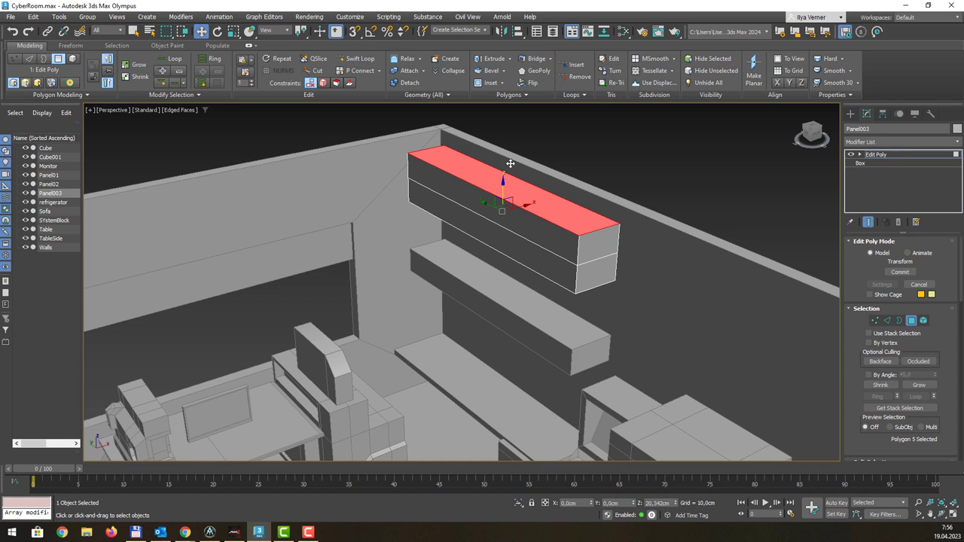
pyautogui.keyDown('shift'); pyautogui.moveTo(510, 164); pyautogui.dragTo(511, 169); pyautogui.keyUp('shift')
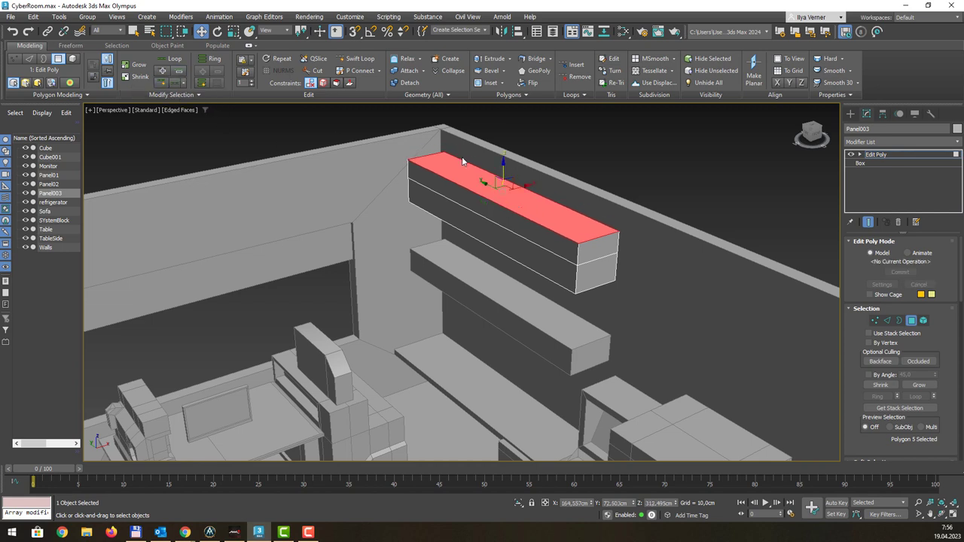
# Slide Panel003's top front edge back into a bevelled slant, then return to object level.
pyautogui.press('2')
pyautogui.click(519, 211)
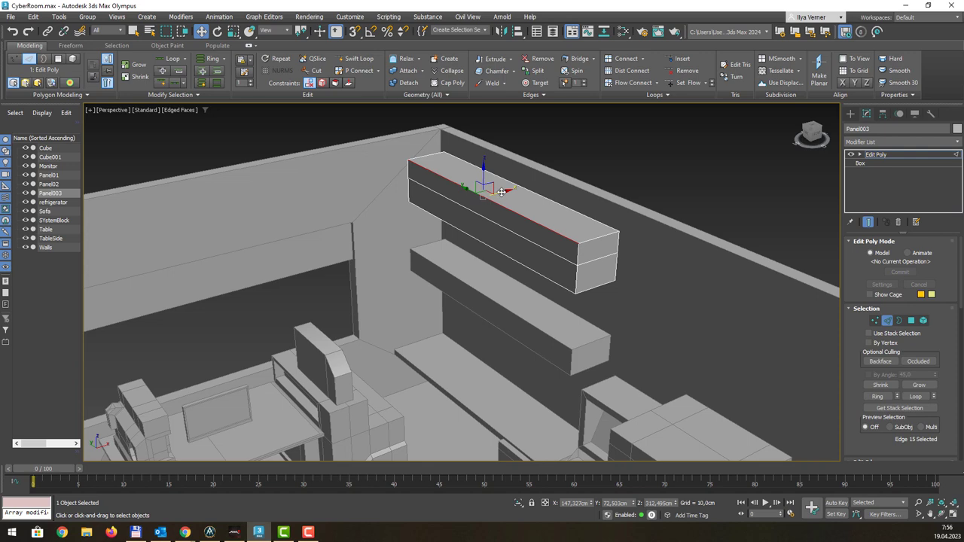
pyautogui.moveTo(501, 192); pyautogui.dragTo(517, 179)
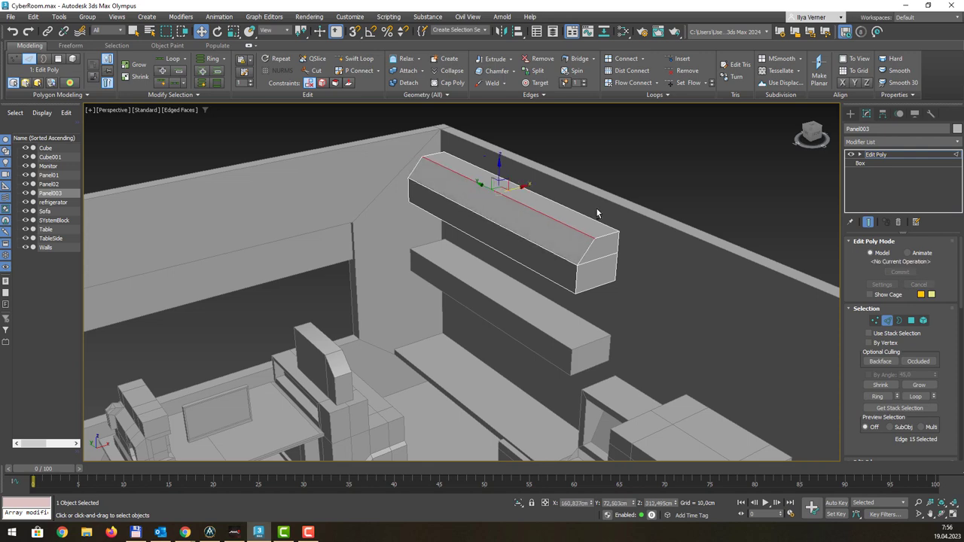
pyautogui.keyDown('alt'); pyautogui.moveTo(517, 179); pyautogui.dragTo(604, 191, button='middle'); pyautogui.keyUp('alt')
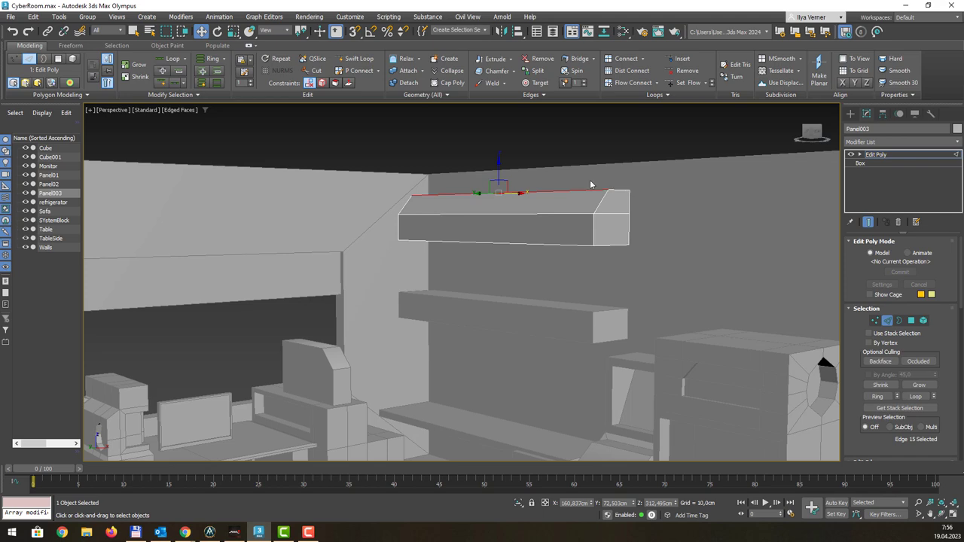
pyautogui.keyDown('alt'); pyautogui.moveTo(505, 245); pyautogui.dragTo(531, 251, button='middle'); pyautogui.keyUp('alt')
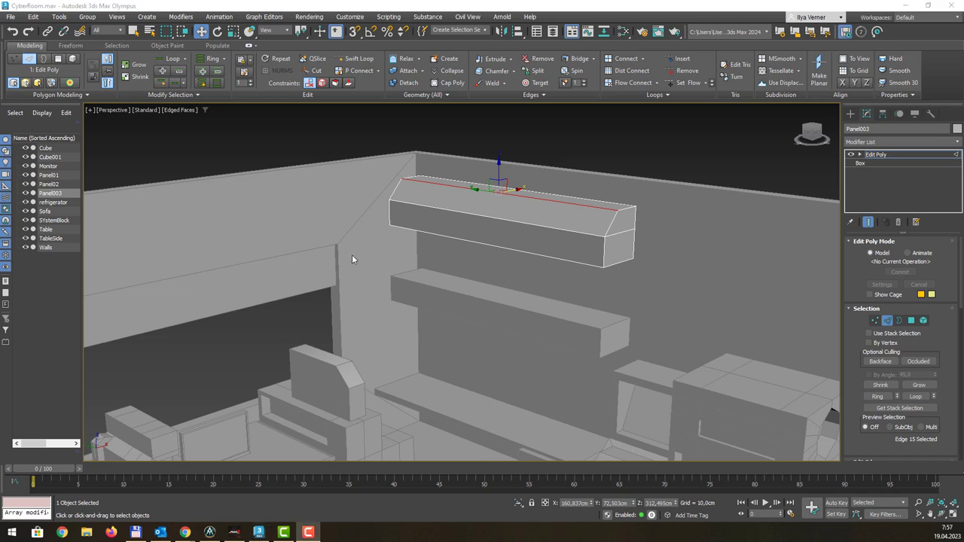
pyautogui.keyDown('alt'); pyautogui.moveTo(352, 254); pyautogui.dragTo(361, 256, button='middle'); pyautogui.keyUp('alt')
pyautogui.click(906, 155)
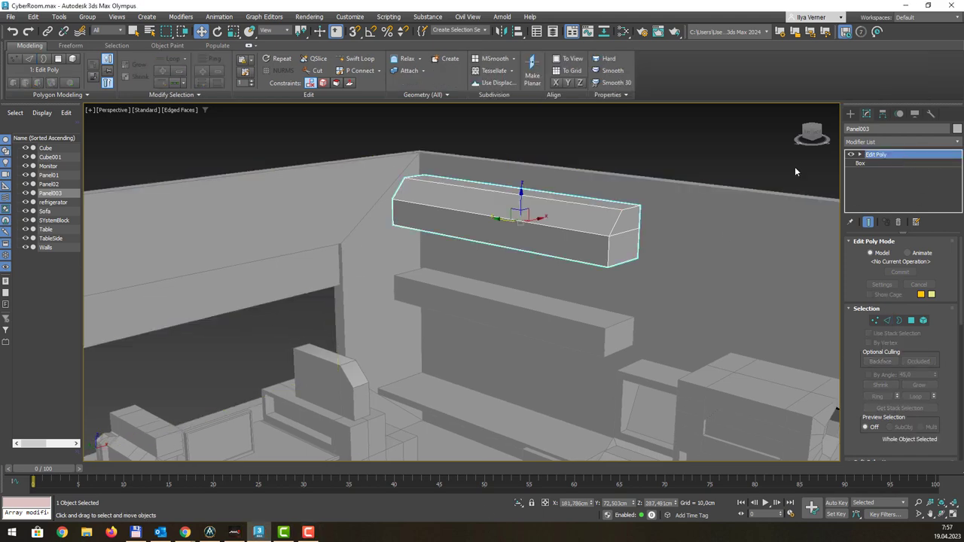
pyautogui.scroll(-6, 383, 384)
pyautogui.scroll(3, 396, 363)
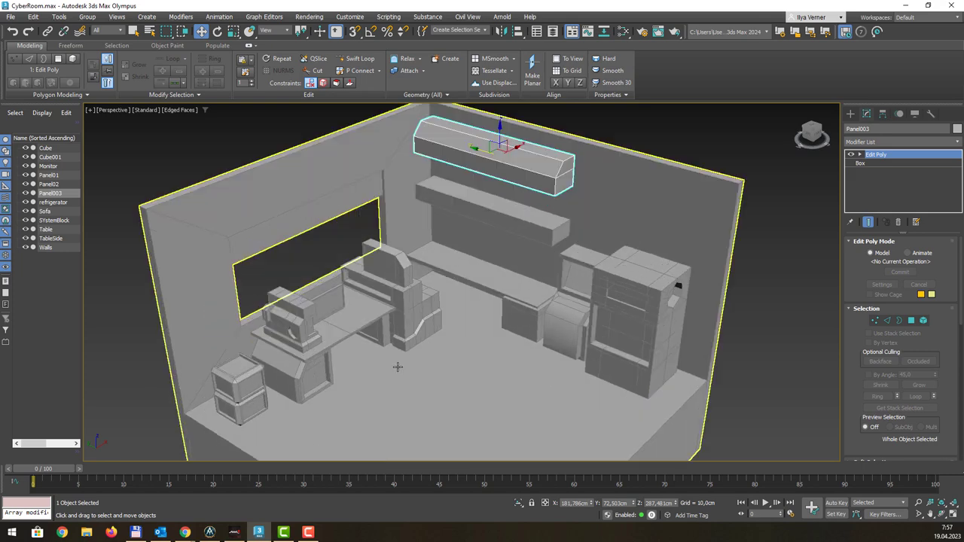
pyautogui.scroll(5, 398, 362)
pyautogui.moveTo(400, 344); pyautogui.dragTo(394, 303, button='middle')
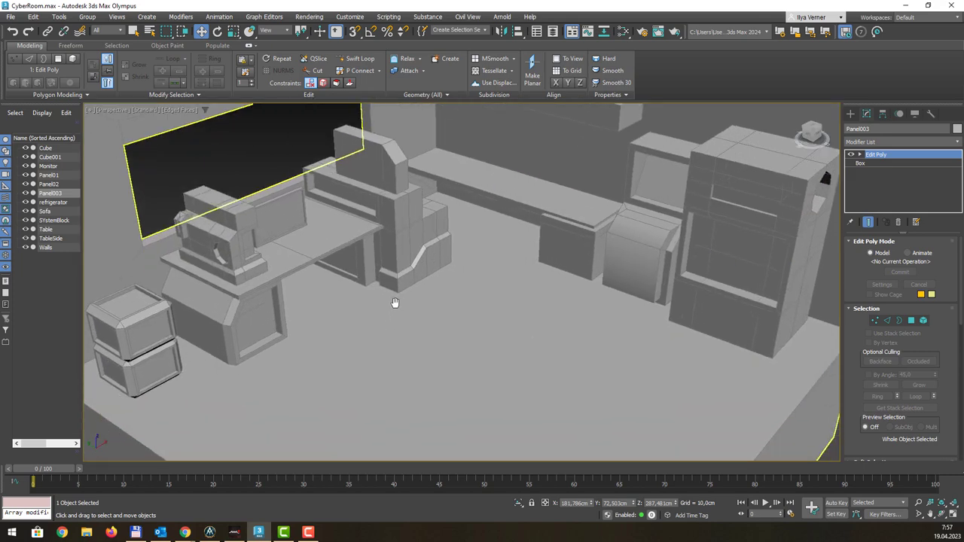
# Draw a new Standard Primitives Box on the floor near the desk.
pyautogui.click(850, 113)
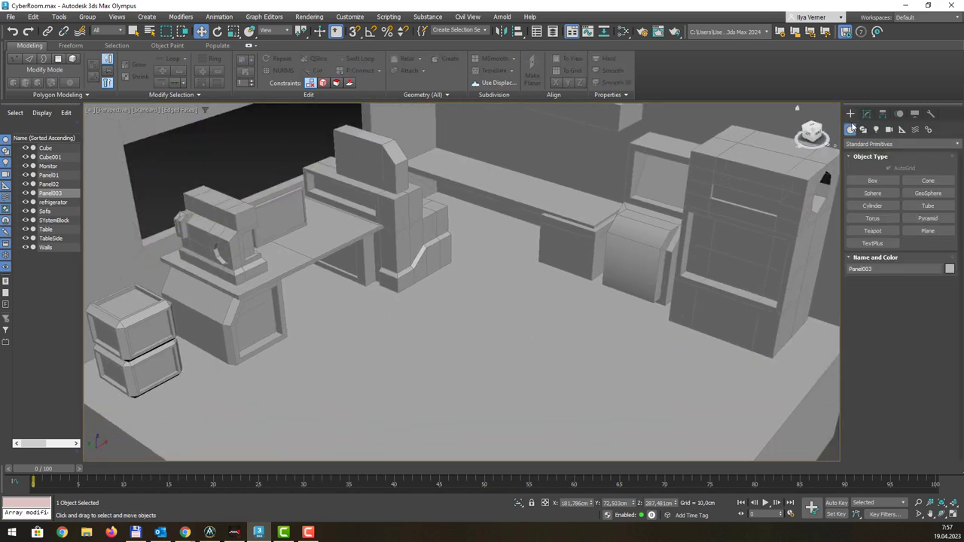
pyautogui.click(872, 183)
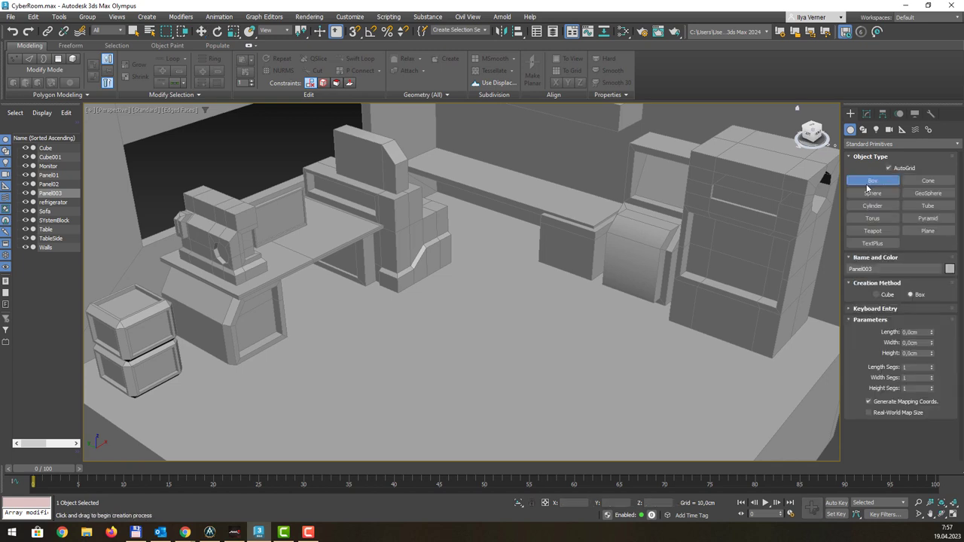
pyautogui.moveTo(384, 340); pyautogui.dragTo(394, 370)
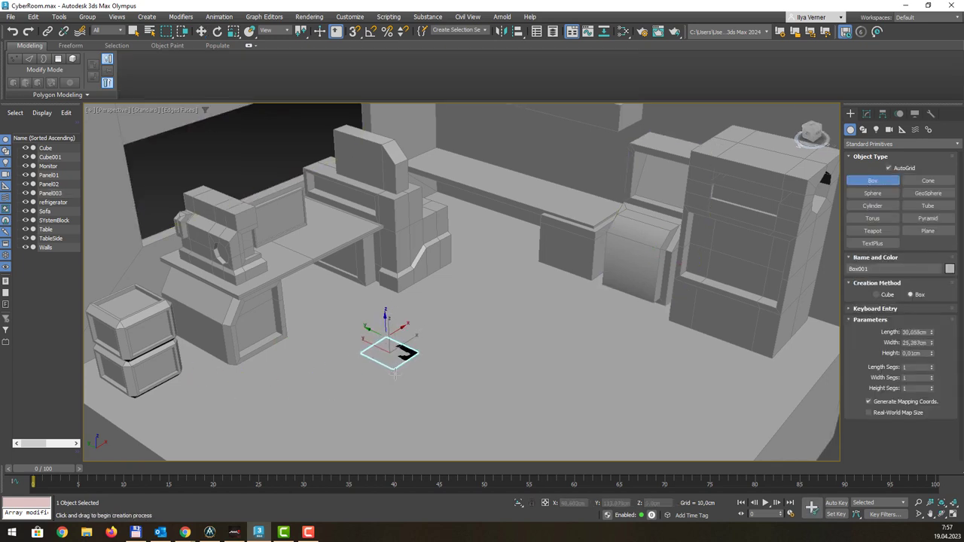
pyautogui.click(395, 360)
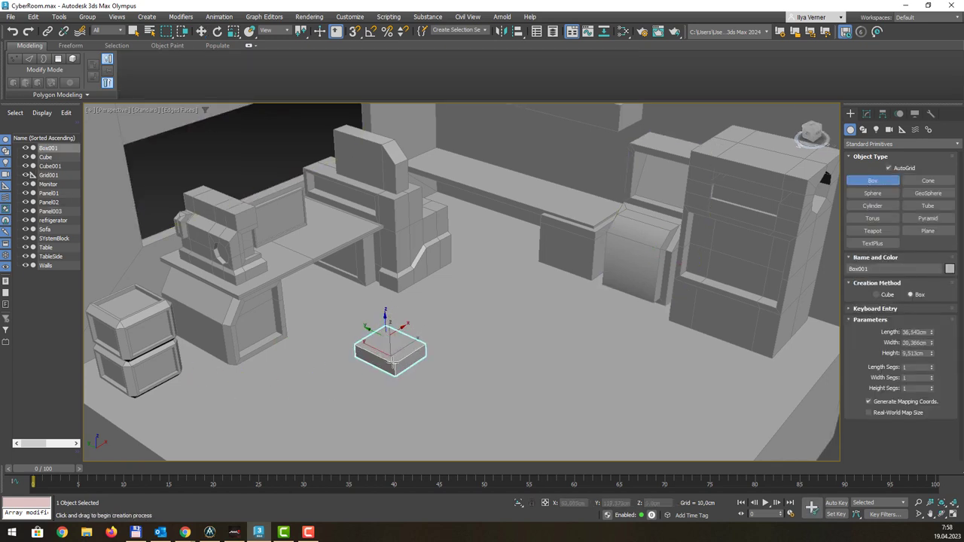
pyautogui.moveTo(393, 362); pyautogui.dragTo(392, 317, button='middle')
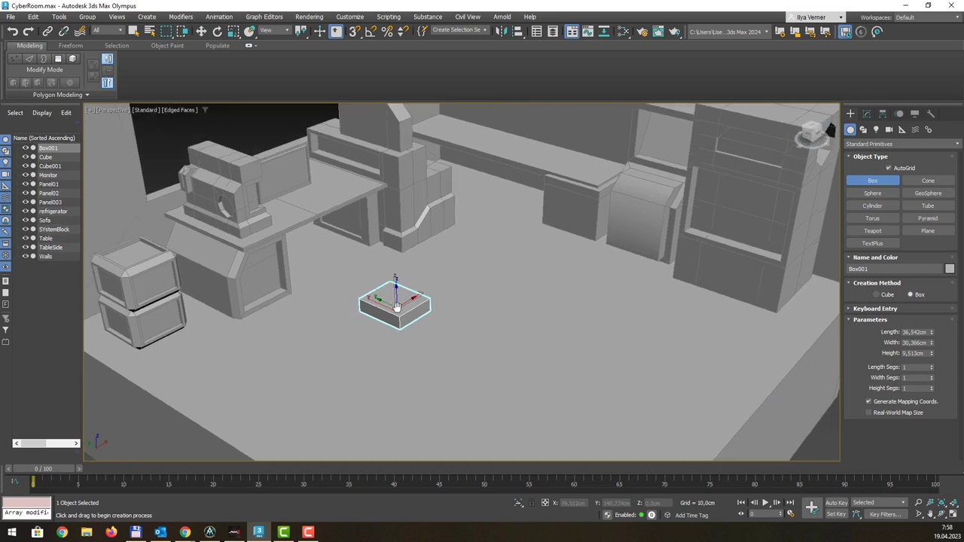
# Size the box to 35 × 35 cm with a flat height and raise it slightly.
pyautogui.click(868, 114)
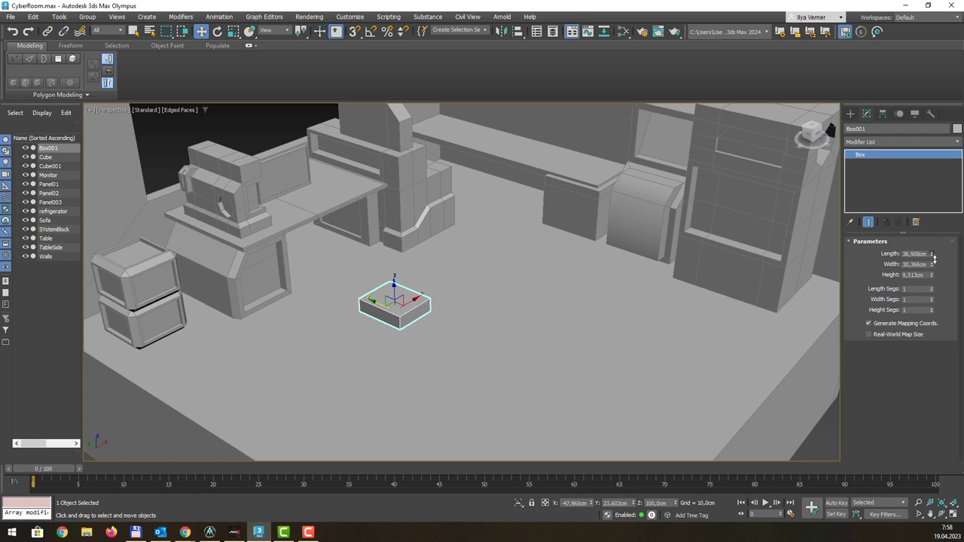
pyautogui.moveTo(934, 259); pyautogui.dragTo(936, 257)
pyautogui.write('35')
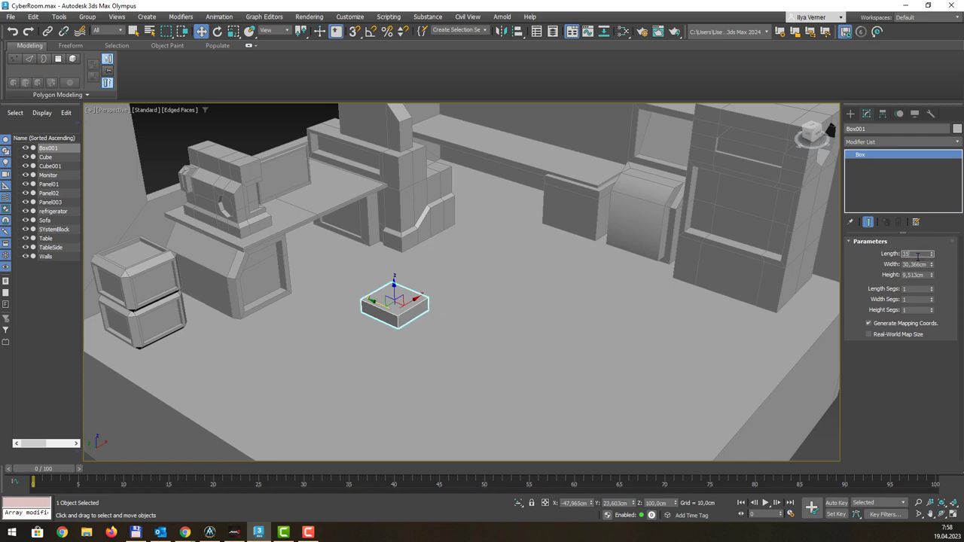
pyautogui.press('Tab')
pyautogui.write('35')
pyautogui.press('Return')
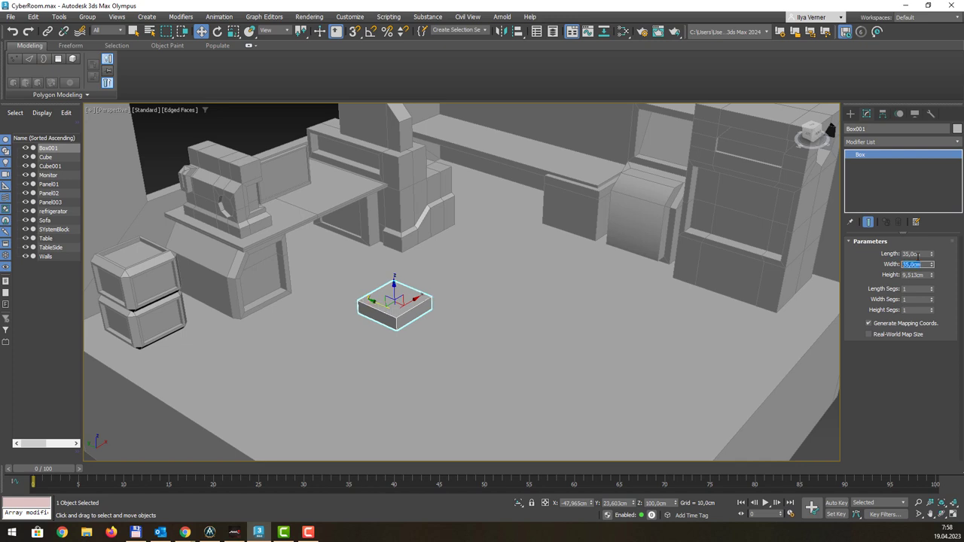
pyautogui.press('Tab')
pyautogui.write('6')
pyautogui.press('Return')
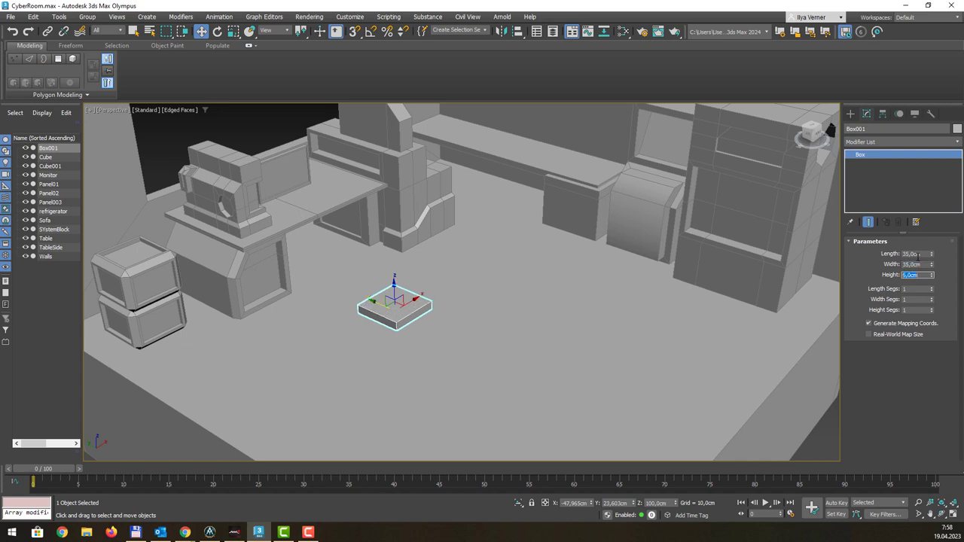
pyautogui.moveTo(421, 291)
pyautogui.keyDown('alt'); pyautogui.mouseDown(button='middle')
pyautogui.moveTo(472, 261)
pyautogui.moveTo(427, 282)
pyautogui.mouseUp(button='middle'); pyautogui.keyUp('alt')
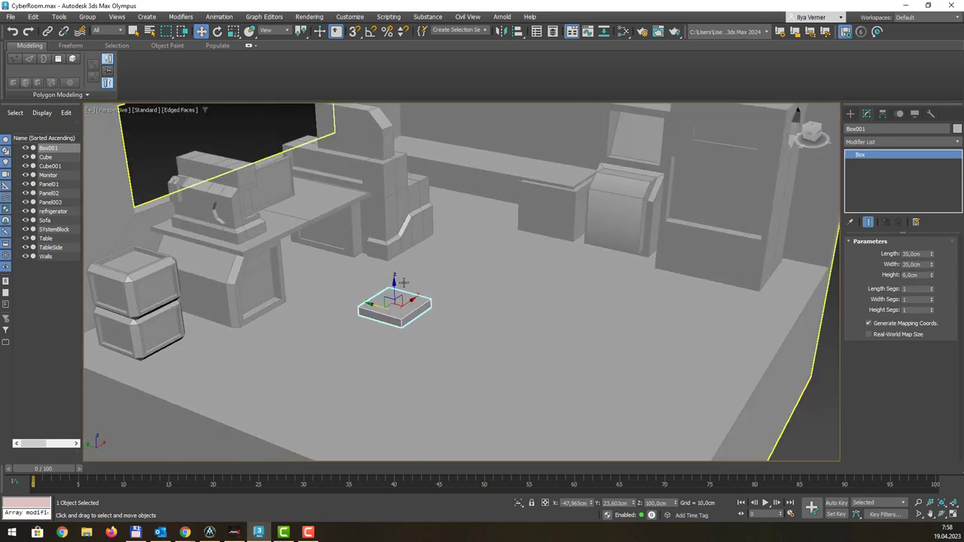
pyautogui.moveTo(394, 294)
pyautogui.mouseDown()
pyautogui.moveTo(393, 252)
pyautogui.moveTo(393, 268)
pyautogui.mouseUp()
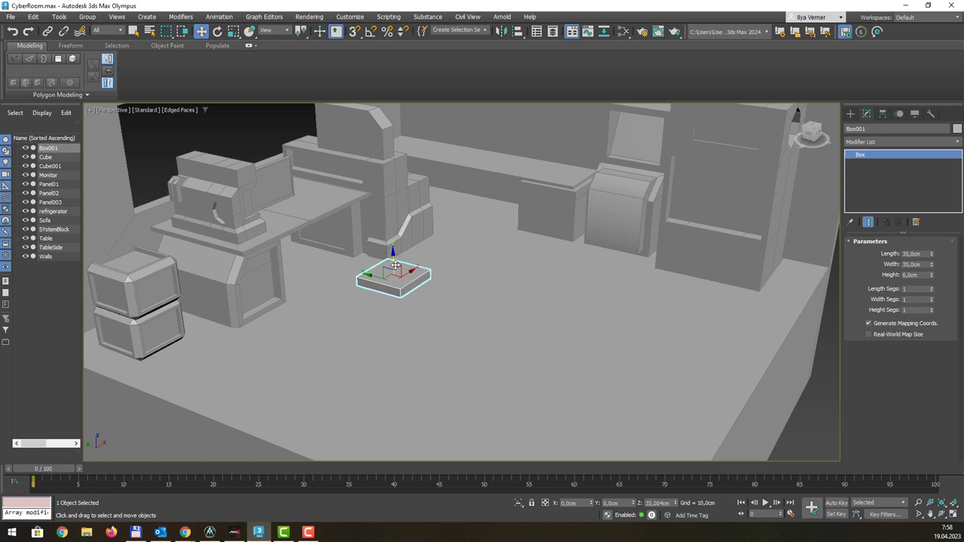
# Rename Box001 to Chair, move it in front of the desk, and add Edit Poly.
pyautogui.click(848, 128)
pyautogui.write('ir')
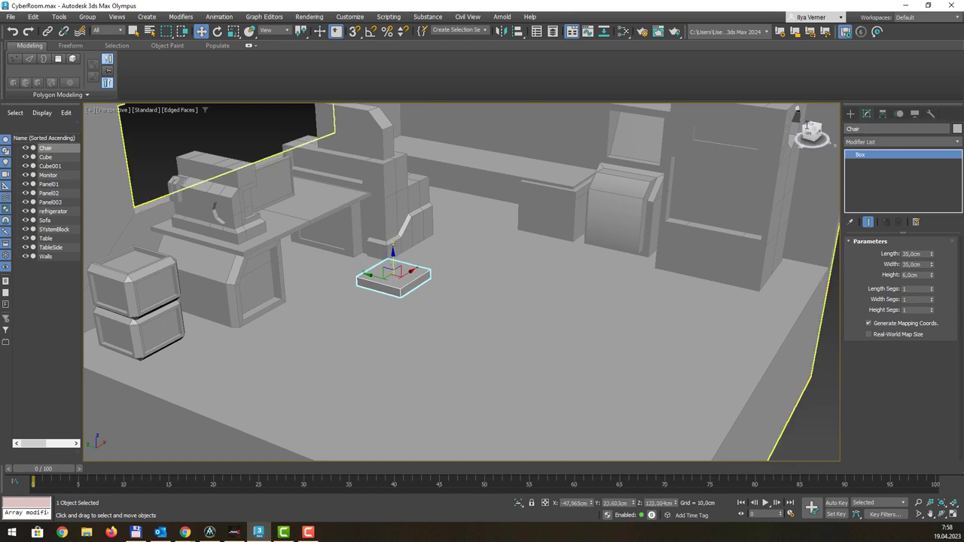
pyautogui.moveTo(514, 259)
pyautogui.keyDown('alt'); pyautogui.mouseDown(button='middle')
pyautogui.moveTo(456, 240)
pyautogui.moveTo(396, 285)
pyautogui.mouseUp(button='middle'); pyautogui.keyUp('alt')
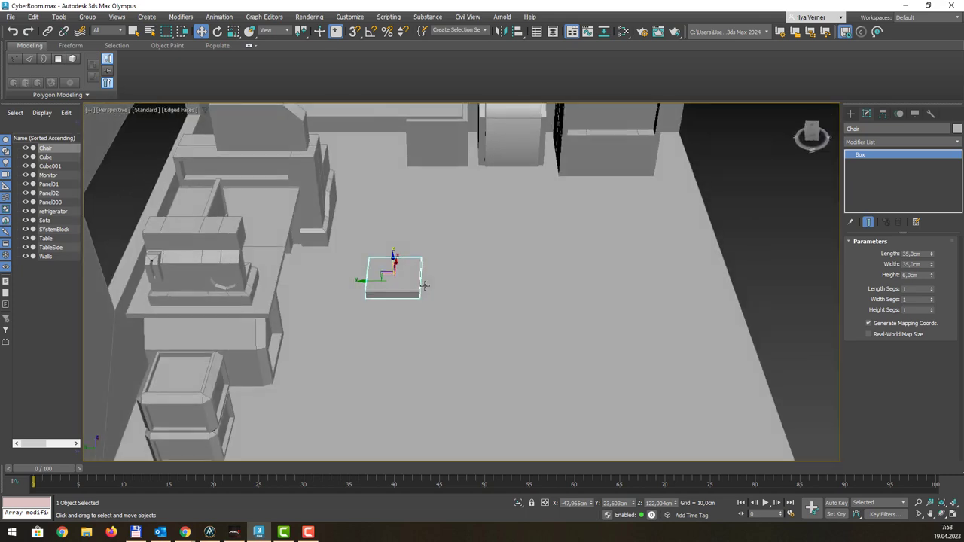
pyautogui.moveTo(343, 279); pyautogui.dragTo(315, 273)
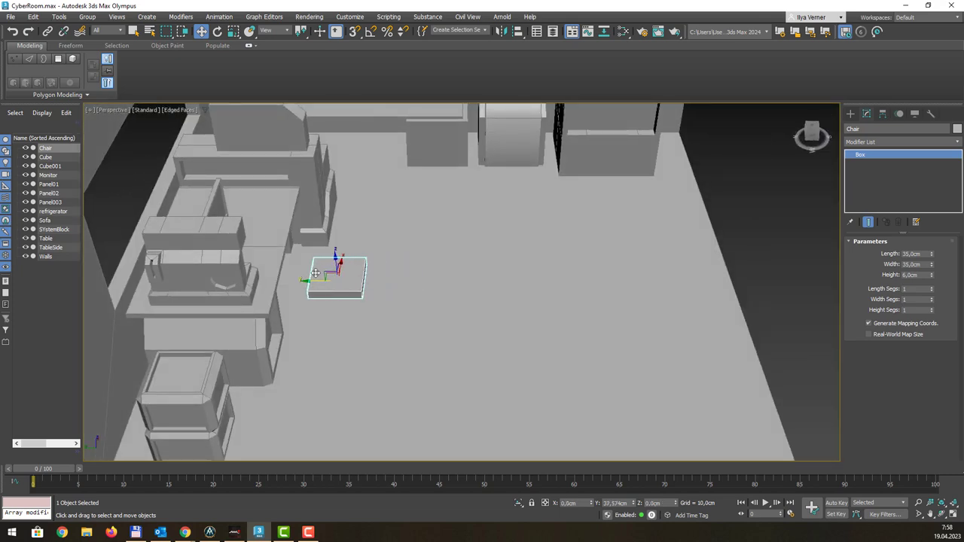
pyautogui.keyDown('alt'); pyautogui.moveTo(315, 273); pyautogui.dragTo(328, 286, button='middle'); pyautogui.keyUp('alt')
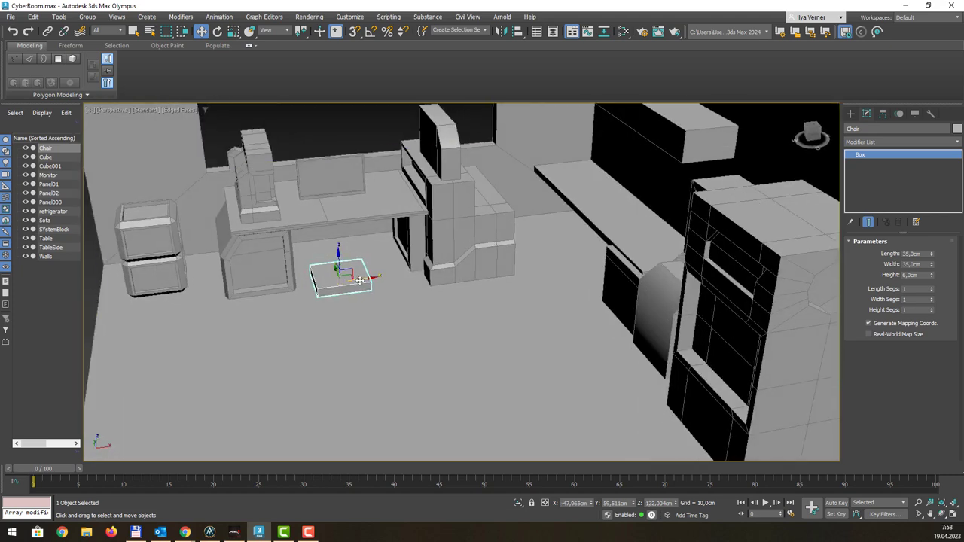
pyautogui.moveTo(363, 280); pyautogui.dragTo(388, 281)
pyautogui.moveTo(388, 280)
pyautogui.keyDown('alt'); pyautogui.mouseDown(button='middle')
pyautogui.moveTo(463, 251)
pyautogui.moveTo(361, 267)
pyautogui.moveTo(355, 258)
pyautogui.mouseUp(button='middle'); pyautogui.keyUp('alt')
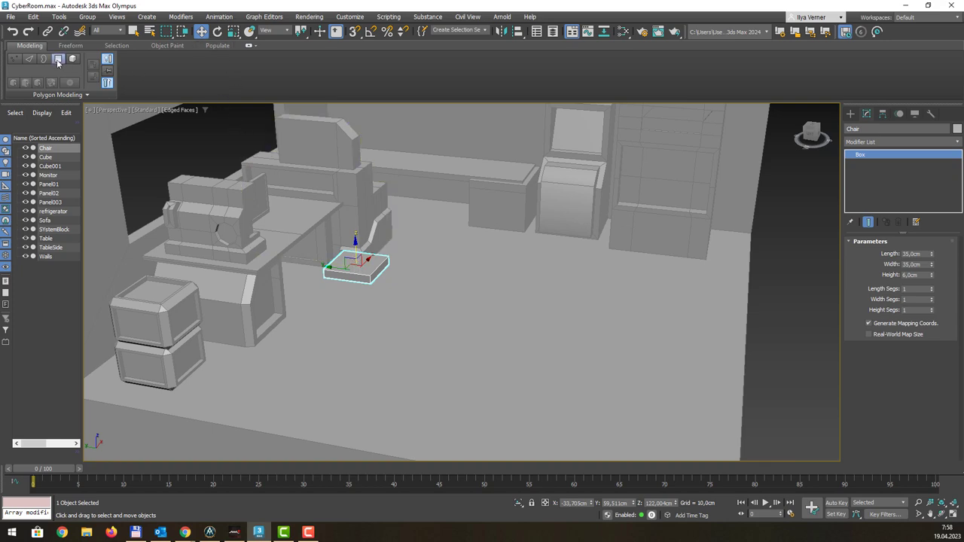
pyautogui.click(107, 82)
pyautogui.moveTo(385, 256)
pyautogui.keyDown('alt'); pyautogui.mouseDown(button='middle')
pyautogui.moveTo(395, 227)
pyautogui.moveTo(383, 241)
pyautogui.mouseUp(button='middle'); pyautogui.keyUp('alt')
# Inset the chair box's underside polygon into a smaller inner face.
pyautogui.hotkey('alt', 'q')
pyautogui.click(357, 275)
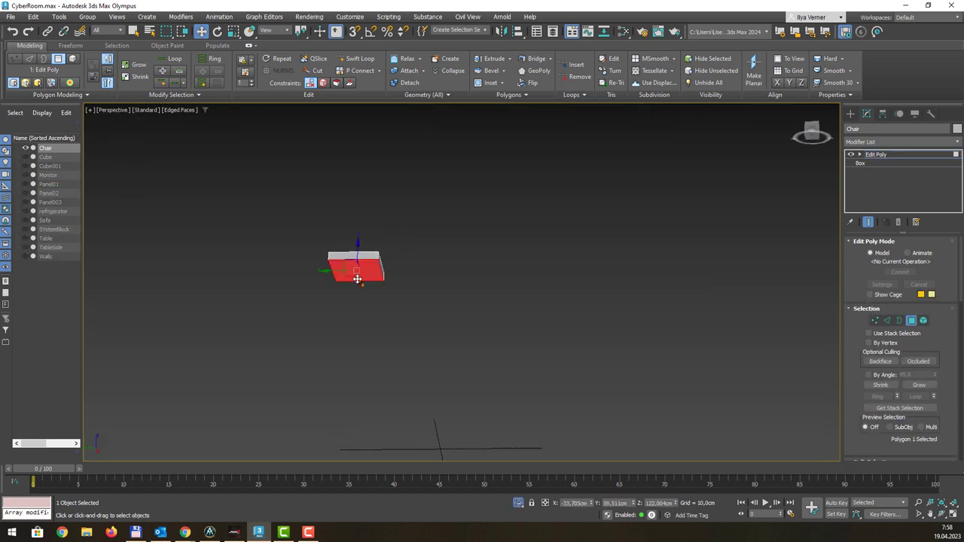
pyautogui.scroll(5, 351, 257)
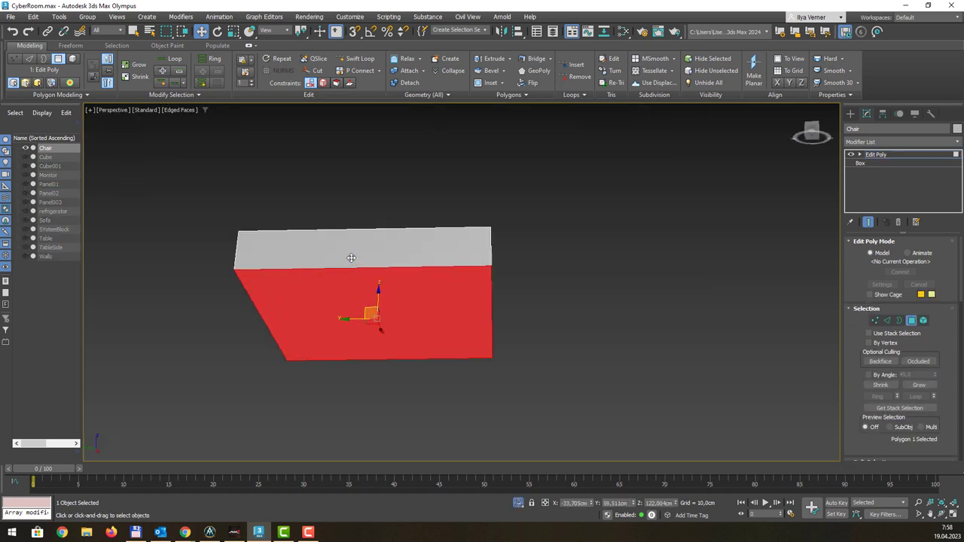
pyautogui.click(489, 83)
pyautogui.moveTo(457, 282); pyautogui.dragTo(408, 341)
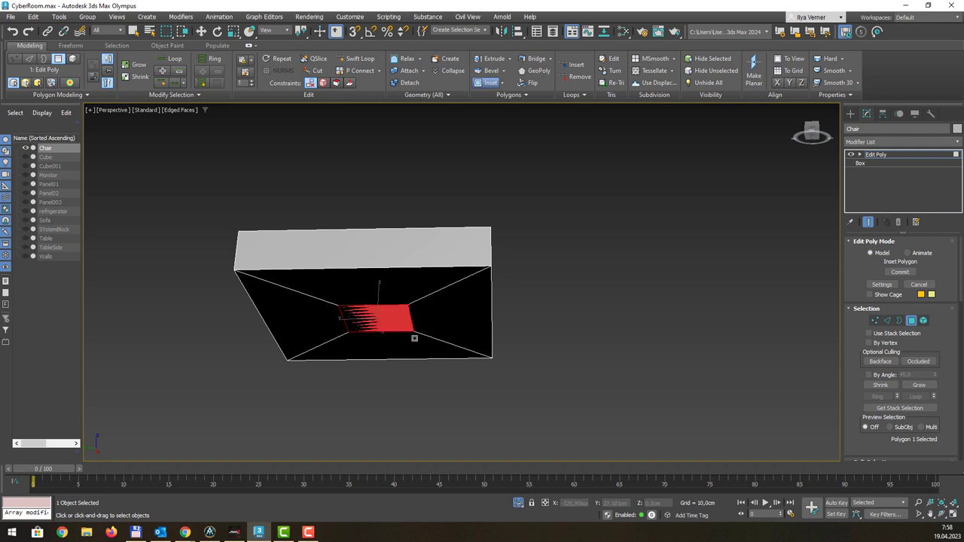
pyautogui.moveTo(407, 340); pyautogui.dragTo(435, 324)
# Pull the inset face down and scale it smaller into a tapered neck.
pyautogui.press('w')
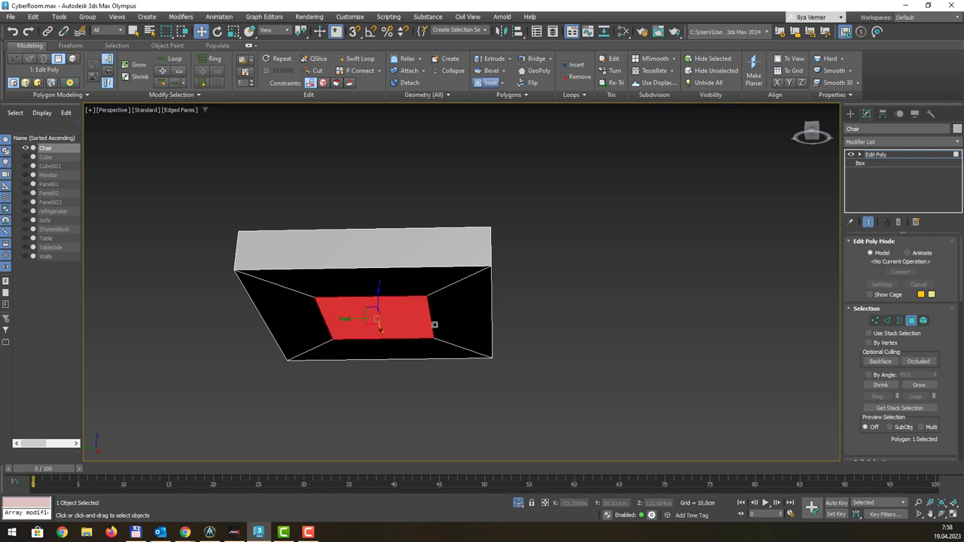
pyautogui.keyDown('alt'); pyautogui.moveTo(423, 260); pyautogui.dragTo(421, 299, button='middle'); pyautogui.keyUp('alt')
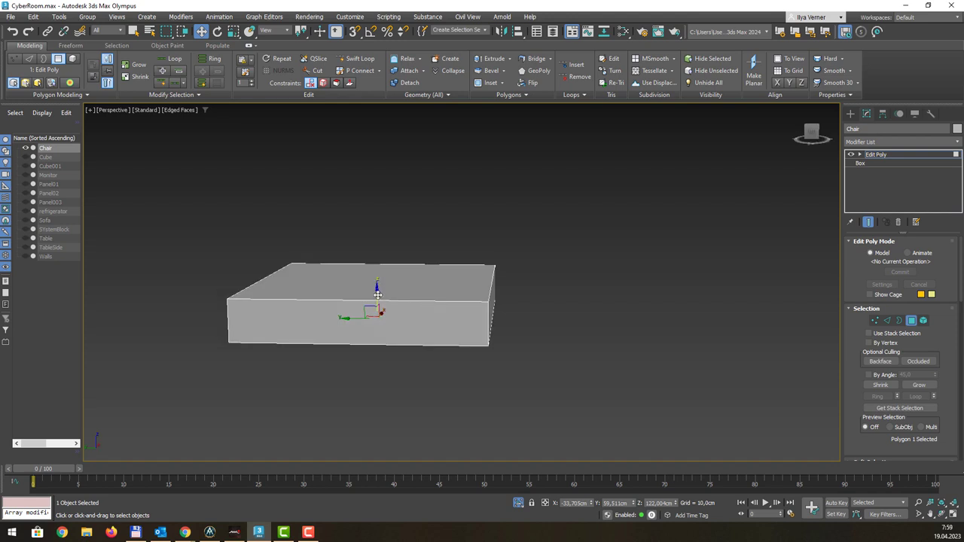
pyautogui.moveTo(378, 294); pyautogui.dragTo(377, 316)
pyautogui.keyDown('alt'); pyautogui.moveTo(378, 316); pyautogui.dragTo(433, 295, button='middle'); pyautogui.keyUp('alt')
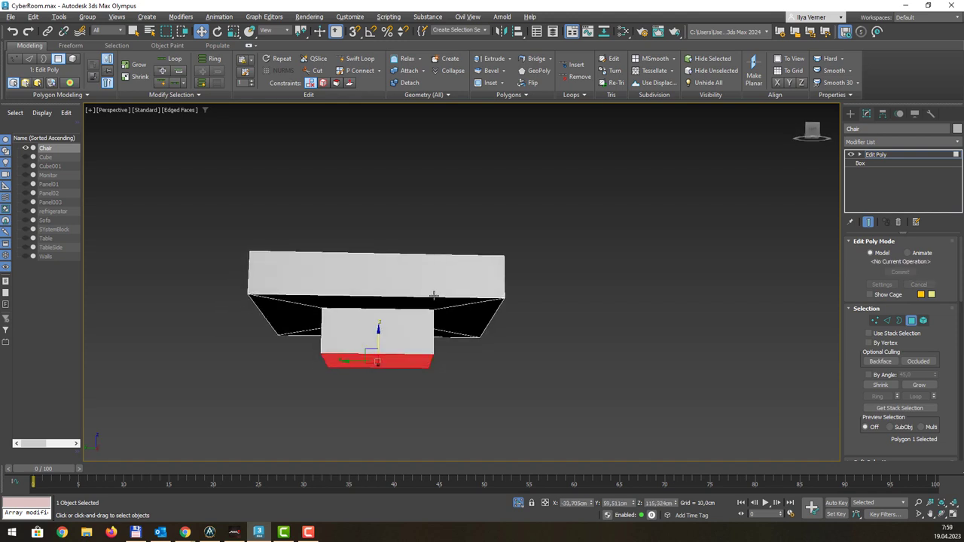
pyautogui.press('r')
pyautogui.moveTo(369, 367); pyautogui.dragTo(390, 427)
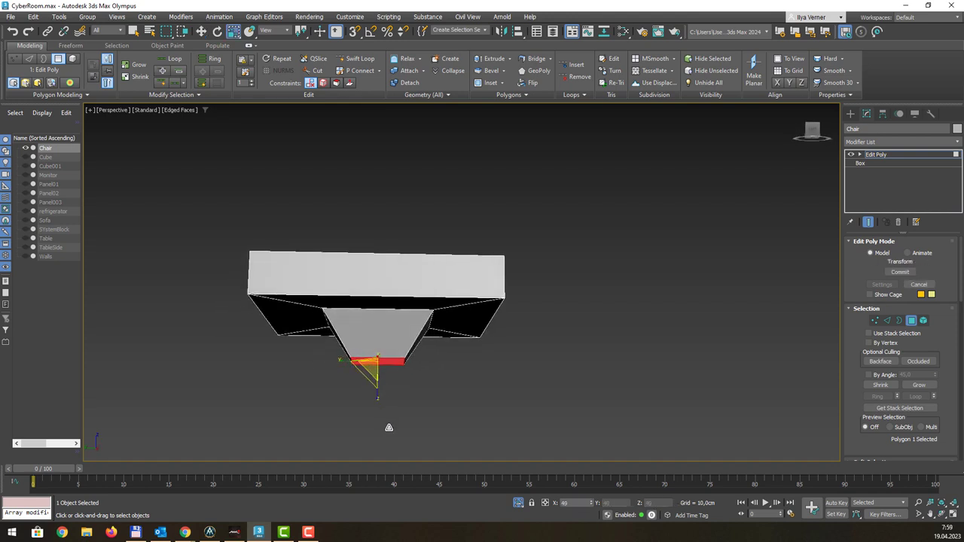
pyautogui.moveTo(409, 452)
pyautogui.keyDown('alt'); pyautogui.mouseDown(button='middle')
pyautogui.moveTo(456, 354)
pyautogui.moveTo(355, 382)
pyautogui.mouseUp(button='middle'); pyautogui.keyUp('alt')
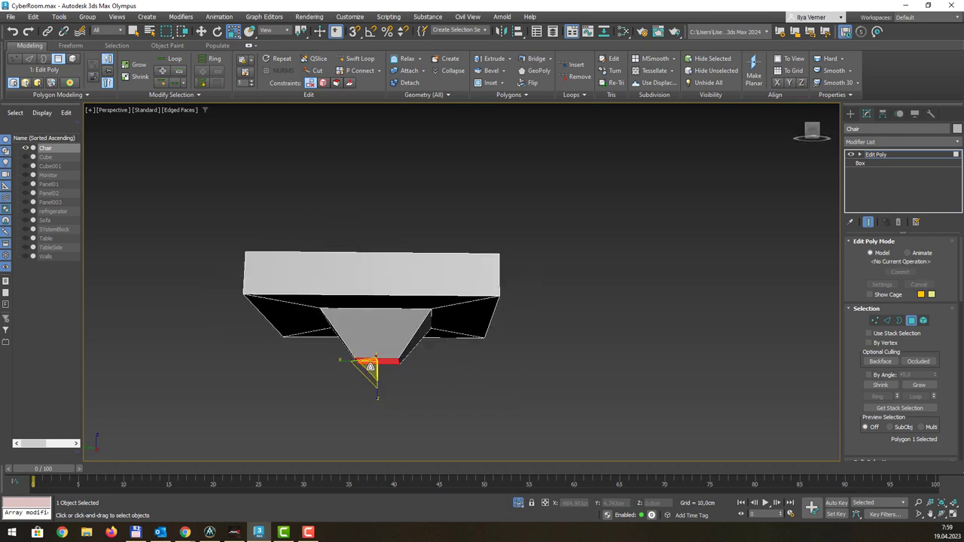
pyautogui.scroll(-2, 370, 367)
pyautogui.moveTo(370, 367)
pyautogui.keyDown('alt'); pyautogui.mouseDown(button='middle')
pyautogui.moveTo(362, 319)
pyautogui.moveTo(449, 354)
pyautogui.moveTo(381, 333)
pyautogui.mouseUp(button='middle'); pyautogui.keyUp('alt')
# Shift-move the tapered face down to extrude a long leg.
pyautogui.press('w')
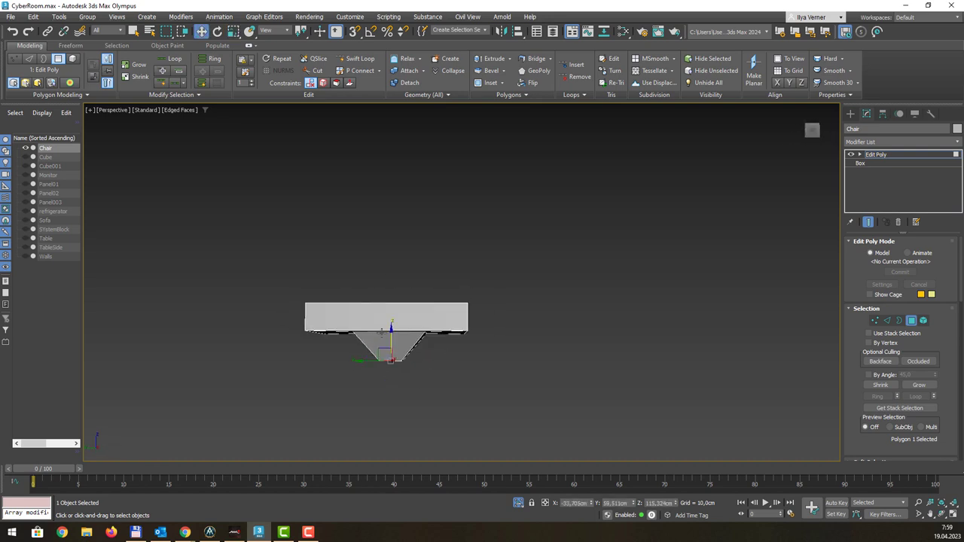
pyautogui.keyDown('shift'); pyautogui.moveTo(393, 330); pyautogui.dragTo(403, 426); pyautogui.keyUp('shift')
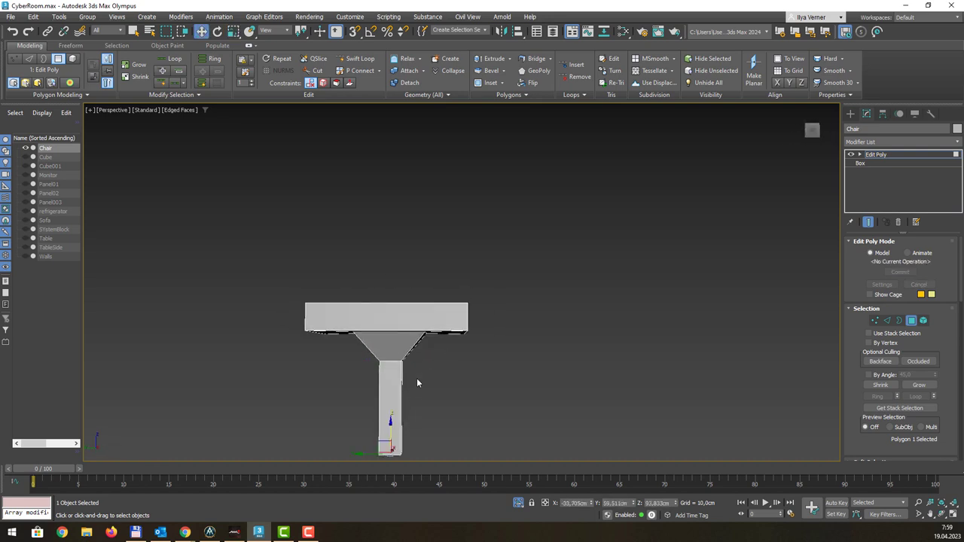
pyautogui.scroll(-2, 421, 377)
pyautogui.moveTo(440, 371)
pyautogui.keyDown('alt'); pyautogui.mouseDown(button='middle')
pyautogui.moveTo(449, 386)
pyautogui.moveTo(420, 303)
pyautogui.moveTo(504, 261)
pyautogui.mouseUp(button='middle'); pyautogui.keyUp('alt')
# Show the room again and nudge the leg's bottom face vertically.
pyautogui.click(518, 504)
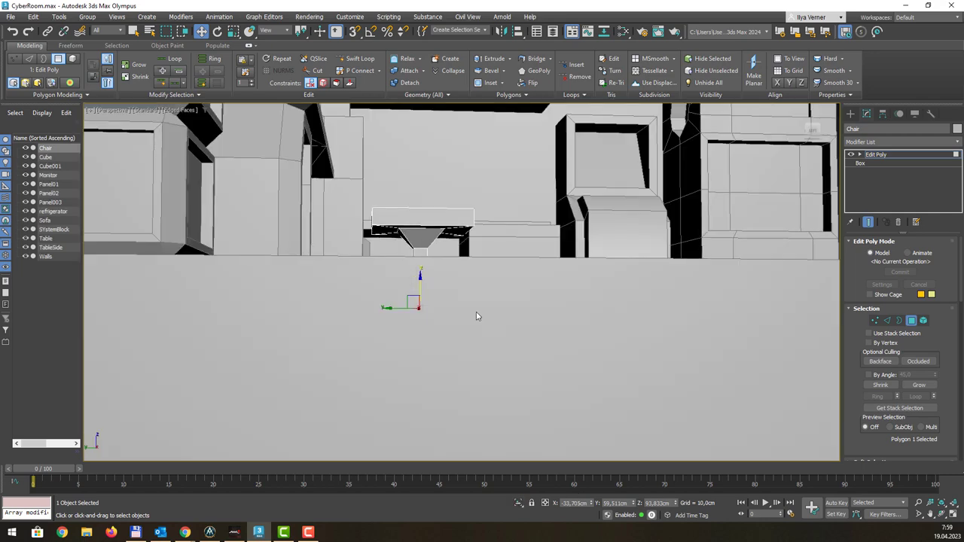
pyautogui.scroll(-3, 445, 226)
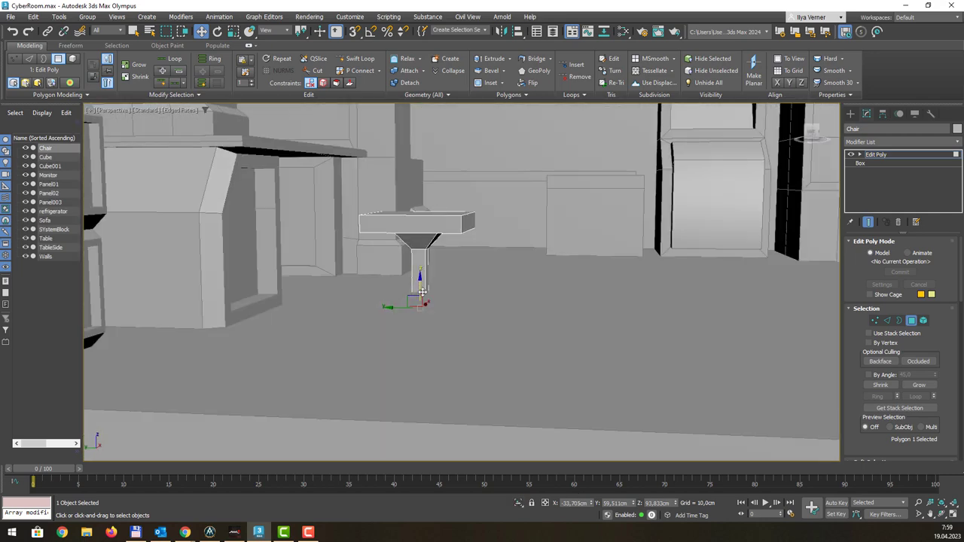
pyautogui.moveTo(420, 285); pyautogui.dragTo(415, 269)
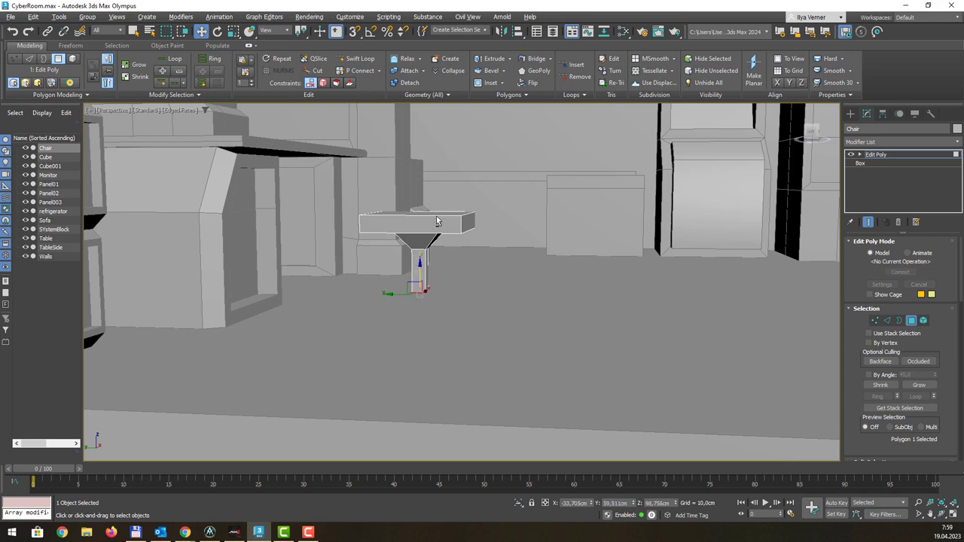
pyautogui.moveTo(415, 270)
pyautogui.keyDown('alt'); pyautogui.mouseDown(button='middle')
pyautogui.moveTo(407, 227)
pyautogui.moveTo(421, 223)
pyautogui.moveTo(375, 232)
pyautogui.moveTo(396, 220)
pyautogui.mouseUp(button='middle'); pyautogui.keyUp('alt')
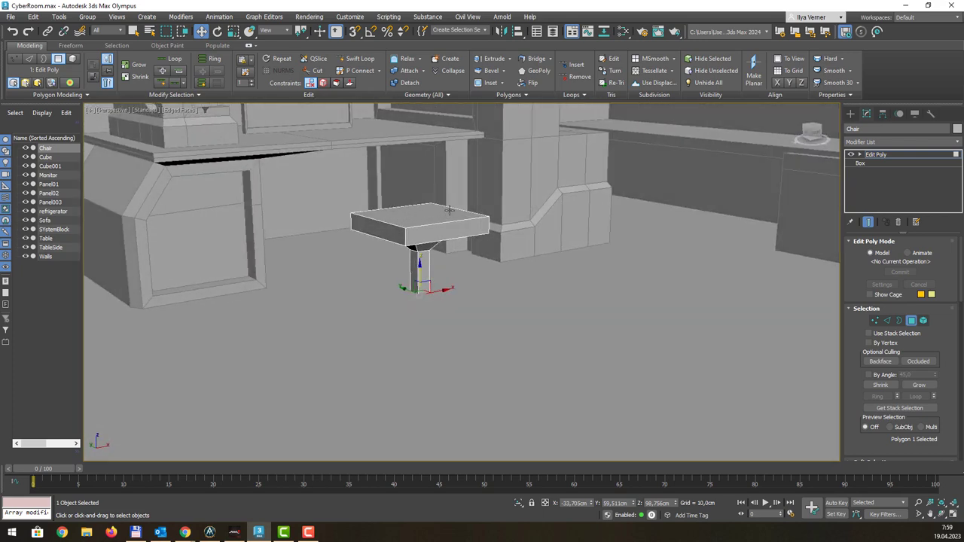
# Select all the chair's polygons, scale it down, and isolate it again with Alt+Q.
pyautogui.hotkey('ctrl', 'a')
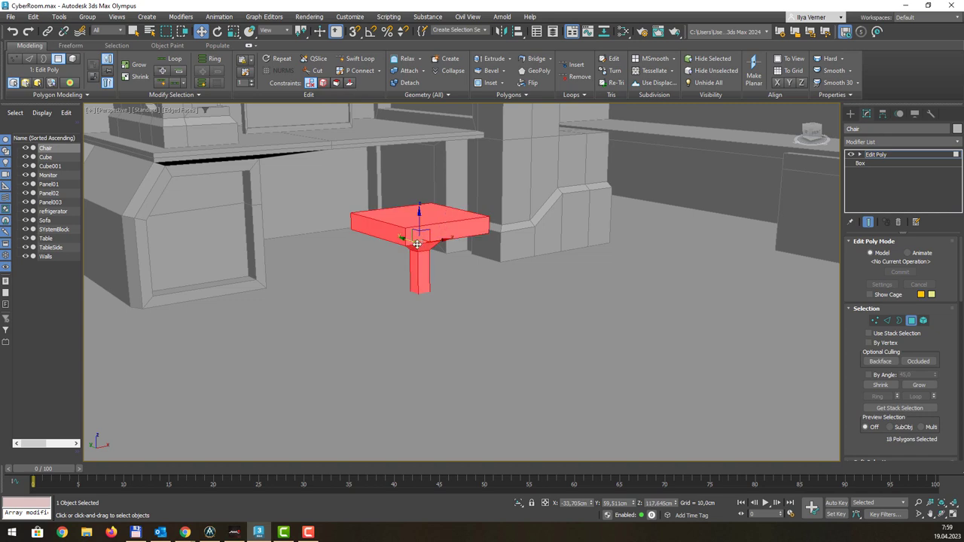
pyautogui.press('r')
pyautogui.moveTo(417, 251); pyautogui.dragTo(435, 217)
pyautogui.press('w')
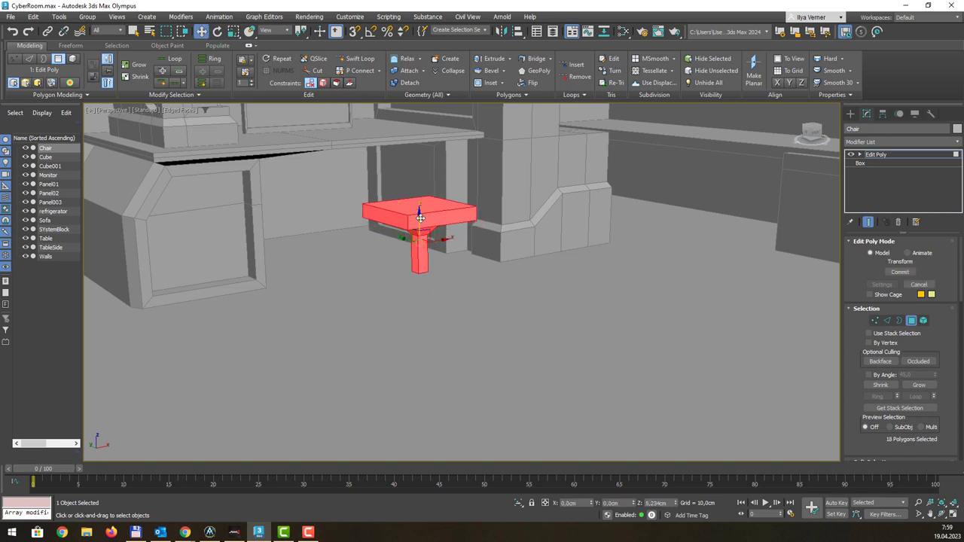
pyautogui.keyDown('alt'); pyautogui.moveTo(435, 216); pyautogui.dragTo(445, 206, button='middle'); pyautogui.keyUp('alt')
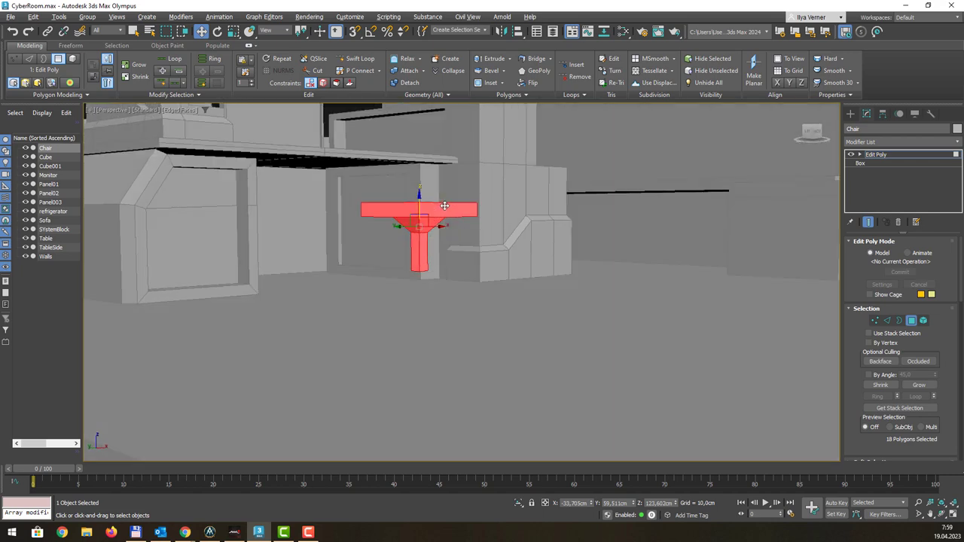
pyautogui.click(421, 268)
pyautogui.moveTo(433, 245)
pyautogui.keyDown('alt'); pyautogui.mouseDown(button='middle')
pyautogui.moveTo(440, 244)
pyautogui.moveTo(404, 298)
pyautogui.mouseUp(button='middle'); pyautogui.keyUp('alt')
pyautogui.hotkey('alt', 'q')
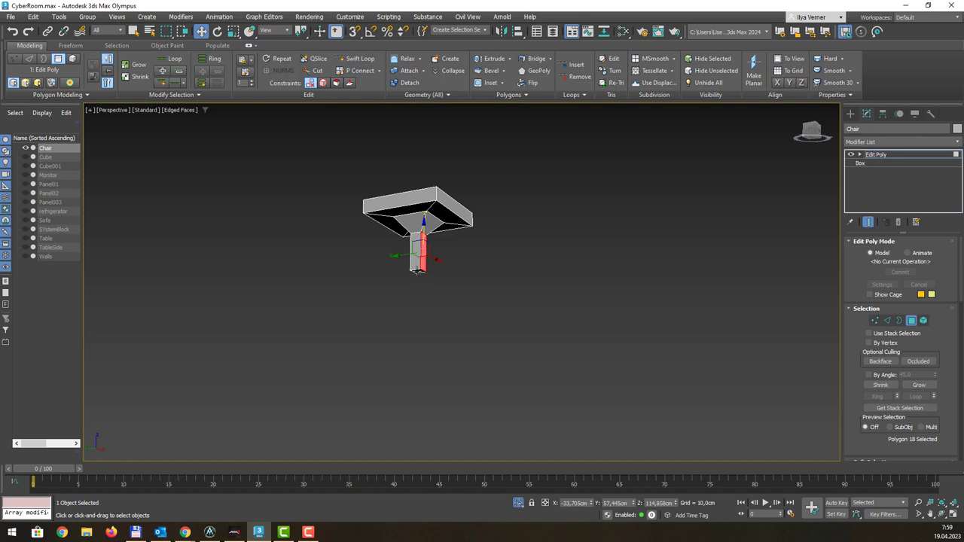
# Select the leg's bottom face and lower it slightly.
pyautogui.click(416, 271)
pyautogui.keyDown('alt'); pyautogui.moveTo(442, 254); pyautogui.dragTo(445, 251, button='middle'); pyautogui.keyUp('alt')
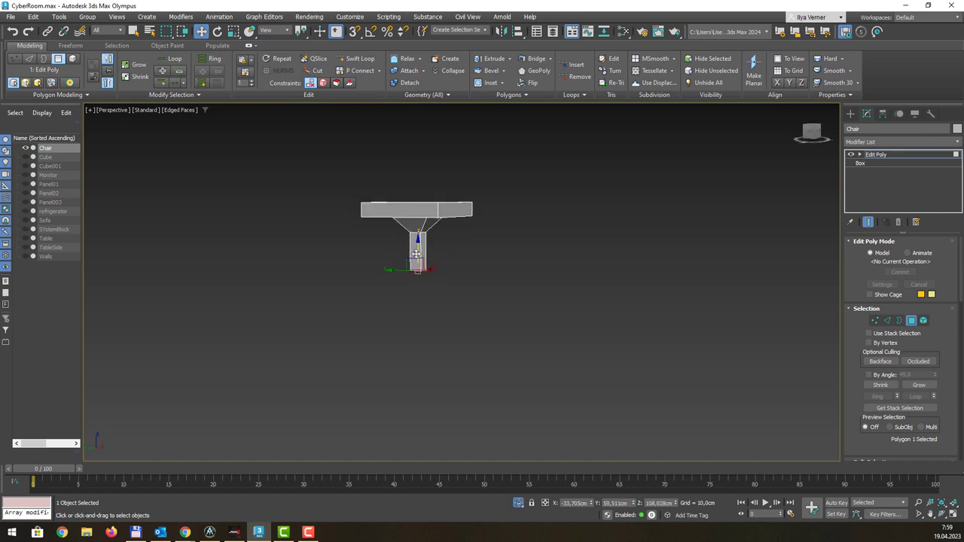
pyautogui.moveTo(416, 254); pyautogui.dragTo(420, 264)
pyautogui.scroll(4, 415, 273)
pyautogui.scroll(2, 415, 273)
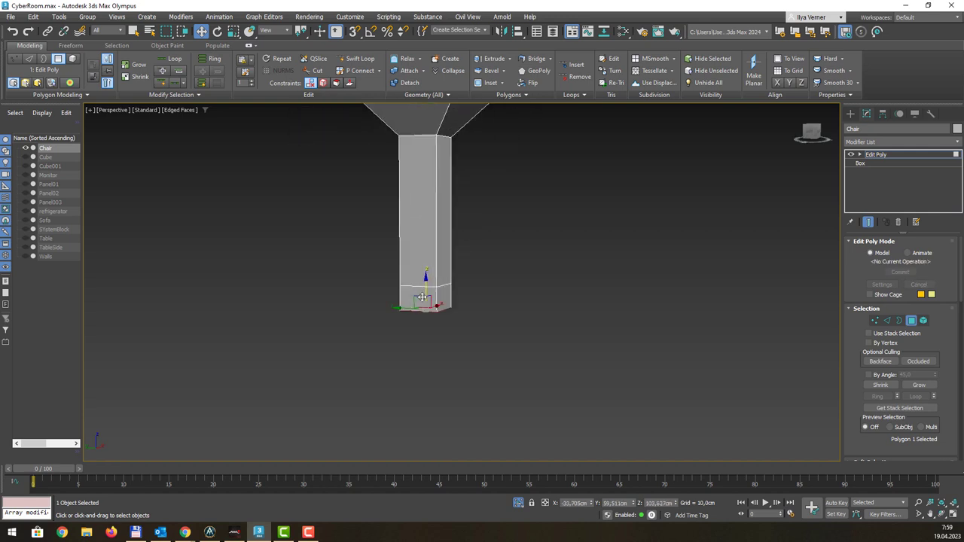
pyautogui.keyDown('alt'); pyautogui.moveTo(469, 292); pyautogui.dragTo(473, 281, button='middle'); pyautogui.keyUp('alt')
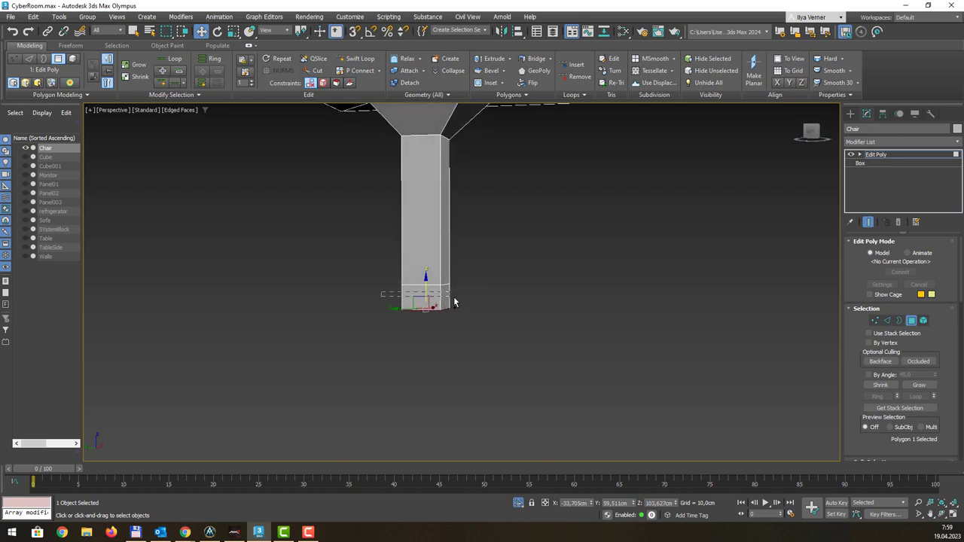
# Extrude the leg's bottom polygons 7.597 cm using the Local Normal type.
pyautogui.hotkey('ctrl', 'pageup')
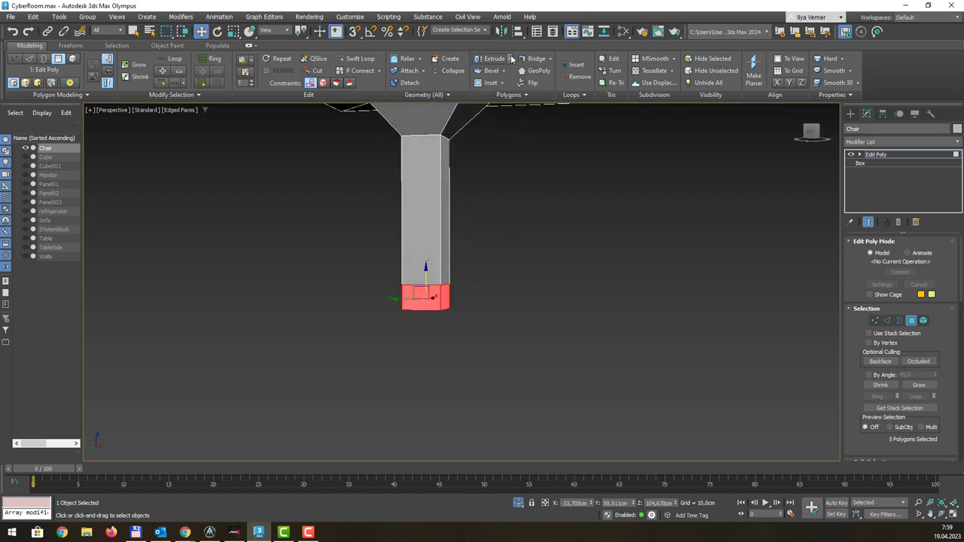
pyautogui.click(510, 59)
pyautogui.click(510, 74)
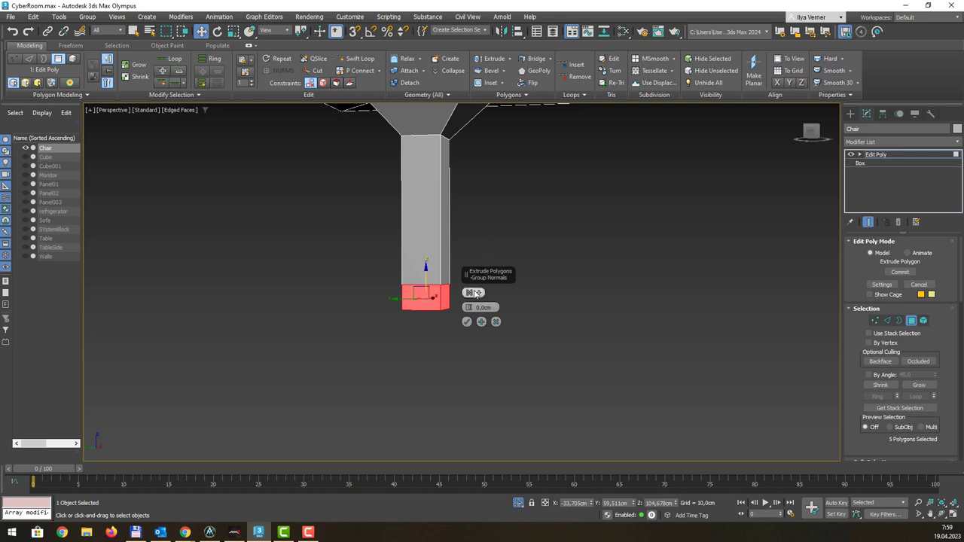
pyautogui.moveTo(469, 307); pyautogui.dragTo(473, 294)
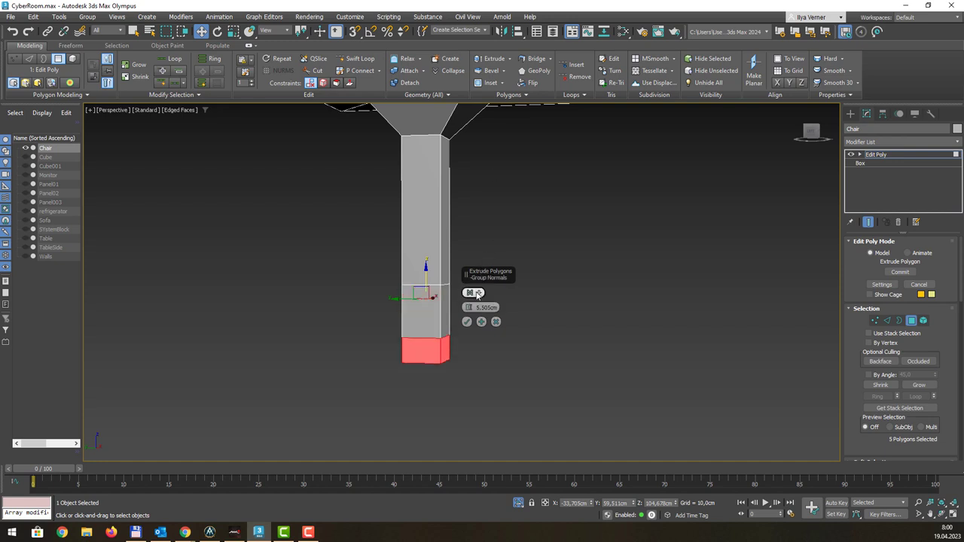
pyautogui.click(476, 294)
pyautogui.click(494, 312)
pyautogui.keyDown('alt'); pyautogui.moveTo(498, 257); pyautogui.dragTo(488, 274, button='middle'); pyautogui.keyUp('alt')
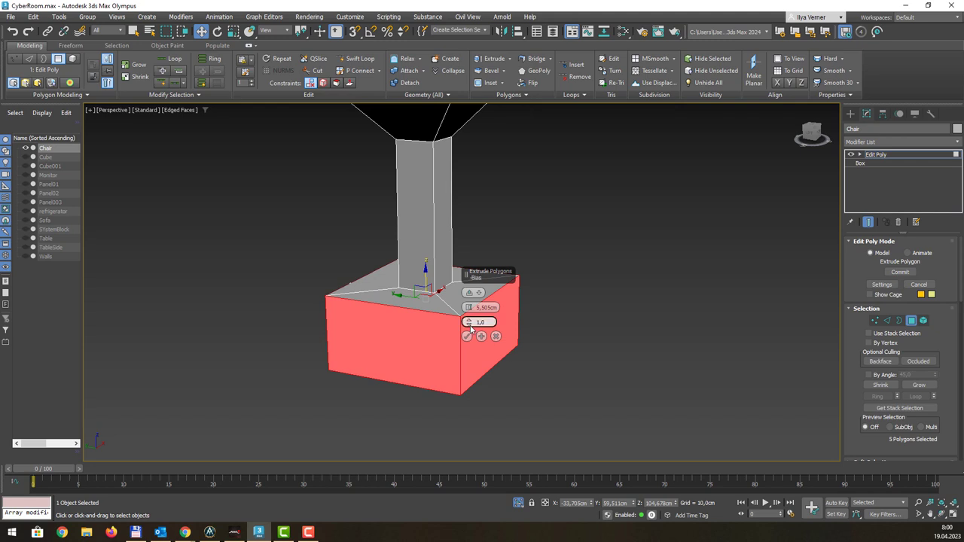
pyautogui.scroll(-3, 460, 256)
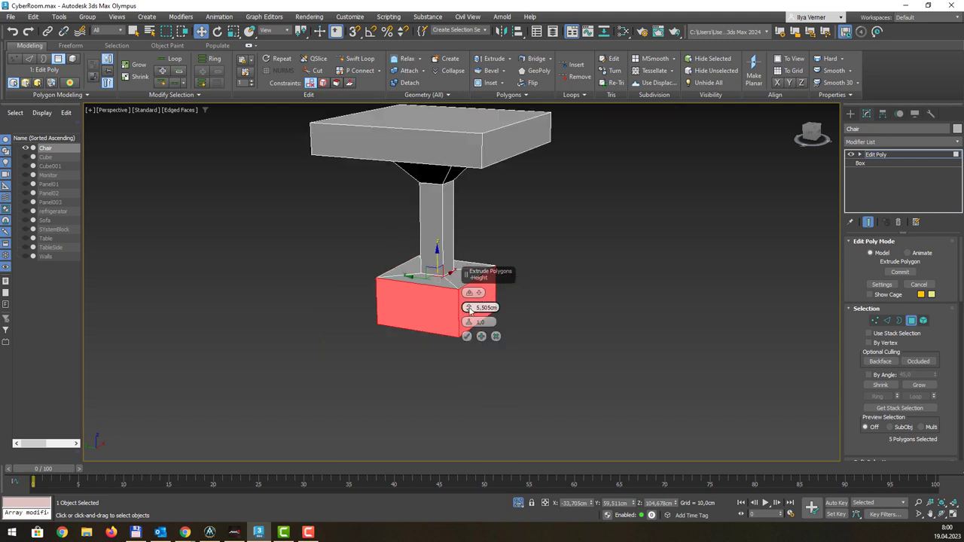
pyautogui.moveTo(467, 303); pyautogui.dragTo(469, 316)
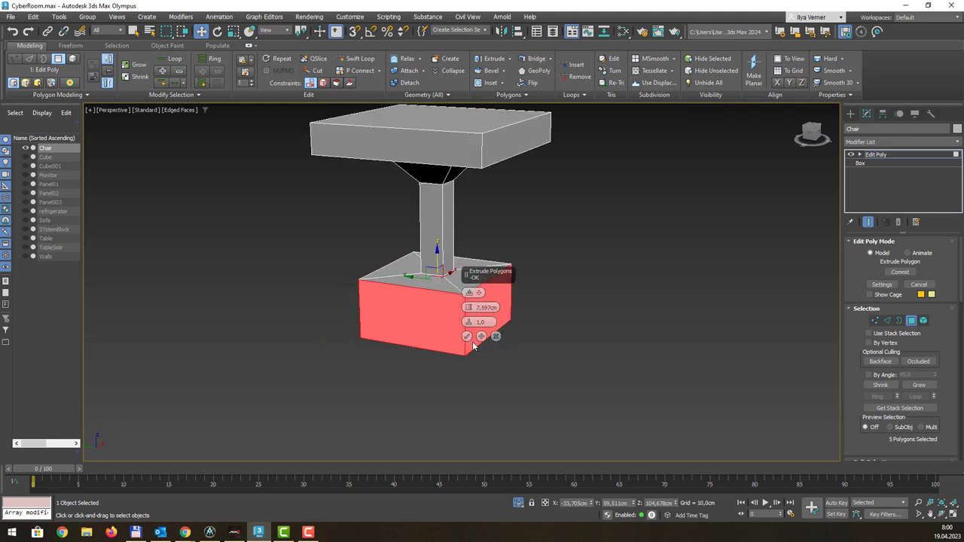
pyautogui.click(467, 337)
# Scale the new base flat on Z into a thin slab and show the room again.
pyautogui.press('r')
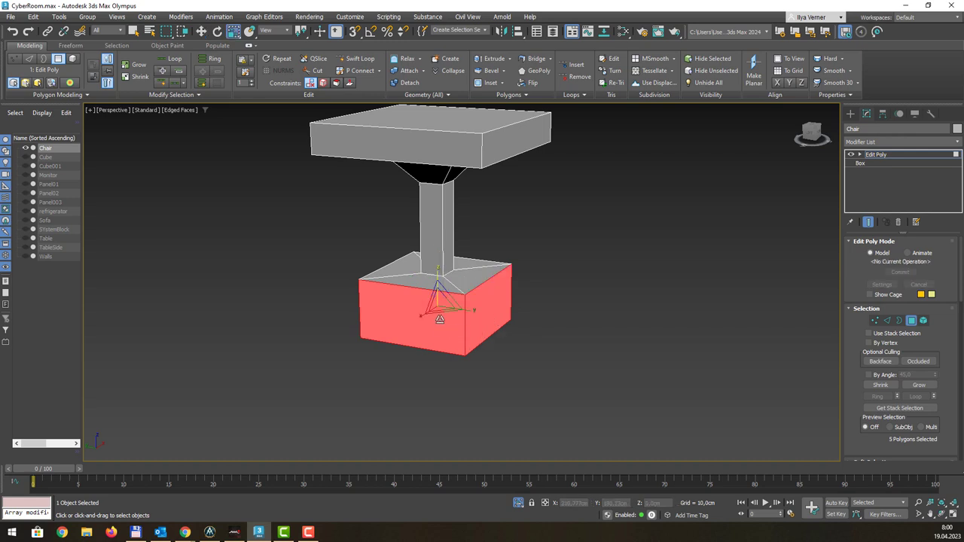
pyautogui.moveTo(439, 273); pyautogui.dragTo(447, 393)
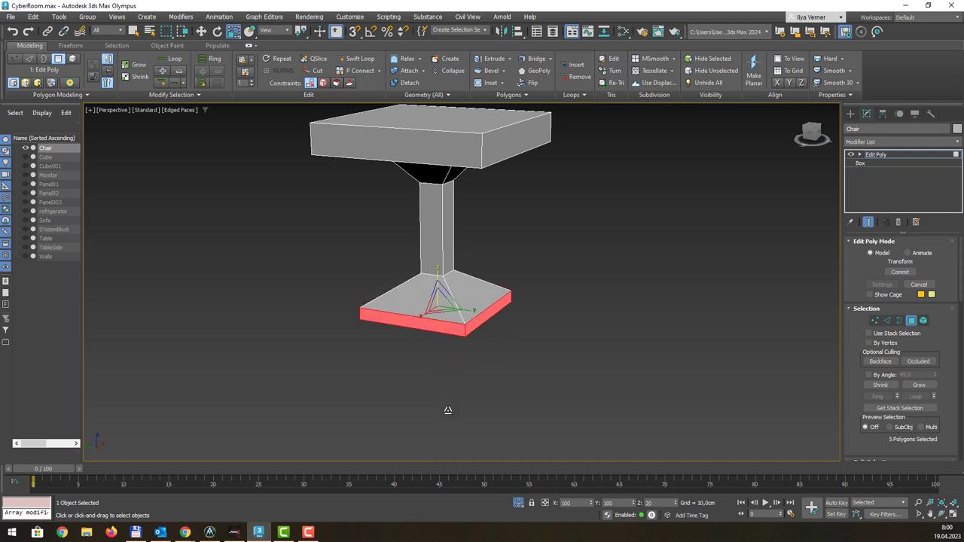
pyautogui.moveTo(447, 393); pyautogui.dragTo(457, 480)
pyautogui.moveTo(492, 326)
pyautogui.keyDown('alt'); pyautogui.mouseDown(button='middle')
pyautogui.moveTo(581, 276)
pyautogui.moveTo(550, 285)
pyautogui.mouseUp(button='middle'); pyautogui.keyUp('alt')
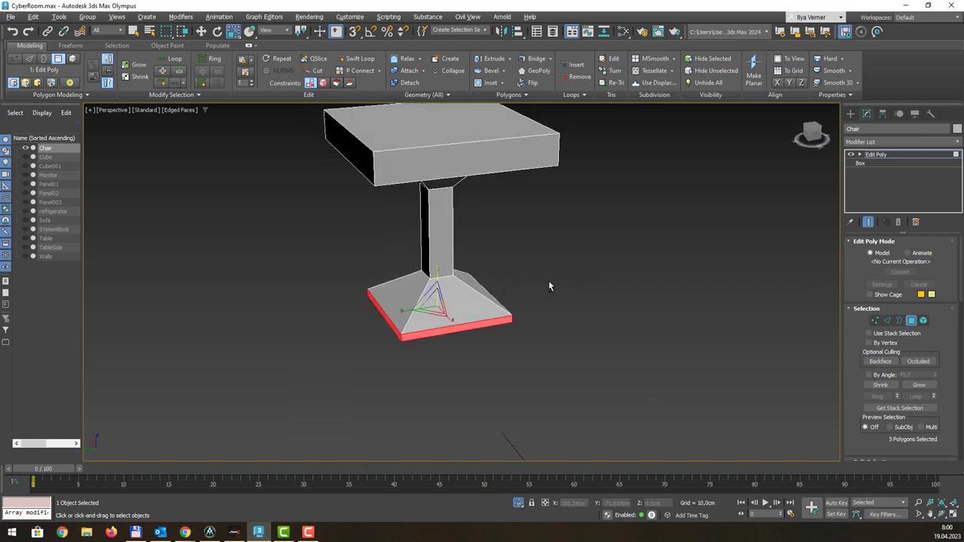
pyautogui.click(518, 503)
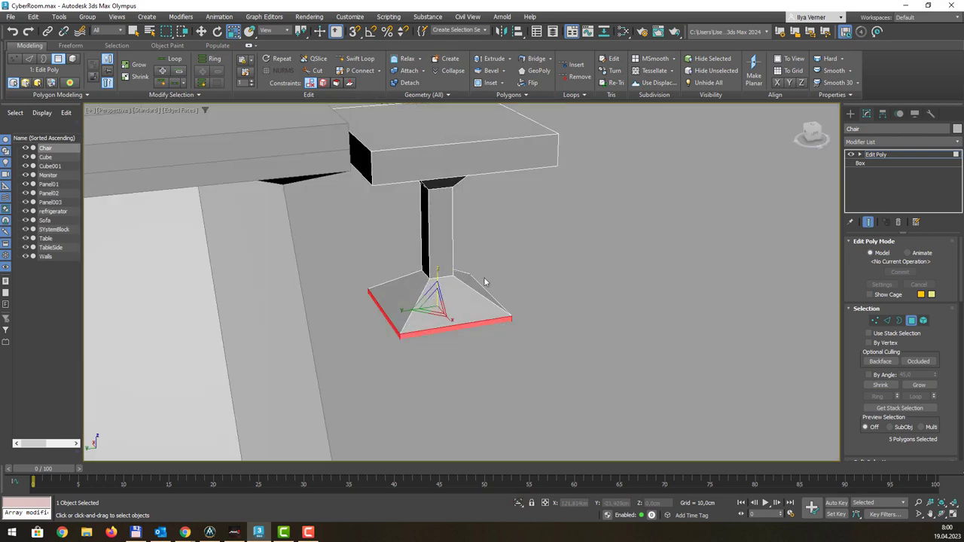
# In the front view, return to object level and nudge the whole chair slightly upward.
pyautogui.scroll(-5, 486, 282)
pyautogui.keyDown('alt'); pyautogui.moveTo(483, 219); pyautogui.dragTo(464, 203, button='middle'); pyautogui.keyUp('alt')
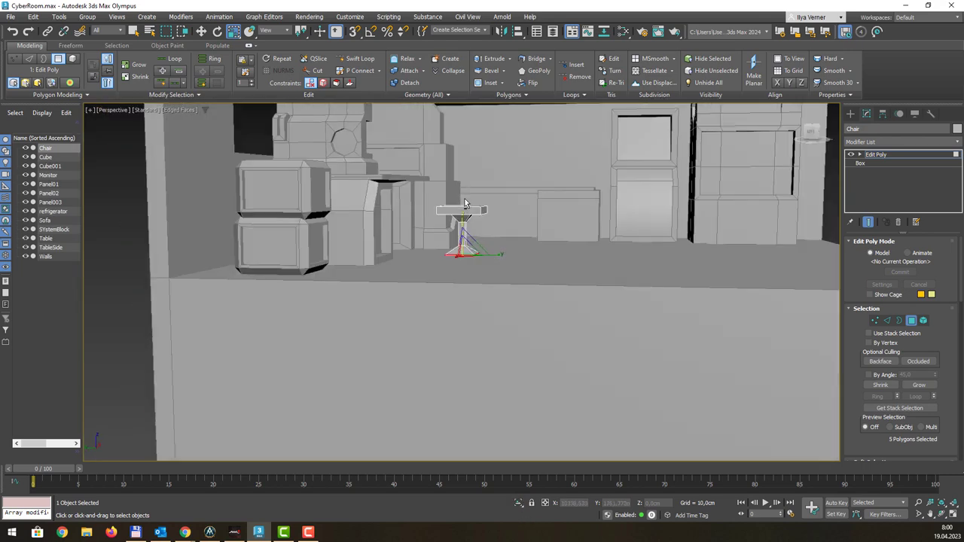
pyautogui.press('f')
pyautogui.press('z')
pyautogui.scroll(-3, 464, 198)
pyautogui.scroll(-2, 464, 198)
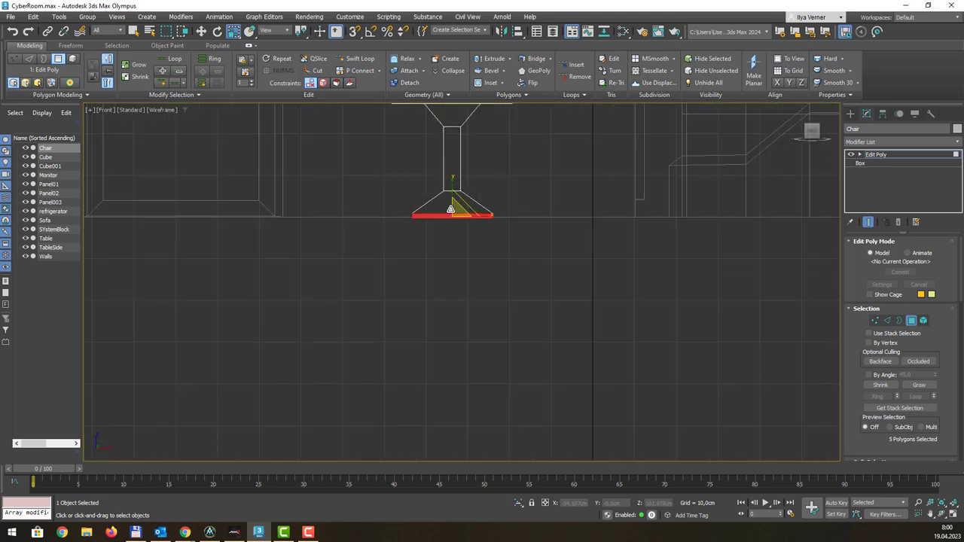
pyautogui.scroll(-1, 451, 209)
pyautogui.scroll(-1, 457, 215)
pyautogui.scroll(-1, 459, 234)
pyautogui.scroll(-1, 454, 188)
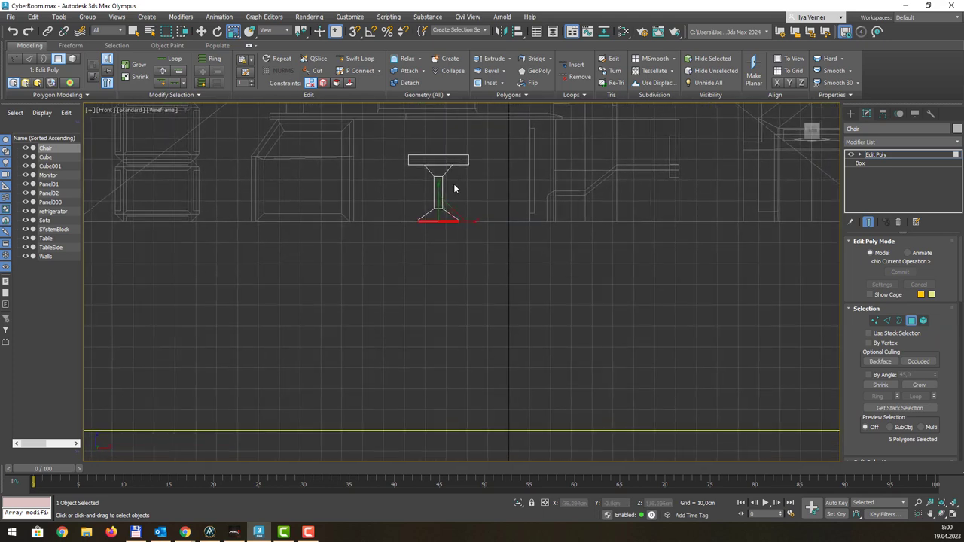
pyautogui.scroll(-2, 454, 190)
pyautogui.scroll(-1, 456, 193)
pyautogui.scroll(1, 452, 194)
pyautogui.scroll(2, 429, 194)
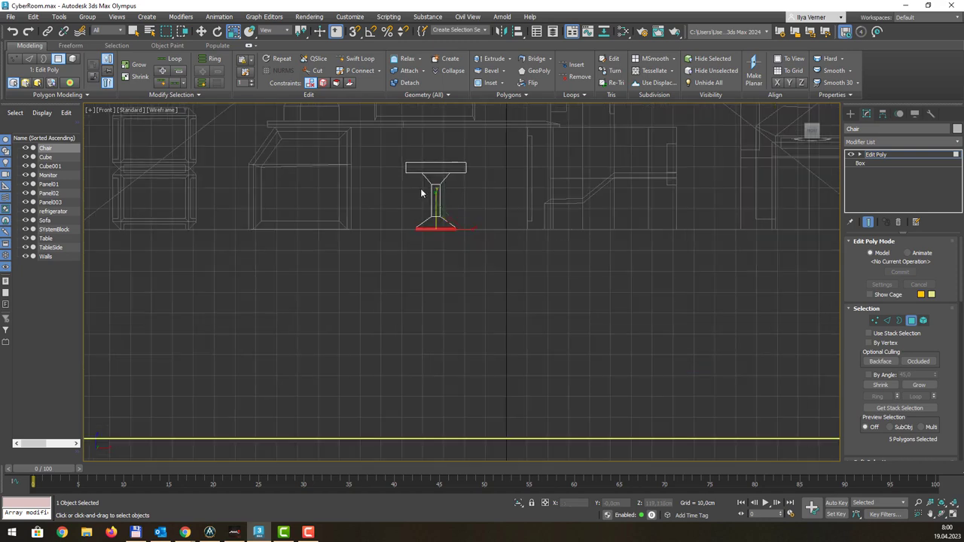
pyautogui.moveTo(422, 194); pyautogui.dragTo(423, 259, button='middle')
pyautogui.scroll(3, 422, 259)
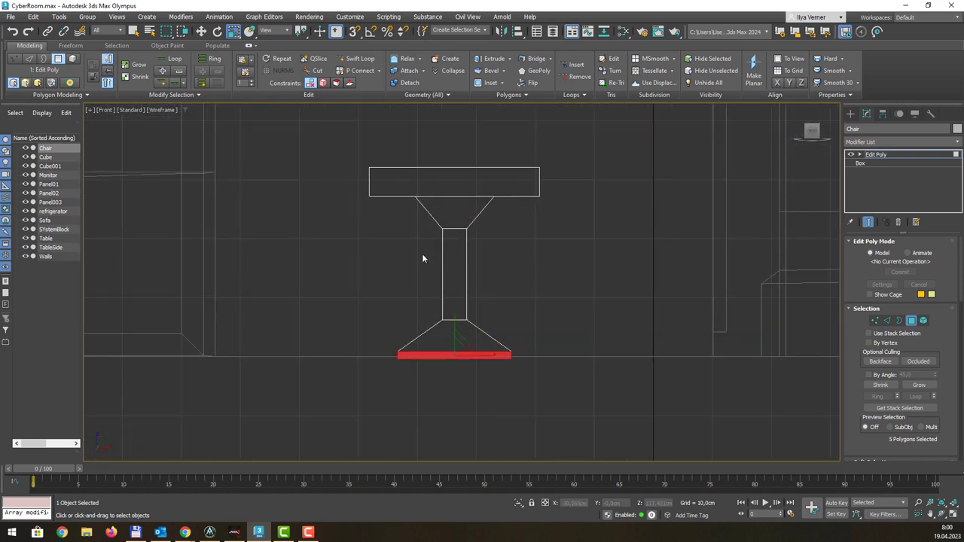
pyautogui.click(859, 155)
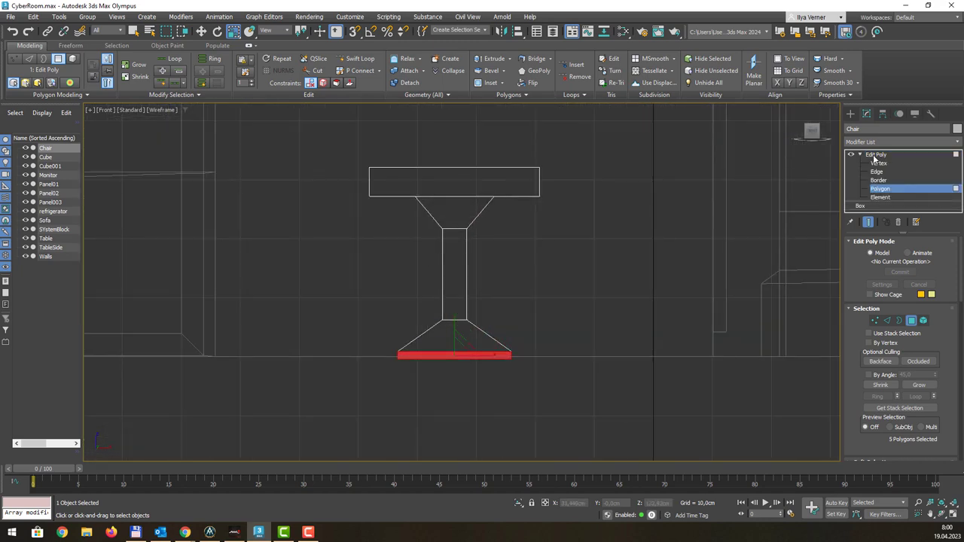
pyautogui.click(875, 154)
pyautogui.press('w')
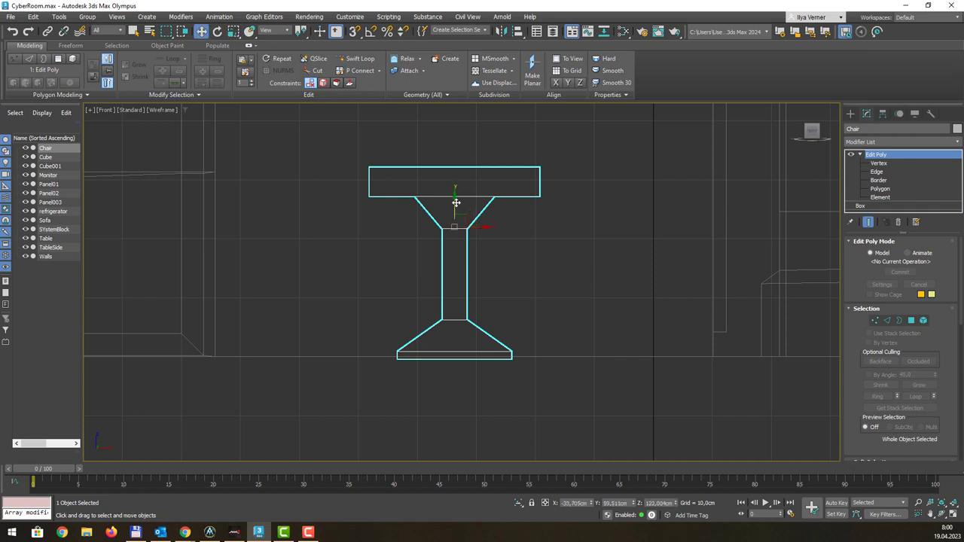
pyautogui.moveTo(456, 203); pyautogui.dragTo(455, 200)
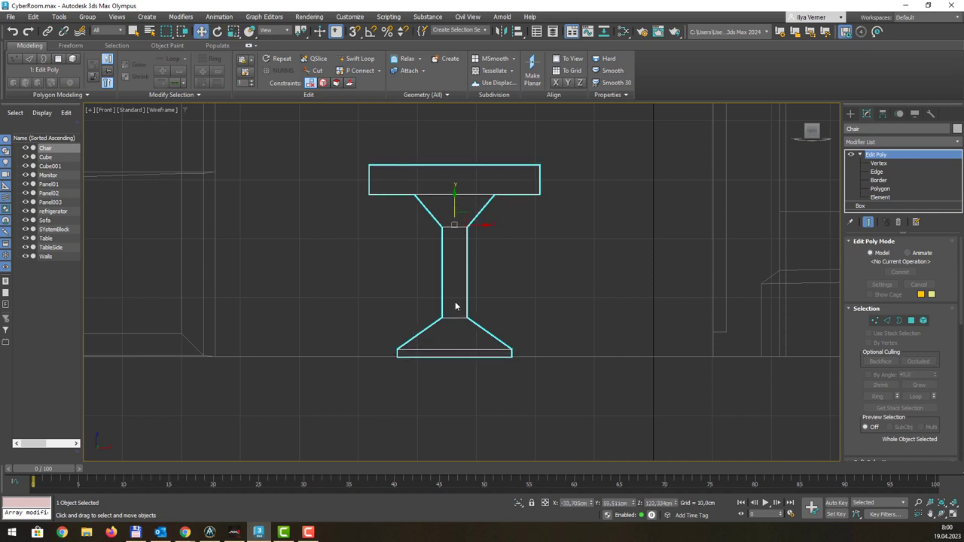
# Back in the perspective view, move the chair slightly back in the room.
pyautogui.press('p')
pyautogui.moveTo(461, 223)
pyautogui.keyDown('alt'); pyautogui.mouseDown(button='middle')
pyautogui.moveTo(482, 226)
pyautogui.moveTo(513, 203)
pyautogui.moveTo(452, 216)
pyautogui.mouseUp(button='middle'); pyautogui.keyUp('alt')
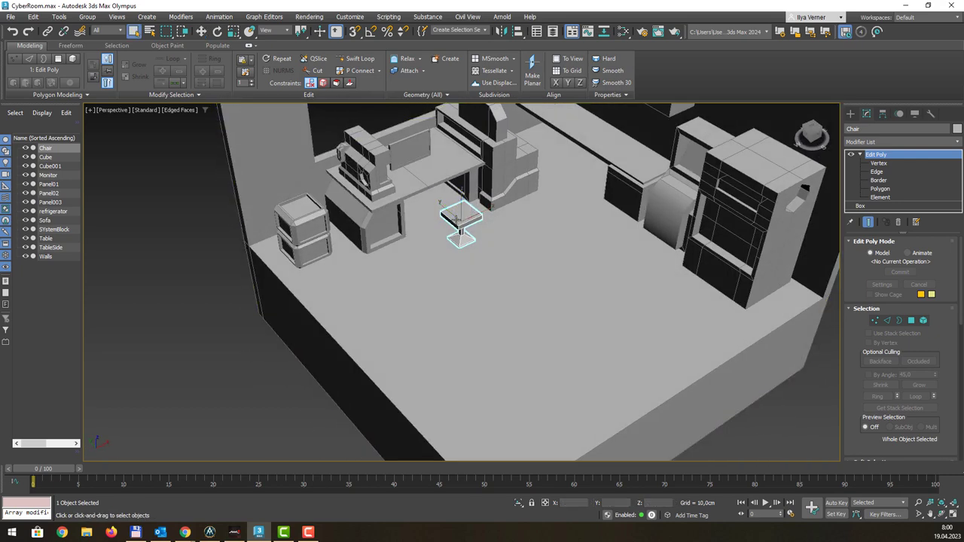
pyautogui.moveTo(453, 213); pyautogui.dragTo(449, 208)
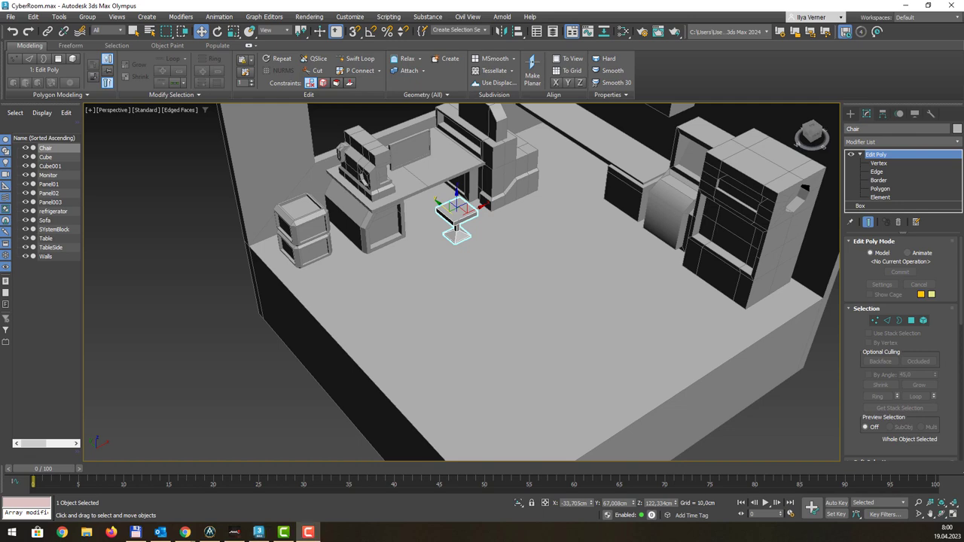
pyautogui.keyDown('alt'); pyautogui.moveTo(452, 203); pyautogui.dragTo(499, 217, button='middle'); pyautogui.keyUp('alt')
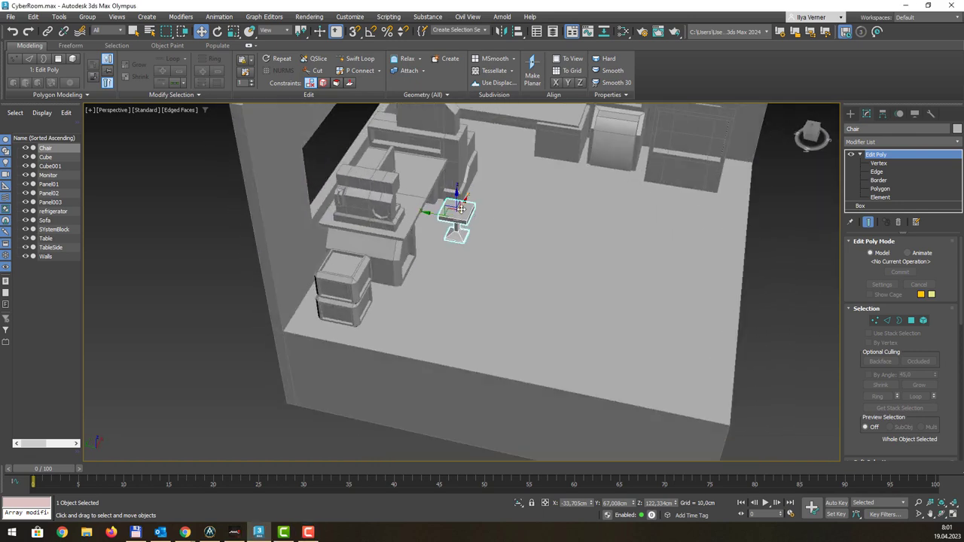
pyautogui.scroll(3, 461, 209)
pyautogui.scroll(2, 461, 209)
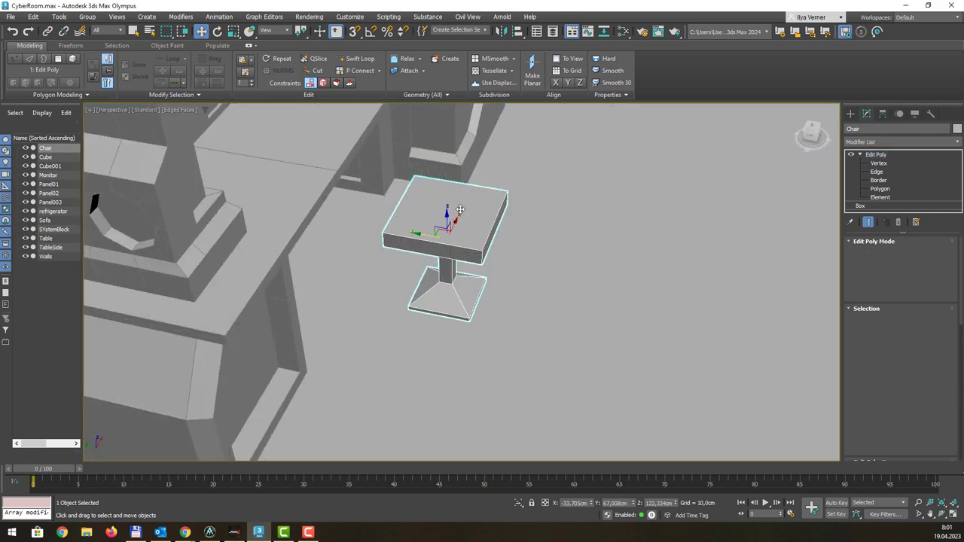
# Cut two crossing Swift Loop edge loops through the chair's seat in polygon mode.
pyautogui.press('4')
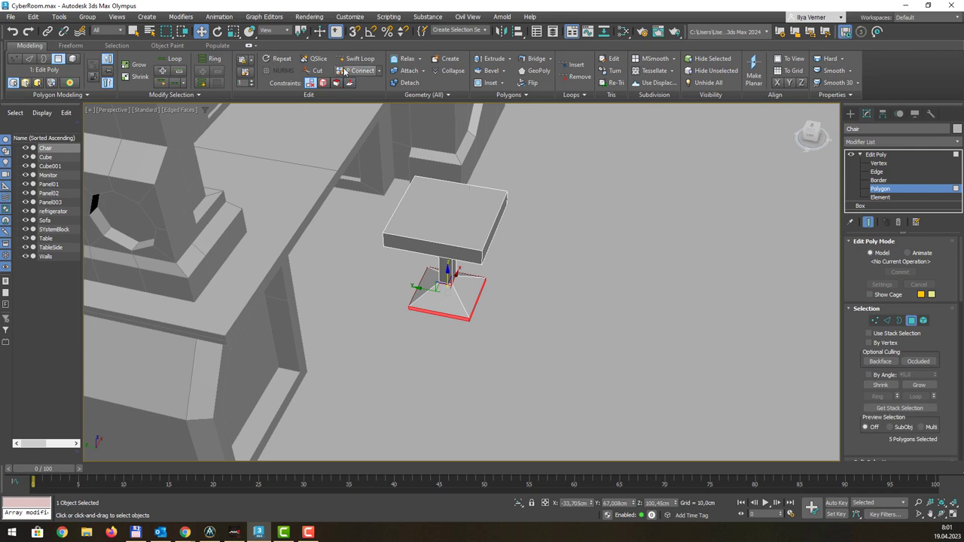
pyautogui.click(359, 59)
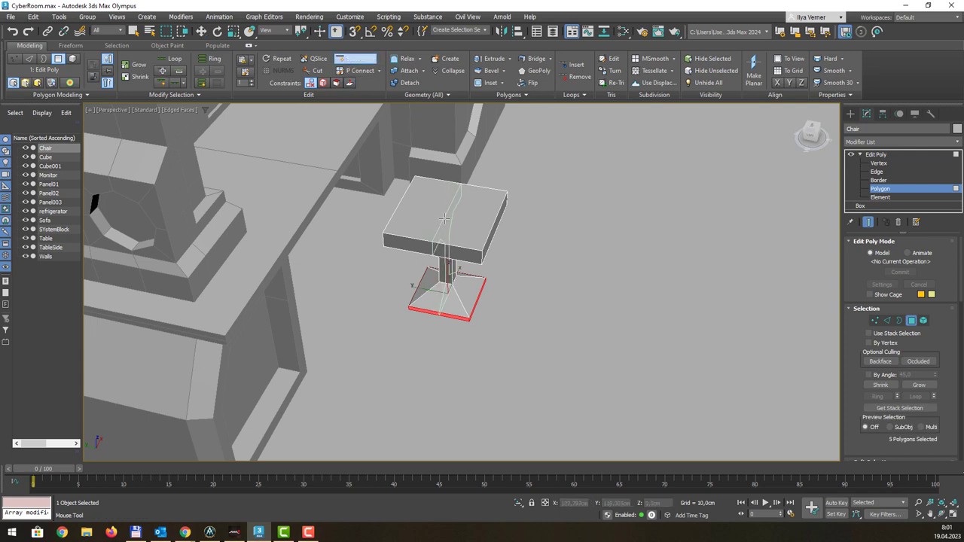
pyautogui.click(444, 218)
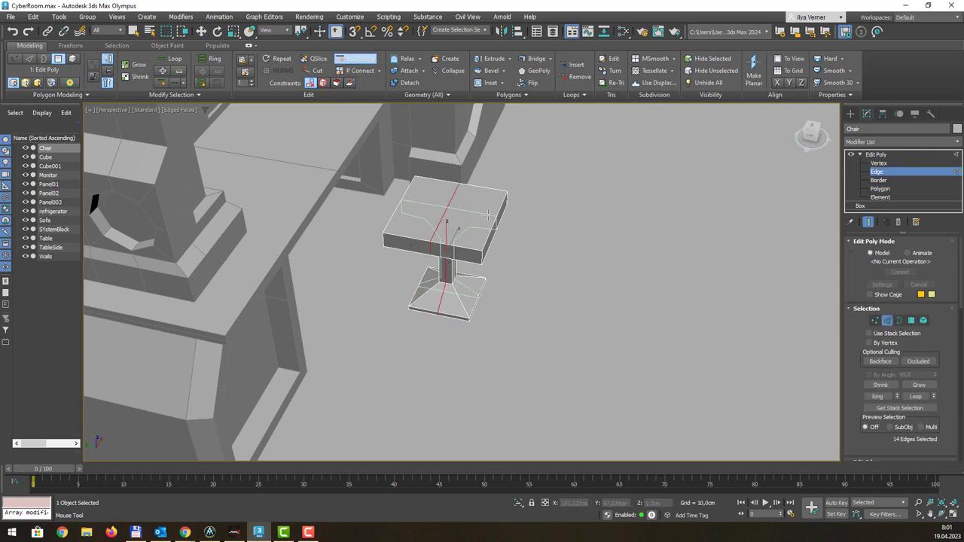
pyautogui.click(489, 217)
pyautogui.keyDown('alt'); pyautogui.moveTo(489, 216); pyautogui.dragTo(453, 197, button='middle'); pyautogui.keyUp('alt')
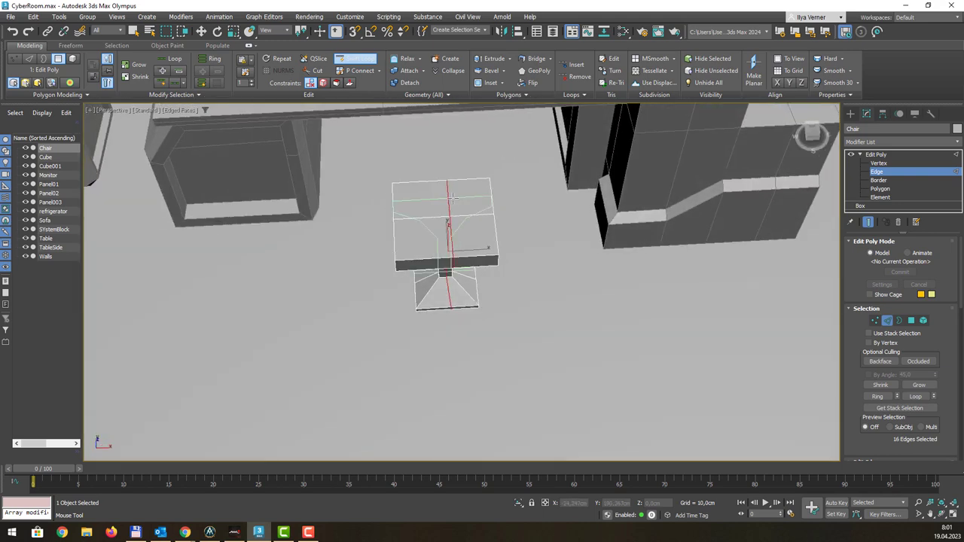
pyautogui.press('w')
# Shift the new edge loop slightly and scale the selected edges along one axis.
pyautogui.moveTo(467, 249)
pyautogui.mouseDown()
pyautogui.moveTo(466, 235)
pyautogui.moveTo(469, 251)
pyautogui.mouseUp()
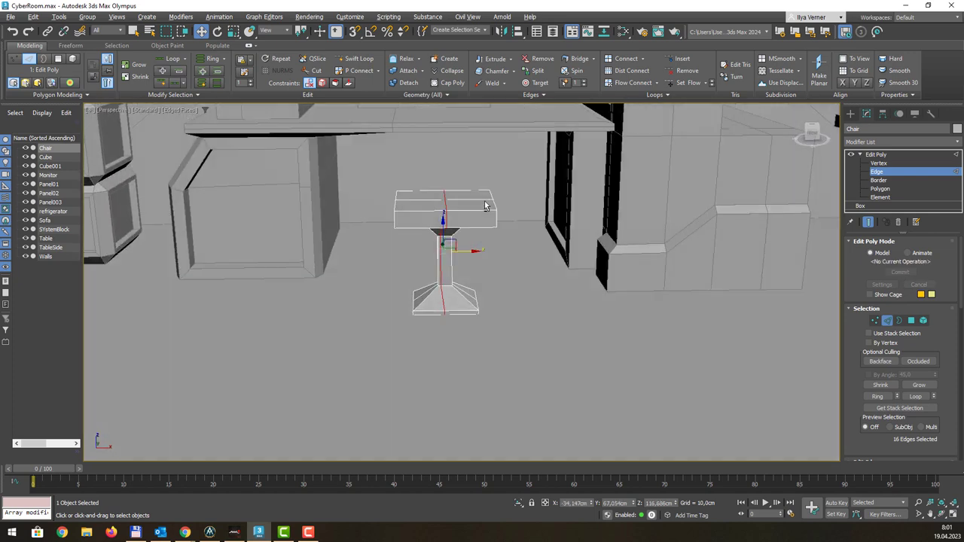
pyautogui.moveTo(468, 251)
pyautogui.keyDown('alt'); pyautogui.mouseDown(button='middle')
pyautogui.moveTo(555, 200)
pyautogui.moveTo(488, 205)
pyautogui.moveTo(482, 212)
pyautogui.moveTo(500, 211)
pyautogui.moveTo(477, 216)
pyautogui.mouseUp(button='middle'); pyautogui.keyUp('alt')
pyautogui.press('r')
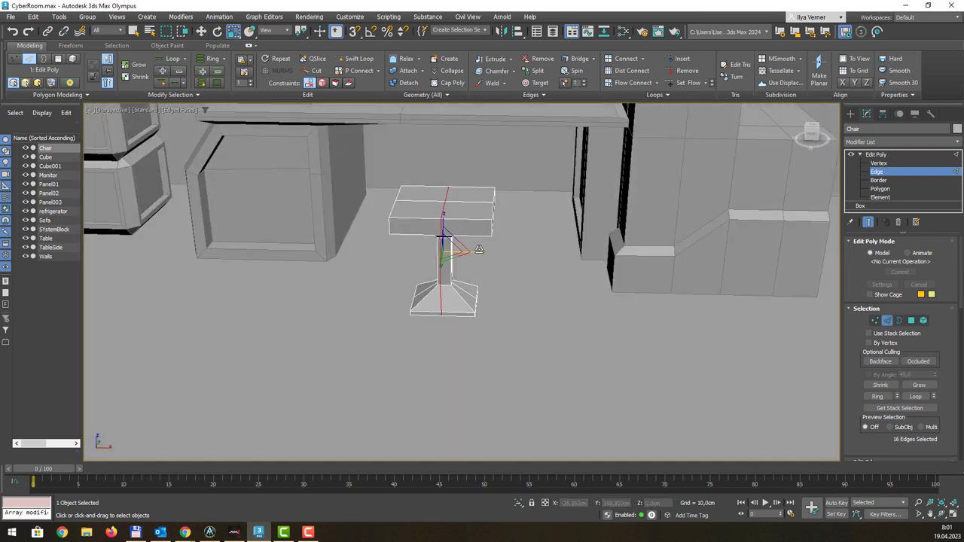
pyautogui.moveTo(479, 249); pyautogui.dragTo(261, 237)
pyautogui.moveTo(565, 367); pyautogui.dragTo(405, 385)
pyautogui.press('w')
pyautogui.moveTo(487, 218)
pyautogui.keyDown('alt'); pyautogui.mouseDown(button='middle')
pyautogui.moveTo(510, 226)
pyautogui.moveTo(483, 261)
pyautogui.mouseUp(button='middle'); pyautogui.keyUp('alt')
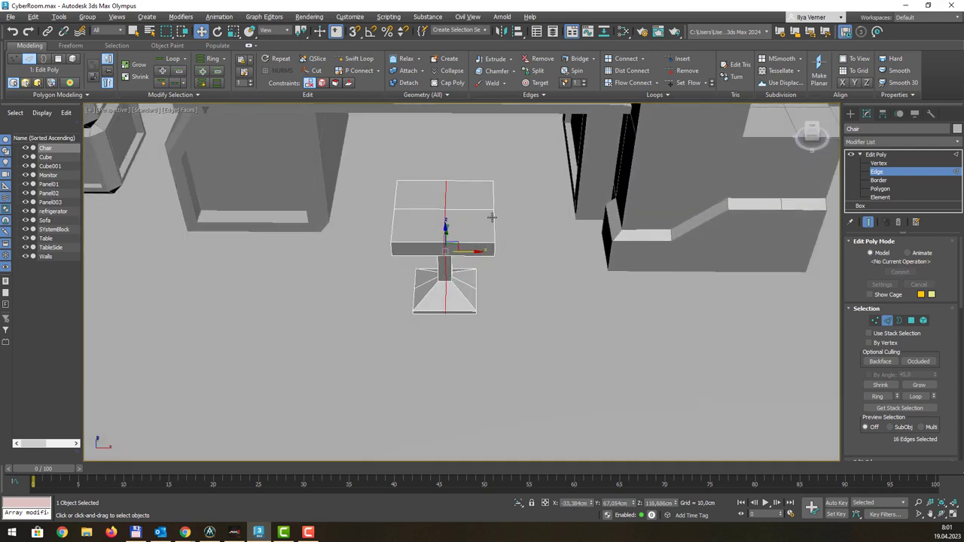
pyautogui.moveTo(493, 213)
pyautogui.keyDown('alt'); pyautogui.mouseDown(button='middle')
pyautogui.moveTo(563, 198)
pyautogui.moveTo(452, 220)
pyautogui.mouseUp(button='middle'); pyautogui.keyUp('alt')
# Adjust the crosswise seat loop, then deselect all and pick one seat-top edge.
pyautogui.doubleClick(433, 214)
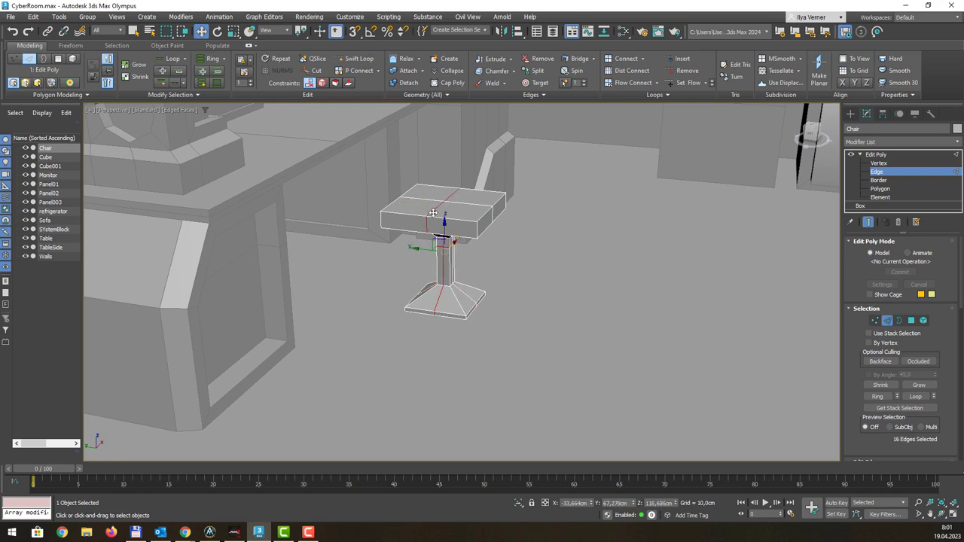
pyautogui.press('r')
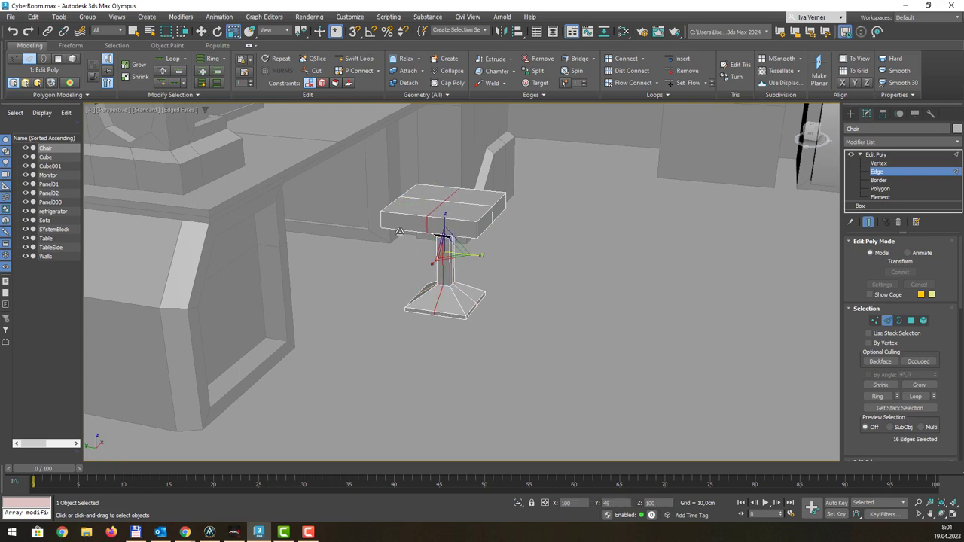
pyautogui.moveTo(696, 277)
pyautogui.keyDown('alt'); pyautogui.mouseDown(button='middle')
pyautogui.moveTo(578, 258)
pyautogui.moveTo(599, 269)
pyautogui.mouseUp(button='middle'); pyautogui.keyUp('alt')
pyautogui.press('w')
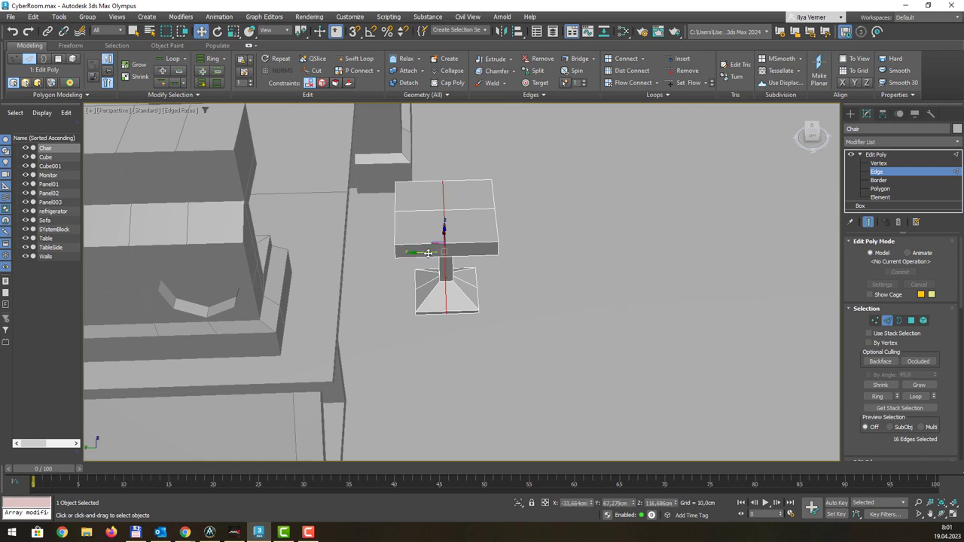
pyautogui.moveTo(490, 223)
pyautogui.keyDown('alt'); pyautogui.mouseDown(button='middle')
pyautogui.moveTo(539, 200)
pyautogui.moveTo(532, 205)
pyautogui.mouseUp(button='middle'); pyautogui.keyUp('alt')
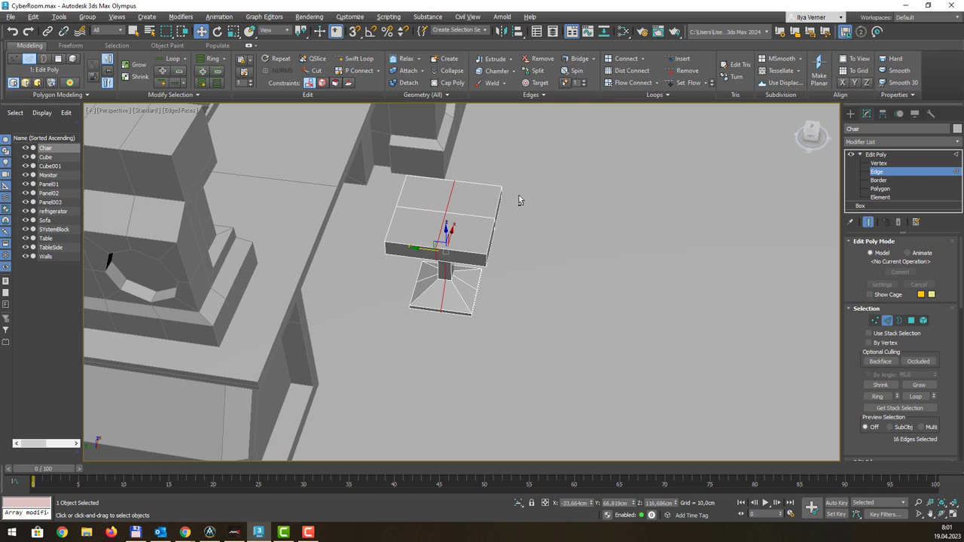
pyautogui.keyDown('alt'); pyautogui.moveTo(531, 187); pyautogui.dragTo(530, 180, button='middle'); pyautogui.keyUp('alt')
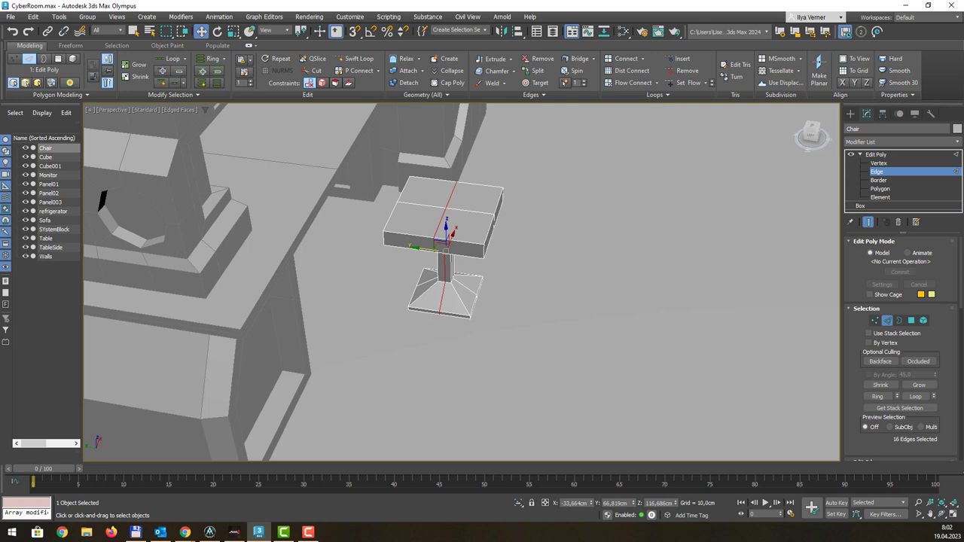
pyautogui.press('F10')
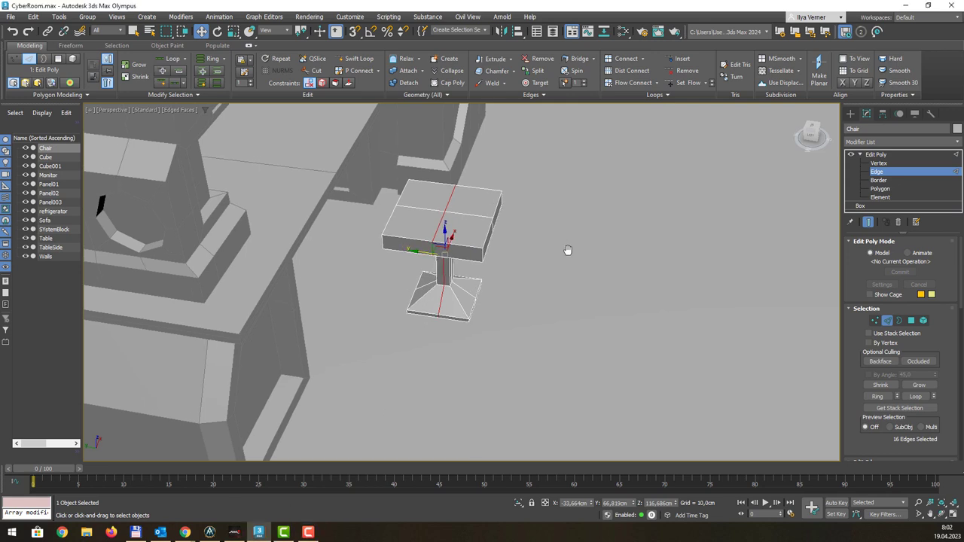
pyautogui.click(535, 222)
pyautogui.click(476, 213)
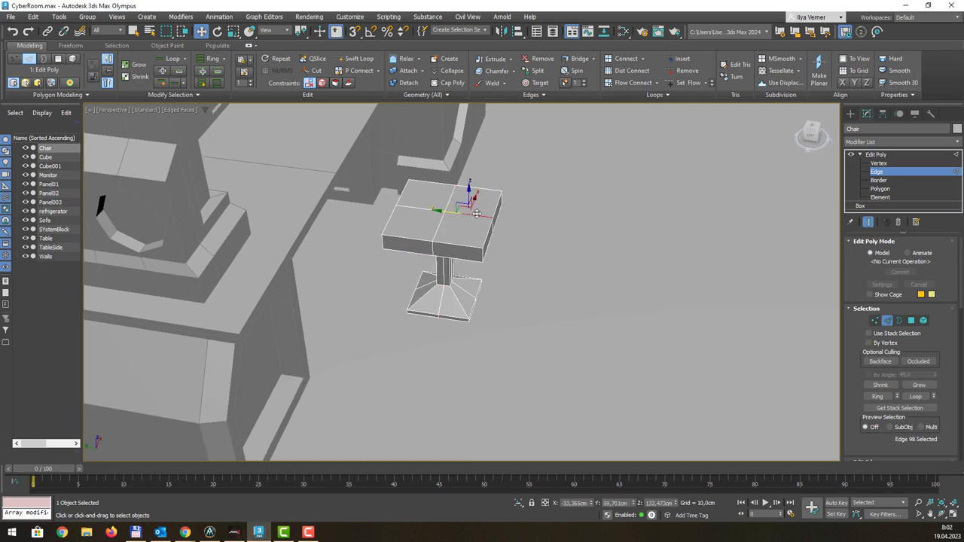
# Select four seat-top edges and pull them outward so the seat becomes eight-sided.
pyautogui.keyDown('ctrl'); pyautogui.click(430, 209); pyautogui.keyUp('ctrl')
pyautogui.keyDown('ctrl'); pyautogui.click(449, 195); pyautogui.keyUp('ctrl')
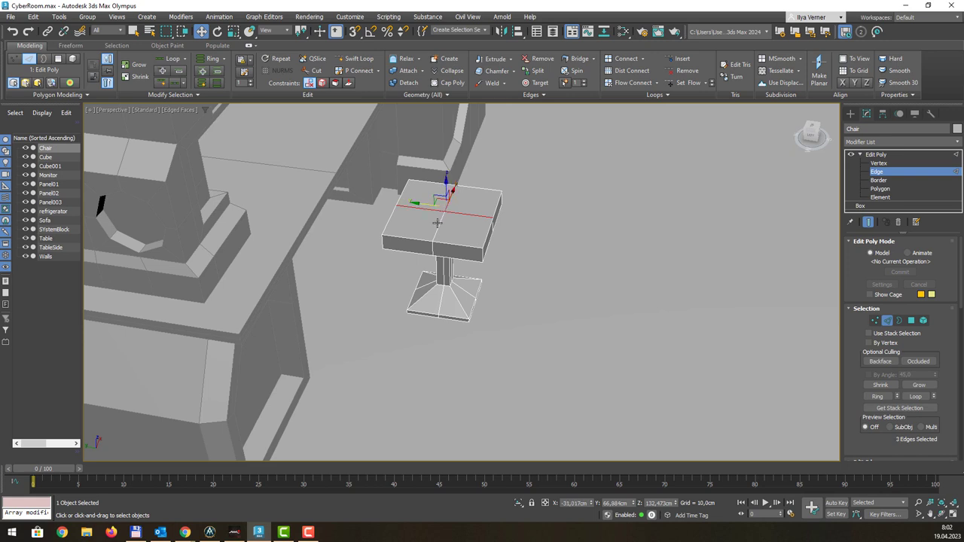
pyautogui.keyDown('ctrl'); pyautogui.click(437, 223); pyautogui.keyUp('ctrl')
pyautogui.press('f')
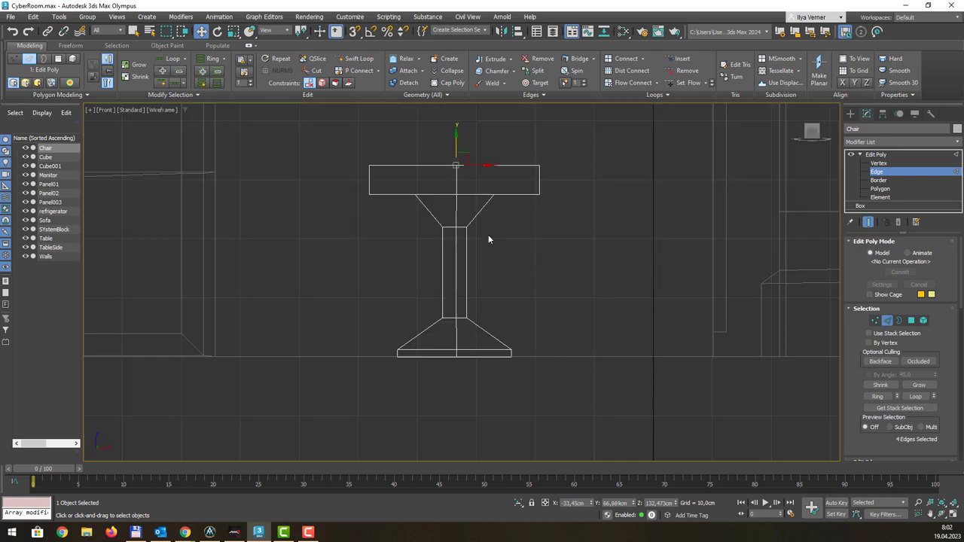
pyautogui.press('p')
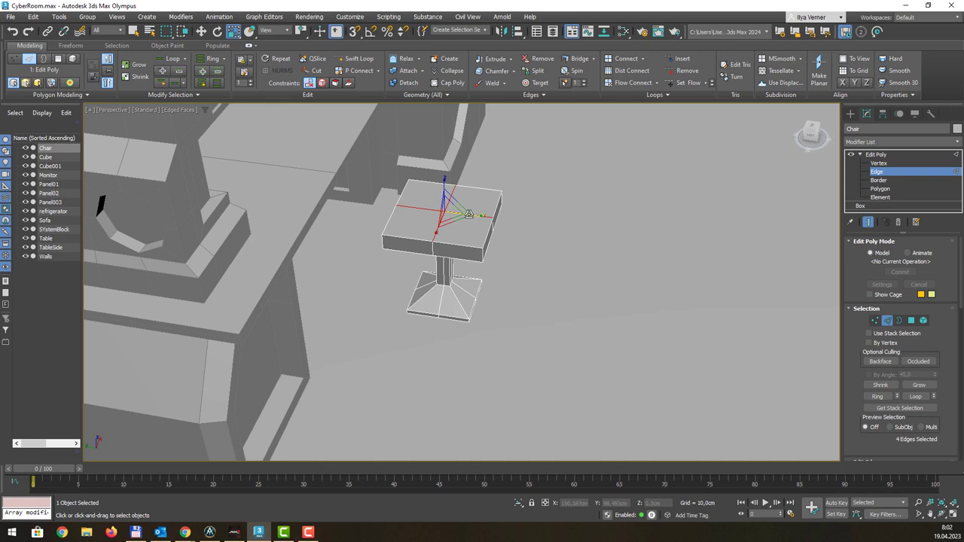
pyautogui.moveTo(468, 214); pyautogui.dragTo(472, 212)
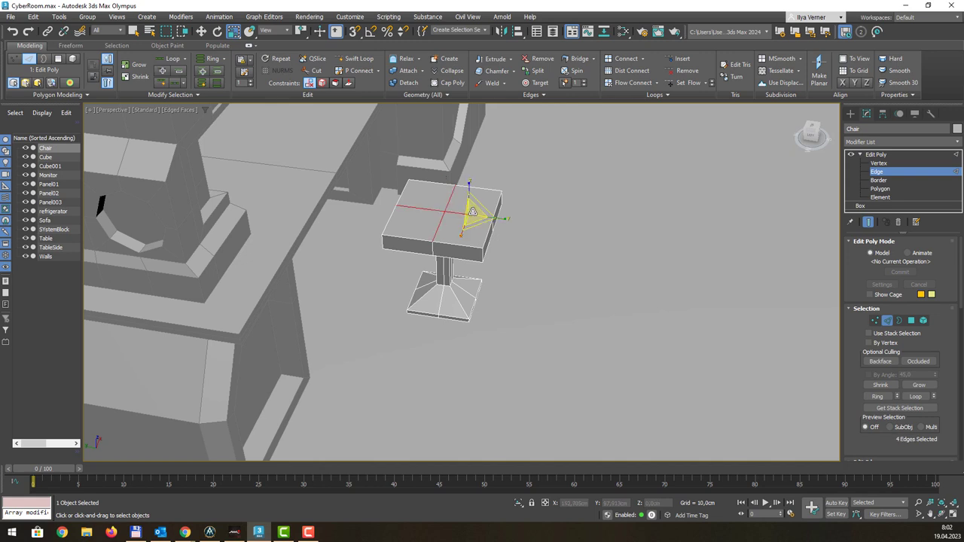
pyautogui.moveTo(473, 212); pyautogui.dragTo(526, 195)
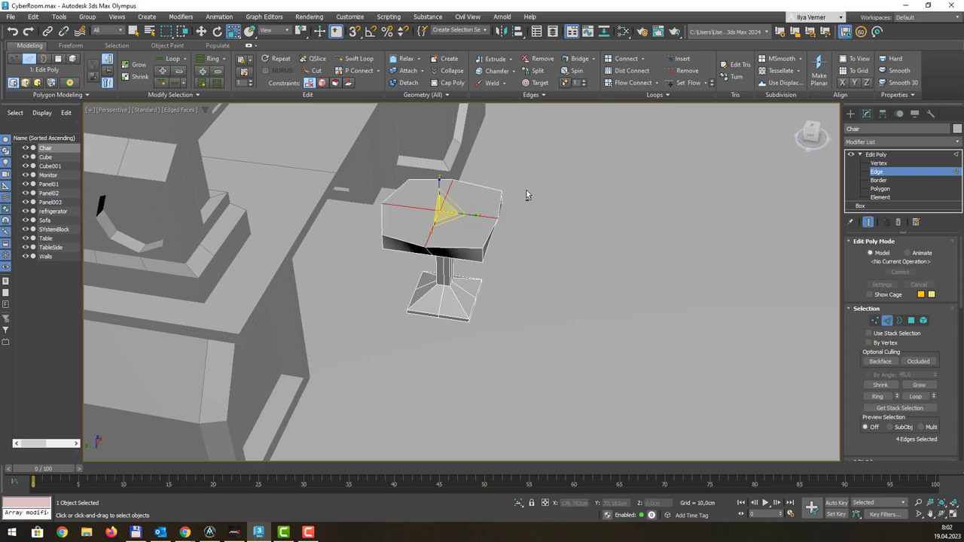
pyautogui.moveTo(527, 195)
pyautogui.keyDown('alt'); pyautogui.mouseDown(button='middle')
pyautogui.moveTo(534, 165)
pyautogui.moveTo(498, 169)
pyautogui.moveTo(524, 195)
pyautogui.moveTo(473, 213)
pyautogui.mouseUp(button='middle'); pyautogui.keyUp('alt')
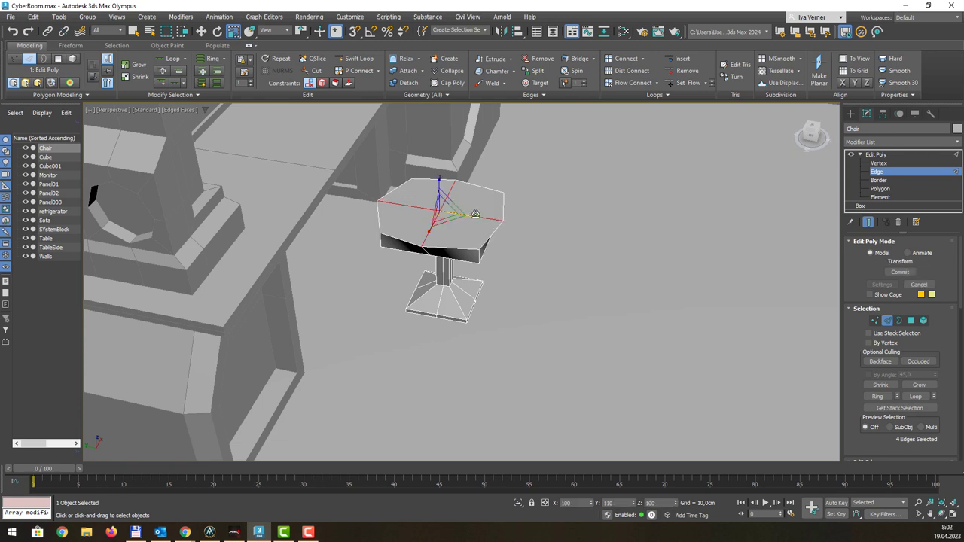
pyautogui.moveTo(438, 227); pyautogui.dragTo(431, 229)
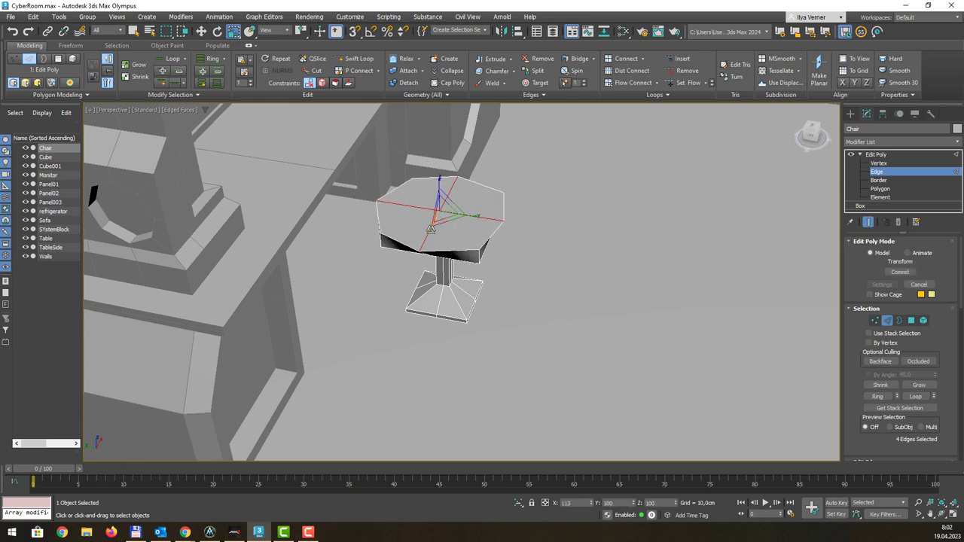
pyautogui.keyDown('alt'); pyautogui.moveTo(478, 199); pyautogui.dragTo(485, 194, button='middle'); pyautogui.keyUp('alt')
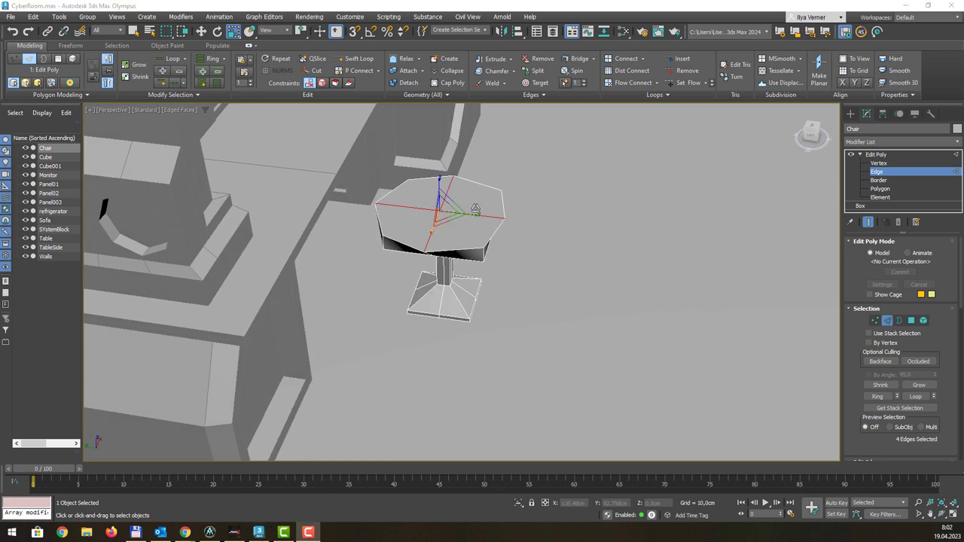
pyautogui.moveTo(532, 161); pyautogui.dragTo(528, 173, button='middle')
# Select the four seat-top faces and raise them slightly upward.
pyautogui.press('4')
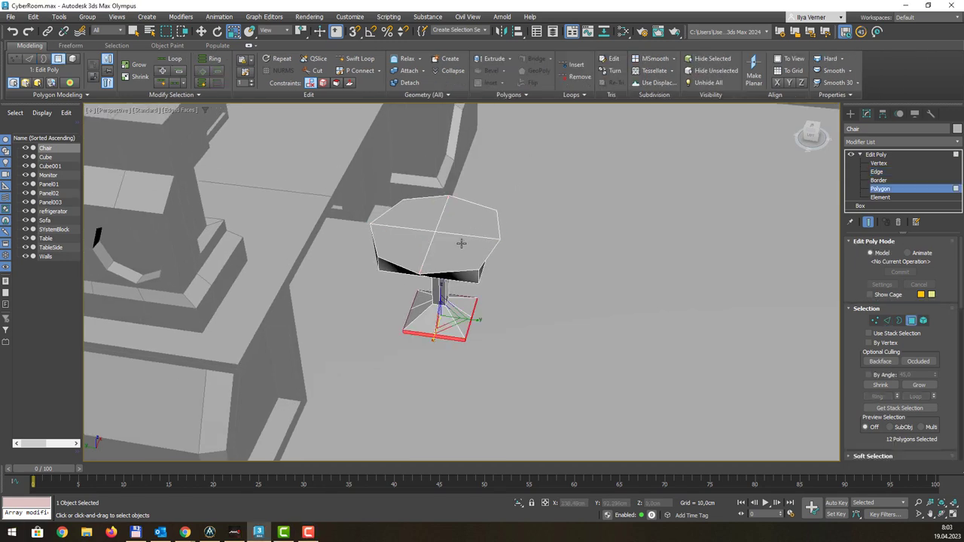
pyautogui.click(460, 243)
pyautogui.keyDown('ctrl'); pyautogui.click(416, 245); pyautogui.keyUp('ctrl')
pyautogui.keyDown('ctrl'); pyautogui.click(416, 220); pyautogui.keyUp('ctrl')
pyautogui.keyDown('ctrl'); pyautogui.click(455, 217); pyautogui.keyUp('ctrl')
pyautogui.press('w')
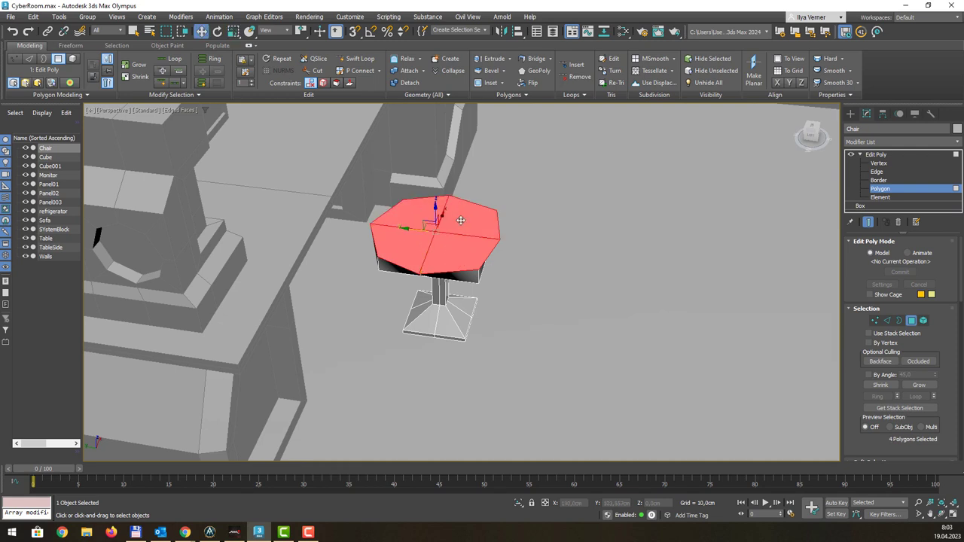
pyautogui.moveTo(437, 214); pyautogui.dragTo(437, 208)
# Isolate the chair with Alt+Q so the rest of the room is hidden.
pyautogui.press('r')
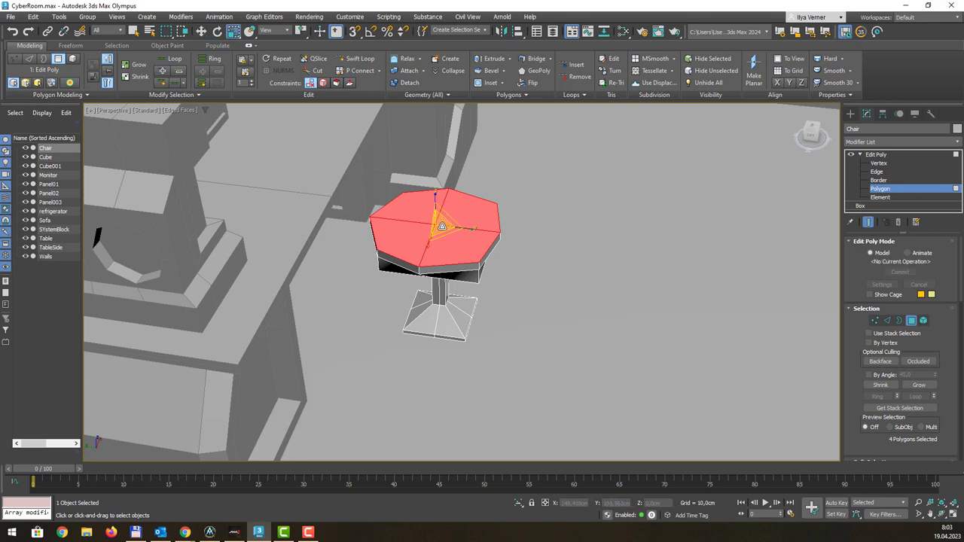
pyautogui.moveTo(452, 218)
pyautogui.keyDown('alt'); pyautogui.mouseDown(button='middle')
pyautogui.moveTo(503, 186)
pyautogui.moveTo(512, 157)
pyautogui.moveTo(416, 159)
pyautogui.moveTo(490, 214)
pyautogui.moveTo(557, 202)
pyautogui.moveTo(592, 180)
pyautogui.moveTo(606, 205)
pyautogui.moveTo(507, 212)
pyautogui.moveTo(454, 199)
pyautogui.moveTo(548, 175)
pyautogui.moveTo(530, 205)
pyautogui.moveTo(495, 216)
pyautogui.moveTo(458, 203)
pyautogui.moveTo(463, 226)
pyautogui.moveTo(486, 226)
pyautogui.mouseUp(button='middle'); pyautogui.keyUp('alt')
pyautogui.hotkey('alt', 'q')
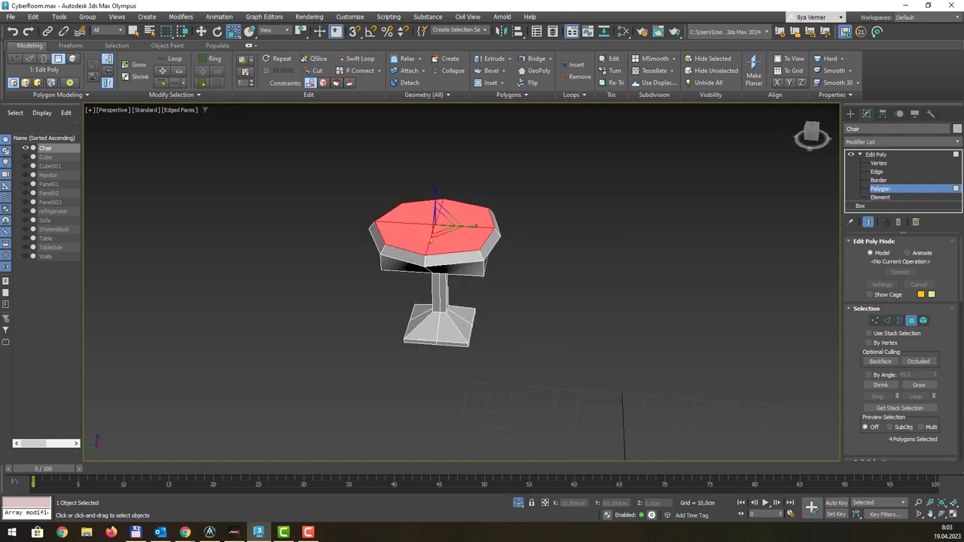
# Select two edges at the rear of the seat and shift them slightly.
pyautogui.keyDown('alt'); pyautogui.moveTo(529, 155); pyautogui.dragTo(523, 181, button='middle'); pyautogui.keyUp('alt')
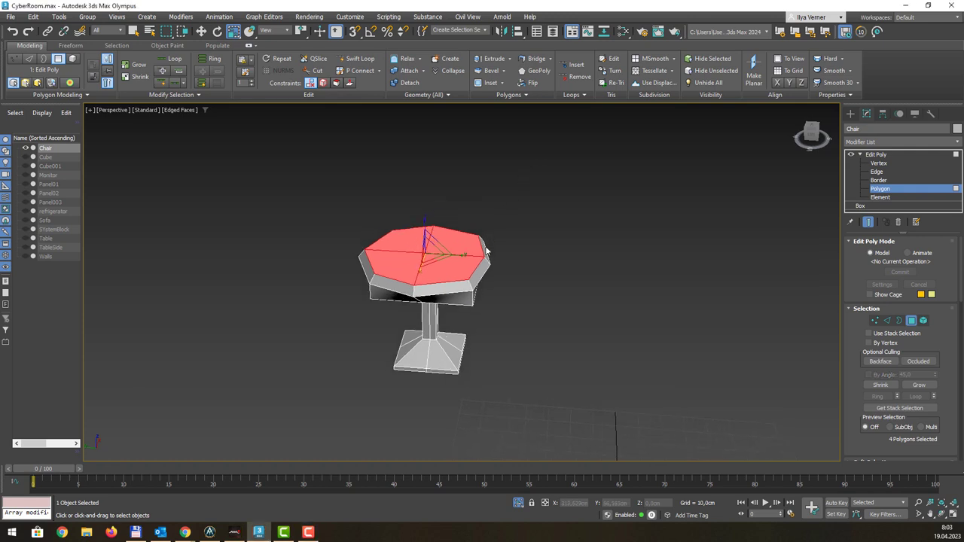
pyautogui.press('2')
pyautogui.click(481, 248)
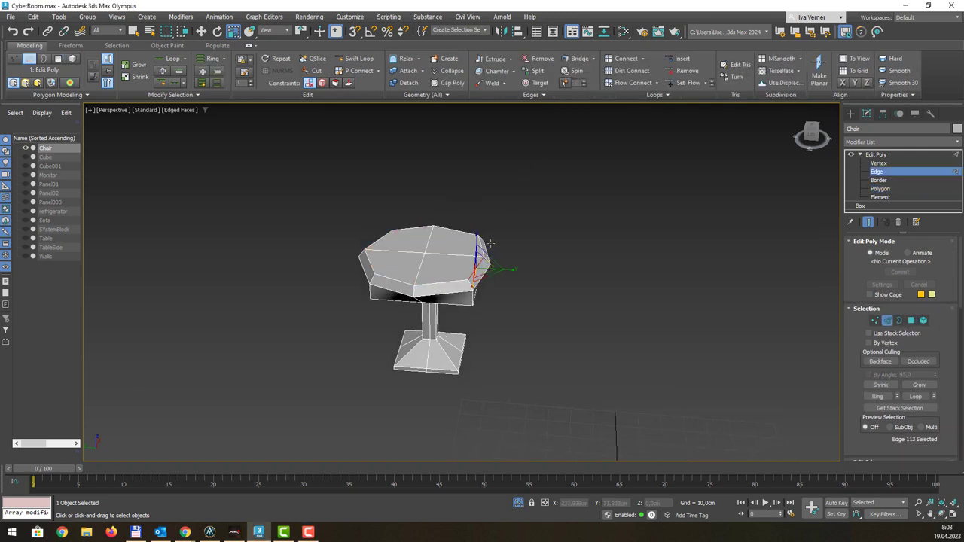
pyautogui.press('w')
pyautogui.keyDown('ctrl'); pyautogui.click(481, 255); pyautogui.keyUp('ctrl')
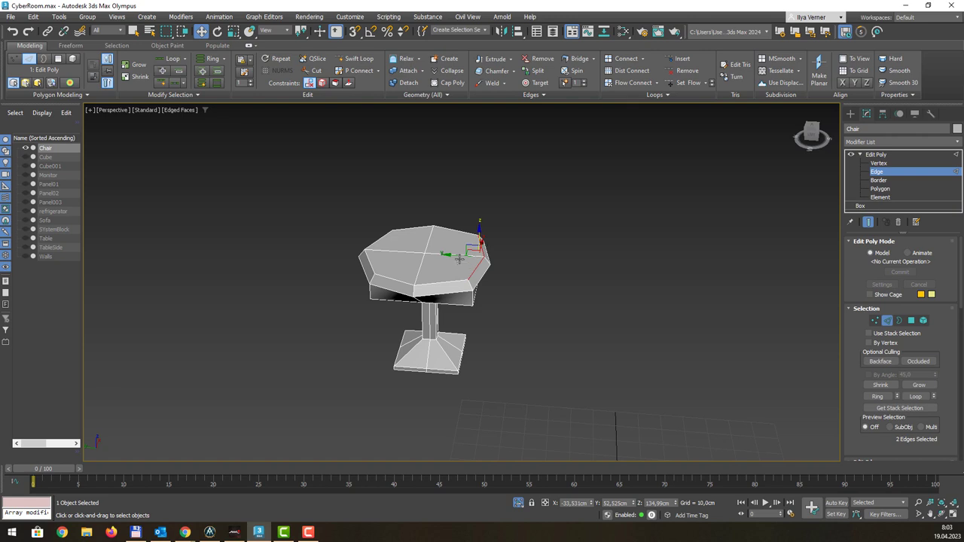
pyautogui.moveTo(460, 256); pyautogui.dragTo(449, 255)
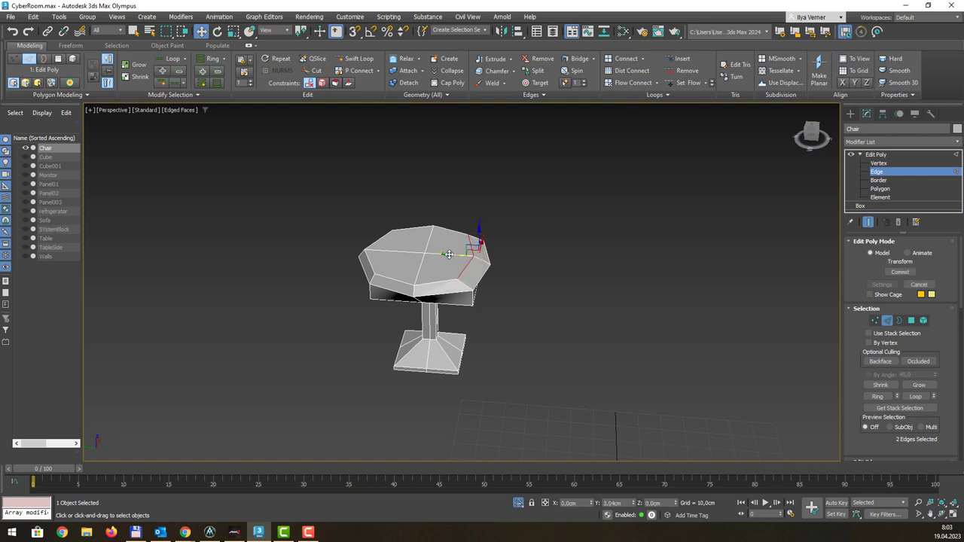
pyautogui.keyDown('alt'); pyautogui.moveTo(515, 222); pyautogui.dragTo(494, 222, button='middle'); pyautogui.keyUp('alt')
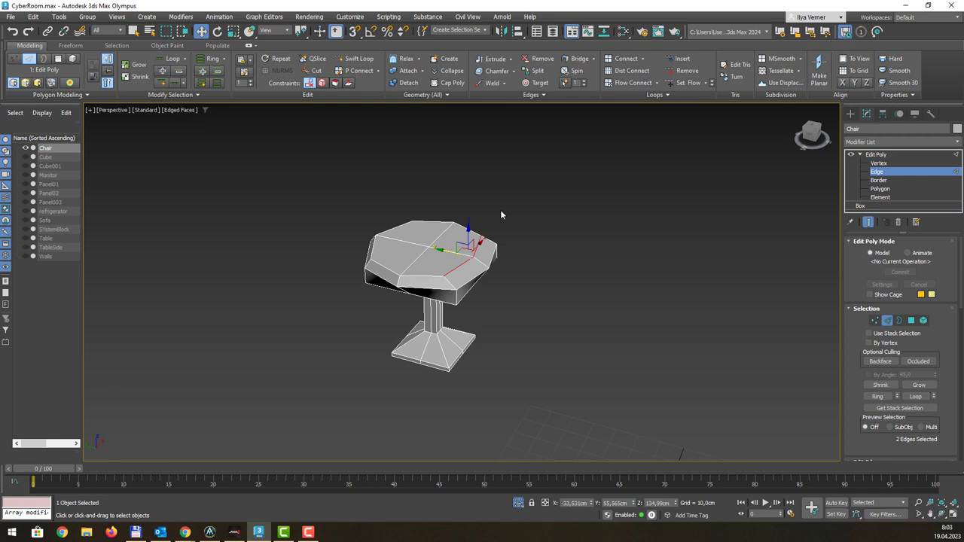
# Extrude the two rear seat faces upward into a backrest and tilt it outward.
pyautogui.press('4')
pyautogui.click(486, 253)
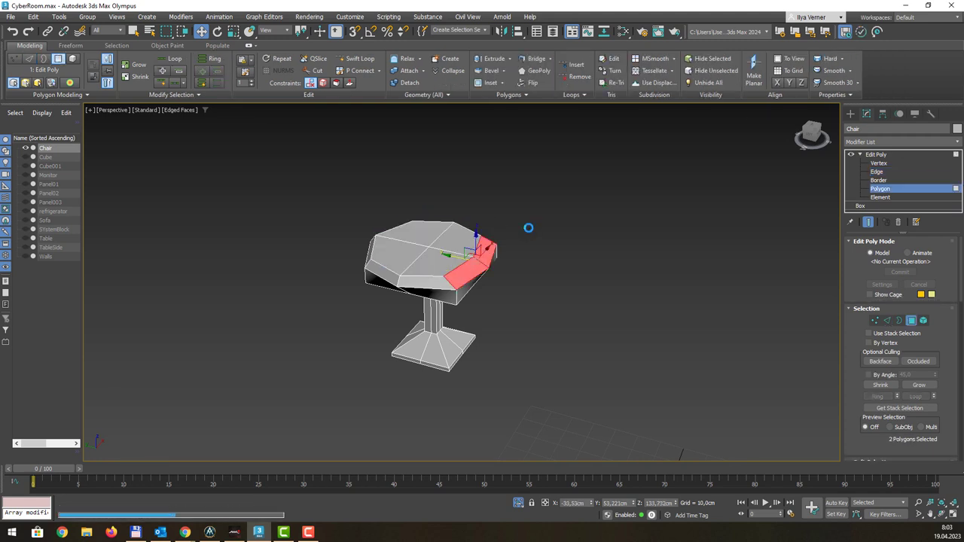
pyautogui.moveTo(528, 224)
pyautogui.keyDown('alt'); pyautogui.mouseDown(button='middle')
pyautogui.moveTo(566, 225)
pyautogui.moveTo(516, 242)
pyautogui.mouseUp(button='middle'); pyautogui.keyUp('alt')
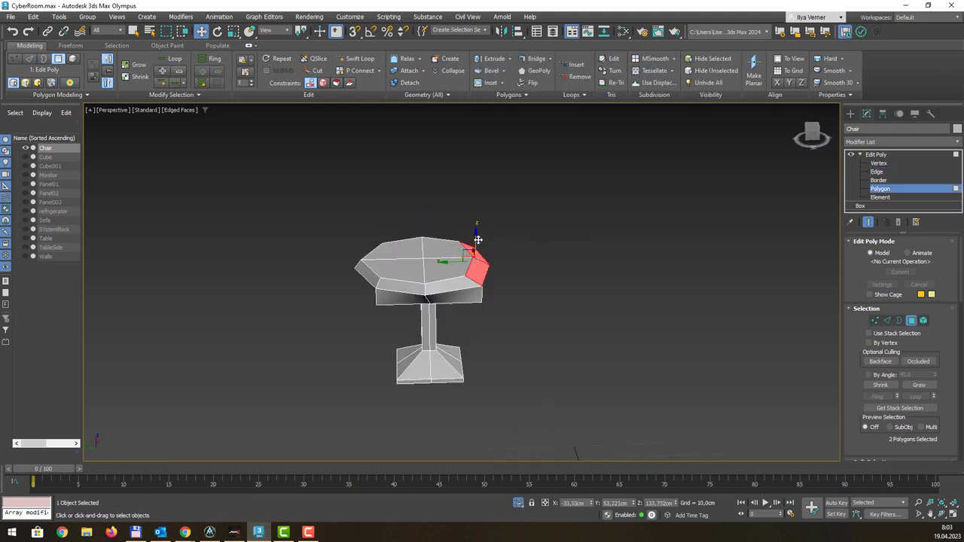
pyautogui.moveTo(480, 243)
pyautogui.mouseDown()
pyautogui.moveTo(485, 184)
pyautogui.moveTo(490, 201)
pyautogui.mouseUp()
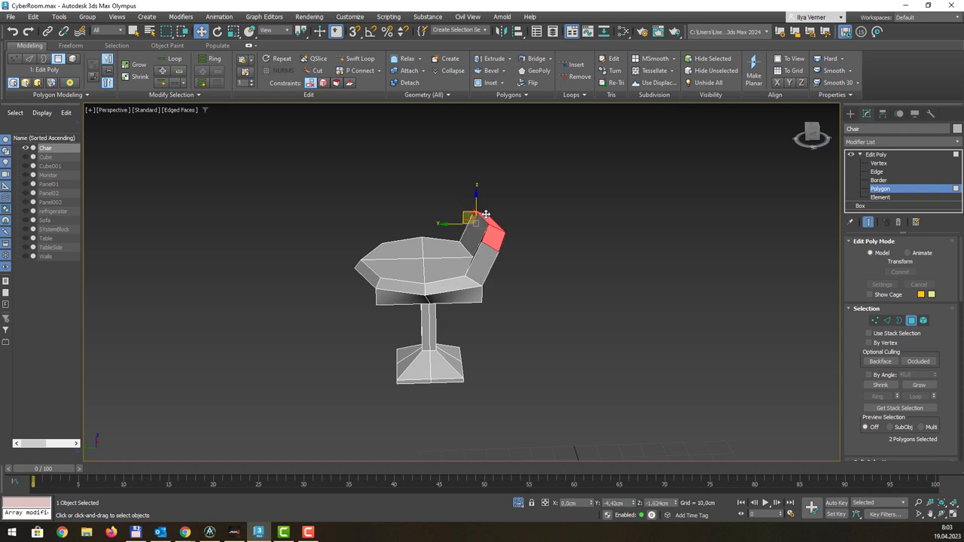
pyautogui.moveTo(469, 217); pyautogui.dragTo(486, 215)
pyautogui.keyDown('alt'); pyautogui.moveTo(545, 224); pyautogui.dragTo(532, 228, button='middle'); pyautogui.keyUp('alt')
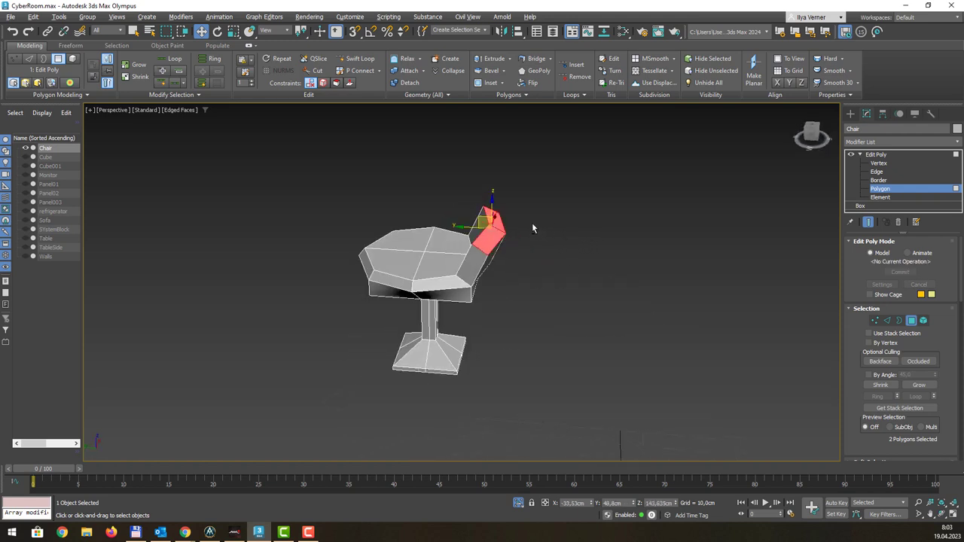
pyautogui.keyDown('alt'); pyautogui.moveTo(550, 193); pyautogui.dragTo(570, 199, button='middle'); pyautogui.keyUp('alt')
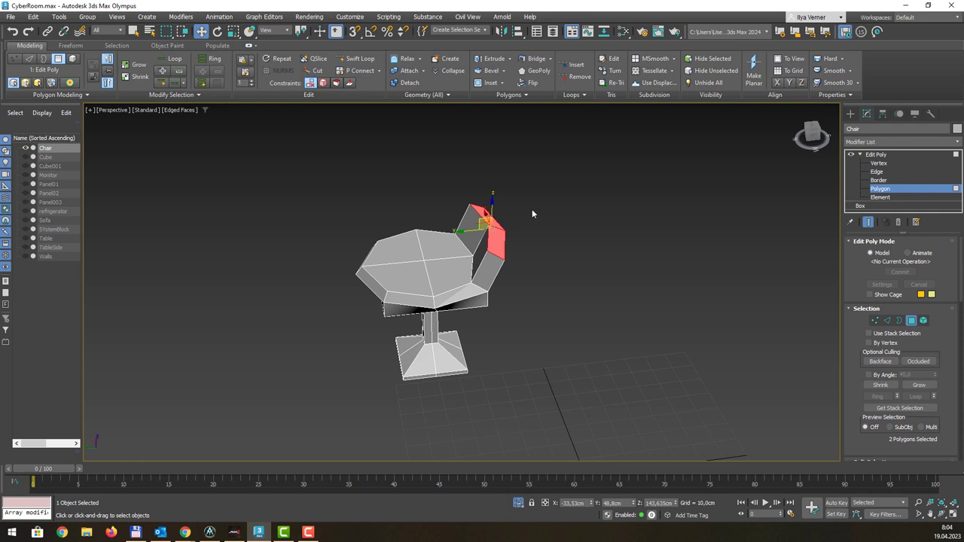
pyautogui.keyDown('alt'); pyautogui.moveTo(532, 214); pyautogui.dragTo(516, 193, button='middle'); pyautogui.keyUp('alt')
pyautogui.moveTo(492, 199); pyautogui.dragTo(467, 248)
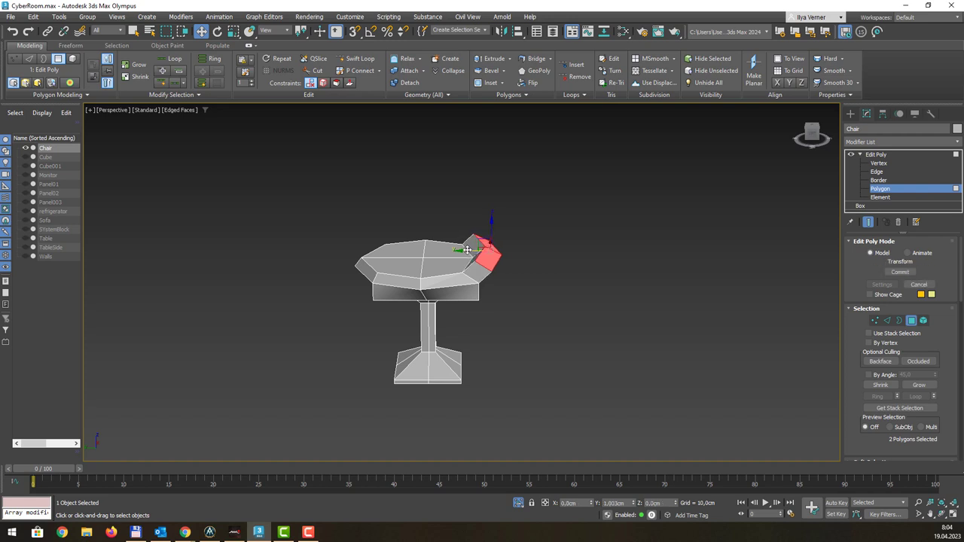
# Shrink the backrest's top faces and stretch the backrest further upward.
pyautogui.hotkey('shift', 'z')
pyautogui.press('r')
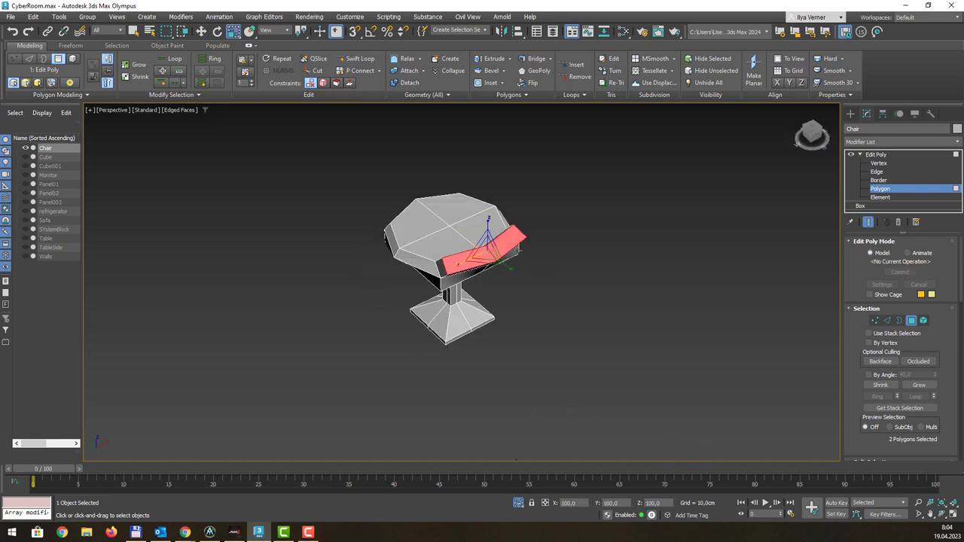
pyautogui.moveTo(484, 254); pyautogui.dragTo(530, 243)
pyautogui.press('w')
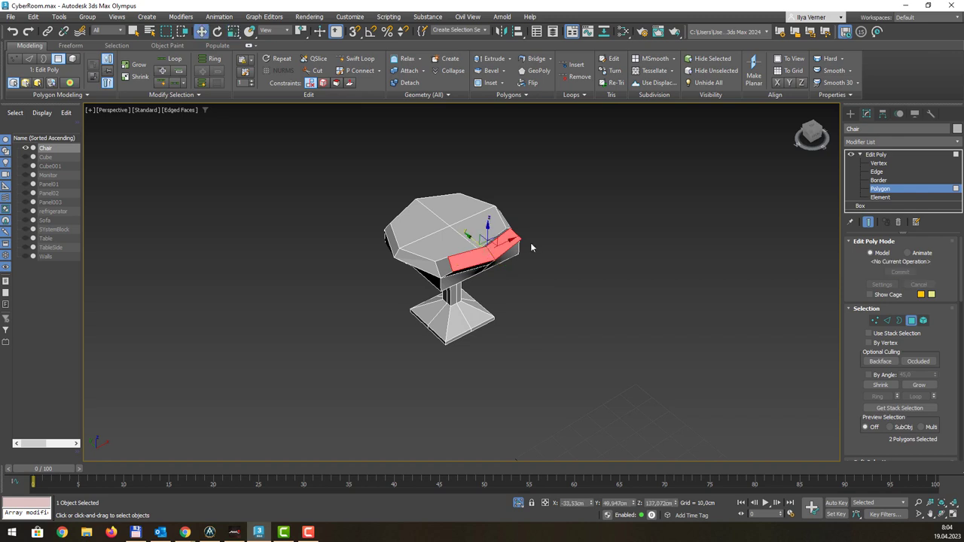
pyautogui.keyDown('alt'); pyautogui.moveTo(538, 238); pyautogui.dragTo(587, 217, button='middle'); pyautogui.keyUp('alt')
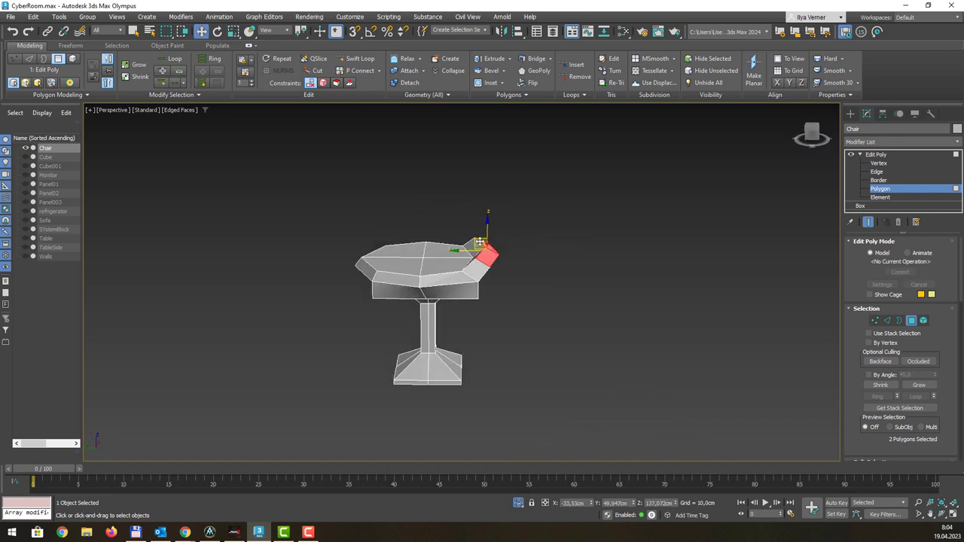
pyautogui.moveTo(480, 241); pyautogui.dragTo(489, 209)
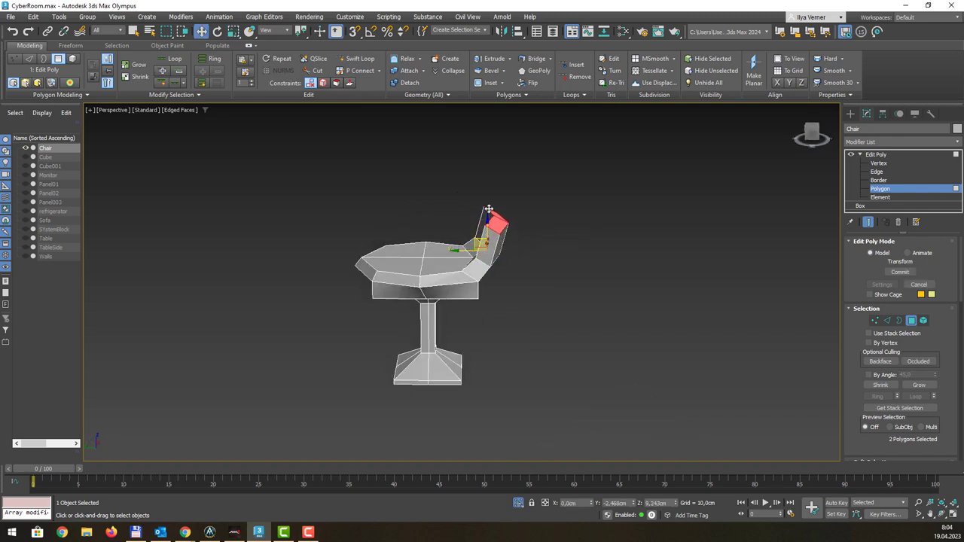
pyautogui.moveTo(489, 209); pyautogui.dragTo(497, 198)
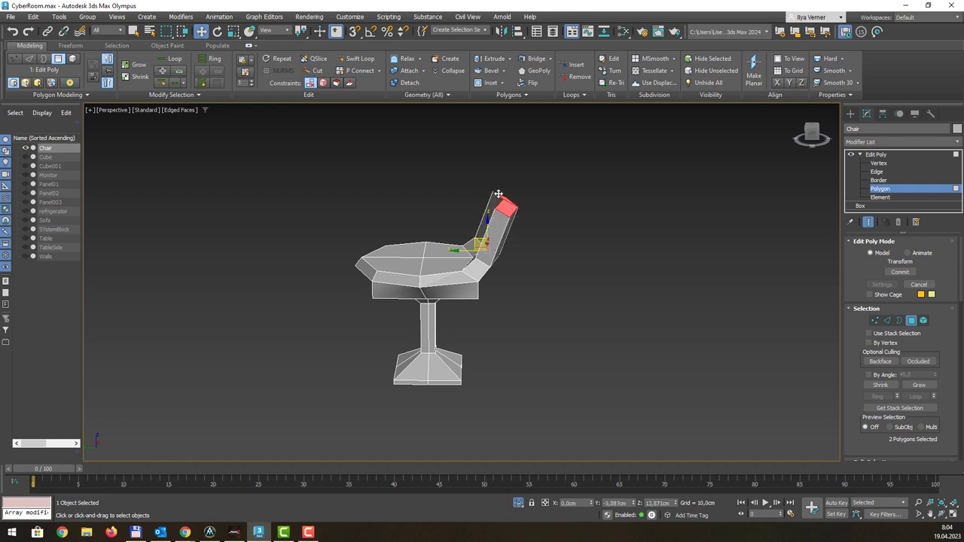
# Flatten the backrest top faces into a thin sliver and raise them higher.
pyautogui.moveTo(498, 197)
pyautogui.keyDown('alt'); pyautogui.mouseDown(button='middle')
pyautogui.moveTo(560, 202)
pyautogui.moveTo(503, 192)
pyautogui.mouseUp(button='middle'); pyautogui.keyUp('alt')
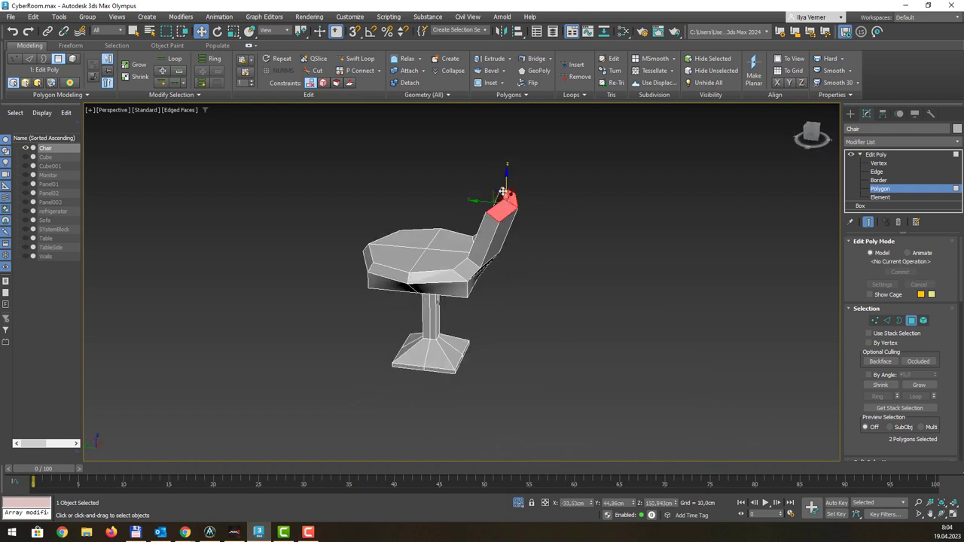
pyautogui.press('r')
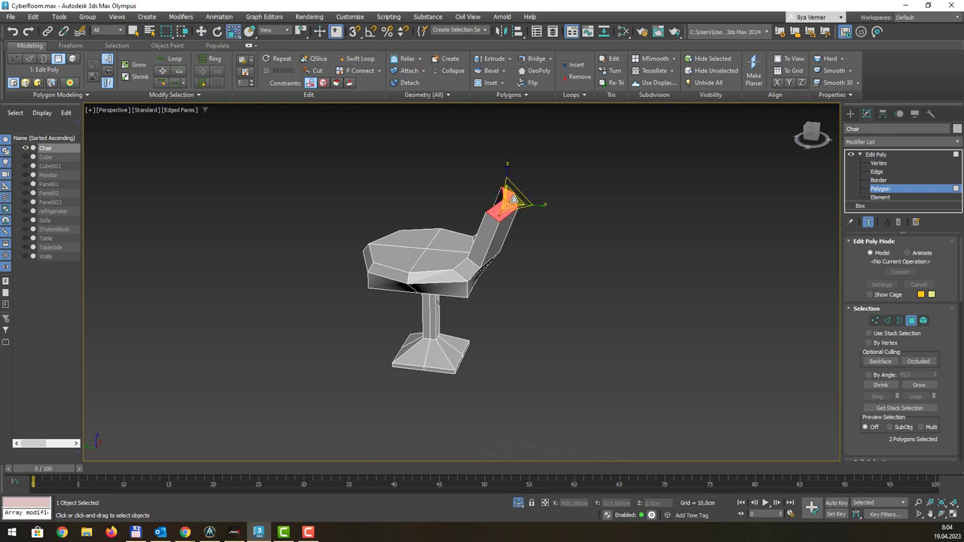
pyautogui.moveTo(512, 201); pyautogui.dragTo(548, 194)
pyautogui.moveTo(548, 193)
pyautogui.keyDown('alt'); pyautogui.mouseDown(button='middle')
pyautogui.moveTo(589, 202)
pyautogui.moveTo(545, 189)
pyautogui.mouseUp(button='middle'); pyautogui.keyUp('alt')
pyautogui.press('w')
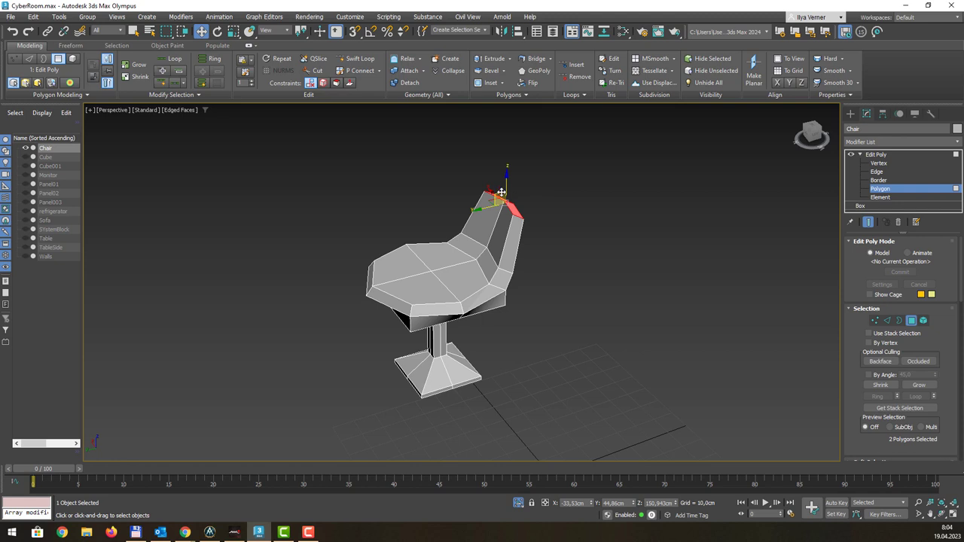
pyautogui.moveTo(501, 192); pyautogui.dragTo(508, 146)
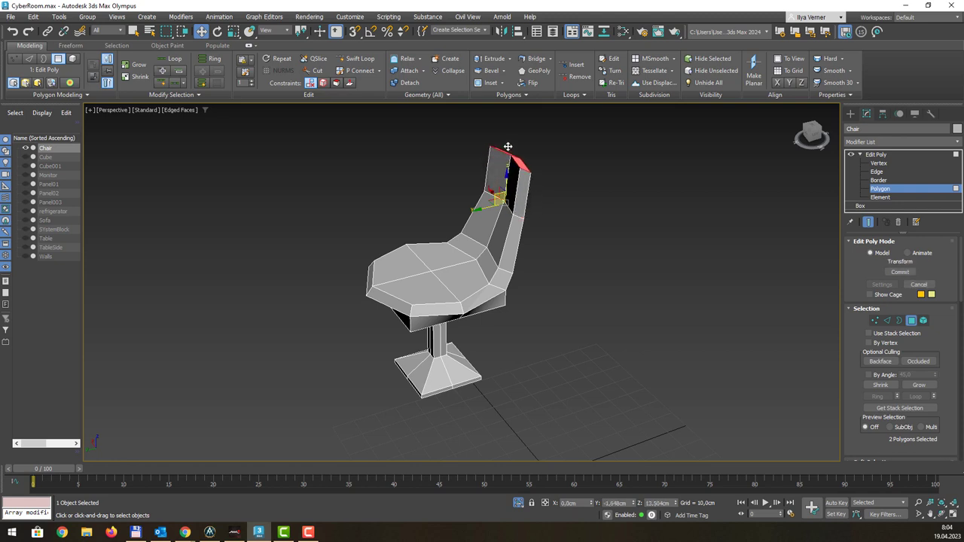
pyautogui.moveTo(587, 193)
pyautogui.keyDown('alt'); pyautogui.mouseDown(button='middle')
pyautogui.moveTo(606, 200)
pyautogui.moveTo(574, 189)
pyautogui.moveTo(590, 180)
pyautogui.moveTo(591, 195)
pyautogui.moveTo(567, 205)
pyautogui.moveTo(564, 222)
pyautogui.mouseUp(button='middle'); pyautogui.keyUp('alt')
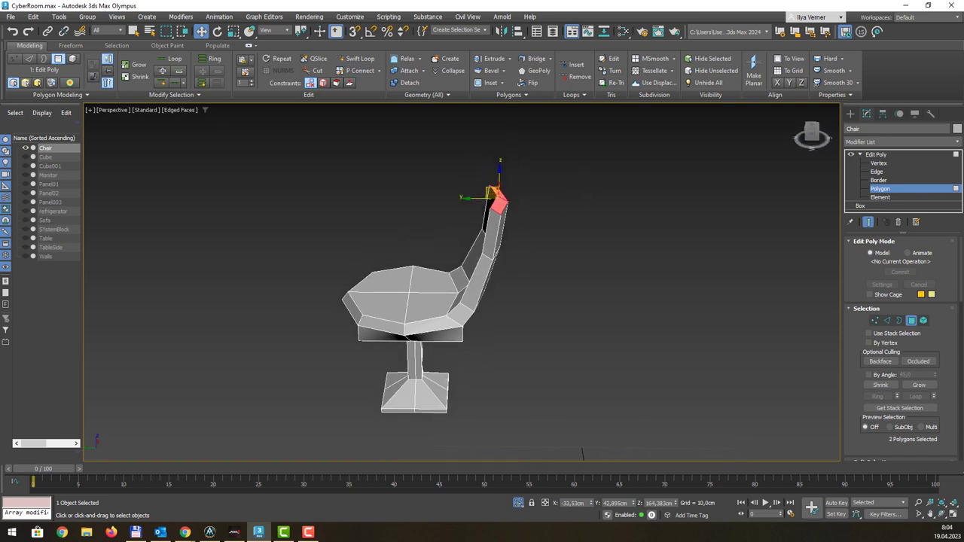
# Flatten the backrest's top polygons vertically and raise them a little.
pyautogui.press('F10')
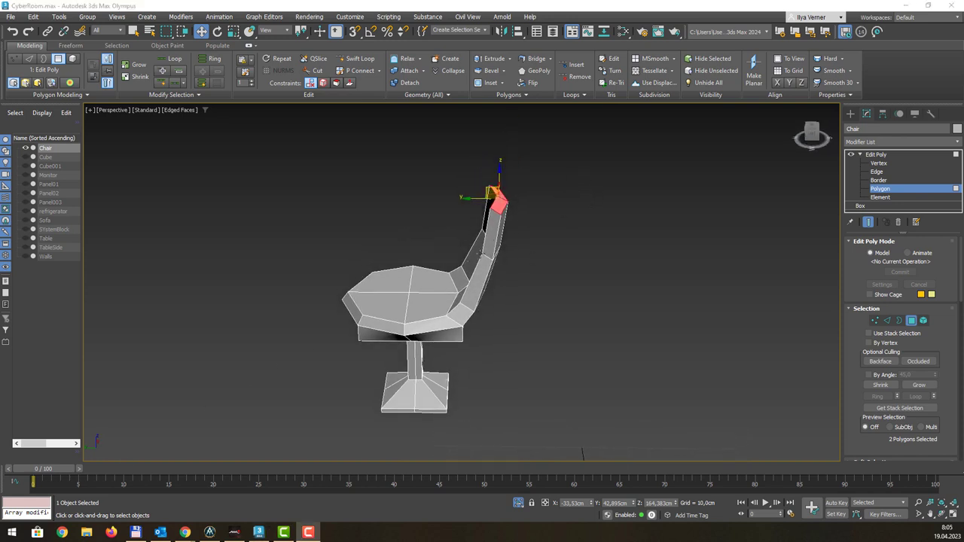
pyautogui.moveTo(480, 254)
pyautogui.keyDown('alt'); pyautogui.mouseDown(button='middle')
pyautogui.moveTo(542, 218)
pyautogui.moveTo(562, 220)
pyautogui.moveTo(536, 203)
pyautogui.mouseUp(button='middle'); pyautogui.keyUp('alt')
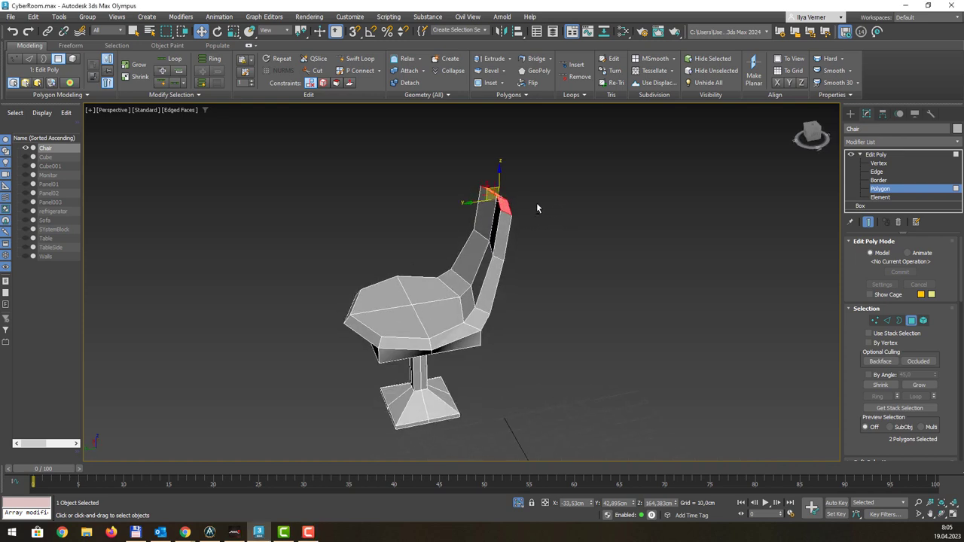
pyautogui.press('r')
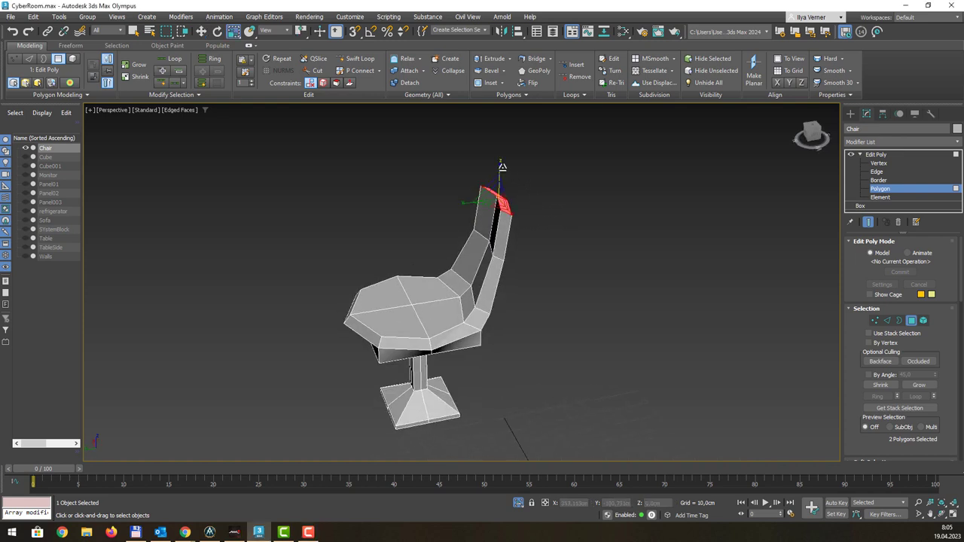
pyautogui.moveTo(503, 166); pyautogui.dragTo(490, 289)
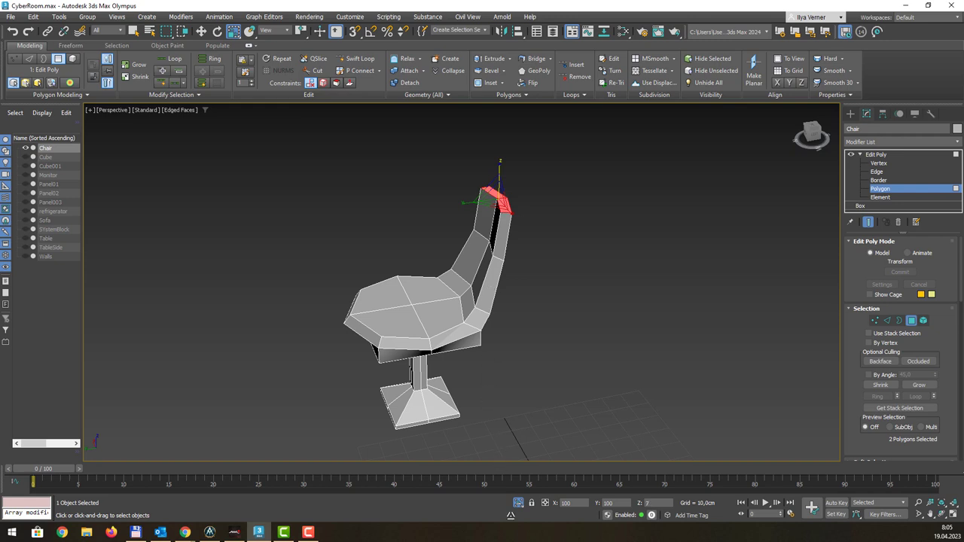
pyautogui.moveTo(582, 262)
pyautogui.keyDown('alt'); pyautogui.mouseDown(button='middle')
pyautogui.moveTo(524, 254)
pyautogui.moveTo(573, 245)
pyautogui.moveTo(534, 265)
pyautogui.mouseUp(button='middle'); pyautogui.keyUp('alt')
pyautogui.press('w')
pyautogui.moveTo(507, 248); pyautogui.dragTo(508, 233)
# Widen the backrest's top polygons into a broader headrest segment.
pyautogui.keyDown('alt'); pyautogui.moveTo(518, 237); pyautogui.dragTo(552, 256, button='middle'); pyautogui.keyUp('alt')
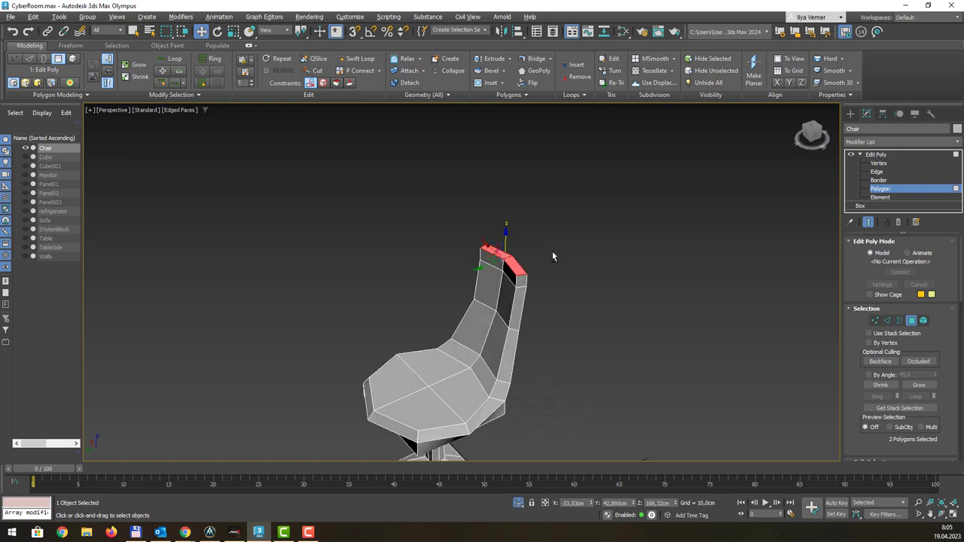
pyautogui.press('r')
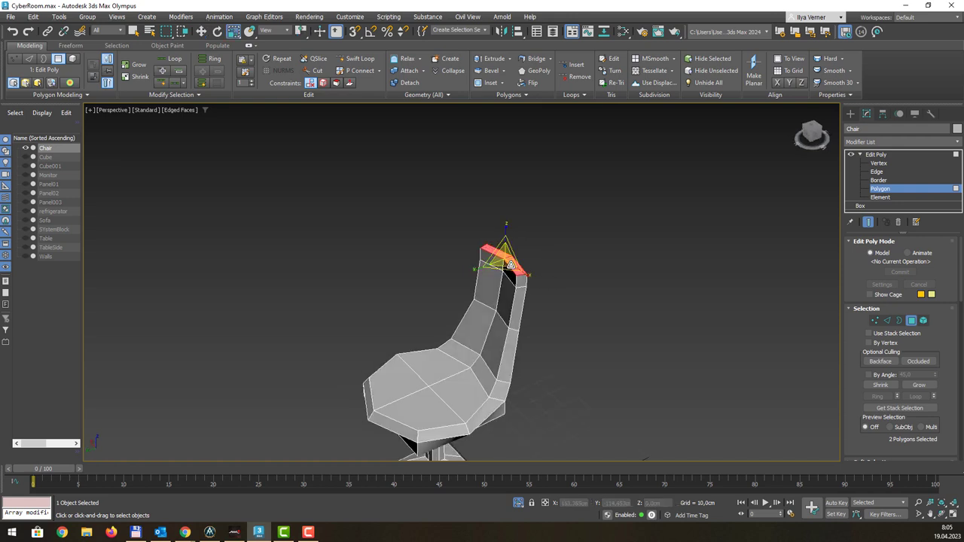
pyautogui.moveTo(511, 265); pyautogui.dragTo(593, 224)
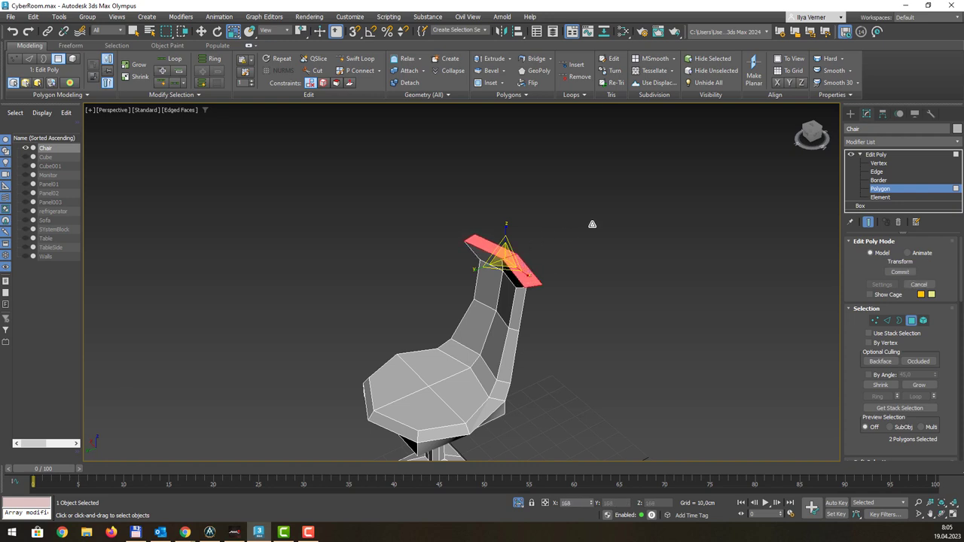
pyautogui.keyDown('alt'); pyautogui.moveTo(592, 224); pyautogui.dragTo(555, 212, button='middle'); pyautogui.keyUp('alt')
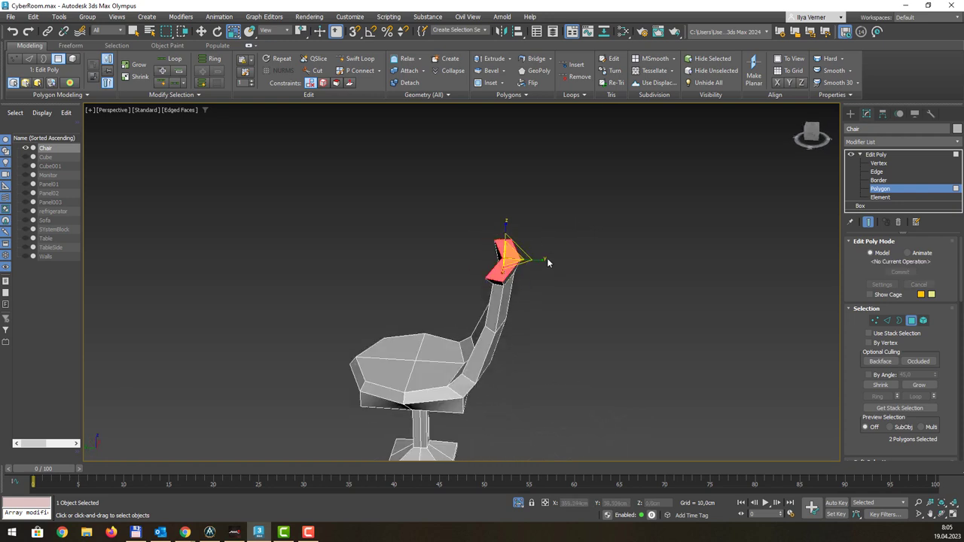
pyautogui.moveTo(557, 214)
pyautogui.keyDown('alt'); pyautogui.mouseDown(button='middle')
pyautogui.moveTo(606, 220)
pyautogui.moveTo(588, 235)
pyautogui.mouseUp(button='middle'); pyautogui.keyUp('alt')
# Pull the backrest top upward twice to make it much taller.
pyautogui.press('w')
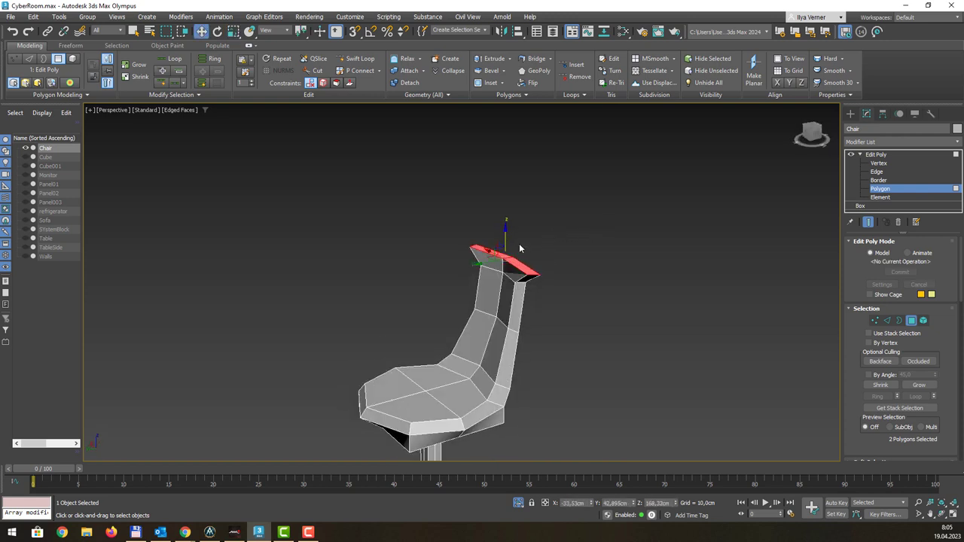
pyautogui.moveTo(507, 239); pyautogui.dragTo(515, 197)
pyautogui.keyDown('alt'); pyautogui.moveTo(578, 217); pyautogui.dragTo(541, 212, button='middle'); pyautogui.keyUp('alt')
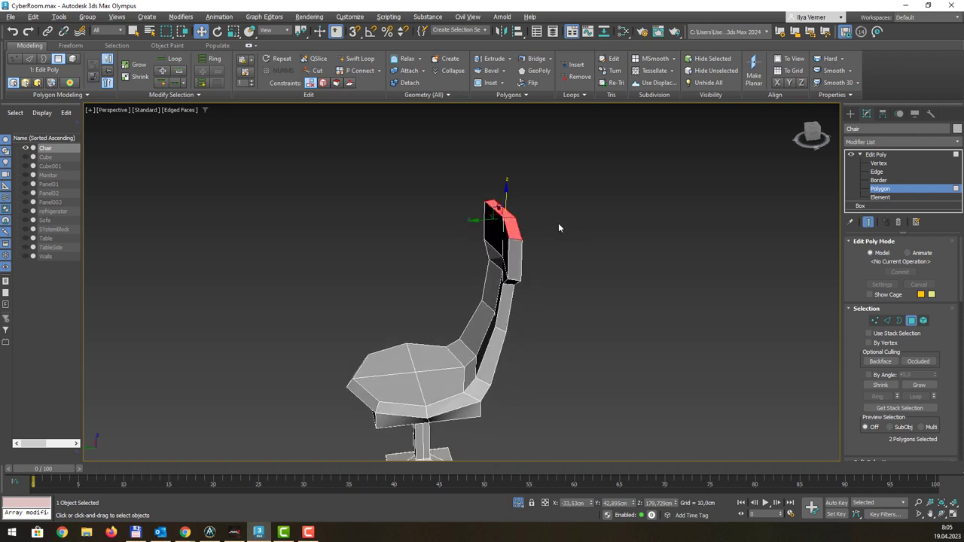
pyautogui.moveTo(509, 202)
pyautogui.mouseDown()
pyautogui.moveTo(508, 177)
pyautogui.moveTo(548, 240)
pyautogui.mouseUp()
pyautogui.press('r')
pyautogui.moveTo(548, 239)
pyautogui.keyDown('alt'); pyautogui.mouseDown(button='middle')
pyautogui.moveTo(608, 237)
pyautogui.moveTo(539, 228)
pyautogui.moveTo(564, 265)
pyautogui.mouseUp(button='middle'); pyautogui.keyUp('alt')
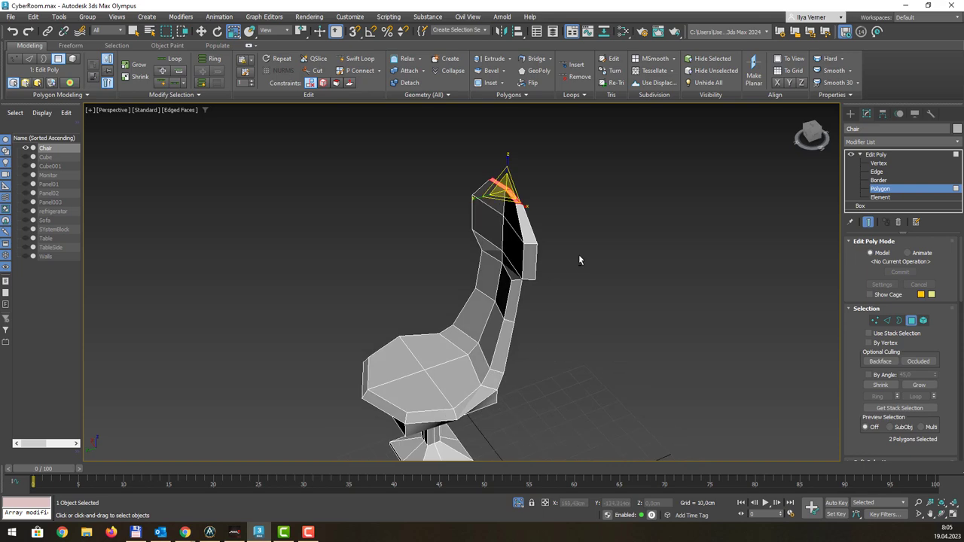
# End isolation, orbit and zoom out over the room, then select the Chair's Edit Poly level.
pyautogui.click(518, 503)
pyautogui.keyDown('alt'); pyautogui.moveTo(536, 295); pyautogui.dragTo(490, 275, button='middle'); pyautogui.keyUp('alt')
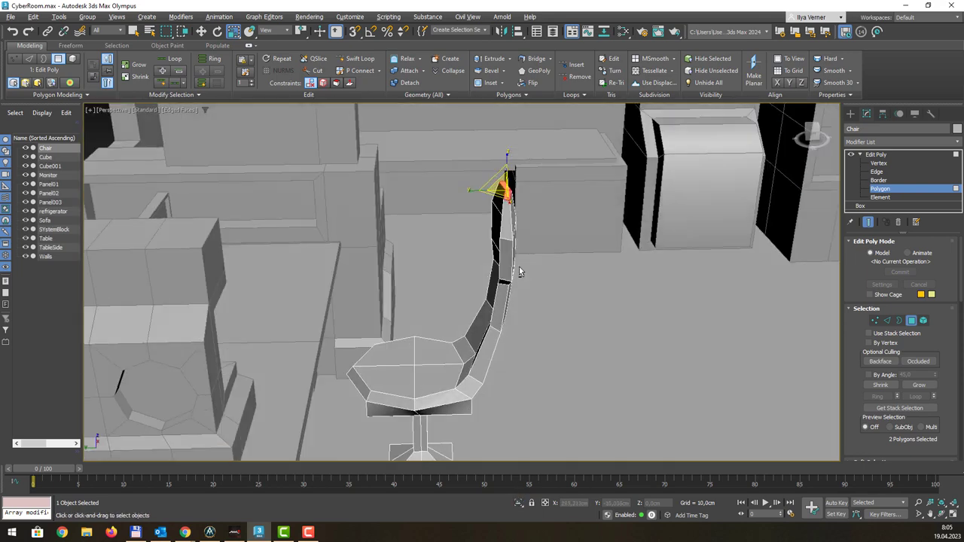
pyautogui.scroll(-5, 541, 245)
pyautogui.keyDown('alt'); pyautogui.moveTo(541, 246); pyautogui.dragTo(535, 247, button='middle'); pyautogui.keyUp('alt')
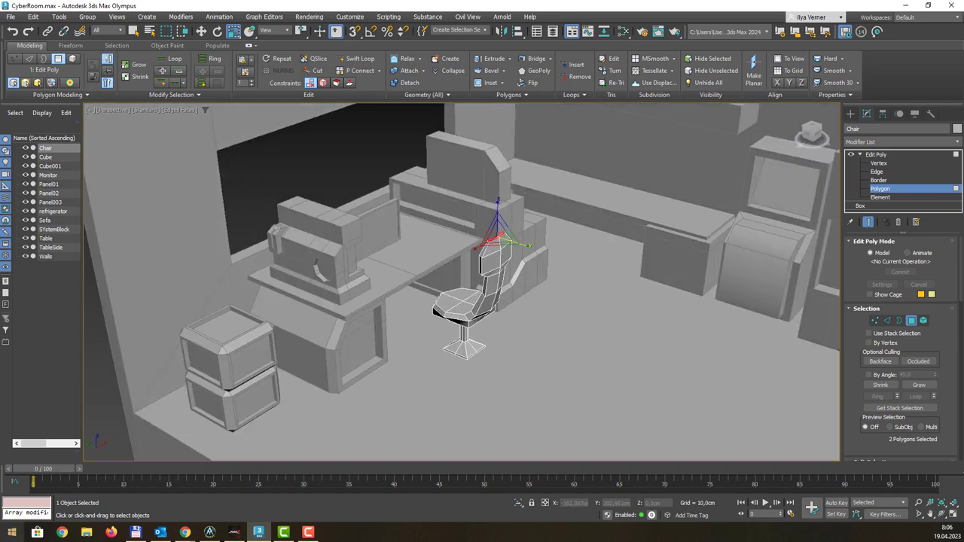
pyautogui.press('F10')
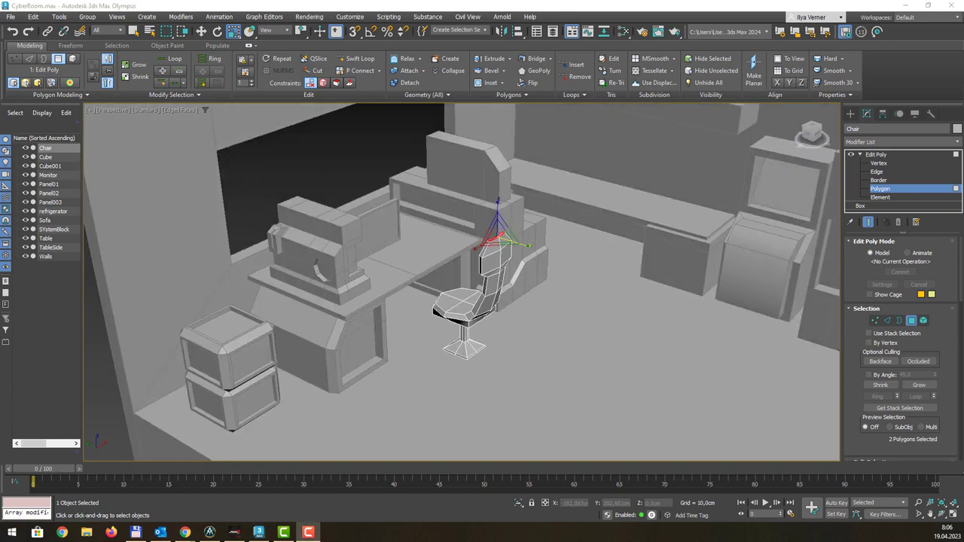
pyautogui.keyDown('alt'); pyautogui.moveTo(407, 321); pyautogui.dragTo(480, 314, button='middle'); pyautogui.keyUp('alt')
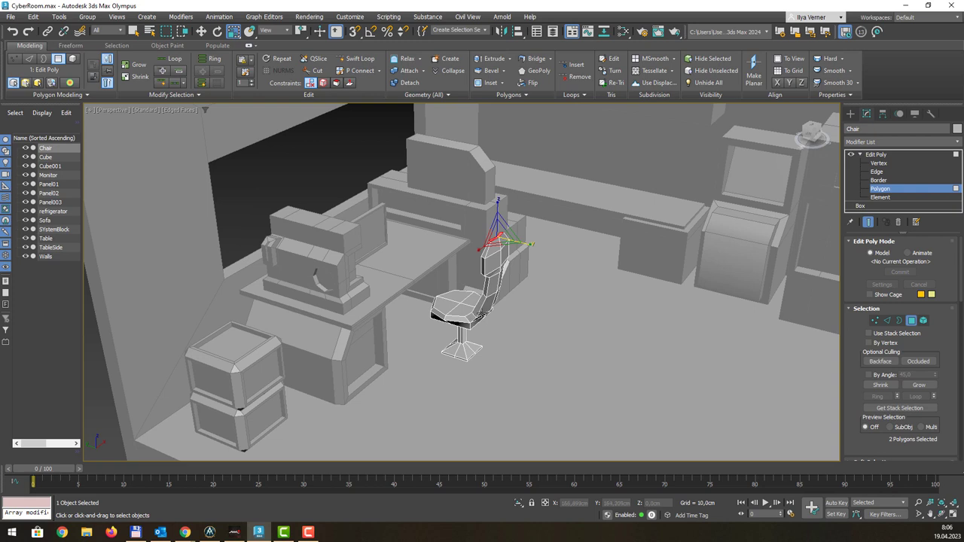
pyautogui.click(879, 155)
# Isolate the chair and add a Smooth modifier with Auto Smooth on at threshold 30.
pyautogui.hotkey('alt', 'q')
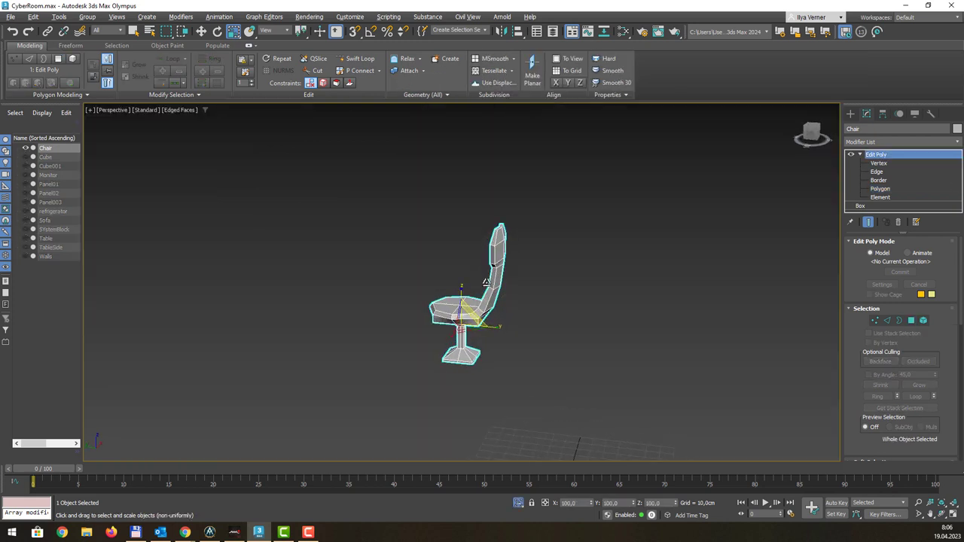
pyautogui.moveTo(486, 283)
pyautogui.keyDown('alt'); pyautogui.mouseDown(button='middle')
pyautogui.moveTo(532, 271)
pyautogui.moveTo(491, 287)
pyautogui.moveTo(527, 285)
pyautogui.mouseUp(button='middle'); pyautogui.keyUp('alt')
pyautogui.scroll(3, 491, 287)
pyautogui.scroll(-1, 491, 287)
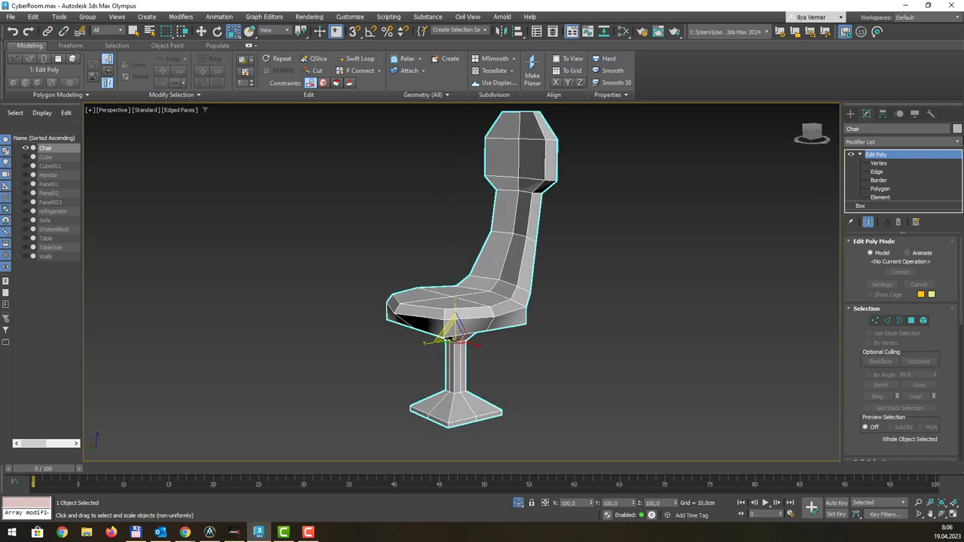
pyautogui.click(958, 141)
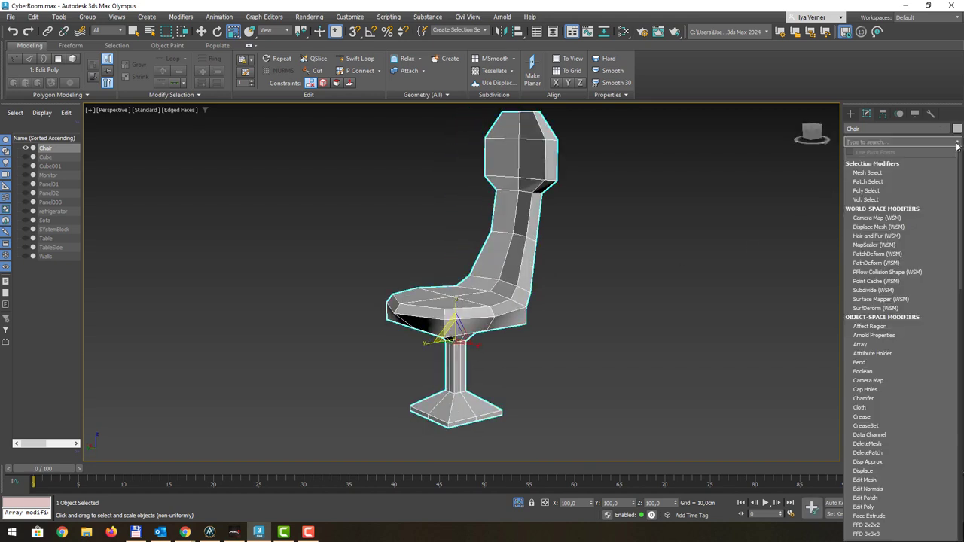
pyautogui.write('s')
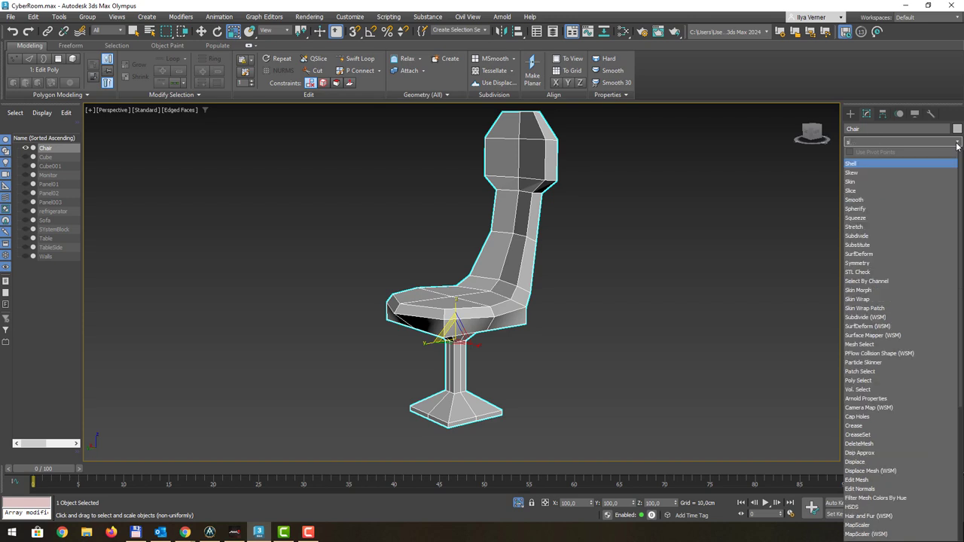
pyautogui.write('mo')
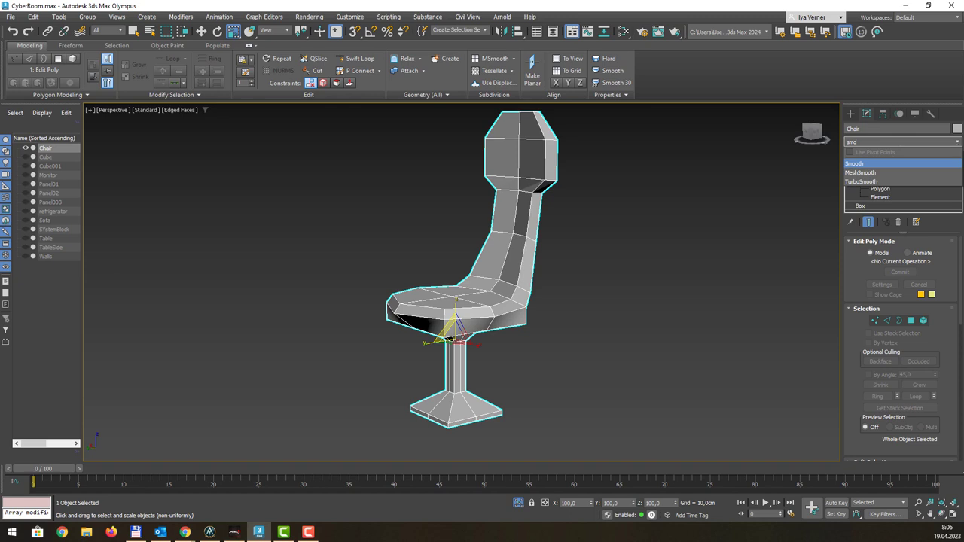
pyautogui.click(878, 164)
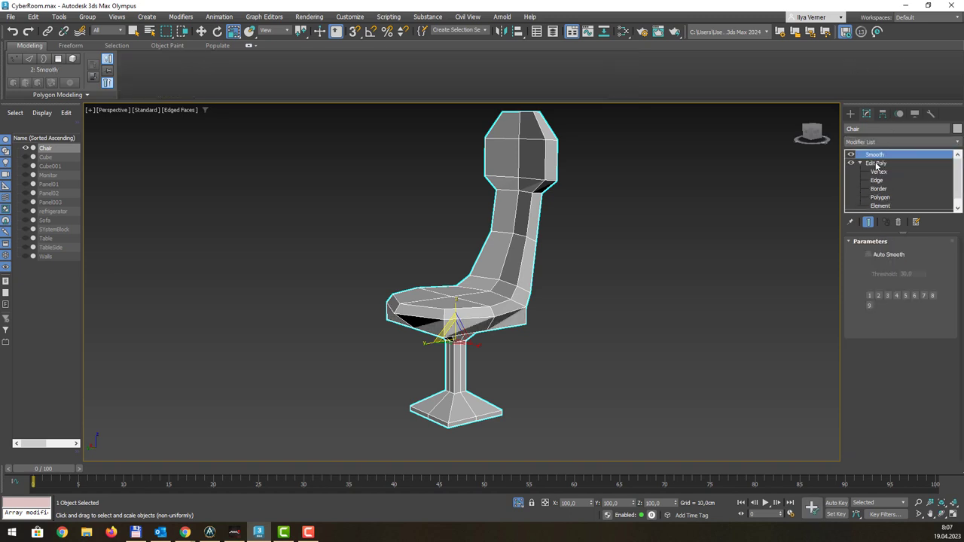
pyautogui.click(889, 254)
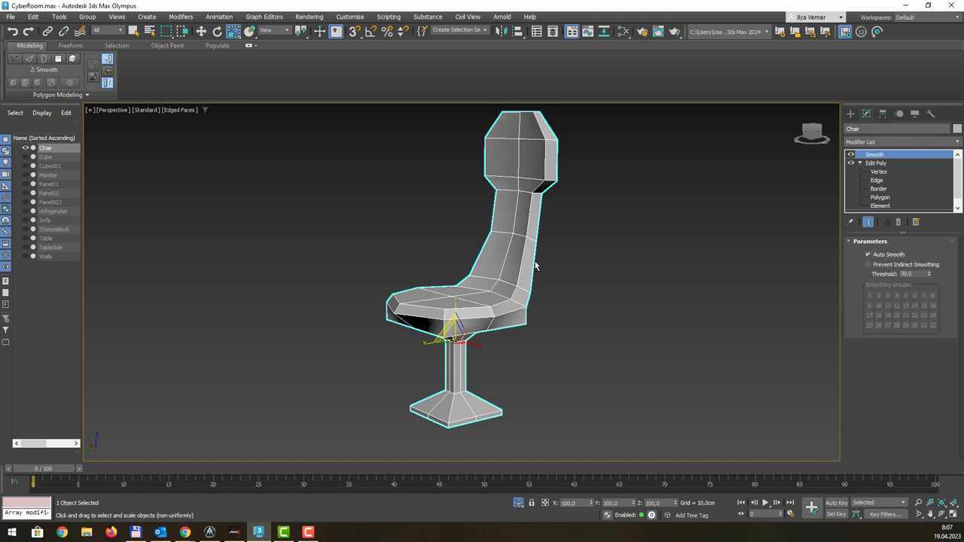
pyautogui.moveTo(535, 265)
pyautogui.keyDown('alt'); pyautogui.mouseDown(button='middle')
pyautogui.moveTo(581, 230)
pyautogui.moveTo(406, 262)
pyautogui.moveTo(342, 264)
pyautogui.moveTo(368, 254)
pyautogui.moveTo(332, 250)
pyautogui.moveTo(547, 268)
pyautogui.moveTo(832, 190)
pyautogui.mouseUp(button='middle'); pyautogui.keyUp('alt')
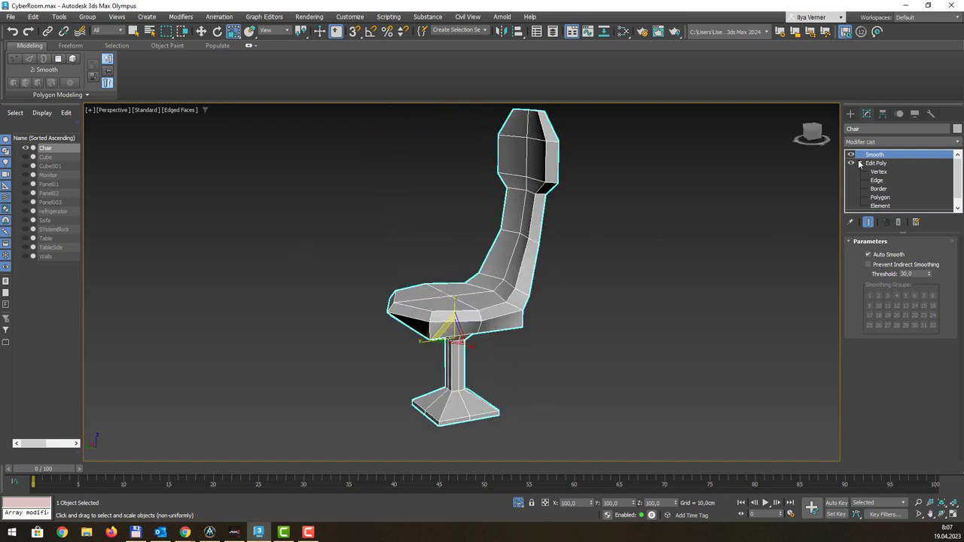
# Collapse Edit Poly, end isolation and frame the wall by the chair and desk, with Standard Primitives offered.
pyautogui.click(859, 164)
pyautogui.click(518, 504)
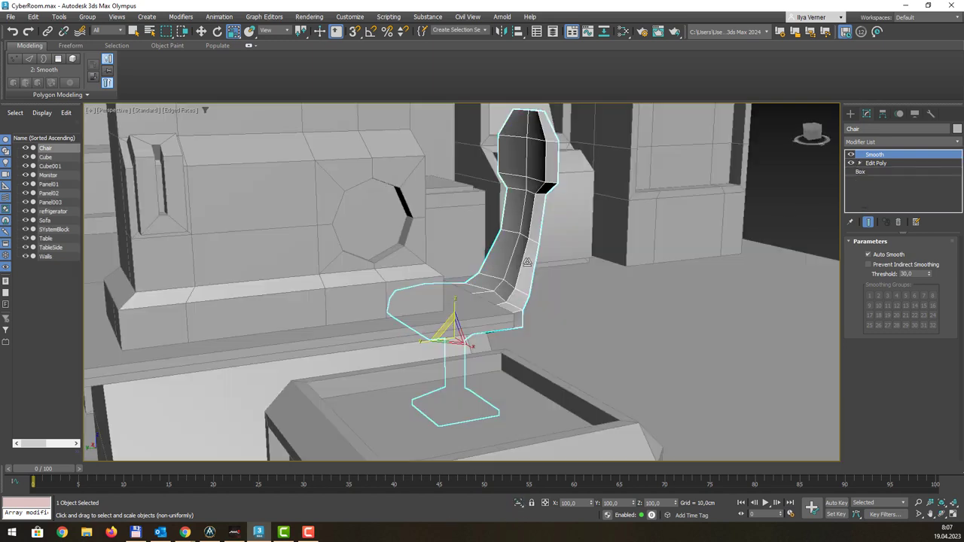
pyautogui.moveTo(528, 262)
pyautogui.keyDown('alt'); pyautogui.mouseDown(button='middle')
pyautogui.moveTo(456, 282)
pyautogui.moveTo(464, 291)
pyautogui.moveTo(493, 249)
pyautogui.moveTo(485, 237)
pyautogui.moveTo(502, 280)
pyautogui.mouseUp(button='middle'); pyautogui.keyUp('alt')
pyautogui.scroll(-5, 464, 291)
pyautogui.scroll(2, 503, 279)
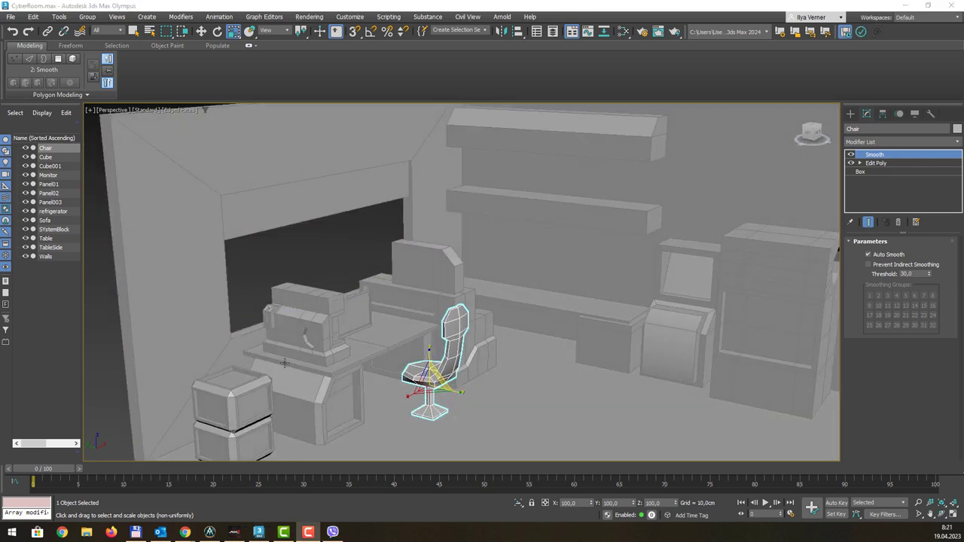
pyautogui.keyDown('alt'); pyautogui.moveTo(285, 364); pyautogui.dragTo(510, 251, button='middle'); pyautogui.keyUp('alt')
pyautogui.scroll(2, 490, 233)
pyautogui.moveTo(474, 211); pyautogui.dragTo(510, 211, button='middle')
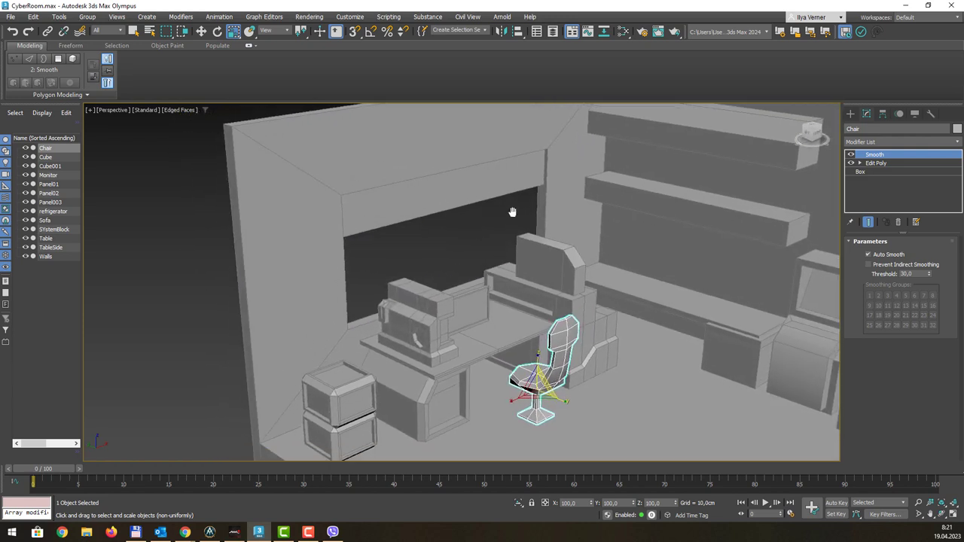
pyautogui.click(853, 115)
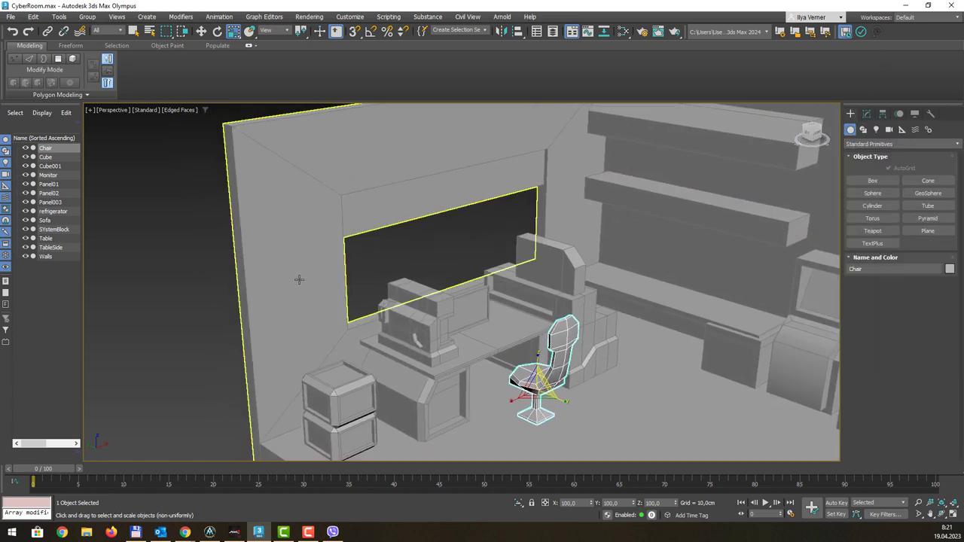
# Draw a thin Box001 panel (109,394 × 49,021 × 2,745 cm) on the left wall and lower it.
pyautogui.click(872, 182)
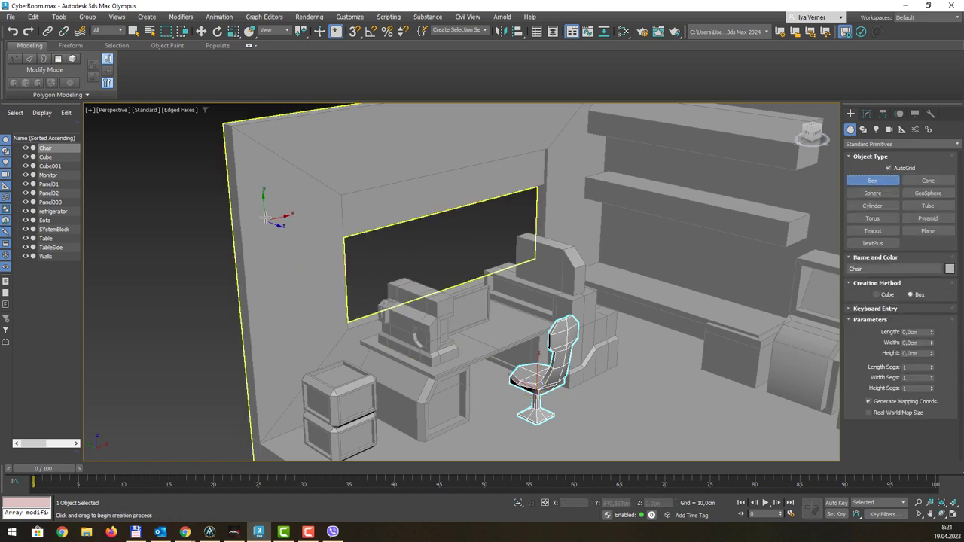
pyautogui.moveTo(258, 189); pyautogui.dragTo(286, 239)
pyautogui.moveTo(305, 278); pyautogui.dragTo(325, 332)
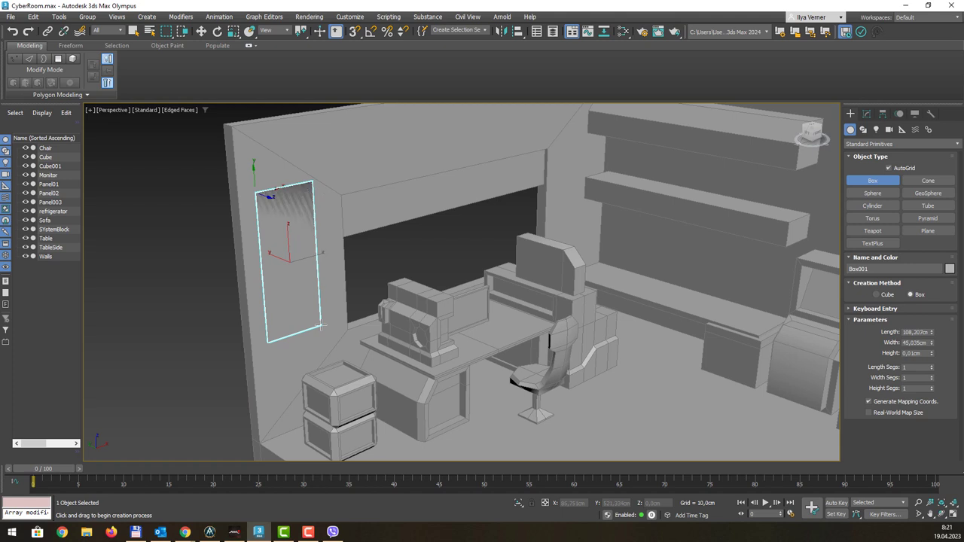
pyautogui.click(325, 332)
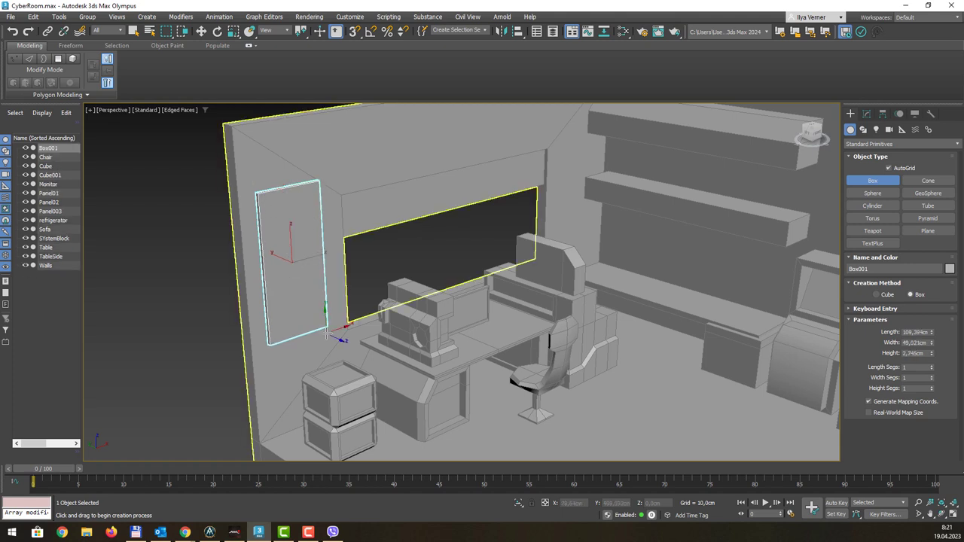
pyautogui.press('r')
pyautogui.press('w')
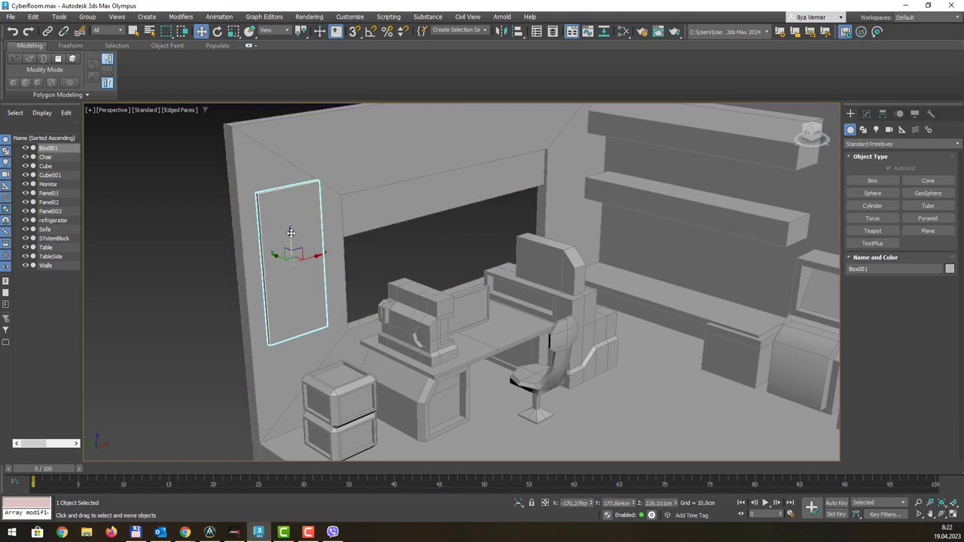
pyautogui.moveTo(292, 234); pyautogui.dragTo(294, 262)
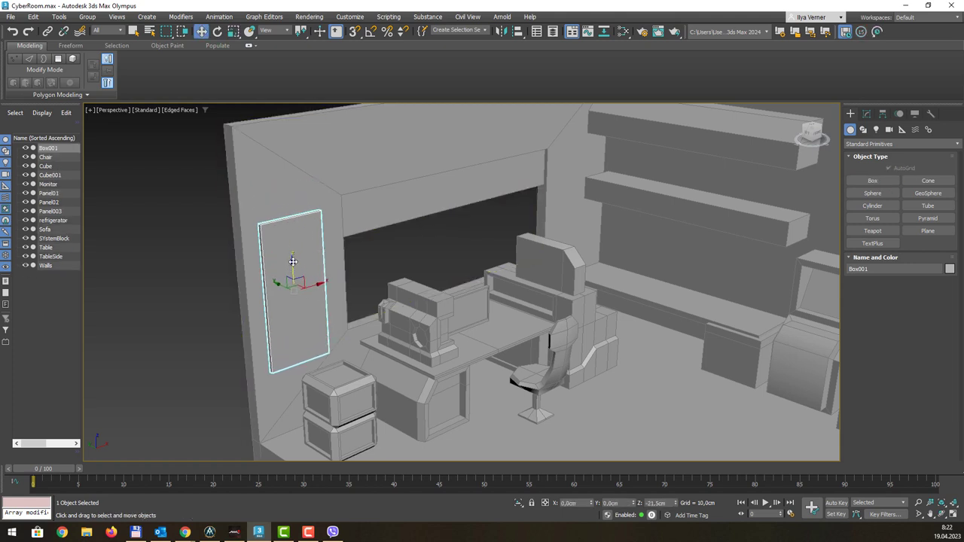
pyautogui.click(866, 114)
pyautogui.click(882, 129)
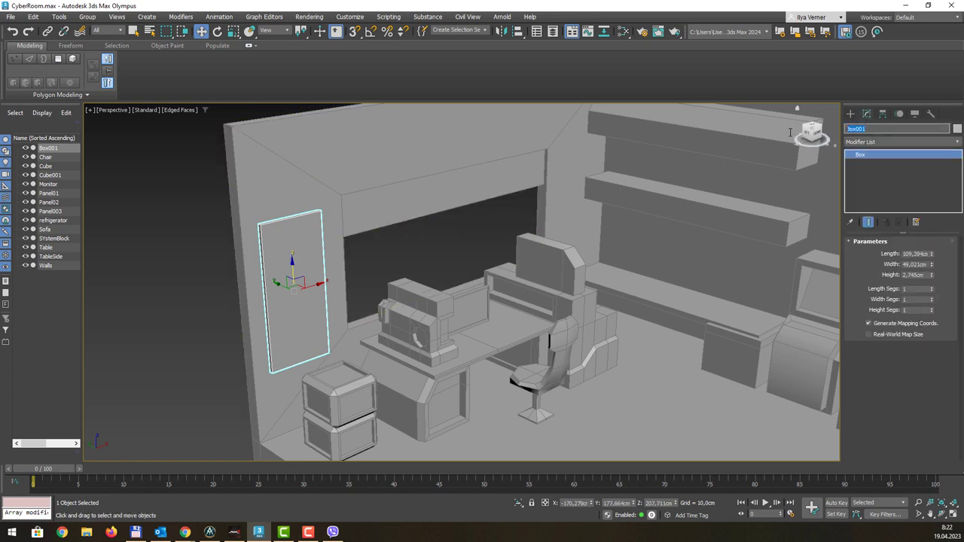
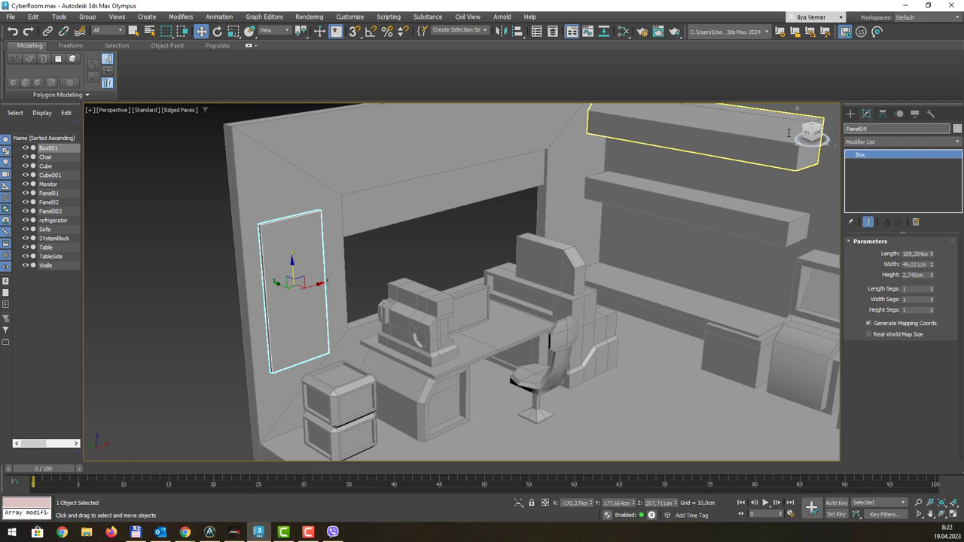
# Rename the box to Panel04, convert it to Edit Poly, and pull its front face outward to thicken it.
pyautogui.press('Return')
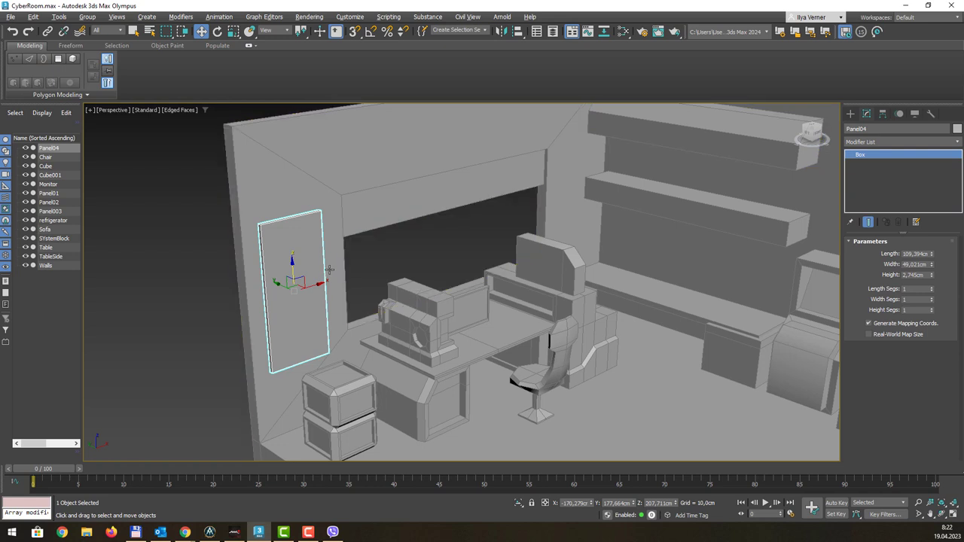
pyautogui.keyDown('alt'); pyautogui.moveTo(324, 279); pyautogui.dragTo(282, 282, button='middle'); pyautogui.keyUp('alt')
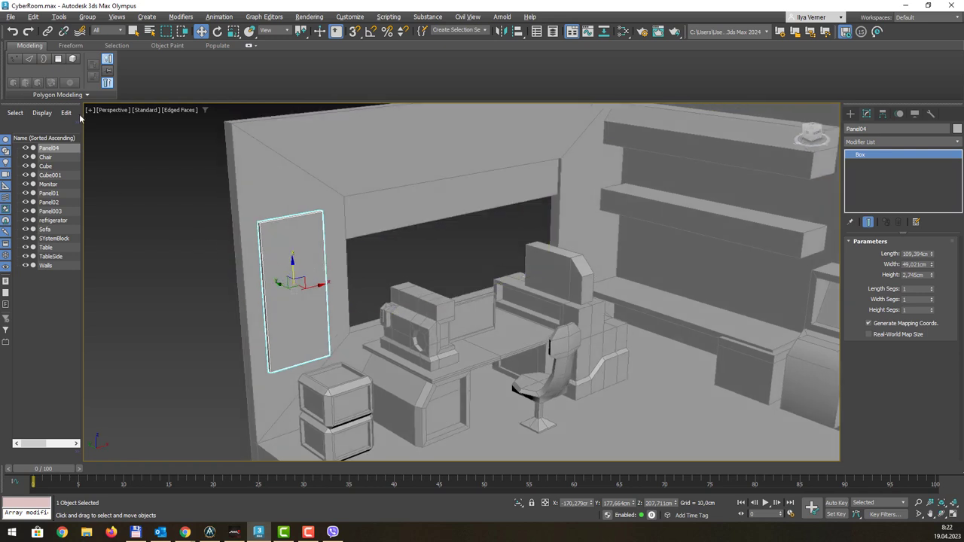
pyautogui.click(57, 61)
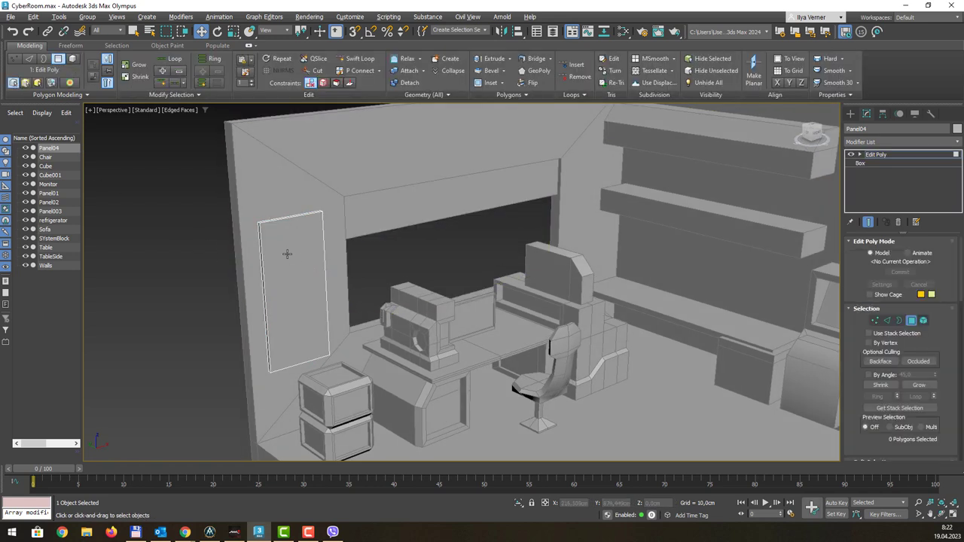
pyautogui.click(292, 253)
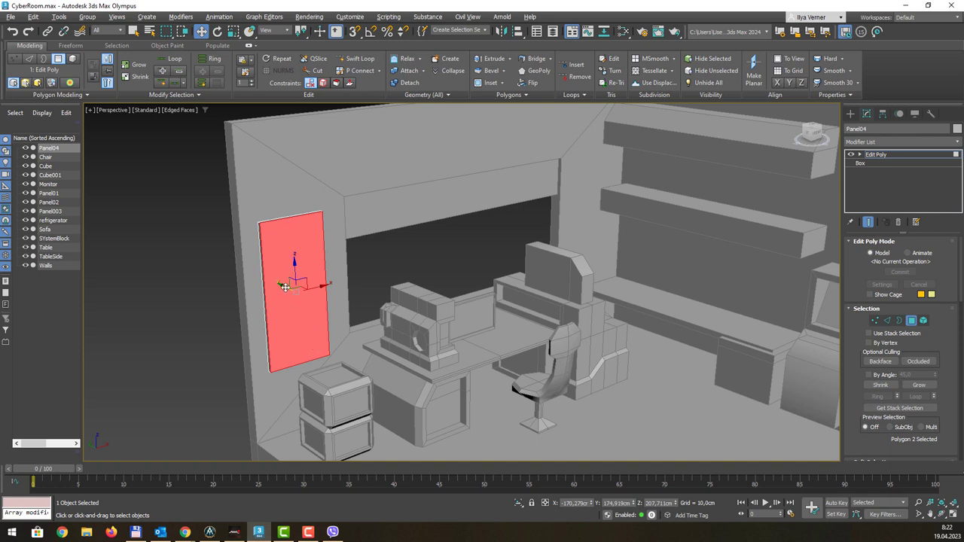
pyautogui.moveTo(286, 288); pyautogui.dragTo(287, 291)
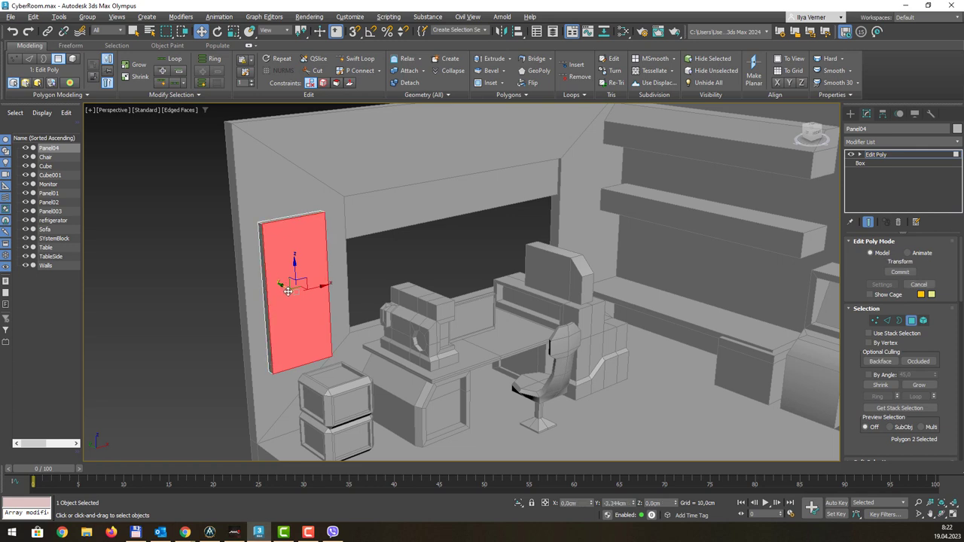
pyautogui.scroll(3, 290, 277)
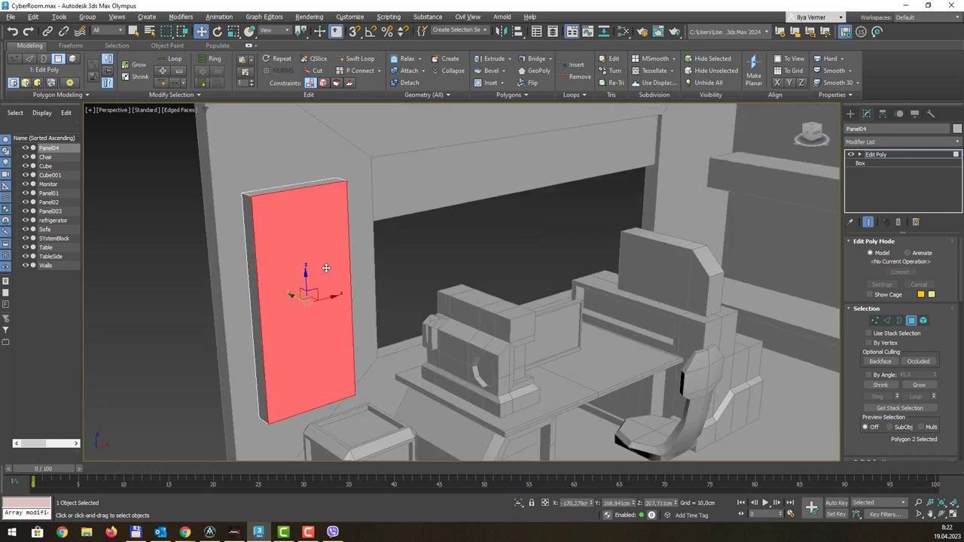
pyautogui.moveTo(326, 268); pyautogui.dragTo(330, 249, button='middle')
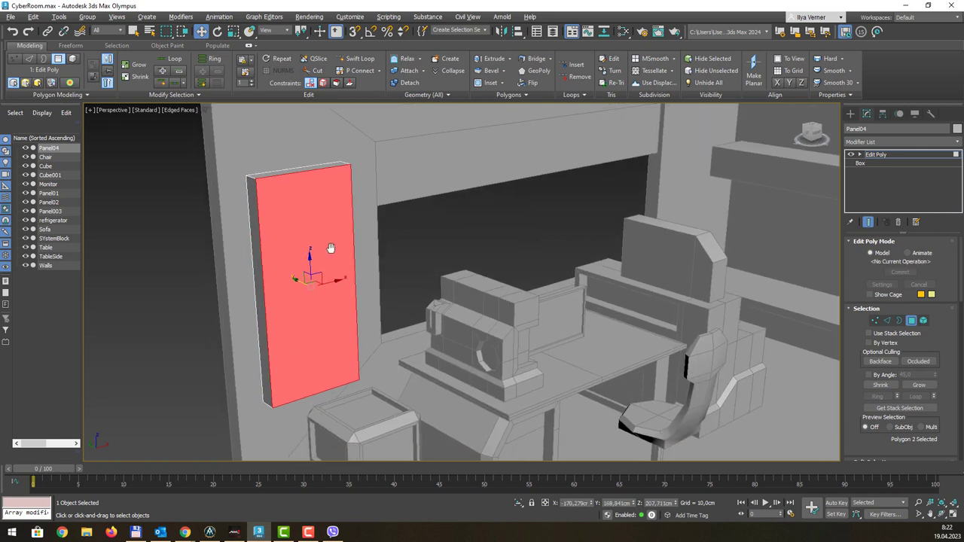
# Inset the front face to leave a thin border and extrude it inward as a recess.
pyautogui.click(489, 82)
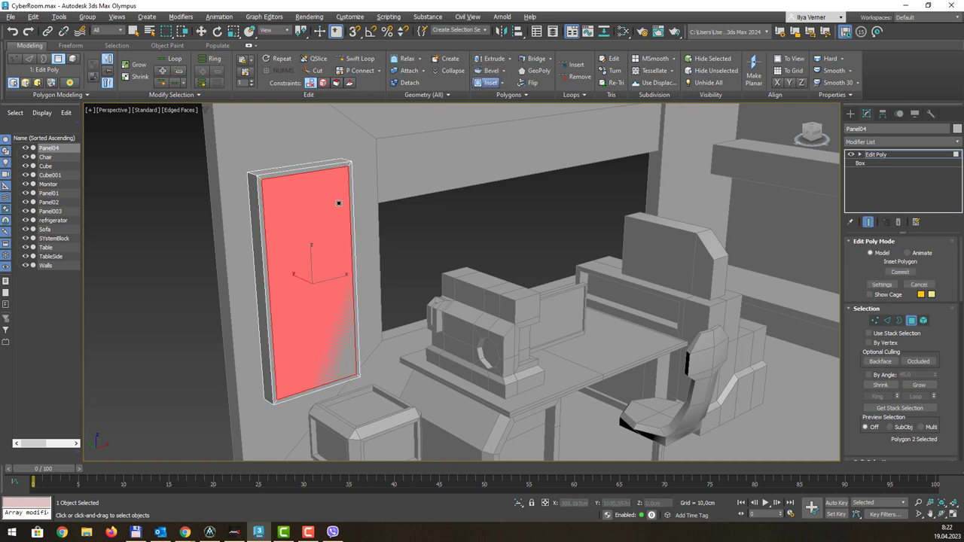
pyautogui.moveTo(339, 204); pyautogui.dragTo(308, 203)
pyautogui.click(488, 59)
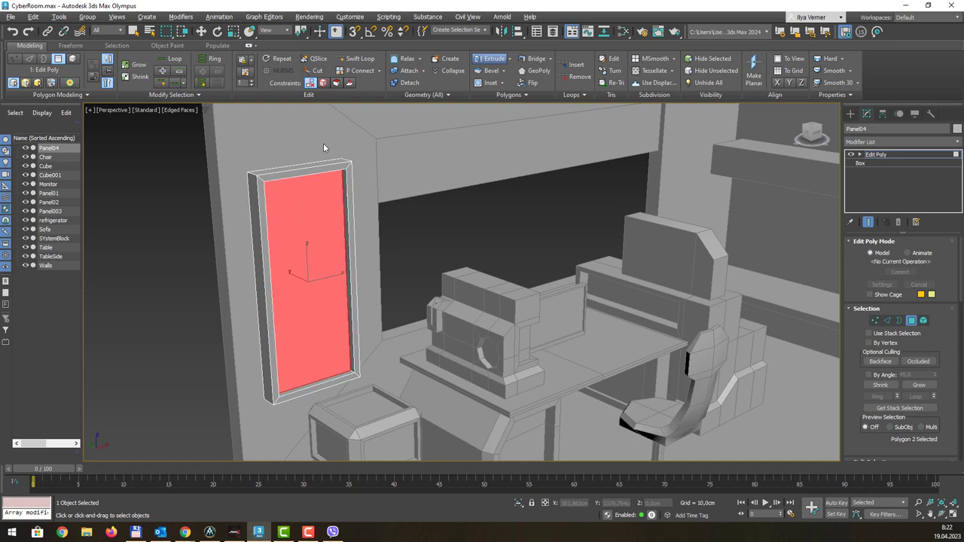
pyautogui.keyDown('alt'); pyautogui.moveTo(324, 146); pyautogui.dragTo(327, 198, button='middle'); pyautogui.keyUp('alt')
pyautogui.press('w')
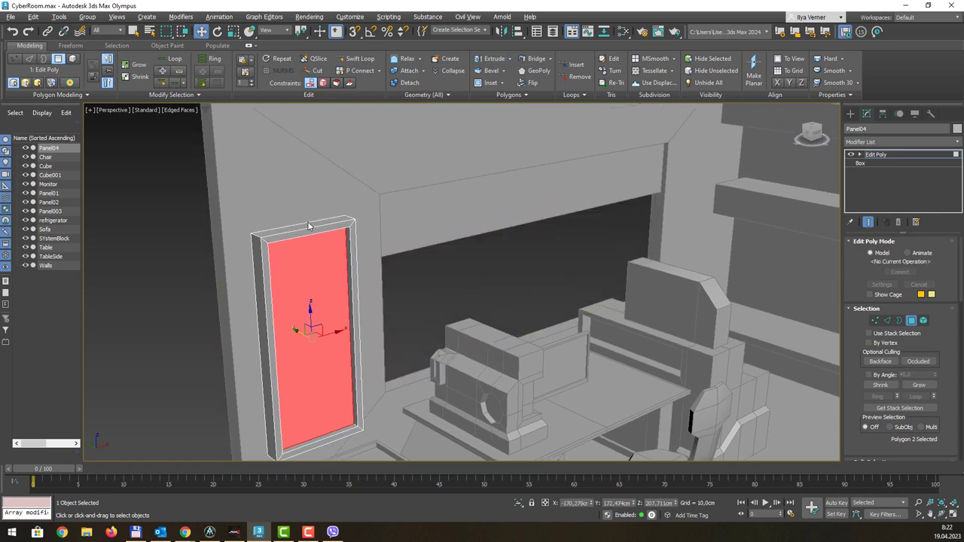
pyautogui.click(308, 224)
# Raise Panel04's top face and push it with the upper front face forward into an overhang.
pyautogui.click(308, 226)
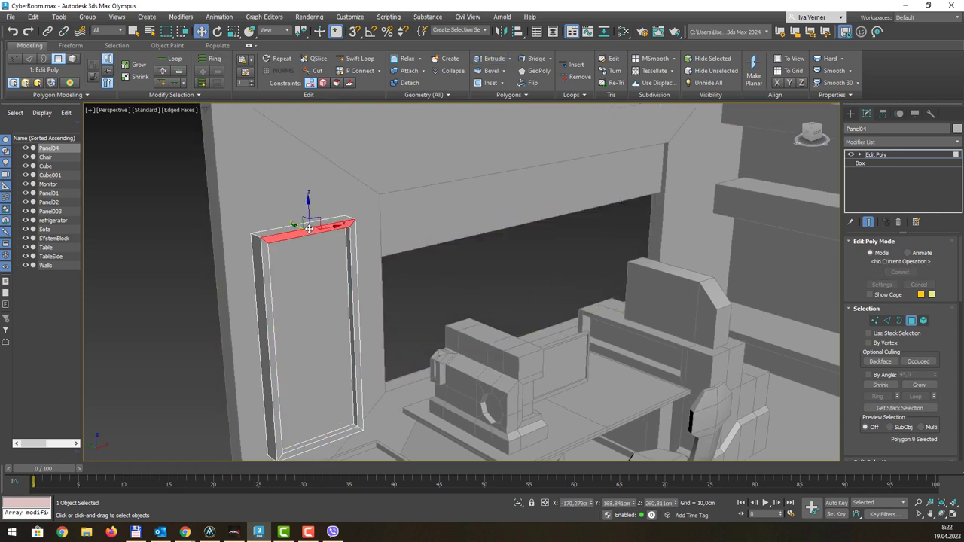
pyautogui.click(278, 228)
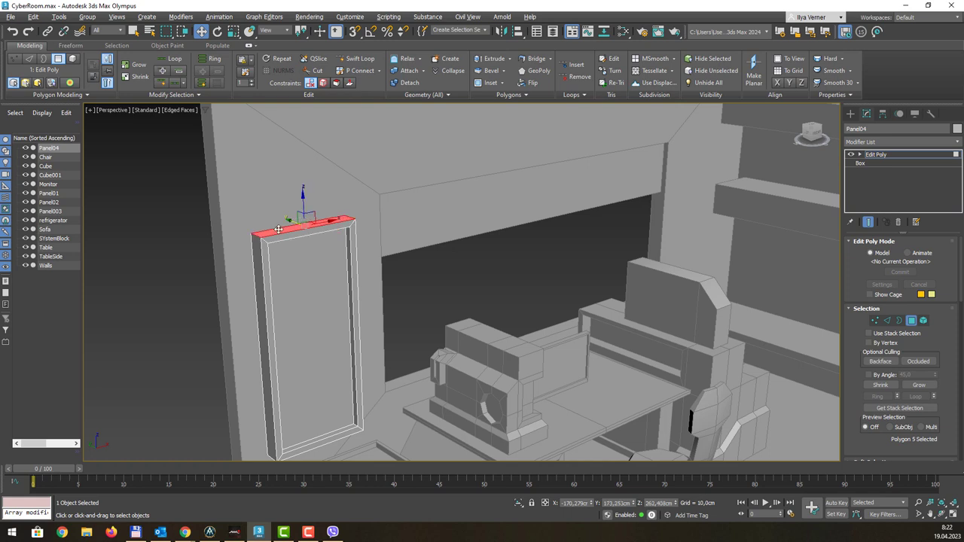
pyautogui.moveTo(305, 207); pyautogui.dragTo(305, 181)
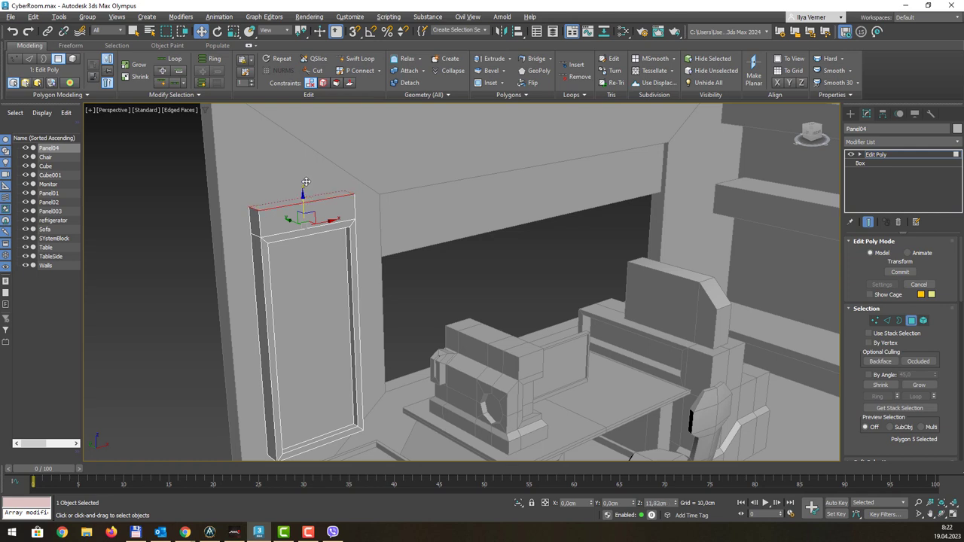
pyautogui.hotkey('ctrl', 'z')
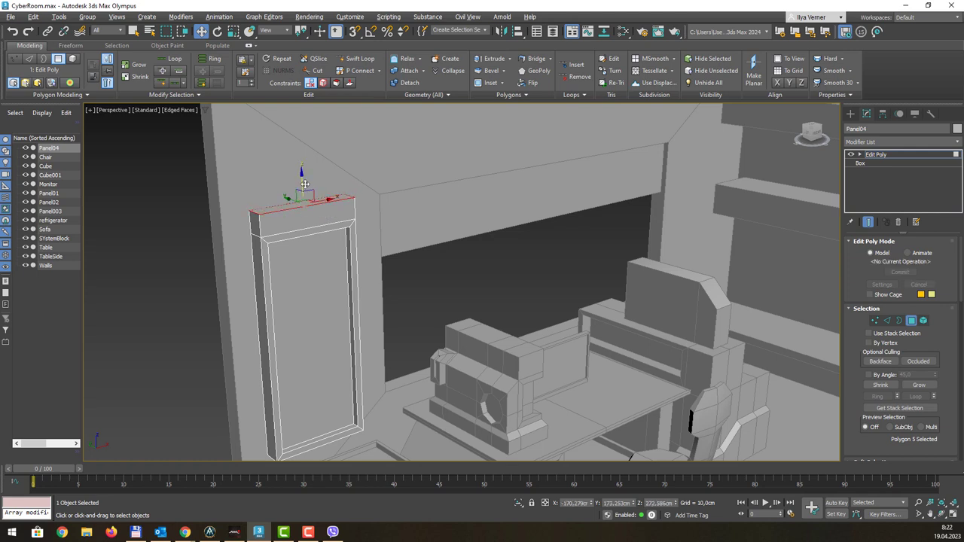
pyautogui.moveTo(302, 181); pyautogui.dragTo(302, 173)
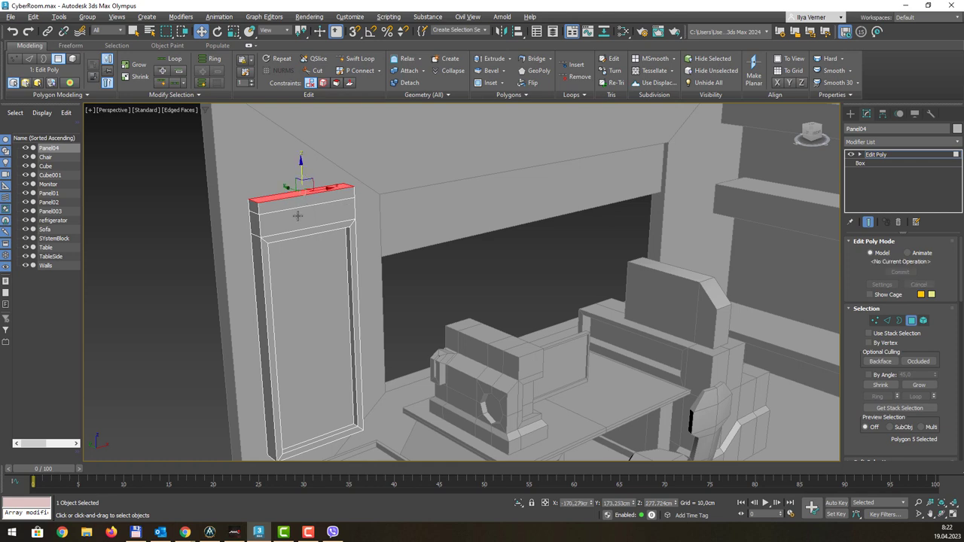
pyautogui.keyDown('ctrl'); pyautogui.click(297, 216); pyautogui.keyUp('ctrl')
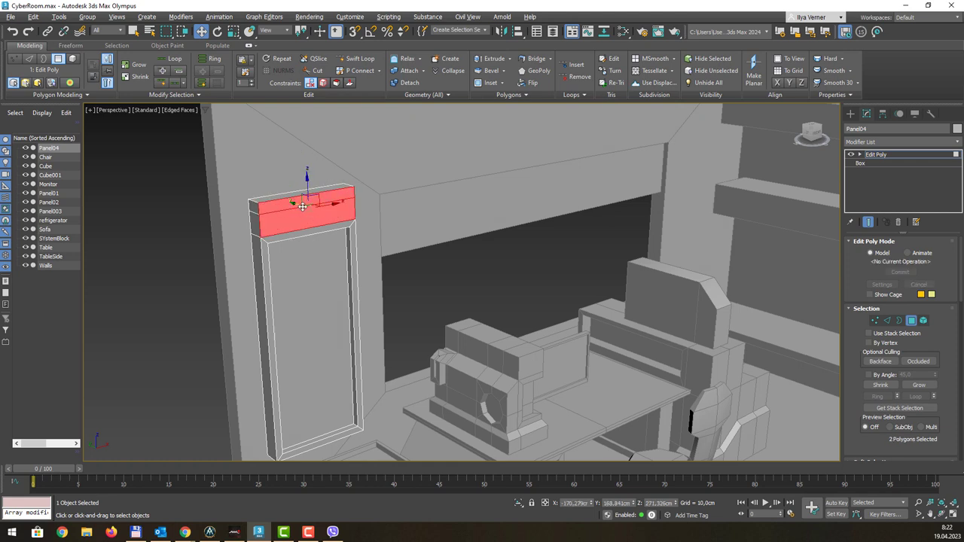
pyautogui.moveTo(299, 204); pyautogui.dragTo(311, 205)
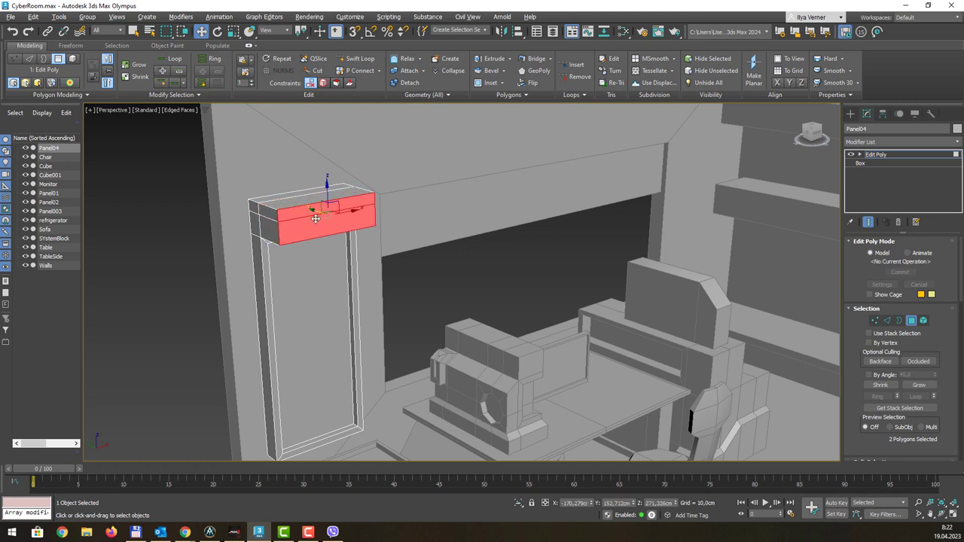
# Shift the header's top front edge back to slope its front, then pick the header's front face.
pyautogui.press('3')
pyautogui.press('2')
pyautogui.click(303, 198)
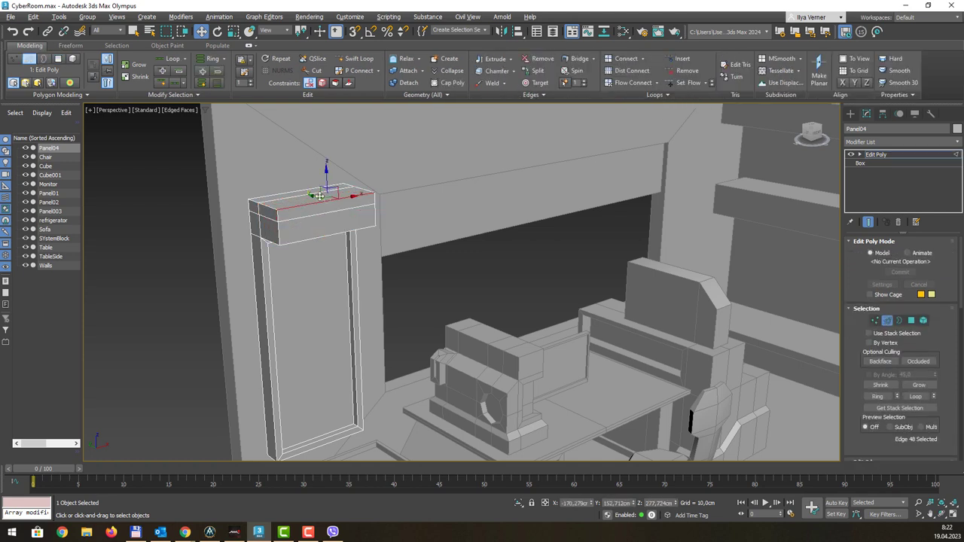
pyautogui.moveTo(301, 189); pyautogui.dragTo(307, 193)
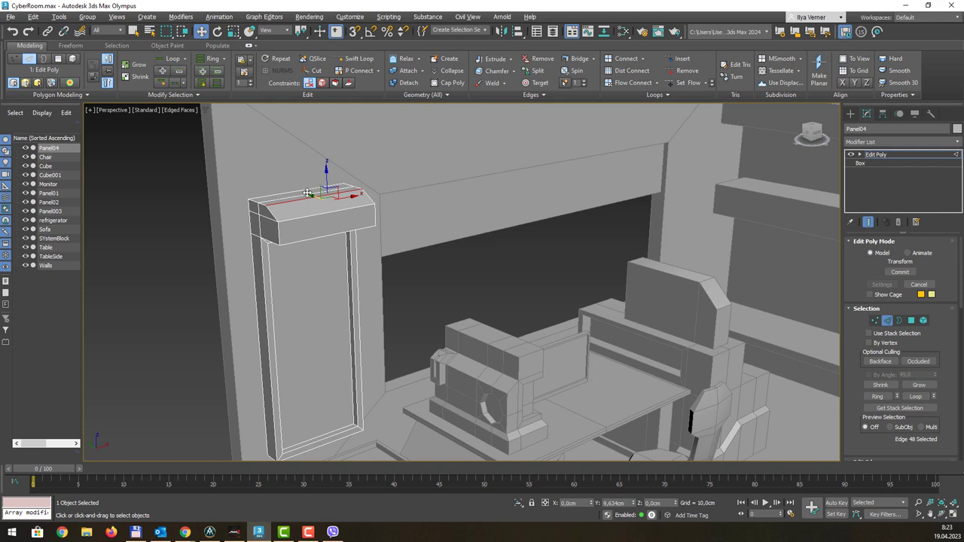
pyautogui.moveTo(308, 193)
pyautogui.keyDown('alt'); pyautogui.mouseDown(button='middle')
pyautogui.moveTo(372, 165)
pyautogui.moveTo(324, 219)
pyautogui.mouseUp(button='middle'); pyautogui.keyUp('alt')
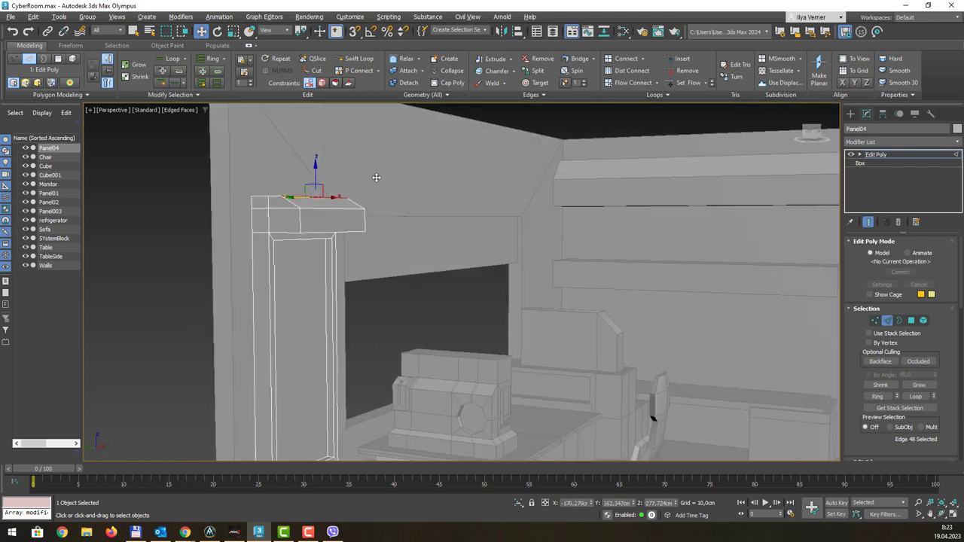
pyautogui.press('4')
pyautogui.click(324, 218)
pyautogui.moveTo(319, 217); pyautogui.dragTo(326, 221)
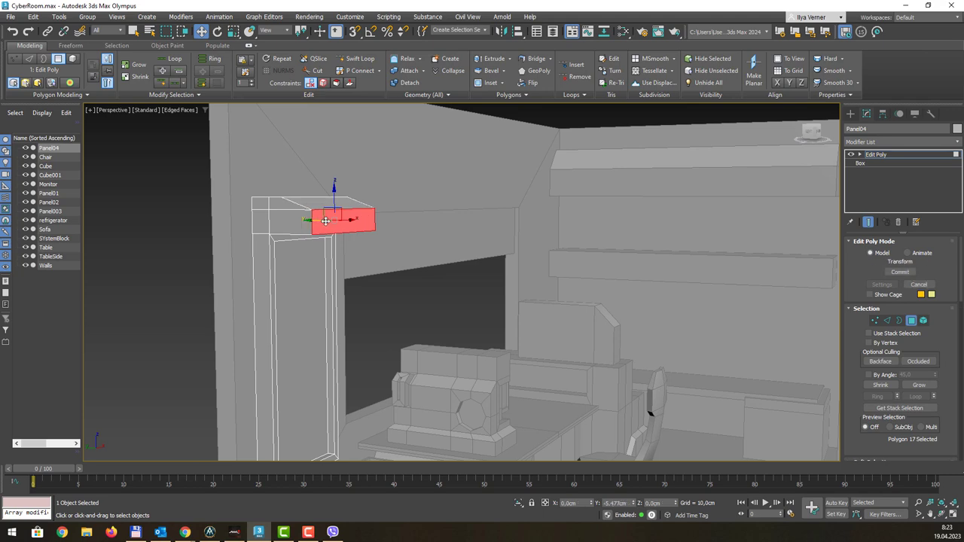
pyautogui.keyDown('alt'); pyautogui.moveTo(325, 221); pyautogui.dragTo(374, 152, button='middle'); pyautogui.keyUp('alt')
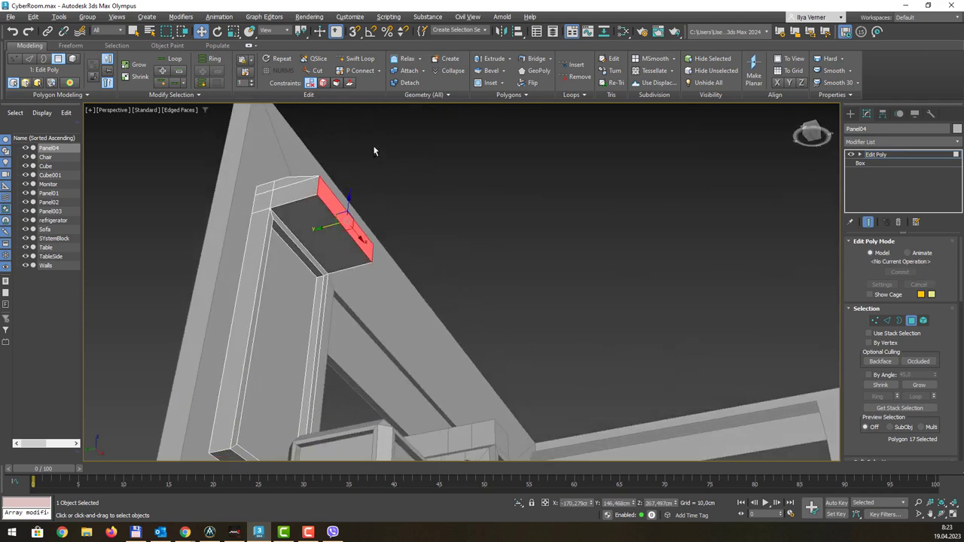
pyautogui.click(488, 82)
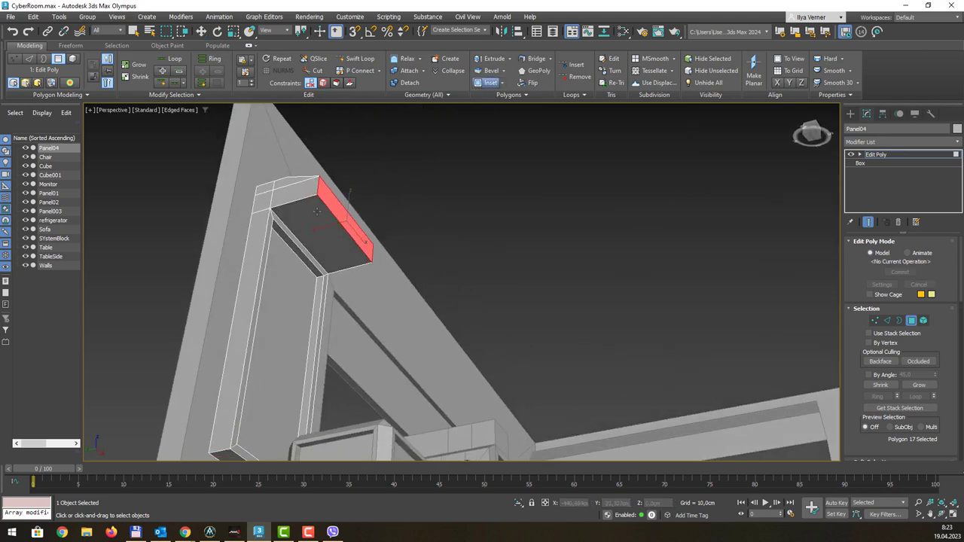
pyautogui.moveTo(323, 226); pyautogui.dragTo(325, 231)
pyautogui.click(491, 58)
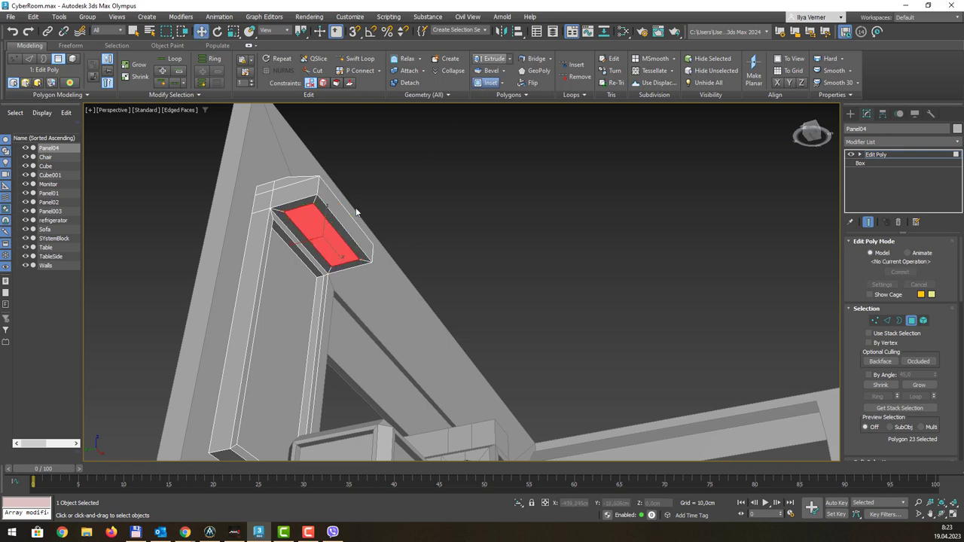
pyautogui.moveTo(325, 235)
pyautogui.mouseDown()
pyautogui.moveTo(333, 261)
pyautogui.moveTo(332, 252)
pyautogui.mouseUp()
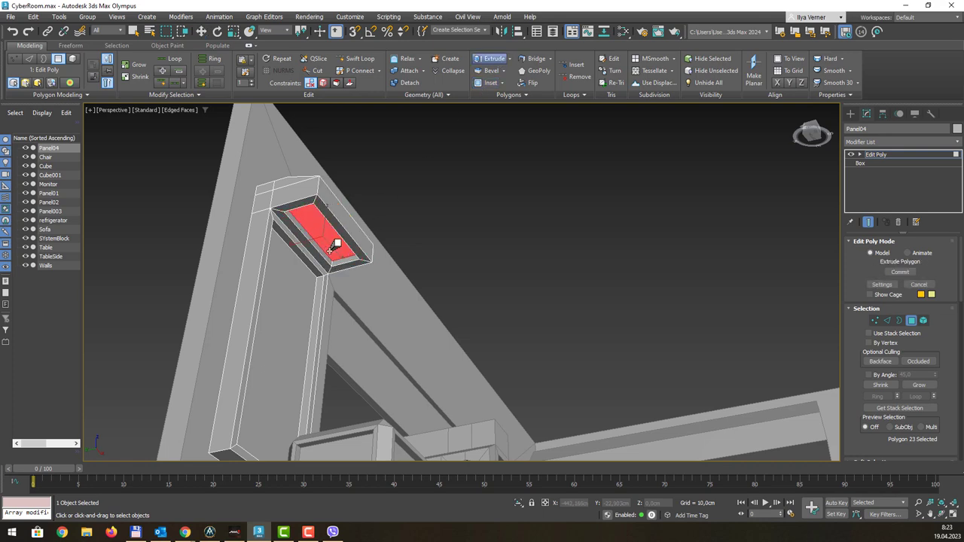
pyautogui.rightClick(331, 252)
pyautogui.moveTo(407, 164)
pyautogui.keyDown('alt'); pyautogui.mouseDown(button='middle')
pyautogui.moveTo(379, 218)
pyautogui.moveTo(411, 193)
pyautogui.moveTo(438, 192)
pyautogui.mouseUp(button='middle'); pyautogui.keyUp('alt')
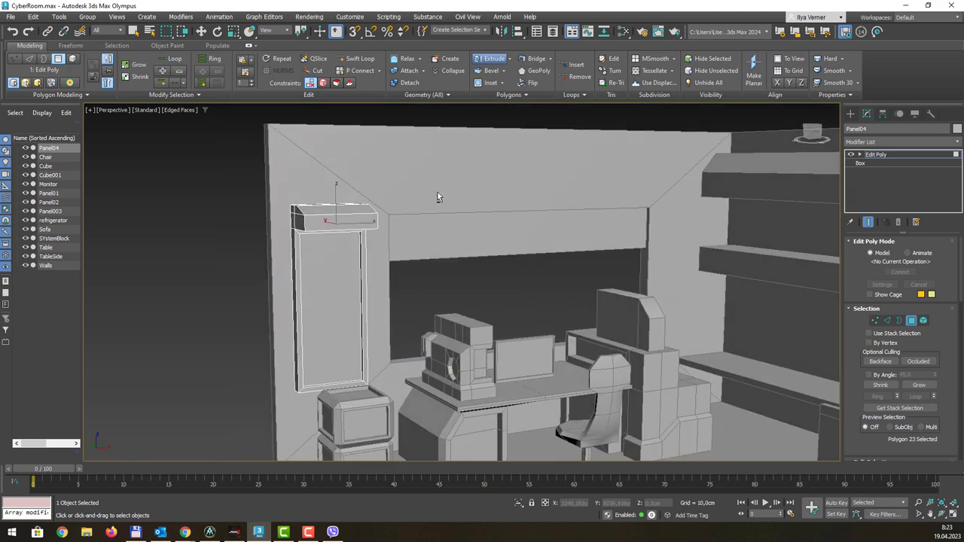
pyautogui.click(867, 155)
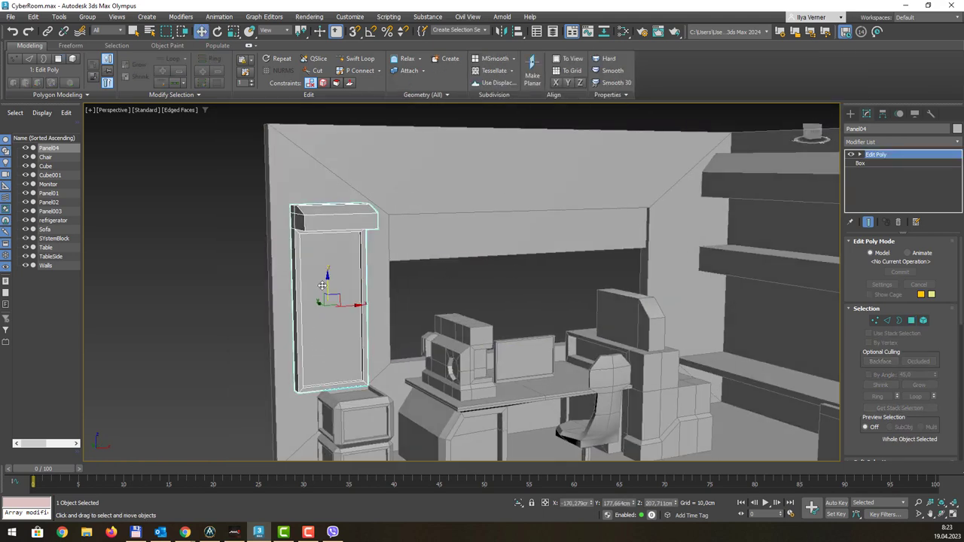
pyautogui.moveTo(327, 280); pyautogui.dragTo(327, 253)
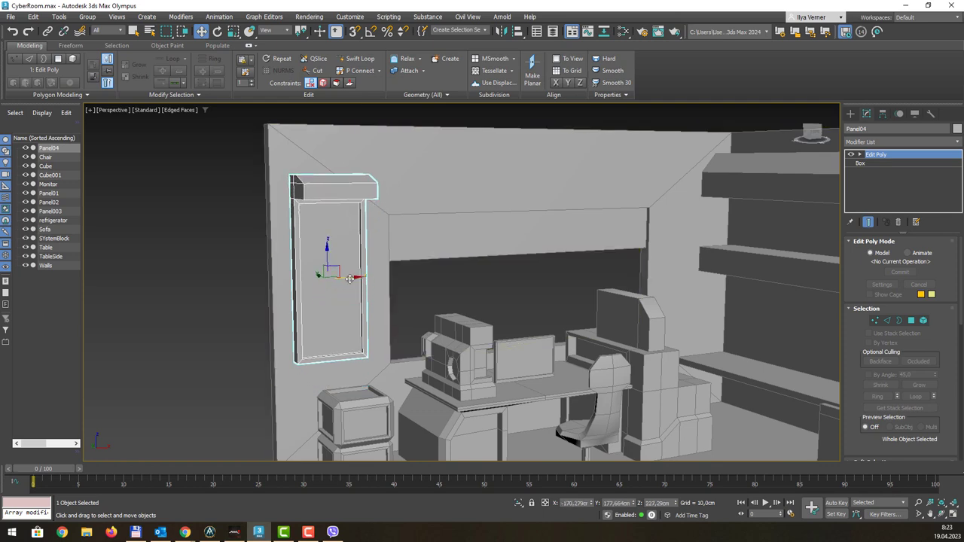
pyautogui.keyDown('alt'); pyautogui.moveTo(399, 275); pyautogui.dragTo(451, 276, button='middle'); pyautogui.keyUp('alt')
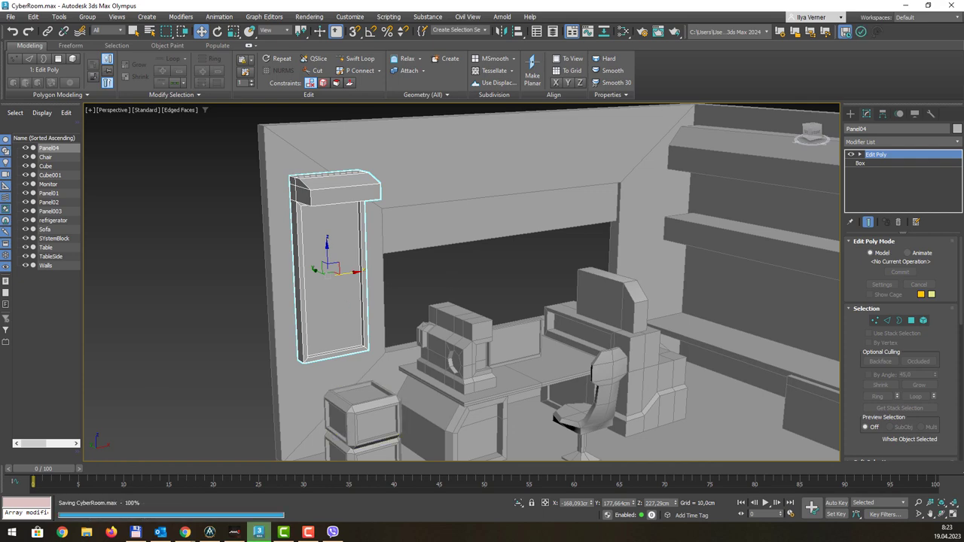
pyautogui.moveTo(580, 201)
pyautogui.keyDown('alt'); pyautogui.mouseDown(button='middle')
pyautogui.moveTo(528, 222)
pyautogui.moveTo(521, 204)
pyautogui.mouseUp(button='middle'); pyautogui.keyUp('alt')
pyautogui.press('alt')
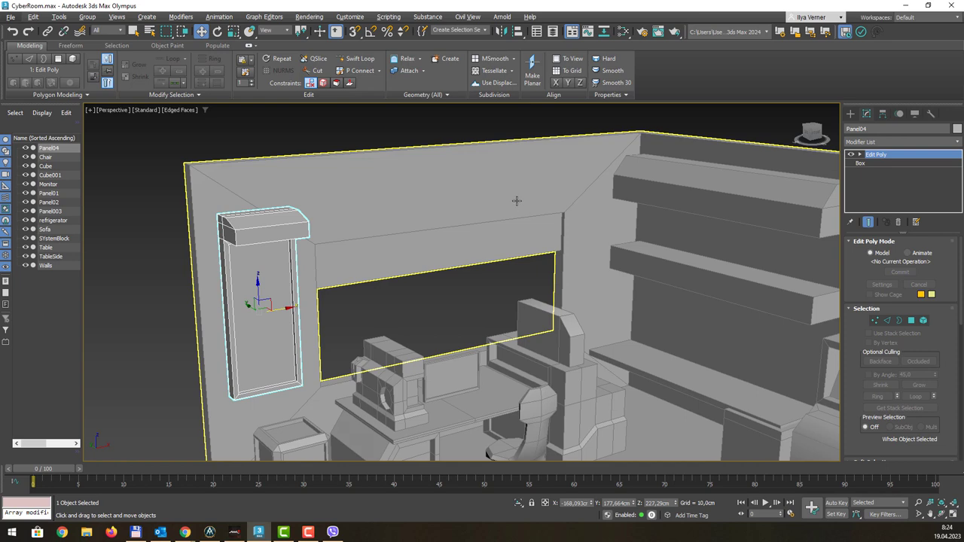
pyautogui.keyDown('alt'); pyautogui.moveTo(516, 201); pyautogui.dragTo(506, 194, button='middle'); pyautogui.keyUp('alt')
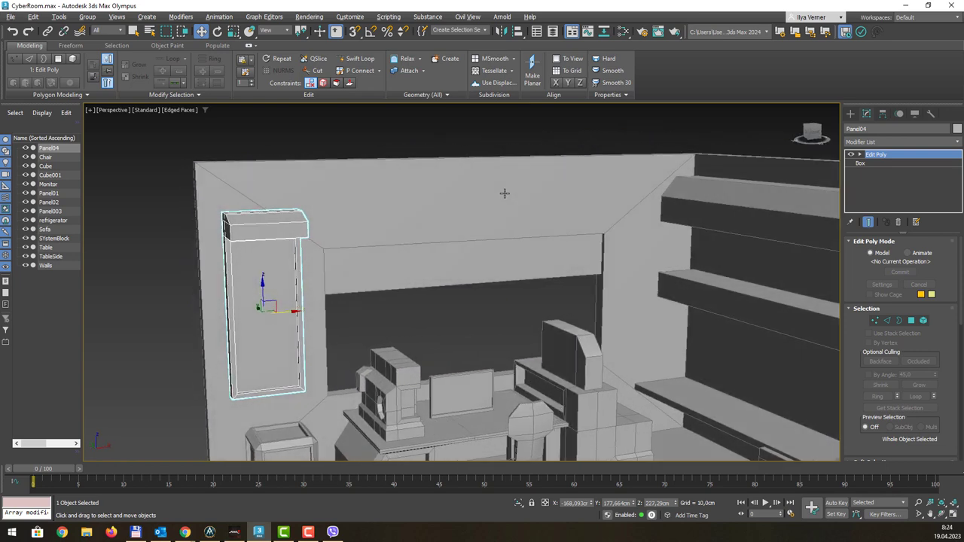
# Create a long box above the wall opening, 237.057 cm wide and 12.99 cm high.
pyautogui.click(849, 113)
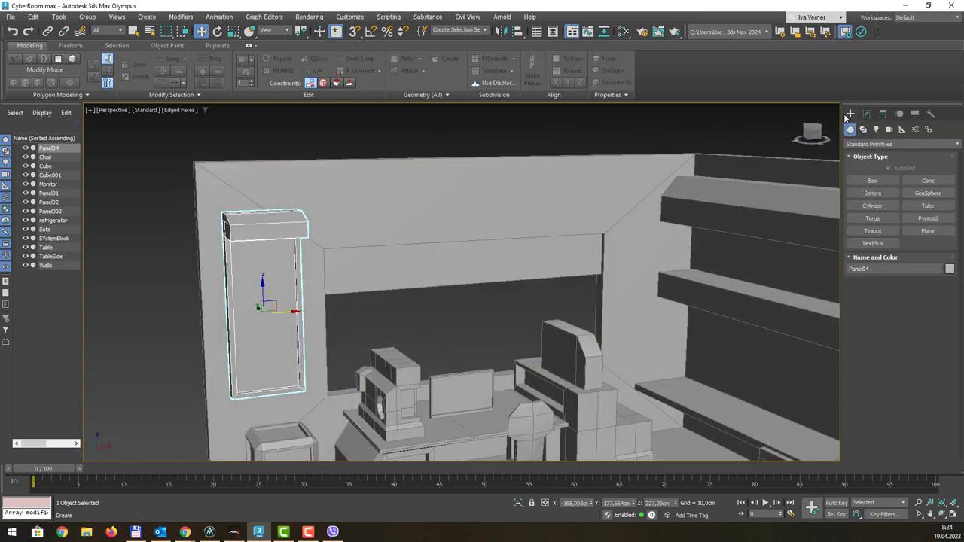
pyautogui.click(872, 181)
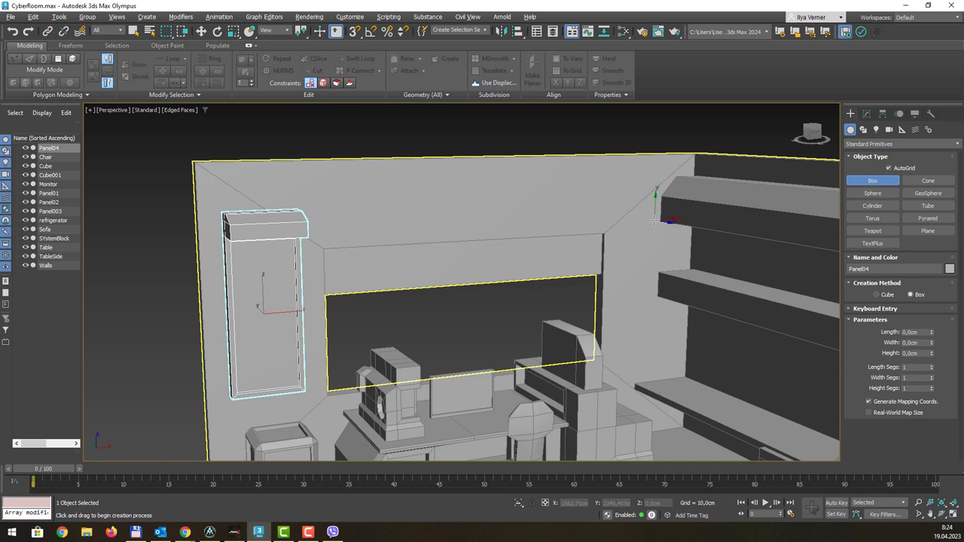
pyautogui.moveTo(650, 217)
pyautogui.mouseDown()
pyautogui.moveTo(315, 243)
pyautogui.moveTo(370, 243)
pyautogui.mouseUp()
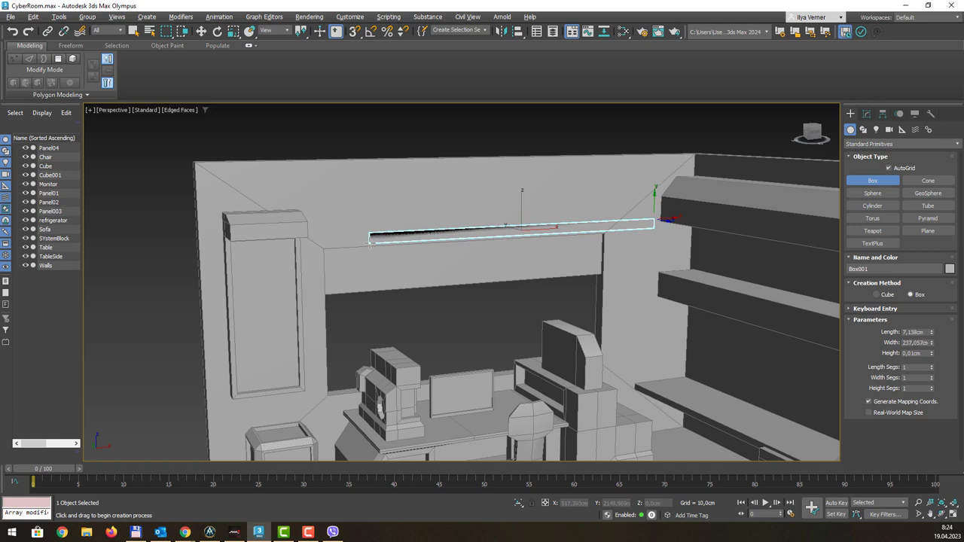
pyautogui.click(376, 247)
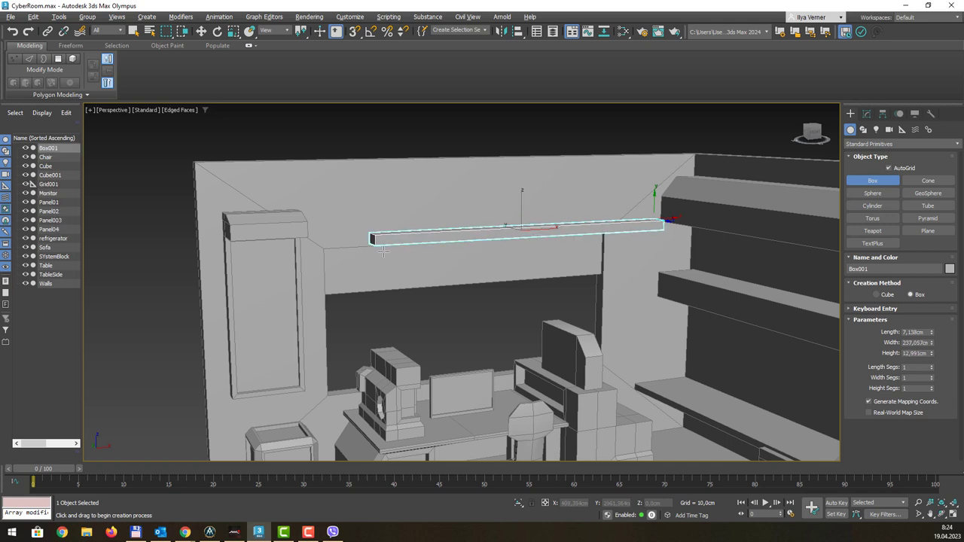
pyautogui.press('w')
# Rename the new box to Panel05.
pyautogui.click(867, 113)
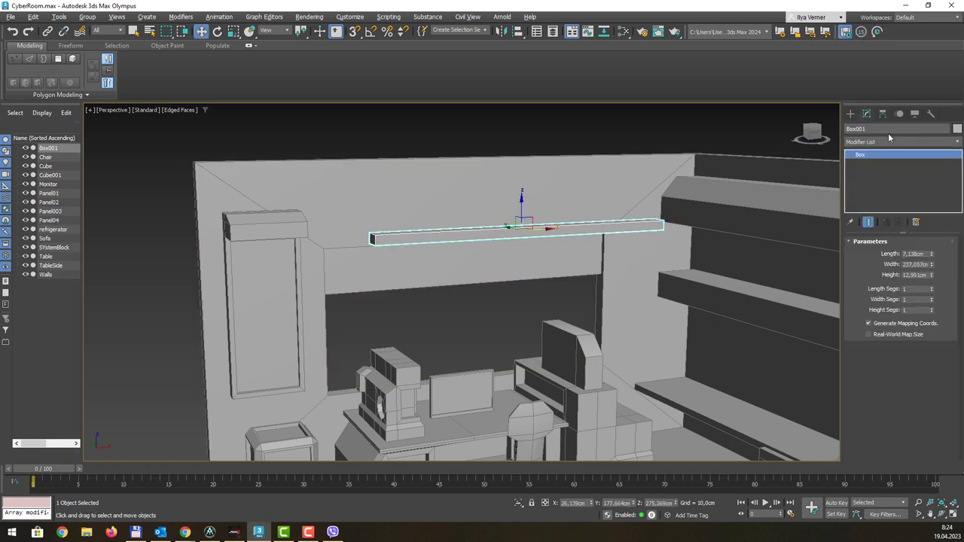
pyautogui.click(897, 130)
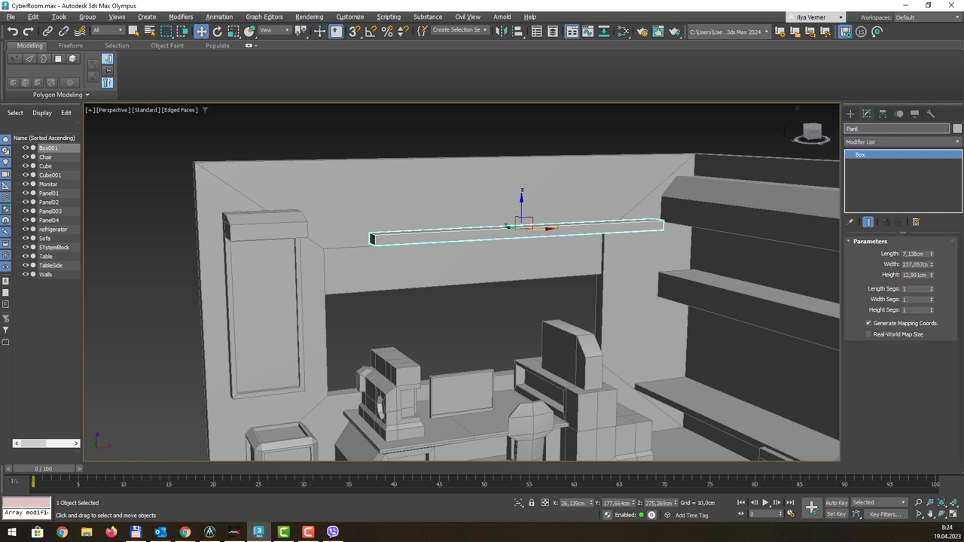
pyautogui.write('5')
pyautogui.press('Return')
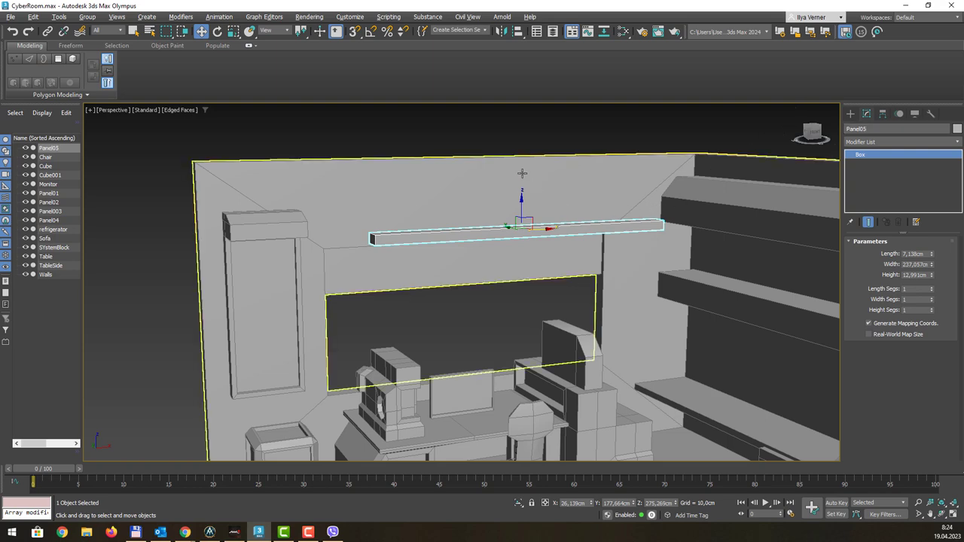
# Convert the beam to Edit Poly and push its front face out to deepen it.
pyautogui.scroll(1, 522, 174)
pyautogui.scroll(2, 519, 180)
pyautogui.scroll(1, 513, 186)
pyautogui.scroll(2, 509, 192)
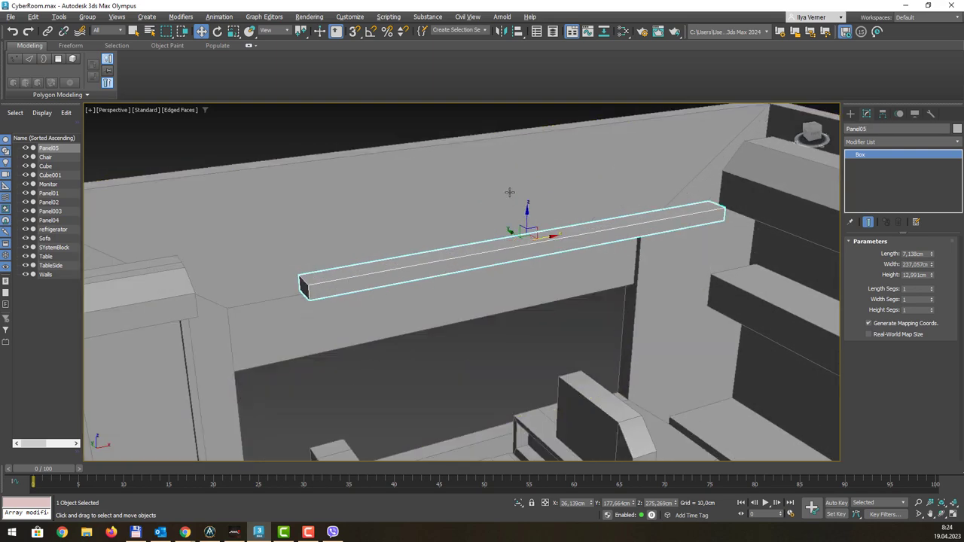
pyautogui.moveTo(509, 192)
pyautogui.keyDown('alt'); pyautogui.mouseDown(button='middle')
pyautogui.moveTo(492, 174)
pyautogui.moveTo(509, 189)
pyautogui.mouseUp(button='middle'); pyautogui.keyUp('alt')
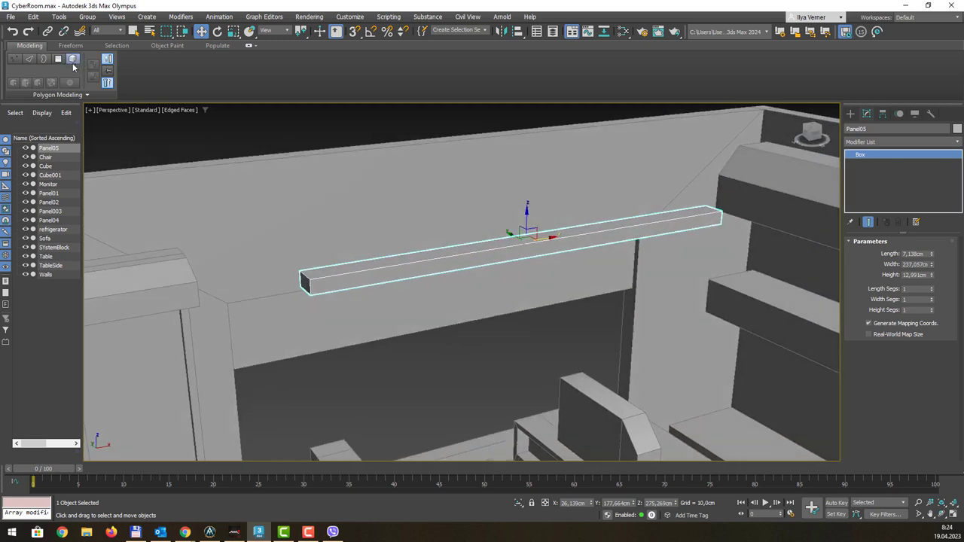
pyautogui.click(58, 58)
pyautogui.click(412, 264)
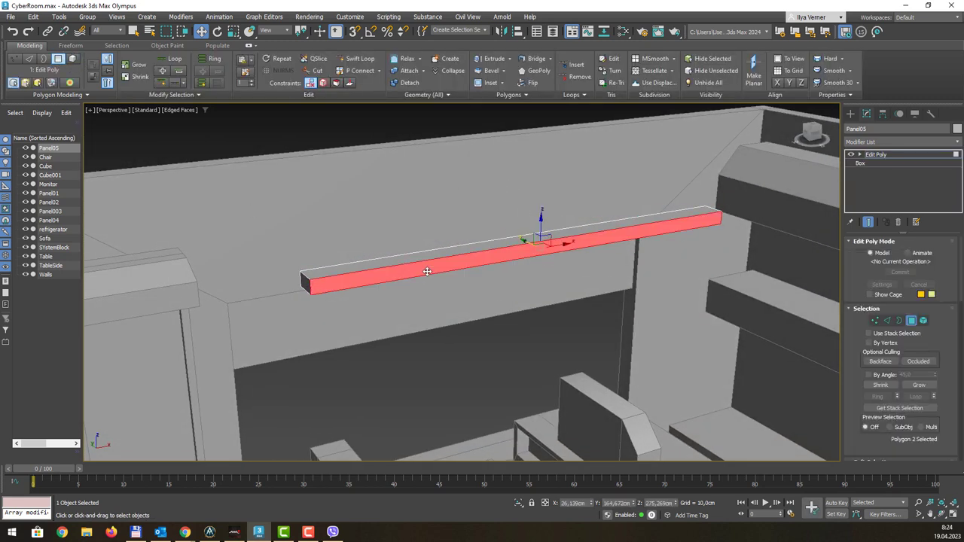
pyautogui.moveTo(528, 243)
pyautogui.mouseDown()
pyautogui.moveTo(537, 249)
pyautogui.moveTo(540, 201)
pyautogui.moveTo(540, 209)
pyautogui.mouseUp()
# Raise the beam's top face slightly and lift the whole beam higher on the wall.
pyautogui.click(493, 248)
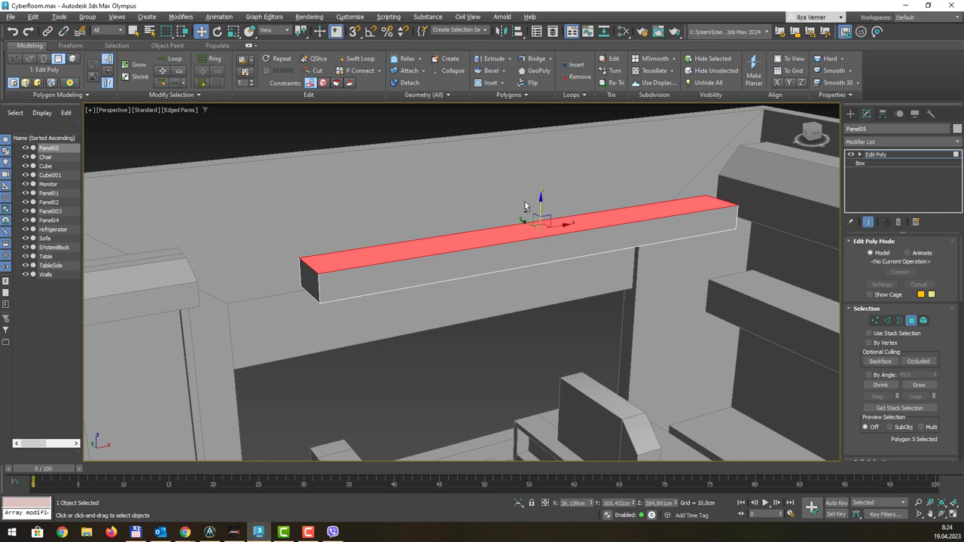
pyautogui.moveTo(521, 204)
pyautogui.keyDown('alt'); pyautogui.mouseDown(button='middle')
pyautogui.moveTo(495, 182)
pyautogui.moveTo(495, 201)
pyautogui.moveTo(520, 187)
pyautogui.moveTo(531, 205)
pyautogui.mouseUp(button='middle'); pyautogui.keyUp('alt')
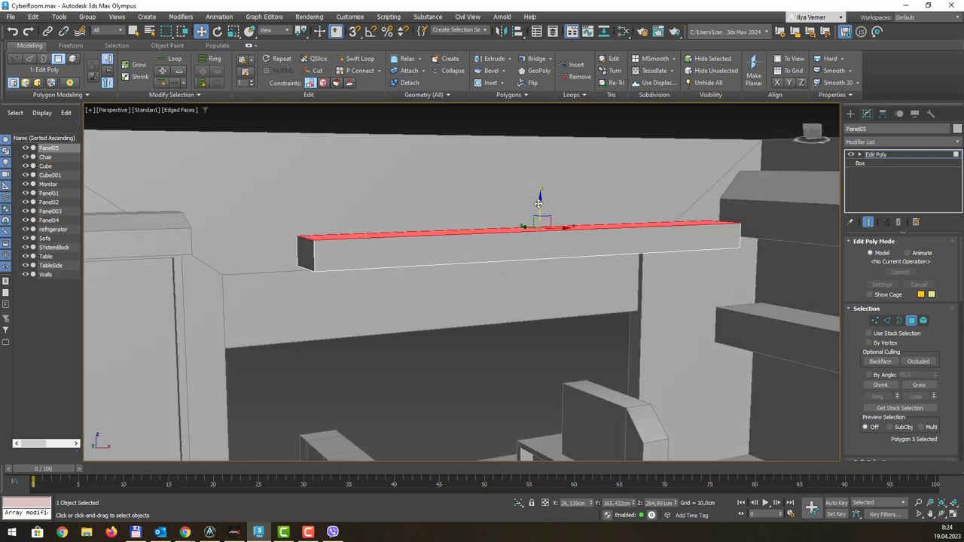
pyautogui.moveTo(539, 200); pyautogui.dragTo(539, 196)
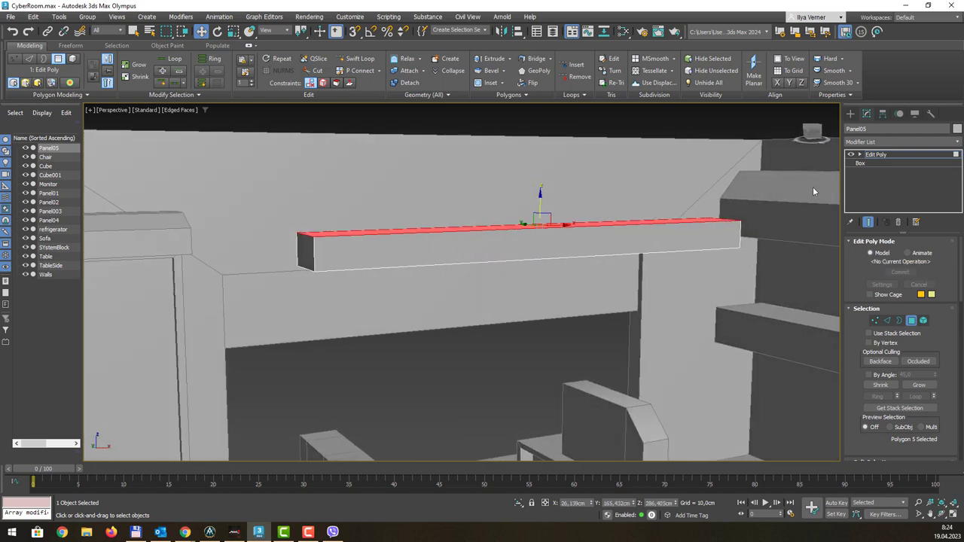
pyautogui.click(870, 156)
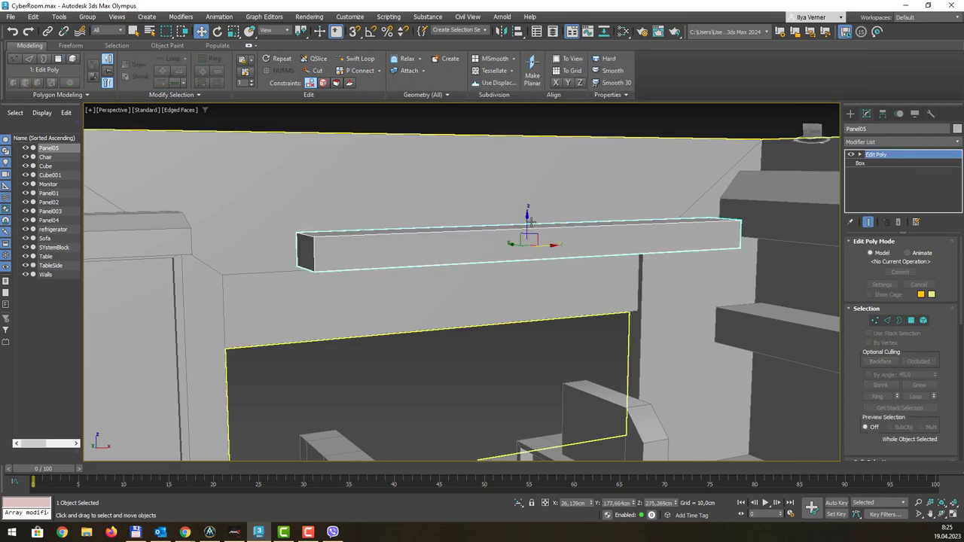
pyautogui.moveTo(527, 223); pyautogui.dragTo(525, 199)
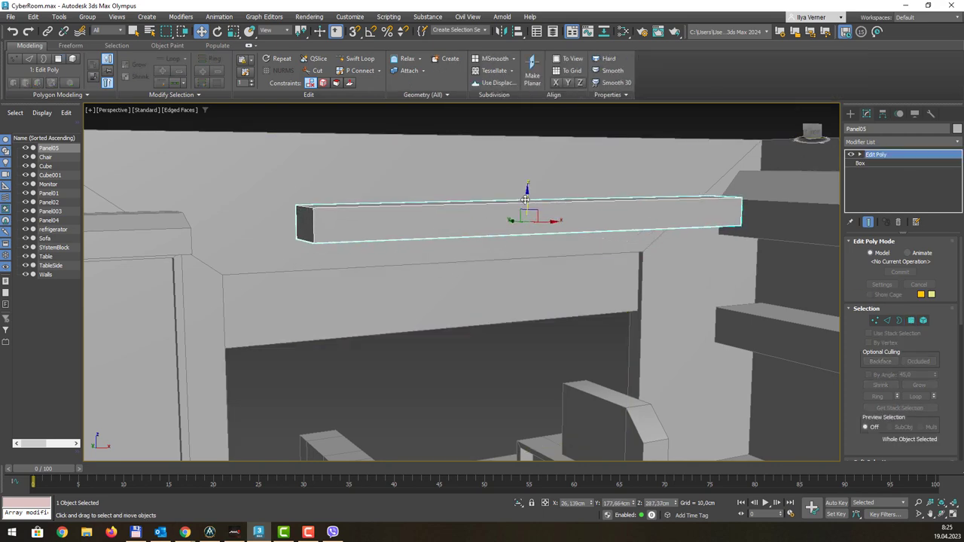
# Check the beam in front view, then raise its top face in several moves to heighten it.
pyautogui.press('f')
pyautogui.press('z')
pyautogui.scroll(-4, 445, 200)
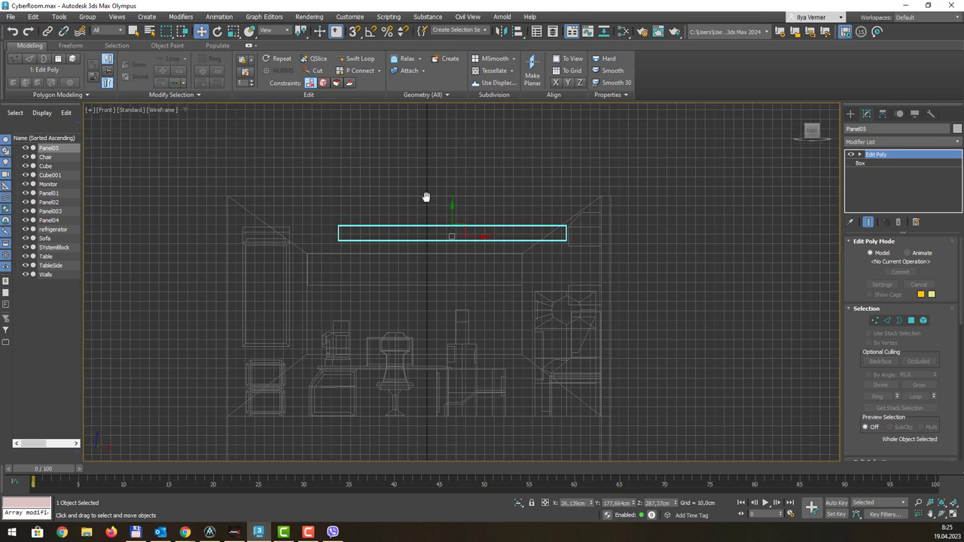
pyautogui.moveTo(425, 197); pyautogui.dragTo(437, 243, button='middle')
pyautogui.scroll(2, 334, 273)
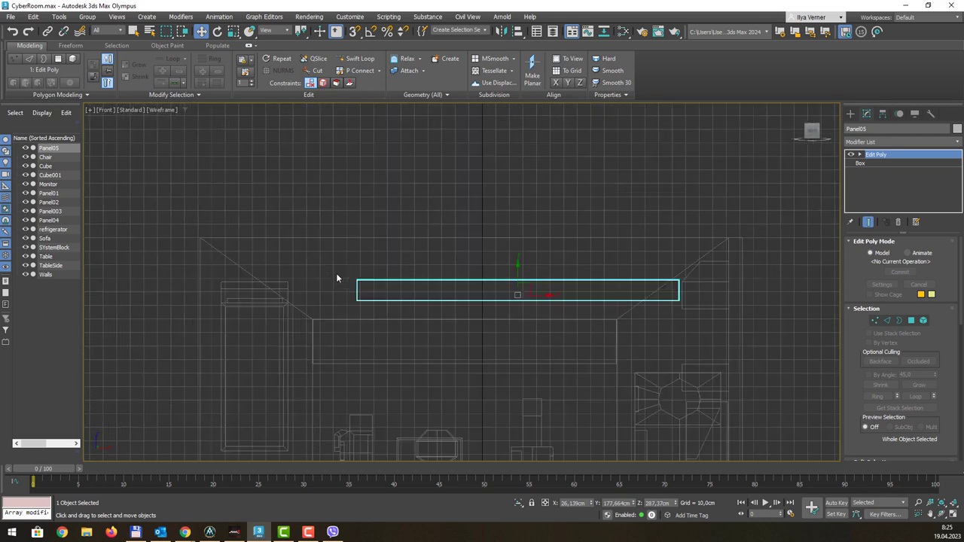
pyautogui.scroll(2, 332, 279)
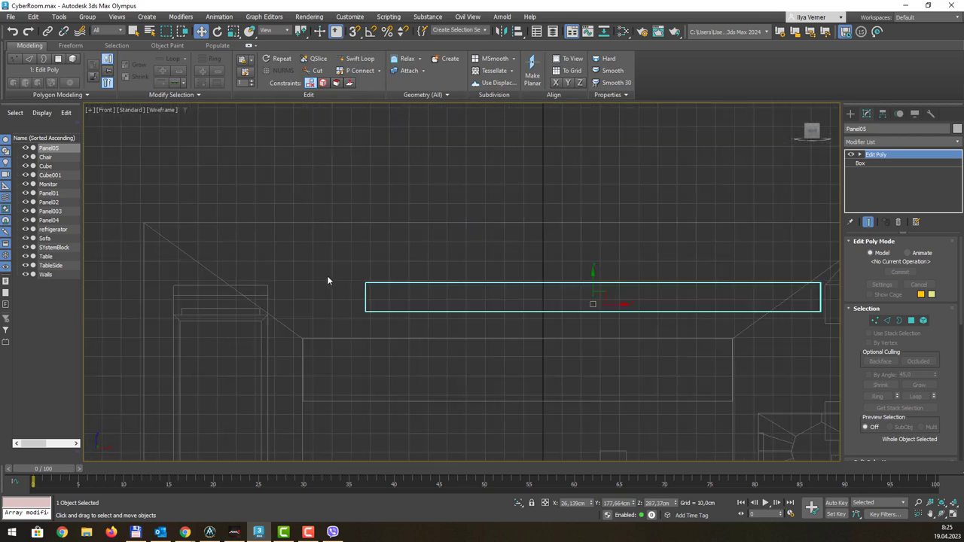
pyautogui.press('p')
pyautogui.moveTo(370, 213)
pyautogui.mouseDown(button='middle')
pyautogui.moveTo(391, 226)
pyautogui.moveTo(391, 259)
pyautogui.mouseUp(button='middle')
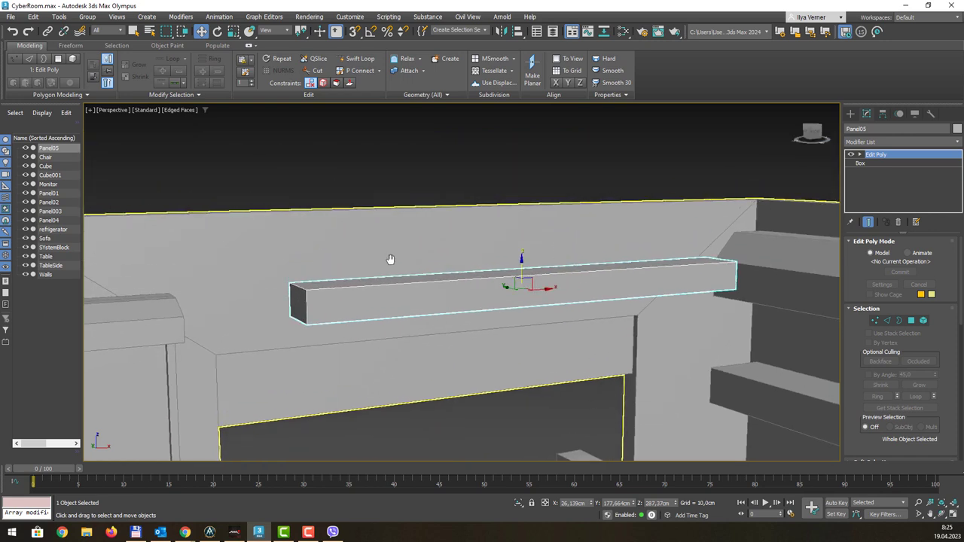
pyautogui.press('4')
pyautogui.click(407, 277)
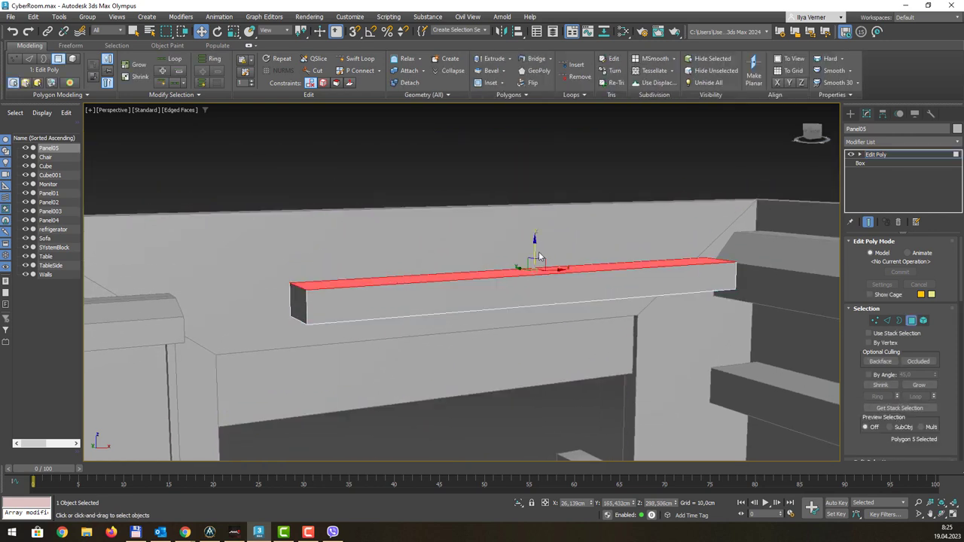
pyautogui.keyDown('shift'); pyautogui.moveTo(534, 247); pyautogui.dragTo(534, 217); pyautogui.keyUp('shift')
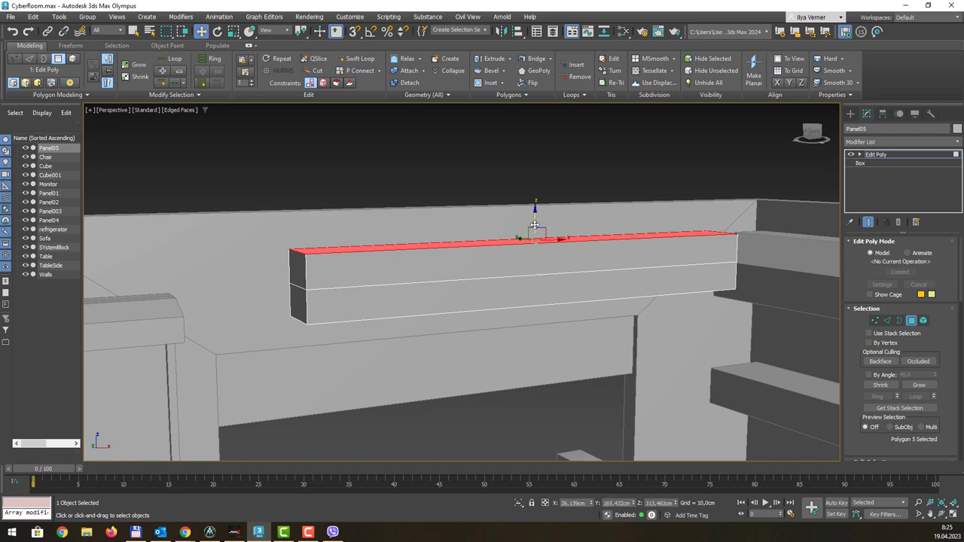
pyautogui.keyDown('shift'); pyautogui.moveTo(534, 217); pyautogui.dragTo(535, 210); pyautogui.keyUp('shift')
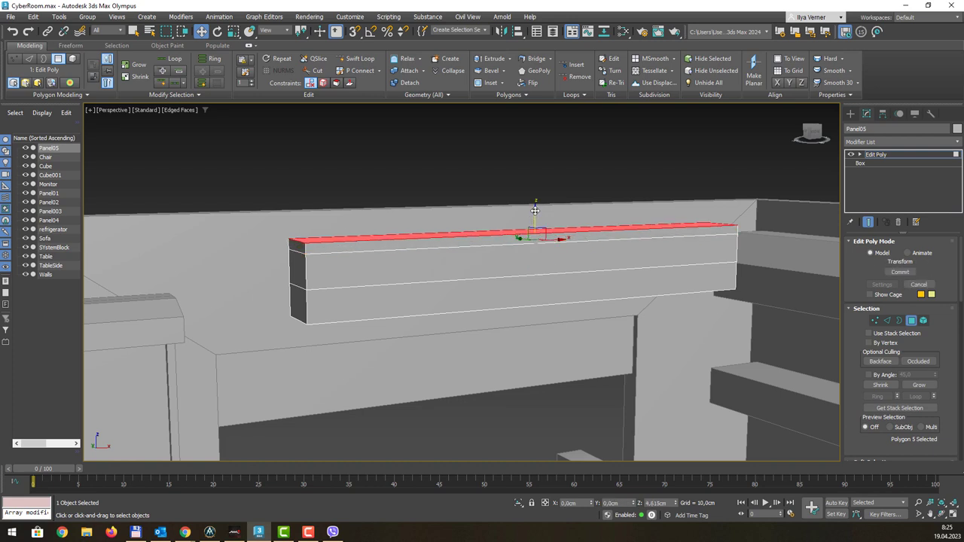
pyautogui.moveTo(535, 210); pyautogui.dragTo(535, 194)
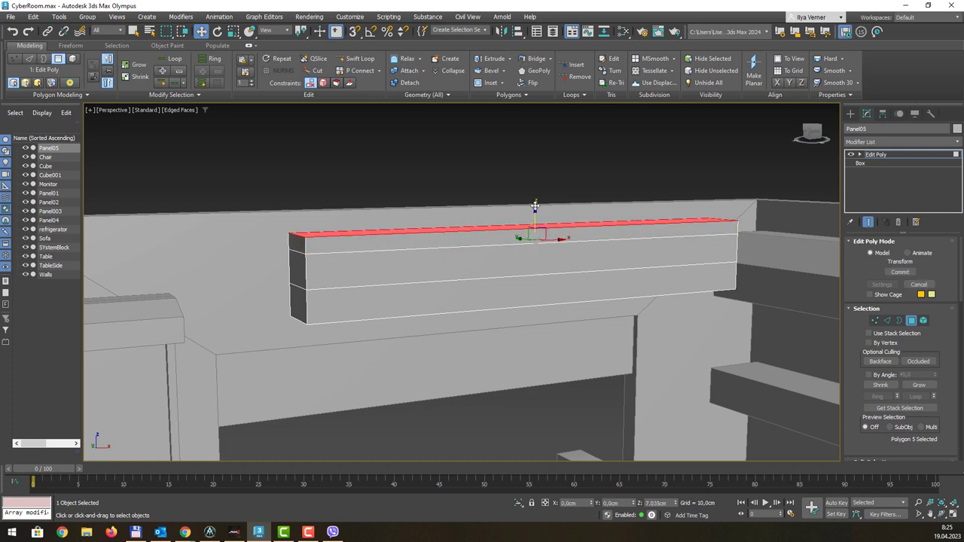
# Stretch the beam's two left-end polygons outward along X to reach the wall corner.
pyautogui.click(300, 242)
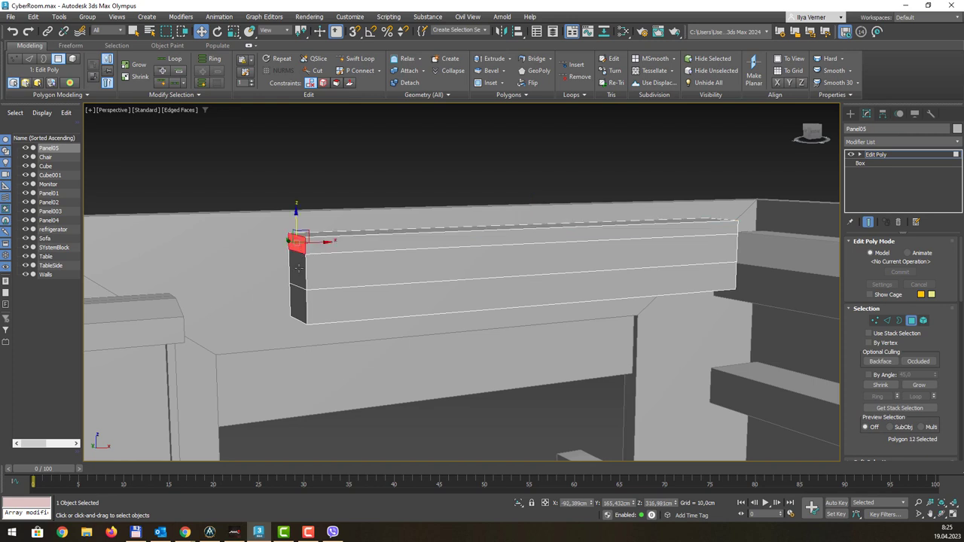
pyautogui.keyDown('ctrl'); pyautogui.click(301, 265); pyautogui.keyUp('ctrl')
pyautogui.scroll(-5, 248, 277)
pyautogui.moveTo(168, 239); pyautogui.dragTo(334, 256, button='middle')
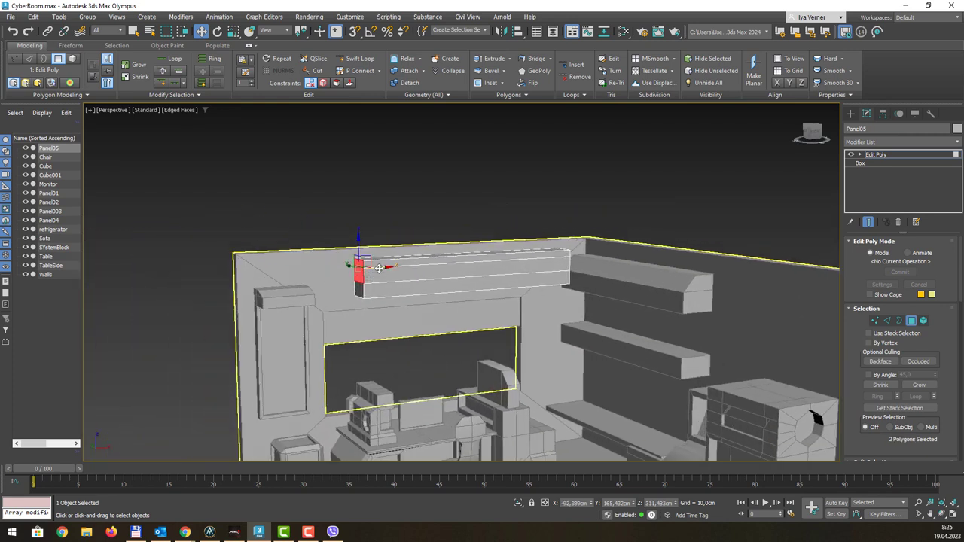
pyautogui.moveTo(377, 267); pyautogui.dragTo(276, 264)
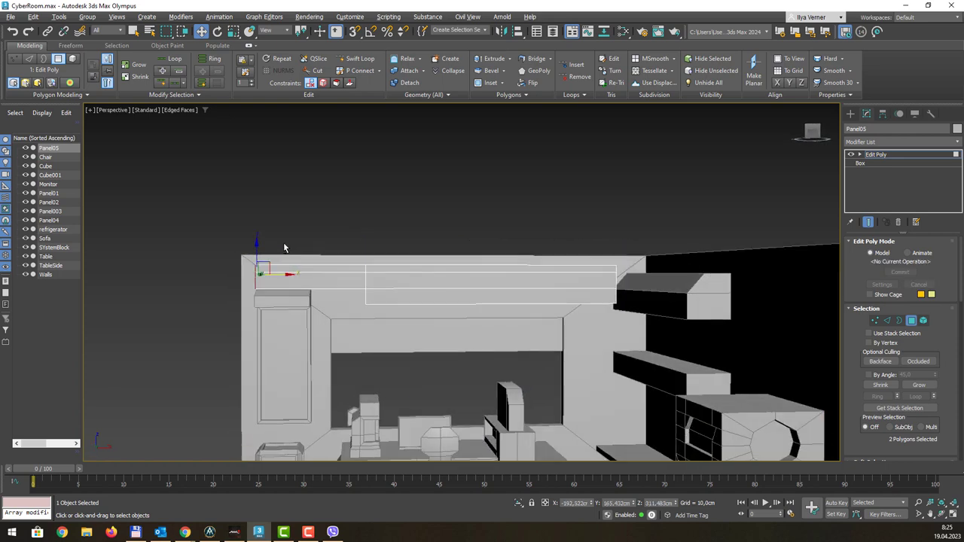
pyautogui.keyDown('alt'); pyautogui.moveTo(307, 254); pyautogui.dragTo(321, 261, button='middle'); pyautogui.keyUp('alt')
pyautogui.scroll(3, 286, 244)
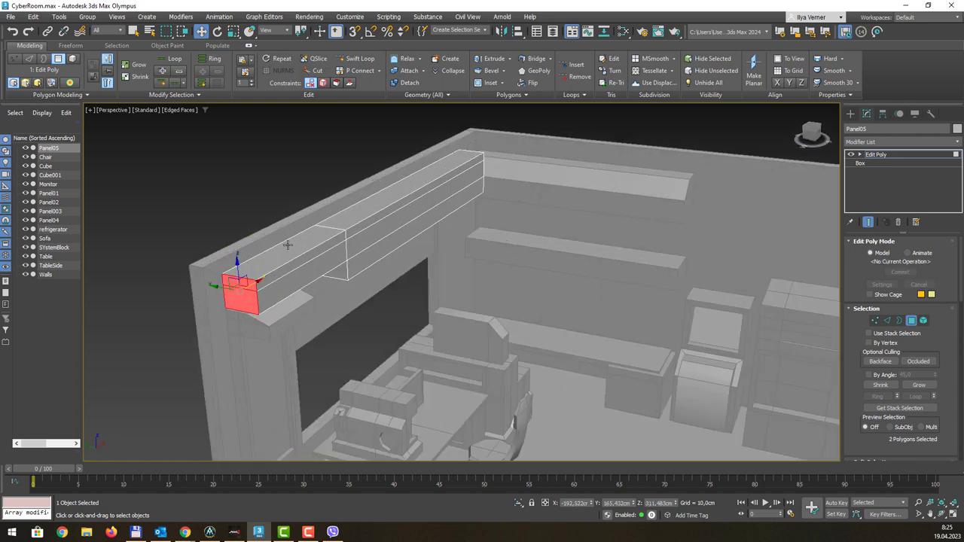
# Select the beam's top edge loop and shift it sideways to form a peaked top.
pyautogui.press('2')
pyautogui.doubleClick(284, 264)
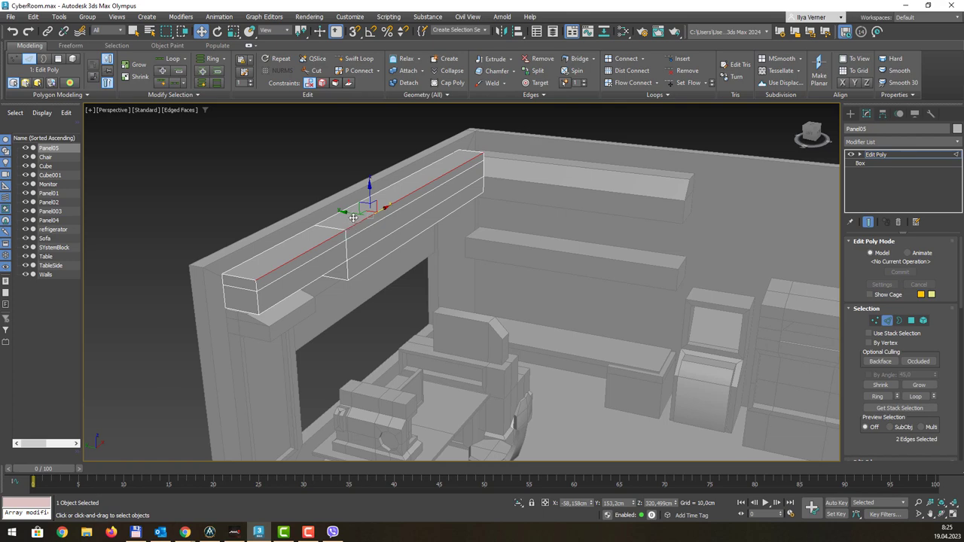
pyautogui.moveTo(351, 214); pyautogui.dragTo(336, 212)
pyautogui.moveTo(336, 213)
pyautogui.keyDown('alt'); pyautogui.mouseDown(button='middle')
pyautogui.moveTo(380, 178)
pyautogui.moveTo(355, 198)
pyautogui.mouseUp(button='middle'); pyautogui.keyUp('alt')
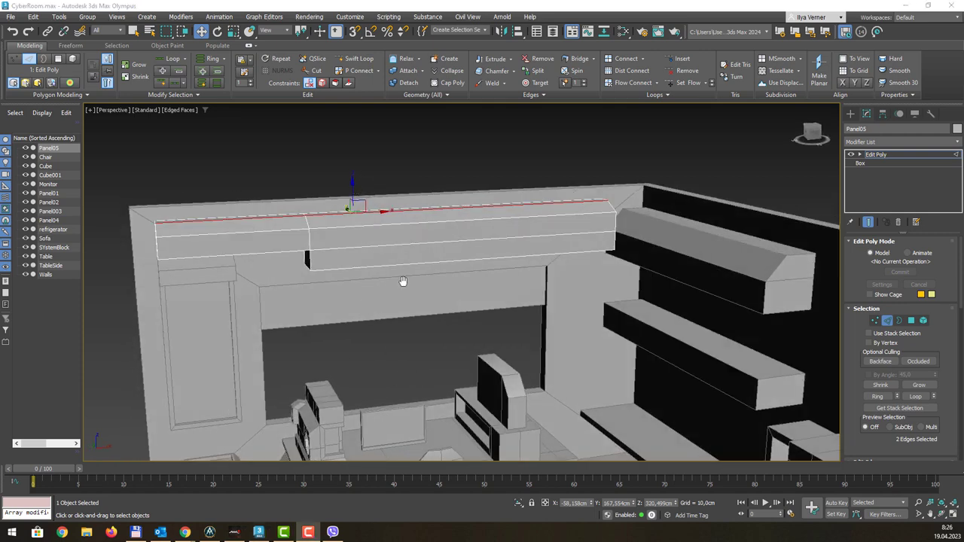
pyautogui.scroll(-3, 403, 281)
pyautogui.scroll(-2, 485, 234)
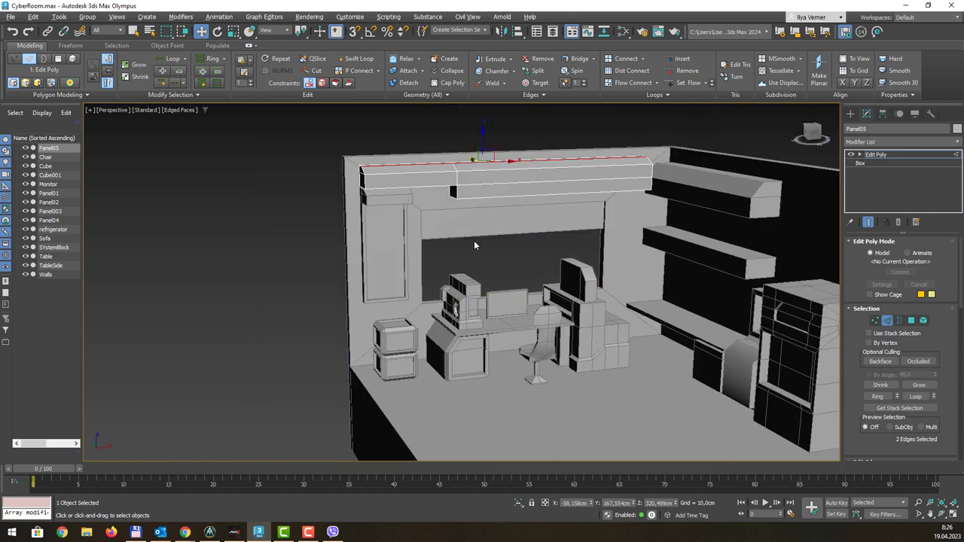
pyautogui.keyDown('alt'); pyautogui.moveTo(473, 241); pyautogui.dragTo(617, 242, button='middle'); pyautogui.keyUp('alt')
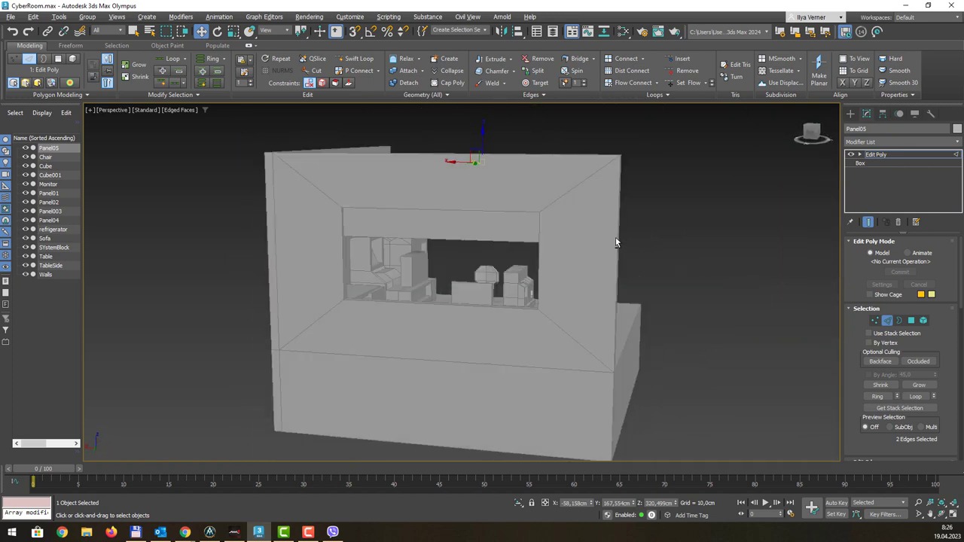
# Select the Walls object's lower front polygon and move it outward along X to extend the base.
pyautogui.press('2')
pyautogui.click(464, 397)
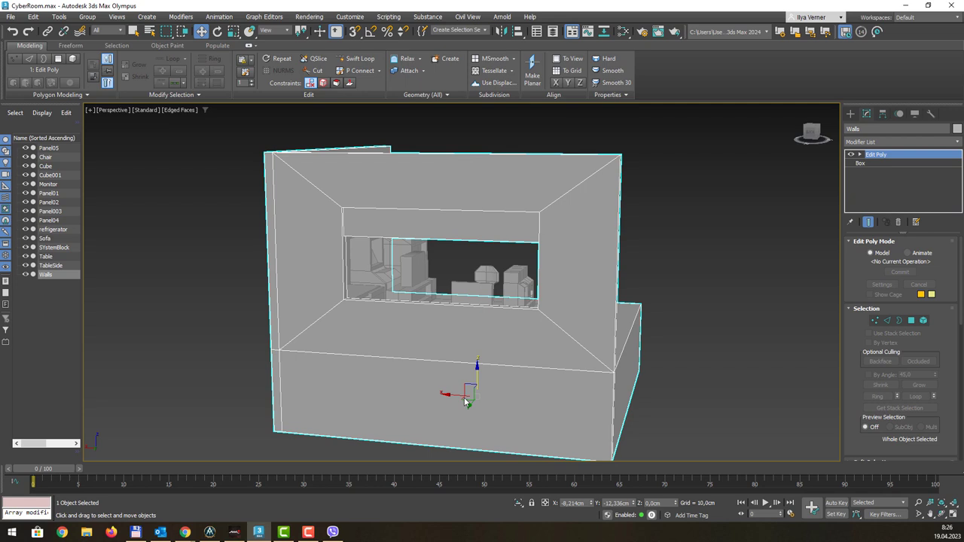
pyautogui.press('4')
pyautogui.click(451, 400)
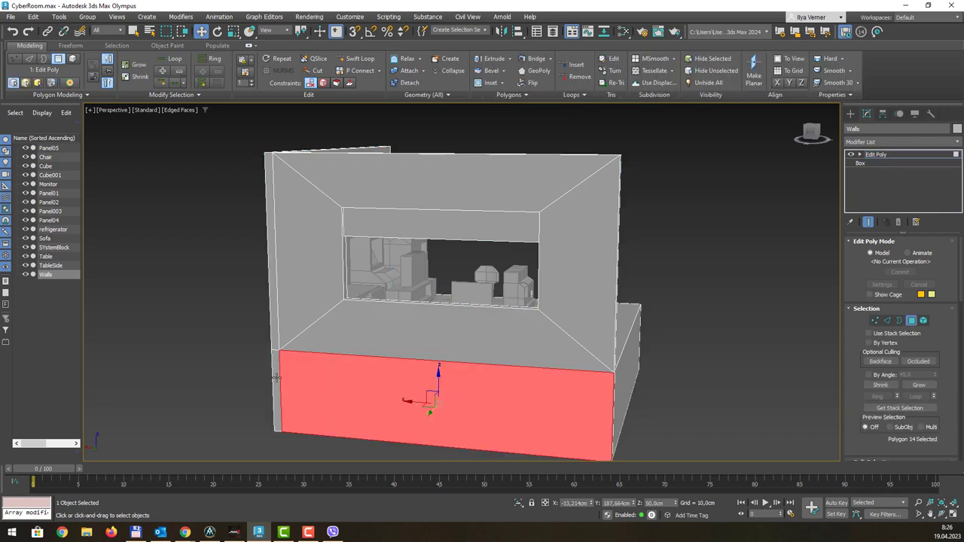
pyautogui.keyDown('alt'); pyautogui.moveTo(516, 367); pyautogui.dragTo(517, 367, button='middle'); pyautogui.keyUp('alt')
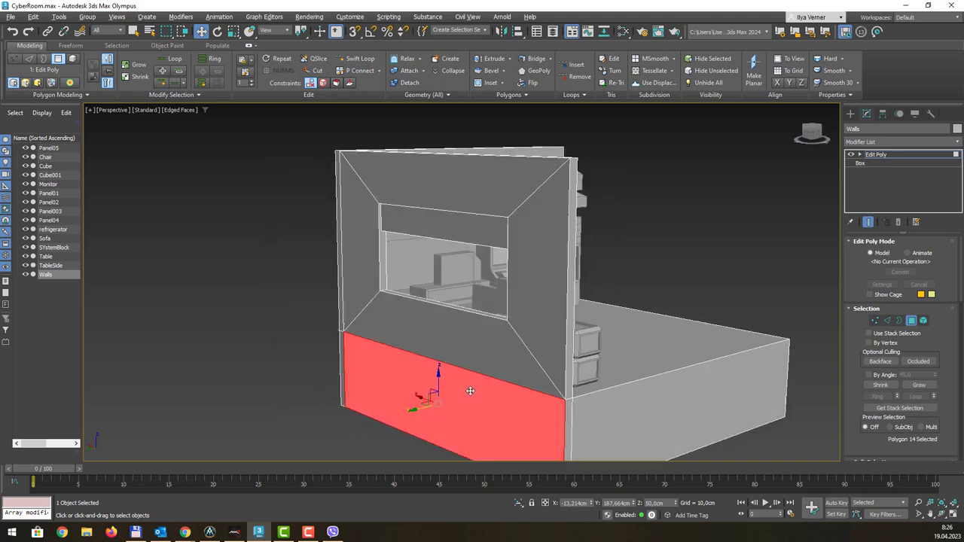
pyautogui.keyDown('alt'); pyautogui.moveTo(507, 392); pyautogui.dragTo(454, 388, button='middle'); pyautogui.keyUp('alt')
pyautogui.moveTo(419, 406); pyautogui.dragTo(313, 414)
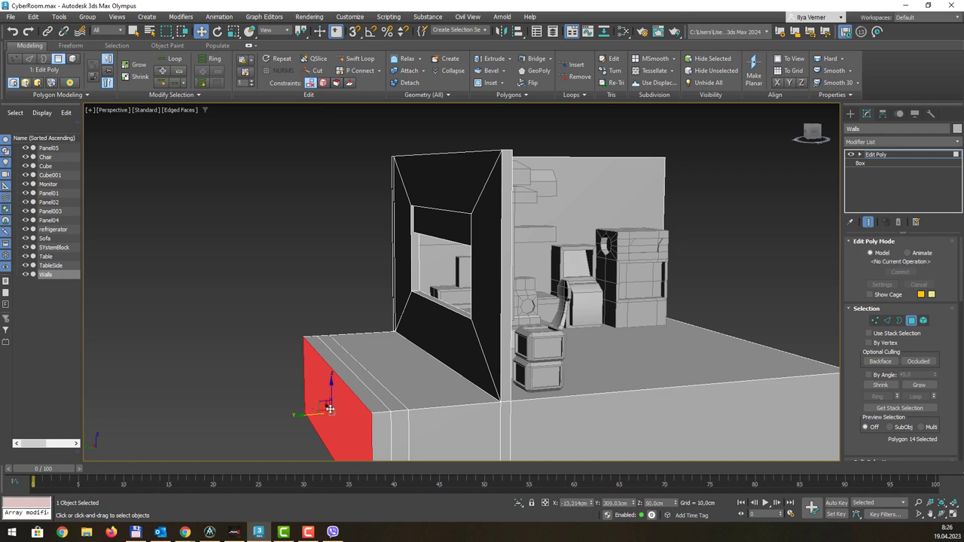
# Raise the two top strip polygons of the extended base upward in Z into a low wall.
pyautogui.click(365, 399)
pyautogui.keyDown('ctrl'); pyautogui.click(385, 398); pyautogui.keyUp('ctrl')
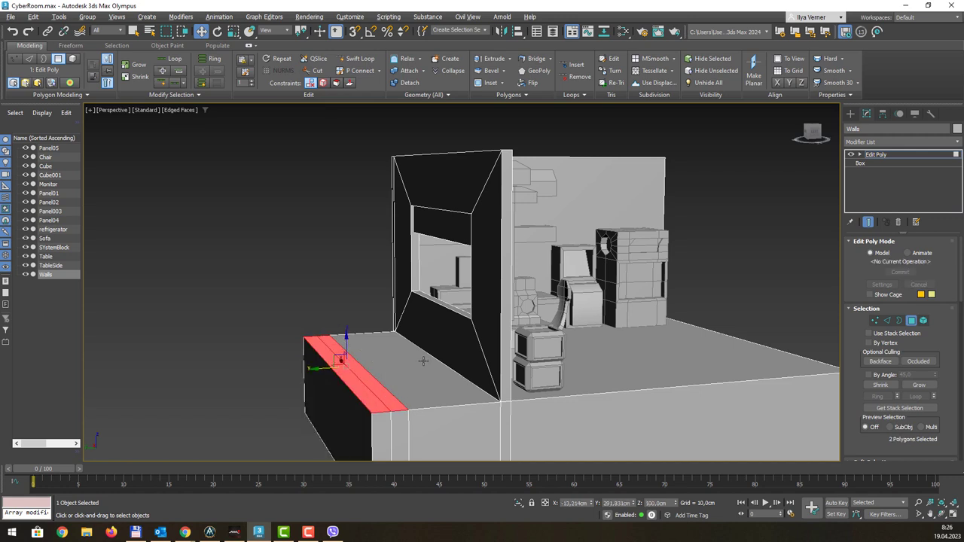
pyautogui.keyDown('alt'); pyautogui.moveTo(424, 361); pyautogui.dragTo(413, 360, button='middle'); pyautogui.keyUp('alt')
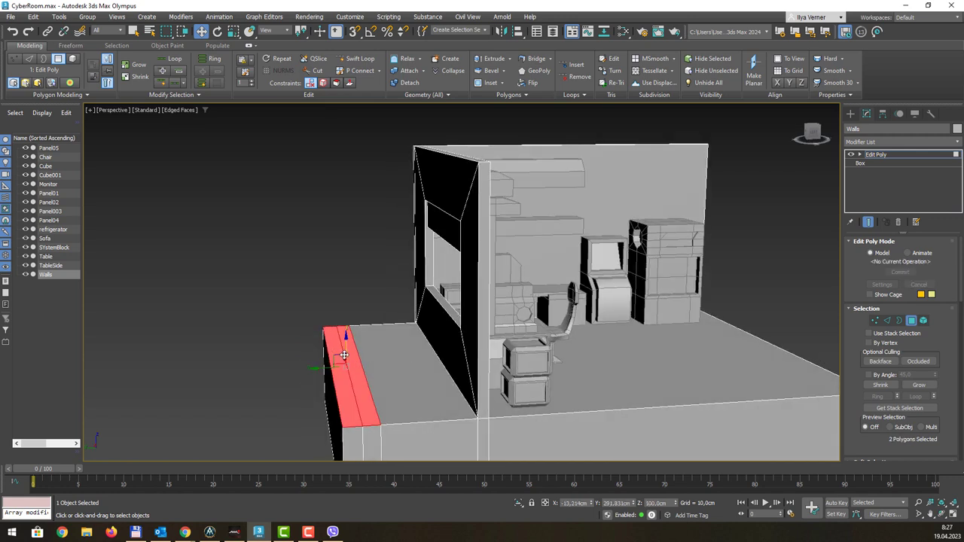
pyautogui.moveTo(347, 349); pyautogui.dragTo(352, 288)
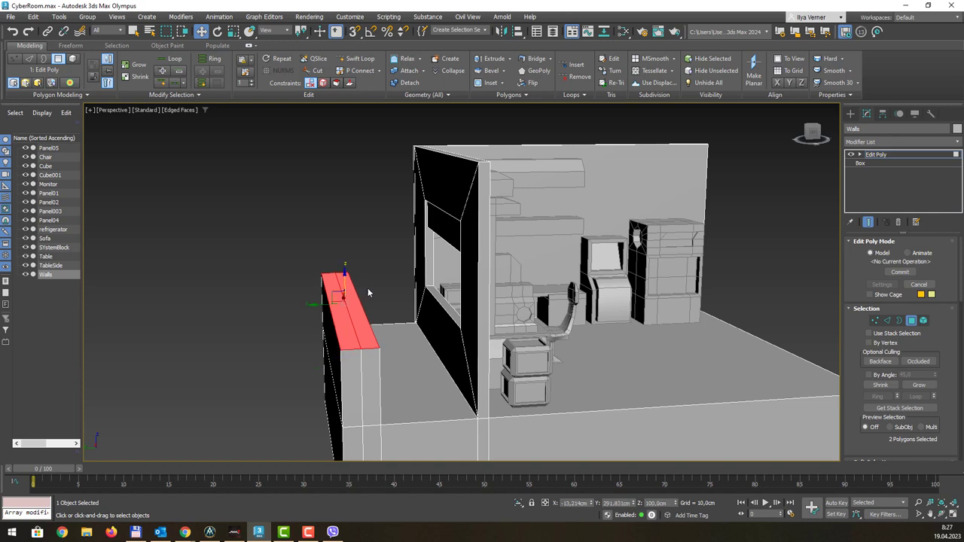
pyautogui.keyDown('alt'); pyautogui.moveTo(367, 287); pyautogui.dragTo(298, 335, button='middle'); pyautogui.keyUp('alt')
# Lower the new wall's top edge to slope it, then raise the wall's top face.
pyautogui.press('2')
pyautogui.click(298, 334)
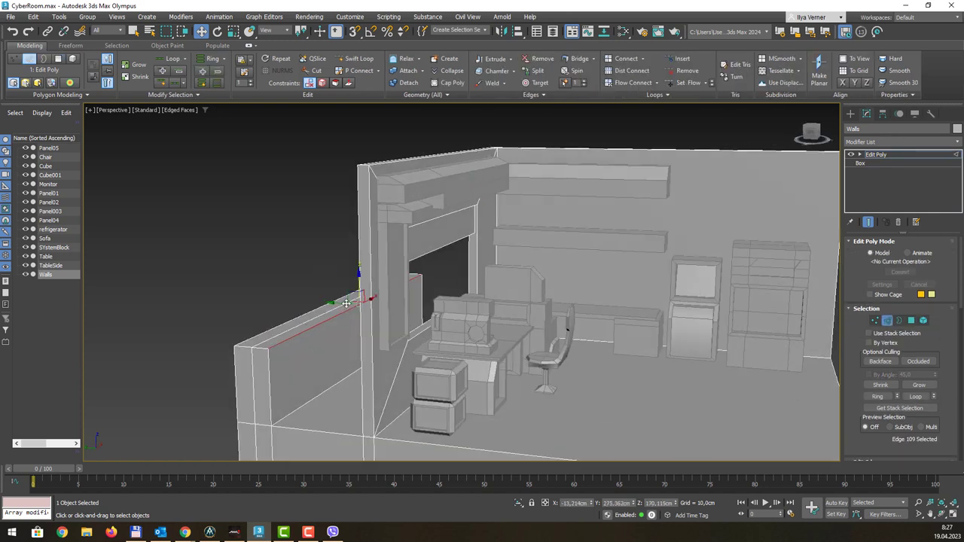
pyautogui.moveTo(368, 288); pyautogui.dragTo(356, 316)
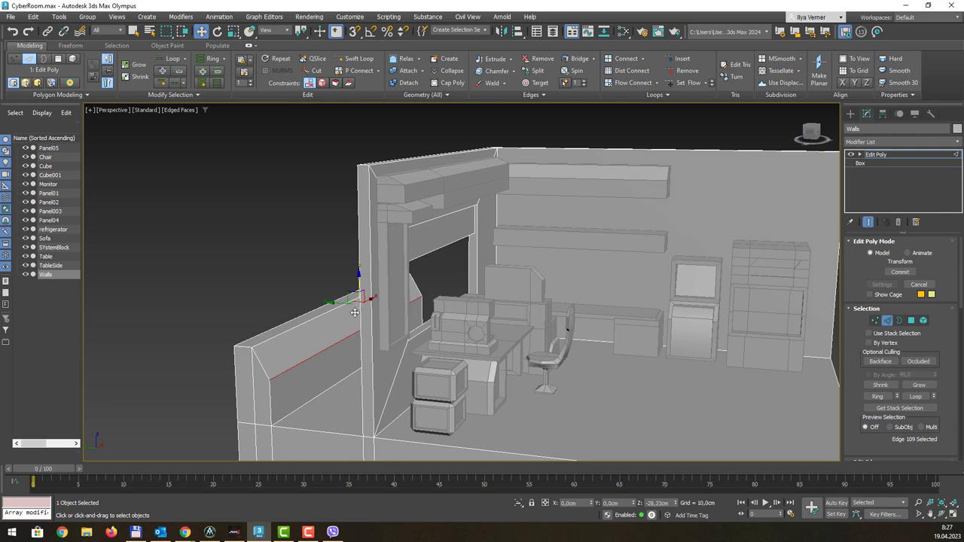
pyautogui.keyDown('alt'); pyautogui.moveTo(297, 300); pyautogui.dragTo(329, 296, button='middle'); pyautogui.keyUp('alt')
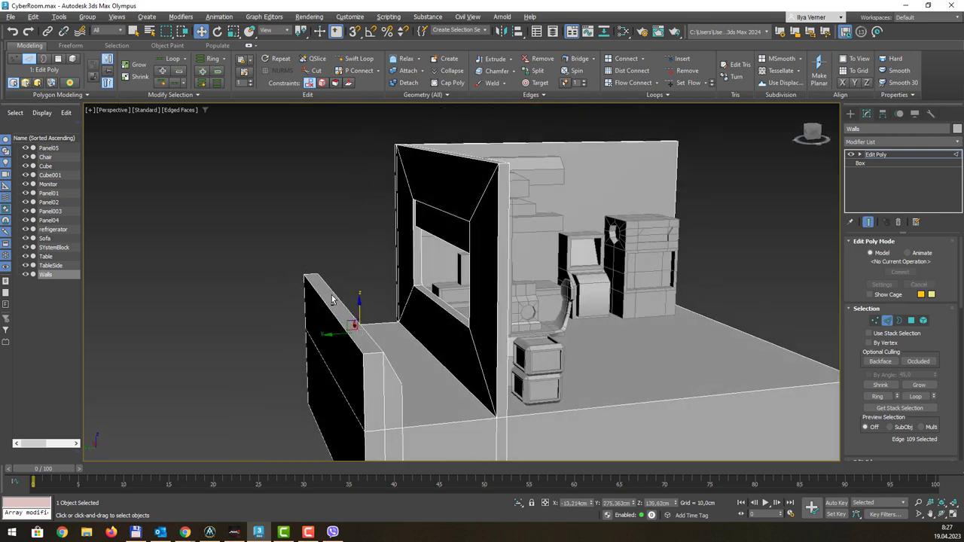
pyautogui.press('4')
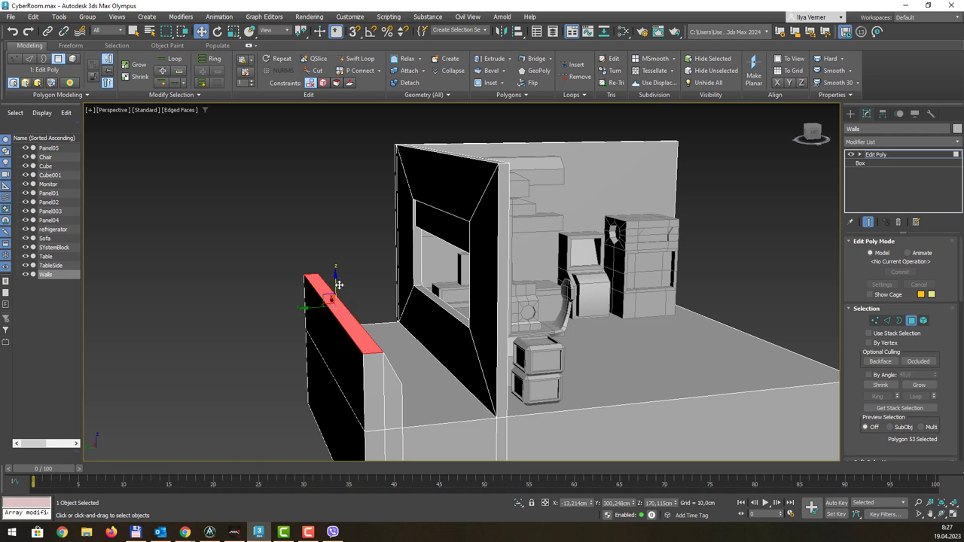
pyautogui.moveTo(336, 285); pyautogui.dragTo(341, 217)
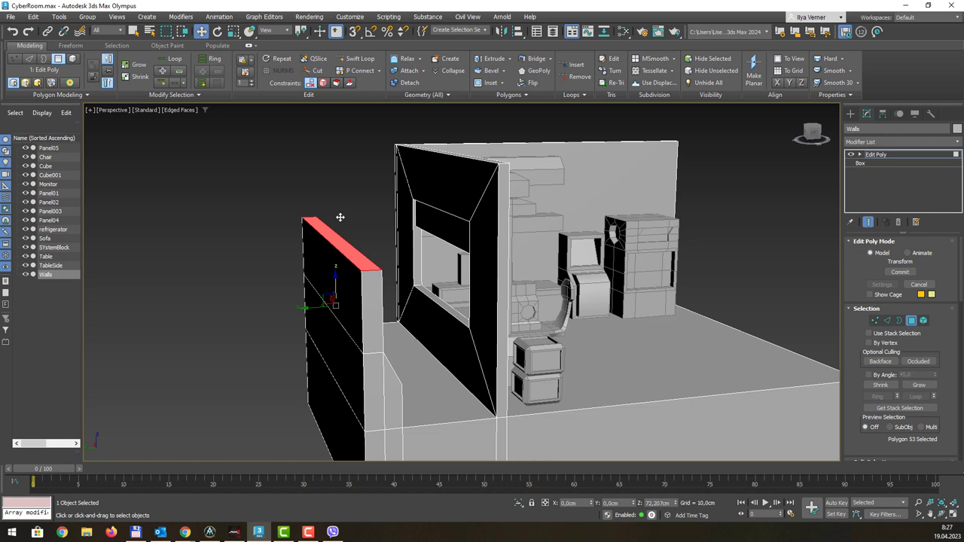
pyautogui.keyDown('alt'); pyautogui.moveTo(350, 207); pyautogui.dragTo(359, 220, button='middle'); pyautogui.keyUp('alt')
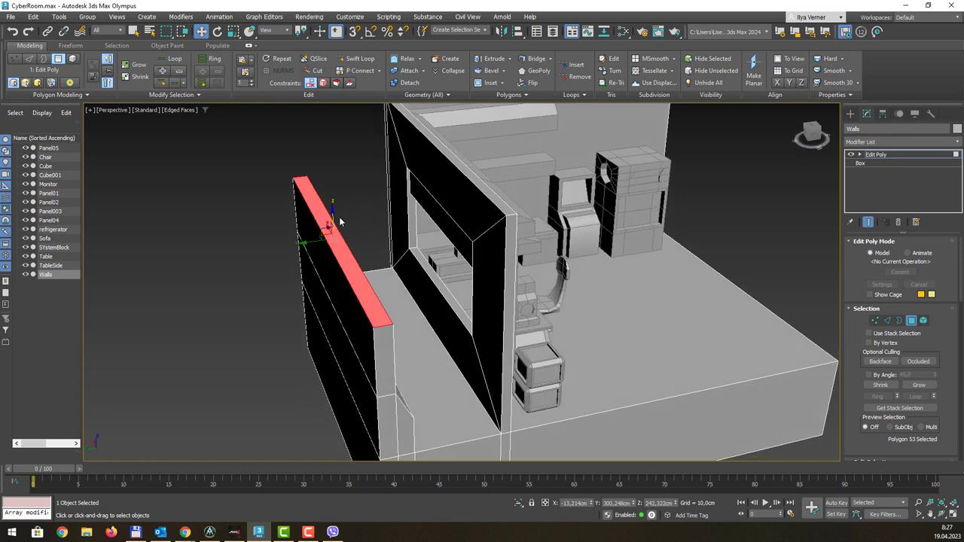
pyautogui.moveTo(332, 219); pyautogui.dragTo(339, 241)
# Narrow the top face slightly and stretch it upward until the side wall reaches full height.
pyautogui.press('r')
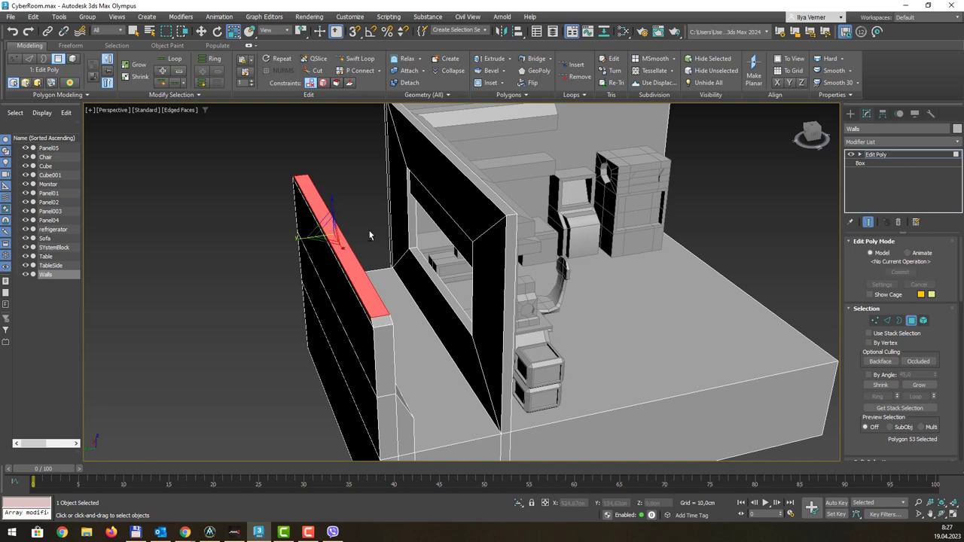
pyautogui.keyDown('alt'); pyautogui.moveTo(370, 232); pyautogui.dragTo(318, 232, button='middle'); pyautogui.keyUp('alt')
pyautogui.moveTo(306, 234); pyautogui.dragTo(308, 235)
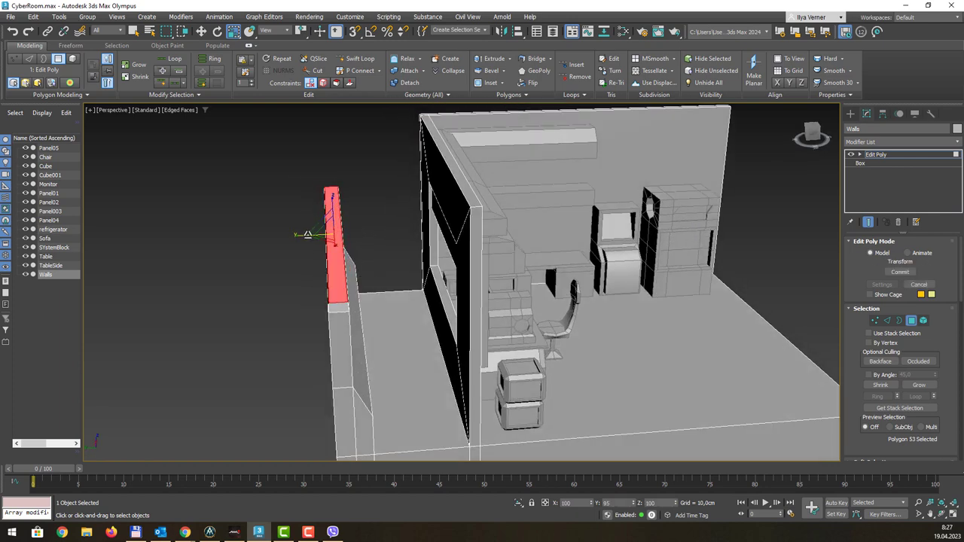
pyautogui.press('w')
pyautogui.moveTo(377, 239)
pyautogui.keyDown('alt'); pyautogui.mouseDown(button='middle')
pyautogui.moveTo(374, 229)
pyautogui.moveTo(351, 232)
pyautogui.mouseUp(button='middle'); pyautogui.keyUp('alt')
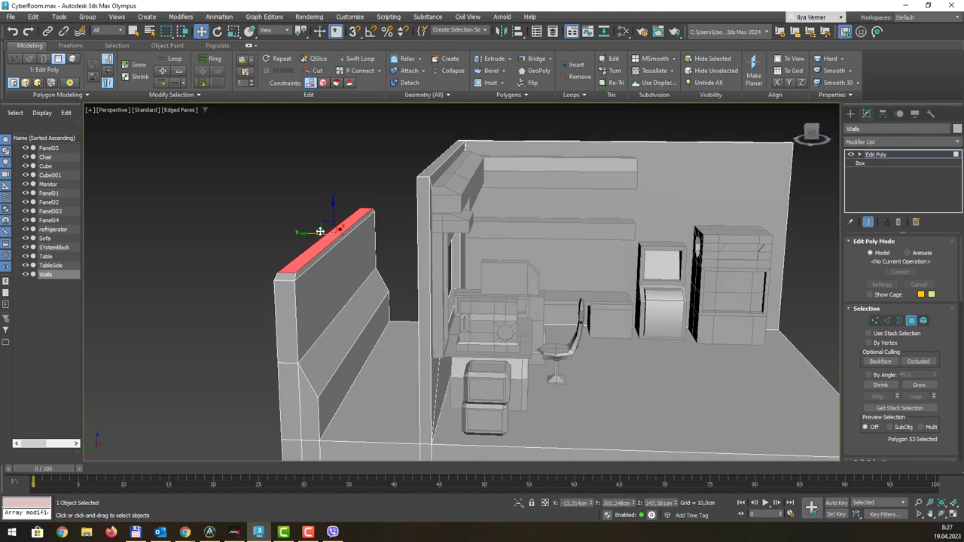
pyautogui.moveTo(321, 231); pyautogui.dragTo(318, 231)
pyautogui.keyDown('alt'); pyautogui.moveTo(318, 231); pyautogui.dragTo(340, 238, button='middle'); pyautogui.keyUp('alt')
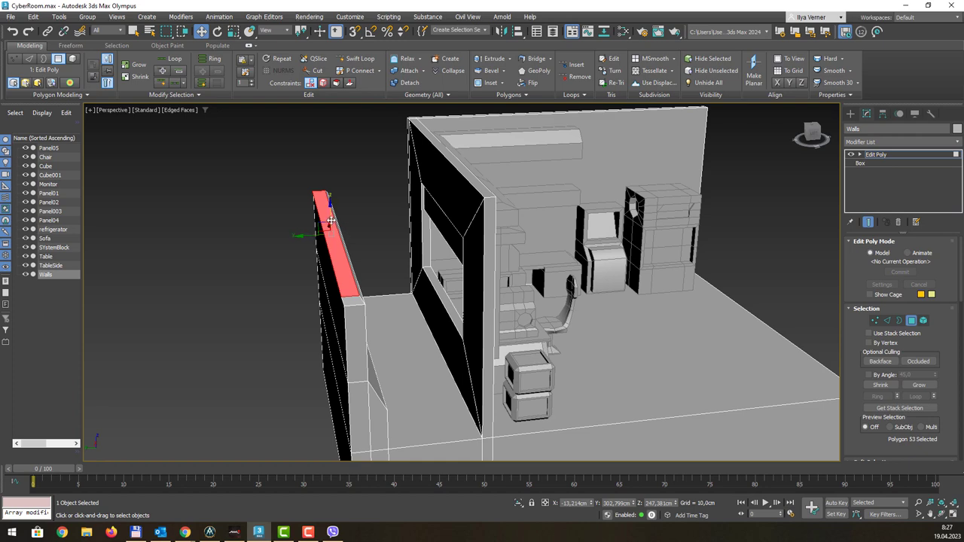
pyautogui.moveTo(330, 216); pyautogui.dragTo(345, 106)
pyautogui.moveTo(436, 210)
pyautogui.keyDown('alt'); pyautogui.mouseDown(button='middle')
pyautogui.moveTo(416, 193)
pyautogui.moveTo(414, 226)
pyautogui.moveTo(373, 202)
pyautogui.mouseUp(button='middle'); pyautogui.keyUp('alt')
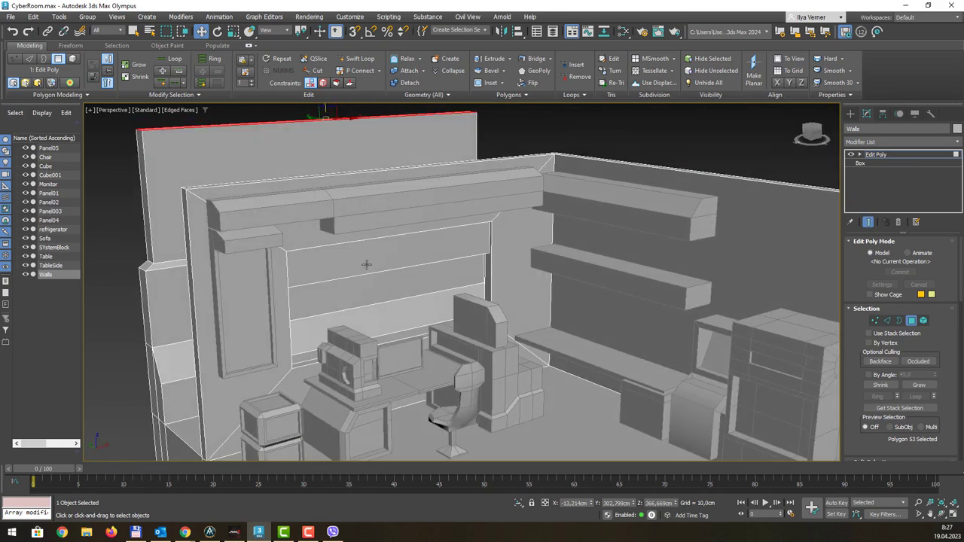
pyautogui.scroll(-5, 367, 263)
pyautogui.keyDown('alt'); pyautogui.moveTo(383, 262); pyautogui.dragTo(403, 269, button='middle'); pyautogui.keyUp('alt')
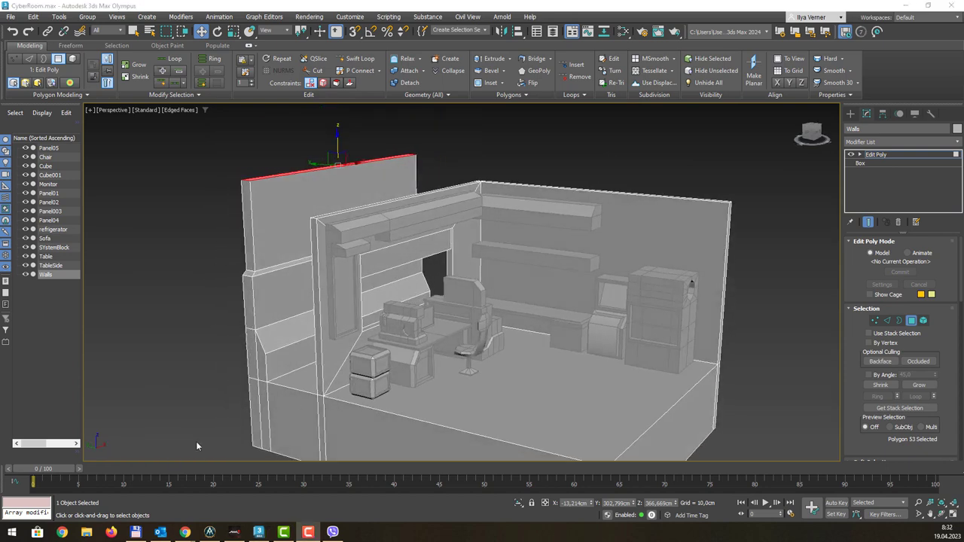
# Exit the walls' polygon editing, select the TableSide cabinet and isolate it with Alt+Q.
pyautogui.moveTo(532, 215); pyautogui.dragTo(473, 230, button='middle')
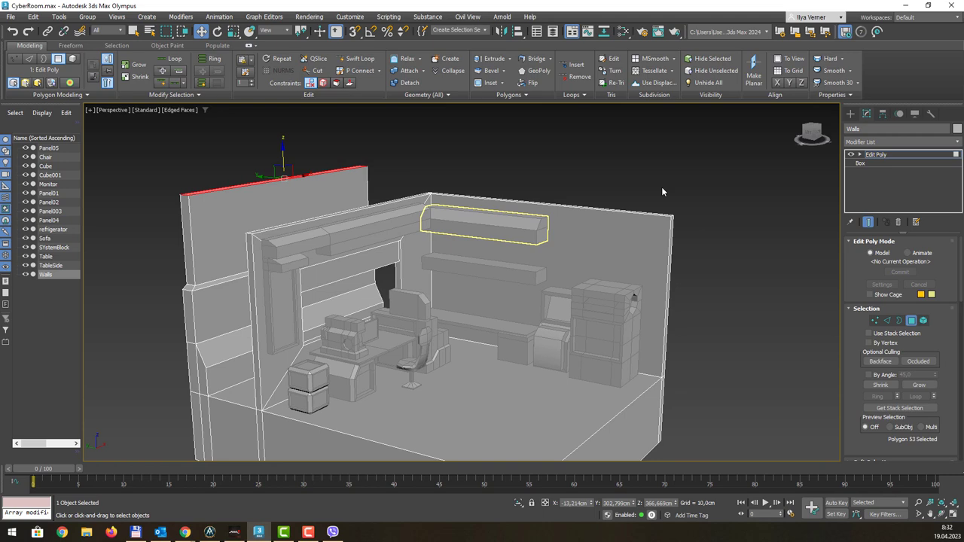
pyautogui.click(893, 154)
pyautogui.scroll(10, 459, 328)
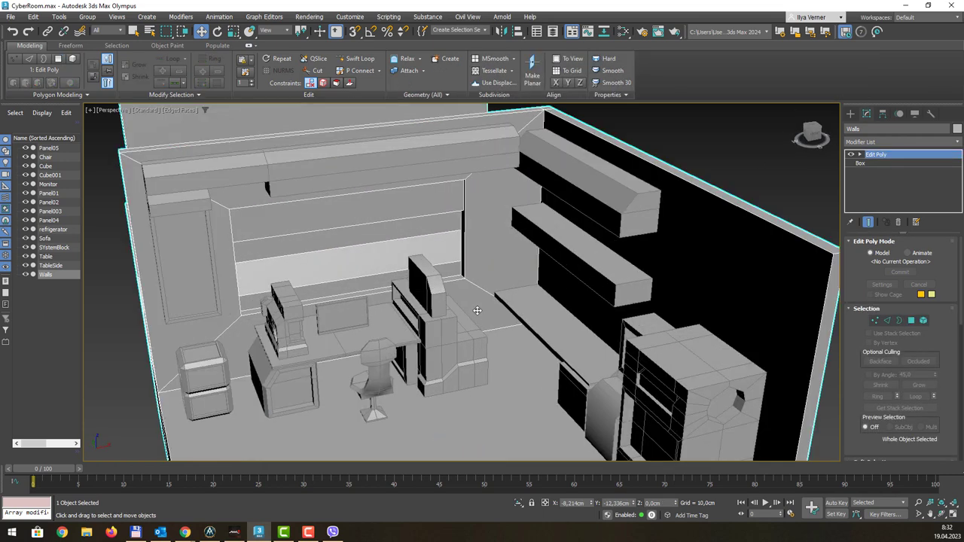
pyautogui.keyDown('alt'); pyautogui.moveTo(459, 328); pyautogui.dragTo(437, 316, button='middle'); pyautogui.keyUp('alt')
pyautogui.click(476, 370)
pyautogui.moveTo(475, 370)
pyautogui.keyDown('alt'); pyautogui.mouseDown(button='middle')
pyautogui.moveTo(443, 269)
pyautogui.moveTo(519, 252)
pyautogui.moveTo(462, 275)
pyautogui.mouseUp(button='middle'); pyautogui.keyUp('alt')
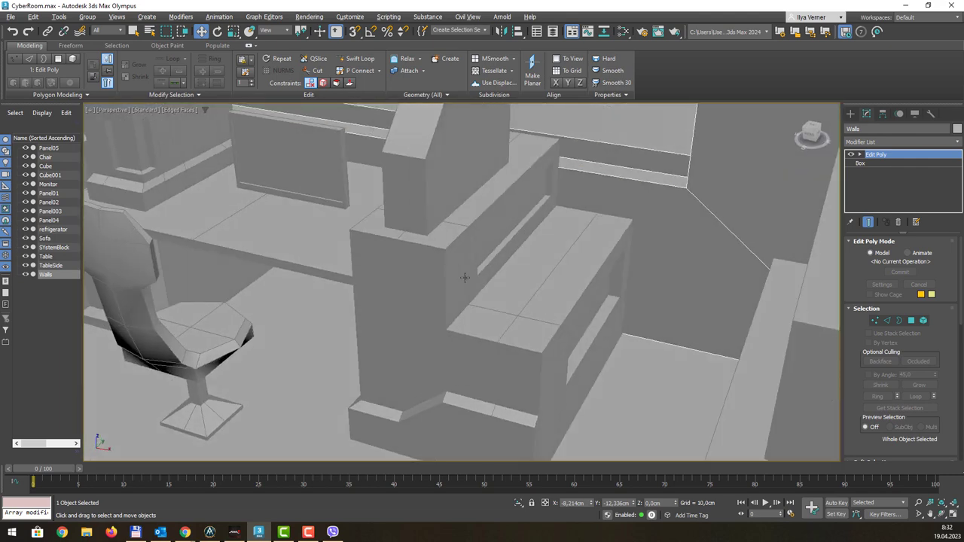
pyautogui.click(535, 349)
pyautogui.hotkey('alt', 'q')
pyautogui.moveTo(575, 312)
pyautogui.keyDown('alt'); pyautogui.mouseDown(button='middle')
pyautogui.moveTo(514, 284)
pyautogui.moveTo(538, 285)
pyautogui.moveTo(486, 328)
pyautogui.mouseUp(button='middle'); pyautogui.keyUp('alt')
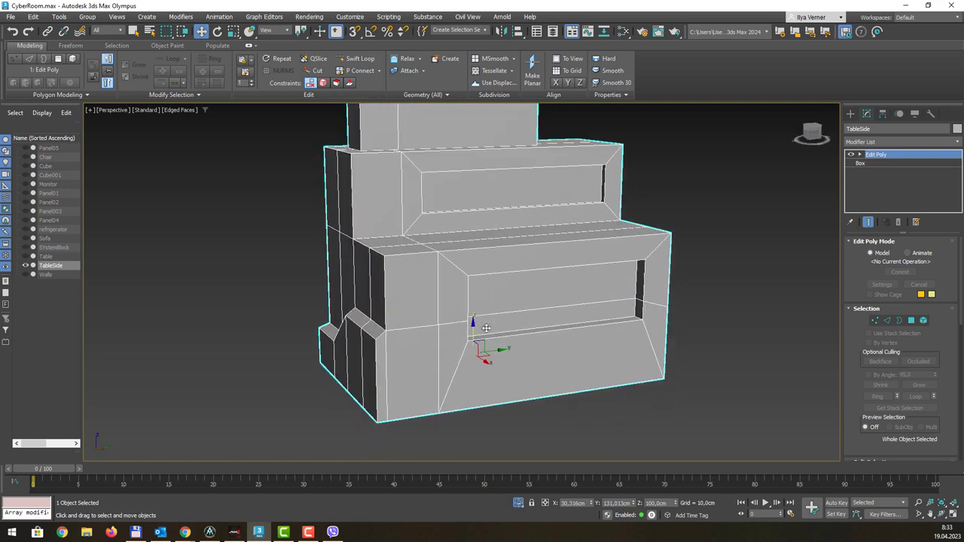
# Inset the cabinet's two side faces to a thin border and extrude them inward as a recess.
pyautogui.click(910, 320)
pyautogui.click(422, 300)
pyautogui.keyDown('ctrl'); pyautogui.click(424, 354); pyautogui.keyUp('ctrl')
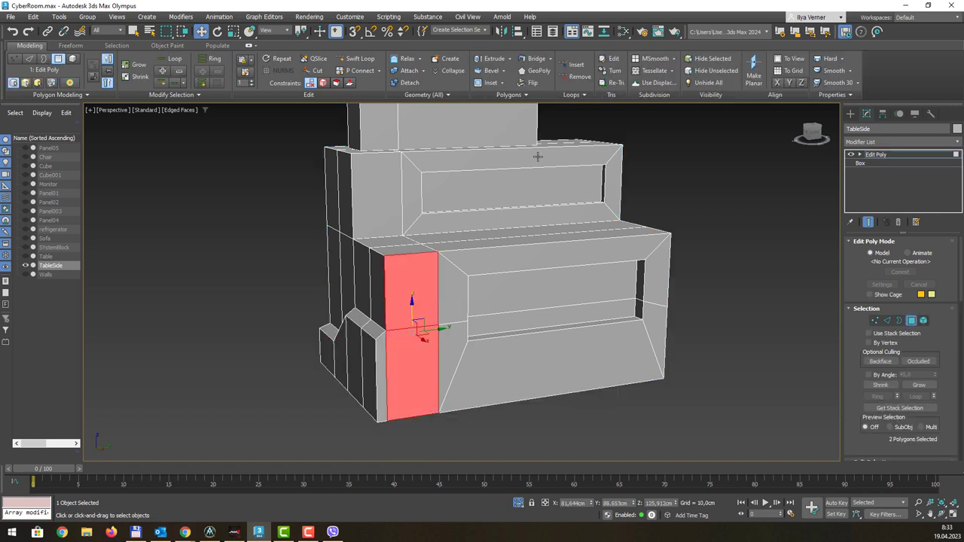
pyautogui.click(489, 82)
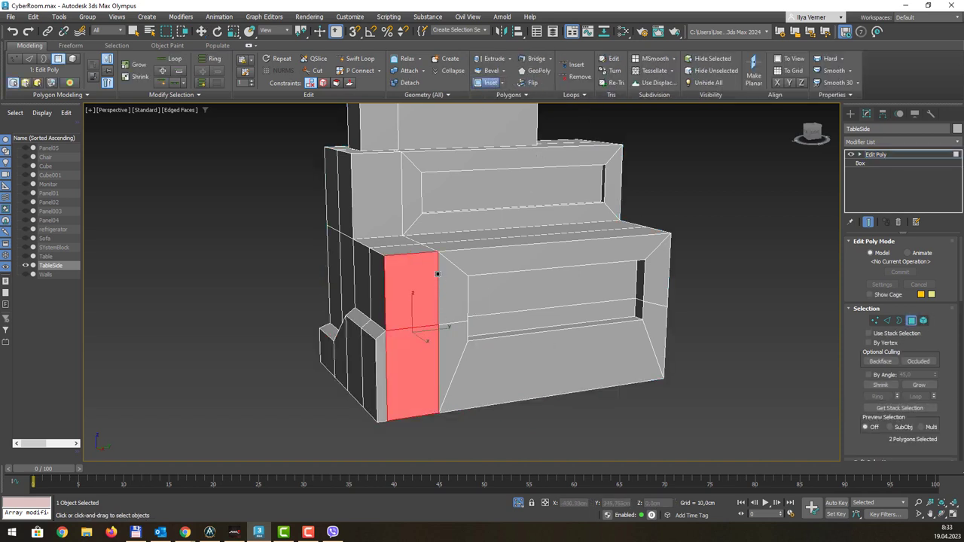
pyautogui.moveTo(437, 274); pyautogui.dragTo(433, 290)
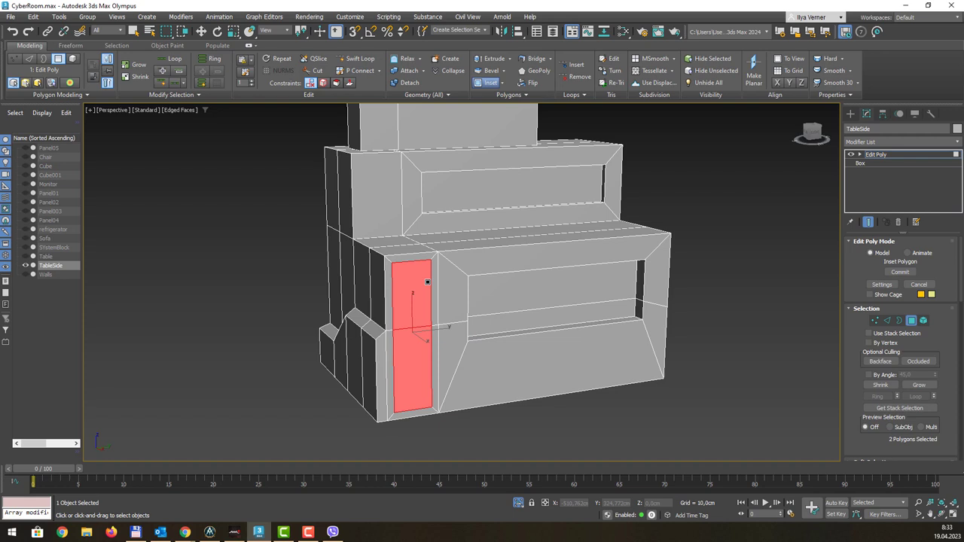
pyautogui.click(492, 59)
pyautogui.moveTo(426, 287); pyautogui.dragTo(414, 311)
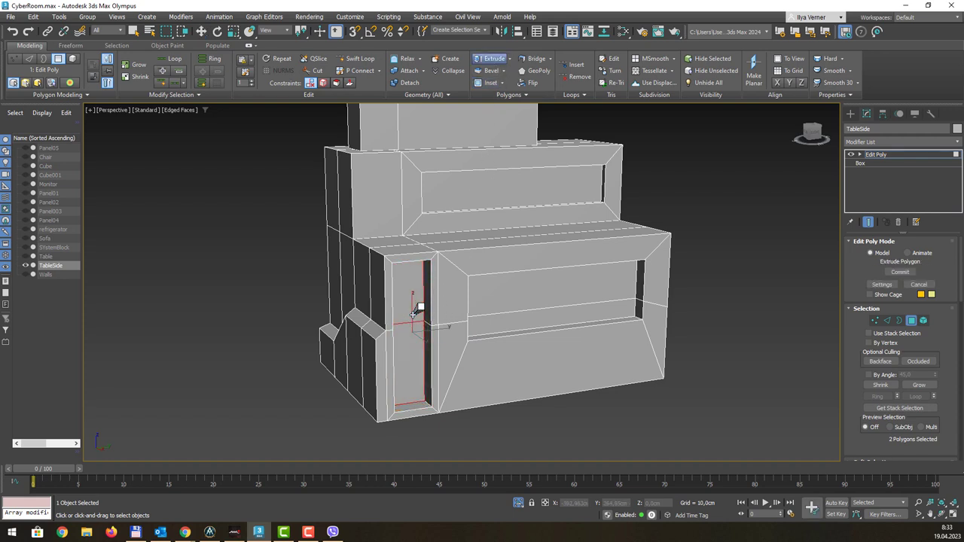
pyautogui.moveTo(414, 312); pyautogui.dragTo(410, 316)
pyautogui.keyDown('alt'); pyautogui.moveTo(411, 317); pyautogui.dragTo(408, 319, button='middle'); pyautogui.keyUp('alt')
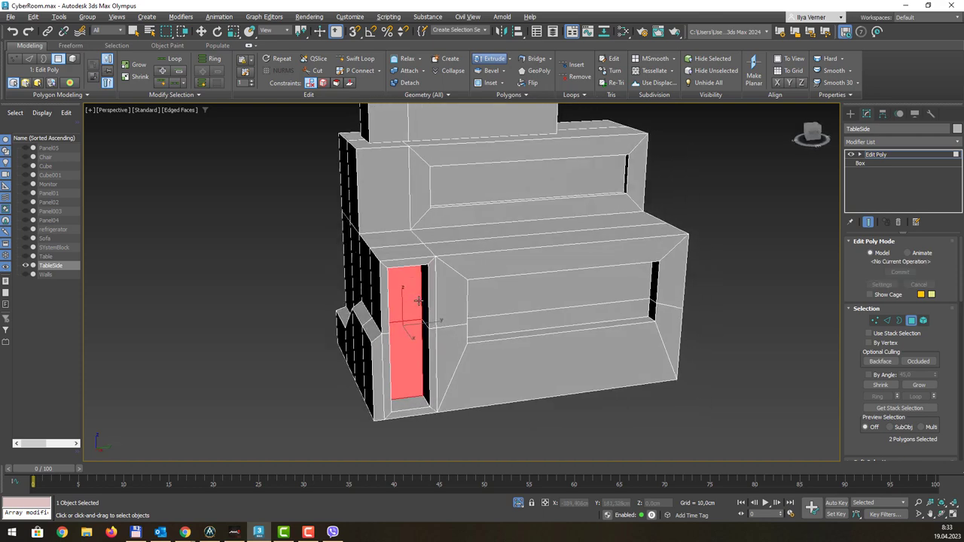
pyautogui.scroll(2, 411, 316)
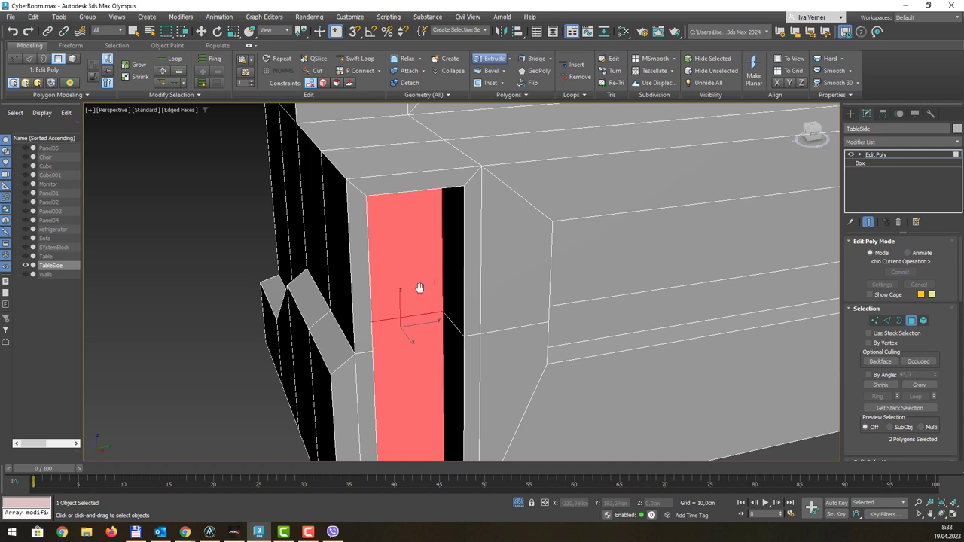
pyautogui.moveTo(420, 287); pyautogui.dragTo(407, 200, button='middle')
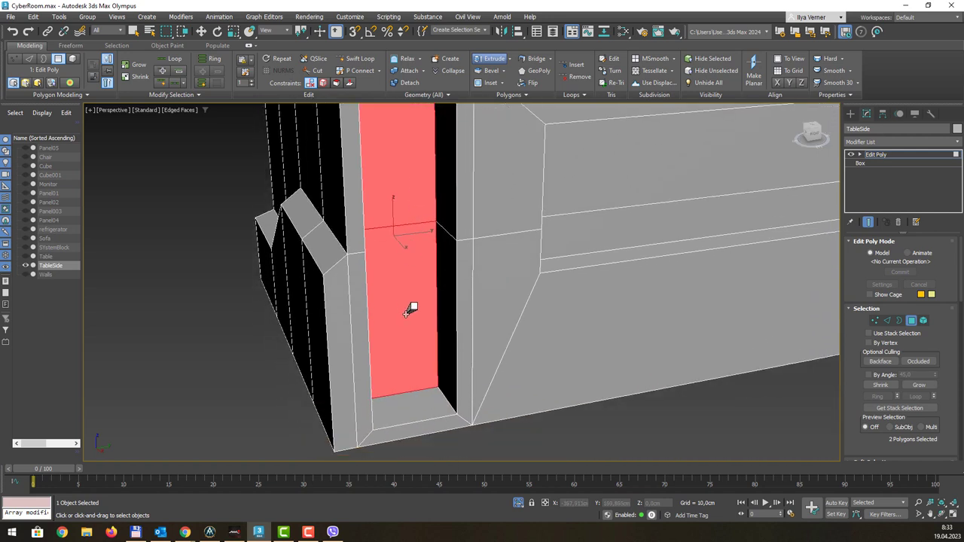
# Shift-copy the niche's bottom face upward as a new element and cap its border to form a shelf.
pyautogui.click(416, 409)
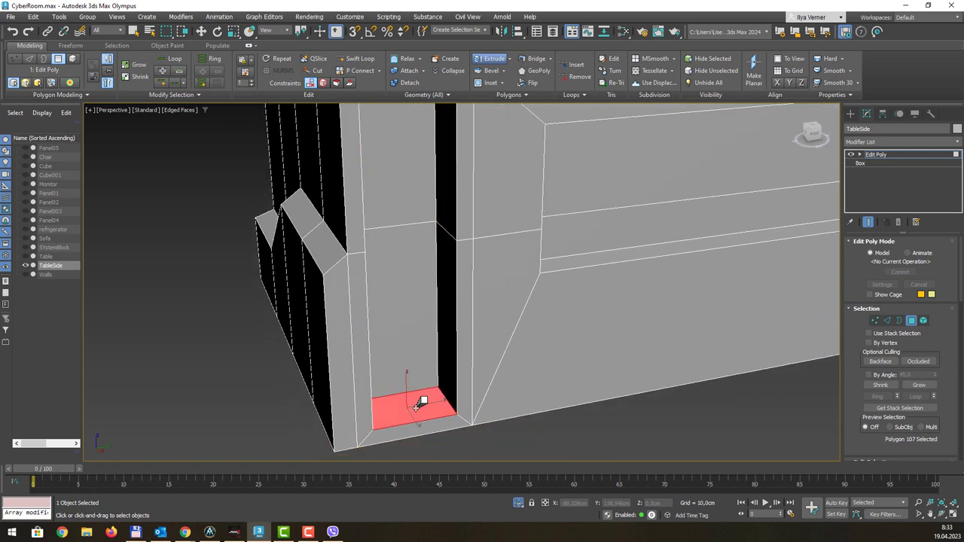
pyautogui.keyDown('shift'); pyautogui.moveTo(419, 403); pyautogui.dragTo(405, 322); pyautogui.keyUp('shift')
pyautogui.click(510, 274)
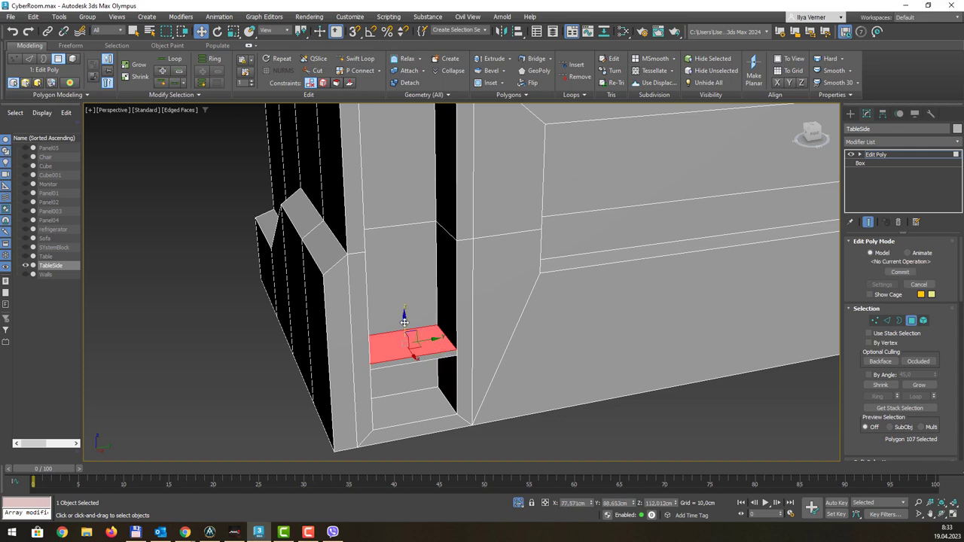
pyautogui.moveTo(404, 323)
pyautogui.keyDown('alt'); pyautogui.mouseDown(button='middle')
pyautogui.moveTo(439, 271)
pyautogui.moveTo(436, 285)
pyautogui.mouseUp(button='middle'); pyautogui.keyUp('alt')
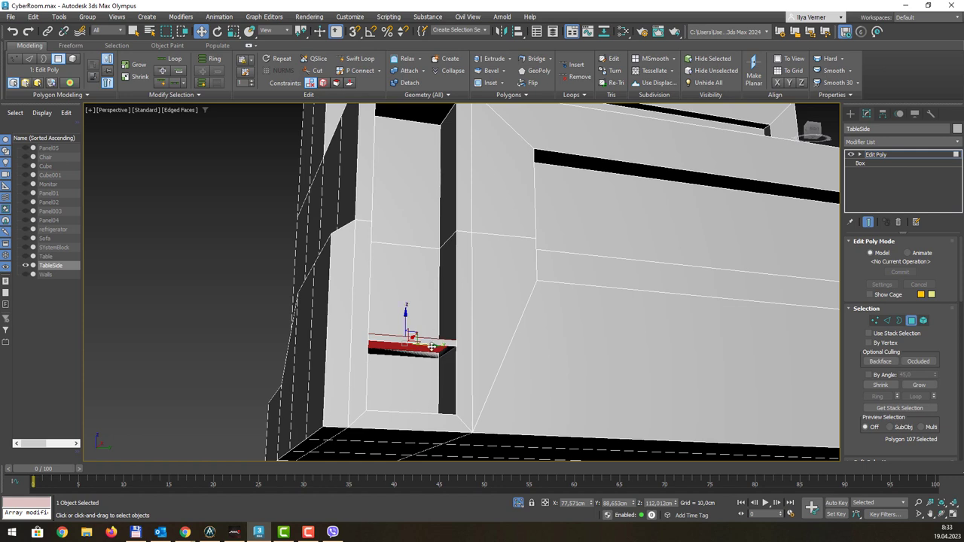
pyautogui.press('3')
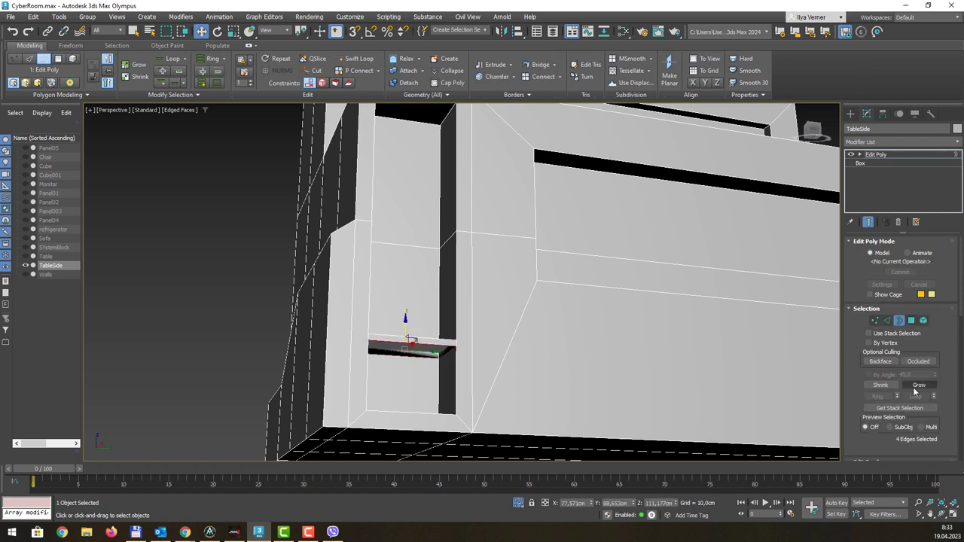
pyautogui.scroll(-3, 917, 393)
pyautogui.click(916, 398)
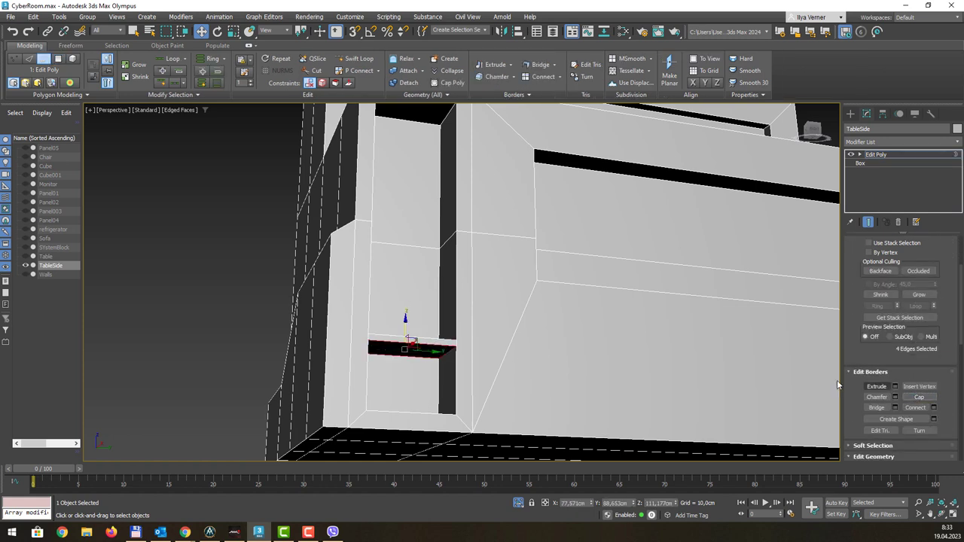
pyautogui.click(418, 315)
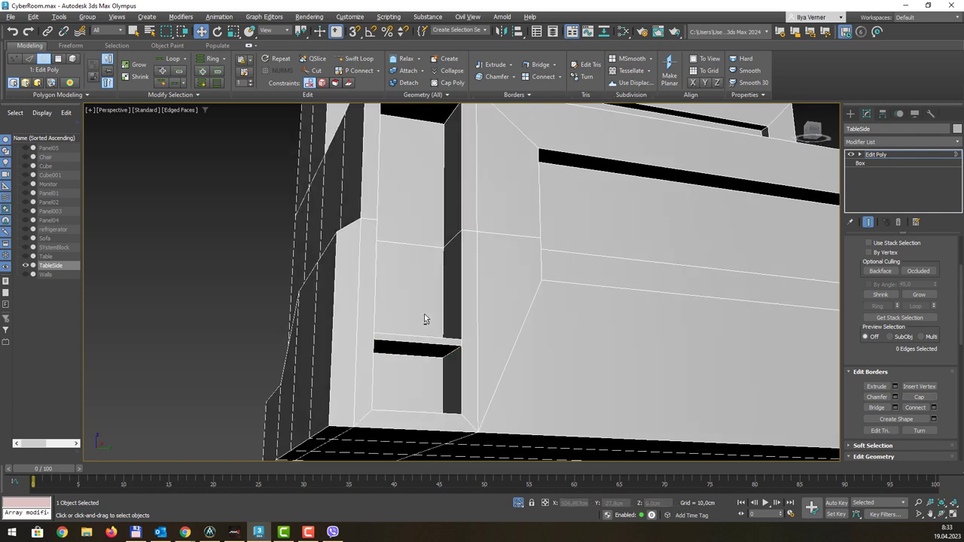
pyautogui.moveTo(424, 314)
pyautogui.keyDown('alt'); pyautogui.mouseDown(button='middle')
pyautogui.moveTo(430, 335)
pyautogui.moveTo(421, 312)
pyautogui.mouseUp(button='middle'); pyautogui.keyUp('alt')
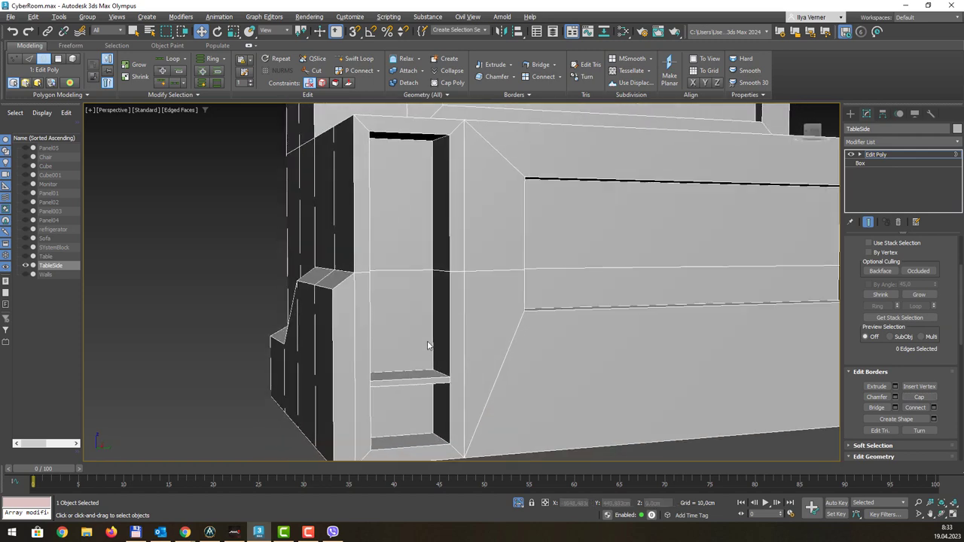
pyautogui.moveTo(428, 344)
pyautogui.keyDown('alt'); pyautogui.mouseDown(button='middle')
pyautogui.moveTo(441, 371)
pyautogui.moveTo(444, 353)
pyautogui.mouseUp(button='middle'); pyautogui.keyUp('alt')
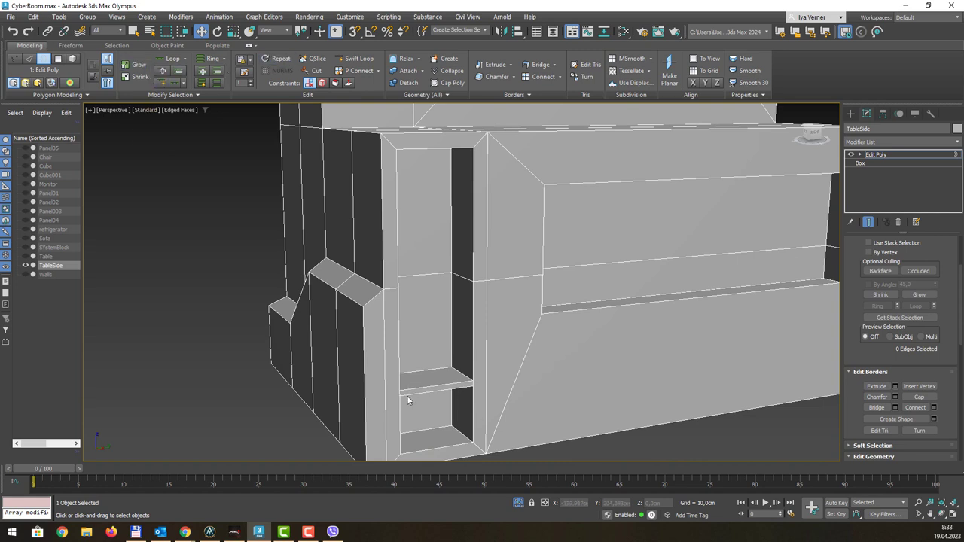
# Select the whole shelf piece inside the TableSide niche as an element.
pyautogui.press('5')
pyautogui.click(425, 381)
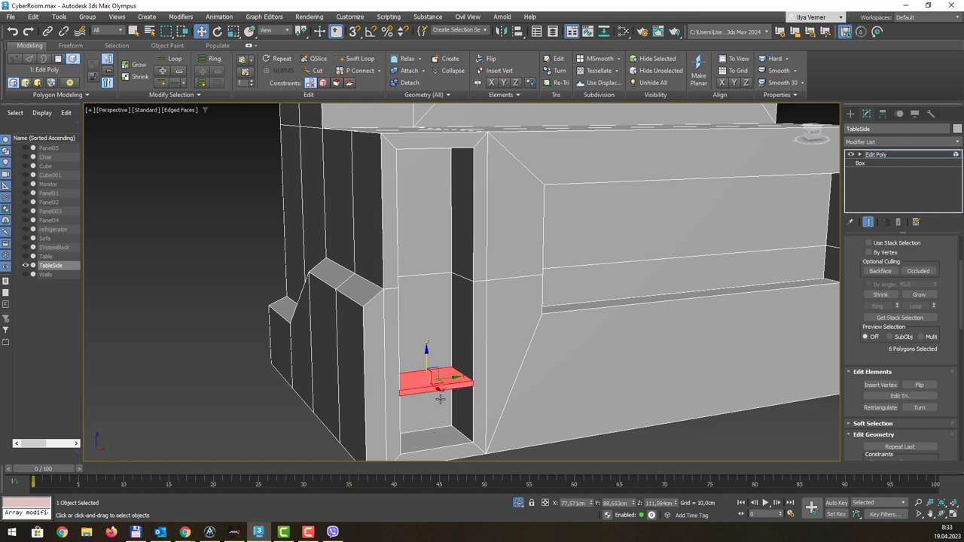
pyautogui.press('r')
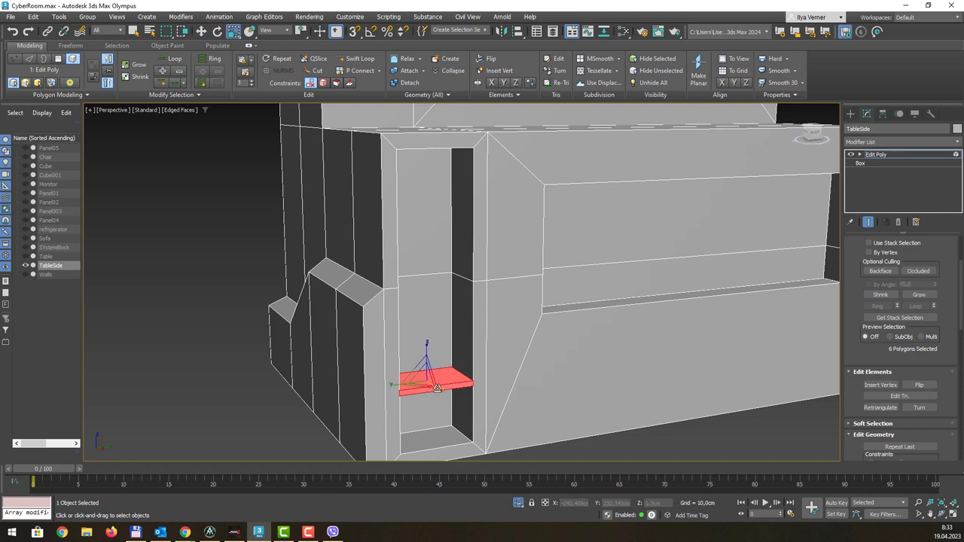
pyautogui.press('2')
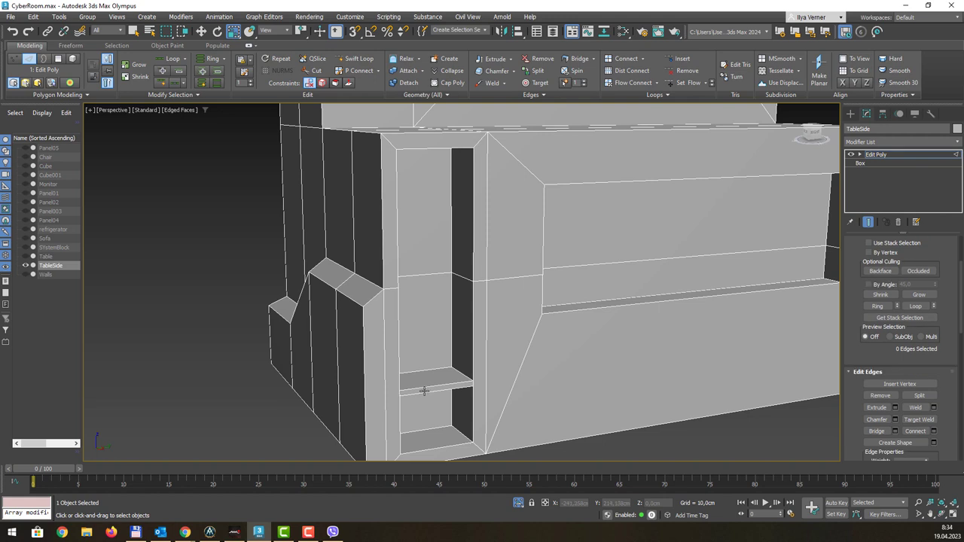
pyautogui.press('4')
pyautogui.click(424, 391)
pyautogui.press('w')
pyautogui.click(426, 394)
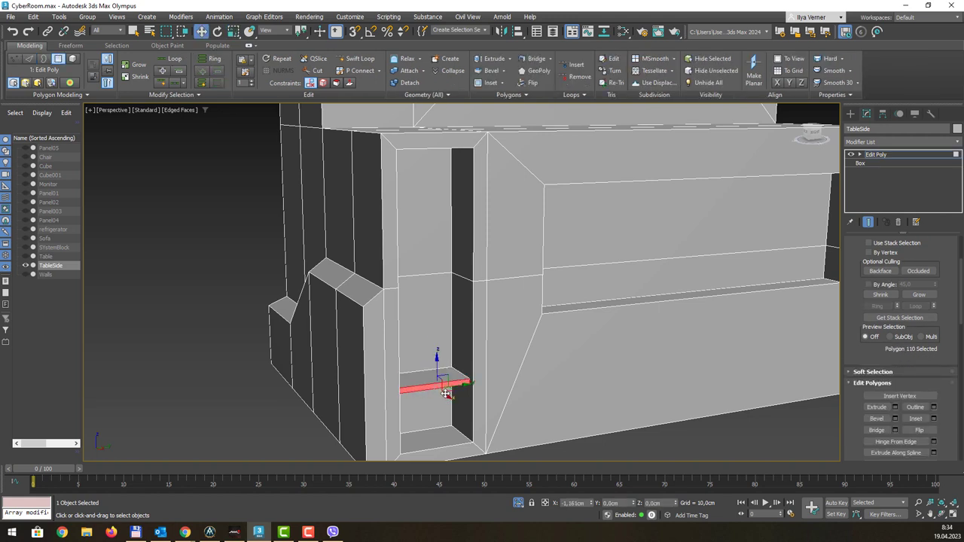
pyautogui.moveTo(485, 384)
pyautogui.keyDown('alt'); pyautogui.mouseDown(button='middle')
pyautogui.moveTo(493, 380)
pyautogui.moveTo(485, 381)
pyautogui.mouseUp(button='middle'); pyautogui.keyUp('alt')
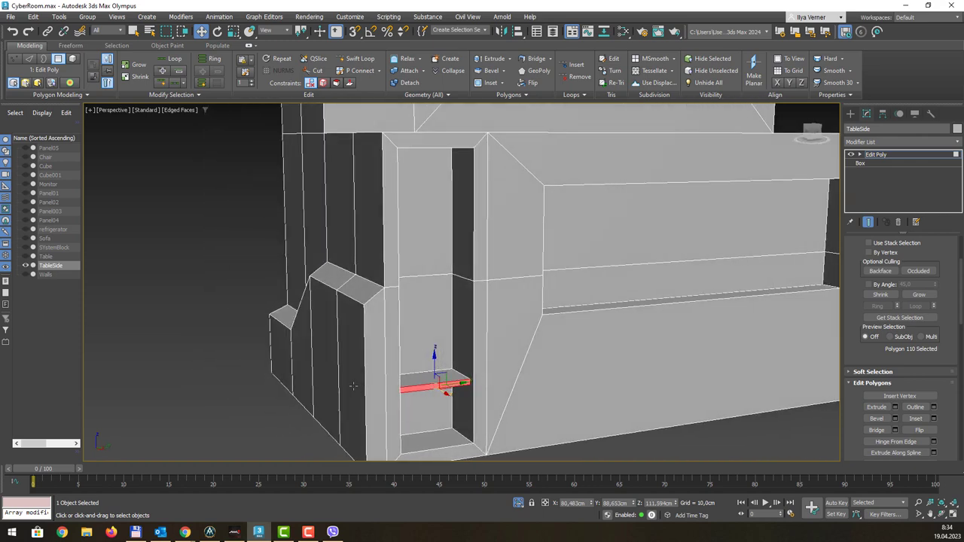
pyautogui.click(72, 58)
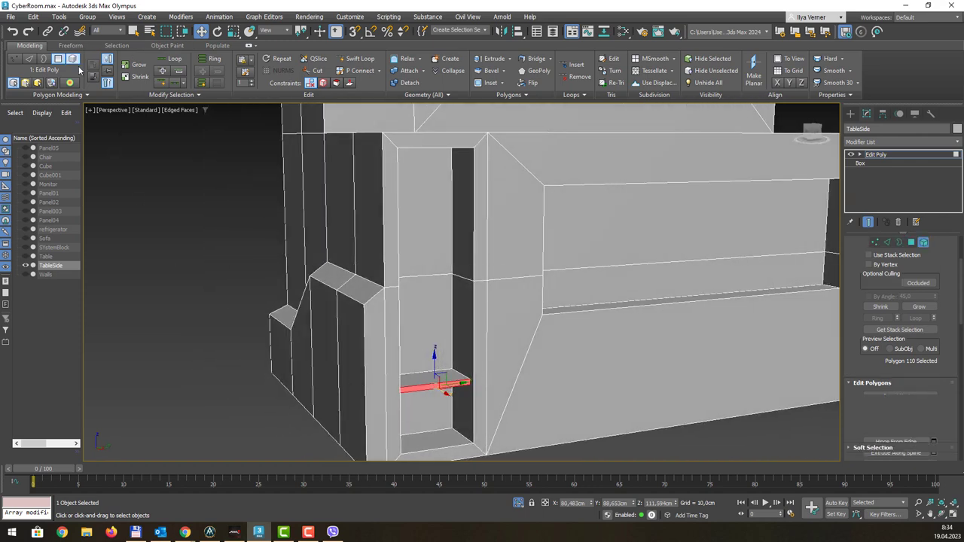
pyautogui.click(434, 380)
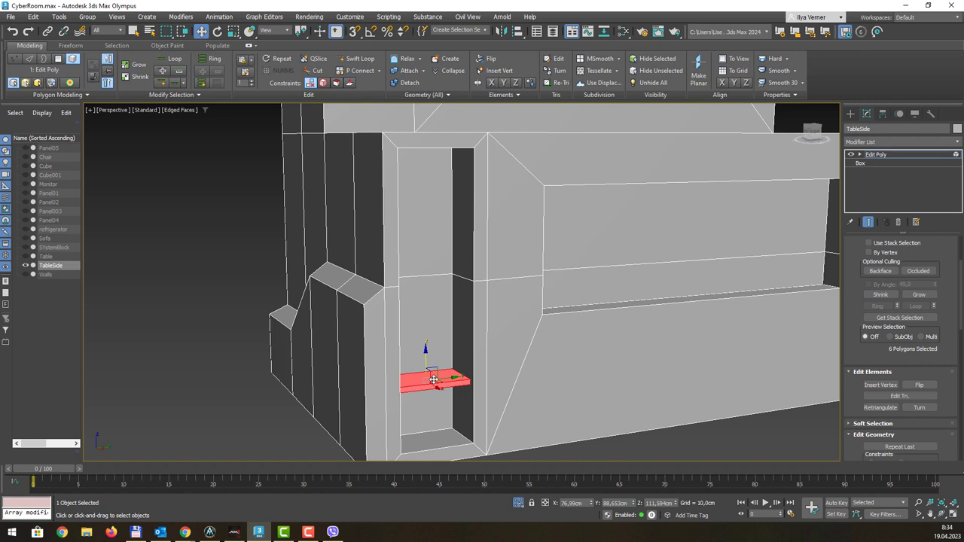
# Shift-drag the shelf upward to clone two more shelf copies as new elements.
pyautogui.keyDown('shift'); pyautogui.moveTo(434, 380); pyautogui.dragTo(420, 210); pyautogui.keyUp('shift')
pyautogui.click(514, 271)
pyautogui.click(513, 270)
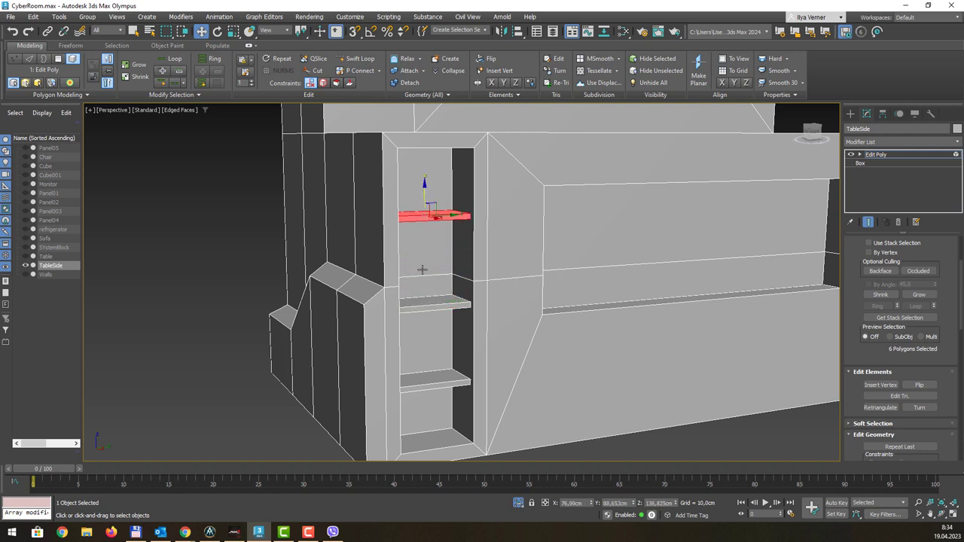
# Zoom out and end Isolate Selection so the whole room shows again.
pyautogui.scroll(-5, 422, 270)
pyautogui.moveTo(499, 254)
pyautogui.keyDown('alt'); pyautogui.mouseDown(button='middle')
pyautogui.moveTo(474, 254)
pyautogui.moveTo(526, 265)
pyautogui.moveTo(532, 213)
pyautogui.moveTo(519, 209)
pyautogui.moveTo(507, 254)
pyautogui.mouseUp(button='middle'); pyautogui.keyUp('alt')
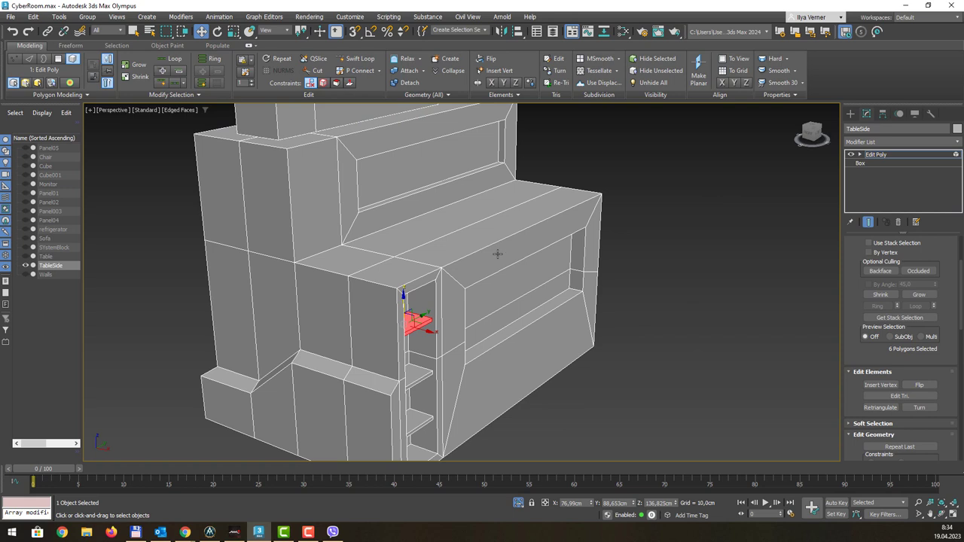
pyautogui.moveTo(497, 249); pyautogui.dragTo(487, 253, button='middle')
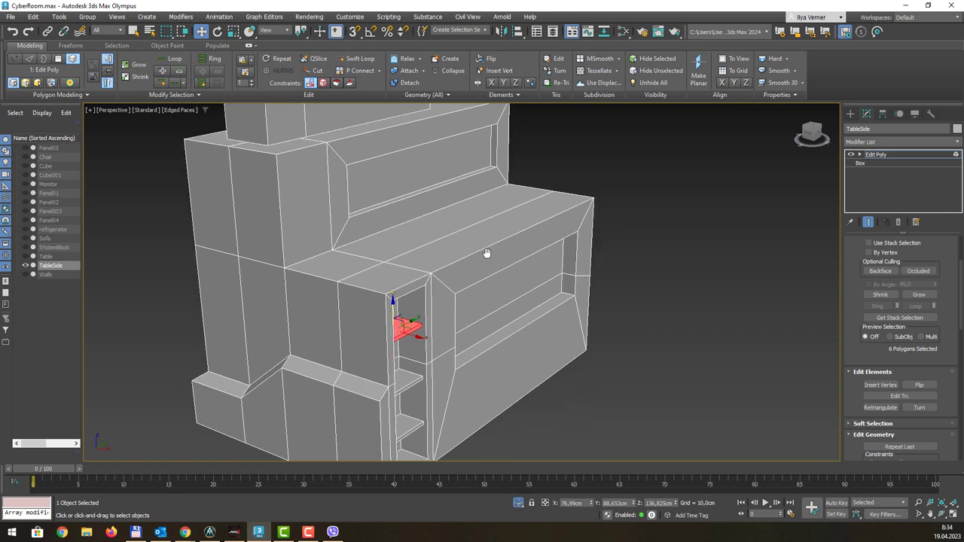
pyautogui.moveTo(487, 253)
pyautogui.keyDown('alt'); pyautogui.mouseDown(button='middle')
pyautogui.moveTo(564, 243)
pyautogui.moveTo(506, 243)
pyautogui.mouseUp(button='middle'); pyautogui.keyUp('alt')
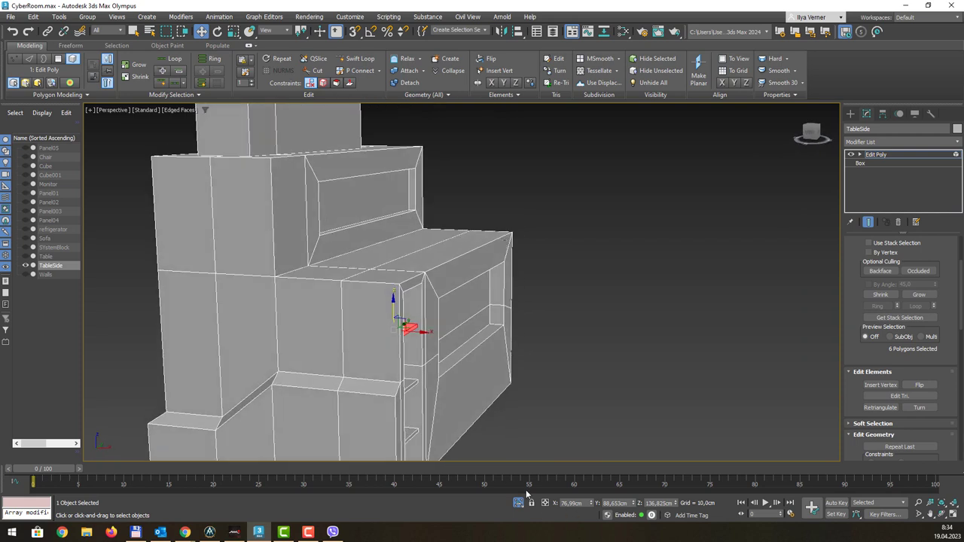
pyautogui.scroll(-2, 422, 291)
pyautogui.moveTo(481, 326); pyautogui.dragTo(490, 350, button='middle')
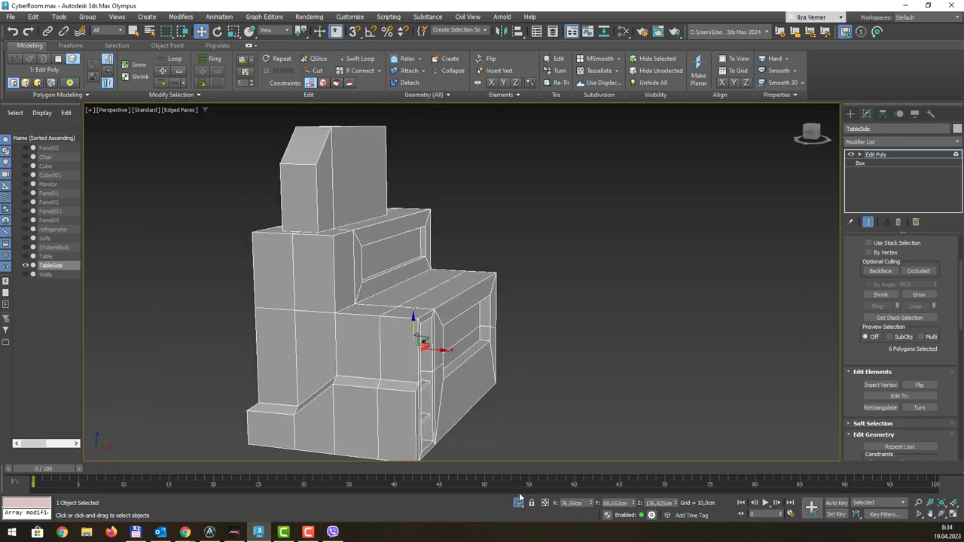
pyautogui.click(308, 532)
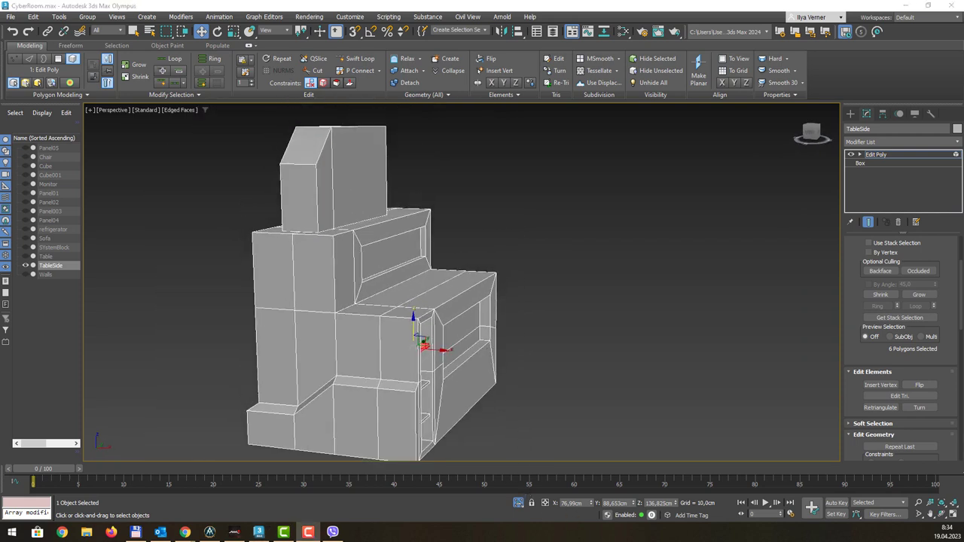
pyautogui.click(522, 501)
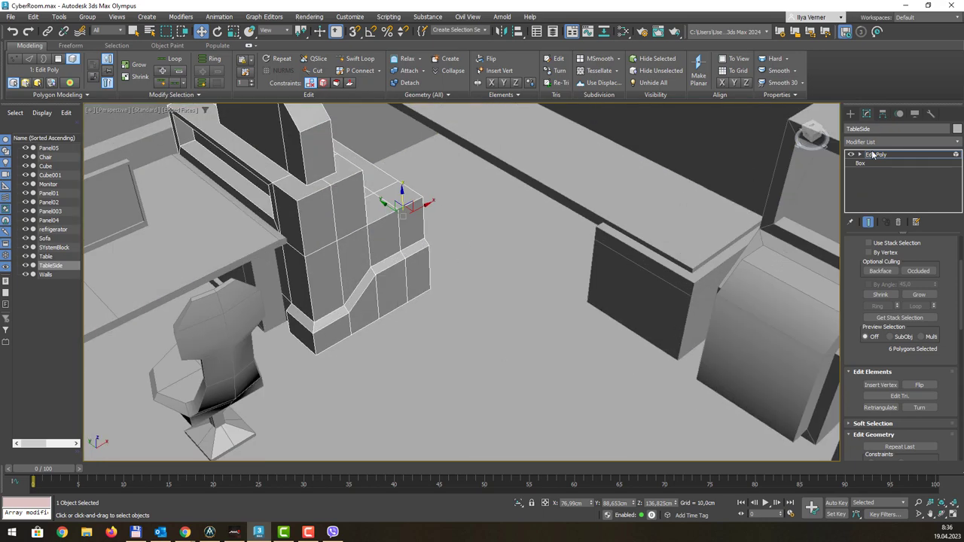
# Leave the table's sub-object mode, select the Monitor, isolate it with Alt+Q and zoom in from the front.
pyautogui.click(874, 154)
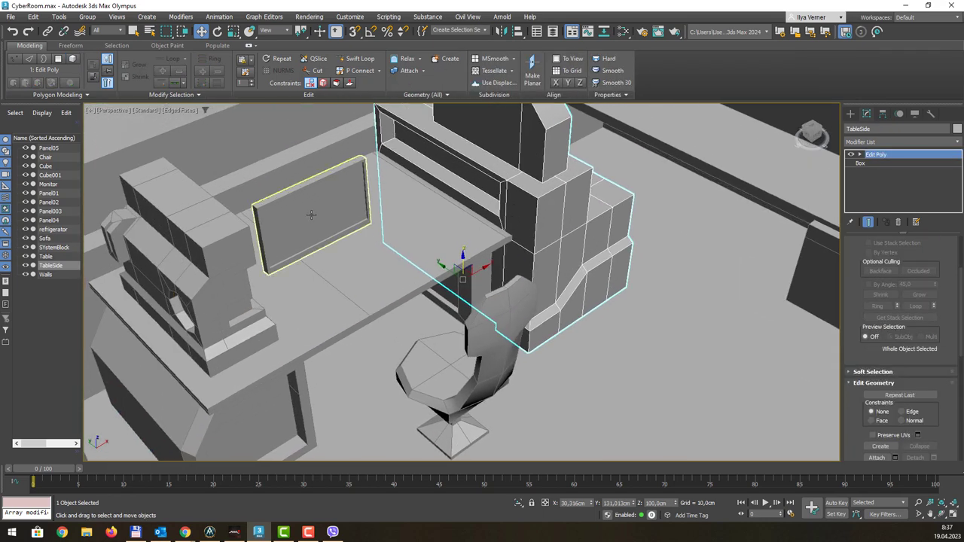
pyautogui.click(311, 215)
pyautogui.moveTo(311, 215)
pyautogui.keyDown('alt'); pyautogui.mouseDown(button='middle')
pyautogui.moveTo(406, 211)
pyautogui.moveTo(343, 224)
pyautogui.mouseUp(button='middle'); pyautogui.keyUp('alt')
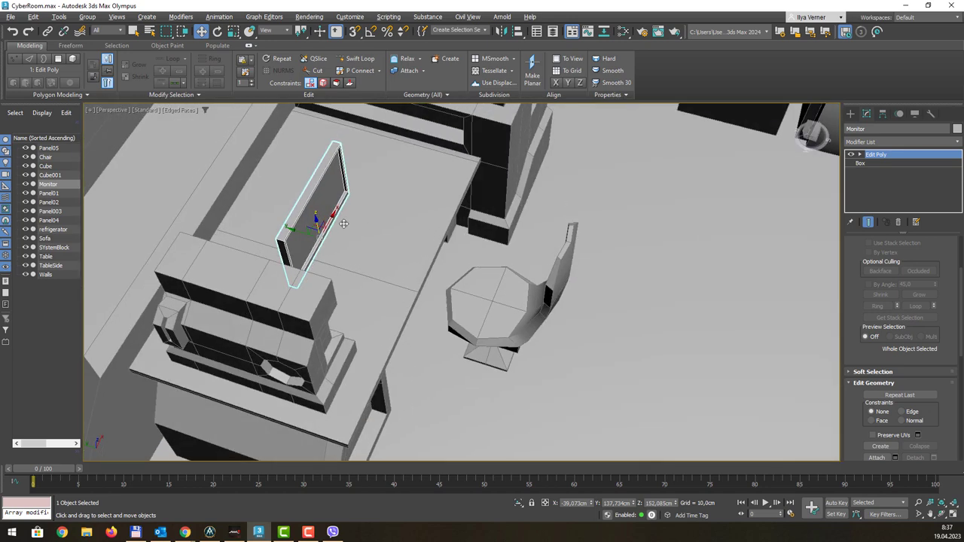
pyautogui.hotkey('alt', 'q')
pyautogui.keyDown('alt'); pyautogui.moveTo(351, 188); pyautogui.dragTo(435, 148, button='middle'); pyautogui.keyUp('alt')
pyautogui.scroll(3, 323, 207)
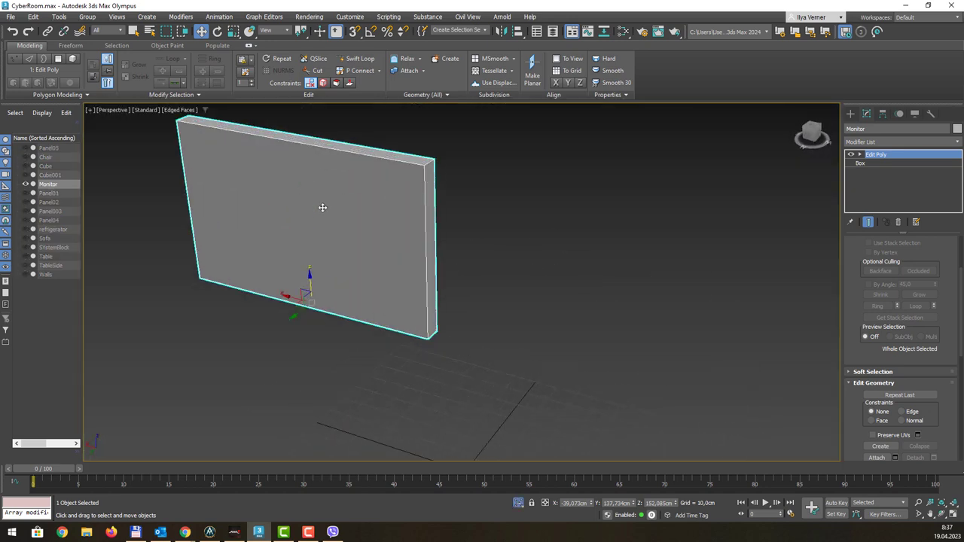
# Detach the monitor's front face as a cloned element and scale it into a small centred rectangle.
pyautogui.press('4')
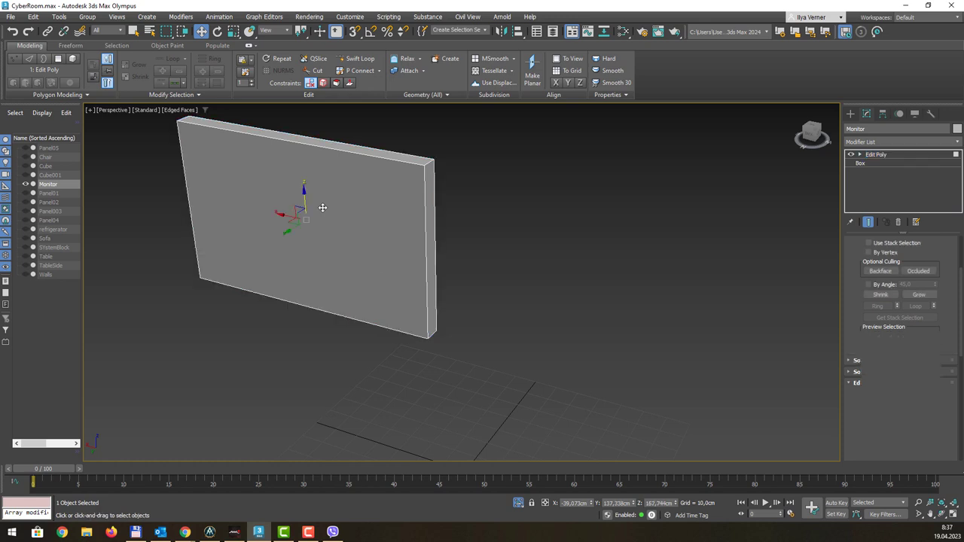
pyautogui.click(323, 207)
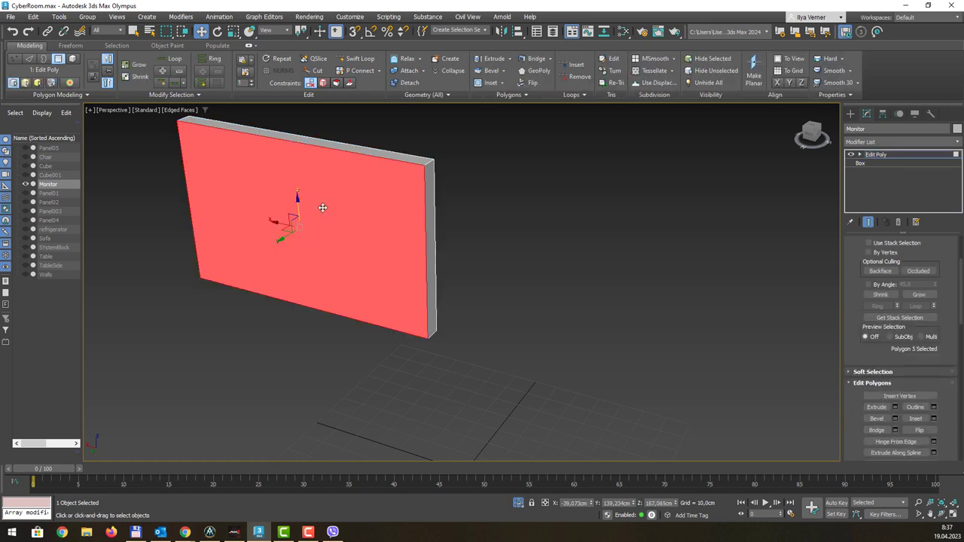
pyautogui.keyDown('shift'); pyautogui.click(322, 207); pyautogui.keyUp('shift')
pyautogui.click(502, 270)
pyautogui.press('r')
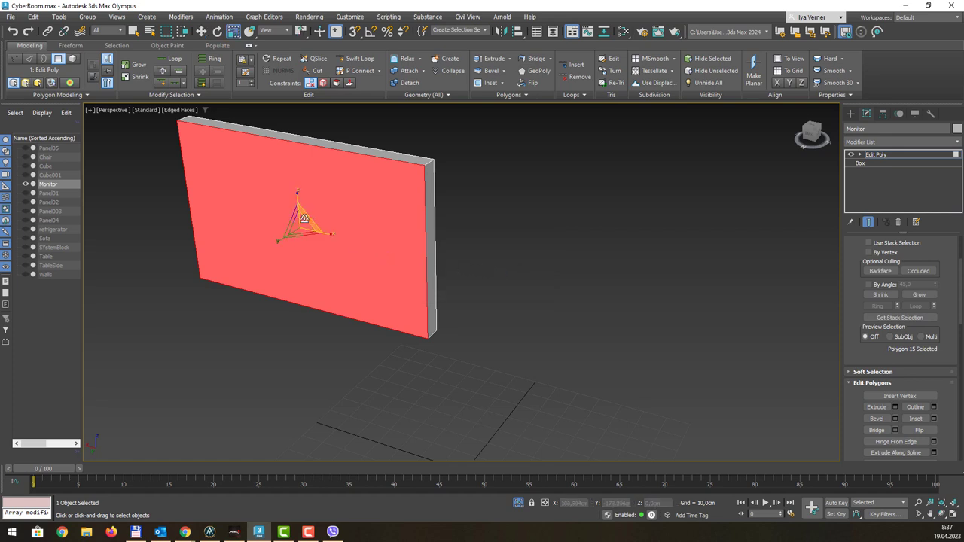
pyautogui.moveTo(304, 218); pyautogui.dragTo(341, 372)
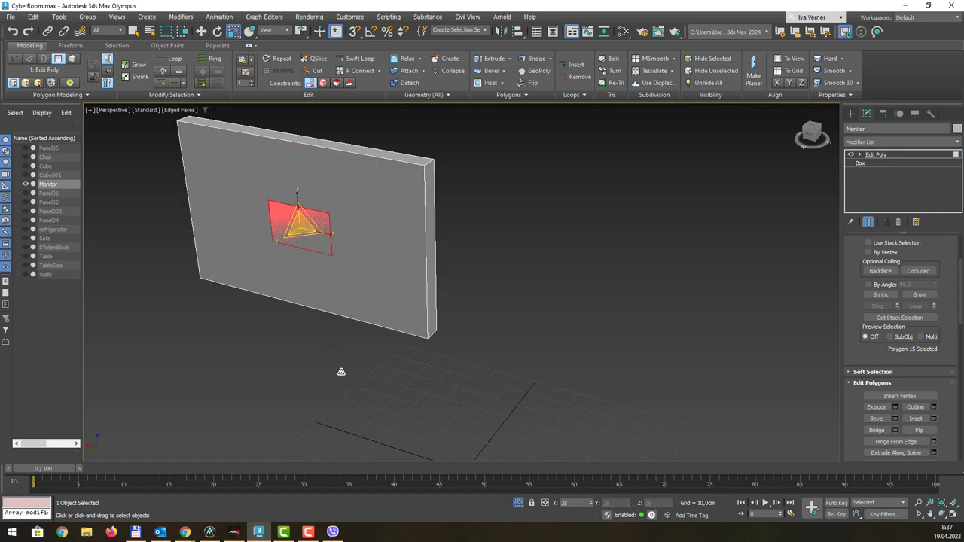
pyautogui.moveTo(341, 372); pyautogui.dragTo(366, 428)
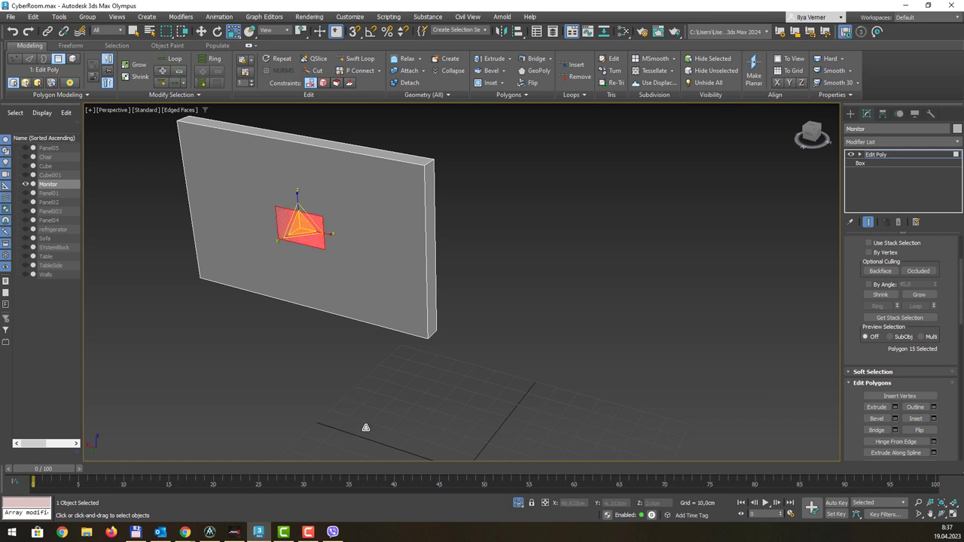
pyautogui.press('w')
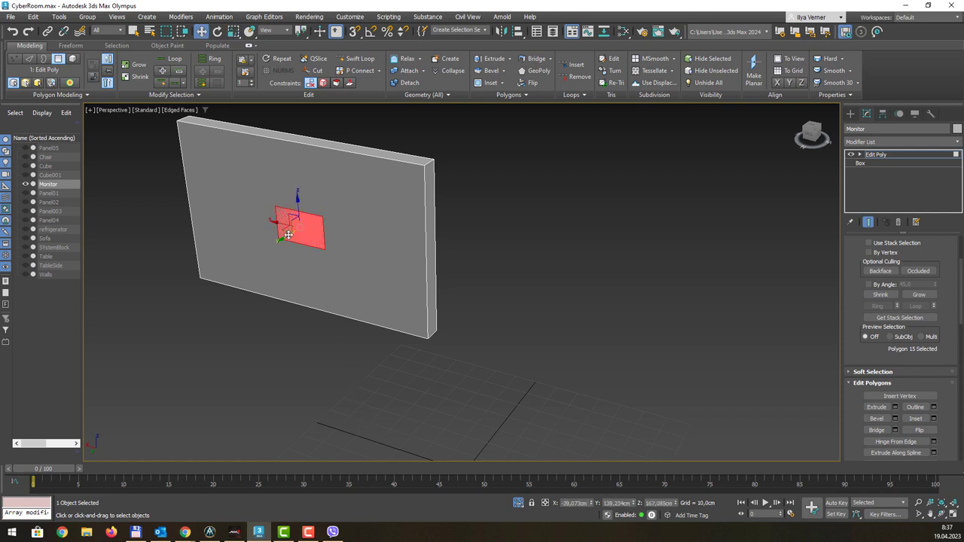
pyautogui.moveTo(287, 236); pyautogui.dragTo(285, 238)
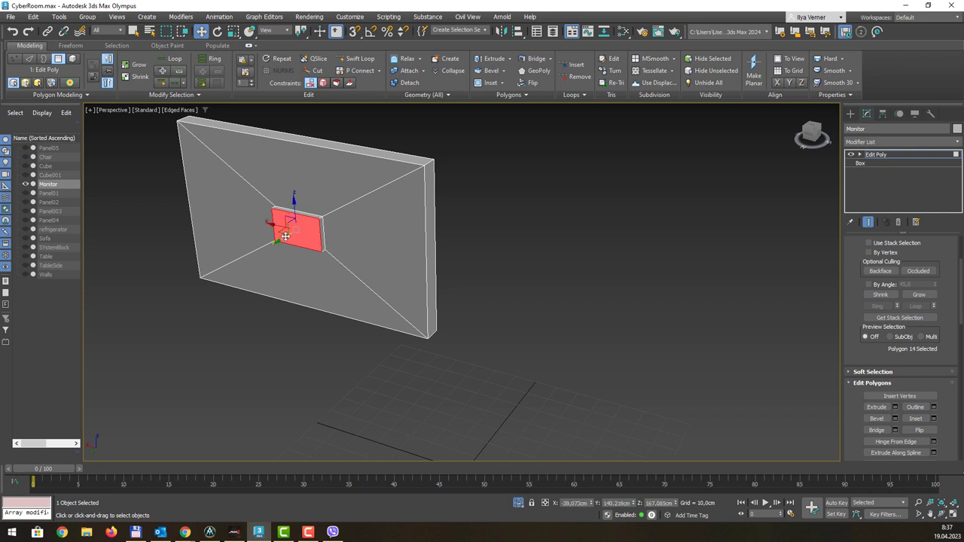
# Shift-extrude the small face outward into a block and move its outer edge to taper it.
pyautogui.keyDown('shift'); pyautogui.moveTo(285, 238); pyautogui.dragTo(289, 248); pyautogui.keyUp('shift')
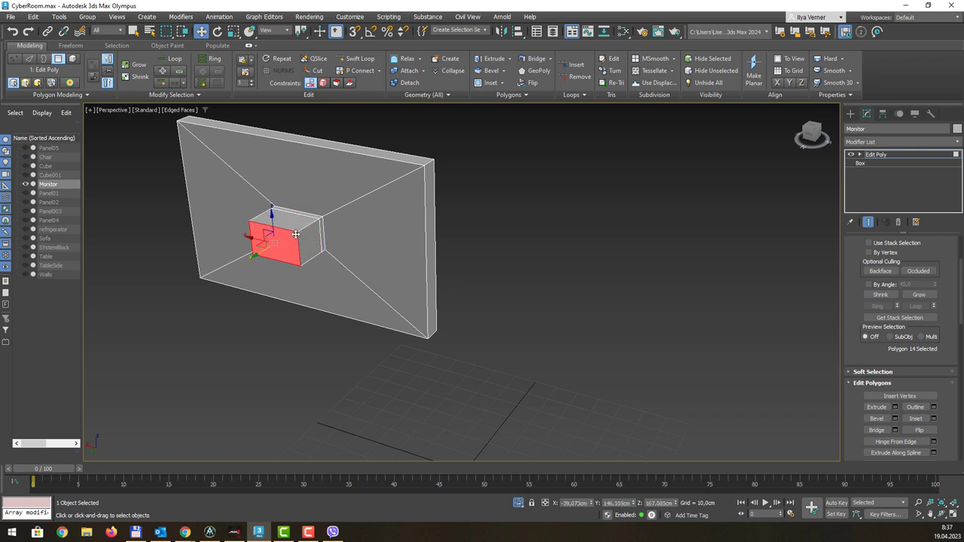
pyautogui.press('2')
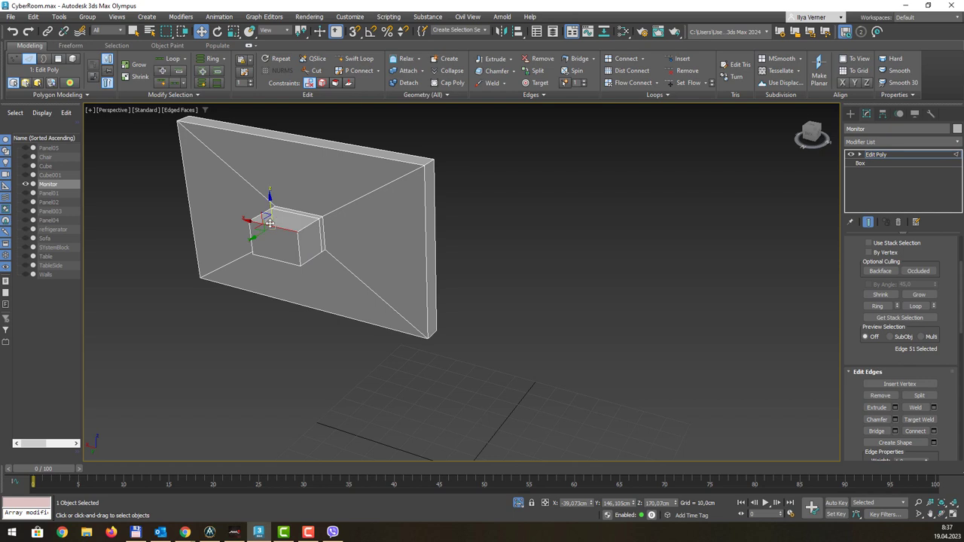
pyautogui.moveTo(256, 238); pyautogui.dragTo(266, 228)
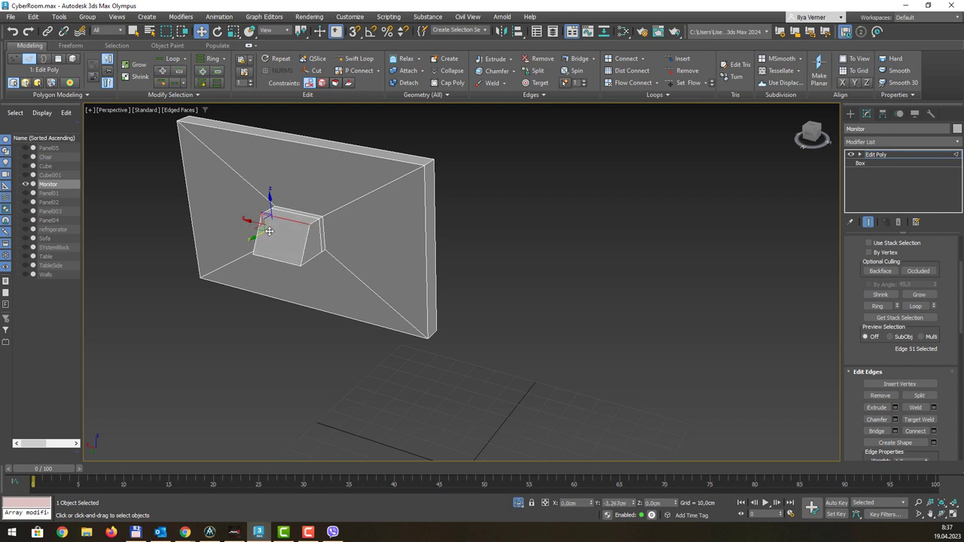
pyautogui.moveTo(316, 239)
pyautogui.keyDown('alt'); pyautogui.mouseDown(button='middle')
pyautogui.moveTo(325, 242)
pyautogui.moveTo(295, 246)
pyautogui.mouseUp(button='middle'); pyautogui.keyUp('alt')
pyautogui.press('4')
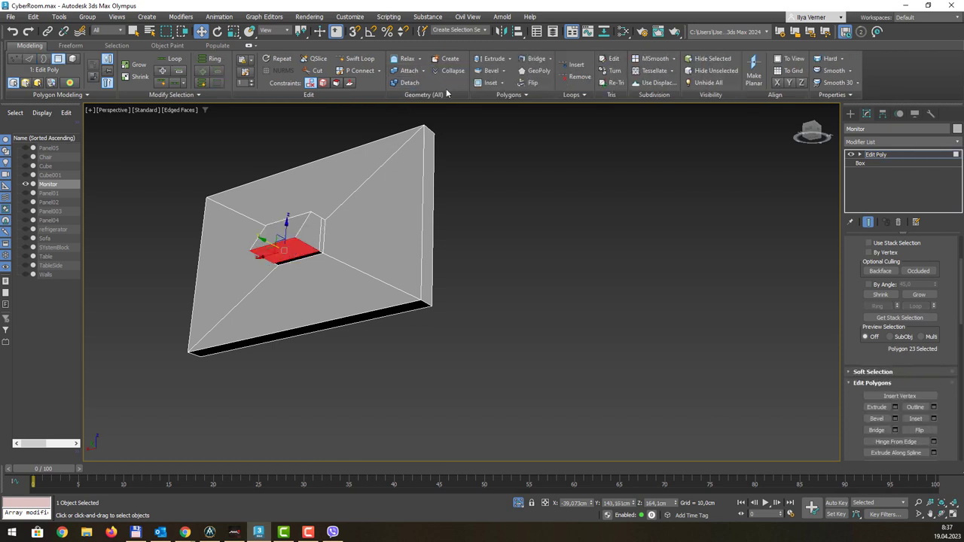
# Inset the mount block's bottom polygon twice.
pyautogui.click(490, 82)
pyautogui.moveTo(301, 246); pyautogui.dragTo(302, 253)
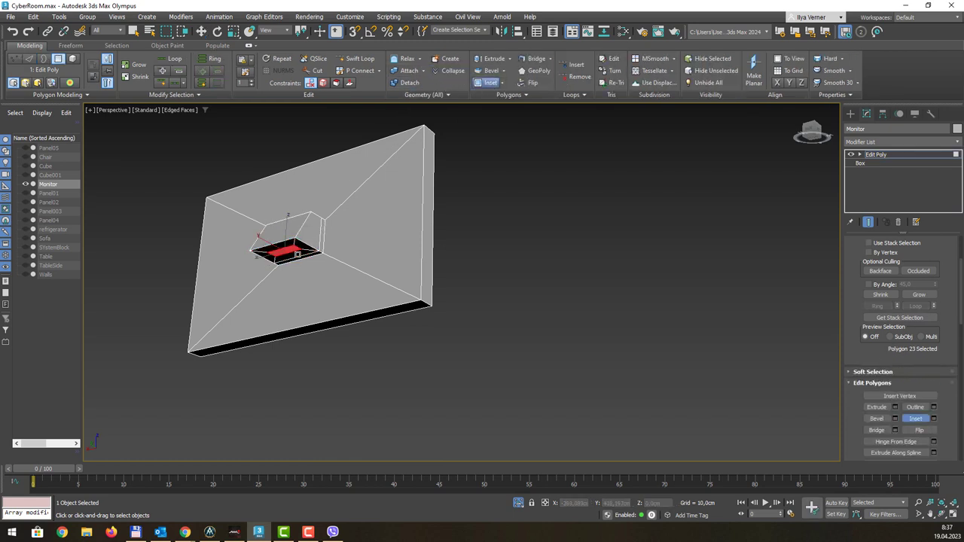
pyautogui.rightClick(302, 253)
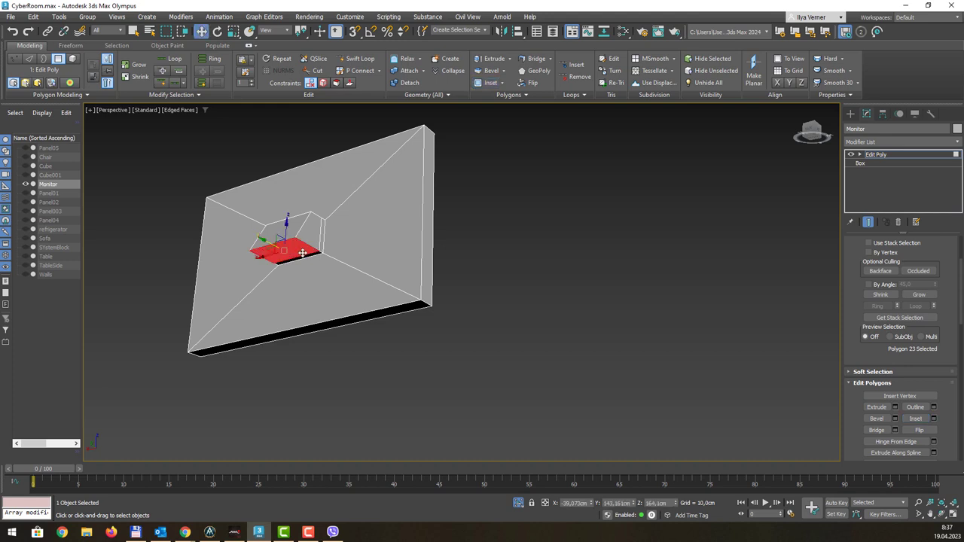
pyautogui.click(490, 82)
pyautogui.moveTo(296, 248); pyautogui.dragTo(282, 350)
pyautogui.rightClick(294, 254)
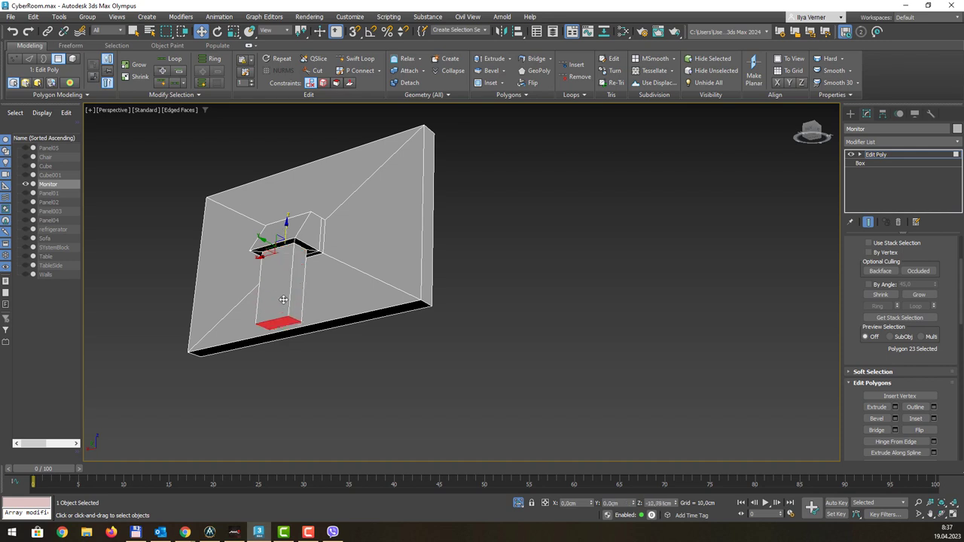
# Pull the inset face down into a stand and scale its end into a wide, narrow base plate.
pyautogui.keyDown('alt'); pyautogui.moveTo(309, 234); pyautogui.dragTo(337, 235, button='middle'); pyautogui.keyUp('alt')
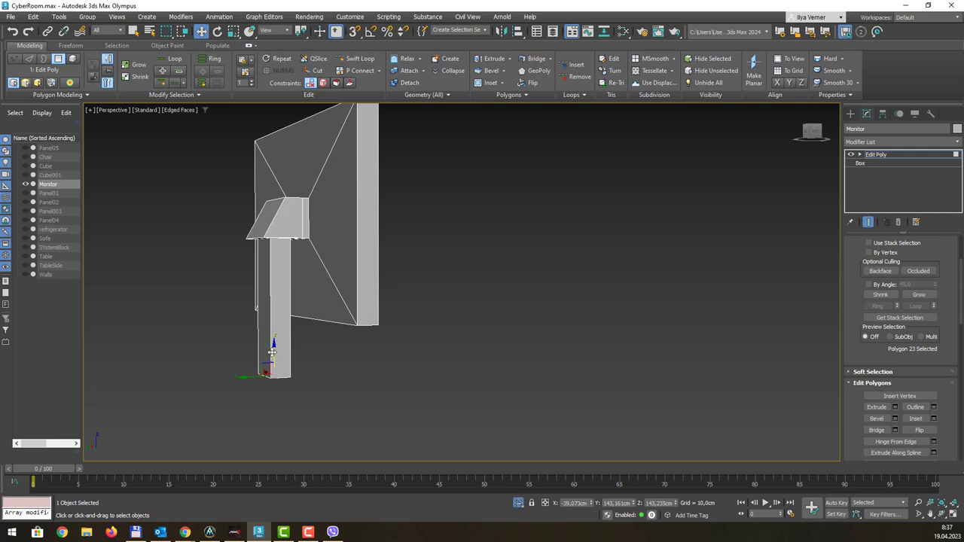
pyautogui.moveTo(273, 352); pyautogui.dragTo(273, 361)
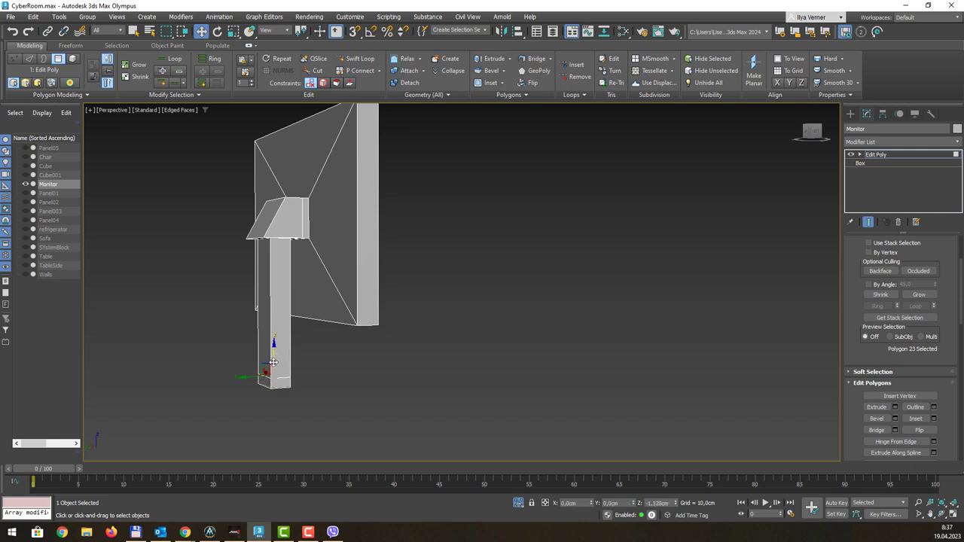
pyautogui.press('r')
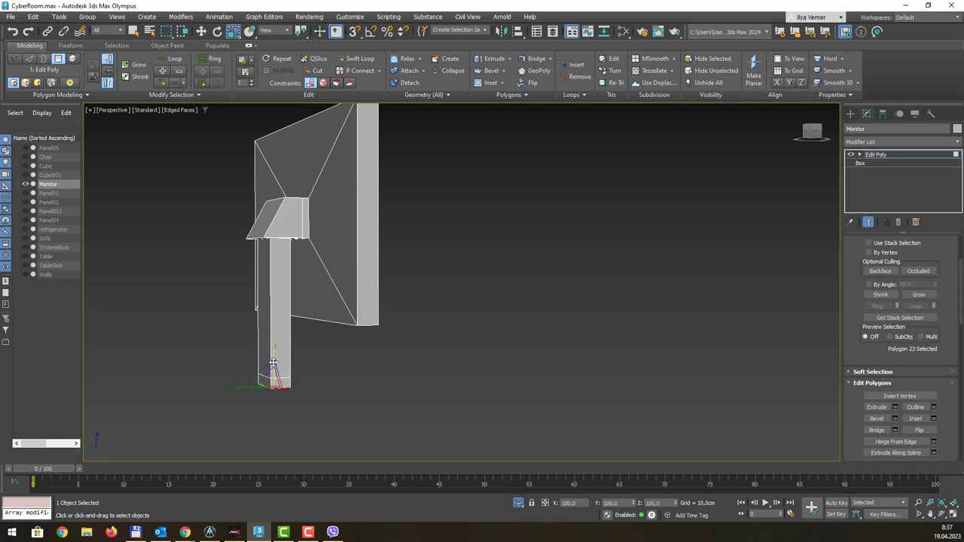
pyautogui.moveTo(273, 383); pyautogui.dragTo(337, 179)
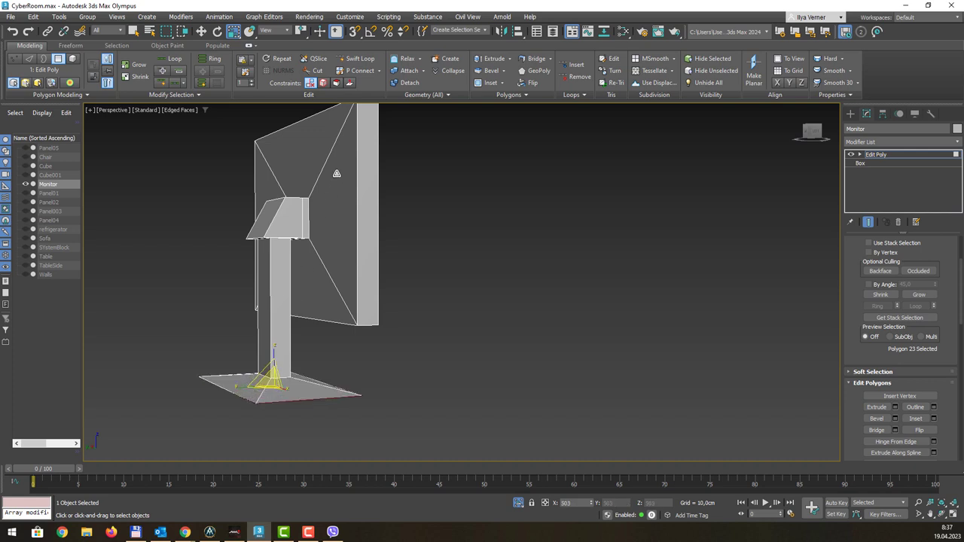
pyautogui.keyDown('alt'); pyautogui.moveTo(337, 179); pyautogui.dragTo(384, 270, button='middle'); pyautogui.keyUp('alt')
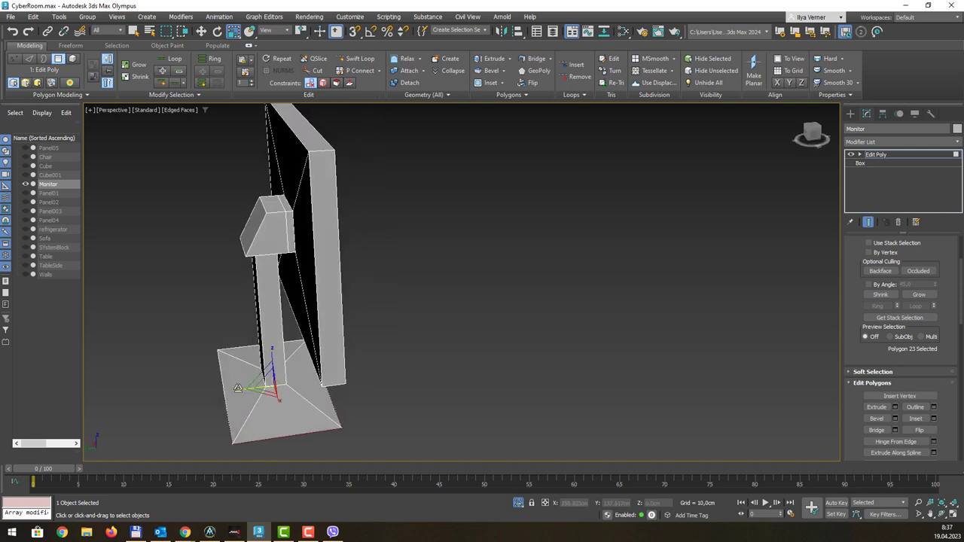
pyautogui.moveTo(245, 389)
pyautogui.mouseDown()
pyautogui.moveTo(302, 383)
pyautogui.moveTo(310, 367)
pyautogui.mouseUp()
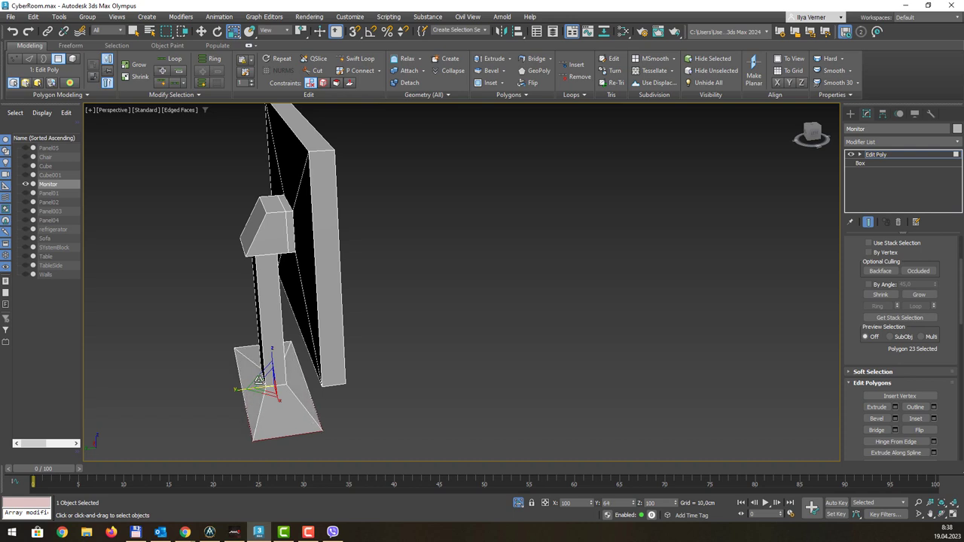
pyautogui.keyDown('alt'); pyautogui.moveTo(310, 366); pyautogui.dragTo(273, 369, button='middle'); pyautogui.keyUp('alt')
# End Isolate, frame the monitor on the desk with Z, and return to the Edit Poly level.
pyautogui.press('w')
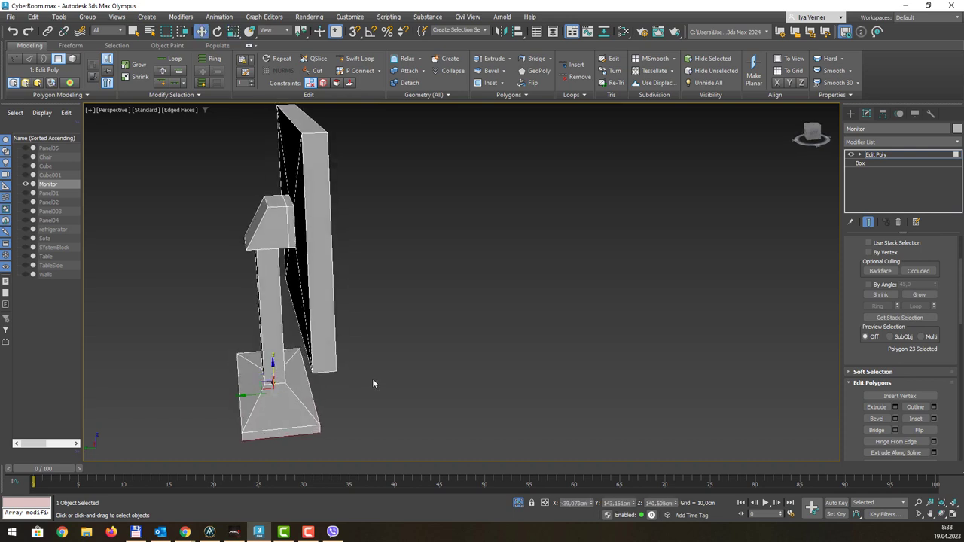
pyautogui.moveTo(372, 378)
pyautogui.keyDown('alt'); pyautogui.mouseDown(button='middle')
pyautogui.moveTo(397, 333)
pyautogui.moveTo(396, 357)
pyautogui.moveTo(369, 374)
pyautogui.moveTo(364, 426)
pyautogui.mouseUp(button='middle'); pyautogui.keyUp('alt')
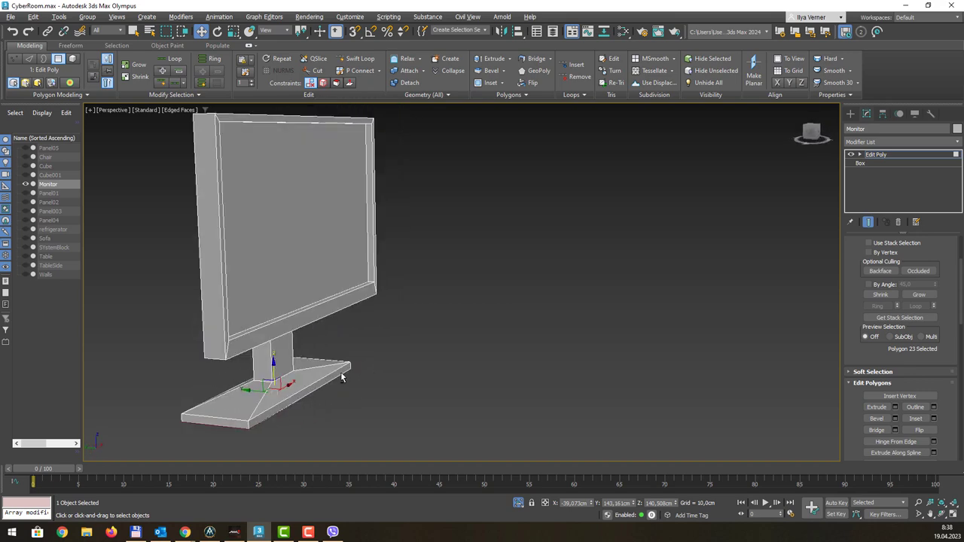
pyautogui.click(521, 506)
pyautogui.scroll(-2, 440, 376)
pyautogui.scroll(-2, 422, 339)
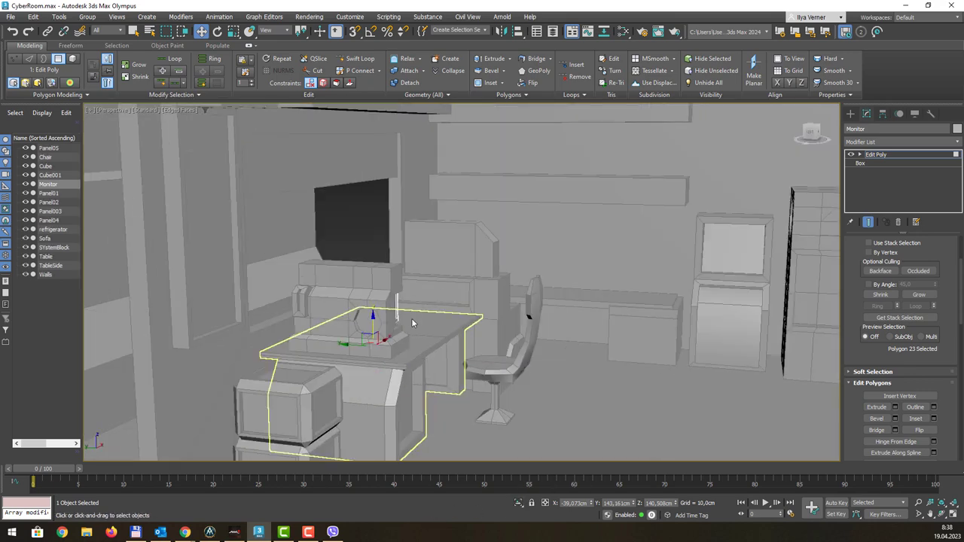
pyautogui.press('z')
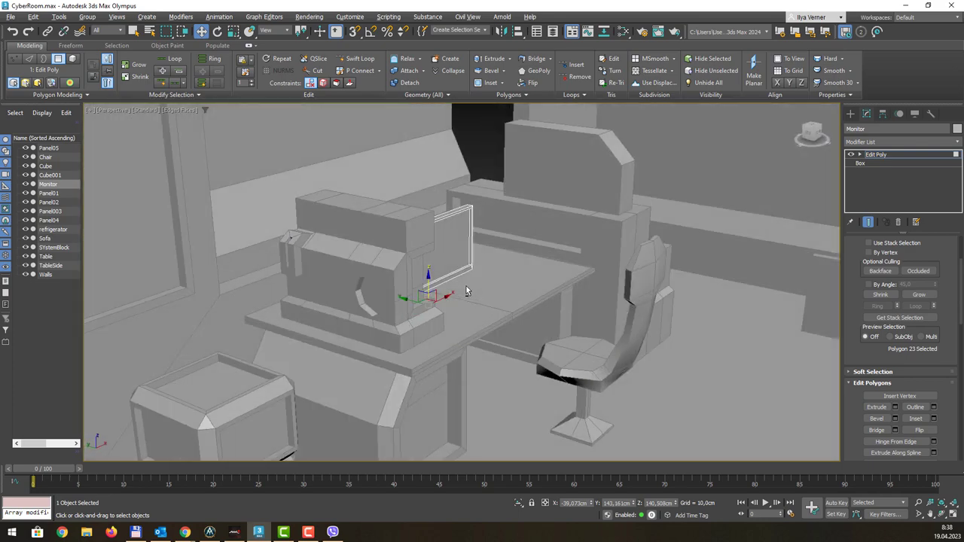
pyautogui.keyDown('alt'); pyautogui.moveTo(466, 291); pyautogui.dragTo(447, 286, button='middle'); pyautogui.keyUp('alt')
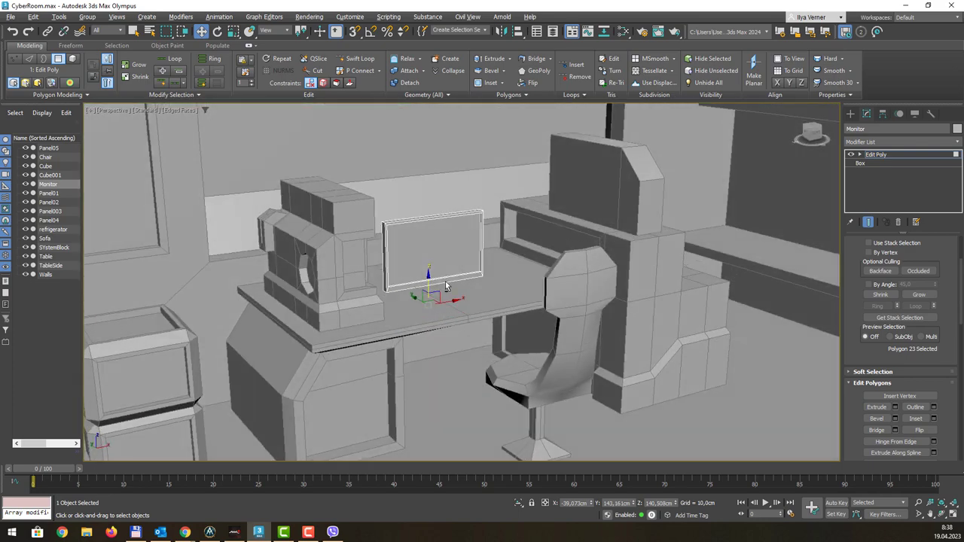
pyautogui.click(875, 155)
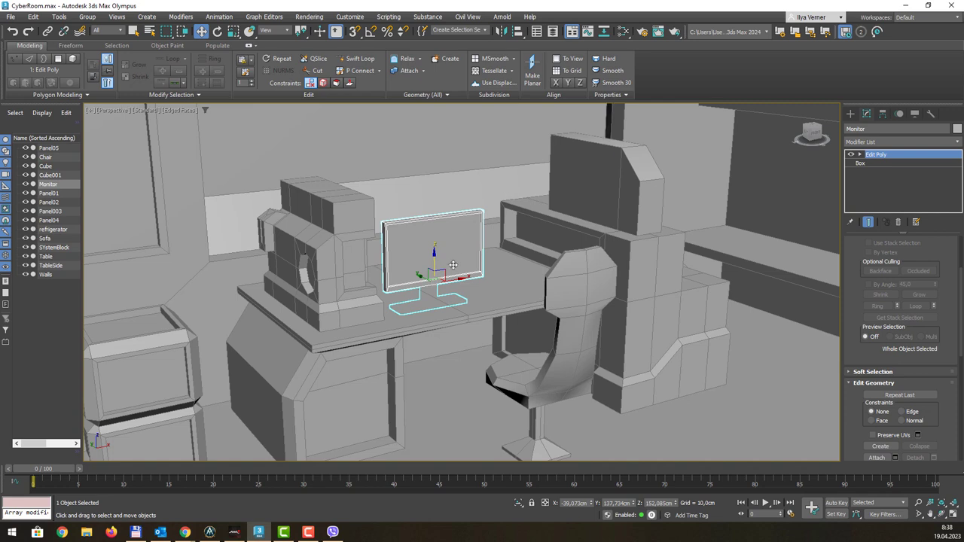
# Lift the monitor onto the desk surface, then orbit and pan around the room toward the wall shelves.
pyautogui.moveTo(434, 261); pyautogui.dragTo(438, 236)
pyautogui.moveTo(439, 236)
pyautogui.keyDown('alt'); pyautogui.mouseDown(button='middle')
pyautogui.moveTo(535, 257)
pyautogui.moveTo(434, 307)
pyautogui.mouseUp(button='middle'); pyautogui.keyUp('alt')
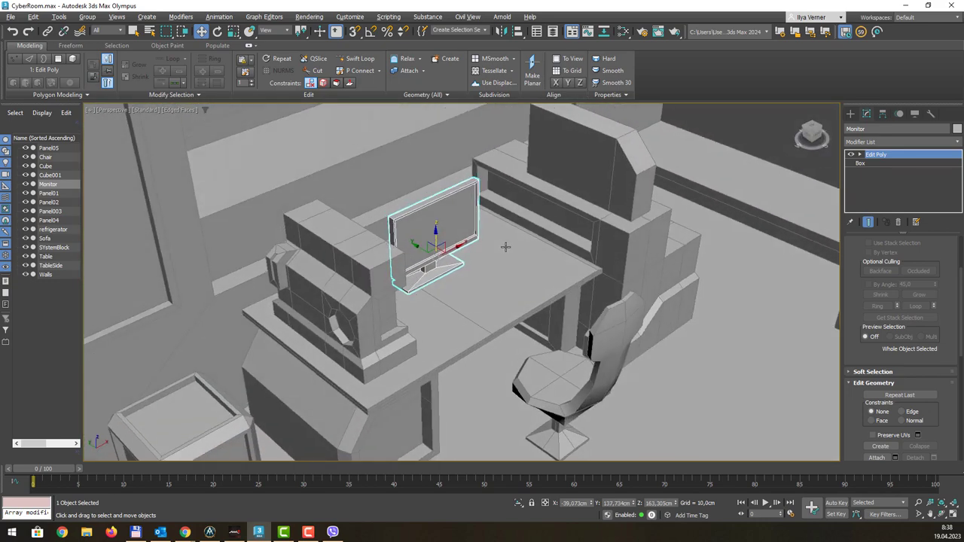
pyautogui.scroll(5, 433, 308)
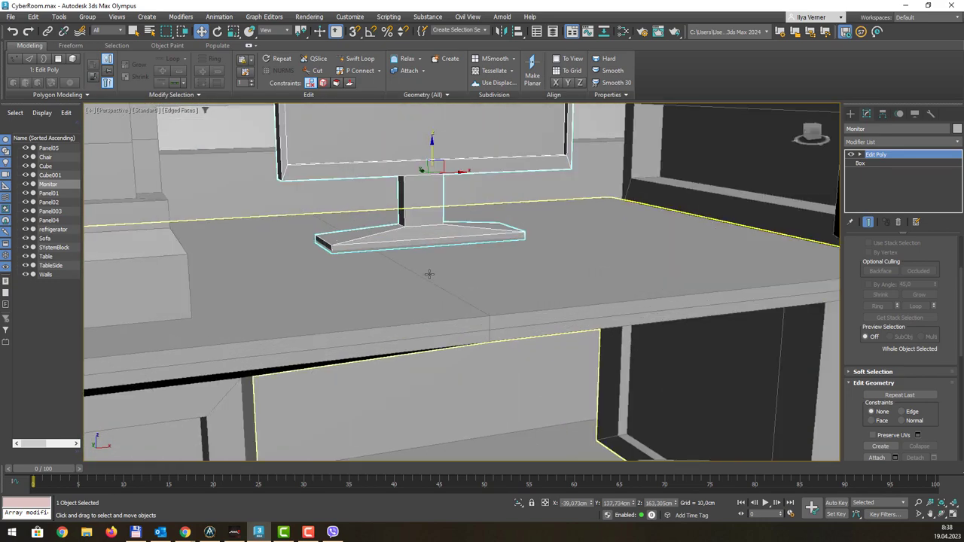
pyautogui.scroll(-8, 430, 267)
pyautogui.scroll(-10, 430, 266)
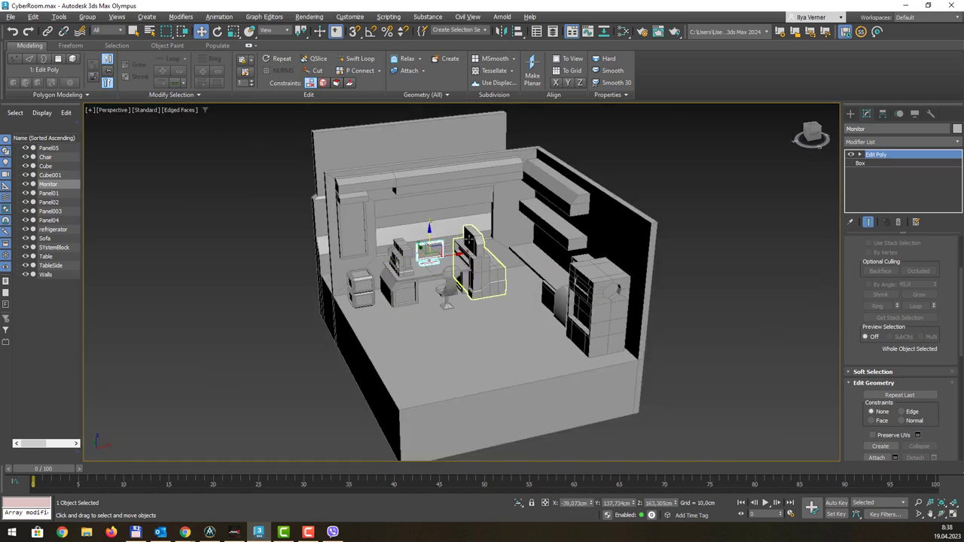
pyautogui.moveTo(430, 266)
pyautogui.keyDown('alt'); pyautogui.mouseDown(button='middle')
pyautogui.moveTo(385, 295)
pyautogui.moveTo(429, 252)
pyautogui.mouseUp(button='middle'); pyautogui.keyUp('alt')
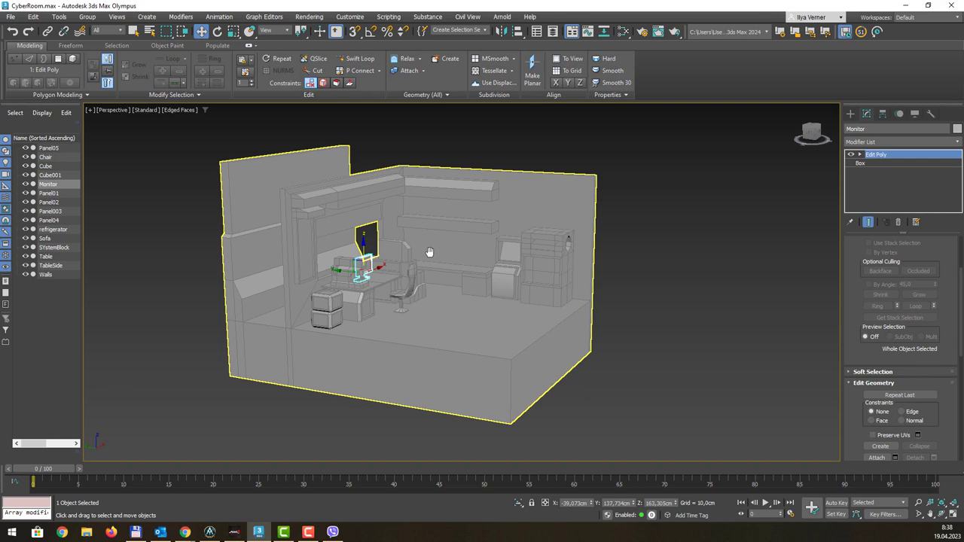
pyautogui.moveTo(637, 281)
pyautogui.keyDown('alt'); pyautogui.mouseDown(button='middle')
pyautogui.moveTo(608, 270)
pyautogui.moveTo(651, 262)
pyautogui.moveTo(546, 281)
pyautogui.moveTo(475, 271)
pyautogui.moveTo(660, 271)
pyautogui.mouseUp(button='middle'); pyautogui.keyUp('alt')
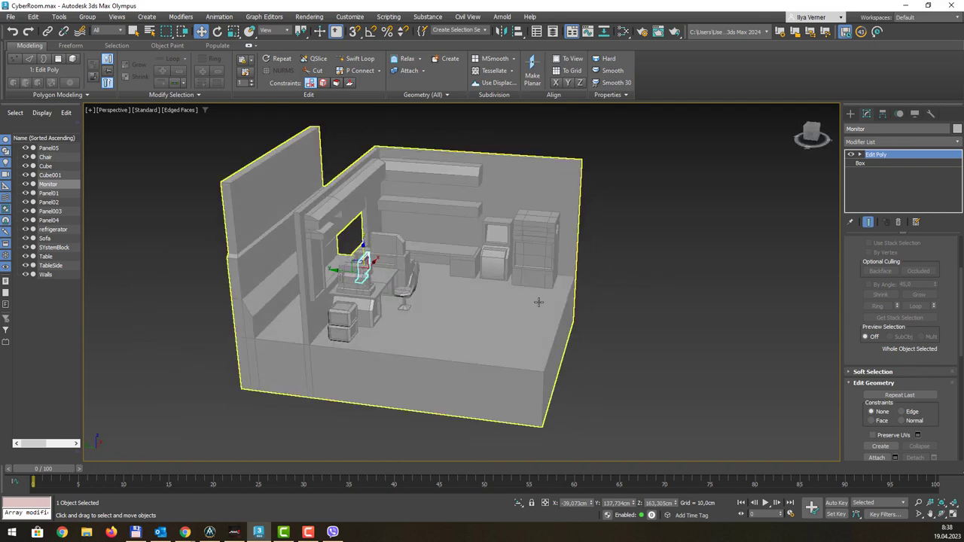
pyautogui.moveTo(536, 299)
pyautogui.mouseDown(button='middle')
pyautogui.moveTo(504, 298)
pyautogui.moveTo(442, 251)
pyautogui.mouseUp(button='middle')
pyautogui.scroll(5, 429, 219)
# Raise Panel02 to about 244 cm and change its Length from 20 cm to 10 cm.
pyautogui.click(413, 194)
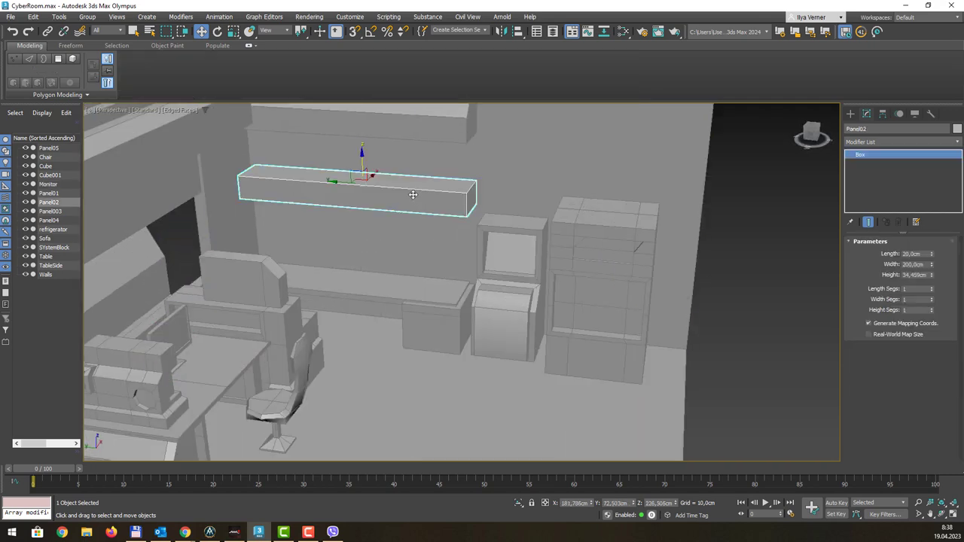
pyautogui.moveTo(361, 156); pyautogui.dragTo(361, 140)
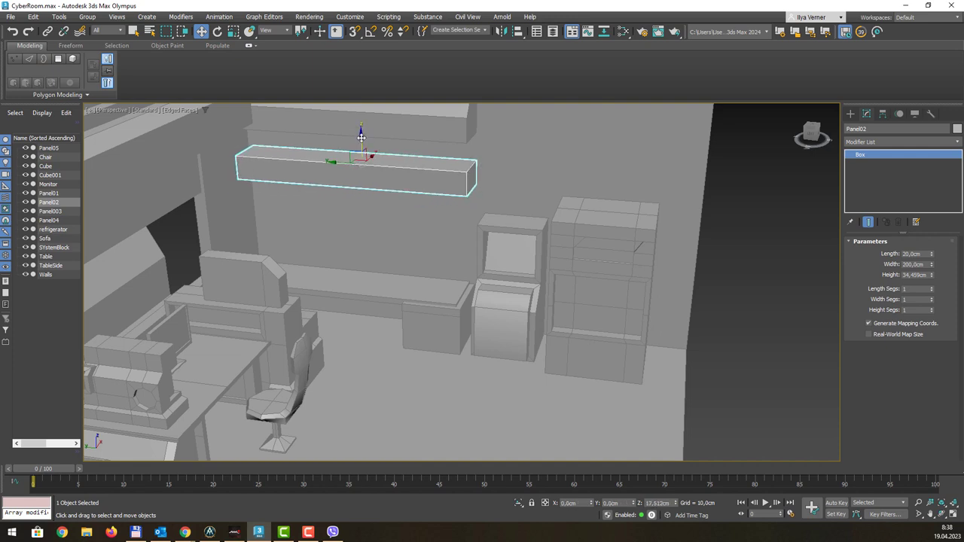
pyautogui.keyDown('alt'); pyautogui.moveTo(362, 139); pyautogui.dragTo(414, 154, button='middle'); pyautogui.keyUp('alt')
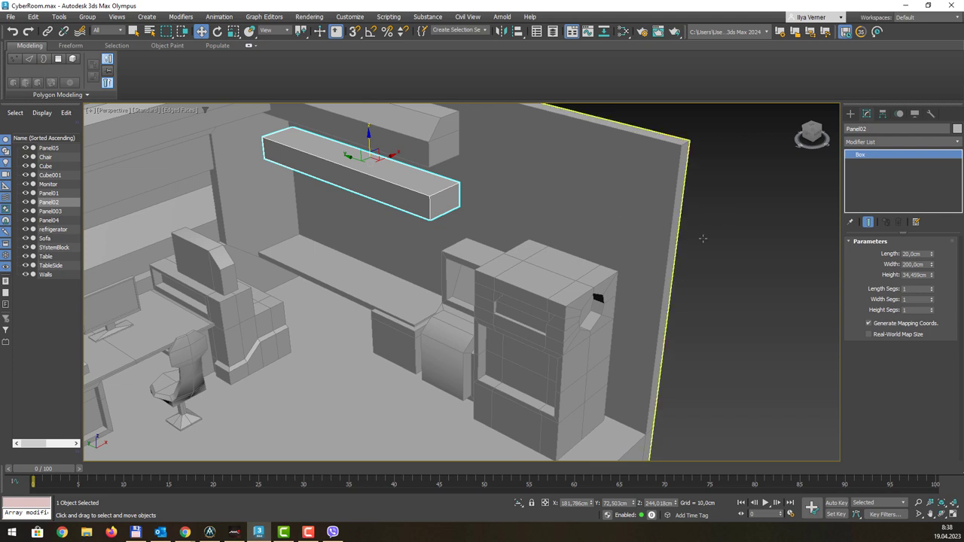
pyautogui.moveTo(932, 277)
pyautogui.mouseDown()
pyautogui.moveTo(931, 260)
pyautogui.moveTo(932, 270)
pyautogui.mouseUp()
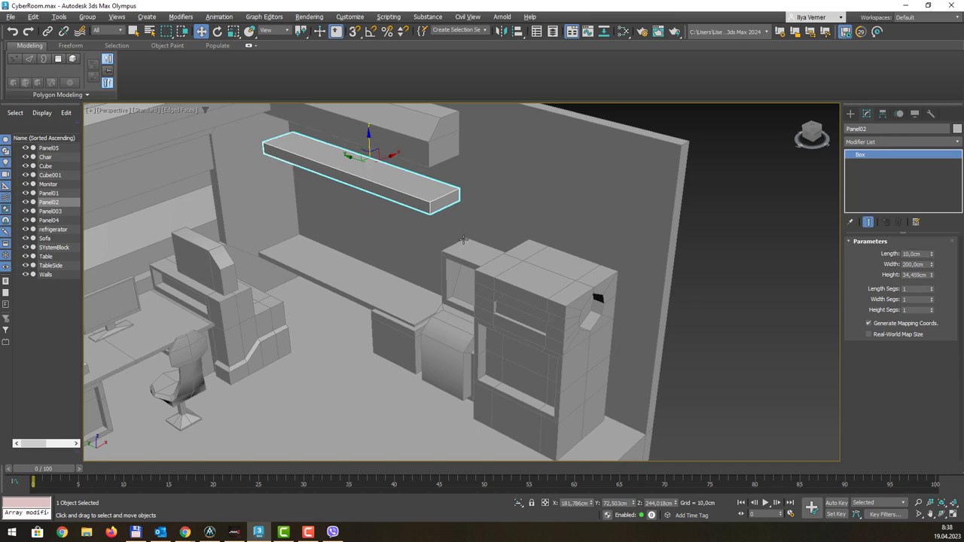
pyautogui.keyDown('alt'); pyautogui.moveTo(466, 240); pyautogui.dragTo(464, 218, button='middle'); pyautogui.keyUp('alt')
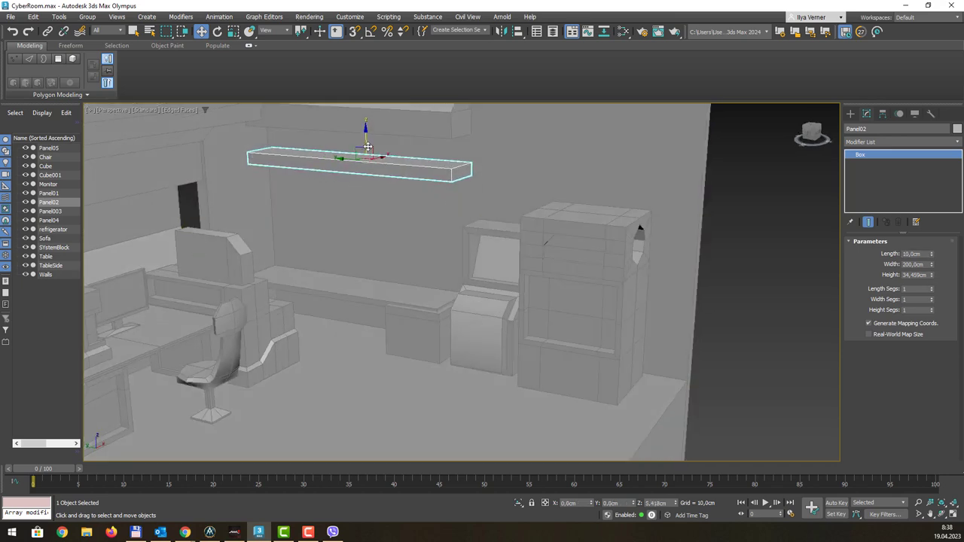
pyautogui.moveTo(426, 234); pyautogui.dragTo(432, 178, button='middle')
pyautogui.scroll(-5, 432, 178)
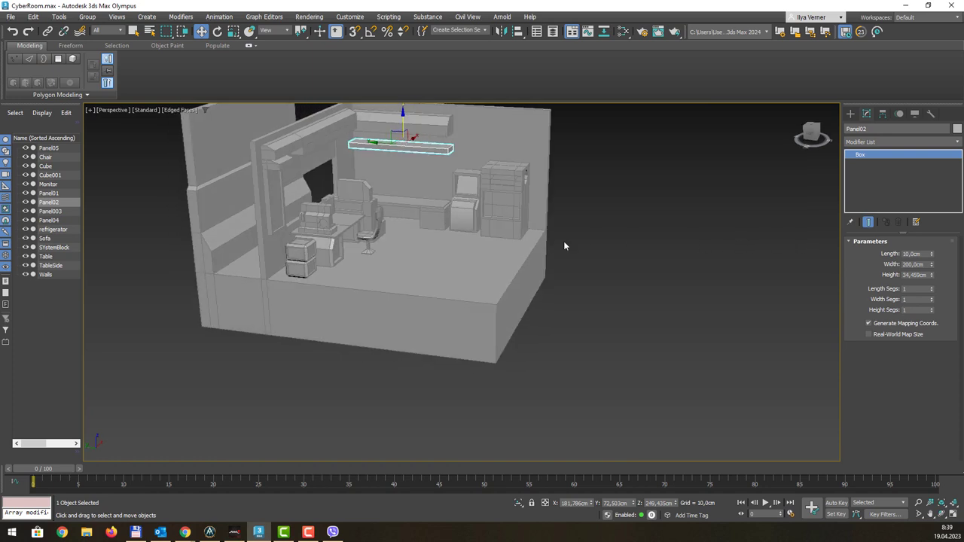
# Select the eight floor-block polygons of Walls and detach them to a separate element, not cloned.
pyautogui.click(489, 323)
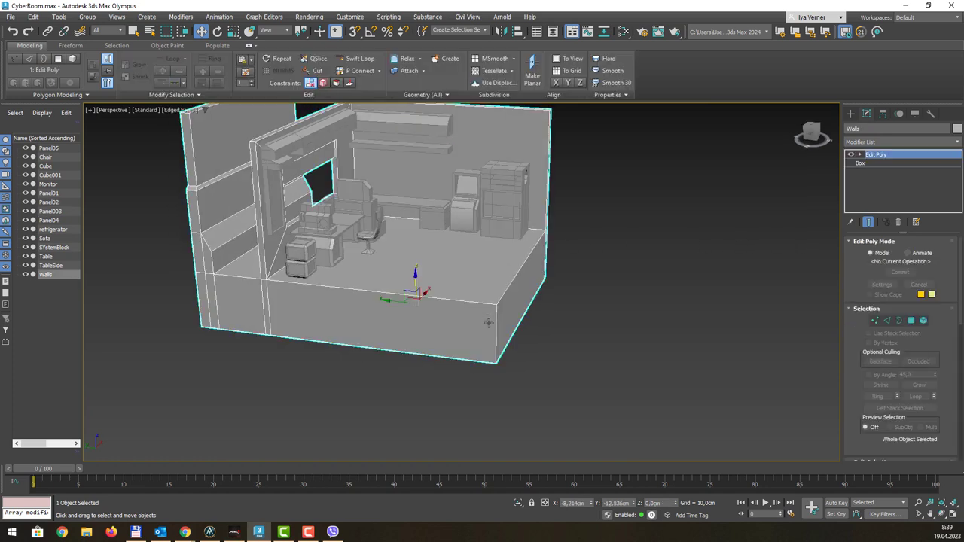
pyautogui.press('4')
pyautogui.keyDown('alt'); pyautogui.moveTo(488, 322); pyautogui.dragTo(560, 299, button='middle'); pyautogui.keyUp('alt')
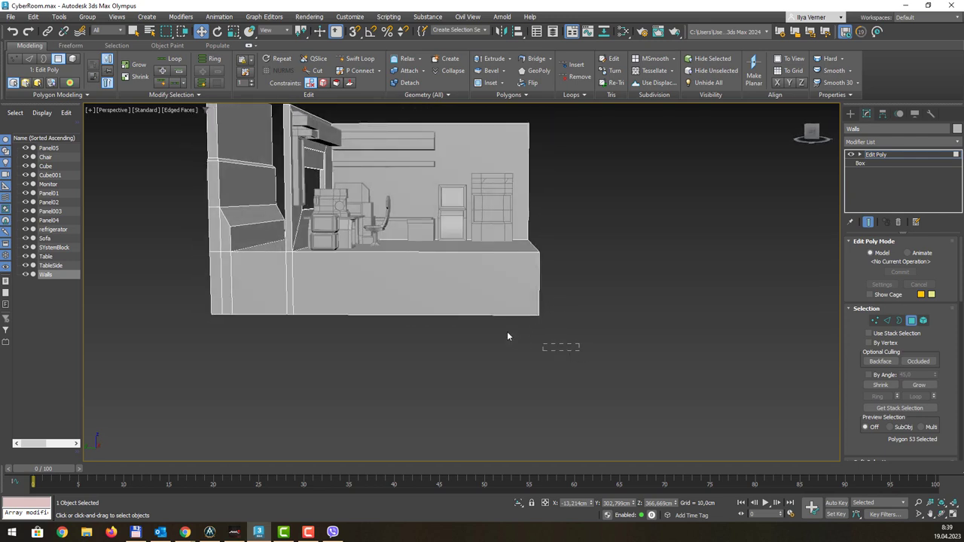
pyautogui.moveTo(379, 249); pyautogui.dragTo(364, 255)
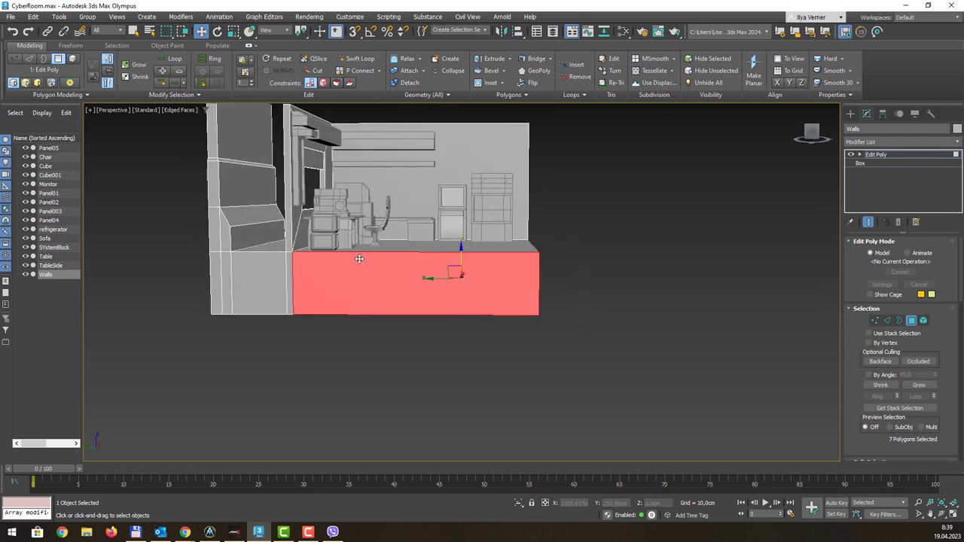
pyautogui.keyDown('ctrl'); pyautogui.click(428, 249); pyautogui.keyUp('ctrl')
pyautogui.moveTo(587, 260)
pyautogui.keyDown('alt'); pyautogui.mouseDown(button='middle')
pyautogui.moveTo(454, 264)
pyautogui.moveTo(612, 257)
pyautogui.moveTo(567, 271)
pyautogui.mouseUp(button='middle'); pyautogui.keyUp('alt')
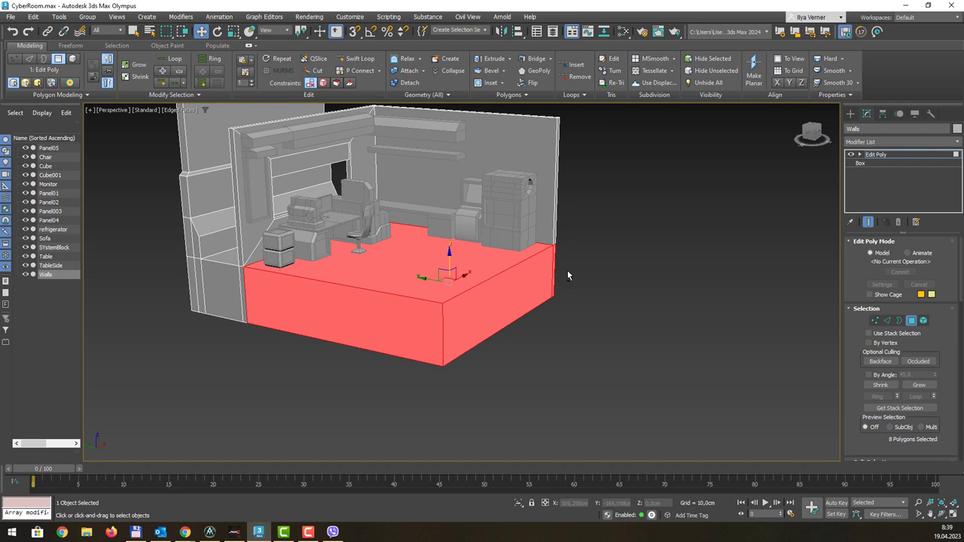
pyautogui.hotkey('alt', 'd')
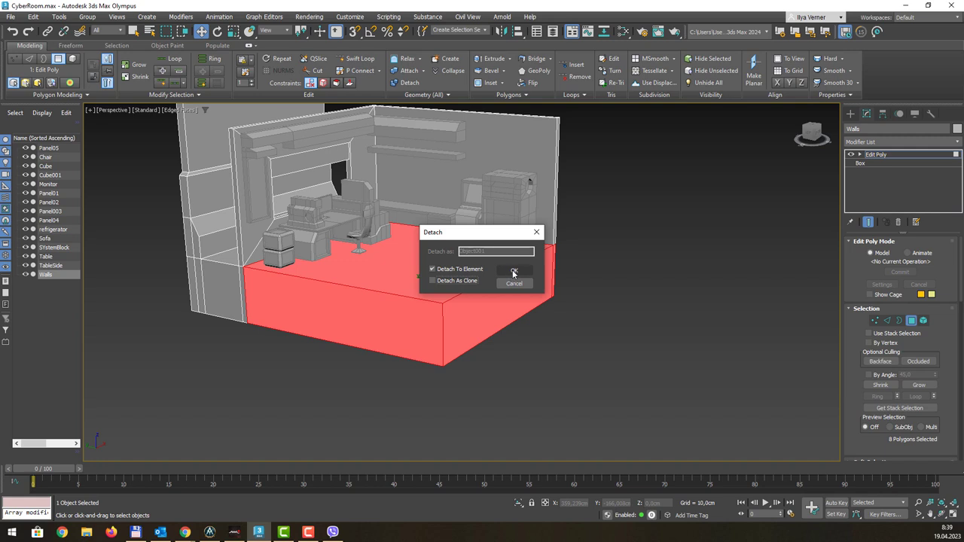
pyautogui.click(513, 273)
pyautogui.click(597, 311)
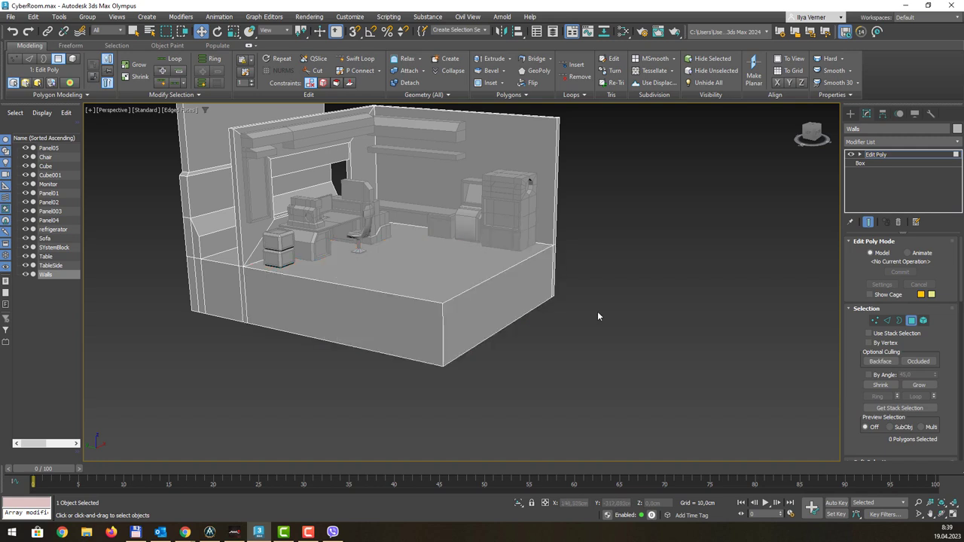
# Select the floor block as an element, activate Swift Loop, and isolate the Walls object with Alt+Q.
pyautogui.click(469, 273)
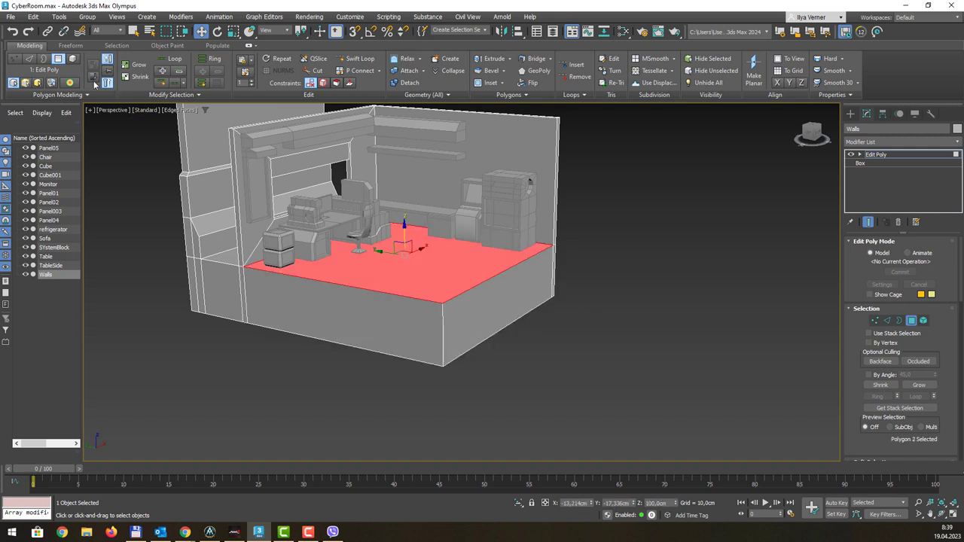
pyautogui.click(72, 59)
pyautogui.click(495, 297)
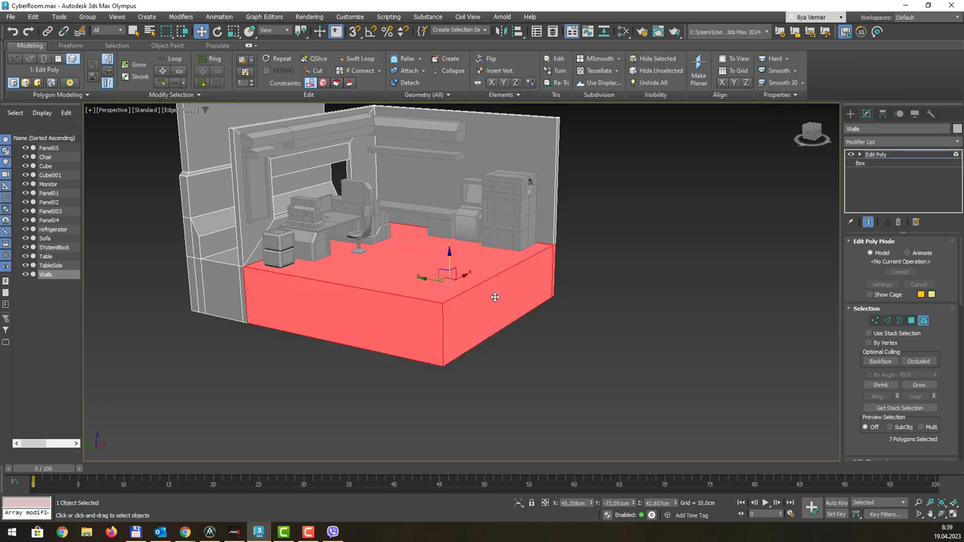
pyautogui.keyDown('alt'); pyautogui.moveTo(448, 233); pyautogui.dragTo(447, 231, button='middle'); pyautogui.keyUp('alt')
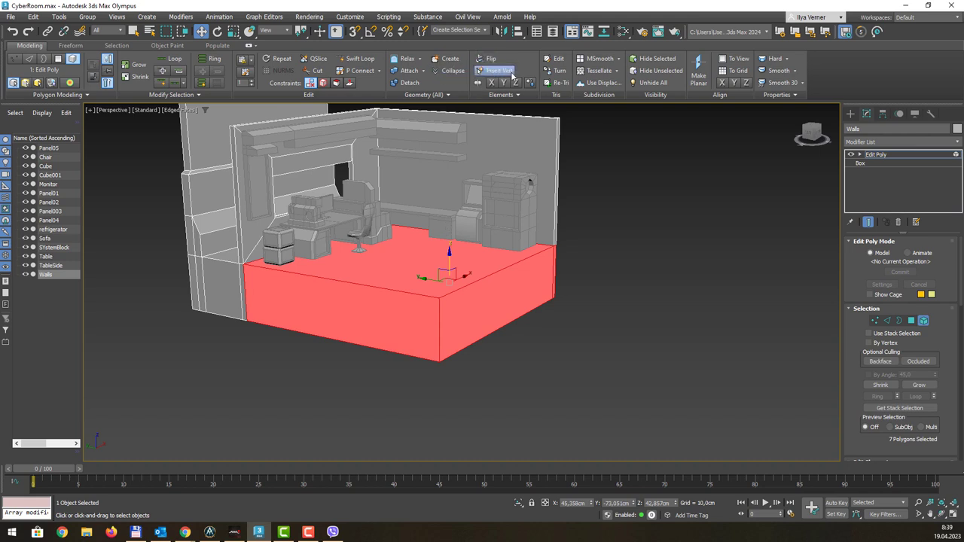
pyautogui.click(358, 60)
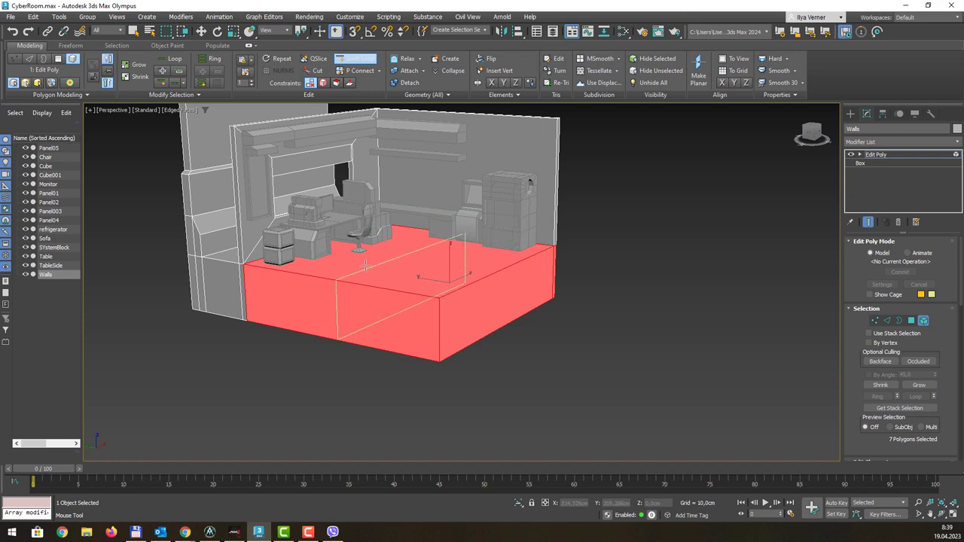
pyautogui.keyDown('alt'); pyautogui.moveTo(710, 304); pyautogui.dragTo(708, 325, button='middle'); pyautogui.keyUp('alt')
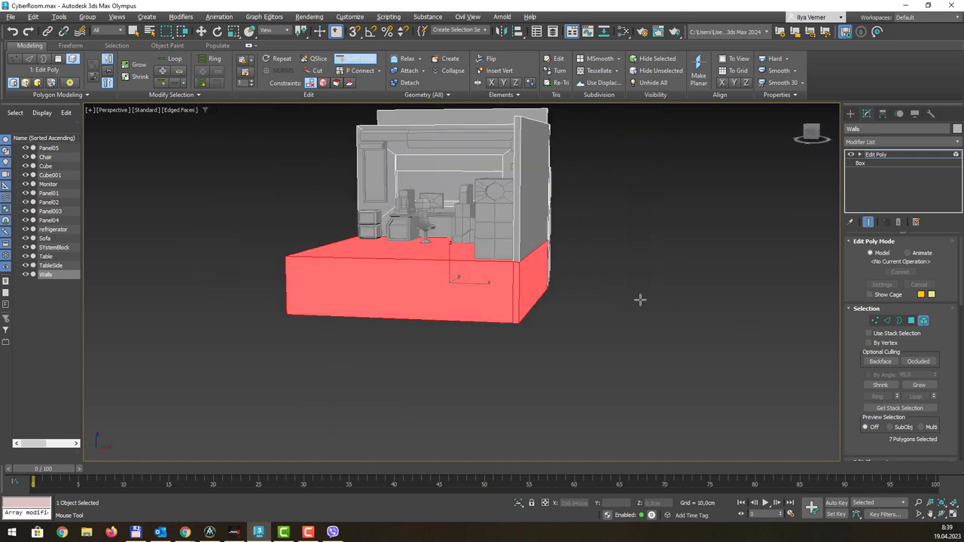
pyautogui.moveTo(621, 317)
pyautogui.keyDown('alt'); pyautogui.mouseDown(button='middle')
pyautogui.moveTo(573, 293)
pyautogui.moveTo(591, 277)
pyautogui.mouseUp(button='middle'); pyautogui.keyUp('alt')
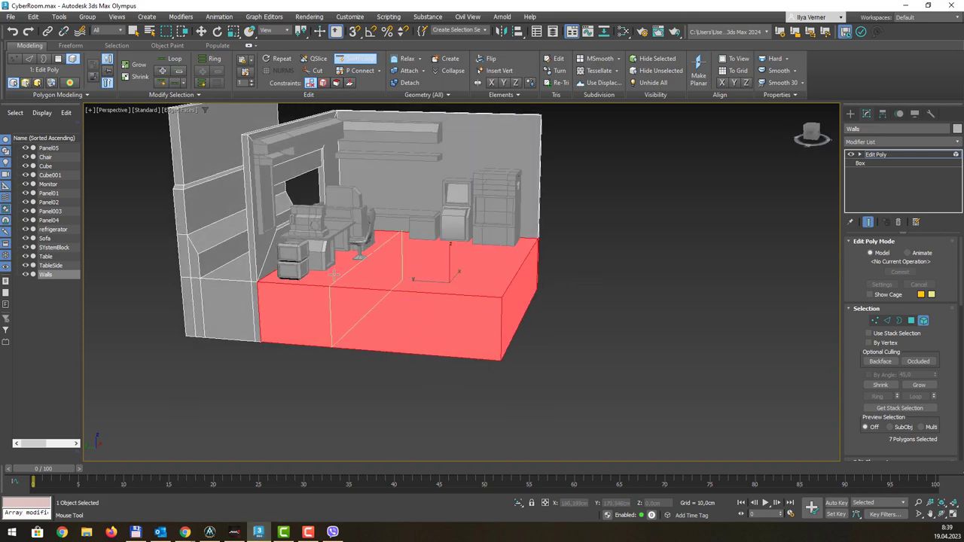
pyautogui.hotkey('alt', 'q')
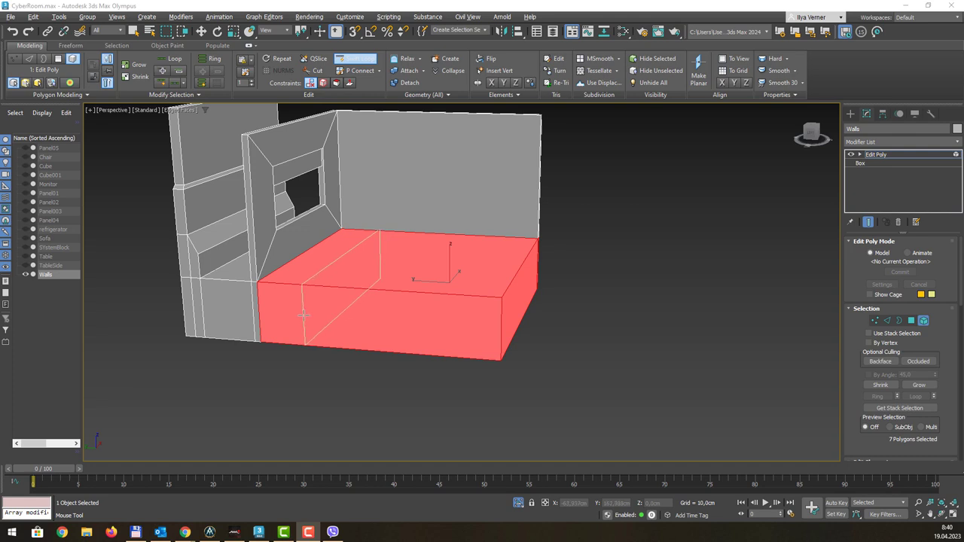
# Cut several Swift Loop edge loops across the floor block's top and sides.
pyautogui.click(302, 315)
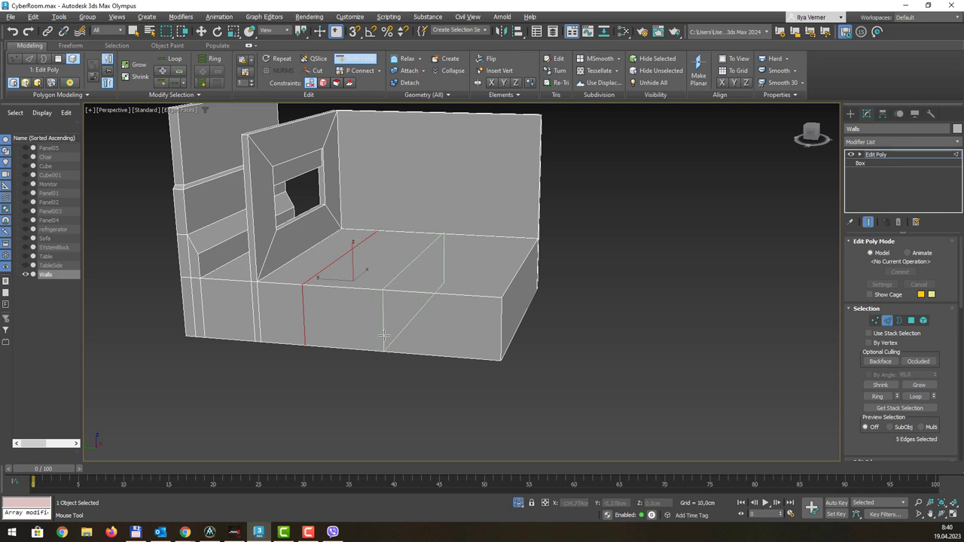
pyautogui.click(384, 335)
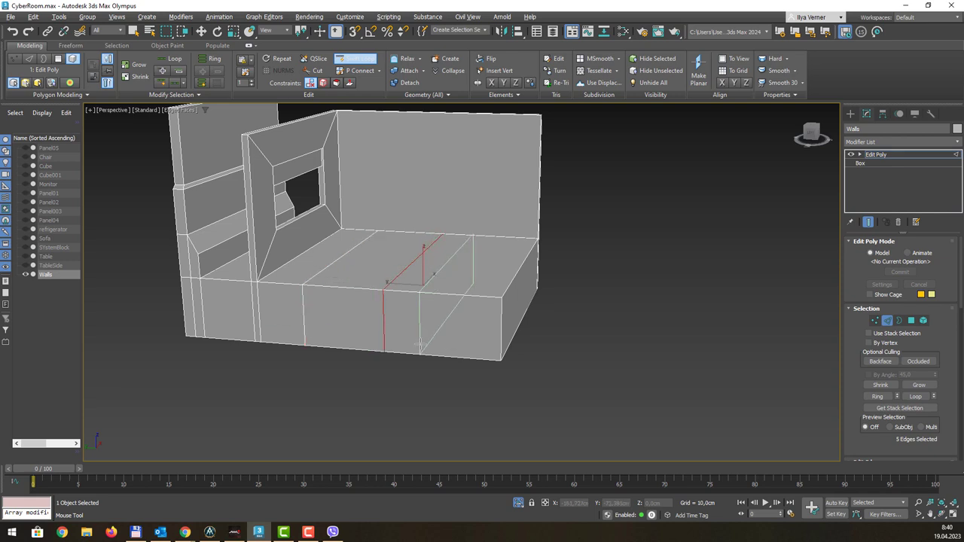
pyautogui.click(420, 345)
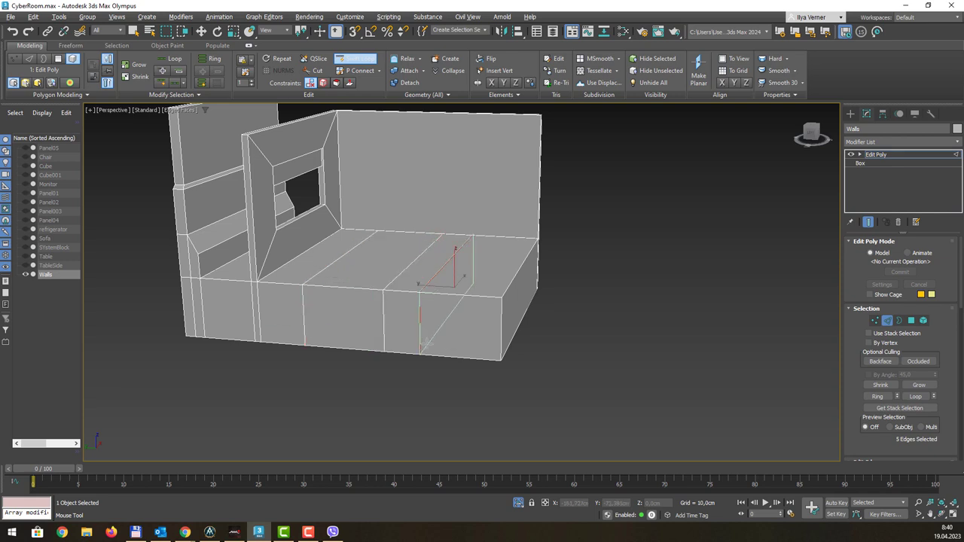
pyautogui.click(528, 279)
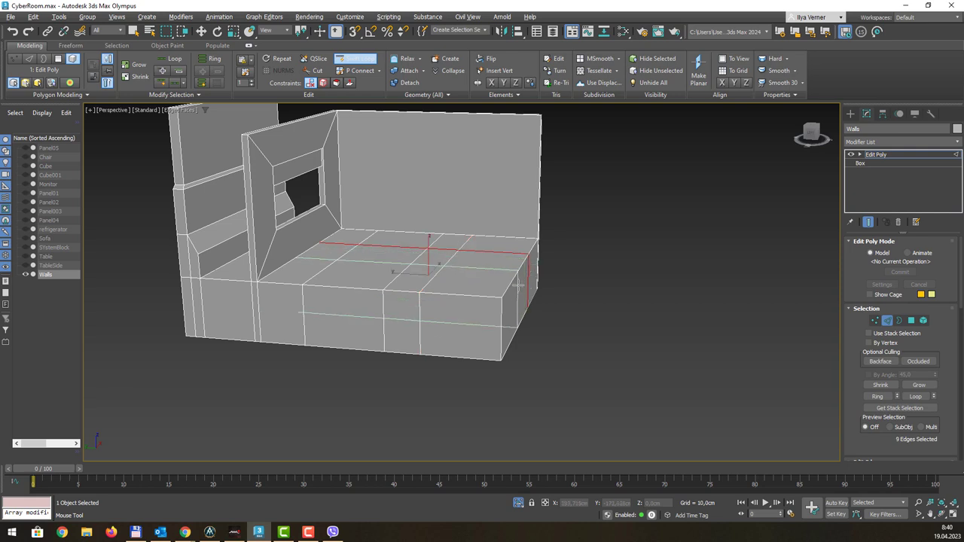
pyautogui.moveTo(517, 285); pyautogui.dragTo(515, 286)
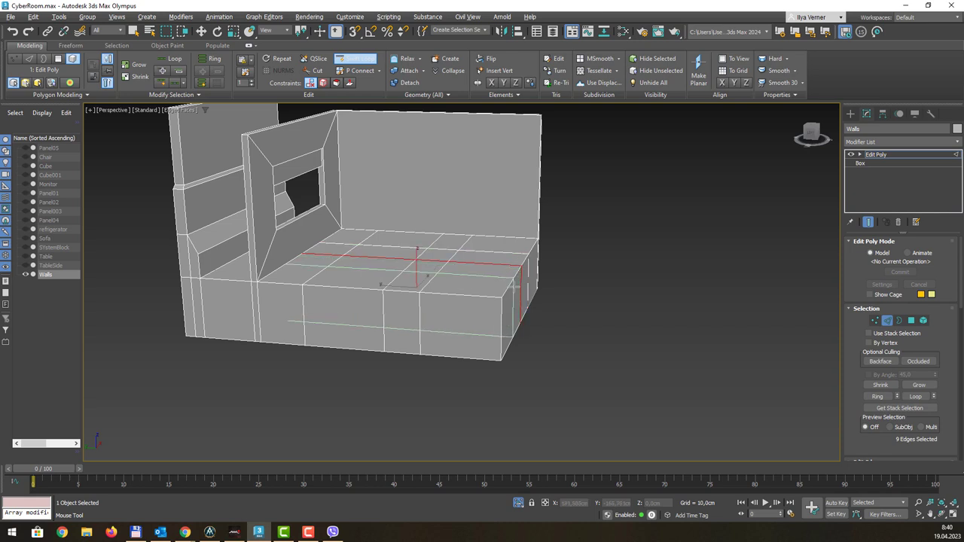
pyautogui.click(517, 284)
# Select one floor edge and move it toward the front to angle the neighbouring lines.
pyautogui.press('w')
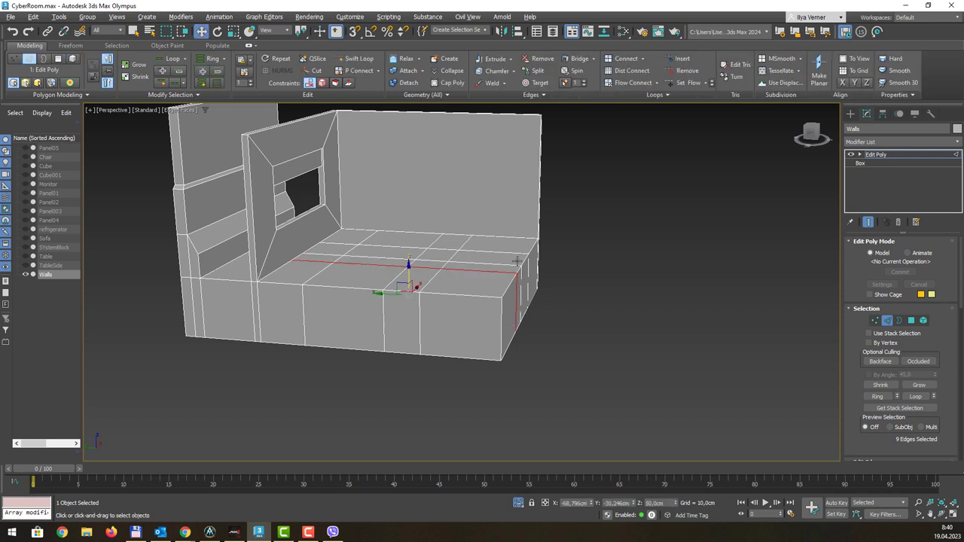
pyautogui.keyDown('alt'); pyautogui.moveTo(517, 261); pyautogui.dragTo(517, 275, button='middle'); pyautogui.keyUp('alt')
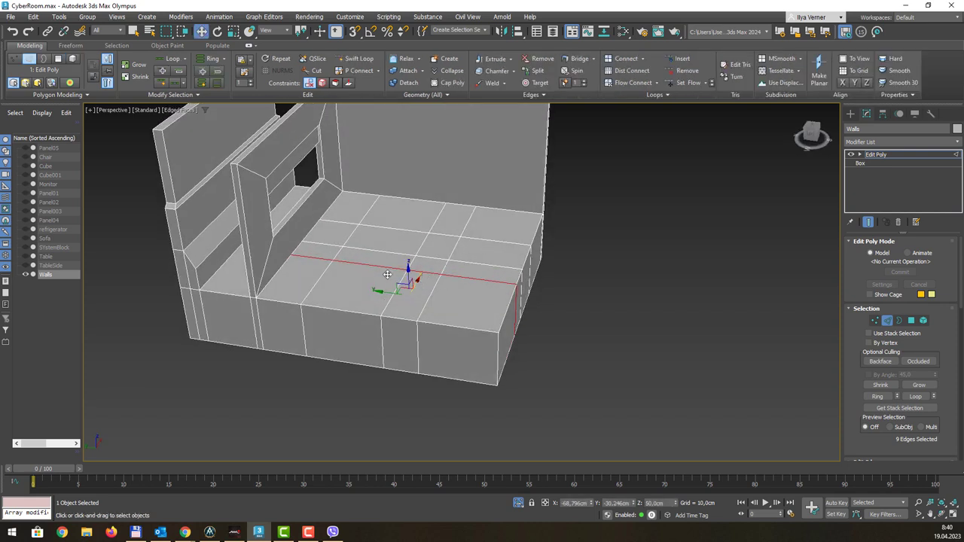
pyautogui.click(360, 404)
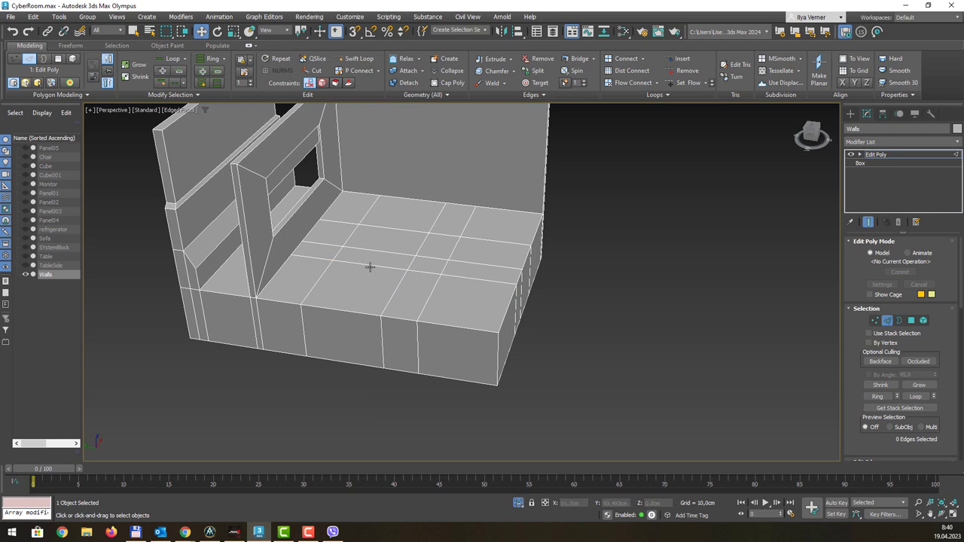
pyautogui.click(370, 267)
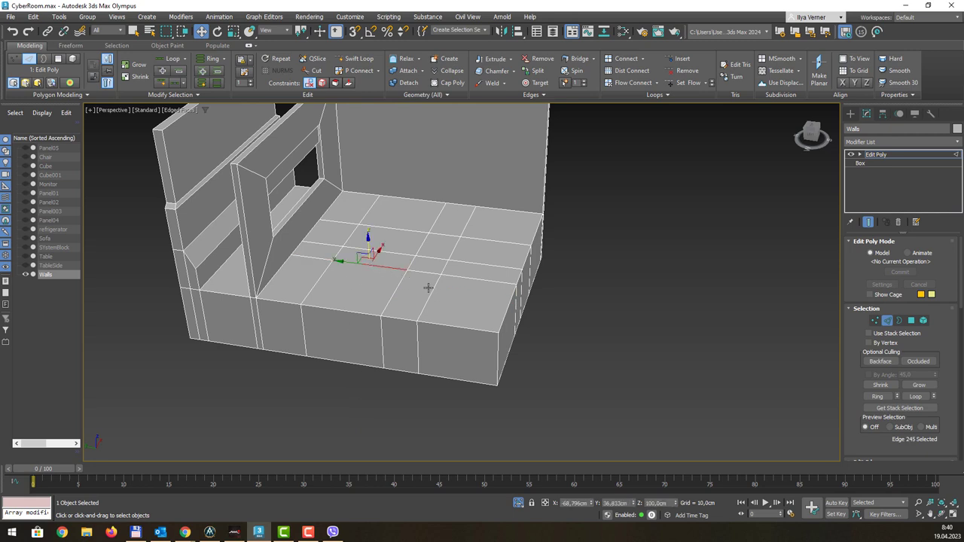
pyautogui.moveTo(380, 252); pyautogui.dragTo(365, 269)
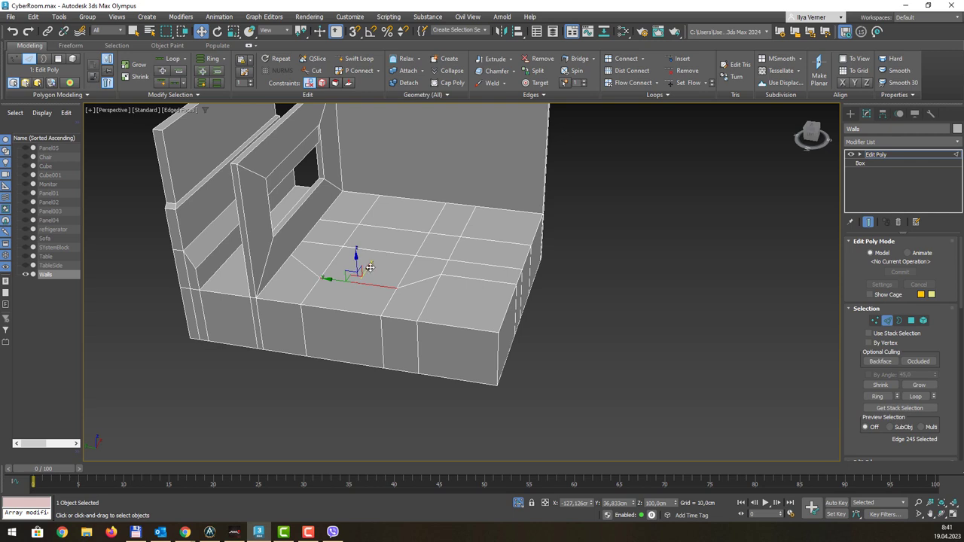
# In Polygon mode, inset a smaller rectangle inside one floor tile.
pyautogui.press('4')
pyautogui.click(392, 243)
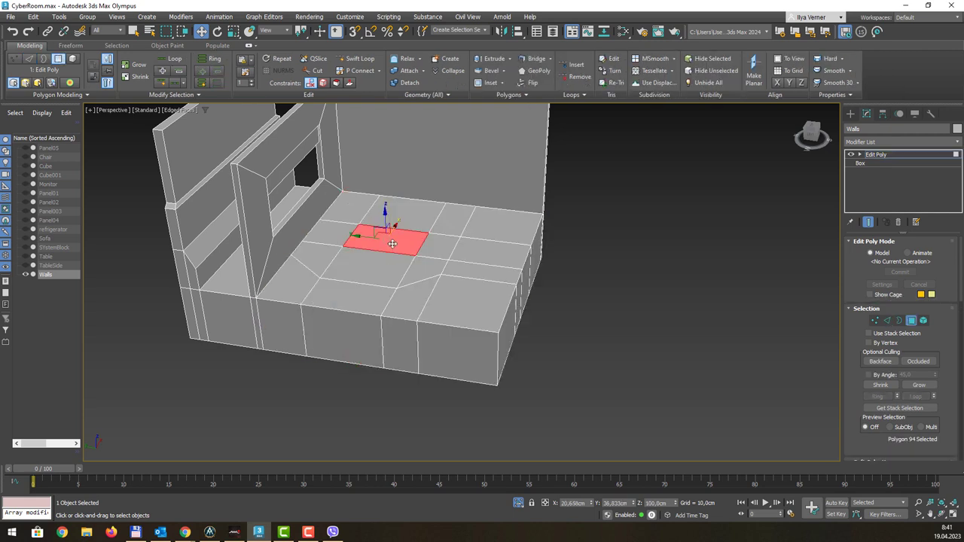
pyautogui.scroll(2, 392, 244)
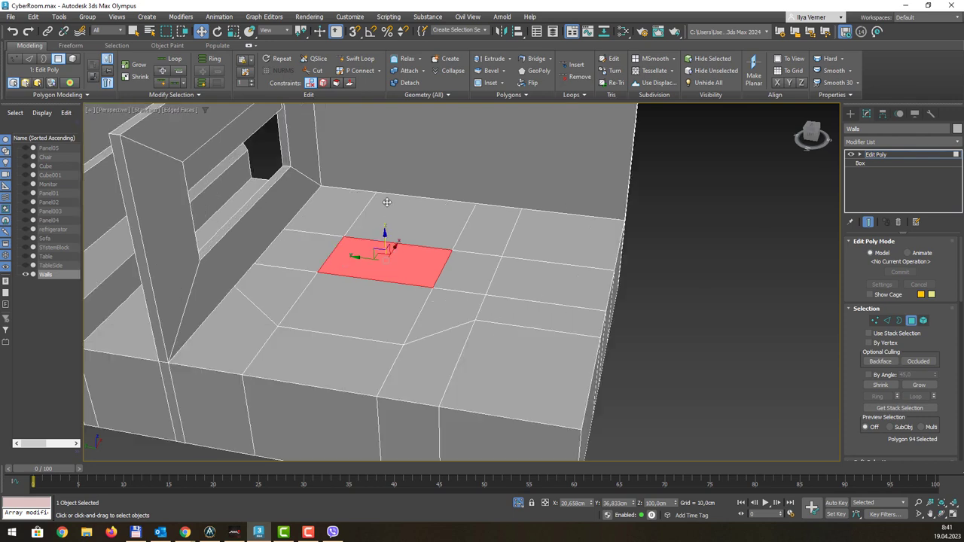
pyautogui.click(489, 83)
pyautogui.moveTo(413, 260); pyautogui.dragTo(412, 256)
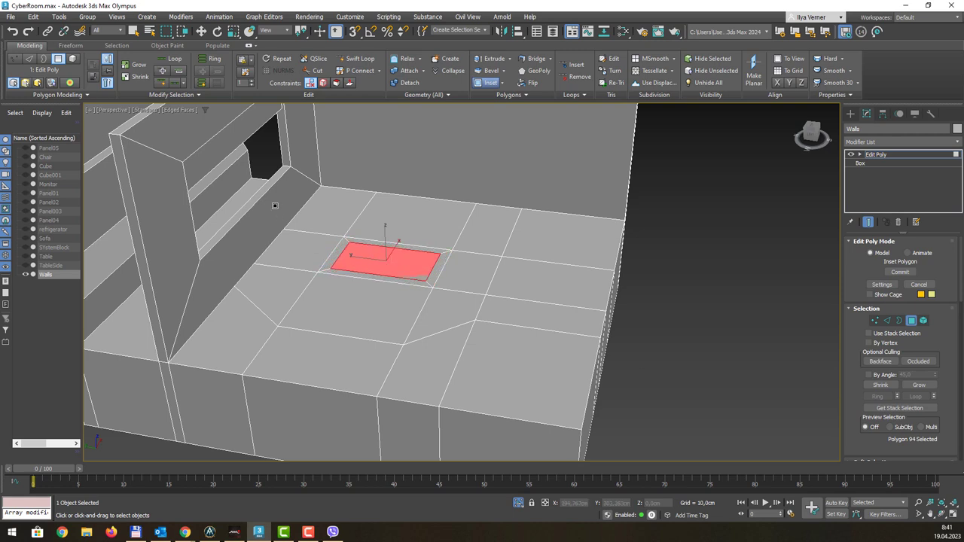
pyautogui.moveTo(412, 256)
pyautogui.mouseDown()
pyautogui.moveTo(359, 236)
pyautogui.moveTo(418, 256)
pyautogui.mouseUp()
# Lower the inset rectangle slightly into the floor to form a shallow recess.
pyautogui.press('w')
pyautogui.keyDown('alt'); pyautogui.moveTo(416, 250); pyautogui.dragTo(338, 339, button='middle'); pyautogui.keyUp('alt')
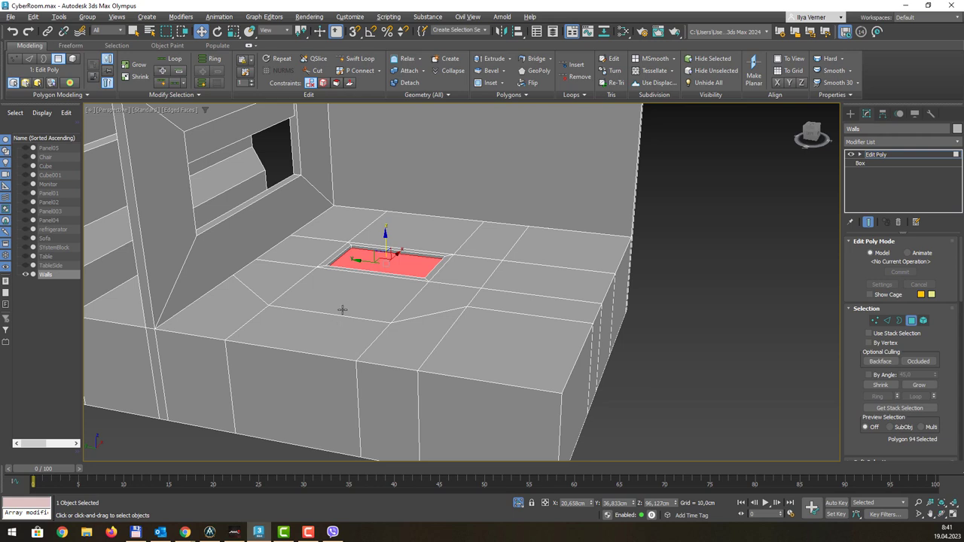
pyautogui.keyDown('alt'); pyautogui.moveTo(342, 310); pyautogui.dragTo(347, 322, button='middle'); pyautogui.keyUp('alt')
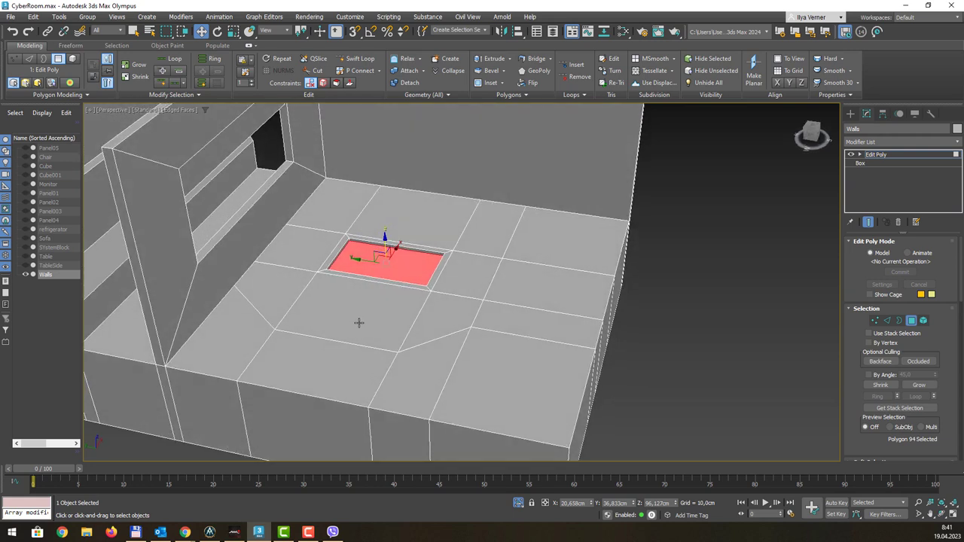
pyautogui.click(504, 333)
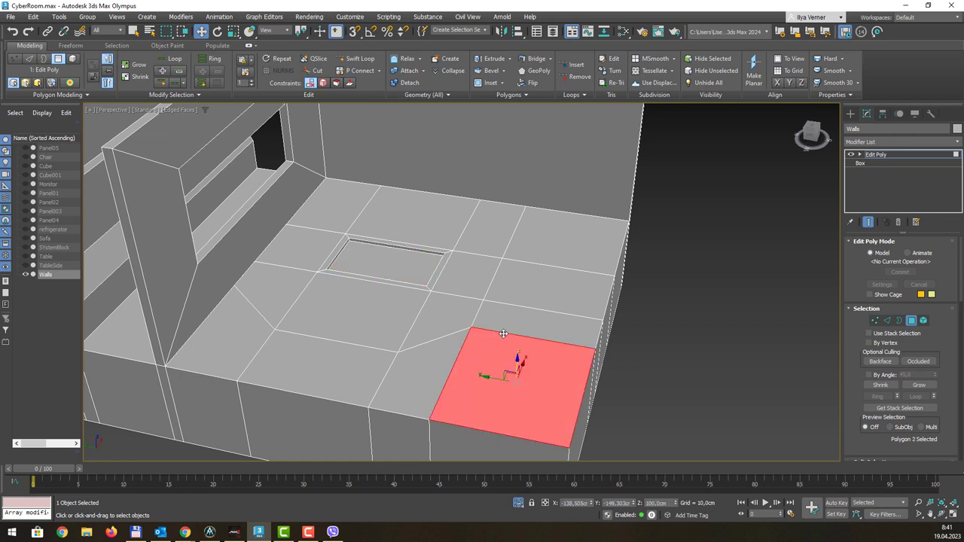
# Push the three front floor edges back across the floor to enlarge the front tiles.
pyautogui.press('2')
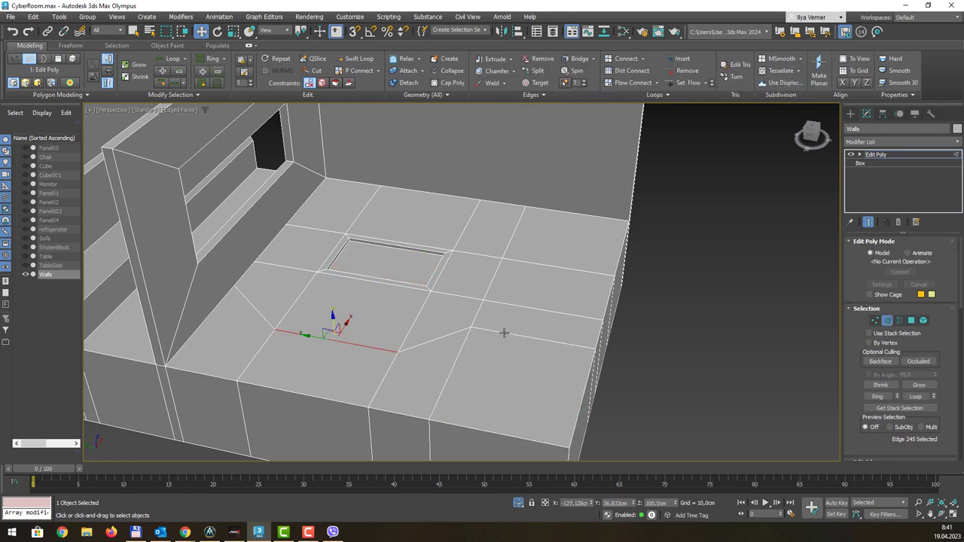
pyautogui.click(504, 333)
pyautogui.keyDown('ctrl'); pyautogui.click(456, 334); pyautogui.keyUp('ctrl')
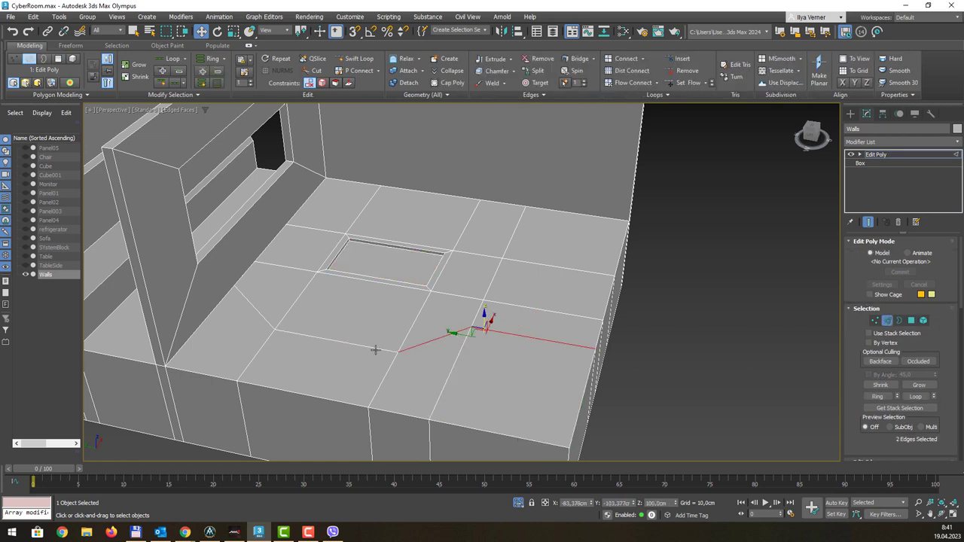
pyautogui.keyDown('ctrl'); pyautogui.click(366, 347); pyautogui.keyUp('ctrl')
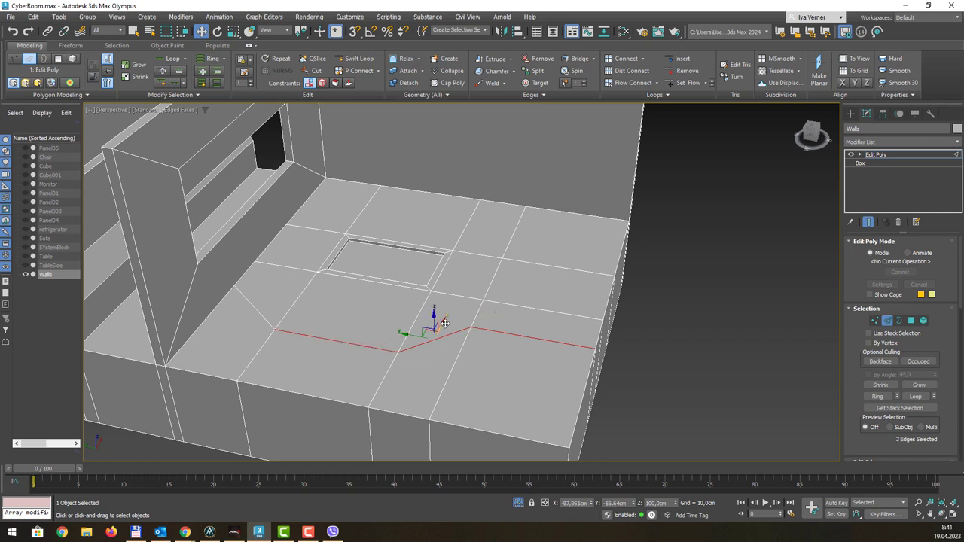
pyautogui.moveTo(445, 323); pyautogui.dragTo(458, 303)
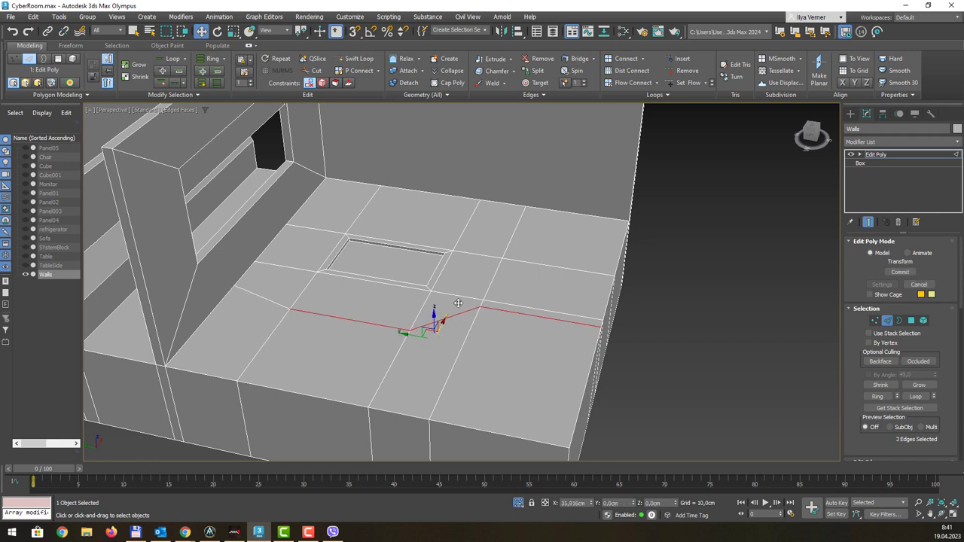
pyautogui.moveTo(458, 303); pyautogui.dragTo(527, 332)
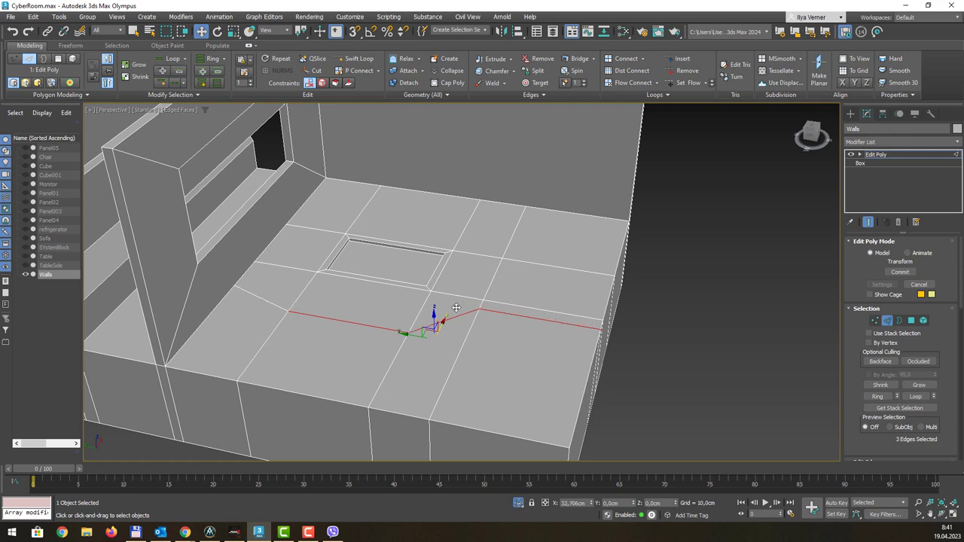
pyautogui.moveTo(527, 333)
pyautogui.keyDown('alt'); pyautogui.mouseDown(button='middle')
pyautogui.moveTo(538, 318)
pyautogui.moveTo(430, 359)
pyautogui.mouseUp(button='middle'); pyautogui.keyUp('alt')
# Inset a border around the three front floor tiles.
pyautogui.press('4')
pyautogui.click(351, 366)
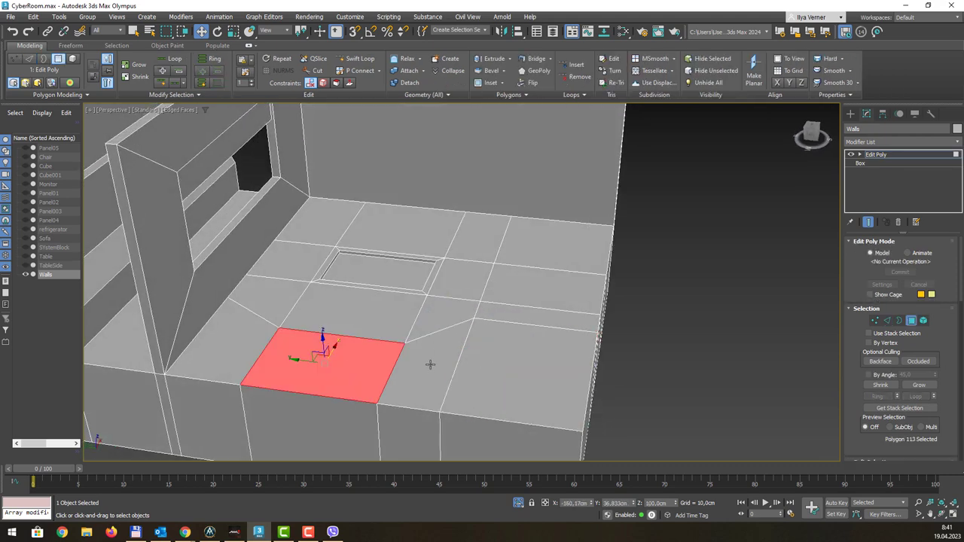
pyautogui.keyDown('ctrl'); pyautogui.click(431, 366); pyautogui.keyUp('ctrl')
pyautogui.keyDown('ctrl'); pyautogui.click(528, 363); pyautogui.keyUp('ctrl')
pyautogui.click(489, 83)
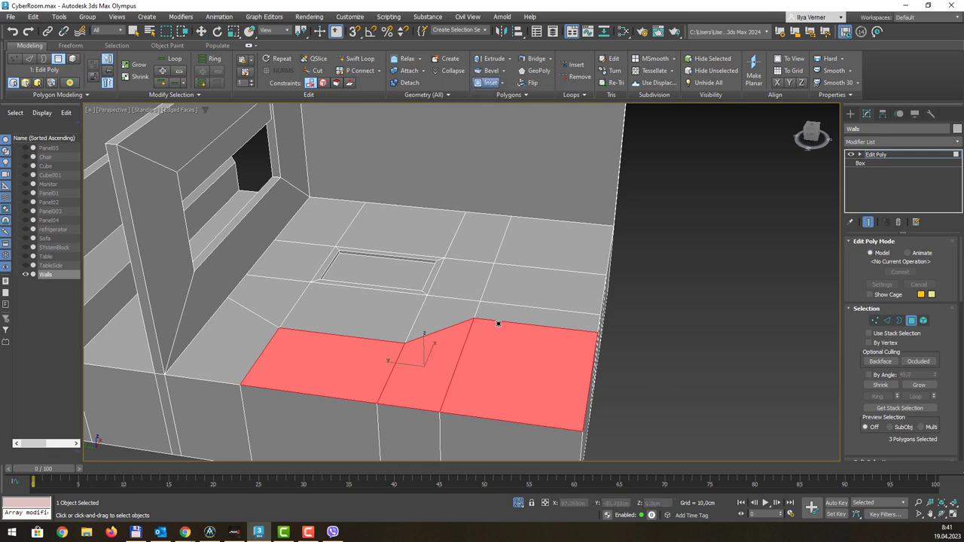
pyautogui.moveTo(298, 363); pyautogui.dragTo(249, 326)
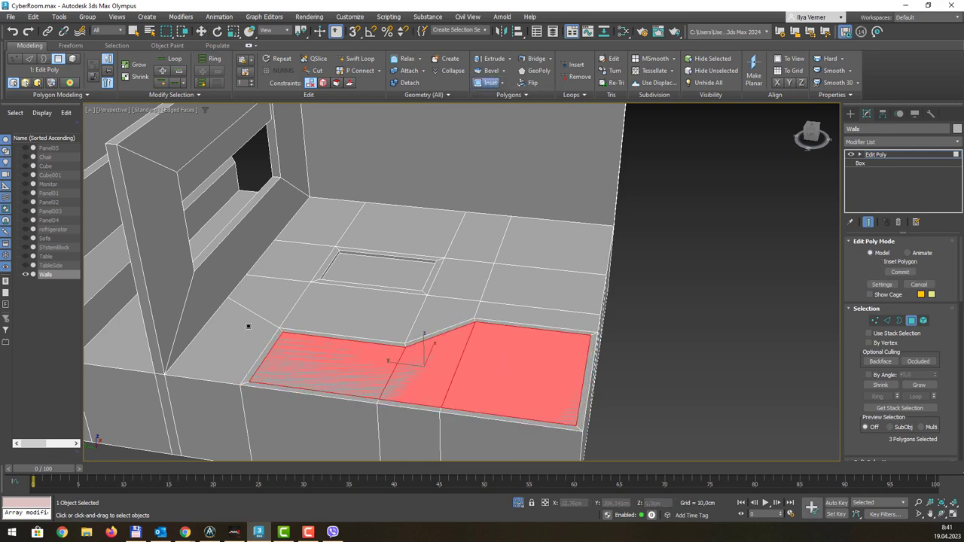
pyautogui.rightClick(409, 355)
pyautogui.keyDown('alt'); pyautogui.moveTo(409, 355); pyautogui.dragTo(409, 285, button='middle'); pyautogui.keyUp('alt')
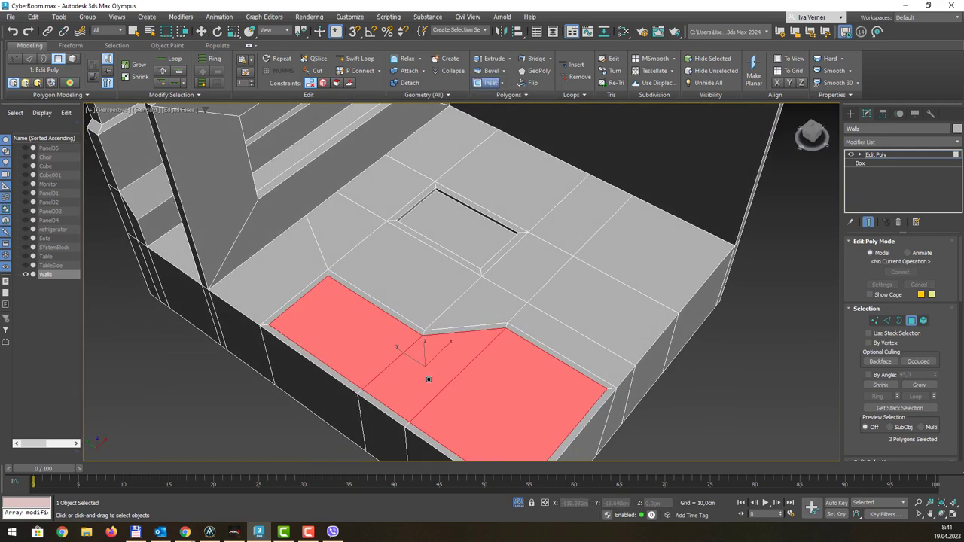
# Move the three inset front tiles down to sink a deep pit.
pyautogui.press('w')
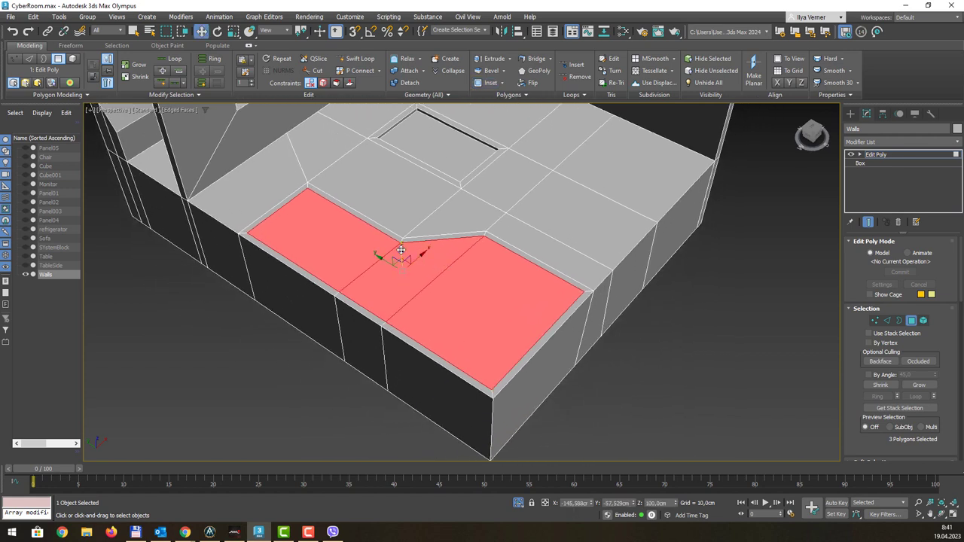
pyautogui.moveTo(401, 253); pyautogui.dragTo(399, 309)
pyautogui.moveTo(405, 317)
pyautogui.keyDown('alt'); pyautogui.mouseDown(button='middle')
pyautogui.moveTo(415, 237)
pyautogui.moveTo(442, 231)
pyautogui.moveTo(504, 250)
pyautogui.moveTo(479, 249)
pyautogui.moveTo(487, 239)
pyautogui.mouseUp(button='middle'); pyautogui.keyUp('alt')
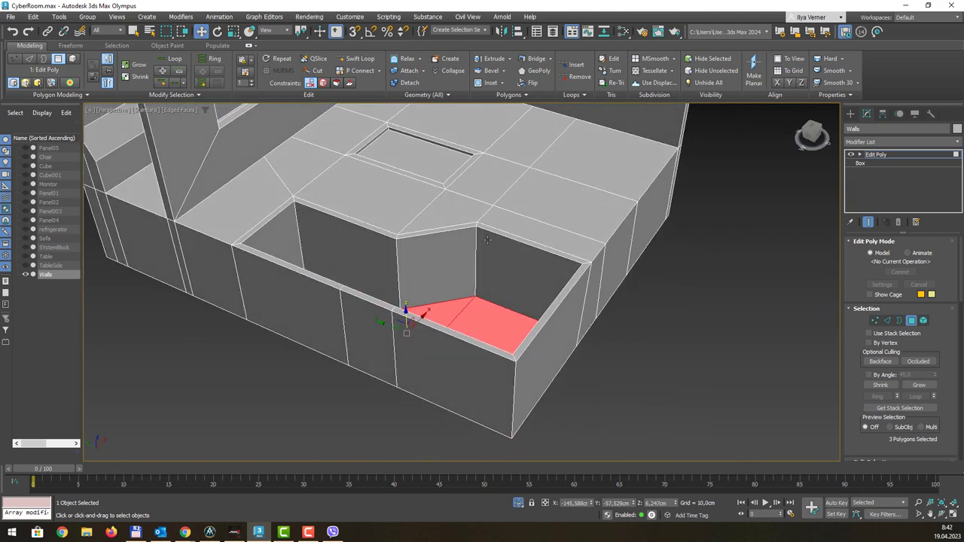
# Detach the pit's three back-wall faces as a cloned element and scale them flat in Z.
pyautogui.click(375, 252)
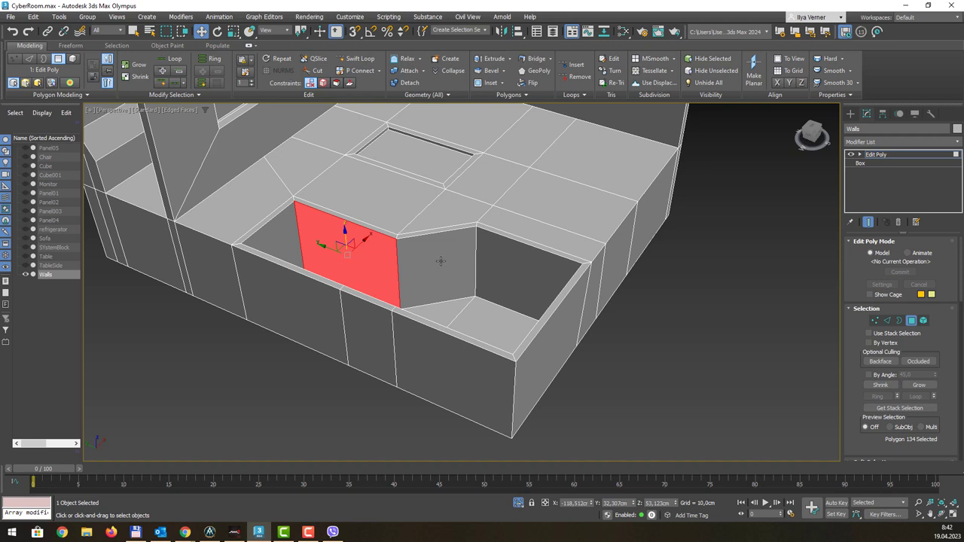
pyautogui.keyDown('ctrl'); pyautogui.click(441, 260); pyautogui.keyUp('ctrl')
pyautogui.keyDown('ctrl'); pyautogui.click(512, 260); pyautogui.keyUp('ctrl')
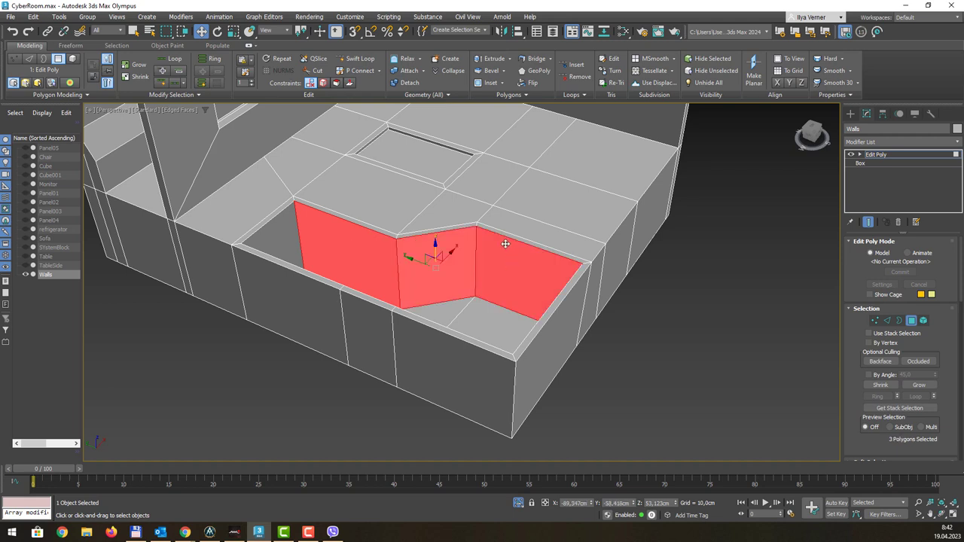
pyautogui.click(455, 281)
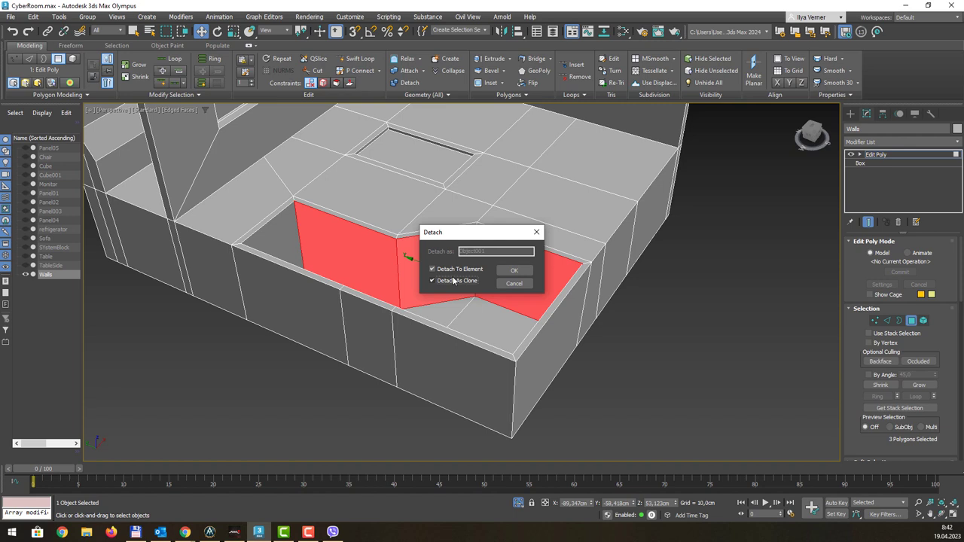
pyautogui.click(520, 271)
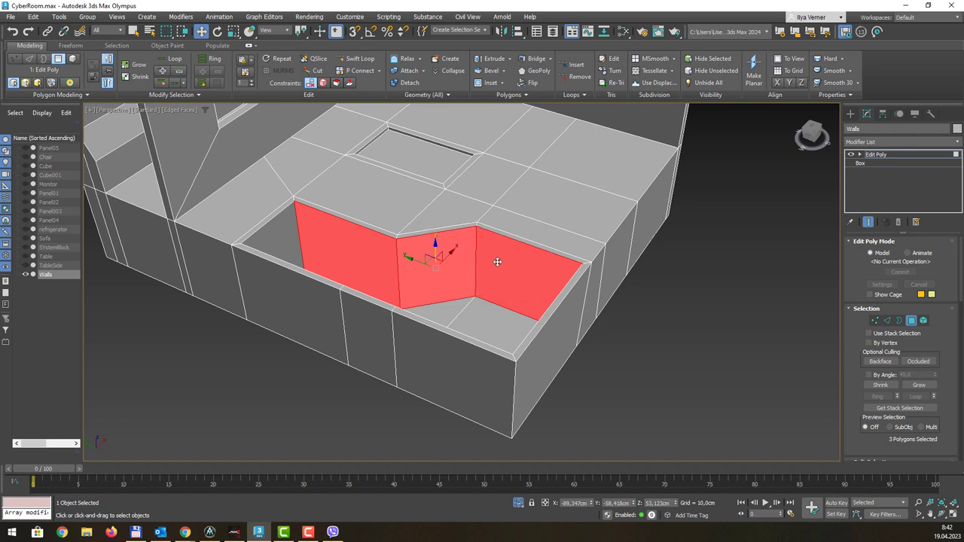
pyautogui.press('r')
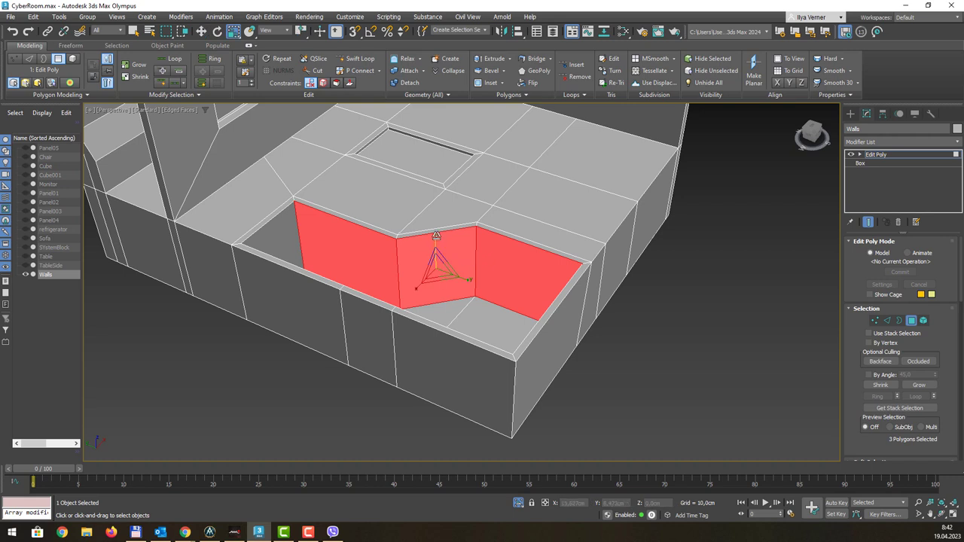
pyautogui.moveTo(436, 236); pyautogui.dragTo(437, 452)
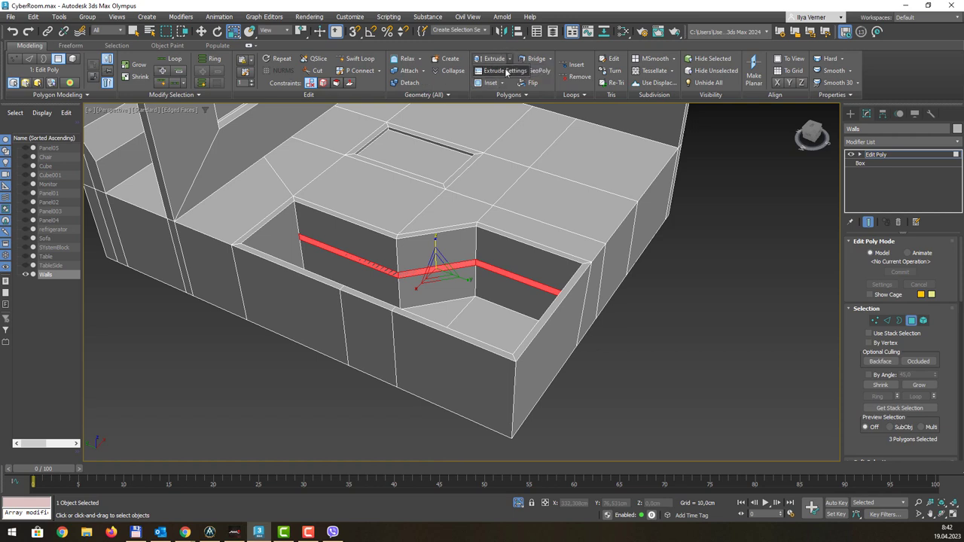
# Extrude the squashed strip 45.357 cm out from the pit's back walls and confirm it.
pyautogui.click(506, 69)
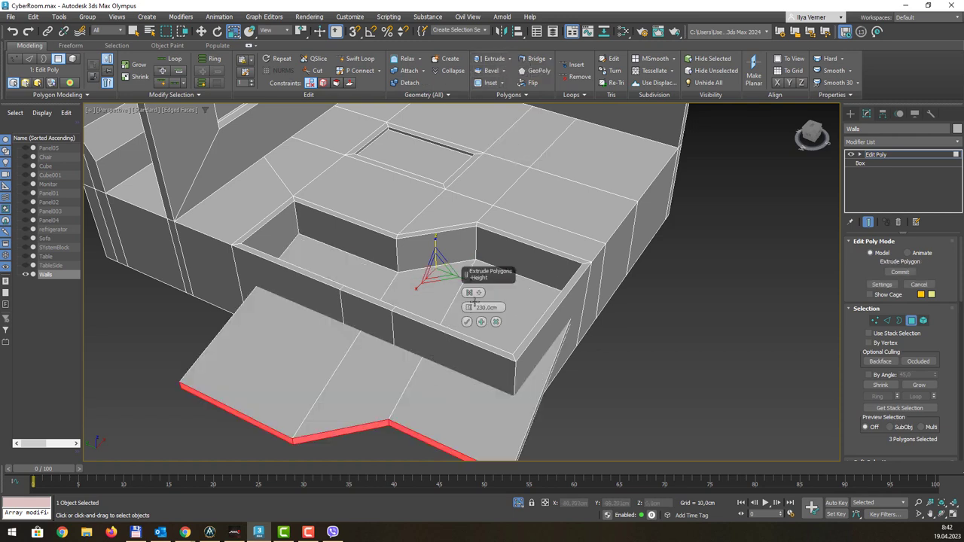
pyautogui.moveTo(468, 309); pyautogui.dragTo(511, 123)
pyautogui.moveTo(528, 213)
pyautogui.keyDown('alt'); pyautogui.mouseDown(button='middle')
pyautogui.moveTo(559, 230)
pyautogui.moveTo(532, 224)
pyautogui.moveTo(591, 234)
pyautogui.moveTo(592, 254)
pyautogui.moveTo(524, 220)
pyautogui.mouseUp(button='middle'); pyautogui.keyUp('alt')
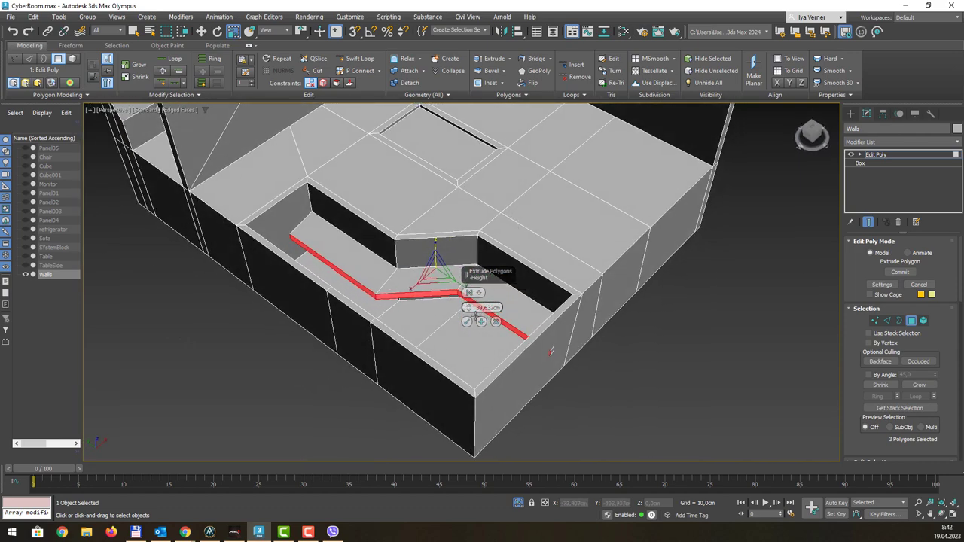
pyautogui.moveTo(467, 308); pyautogui.dragTo(476, 278)
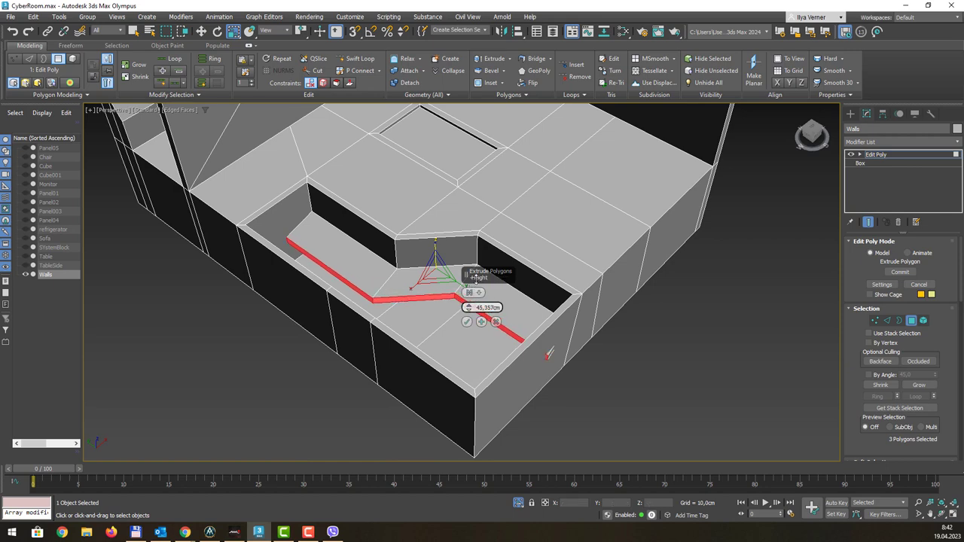
pyautogui.keyDown('alt'); pyautogui.moveTo(477, 279); pyautogui.dragTo(507, 262, button='middle'); pyautogui.keyUp('alt')
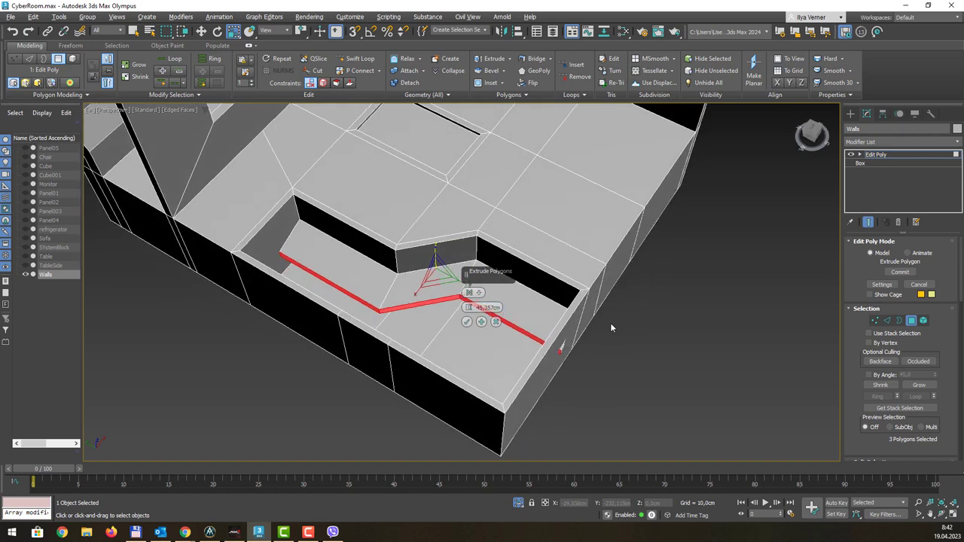
pyautogui.press('1')
pyautogui.hotkey('alt', 'x')
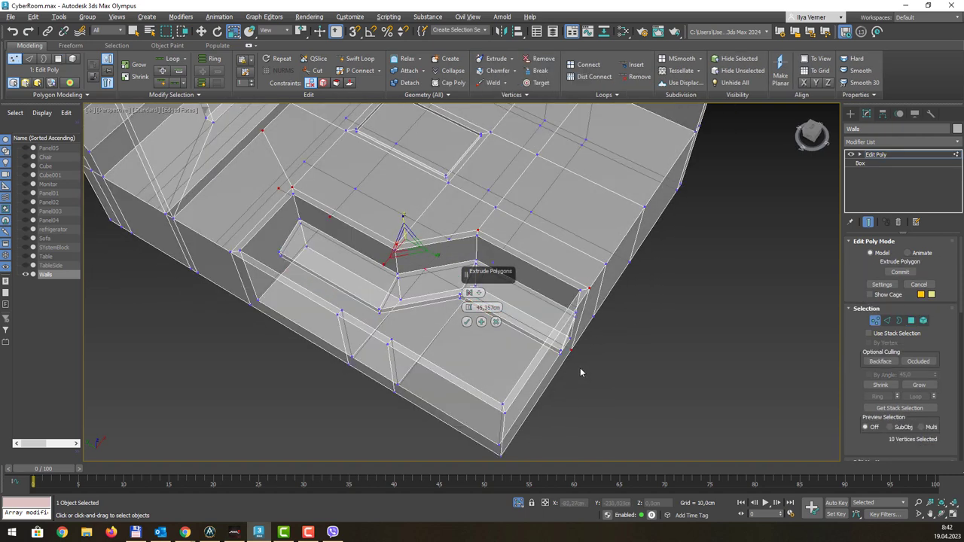
pyautogui.keyDown('alt'); pyautogui.moveTo(580, 368); pyautogui.dragTo(607, 359, button='middle'); pyautogui.keyUp('alt')
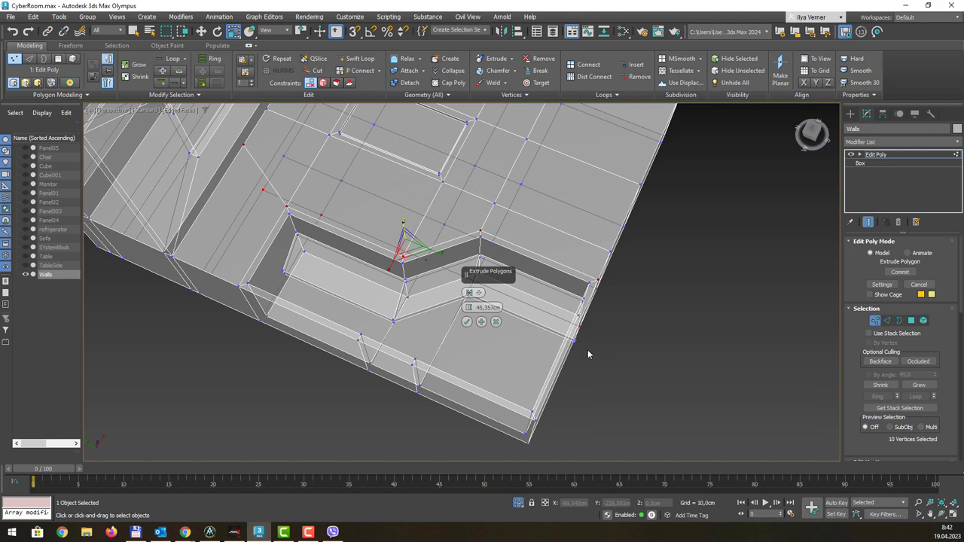
pyautogui.keyDown('alt'); pyautogui.moveTo(588, 350); pyautogui.dragTo(563, 380, button='middle'); pyautogui.keyUp('alt')
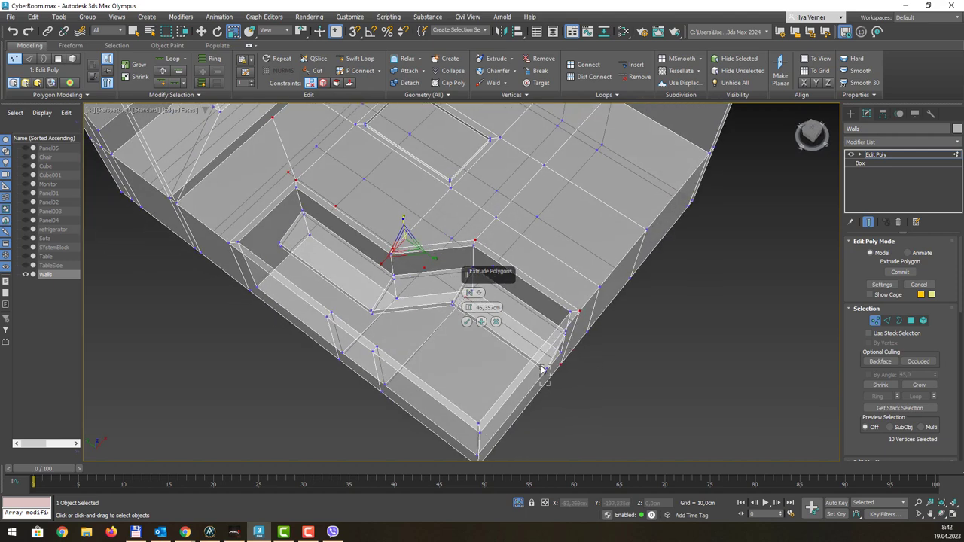
pyautogui.click(548, 401)
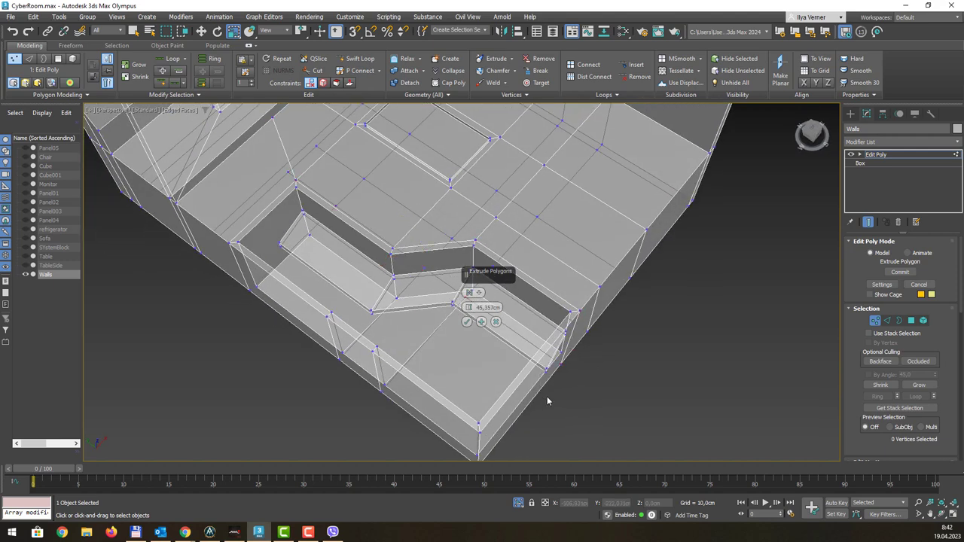
pyautogui.click(467, 321)
pyautogui.press('1')
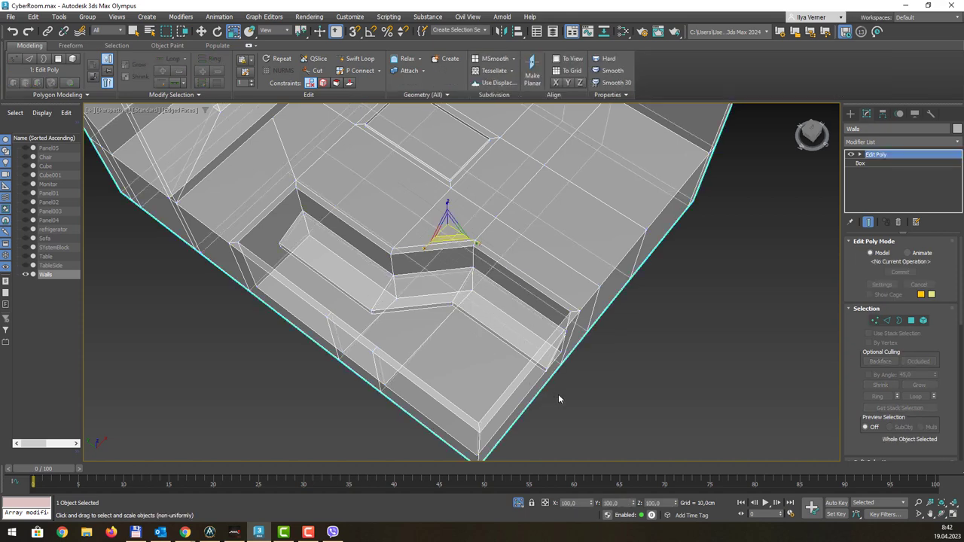
pyautogui.press('1')
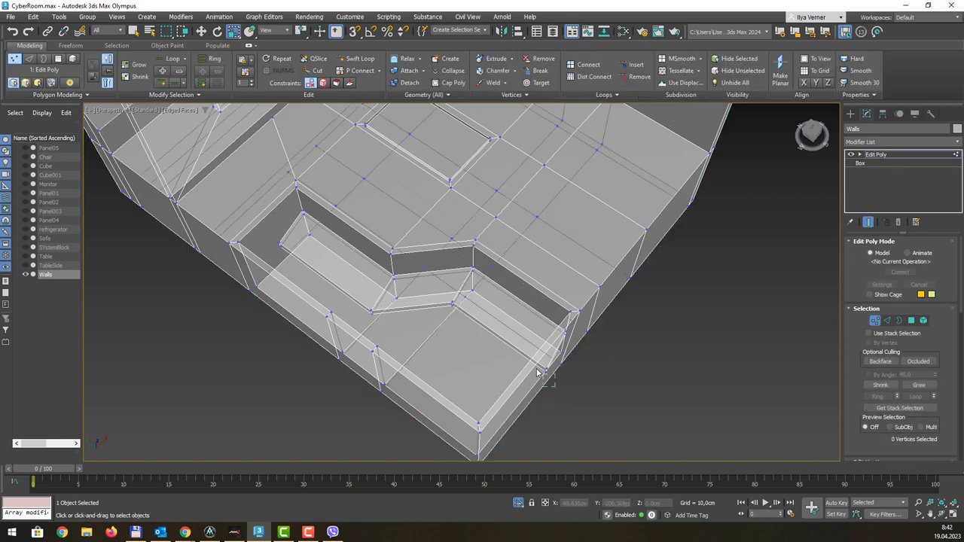
pyautogui.moveTo(554, 356)
pyautogui.mouseDown()
pyautogui.moveTo(540, 372)
pyautogui.moveTo(512, 349)
pyautogui.mouseUp()
pyautogui.press('w')
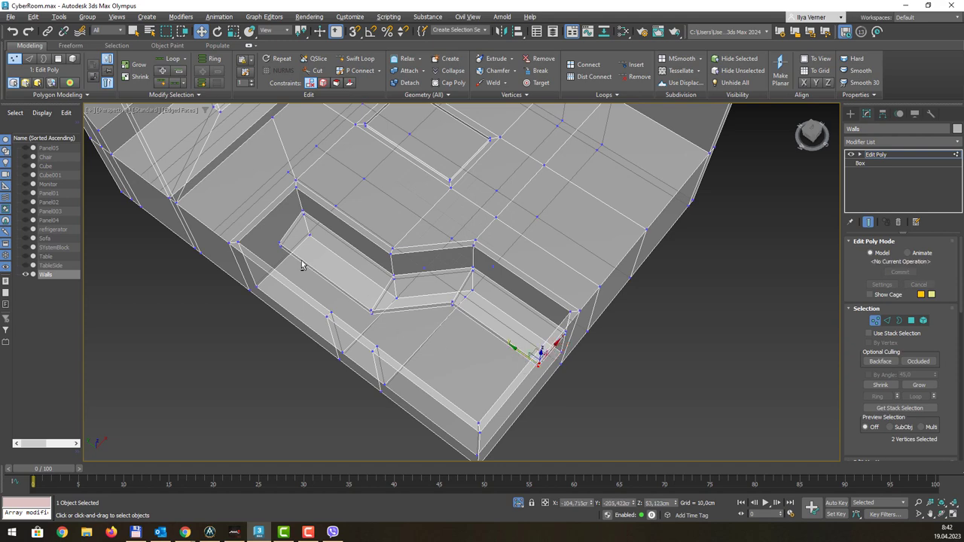
pyautogui.keyDown('alt'); pyautogui.moveTo(303, 265); pyautogui.dragTo(329, 279, button='middle'); pyautogui.keyUp('alt')
pyautogui.moveTo(399, 303)
pyautogui.keyDown('alt'); pyautogui.mouseDown(button='middle')
pyautogui.moveTo(391, 277)
pyautogui.moveTo(433, 275)
pyautogui.moveTo(422, 230)
pyautogui.mouseUp(button='middle'); pyautogui.keyUp('alt')
pyautogui.scroll(3, 457, 187)
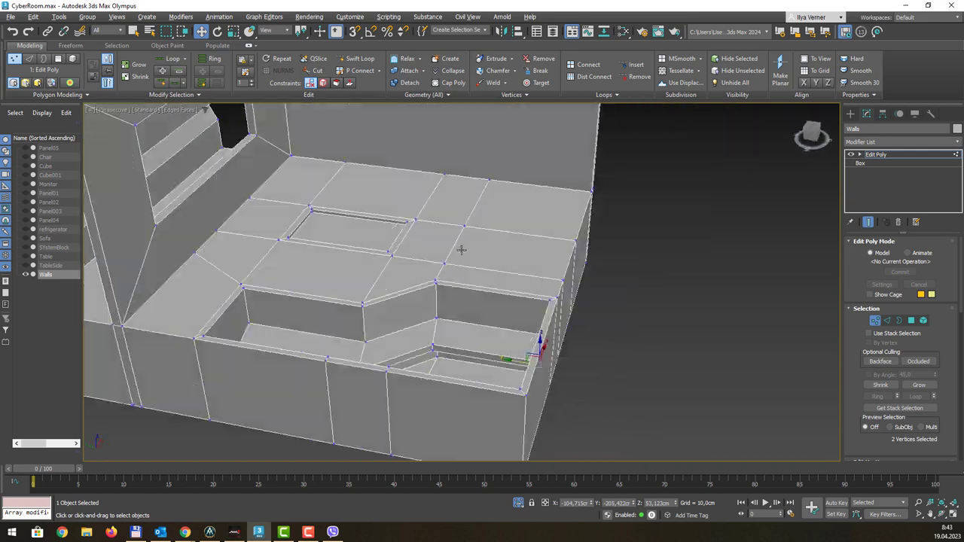
pyautogui.keyDown('alt'); pyautogui.moveTo(456, 187); pyautogui.dragTo(487, 254, button='middle'); pyautogui.keyUp('alt')
pyautogui.click(626, 297)
pyautogui.moveTo(625, 296)
pyautogui.keyDown('alt'); pyautogui.mouseDown(button='middle')
pyautogui.moveTo(361, 362)
pyautogui.moveTo(469, 241)
pyautogui.moveTo(465, 257)
pyautogui.mouseUp(button='middle'); pyautogui.keyUp('alt')
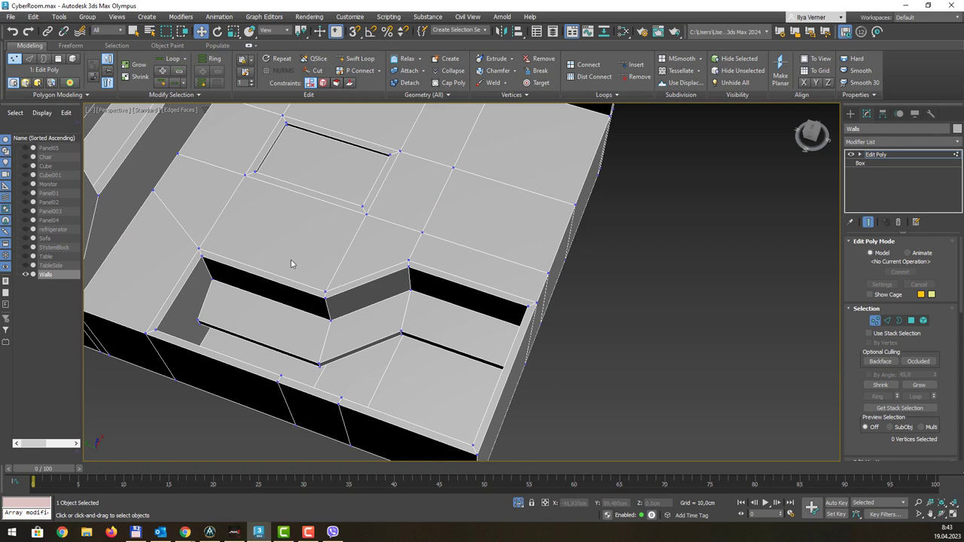
pyautogui.moveTo(292, 264)
pyautogui.keyDown('alt'); pyautogui.mouseDown(button='middle')
pyautogui.moveTo(349, 213)
pyautogui.moveTo(328, 195)
pyautogui.moveTo(339, 207)
pyautogui.mouseUp(button='middle'); pyautogui.keyUp('alt')
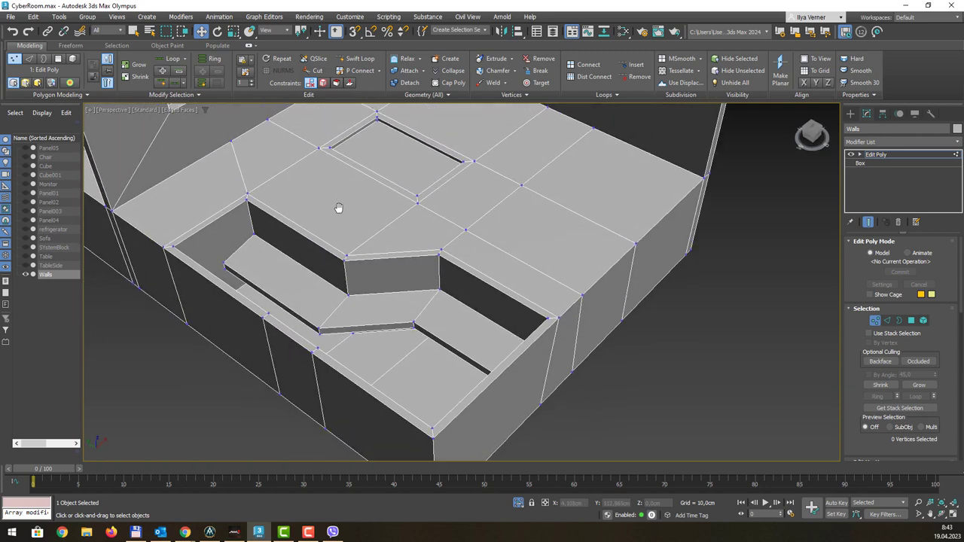
# Detach a clone of the pit floor's corner polygon and squash it into a thin sliver.
pyautogui.press('4')
pyautogui.click(230, 240)
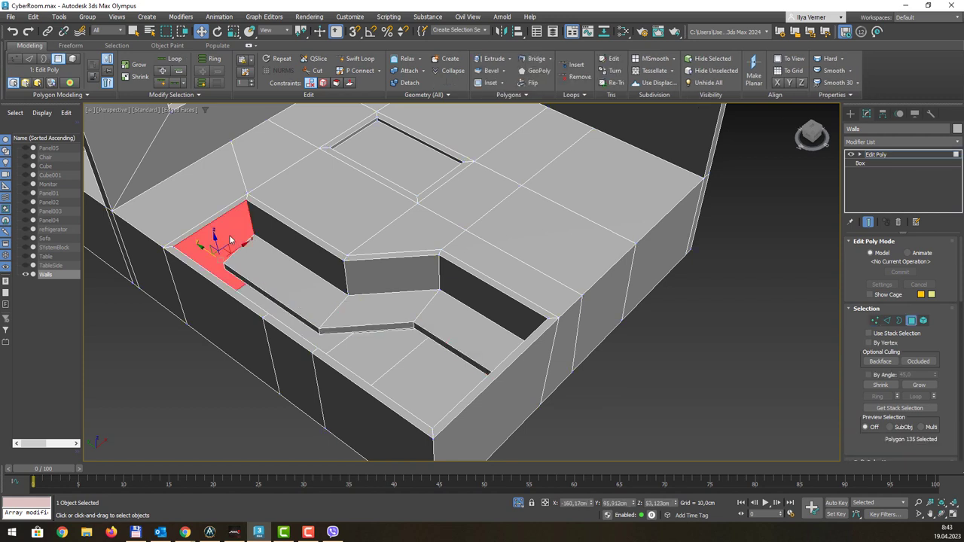
pyautogui.rightClick(229, 239)
pyautogui.click(340, 260)
pyautogui.click(510, 269)
pyautogui.press('r')
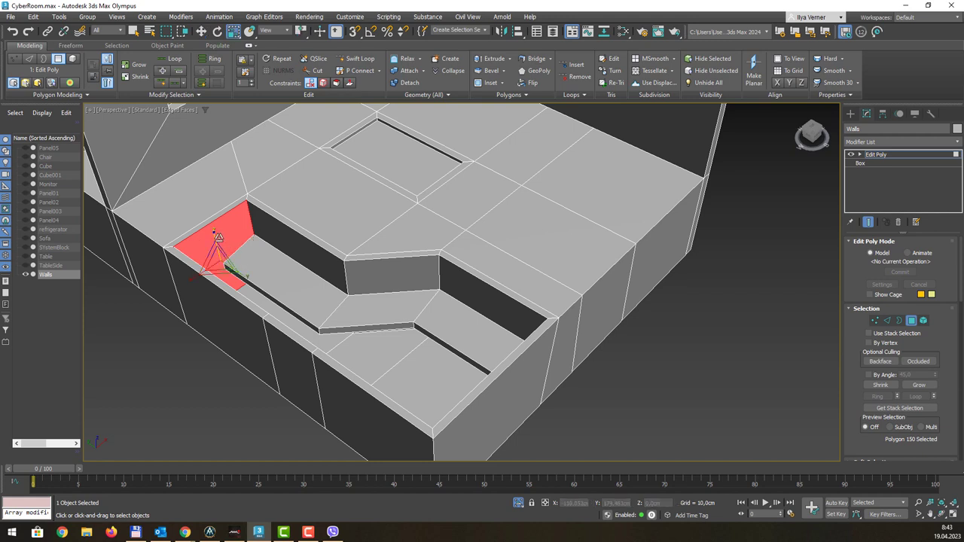
pyautogui.moveTo(214, 234); pyautogui.dragTo(263, 427)
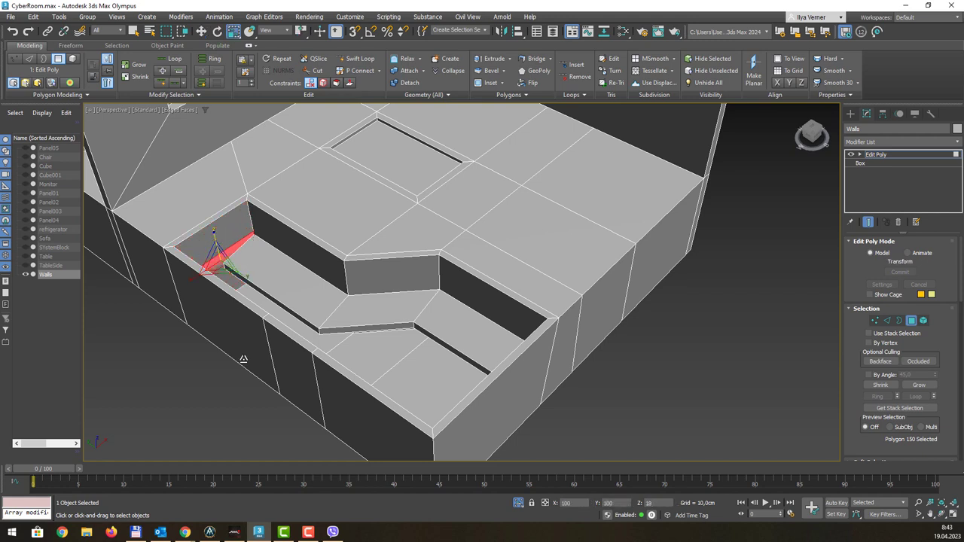
# Move the thin strip up and along the pit floor toward the step's end.
pyautogui.press('w')
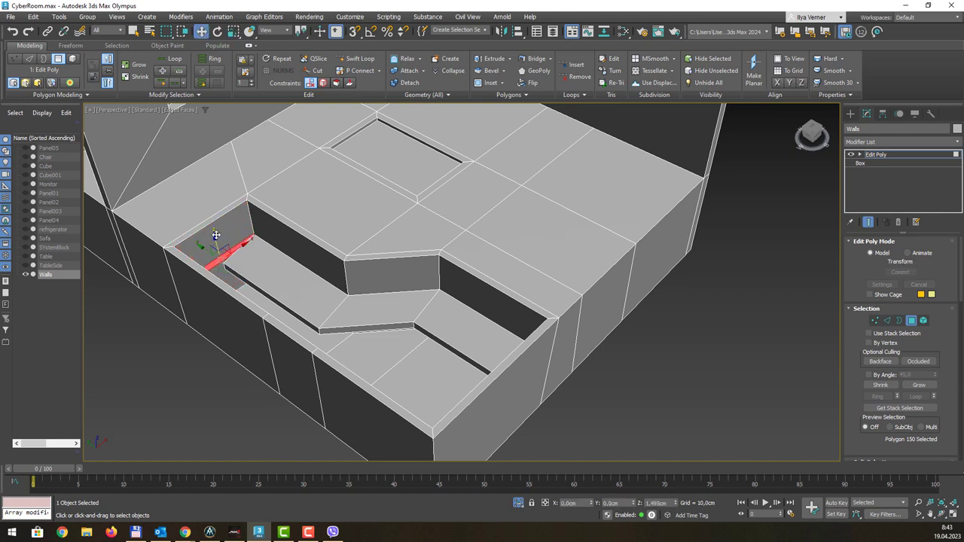
pyautogui.moveTo(215, 240); pyautogui.dragTo(216, 214)
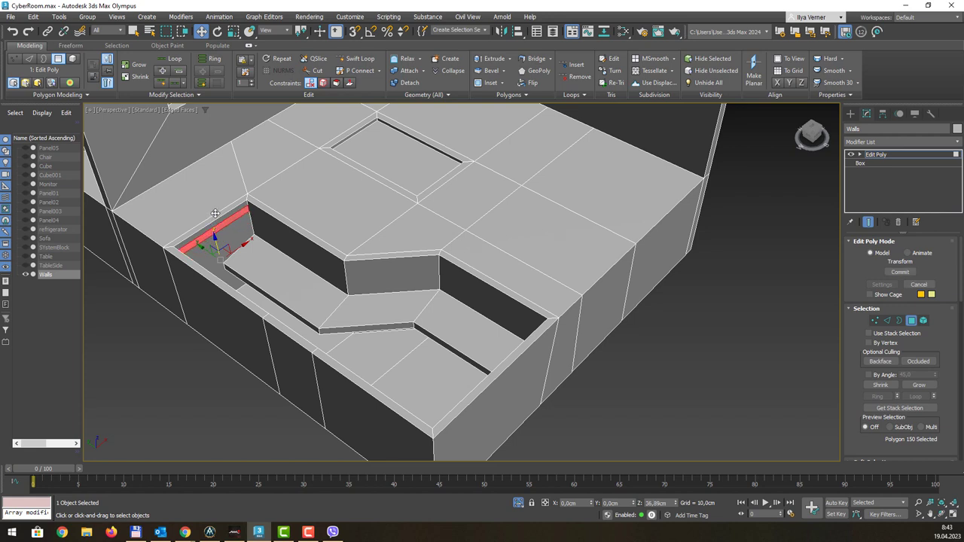
pyautogui.click(211, 234)
pyautogui.moveTo(203, 224); pyautogui.dragTo(290, 285)
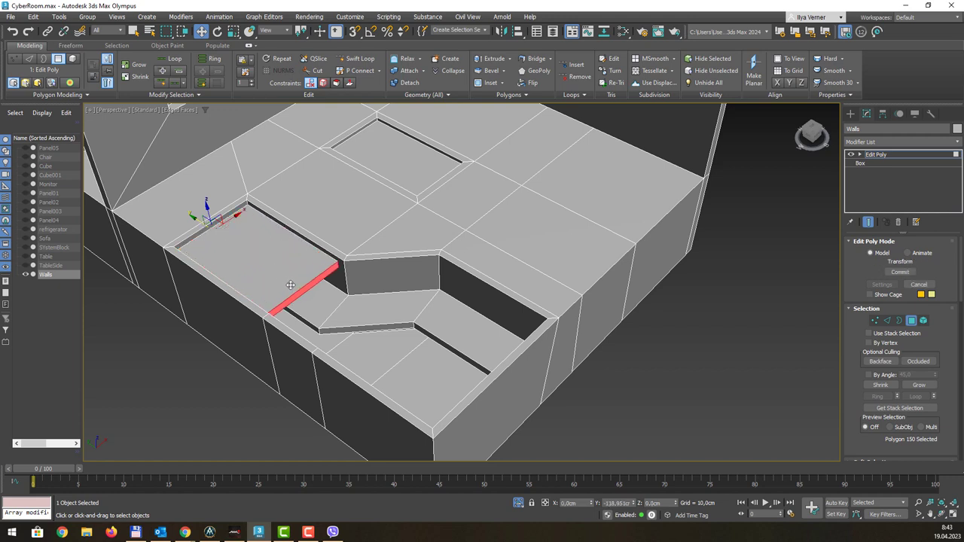
pyautogui.moveTo(334, 236)
pyautogui.keyDown('alt'); pyautogui.mouseDown(button='middle')
pyautogui.moveTo(356, 225)
pyautogui.moveTo(360, 243)
pyautogui.mouseUp(button='middle'); pyautogui.keyUp('alt')
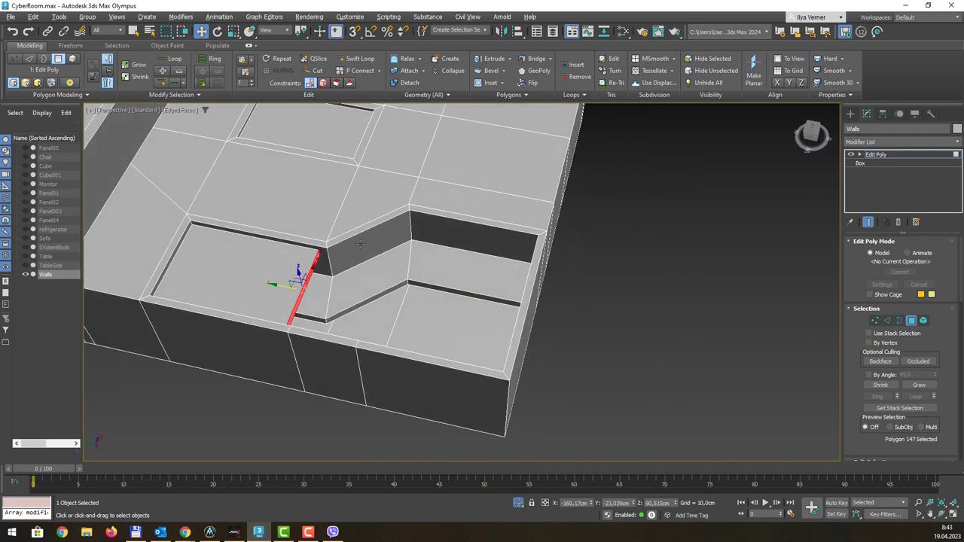
pyautogui.keyDown('alt'); pyautogui.moveTo(361, 244); pyautogui.dragTo(454, 252, button='middle'); pyautogui.keyUp('alt')
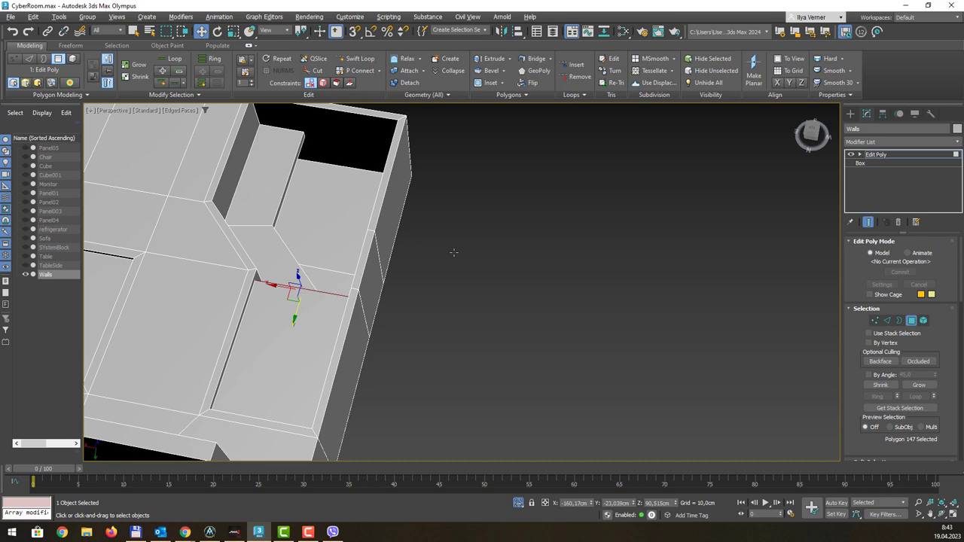
# From a top-down view, select the step's straight riser and its angled riser polygons.
pyautogui.moveTo(454, 252)
pyautogui.keyDown('alt'); pyautogui.mouseDown(button='middle')
pyautogui.moveTo(413, 254)
pyautogui.moveTo(325, 230)
pyautogui.mouseUp(button='middle'); pyautogui.keyUp('alt')
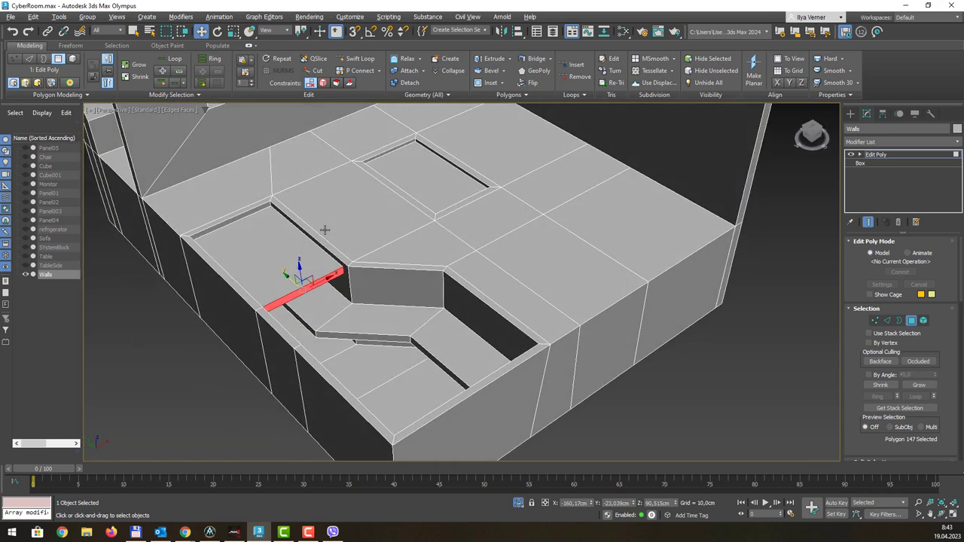
pyautogui.moveTo(417, 257)
pyautogui.keyDown('alt'); pyautogui.mouseDown(button='middle')
pyautogui.moveTo(442, 340)
pyautogui.moveTo(400, 340)
pyautogui.moveTo(411, 288)
pyautogui.mouseUp(button='middle'); pyautogui.keyUp('alt')
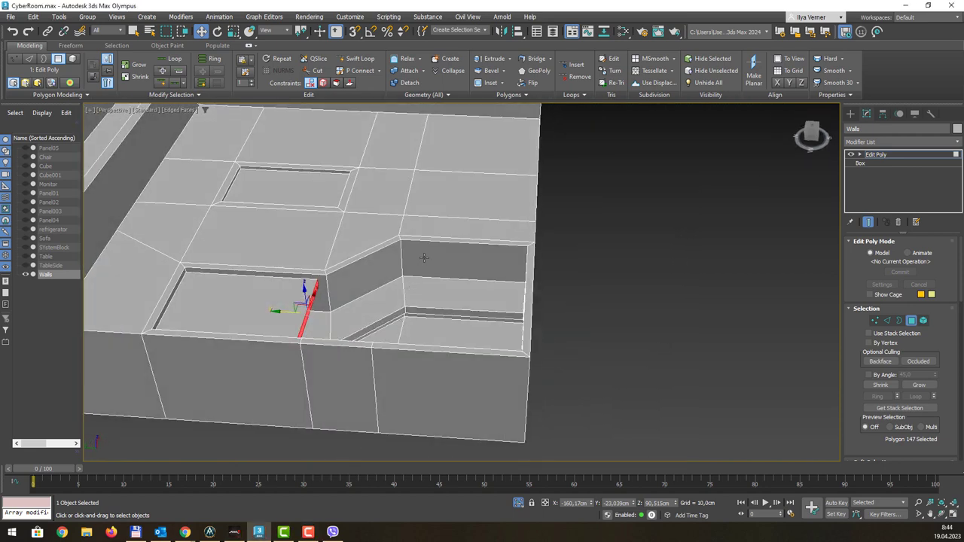
pyautogui.moveTo(474, 203)
pyautogui.keyDown('alt'); pyautogui.mouseDown(button='middle')
pyautogui.moveTo(435, 344)
pyautogui.moveTo(416, 332)
pyautogui.moveTo(443, 322)
pyautogui.moveTo(449, 241)
pyautogui.mouseUp(button='middle'); pyautogui.keyUp('alt')
pyautogui.click(435, 329)
pyautogui.keyDown('ctrl'); pyautogui.click(371, 335); pyautogui.keyUp('ctrl')
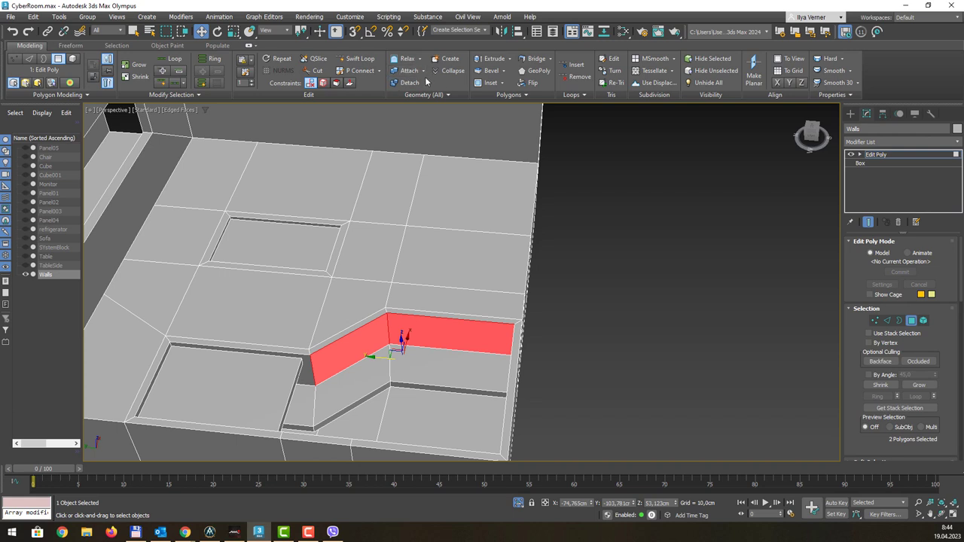
# Extrude the two selected red wall faces along Local Normals with a height of 0 cm.
pyautogui.click(510, 58)
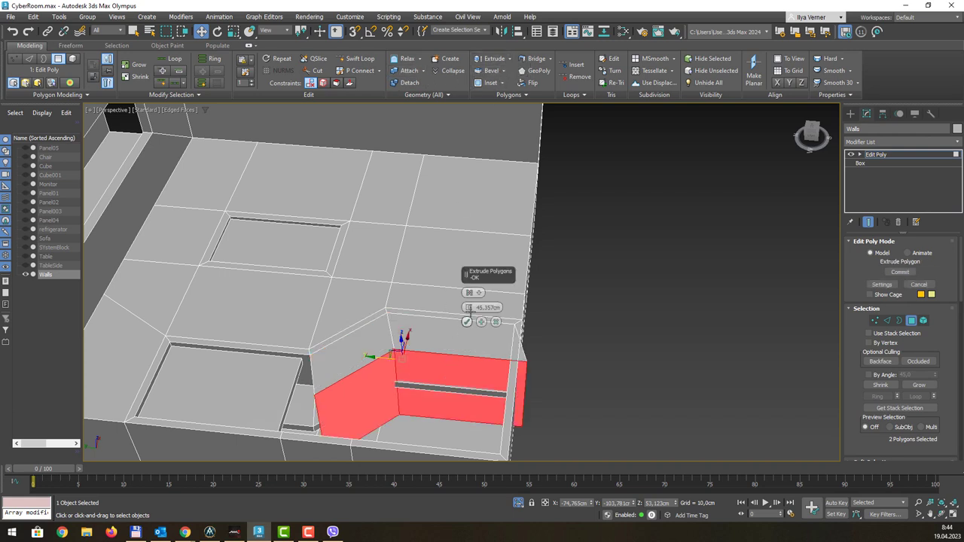
pyautogui.rightClick(468, 307)
pyautogui.click(482, 294)
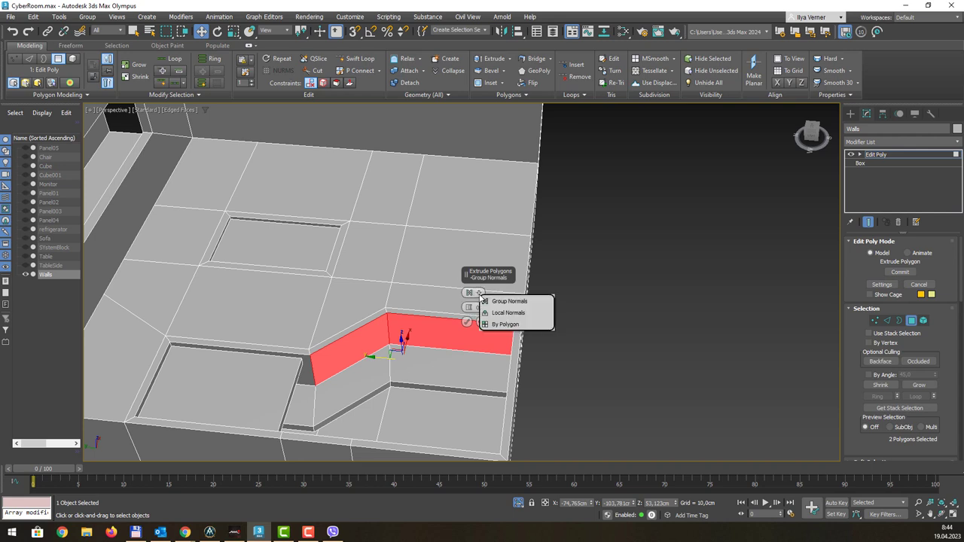
pyautogui.click(489, 315)
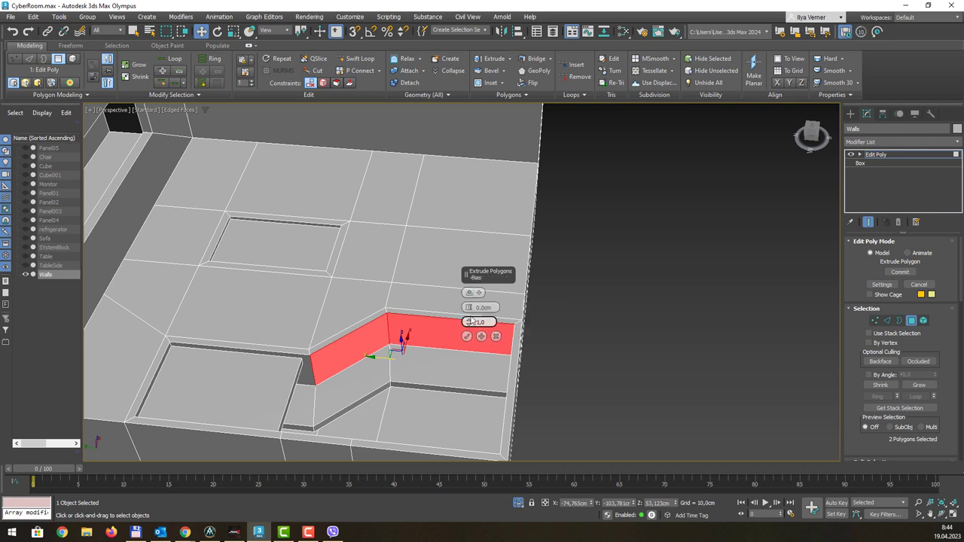
pyautogui.moveTo(472, 312); pyautogui.dragTo(467, 369)
pyautogui.moveTo(459, 297)
pyautogui.keyDown('alt'); pyautogui.mouseDown(button='middle')
pyautogui.moveTo(423, 284)
pyautogui.moveTo(459, 284)
pyautogui.moveTo(378, 271)
pyautogui.moveTo(452, 296)
pyautogui.mouseUp(button='middle'); pyautogui.keyUp('alt')
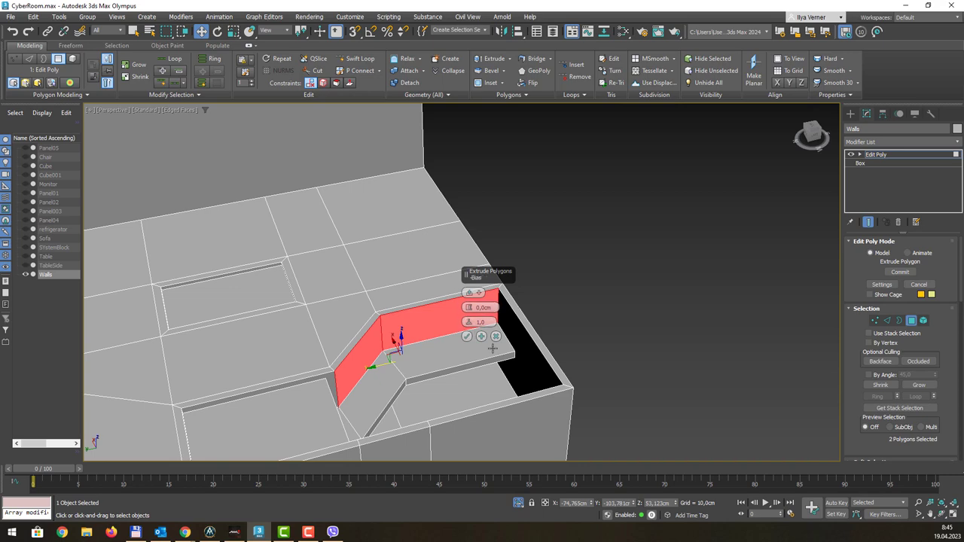
pyautogui.press('Escape')
pyautogui.moveTo(486, 267)
pyautogui.keyDown('alt'); pyautogui.mouseDown(button='middle')
pyautogui.moveTo(444, 259)
pyautogui.moveTo(517, 113)
pyautogui.mouseUp(button='middle'); pyautogui.keyUp('alt')
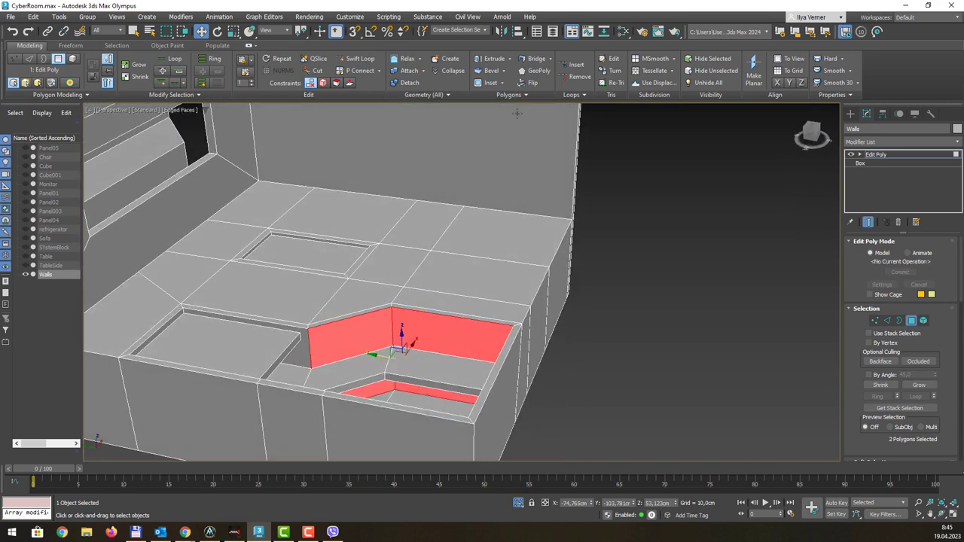
# Inset the two wall faces, then extrude them about 41.173 cm inward into a deep recess.
pyautogui.click(491, 82)
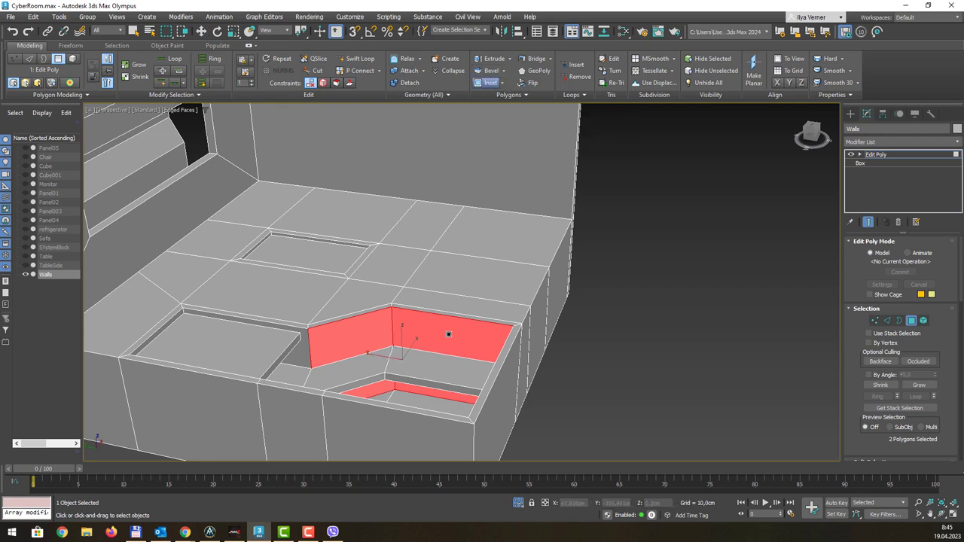
pyautogui.moveTo(432, 345); pyautogui.dragTo(428, 352)
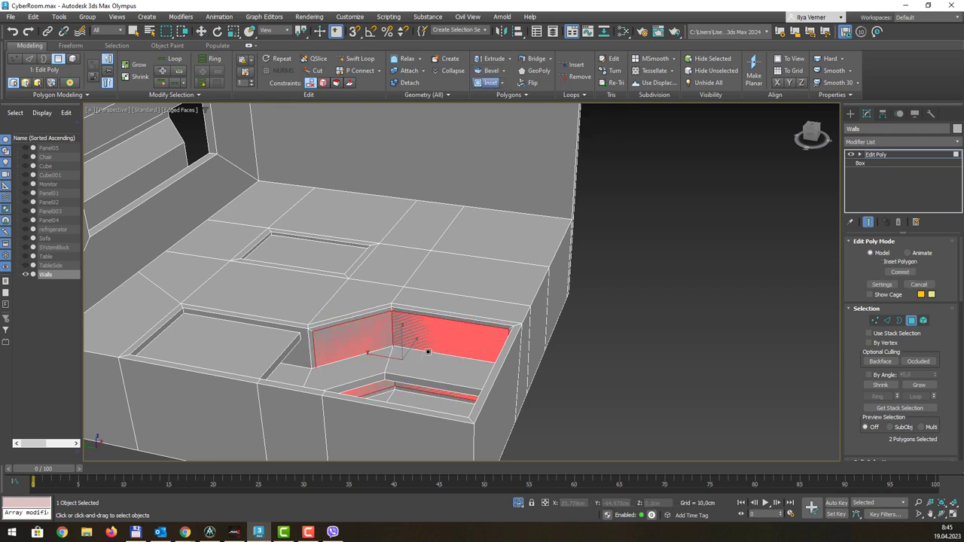
pyautogui.click(510, 63)
pyautogui.click(509, 73)
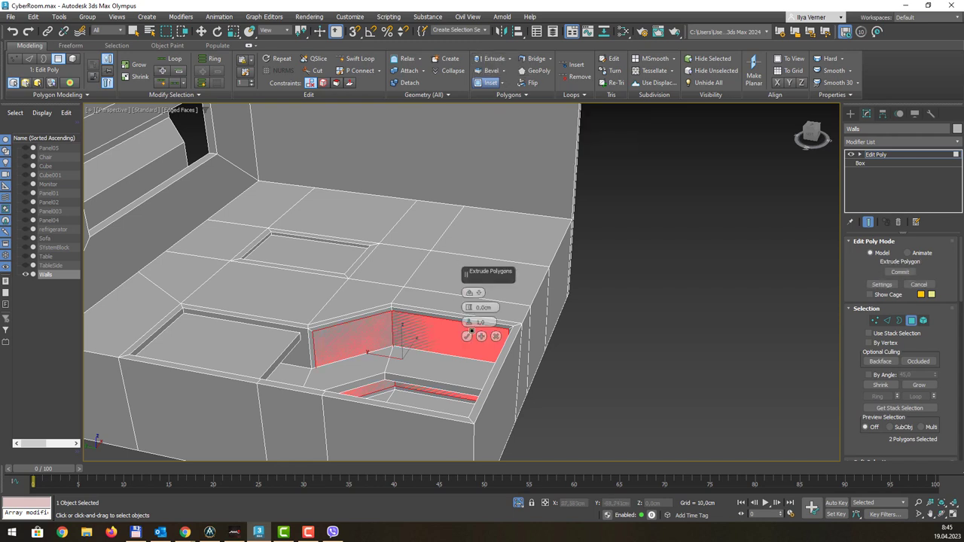
pyautogui.moveTo(468, 307); pyautogui.dragTo(460, 407)
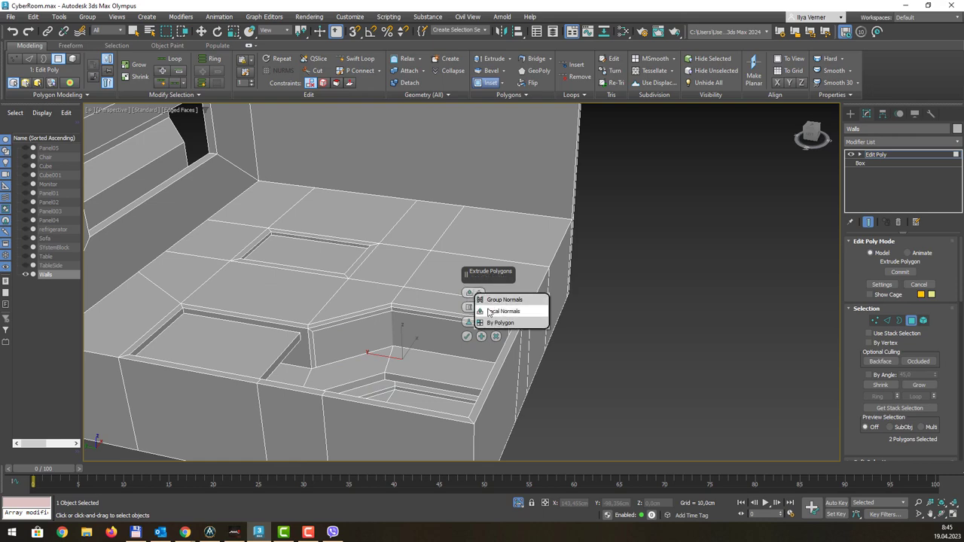
pyautogui.moveTo(469, 307); pyautogui.dragTo(469, 331)
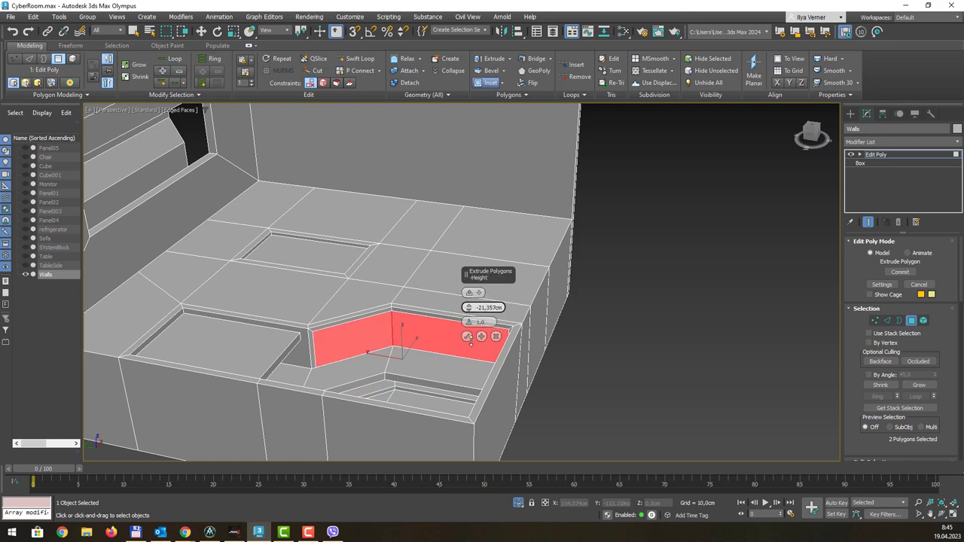
pyautogui.moveTo(482, 324)
pyautogui.keyDown('alt'); pyautogui.mouseDown(button='middle')
pyautogui.moveTo(539, 325)
pyautogui.moveTo(495, 320)
pyautogui.mouseUp(button='middle'); pyautogui.keyUp('alt')
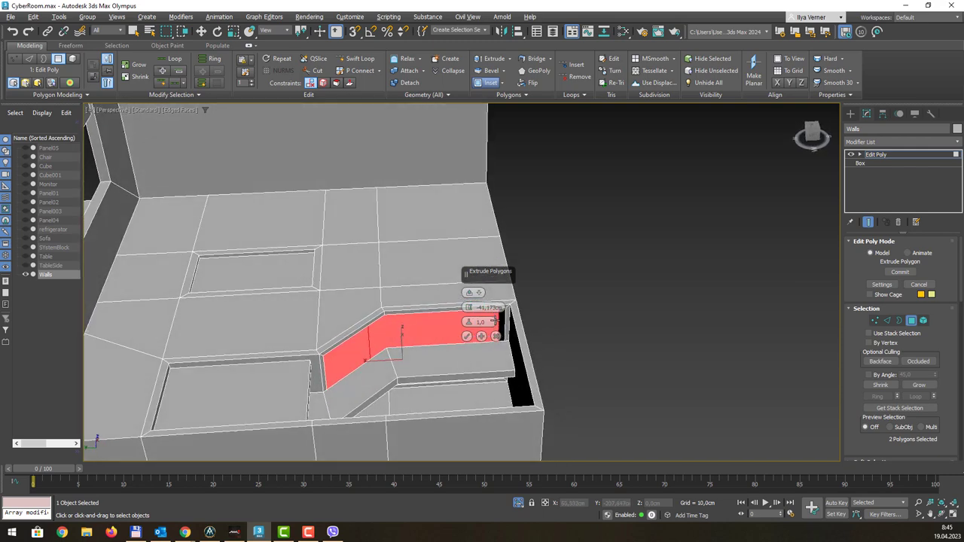
pyautogui.moveTo(495, 322)
pyautogui.keyDown('alt'); pyautogui.mouseDown(button='middle')
pyautogui.moveTo(507, 325)
pyautogui.moveTo(486, 332)
pyautogui.moveTo(441, 319)
pyautogui.moveTo(413, 354)
pyautogui.mouseUp(button='middle'); pyautogui.keyUp('alt')
pyautogui.click(467, 337)
pyautogui.click(391, 383)
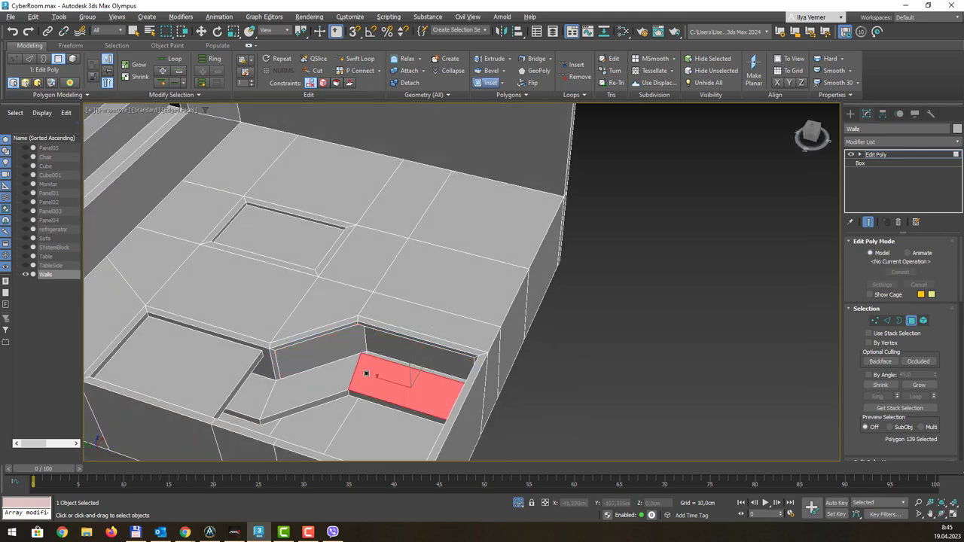
# Select the whole recess floor element, then return to face-level selection.
pyautogui.click(72, 58)
pyautogui.press('w')
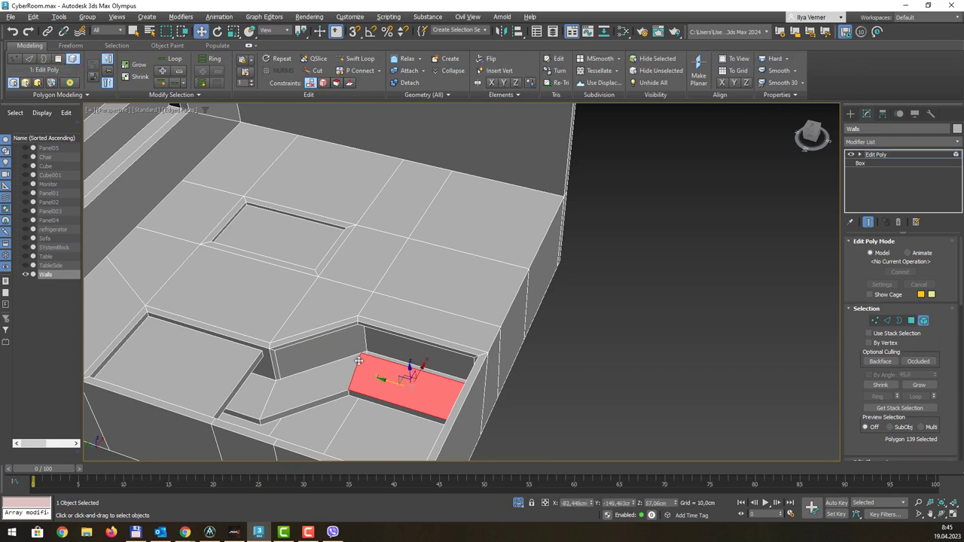
pyautogui.click(358, 369)
pyautogui.moveTo(342, 349)
pyautogui.keyDown('alt'); pyautogui.mouseDown(button='middle')
pyautogui.moveTo(280, 335)
pyautogui.moveTo(379, 339)
pyautogui.moveTo(377, 360)
pyautogui.moveTo(373, 351)
pyautogui.moveTo(385, 347)
pyautogui.mouseUp(button='middle'); pyautogui.keyUp('alt')
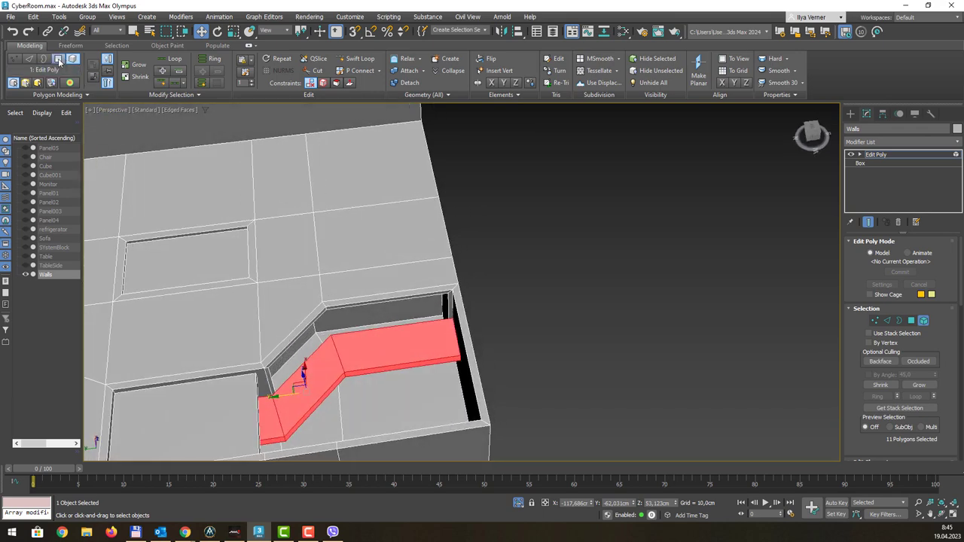
pyautogui.click(58, 60)
pyautogui.keyDown('alt'); pyautogui.moveTo(425, 326); pyautogui.dragTo(462, 281, button='middle'); pyautogui.keyUp('alt')
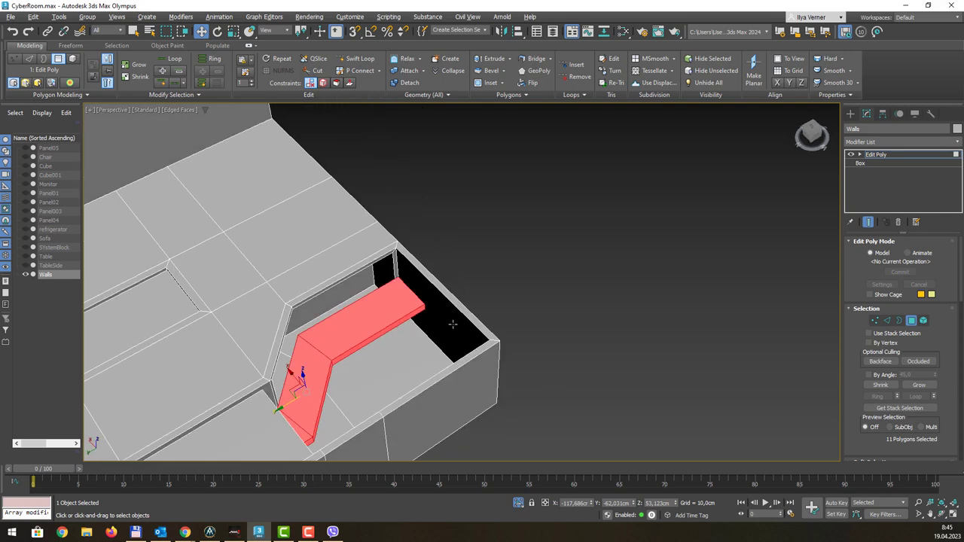
pyautogui.press('q')
pyautogui.moveTo(408, 347)
pyautogui.keyDown('alt'); pyautogui.mouseDown(button='middle')
pyautogui.moveTo(381, 370)
pyautogui.moveTo(324, 344)
pyautogui.moveTo(305, 362)
pyautogui.mouseUp(button='middle'); pyautogui.keyUp('alt')
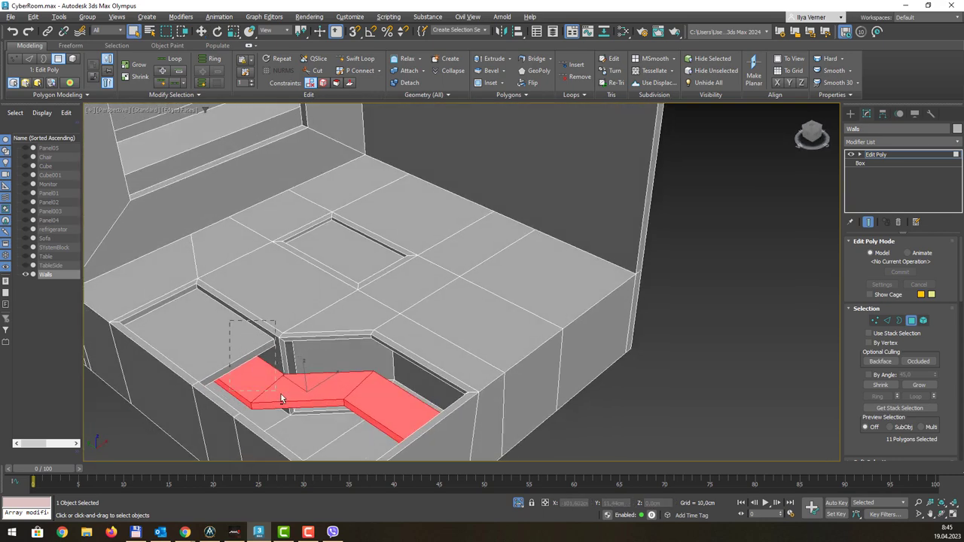
# Deselect the front floor faces and lower the back part of the floor into a step.
pyautogui.keyDown('alt'); pyautogui.moveTo(302, 420); pyautogui.dragTo(303, 420); pyautogui.keyUp('alt')
pyautogui.keyDown('alt'); pyautogui.moveTo(302, 420); pyautogui.dragTo(413, 376, button='middle'); pyautogui.keyUp('alt')
pyautogui.press('w')
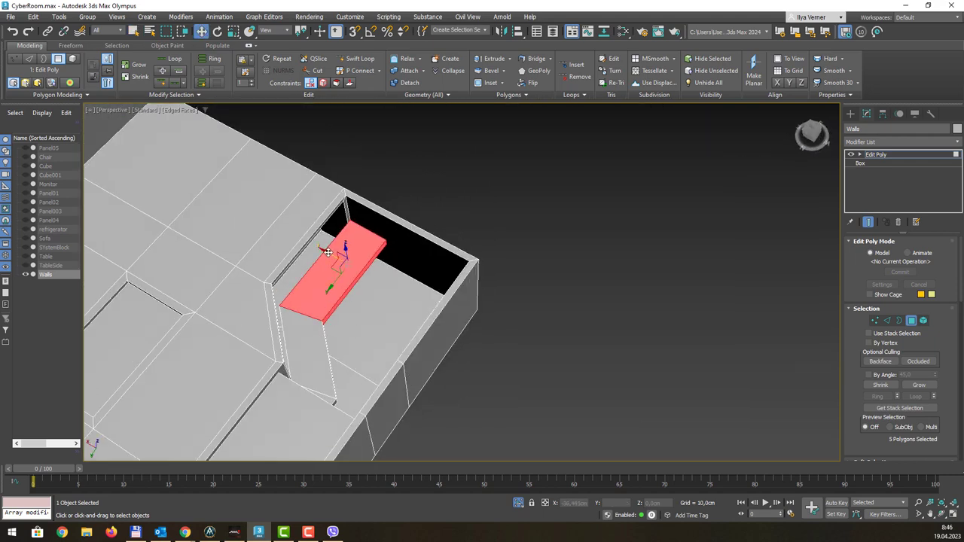
pyautogui.moveTo(328, 252); pyautogui.dragTo(302, 226)
pyautogui.moveTo(297, 225)
pyautogui.keyDown('alt'); pyautogui.mouseDown(button='middle')
pyautogui.moveTo(361, 222)
pyautogui.moveTo(307, 217)
pyautogui.moveTo(333, 176)
pyautogui.moveTo(387, 198)
pyautogui.moveTo(392, 177)
pyautogui.moveTo(382, 198)
pyautogui.moveTo(316, 213)
pyautogui.moveTo(274, 295)
pyautogui.moveTo(340, 205)
pyautogui.moveTo(370, 183)
pyautogui.moveTo(397, 190)
pyautogui.mouseUp(button='middle'); pyautogui.keyUp('alt')
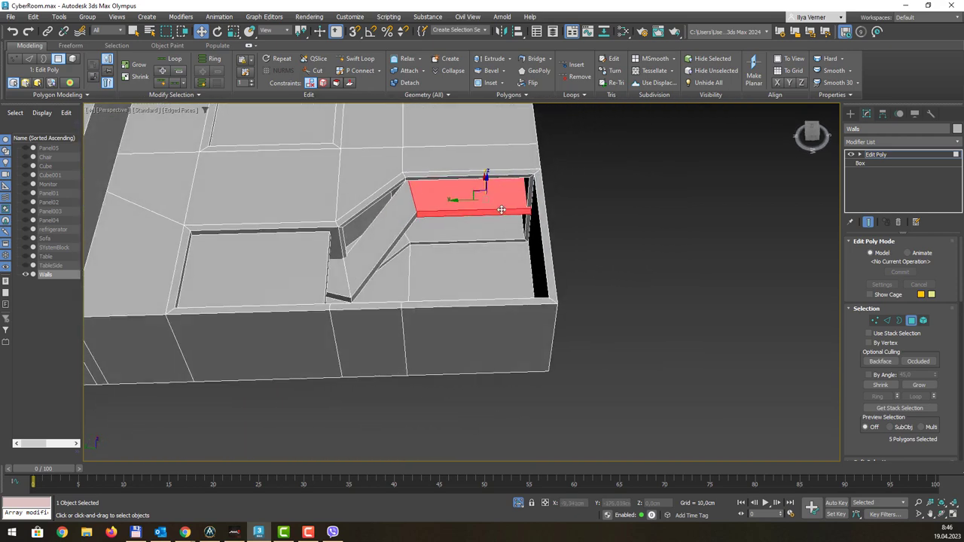
pyautogui.moveTo(486, 186); pyautogui.dragTo(485, 205)
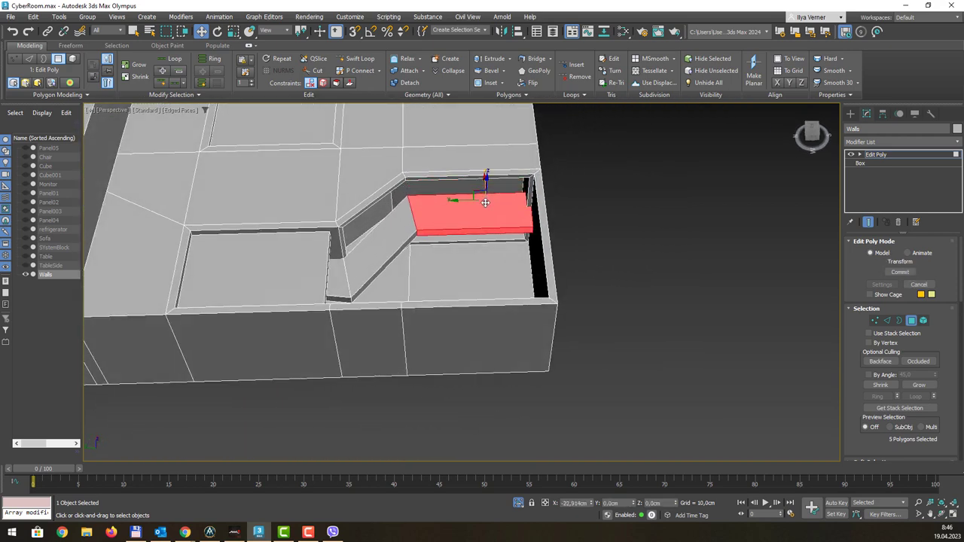
# Shift the ledge's thin top face and the vertical corner face about 11.7 cm along X.
pyautogui.click(456, 178)
pyautogui.moveTo(468, 155); pyautogui.dragTo(469, 156)
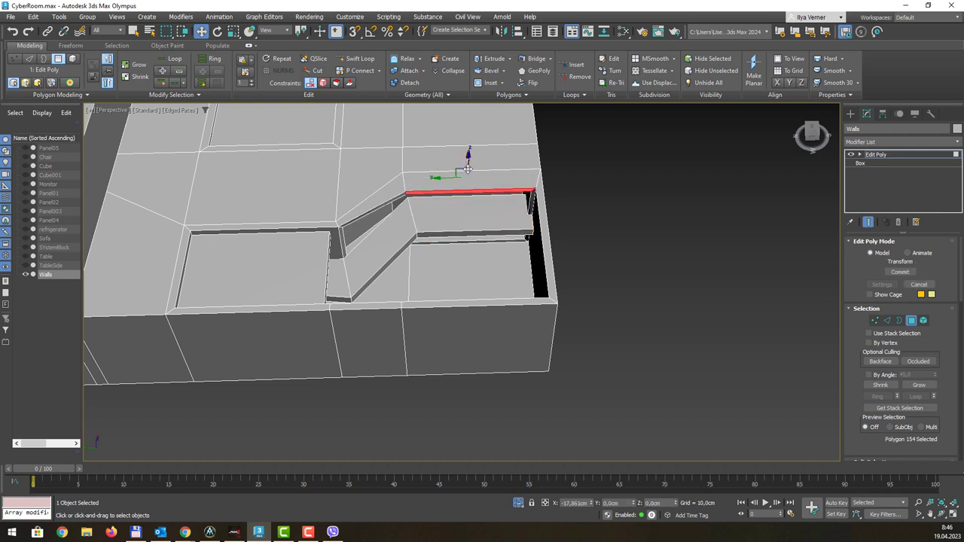
pyautogui.moveTo(505, 156)
pyautogui.keyDown('alt'); pyautogui.mouseDown(button='middle')
pyautogui.moveTo(560, 140)
pyautogui.moveTo(604, 161)
pyautogui.mouseUp(button='middle'); pyautogui.keyUp('alt')
pyautogui.keyDown('ctrl'); pyautogui.click(525, 172); pyautogui.keyUp('ctrl')
pyautogui.moveTo(478, 184); pyautogui.dragTo(490, 185)
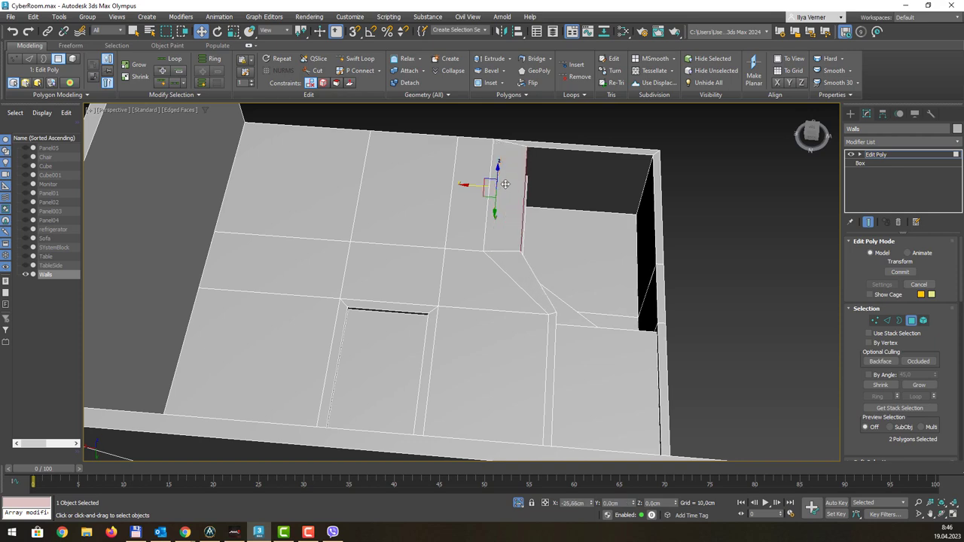
pyautogui.moveTo(527, 184)
pyautogui.keyDown('alt'); pyautogui.mouseDown(button='middle')
pyautogui.moveTo(519, 181)
pyautogui.moveTo(523, 161)
pyautogui.moveTo(474, 204)
pyautogui.moveTo(523, 162)
pyautogui.moveTo(480, 179)
pyautogui.moveTo(512, 164)
pyautogui.moveTo(476, 277)
pyautogui.moveTo(585, 298)
pyautogui.moveTo(500, 291)
pyautogui.moveTo(506, 280)
pyautogui.moveTo(494, 283)
pyautogui.moveTo(495, 297)
pyautogui.moveTo(465, 279)
pyautogui.mouseUp(button='middle'); pyautogui.keyUp('alt')
# Detach a clone of the top strip, move it down and scale it shorter into a small box.
pyautogui.click(464, 272)
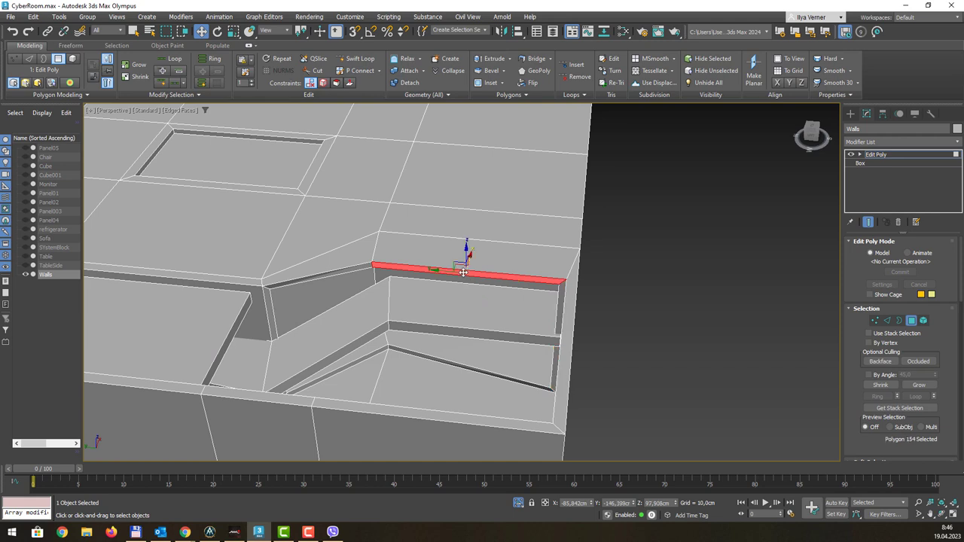
pyautogui.hotkey('alt', 'd')
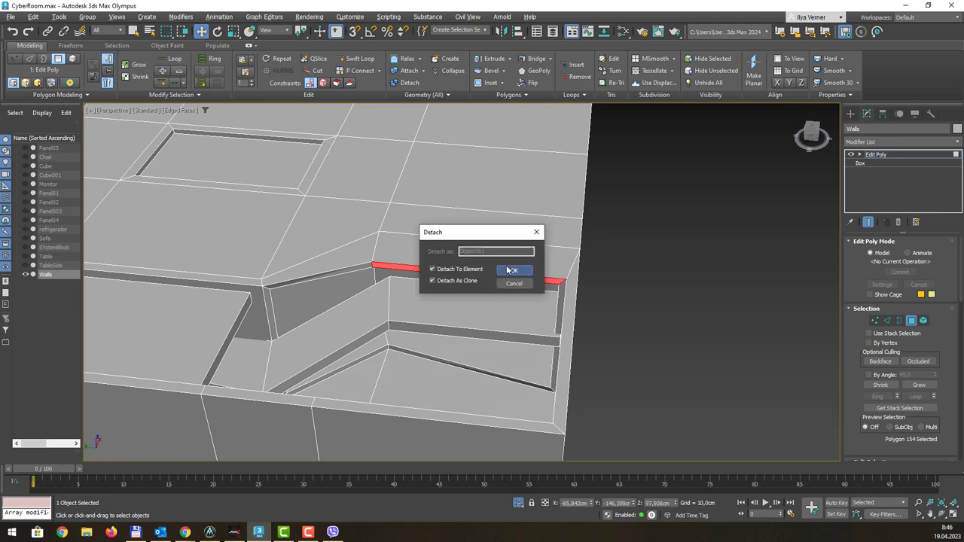
pyautogui.click(508, 271)
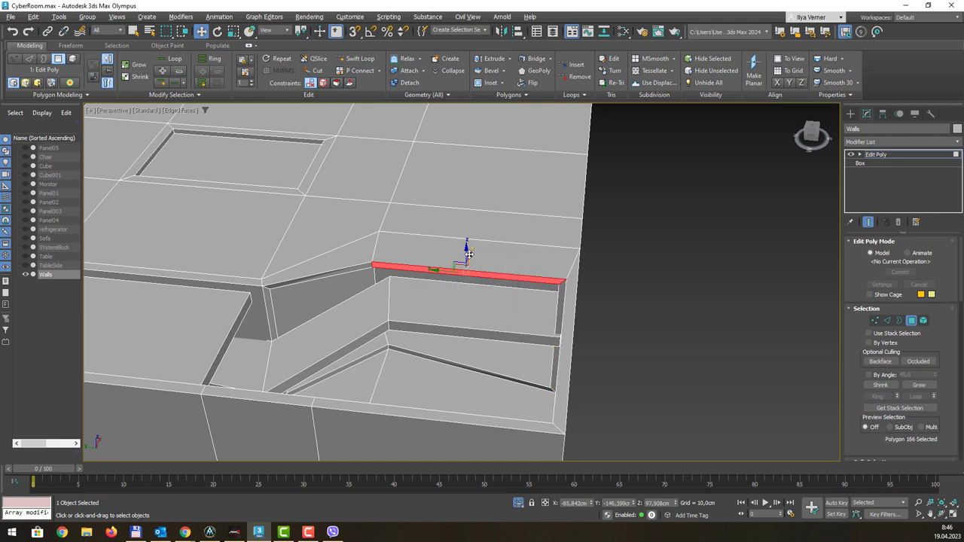
pyautogui.moveTo(468, 255)
pyautogui.mouseDown()
pyautogui.moveTo(419, 273)
pyautogui.moveTo(301, 263)
pyautogui.mouseUp()
pyautogui.press('r')
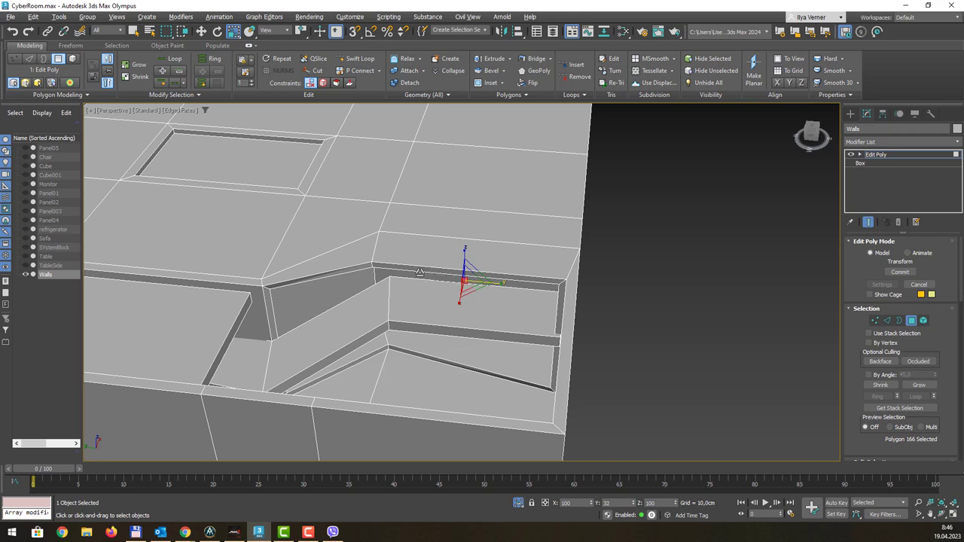
pyautogui.keyDown('alt'); pyautogui.moveTo(468, 281); pyautogui.dragTo(490, 265, button='middle'); pyautogui.keyUp('alt')
pyautogui.scroll(3, 490, 264)
pyautogui.press('w')
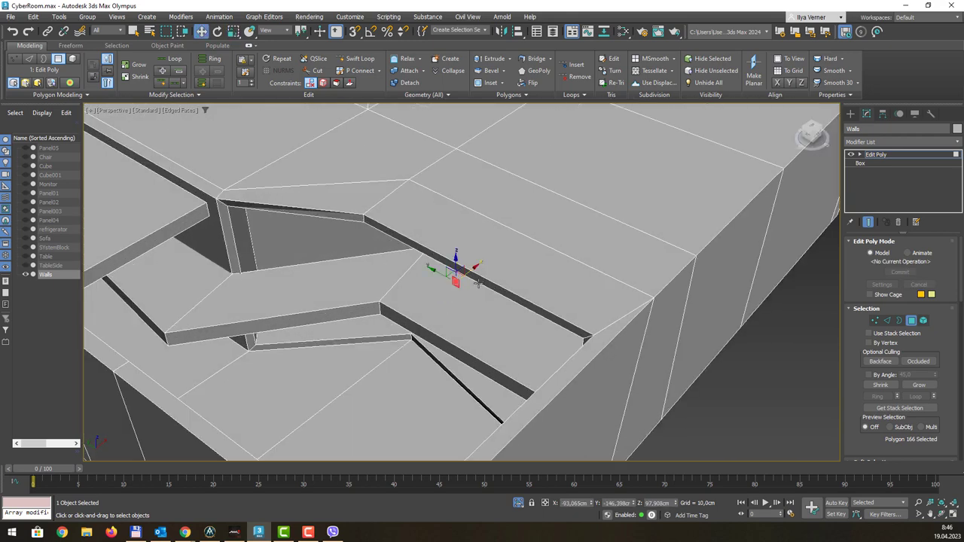
pyautogui.moveTo(469, 270); pyautogui.dragTo(463, 274)
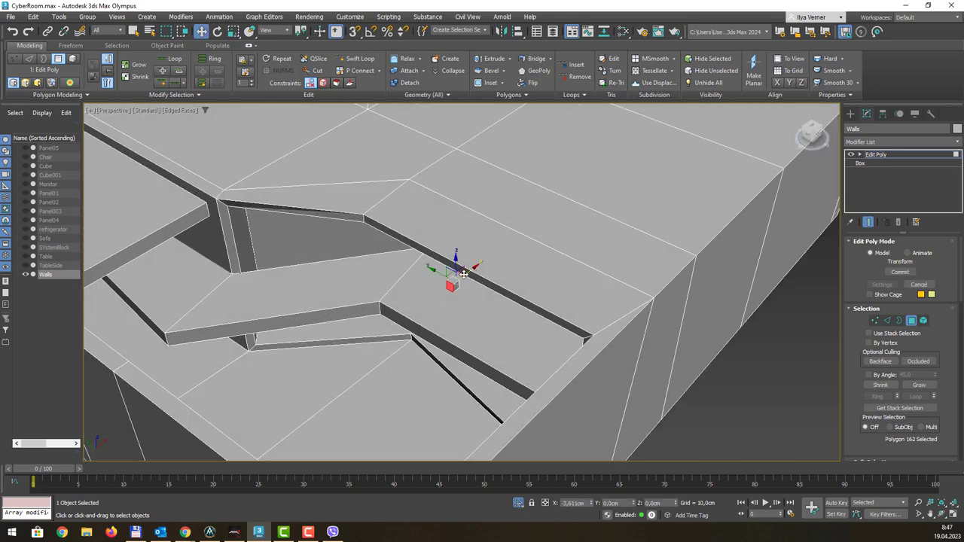
pyautogui.scroll(3, 463, 274)
pyautogui.scroll(2, 467, 273)
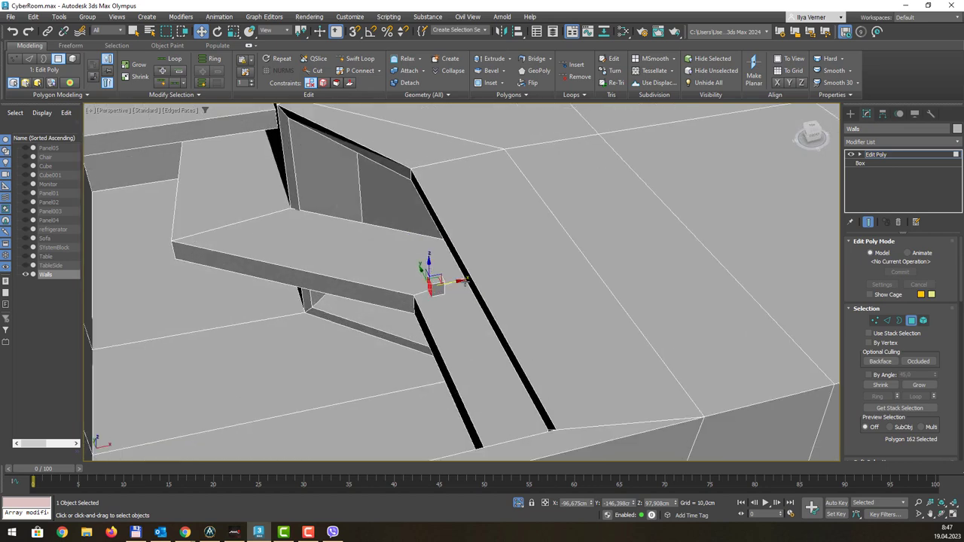
pyautogui.scroll(2, 471, 271)
pyautogui.keyDown('alt'); pyautogui.moveTo(472, 271); pyautogui.dragTo(427, 276, button='middle'); pyautogui.keyUp('alt')
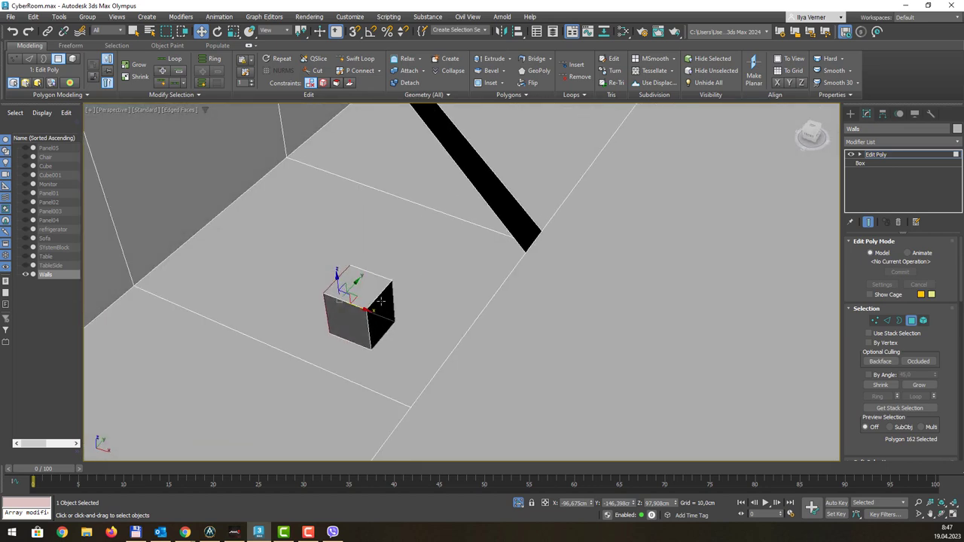
# Move the small box element onto the black wall strip and raise it slightly.
pyautogui.press('3')
pyautogui.scroll(-3, 878, 346)
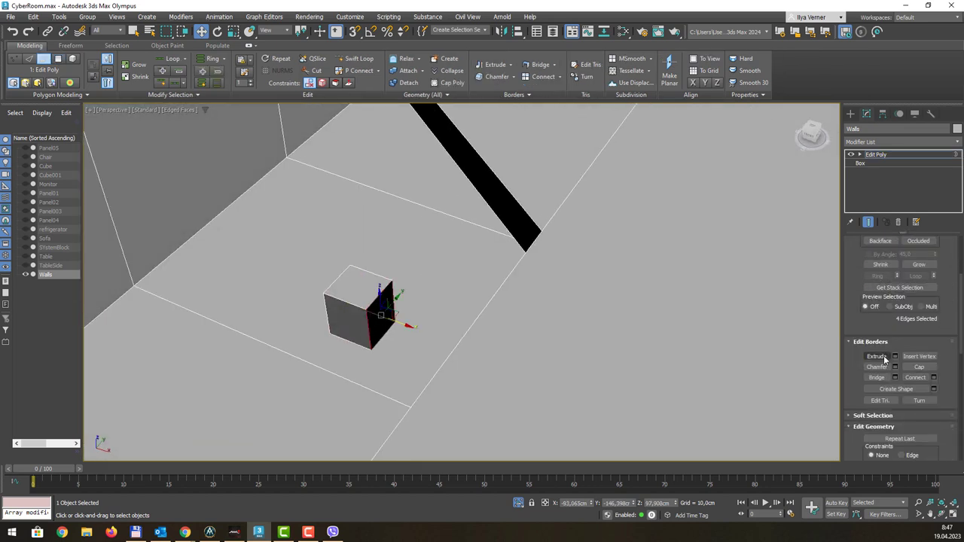
pyautogui.keyDown('alt'); pyautogui.moveTo(324, 261); pyautogui.dragTo(414, 279, button='middle'); pyautogui.keyUp('alt')
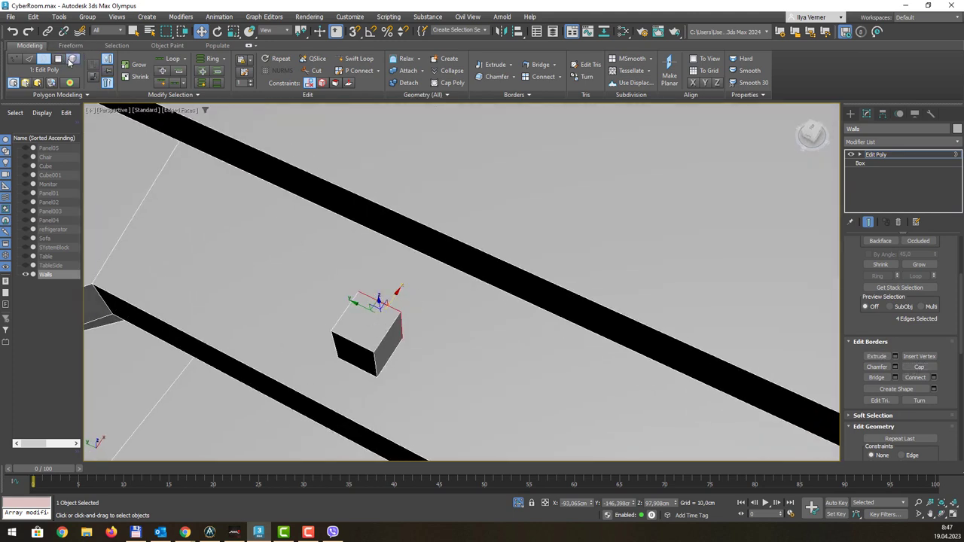
pyautogui.click(72, 58)
pyautogui.click(367, 308)
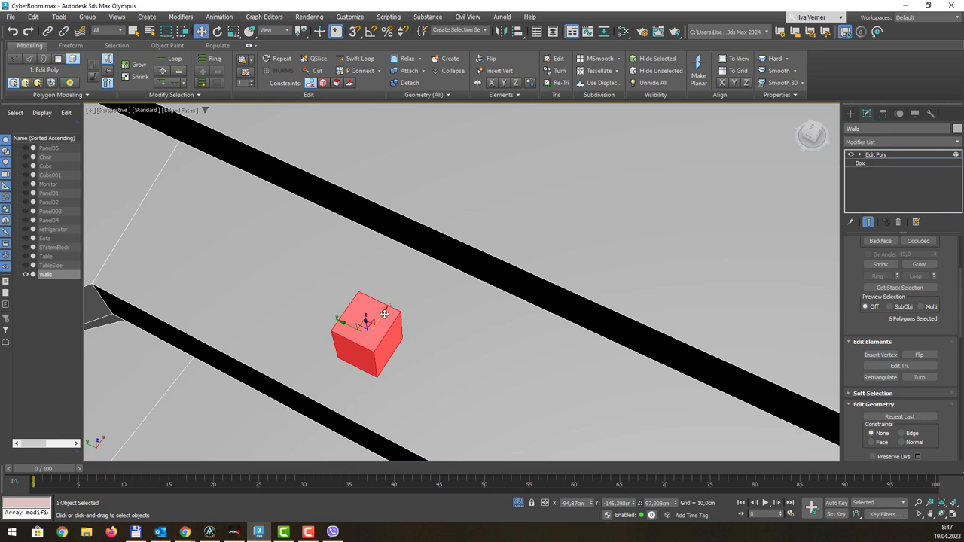
pyautogui.moveTo(385, 313); pyautogui.dragTo(452, 244)
pyautogui.moveTo(452, 245)
pyautogui.keyDown('alt'); pyautogui.mouseDown(button='middle')
pyautogui.moveTo(446, 237)
pyautogui.moveTo(502, 222)
pyautogui.mouseUp(button='middle'); pyautogui.keyUp('alt')
pyautogui.scroll(3, 501, 211)
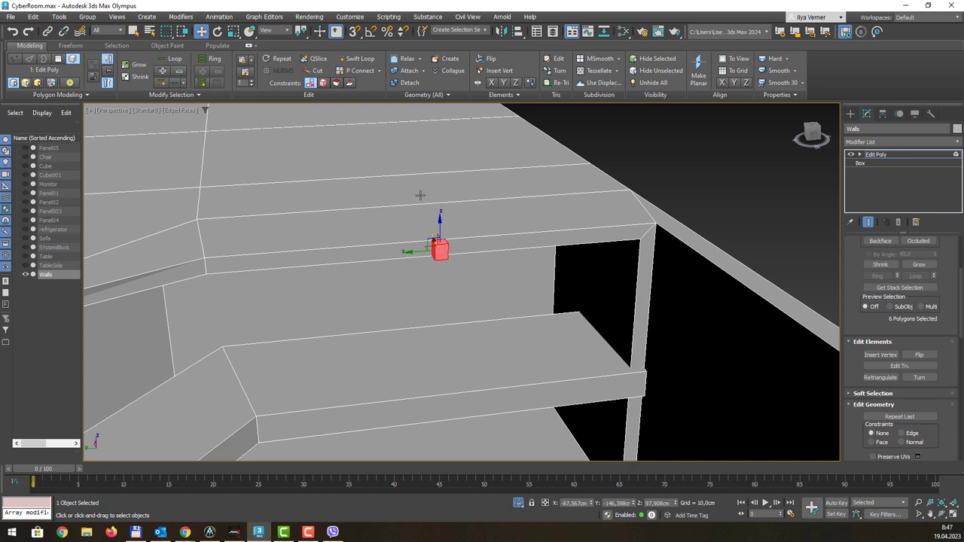
pyautogui.moveTo(442, 220); pyautogui.dragTo(442, 212)
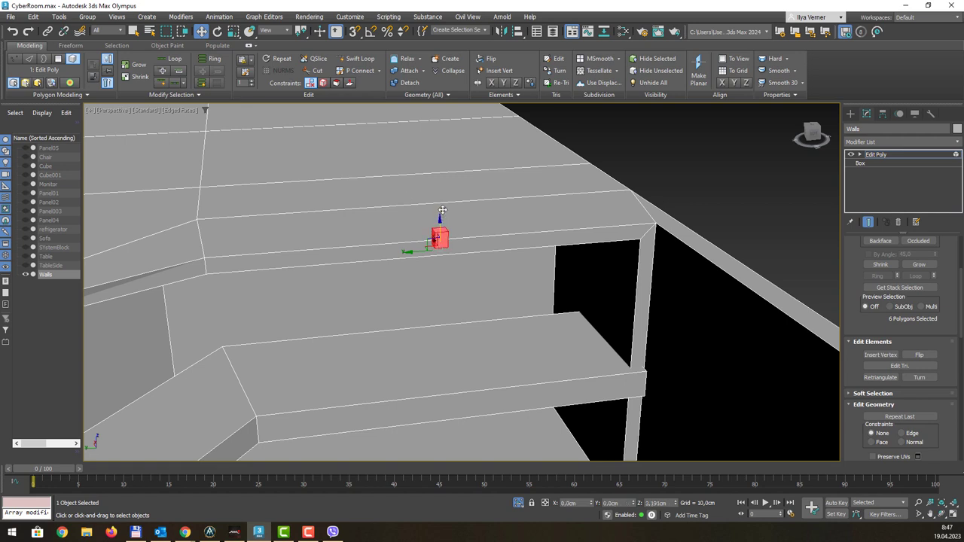
pyautogui.keyDown('alt'); pyautogui.moveTo(466, 246); pyautogui.dragTo(480, 230, button='middle'); pyautogui.keyUp('alt')
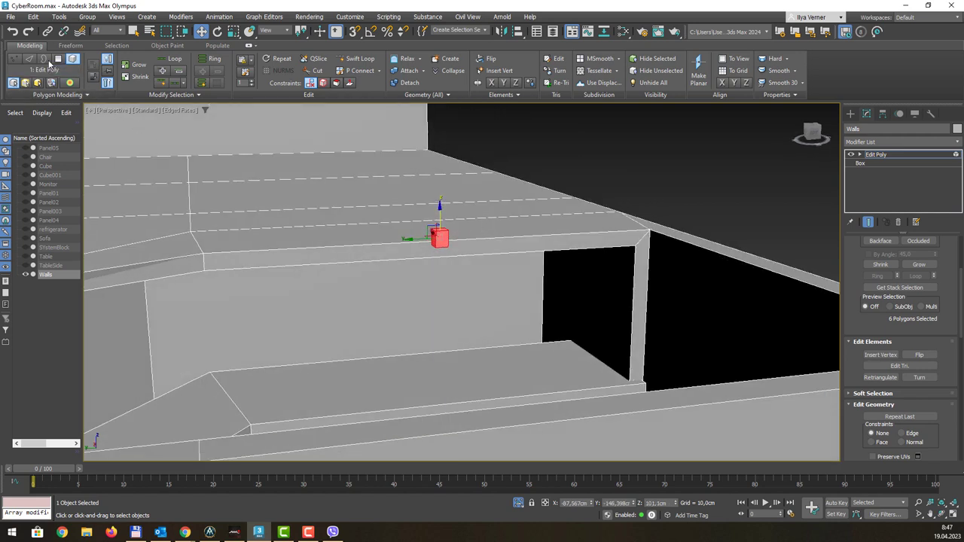
# Select the small box's top face and lower it slightly to fine-tune its height.
pyautogui.click(58, 59)
pyautogui.scroll(5, 441, 192)
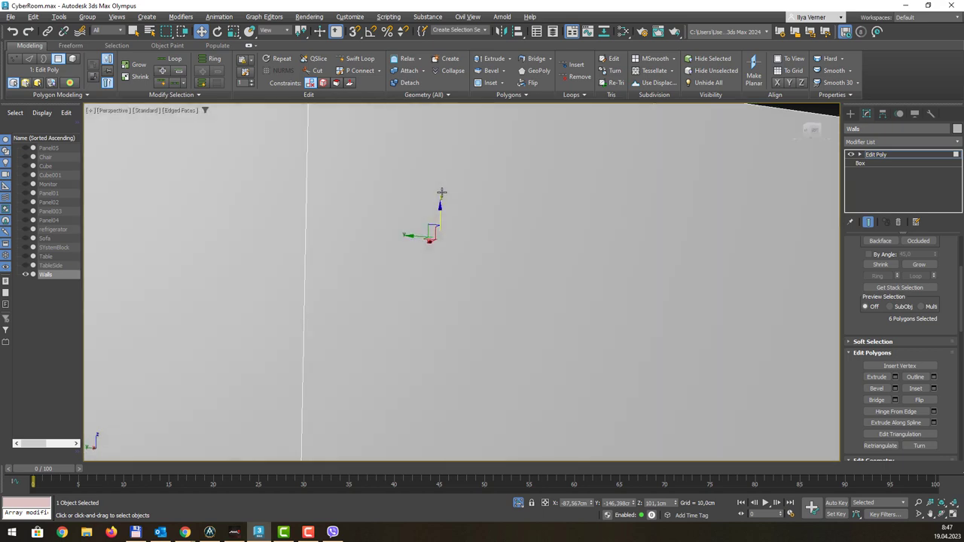
pyautogui.scroll(-4, 442, 192)
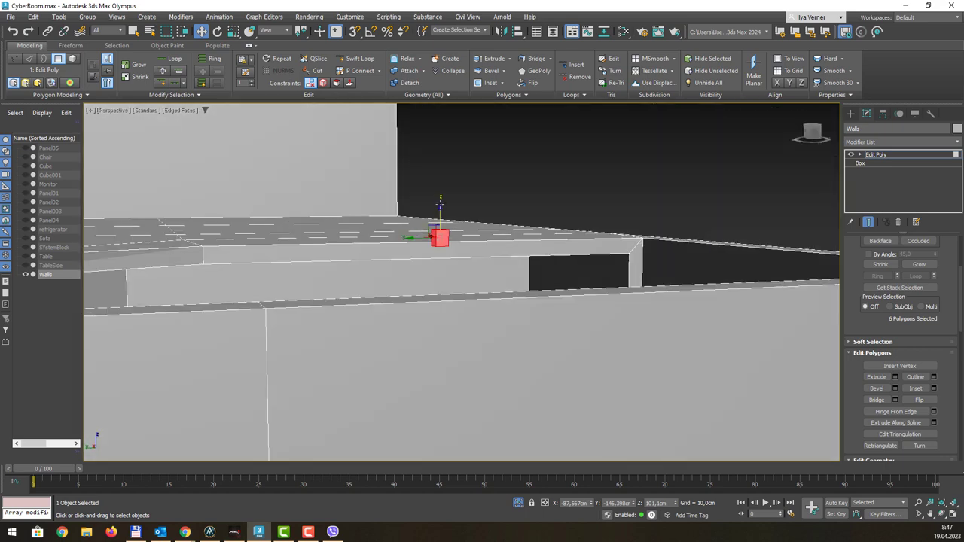
pyautogui.click(444, 247)
pyautogui.click(442, 238)
pyautogui.scroll(3, 433, 227)
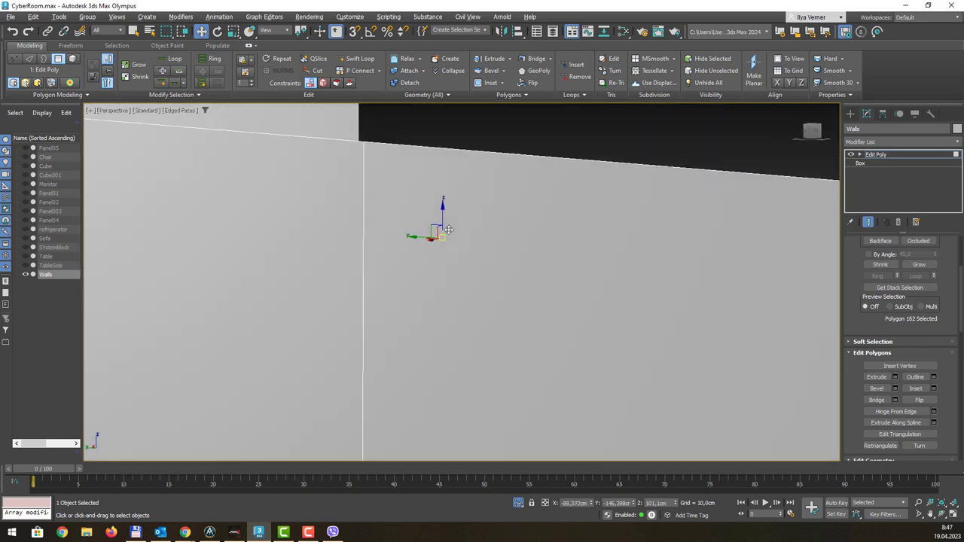
pyautogui.scroll(2, 449, 227)
pyautogui.scroll(-2, 450, 227)
pyautogui.scroll(-2, 449, 232)
pyautogui.scroll(-2, 449, 237)
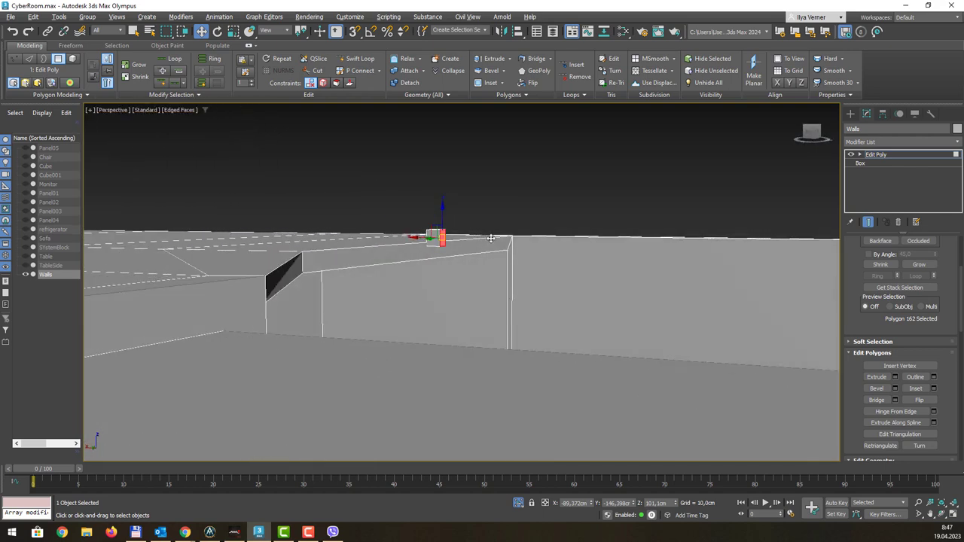
pyautogui.scroll(-1, 447, 242)
pyautogui.click(436, 247)
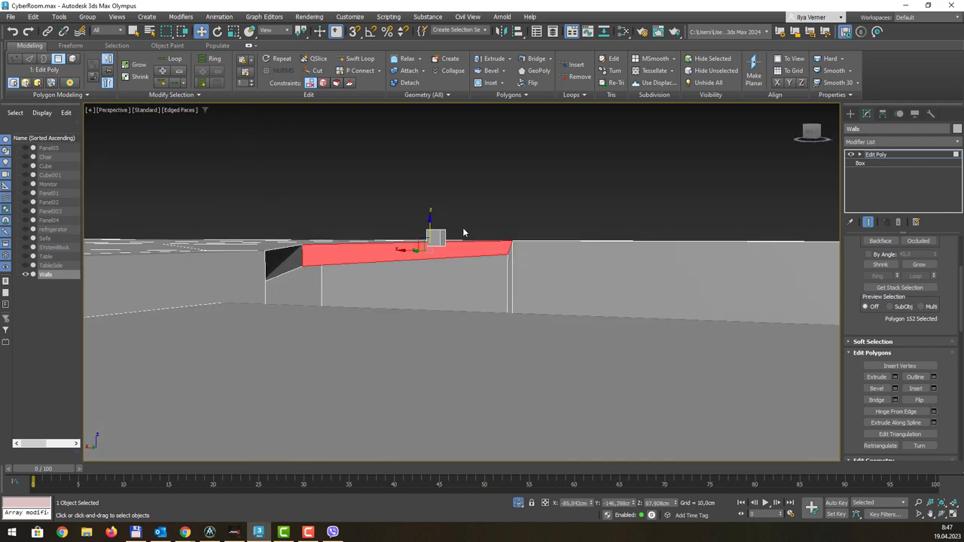
pyautogui.moveTo(437, 248)
pyautogui.keyDown('alt'); pyautogui.mouseDown(button='middle')
pyautogui.moveTo(452, 247)
pyautogui.moveTo(439, 271)
pyautogui.moveTo(449, 256)
pyautogui.mouseUp(button='middle'); pyautogui.keyUp('alt')
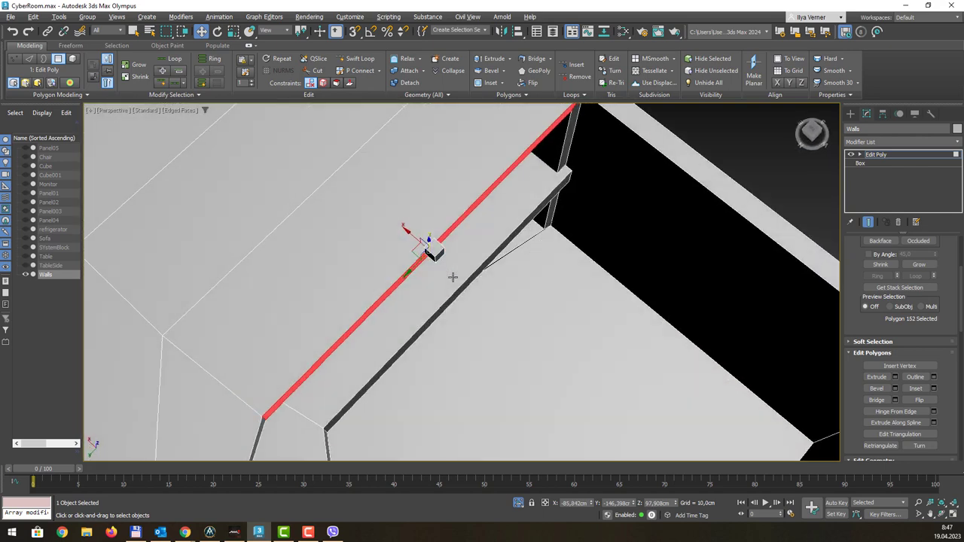
pyautogui.click(437, 250)
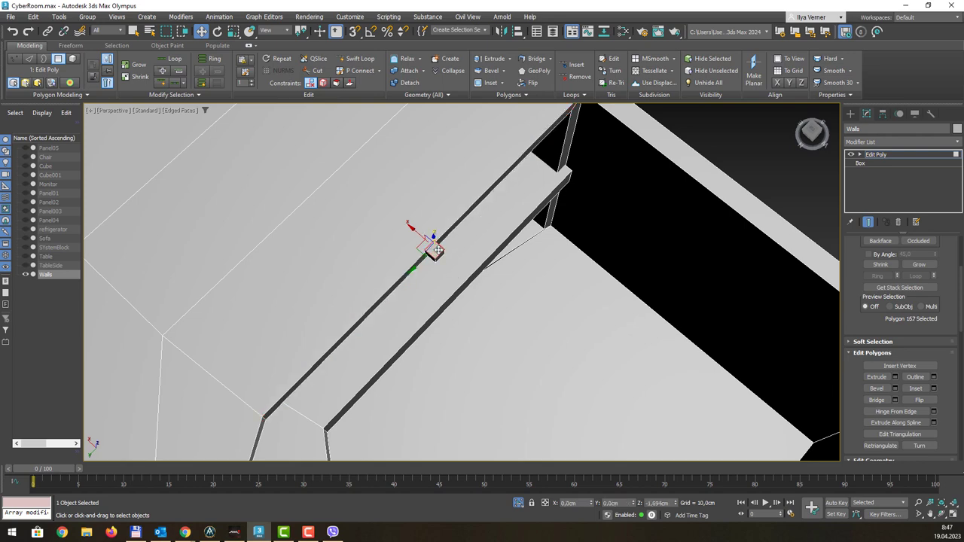
pyautogui.keyDown('alt'); pyautogui.moveTo(417, 225); pyautogui.dragTo(435, 218, button='middle'); pyautogui.keyUp('alt')
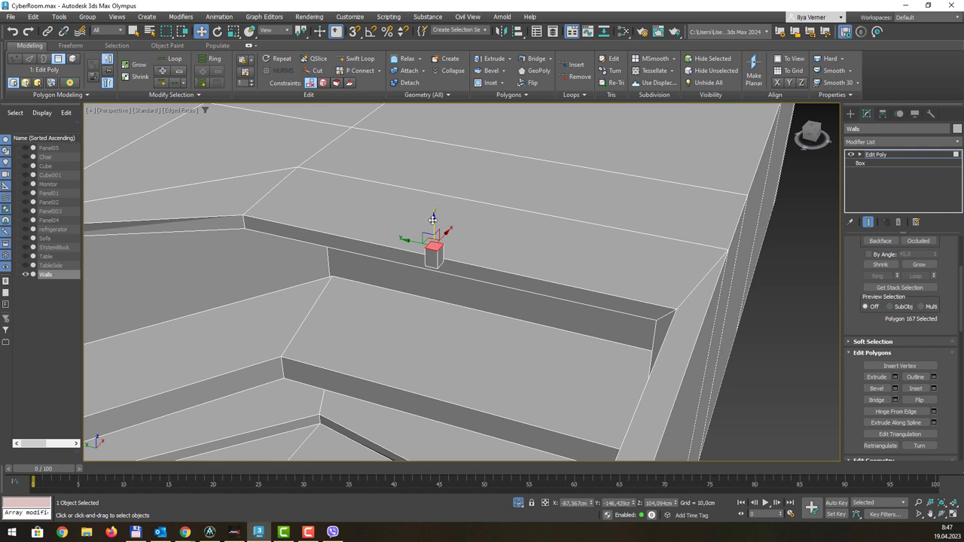
pyautogui.moveTo(433, 218); pyautogui.dragTo(435, 225)
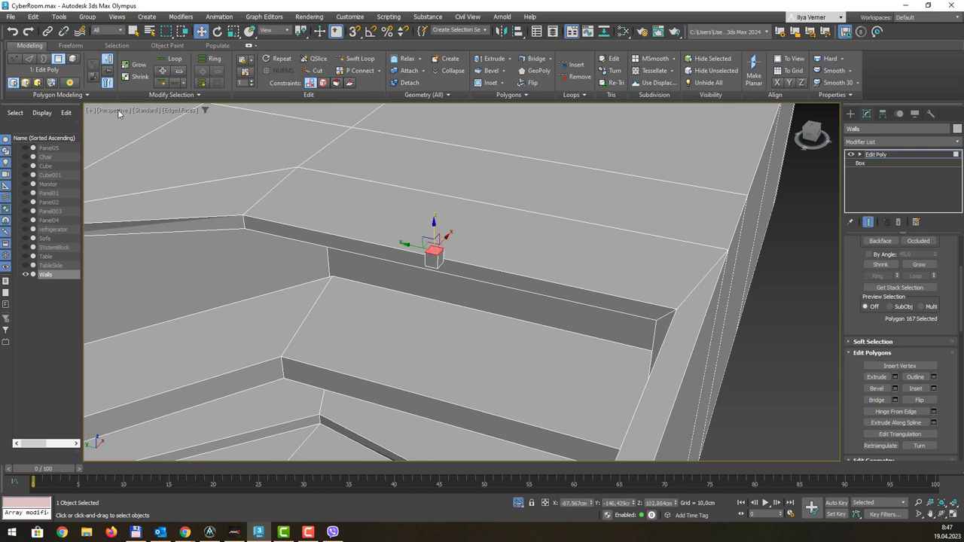
# Raise the small box and stretch its cap face into a tall post at the ledge edge.
pyautogui.click(73, 59)
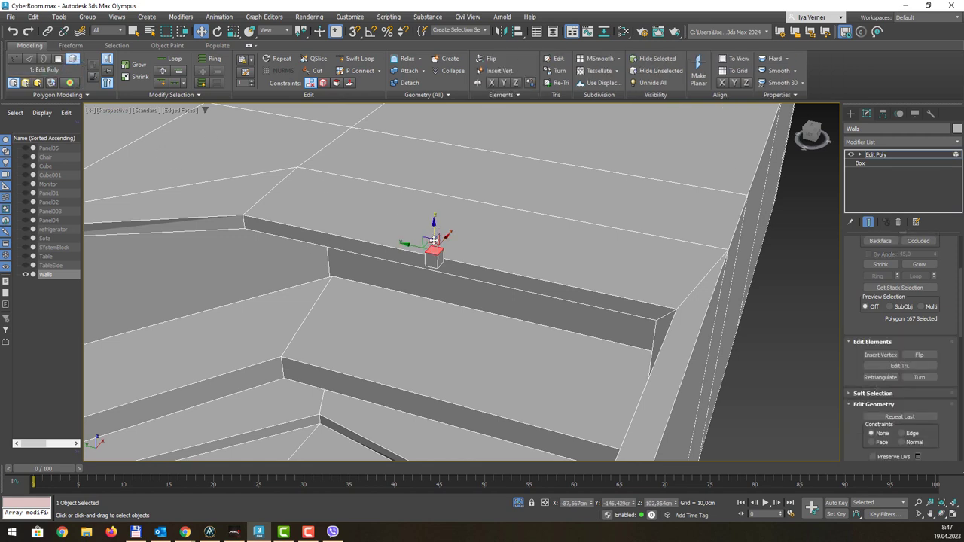
pyautogui.click(433, 258)
pyautogui.moveTo(434, 241); pyautogui.dragTo(434, 143)
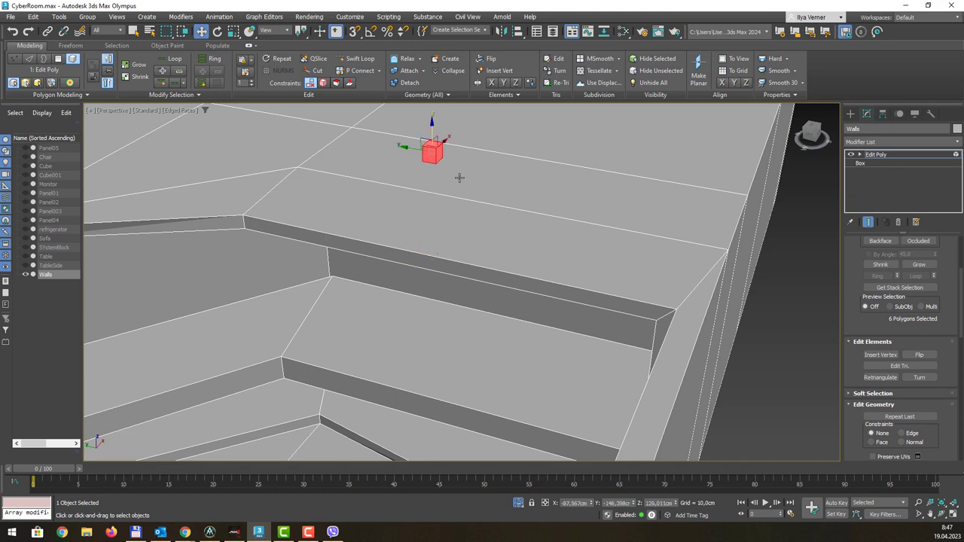
pyautogui.moveTo(459, 173)
pyautogui.keyDown('alt'); pyautogui.mouseDown(button='middle')
pyautogui.moveTo(461, 128)
pyautogui.moveTo(435, 159)
pyautogui.moveTo(506, 167)
pyautogui.mouseUp(button='middle'); pyautogui.keyUp('alt')
pyautogui.press('4')
pyautogui.click(435, 159)
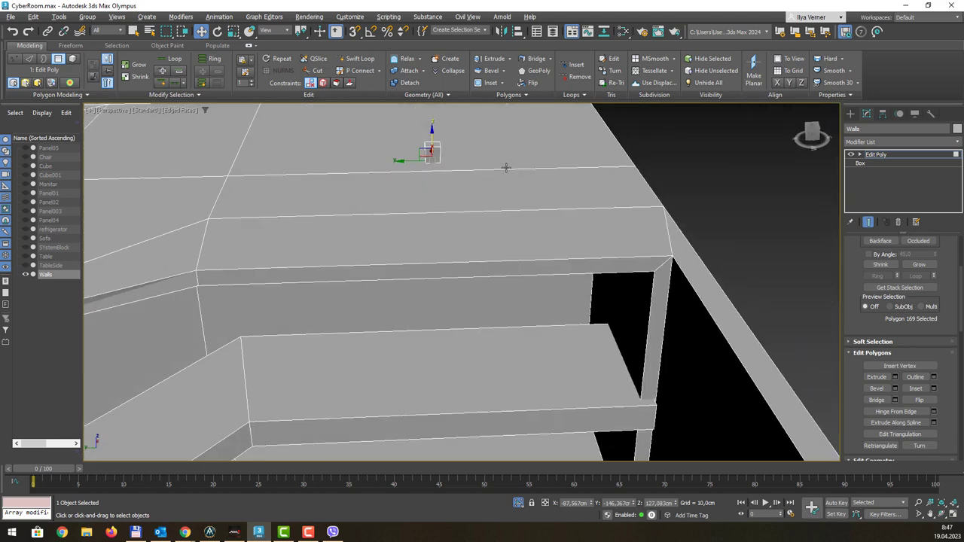
pyautogui.click(437, 142)
pyautogui.moveTo(437, 146); pyautogui.dragTo(434, 329)
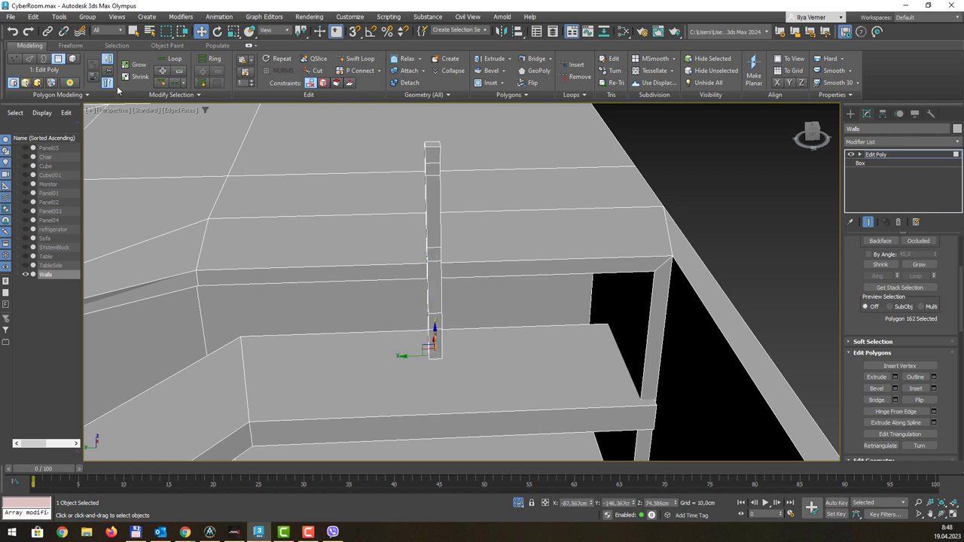
# Make stray wall and floor element selections while orbiting out to view the whole room.
pyautogui.click(72, 58)
pyautogui.click(434, 178)
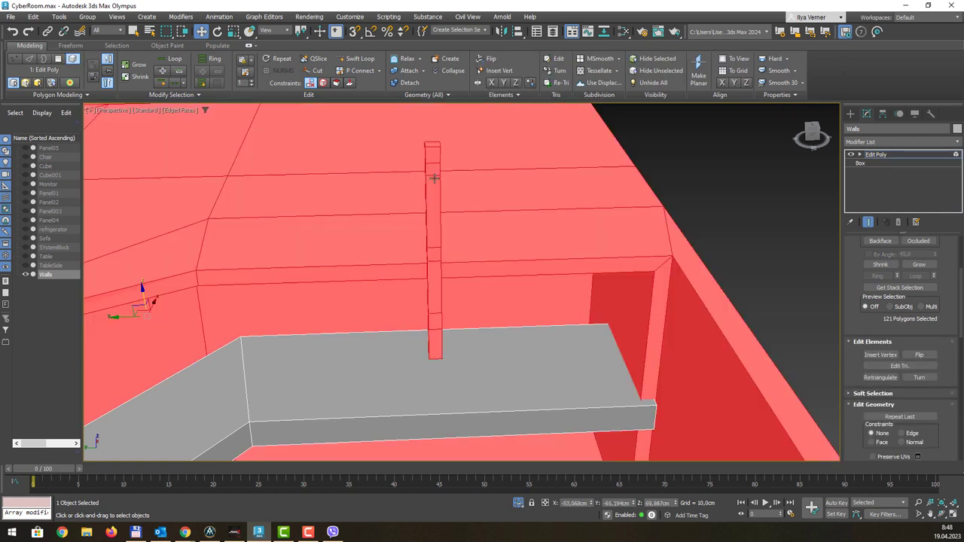
pyautogui.click(683, 188)
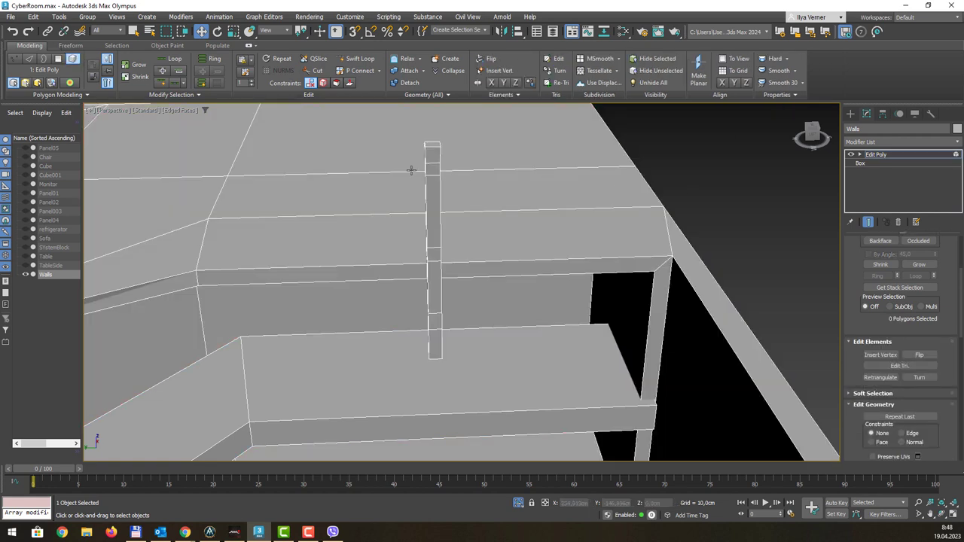
pyautogui.click(427, 168)
pyautogui.click(642, 172)
pyautogui.moveTo(641, 172)
pyautogui.keyDown('alt'); pyautogui.mouseDown(button='middle')
pyautogui.moveTo(556, 198)
pyautogui.moveTo(575, 196)
pyautogui.moveTo(489, 234)
pyautogui.moveTo(558, 367)
pyautogui.moveTo(585, 327)
pyautogui.moveTo(561, 310)
pyautogui.mouseUp(button='middle'); pyautogui.keyUp('alt')
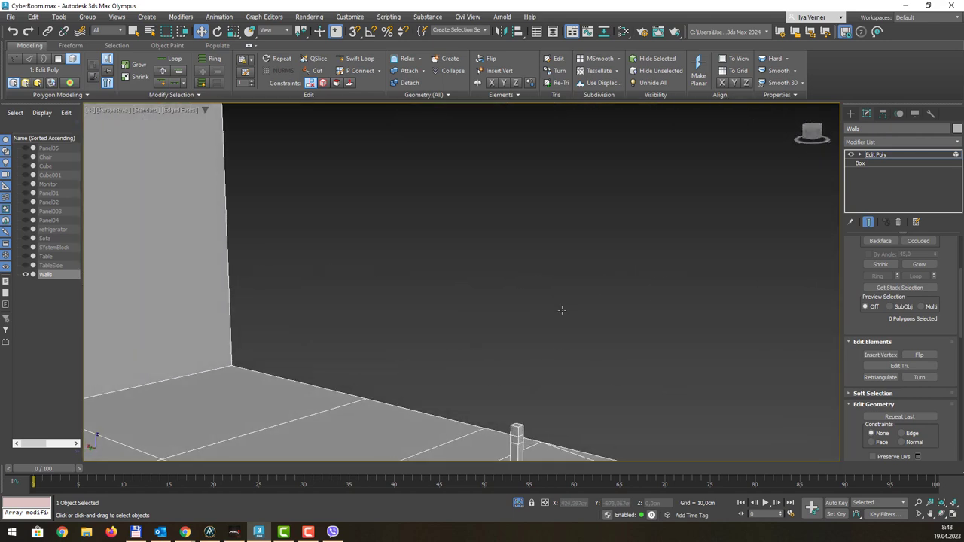
pyautogui.click(520, 427)
pyautogui.moveTo(561, 403)
pyautogui.keyDown('alt'); pyautogui.mouseDown(button='middle')
pyautogui.moveTo(472, 406)
pyautogui.moveTo(455, 256)
pyautogui.mouseUp(button='middle'); pyautogui.keyUp('alt')
pyautogui.scroll(5, 489, 309)
pyautogui.scroll(3, 489, 309)
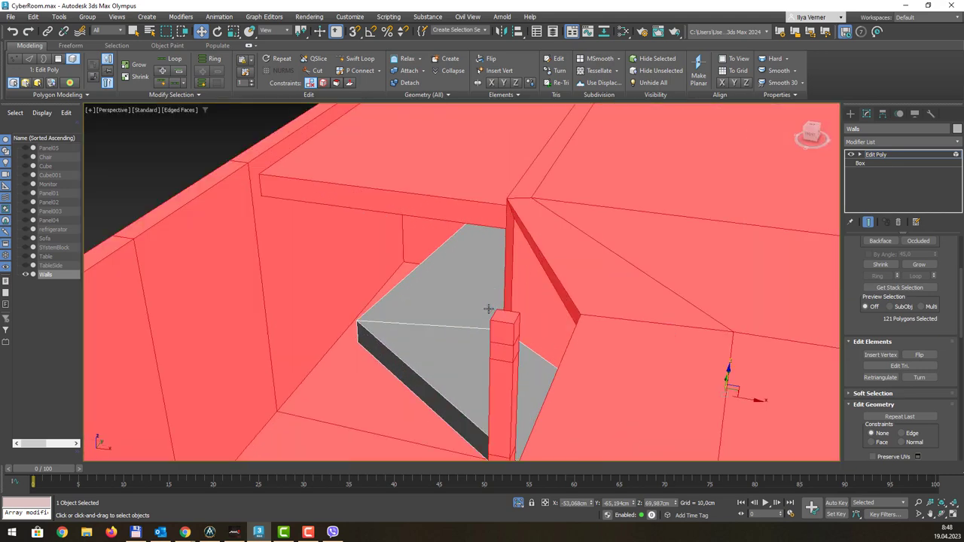
pyautogui.moveTo(489, 308)
pyautogui.keyDown('alt'); pyautogui.mouseDown(button='middle')
pyautogui.moveTo(575, 334)
pyautogui.moveTo(609, 209)
pyautogui.moveTo(608, 233)
pyautogui.moveTo(599, 234)
pyautogui.moveTo(608, 232)
pyautogui.mouseUp(button='middle'); pyautogui.keyUp('alt')
# Undo the stray selections back to the post face edit and restore the previous view.
pyautogui.scroll(2, 610, 233)
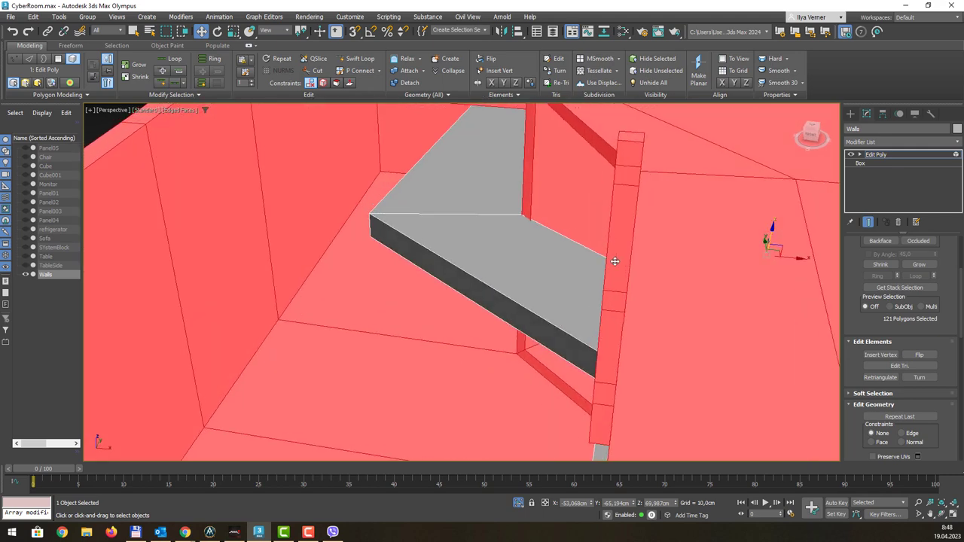
pyautogui.hotkey('ctrl', 'd')
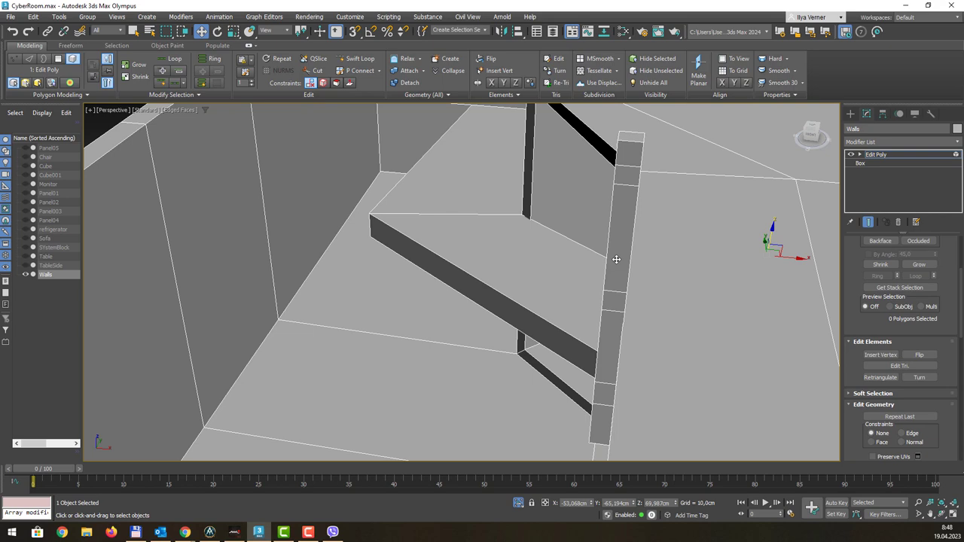
pyautogui.hotkey('ctrl', 'z')
pyautogui.hotkey('ctrl', 'z')
pyautogui.hotkey('ctrl', 'z')
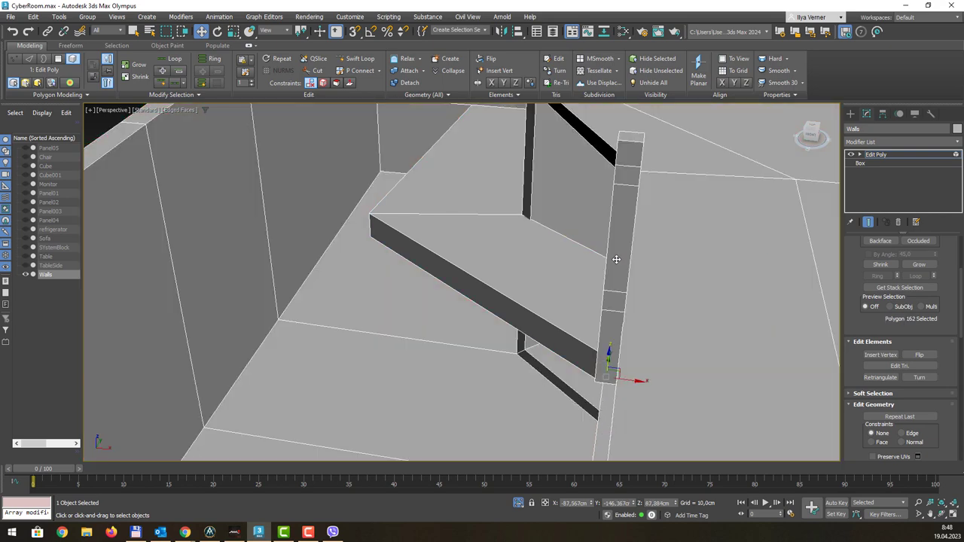
pyautogui.hotkey('ctrl', 'z')
pyautogui.hotkey('ctrl', 'z')
pyautogui.hotkey('shift', 'z')
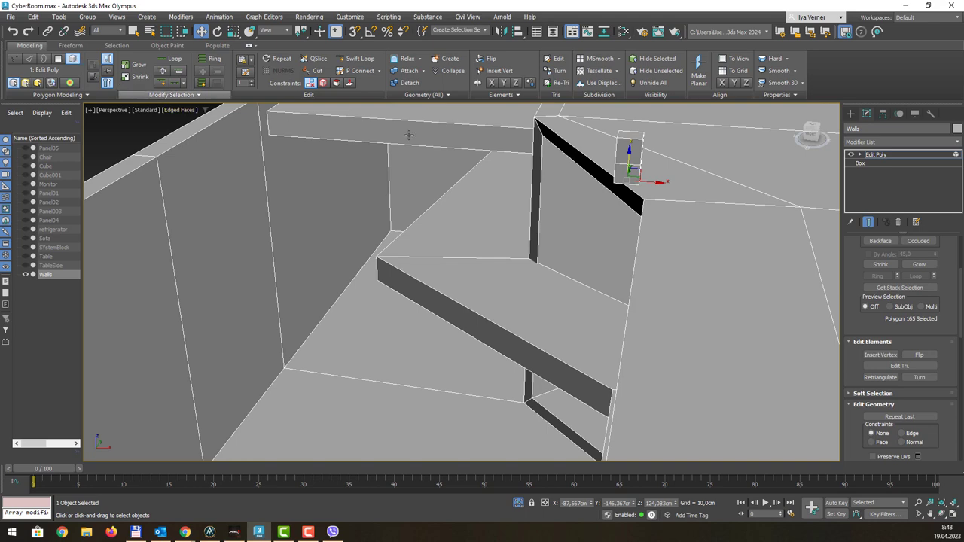
# Select the post, then bring the small box in the floor recess into view for face editing.
pyautogui.doubleClick(627, 157)
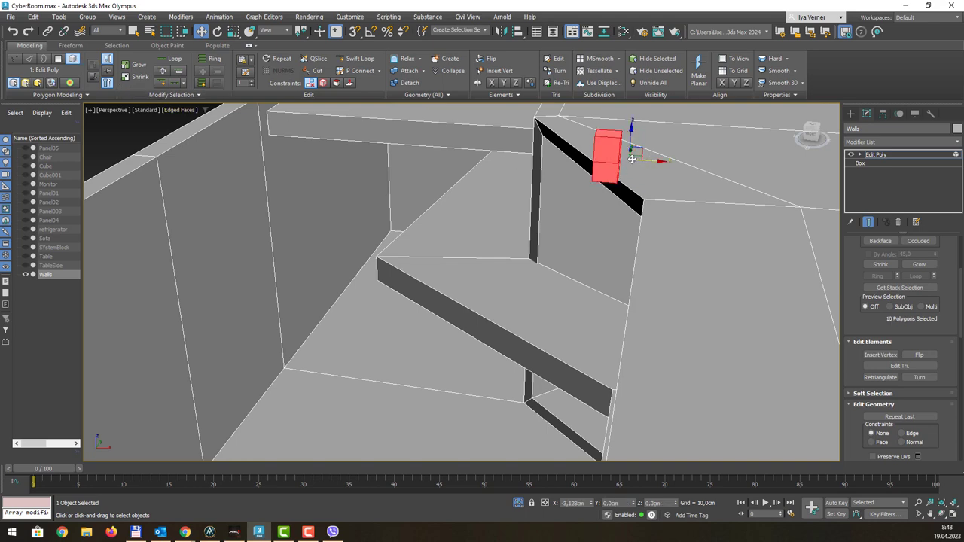
pyautogui.keyDown('alt'); pyautogui.moveTo(625, 157); pyautogui.dragTo(610, 168, button='middle'); pyautogui.keyUp('alt')
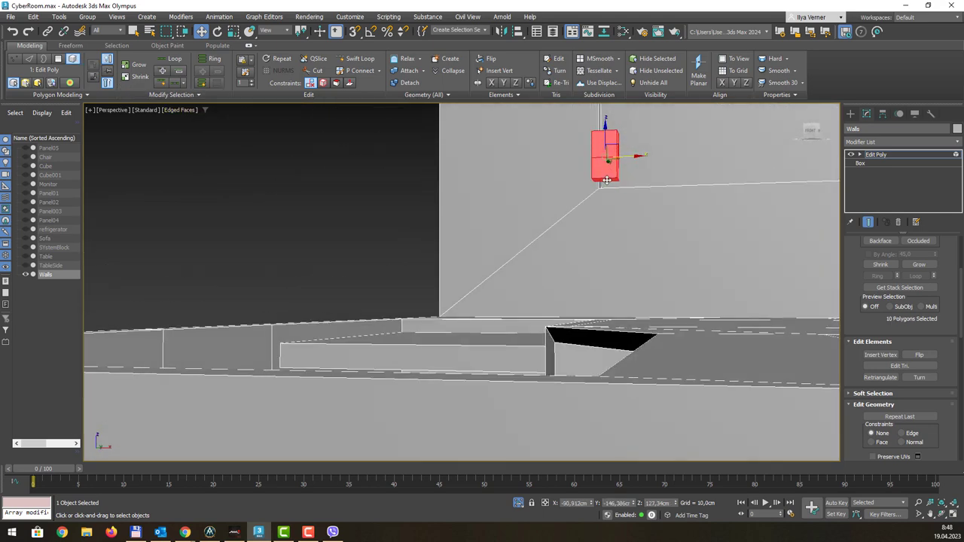
pyautogui.press('3')
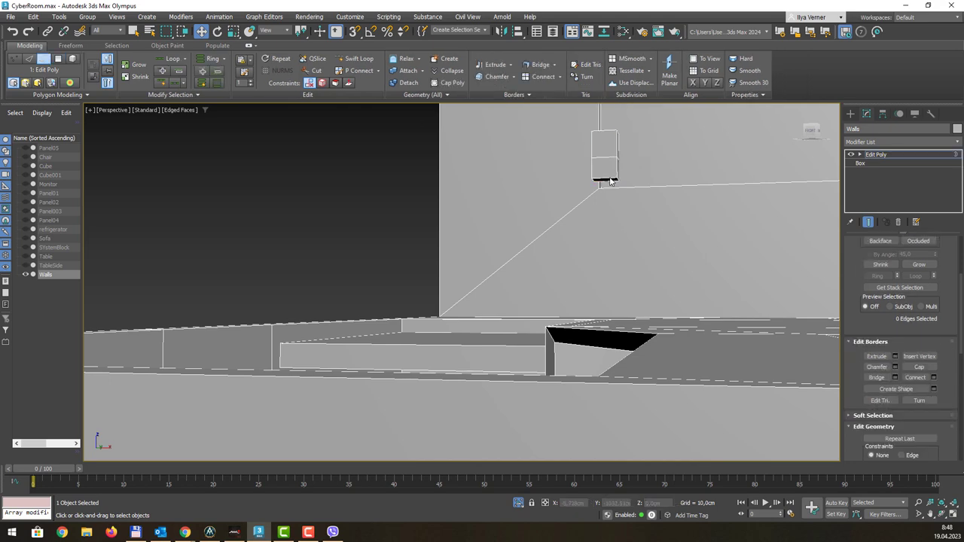
pyautogui.scroll(-3, 610, 158)
pyautogui.scroll(-3, 654, 174)
pyautogui.scroll(-3, 746, 179)
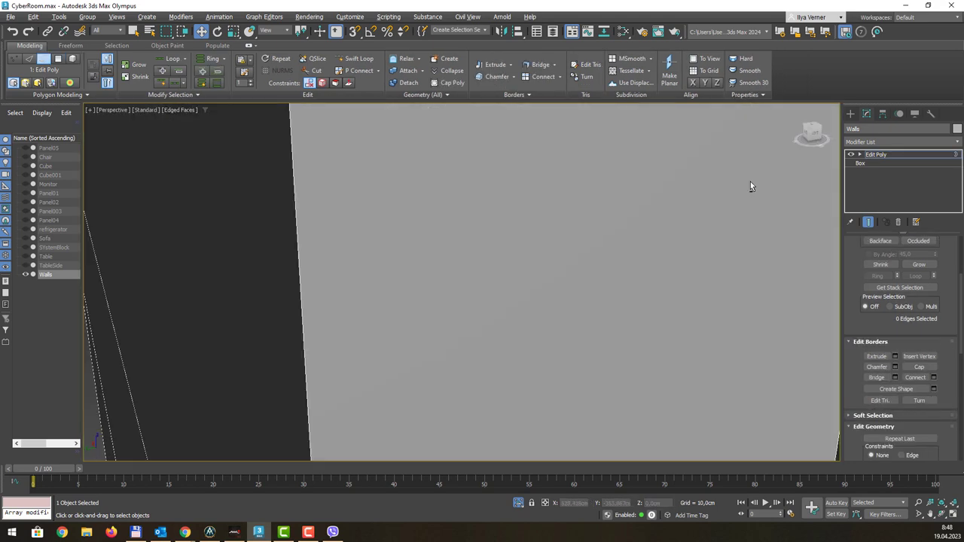
pyautogui.scroll(-3, 746, 180)
pyautogui.keyDown('alt'); pyautogui.moveTo(629, 269); pyautogui.dragTo(600, 249, button='middle'); pyautogui.keyUp('alt')
pyautogui.scroll(5, 586, 308)
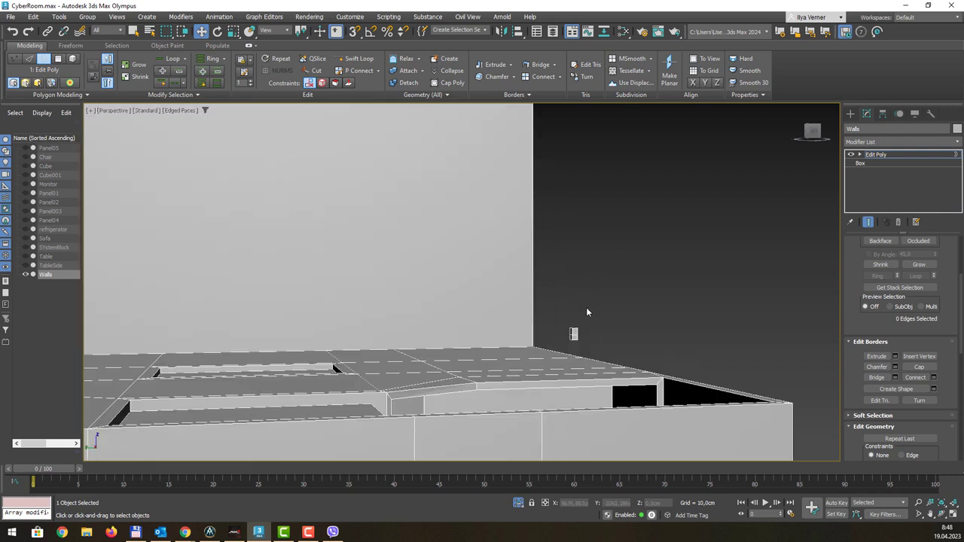
pyautogui.scroll(3, 564, 355)
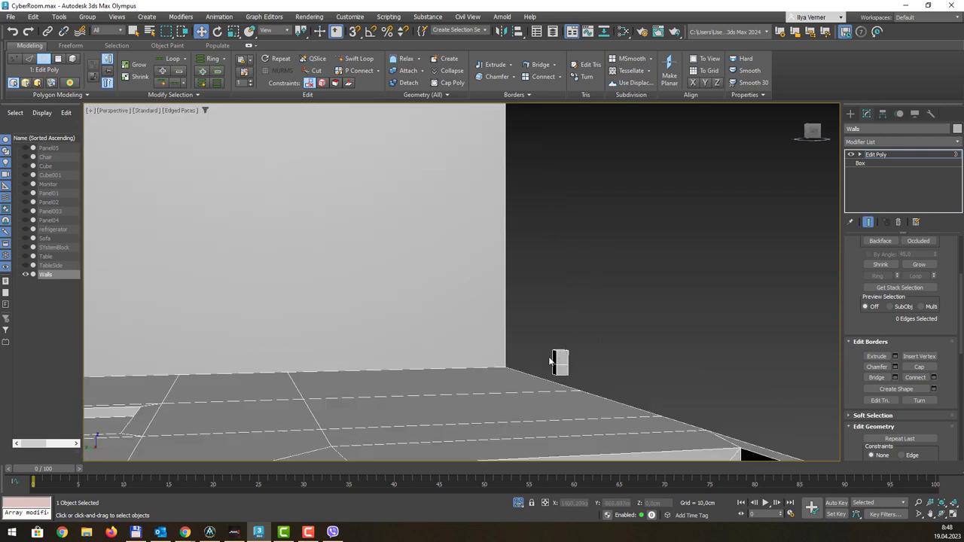
pyautogui.press('4')
pyautogui.moveTo(580, 283)
pyautogui.keyDown('alt'); pyautogui.mouseDown(button='middle')
pyautogui.moveTo(529, 261)
pyautogui.moveTo(539, 269)
pyautogui.mouseUp(button='middle'); pyautogui.keyUp('alt')
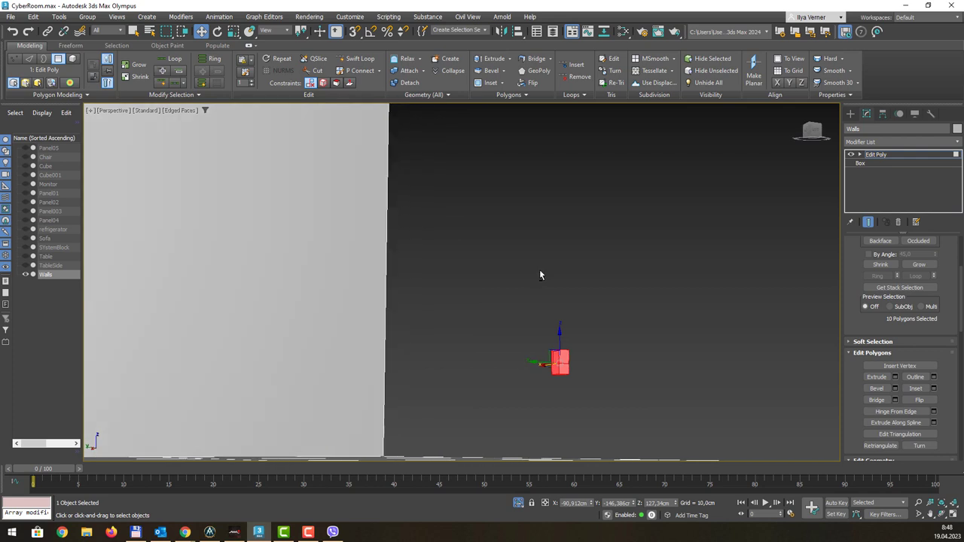
# Select the small box's top face and pull it up into a tall thin pillar.
pyautogui.click(563, 374)
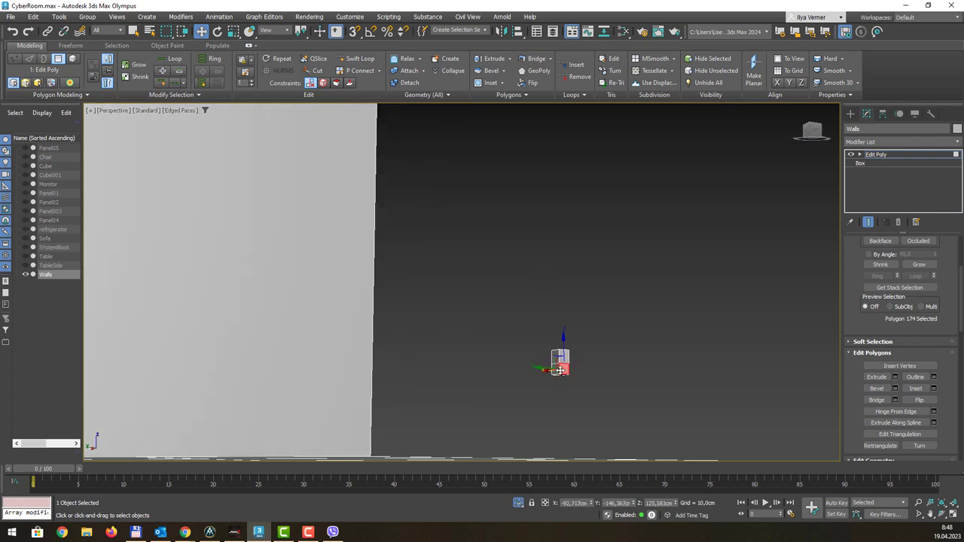
pyautogui.click(563, 371)
pyautogui.moveTo(592, 334)
pyautogui.keyDown('alt'); pyautogui.mouseDown(button='middle')
pyautogui.moveTo(570, 360)
pyautogui.moveTo(571, 343)
pyautogui.mouseUp(button='middle'); pyautogui.keyUp('alt')
pyautogui.moveTo(565, 343)
pyautogui.mouseDown()
pyautogui.moveTo(567, 352)
pyautogui.moveTo(562, 339)
pyautogui.mouseUp()
pyautogui.keyDown('alt'); pyautogui.moveTo(562, 339); pyautogui.dragTo(538, 293, button='middle'); pyautogui.keyUp('alt')
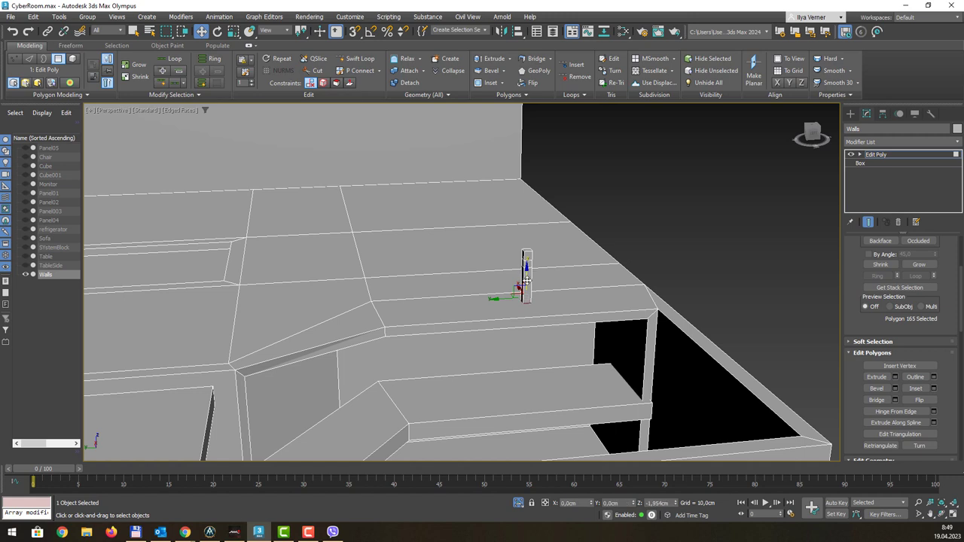
pyautogui.moveTo(526, 276); pyautogui.dragTo(524, 401)
# Select the whole pillar element and nudge it slightly sideways along the ledge edge.
pyautogui.click(72, 59)
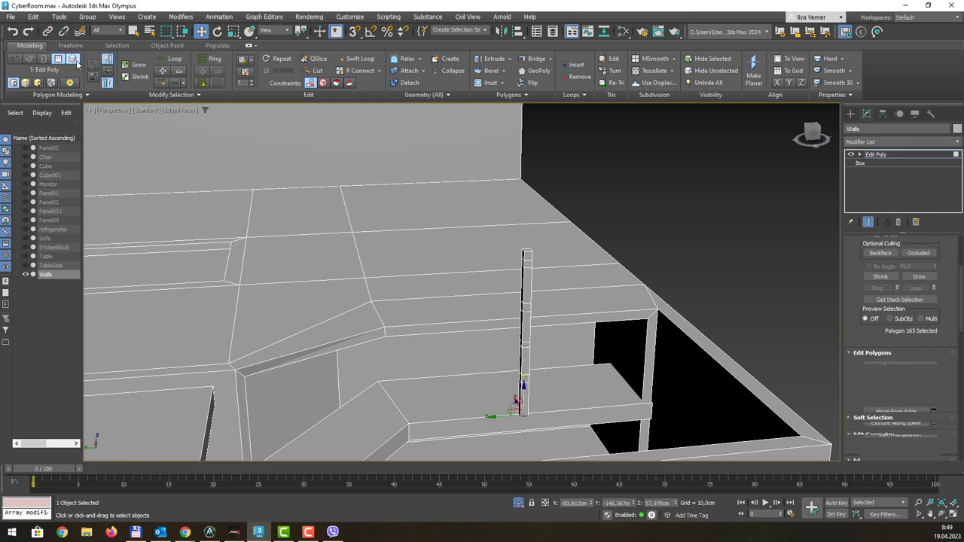
pyautogui.moveTo(616, 323)
pyautogui.keyDown('alt'); pyautogui.mouseDown(button='middle')
pyautogui.moveTo(662, 330)
pyautogui.moveTo(535, 298)
pyautogui.moveTo(620, 312)
pyautogui.moveTo(538, 345)
pyautogui.moveTo(610, 327)
pyautogui.moveTo(537, 386)
pyautogui.mouseUp(button='middle'); pyautogui.keyUp('alt')
pyautogui.click(526, 286)
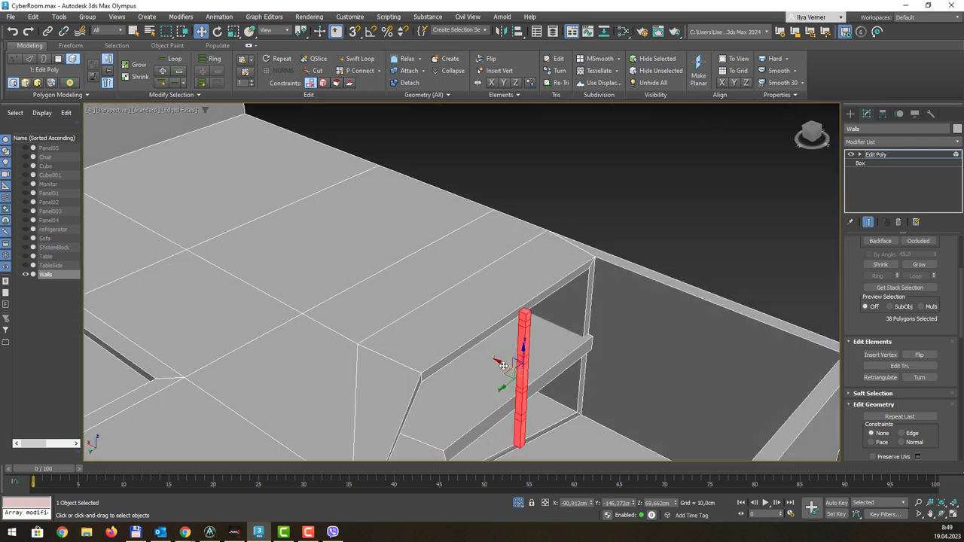
pyautogui.moveTo(502, 366); pyautogui.dragTo(501, 365)
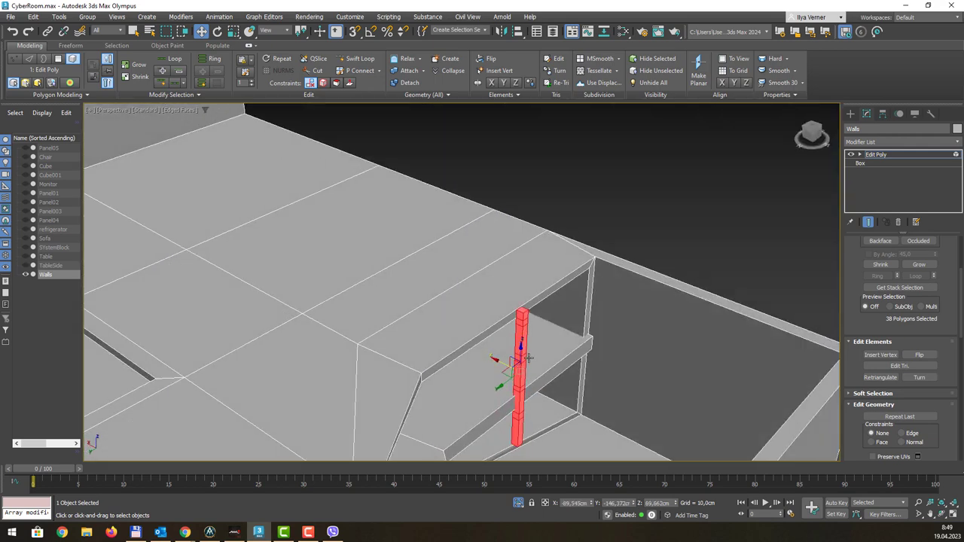
pyautogui.moveTo(520, 360)
pyautogui.keyDown('alt'); pyautogui.mouseDown(button='middle')
pyautogui.moveTo(577, 342)
pyautogui.moveTo(504, 352)
pyautogui.mouseUp(button='middle'); pyautogui.keyUp('alt')
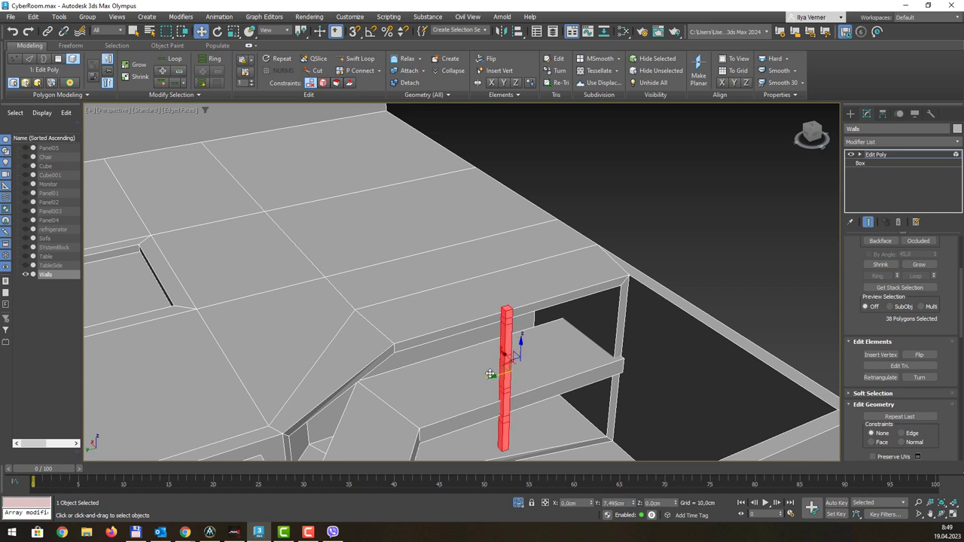
pyautogui.keyDown('alt'); pyautogui.moveTo(558, 351); pyautogui.dragTo(517, 372, button='middle'); pyautogui.keyUp('alt')
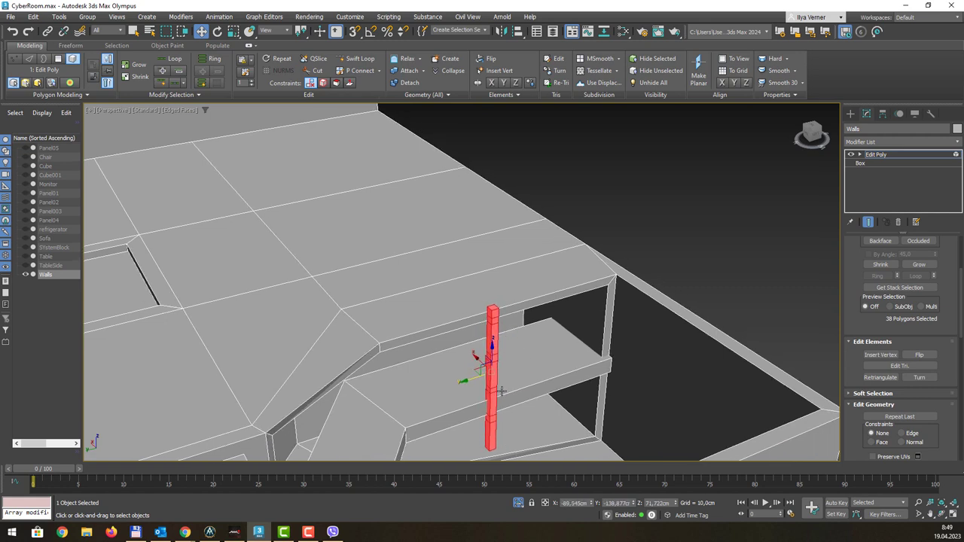
# Detach a clone of the pillar as an element and move the copy to the right.
pyautogui.keyDown('shift'); pyautogui.click(480, 380); pyautogui.keyUp('shift')
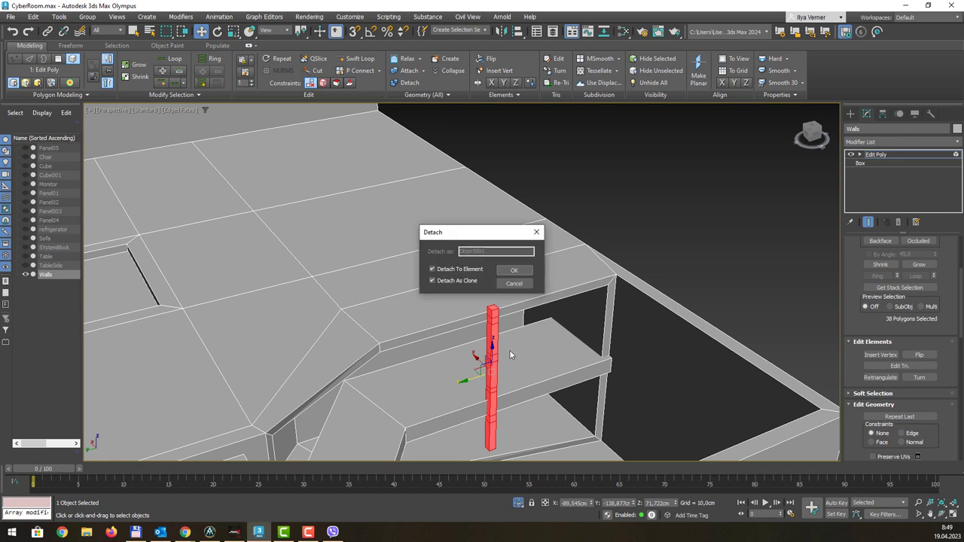
pyautogui.click(513, 278)
pyautogui.moveTo(468, 382); pyautogui.dragTo(535, 367)
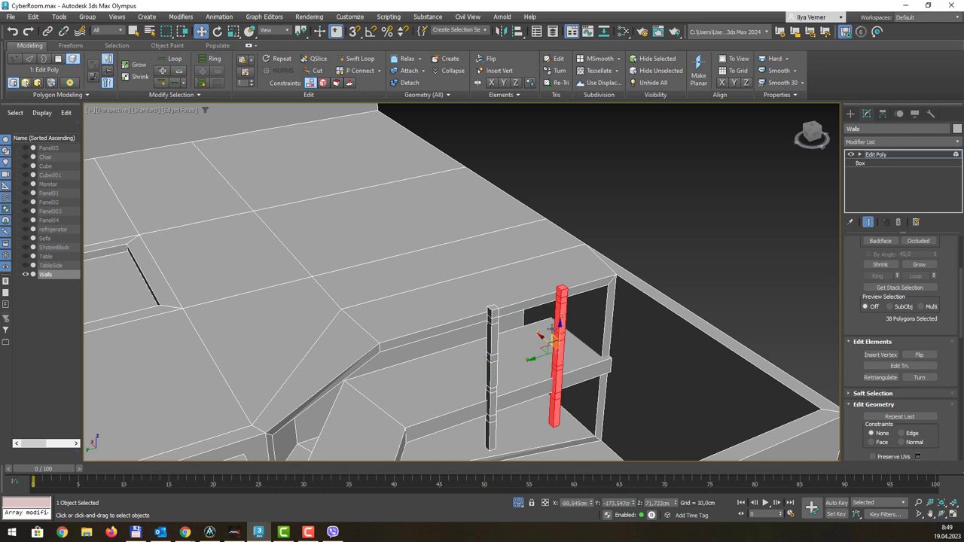
pyautogui.keyDown('alt'); pyautogui.moveTo(535, 367); pyautogui.dragTo(490, 313, button='middle'); pyautogui.keyUp('alt')
pyautogui.scroll(3, 499, 296)
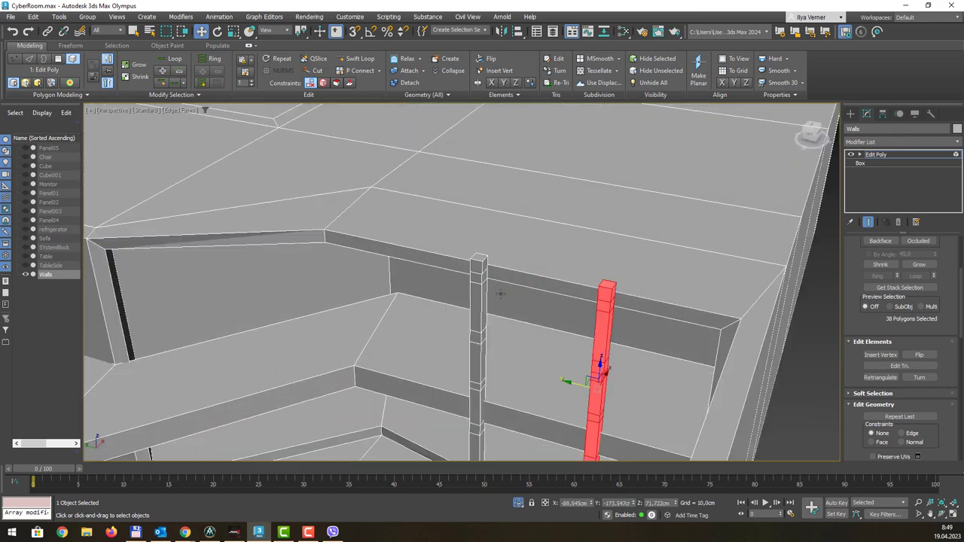
pyautogui.scroll(2, 500, 293)
# In Polygon mode, select four side faces on the first post.
pyautogui.click(470, 263)
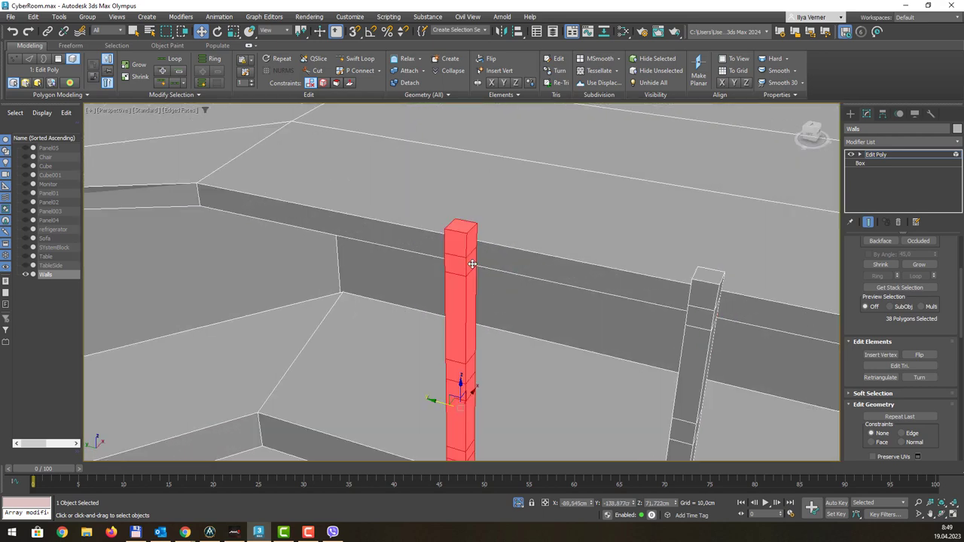
pyautogui.press('4')
pyautogui.click(468, 264)
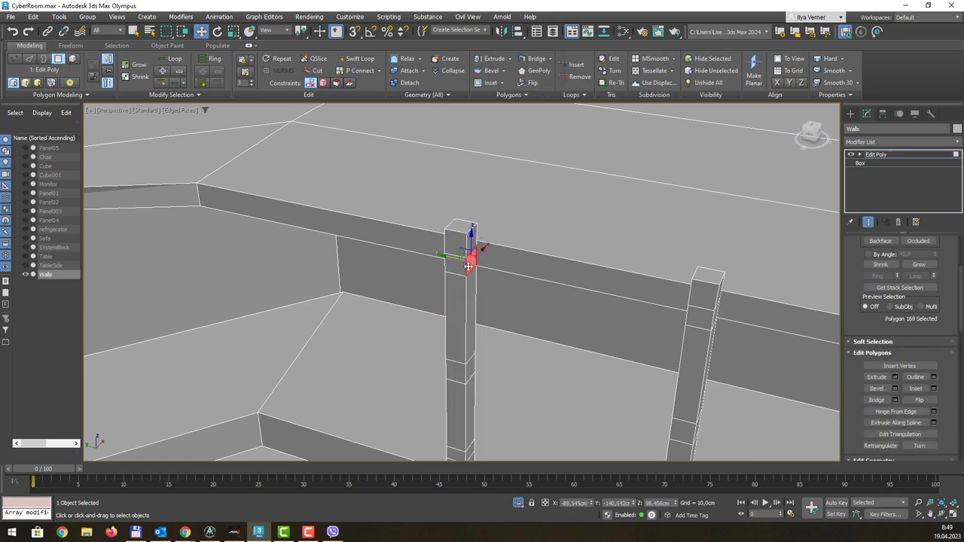
pyautogui.keyDown('ctrl'); pyautogui.click(471, 365); pyautogui.keyUp('ctrl')
pyautogui.moveTo(472, 364)
pyautogui.keyDown('alt'); pyautogui.mouseDown(button='middle')
pyautogui.moveTo(495, 344)
pyautogui.moveTo(440, 315)
pyautogui.mouseUp(button='middle'); pyautogui.keyUp('alt')
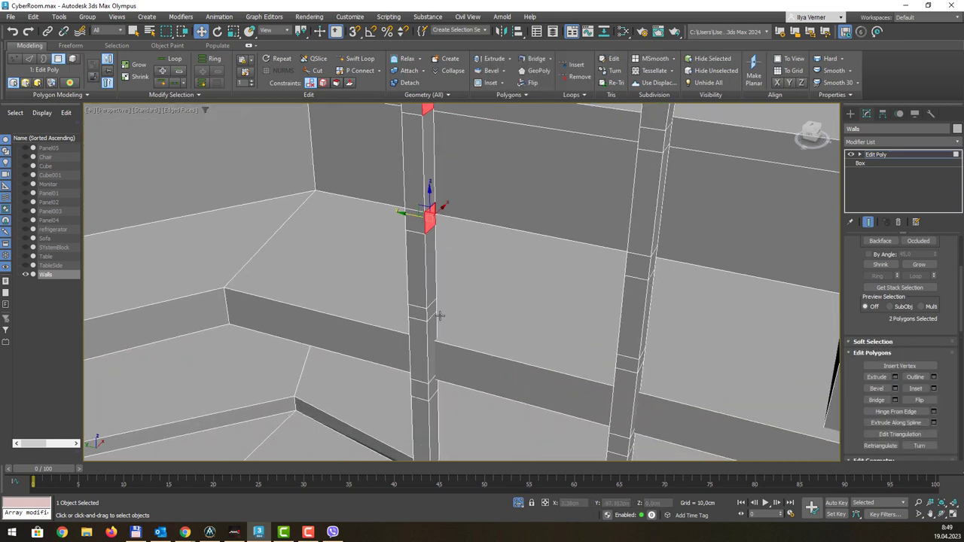
pyautogui.keyDown('ctrl'); pyautogui.click(431, 311); pyautogui.keyUp('ctrl')
pyautogui.keyDown('ctrl'); pyautogui.click(433, 388); pyautogui.keyUp('ctrl')
# Add the four matching facing faces on the second post to the selection.
pyautogui.keyDown('alt'); pyautogui.moveTo(480, 369); pyautogui.dragTo(558, 365, button='middle'); pyautogui.keyUp('alt')
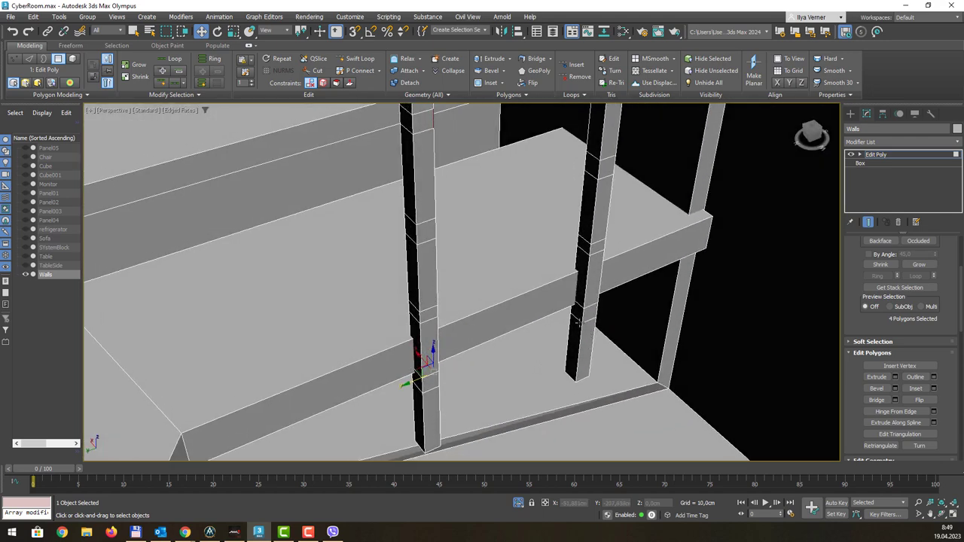
pyautogui.keyDown('ctrl'); pyautogui.click(576, 312); pyautogui.keyUp('ctrl')
pyautogui.keyDown('ctrl'); pyautogui.click(585, 247); pyautogui.keyUp('ctrl')
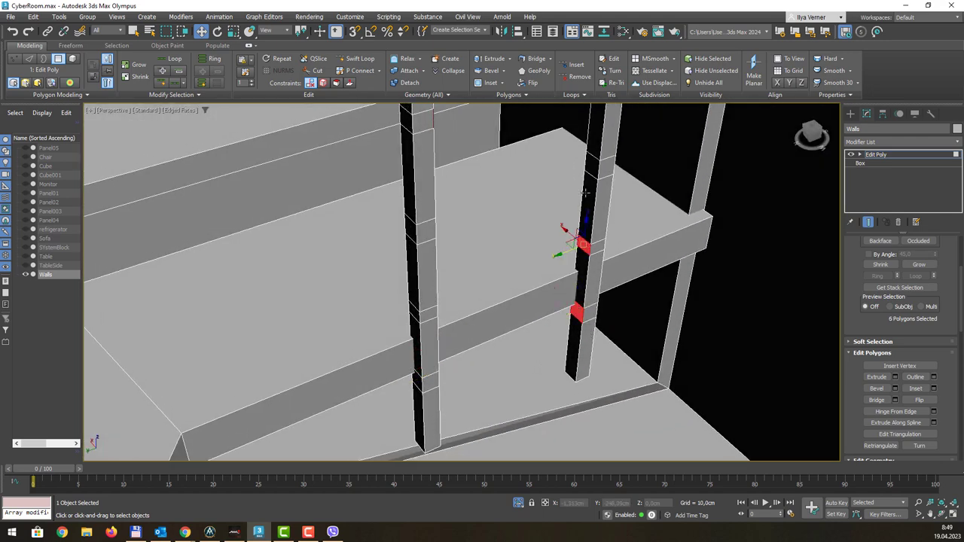
pyautogui.moveTo(586, 246); pyautogui.dragTo(579, 315, button='middle')
pyautogui.keyDown('ctrl'); pyautogui.click(585, 297); pyautogui.keyUp('ctrl')
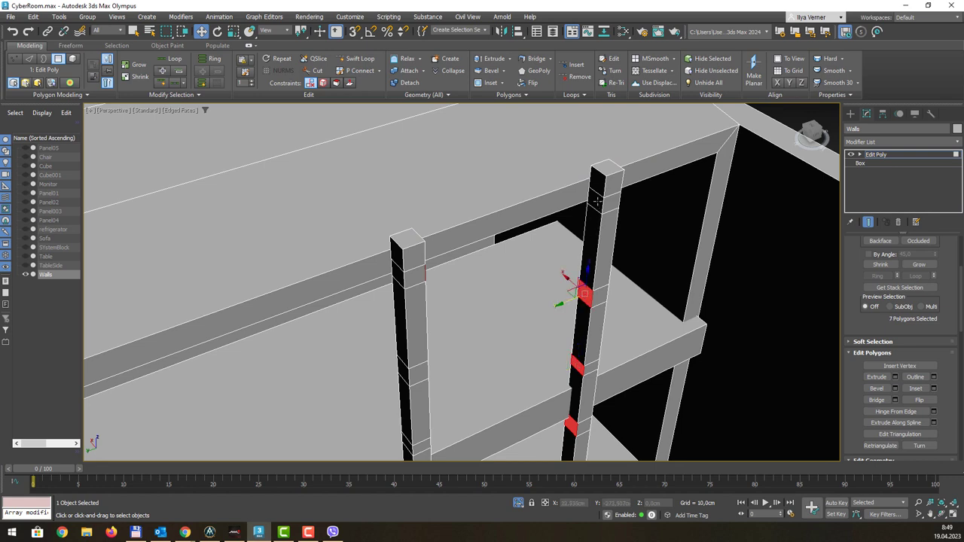
pyautogui.keyDown('ctrl'); pyautogui.click(596, 200); pyautogui.keyUp('ctrl')
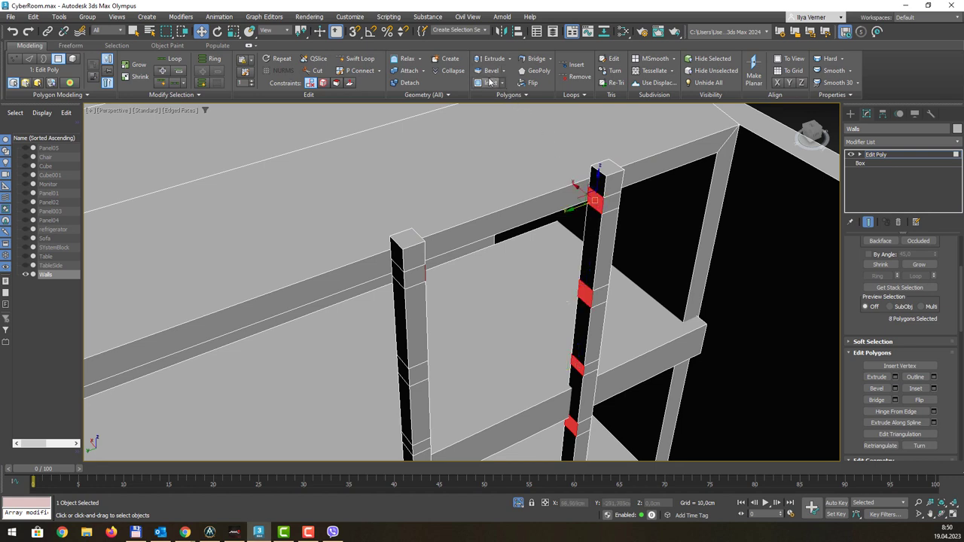
# Bridge the selected faces into four rungs between the two posts.
pyautogui.click(533, 59)
pyautogui.scroll(-4, 530, 166)
pyautogui.scroll(-3, 527, 164)
pyautogui.keyDown('alt'); pyautogui.moveTo(527, 164); pyautogui.dragTo(571, 202, button='middle'); pyautogui.keyUp('alt')
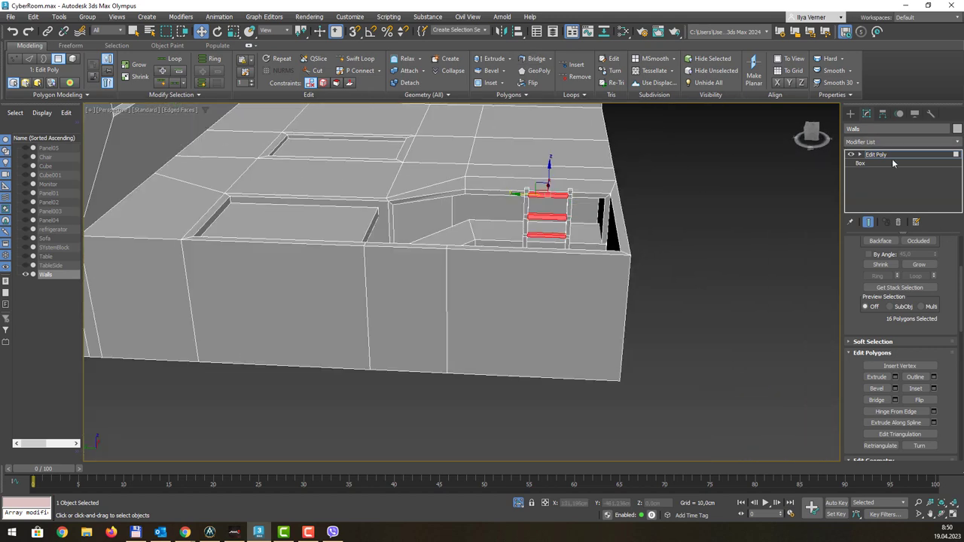
# Return to object level and turn off Isolate Selection to show all furniture around the room.
pyautogui.click(890, 152)
pyautogui.keyDown('alt'); pyautogui.moveTo(601, 186); pyautogui.dragTo(592, 192, button='middle'); pyautogui.keyUp('alt')
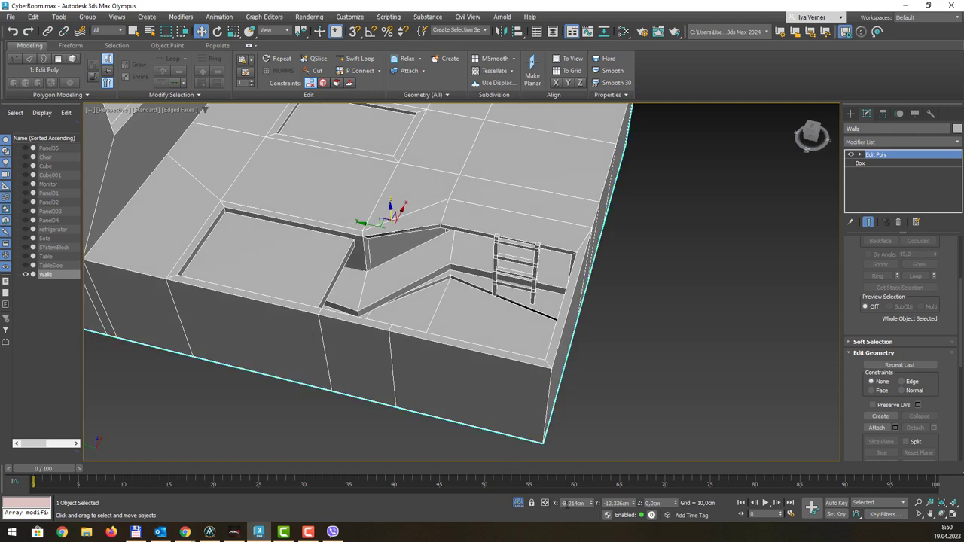
pyautogui.click(518, 504)
pyautogui.scroll(-3, 523, 193)
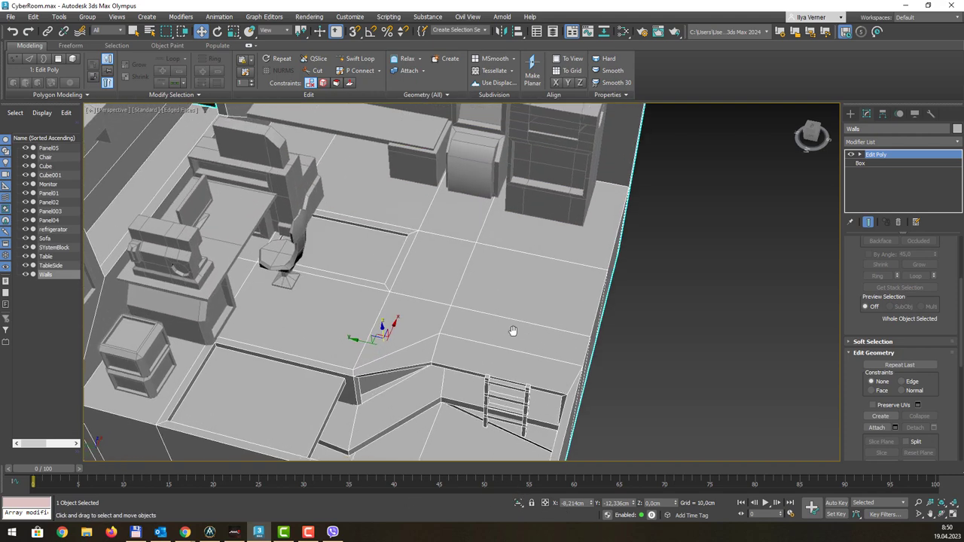
pyautogui.scroll(-3, 517, 301)
pyautogui.scroll(-3, 515, 286)
pyautogui.scroll(-2, 514, 280)
pyautogui.keyDown('alt'); pyautogui.moveTo(513, 280); pyautogui.dragTo(488, 285, button='middle'); pyautogui.keyUp('alt')
pyautogui.scroll(3, 473, 296)
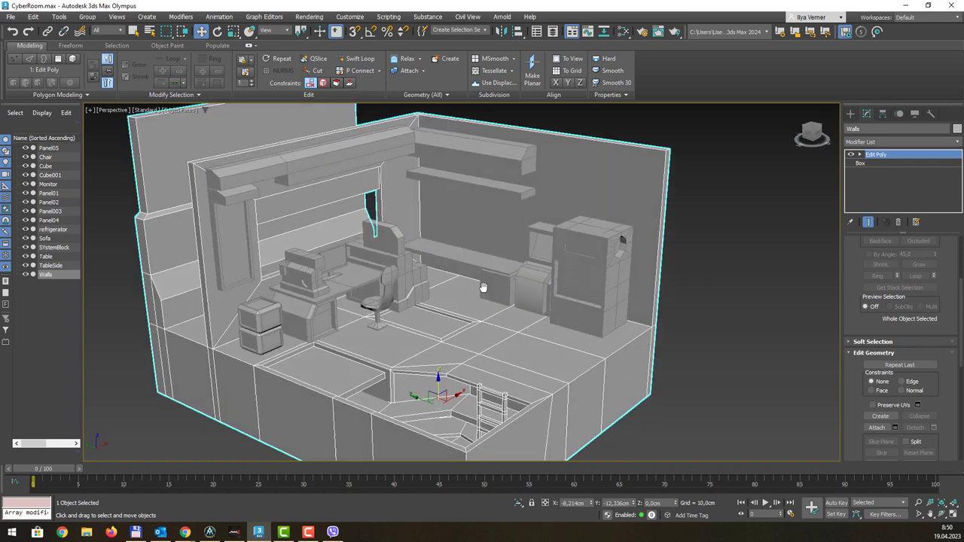
pyautogui.moveTo(514, 251); pyautogui.dragTo(512, 269, button='middle')
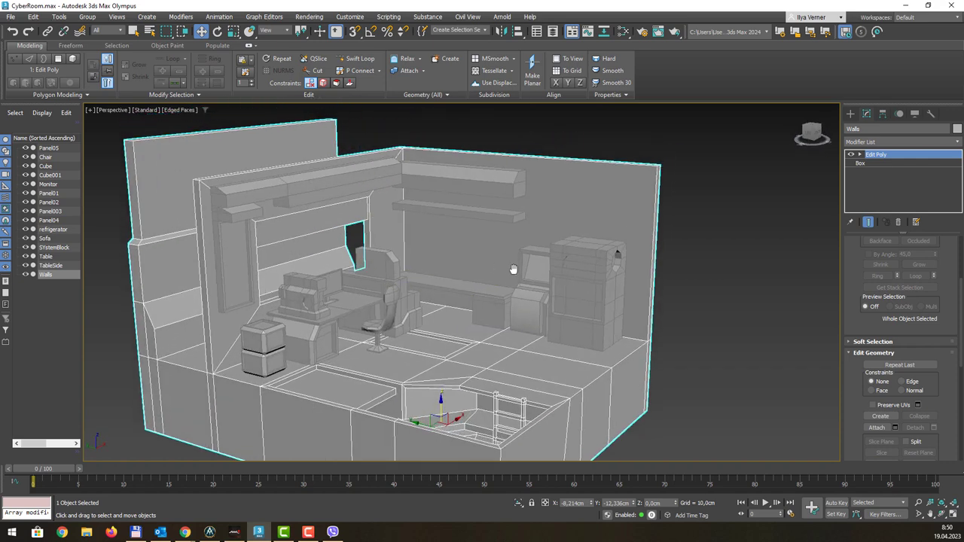
# Save CyberRoom.max, then select Chair, cubes, Panel04, Table, TableSide, Walls and Panel05 in Scene Explorer.
pyautogui.hotkey('ctrl', 's')
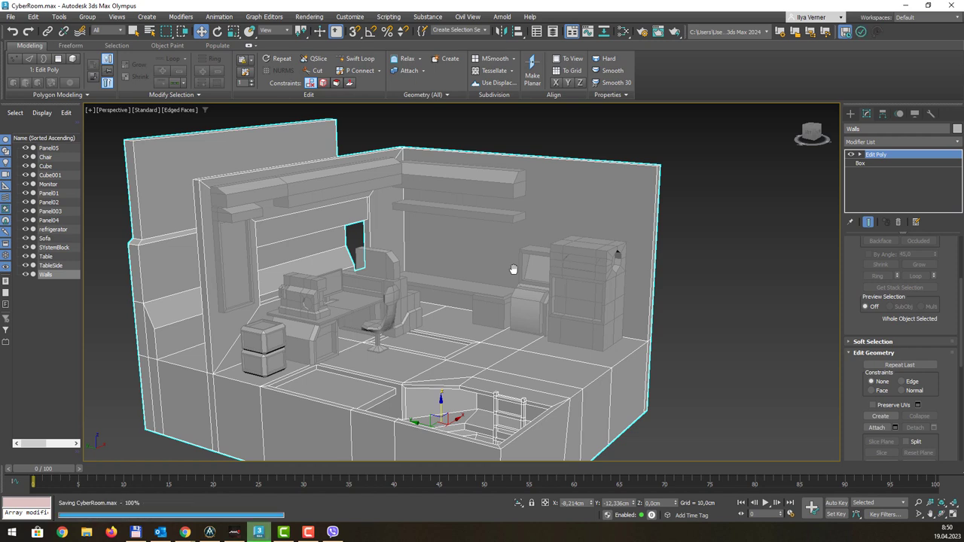
pyautogui.click(46, 157)
pyautogui.click(45, 166)
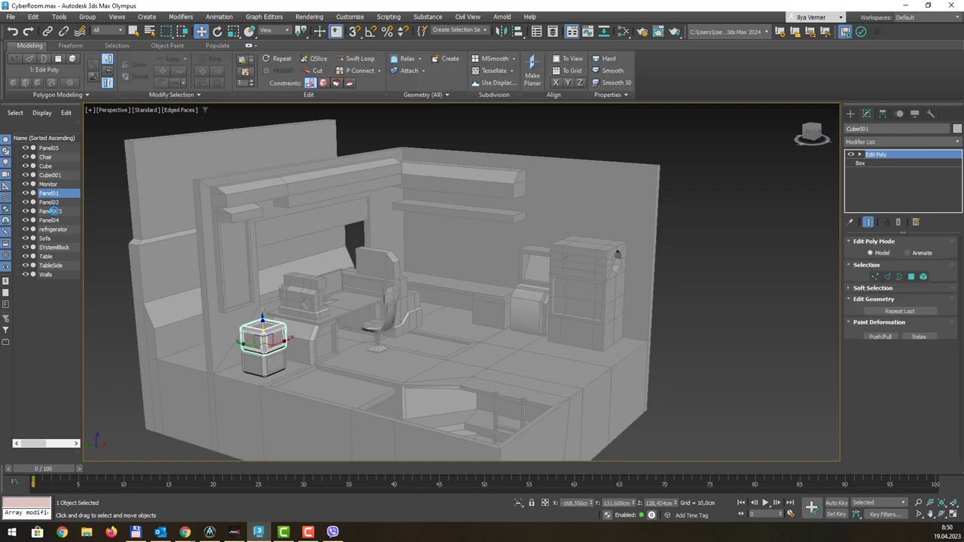
pyautogui.click(48, 220)
pyautogui.click(57, 256)
pyautogui.click(58, 266)
pyautogui.click(57, 274)
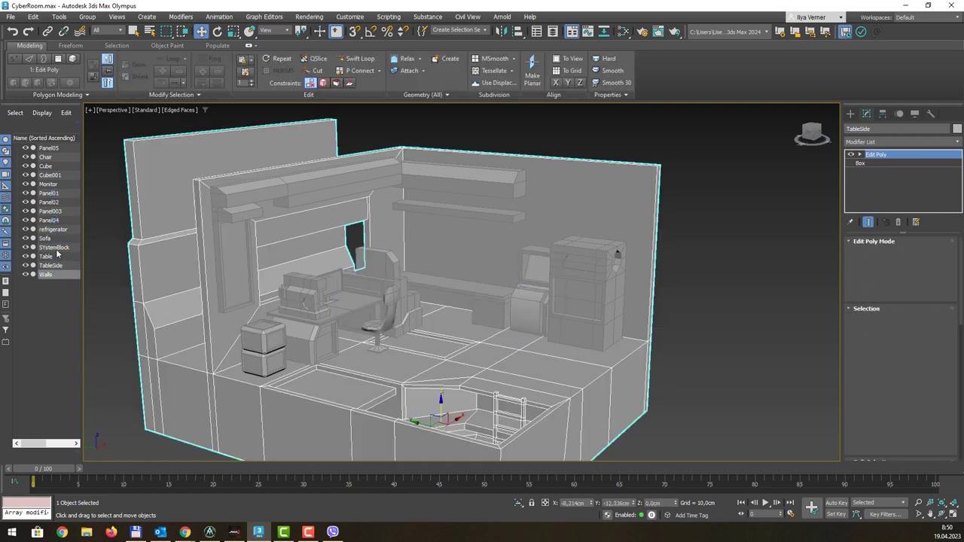
pyautogui.click(58, 149)
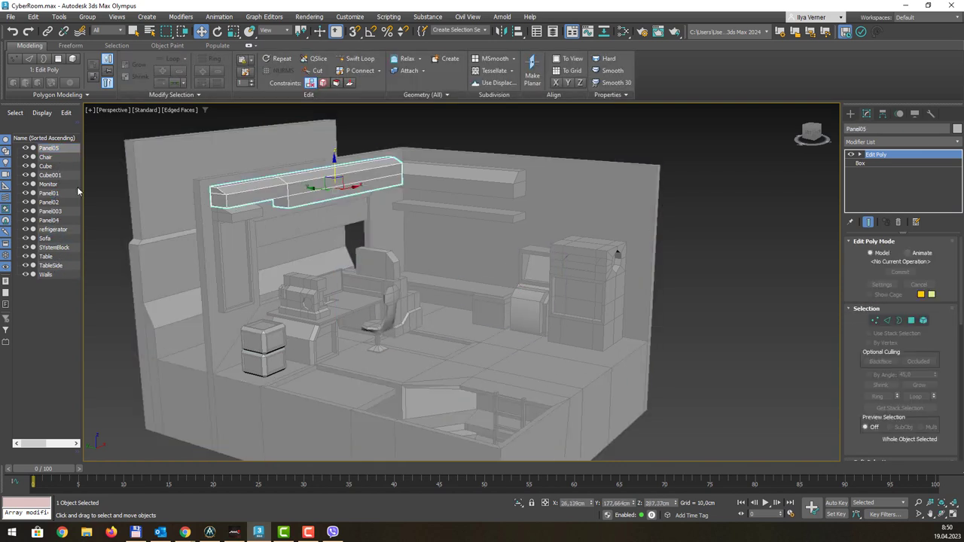